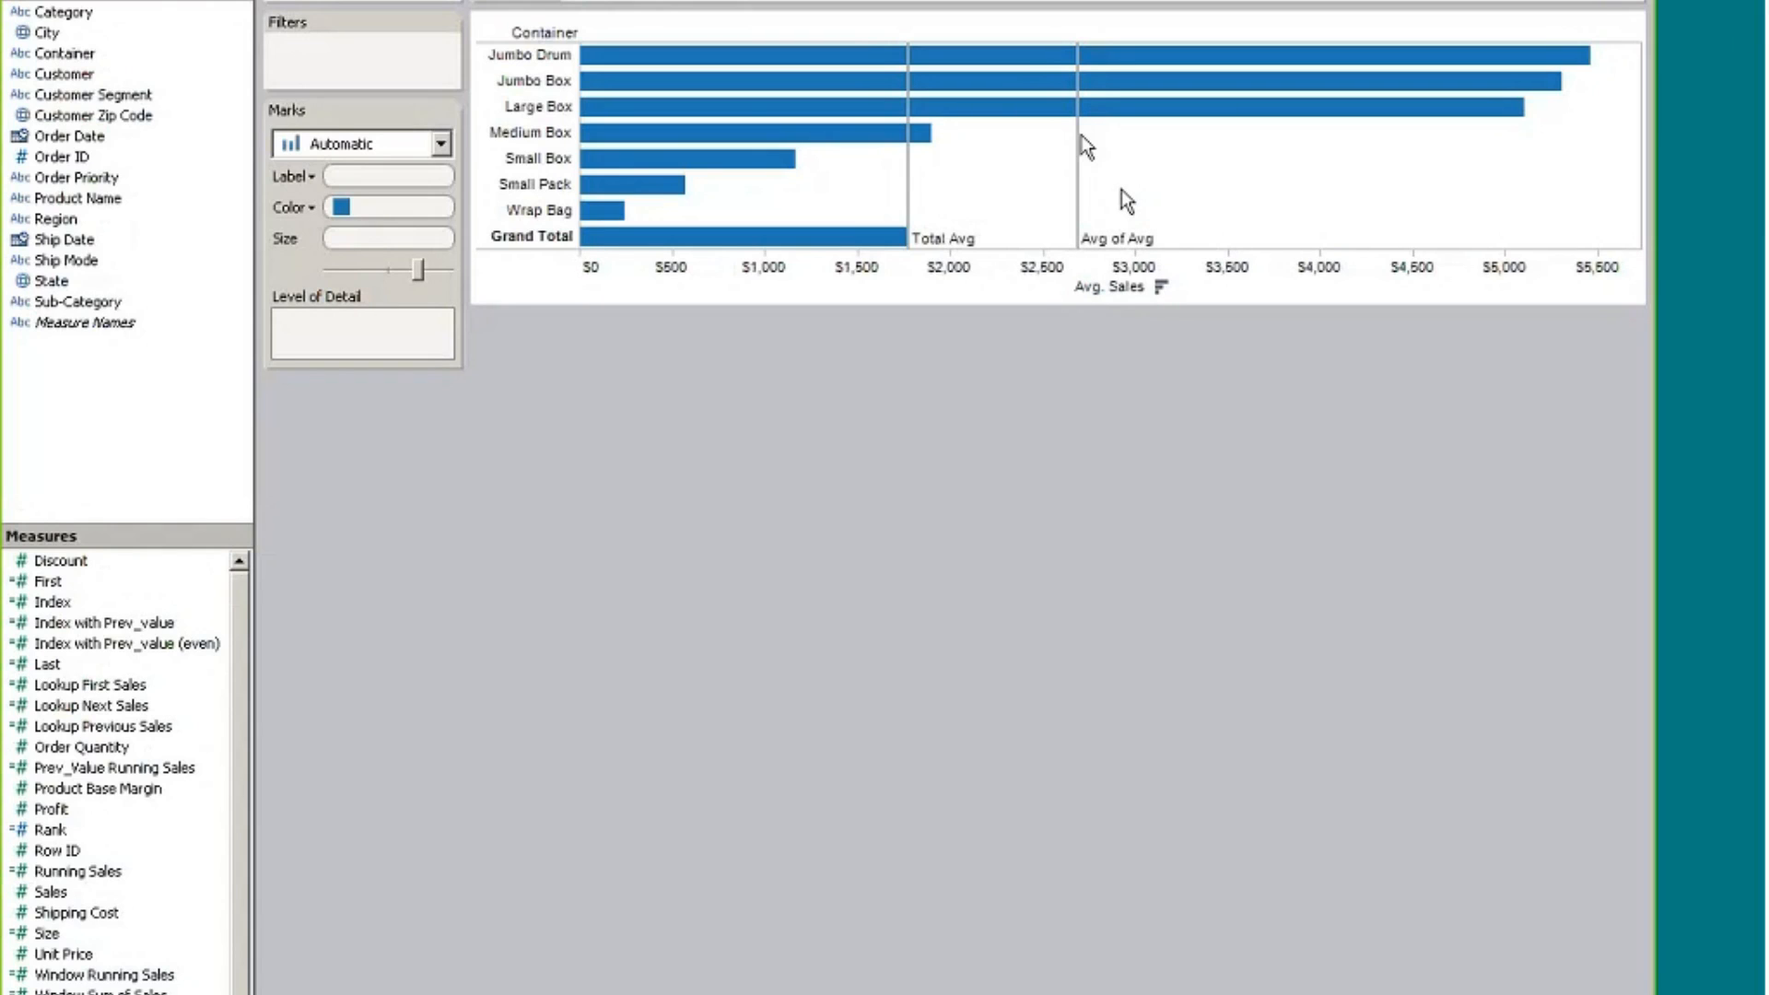
Create a new worksheet charting Sales by Container as bars and aggregate Sales as an average
right_click(594, 820)
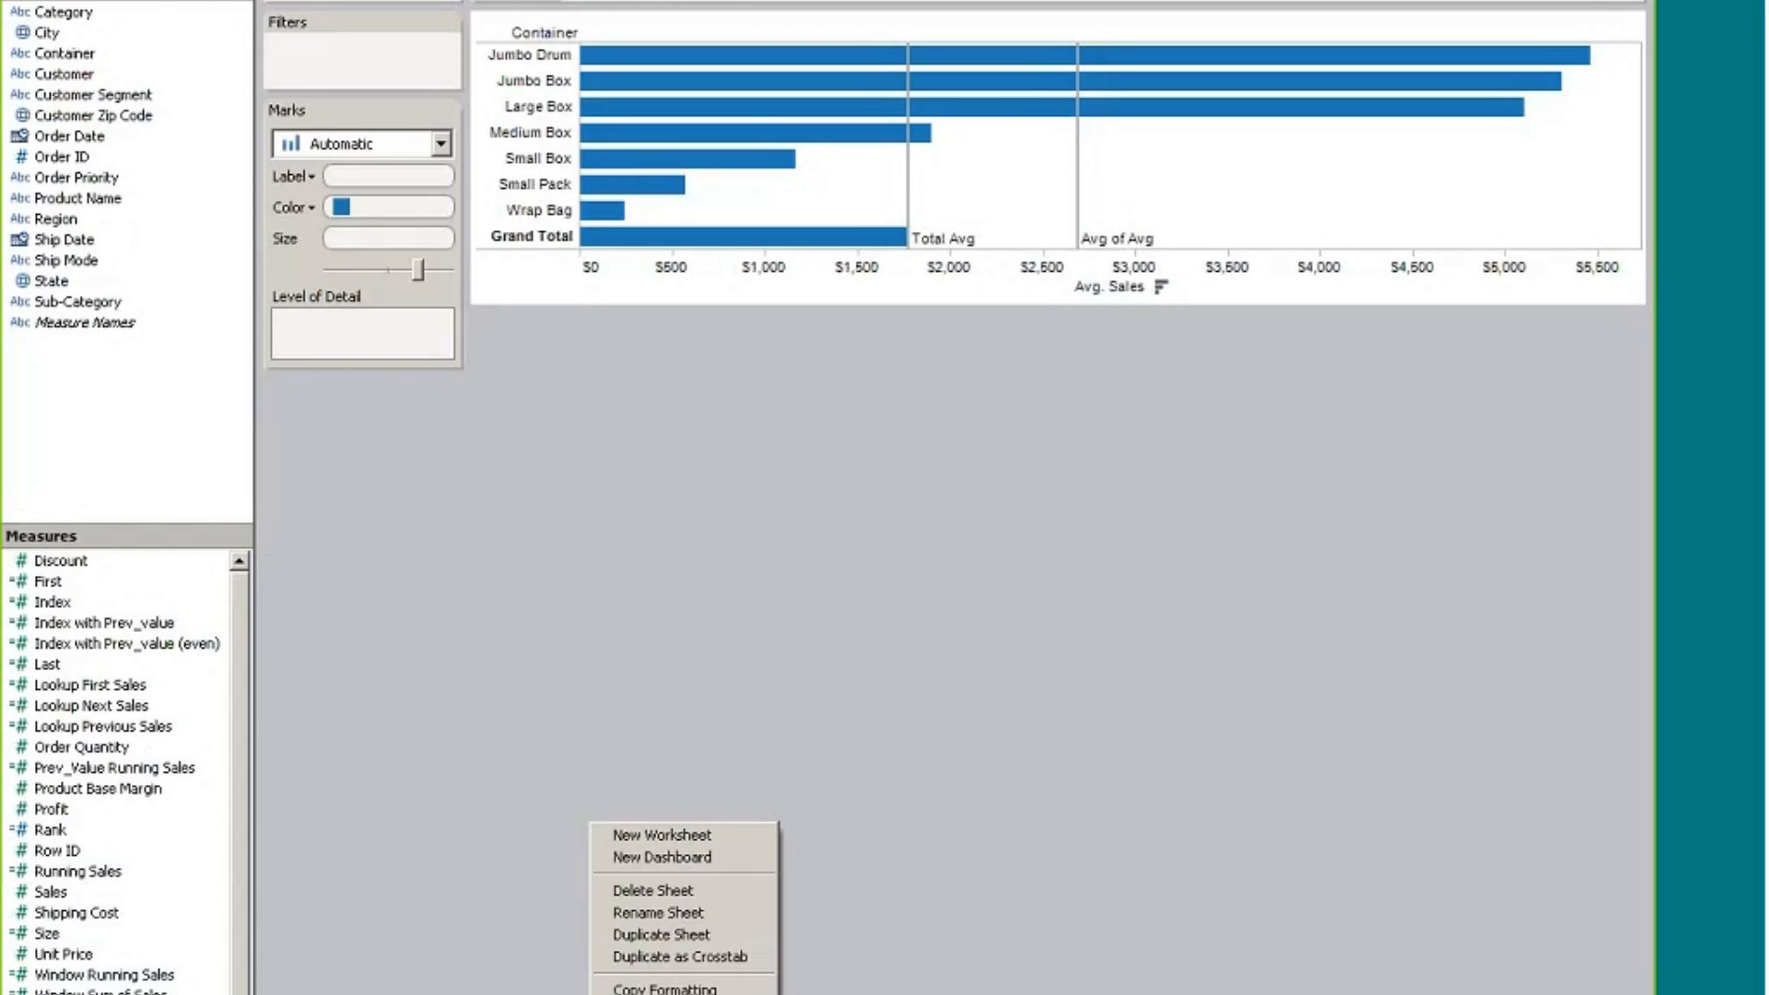
click(683, 837)
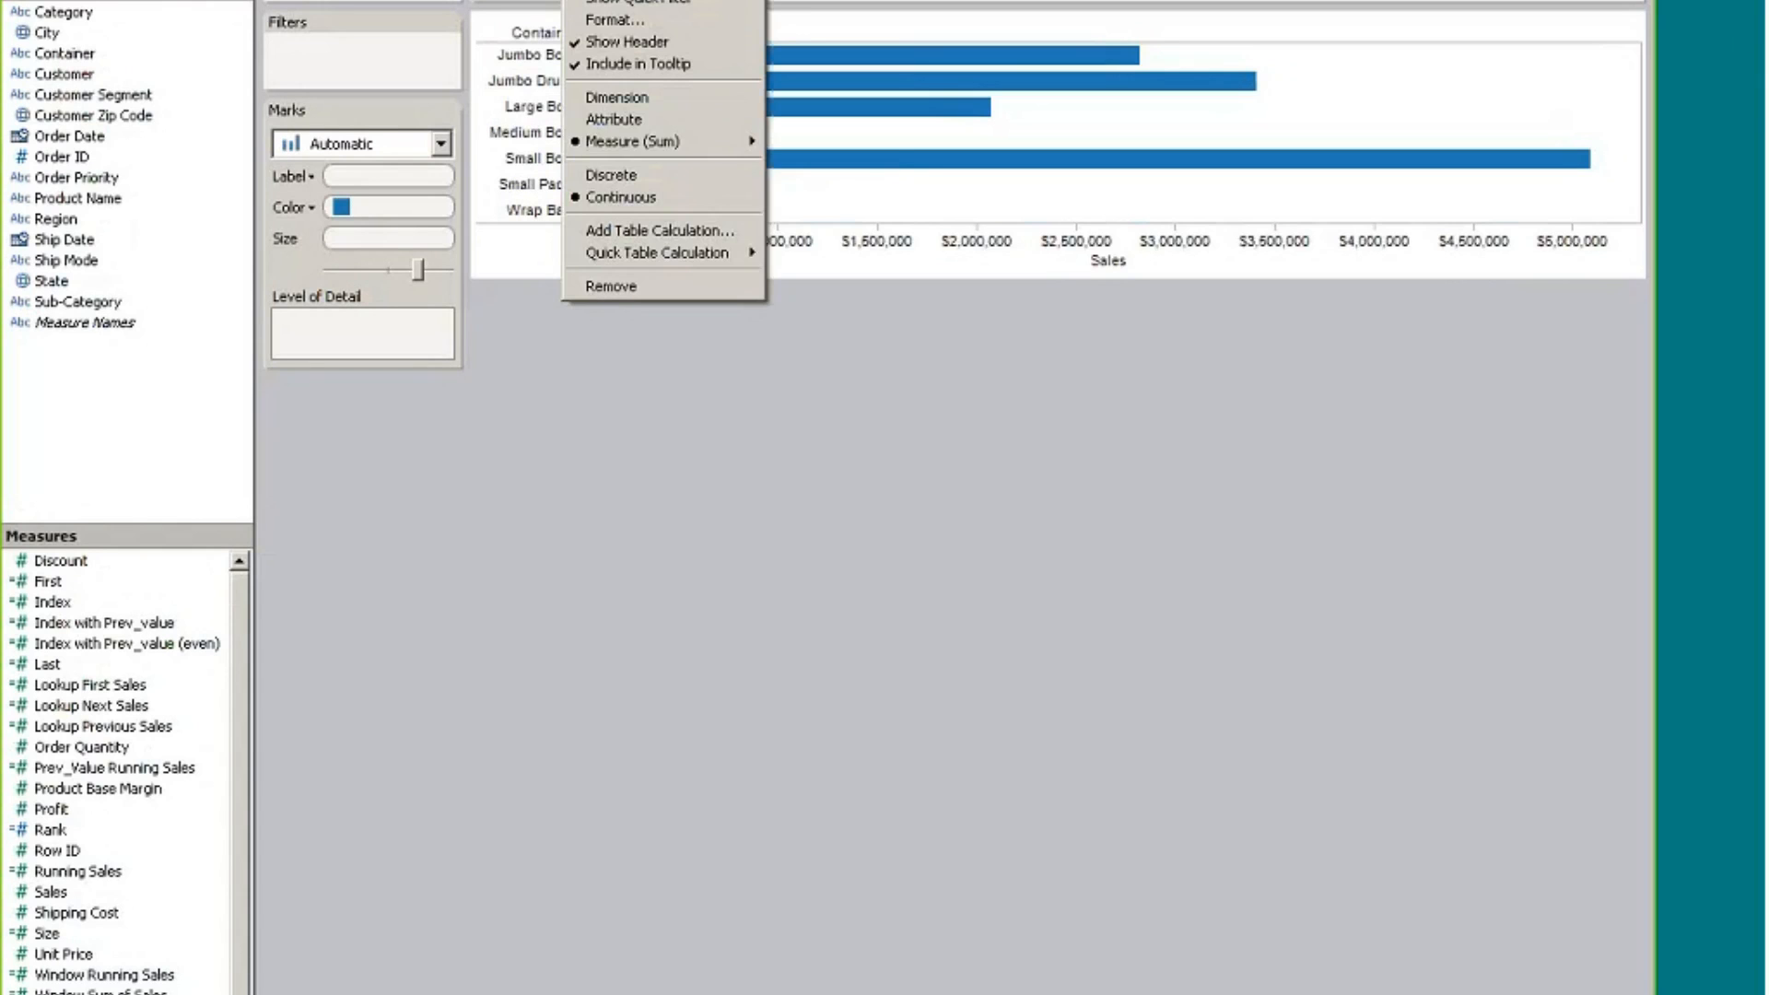
mouse_move(704, 147)
click(811, 163)
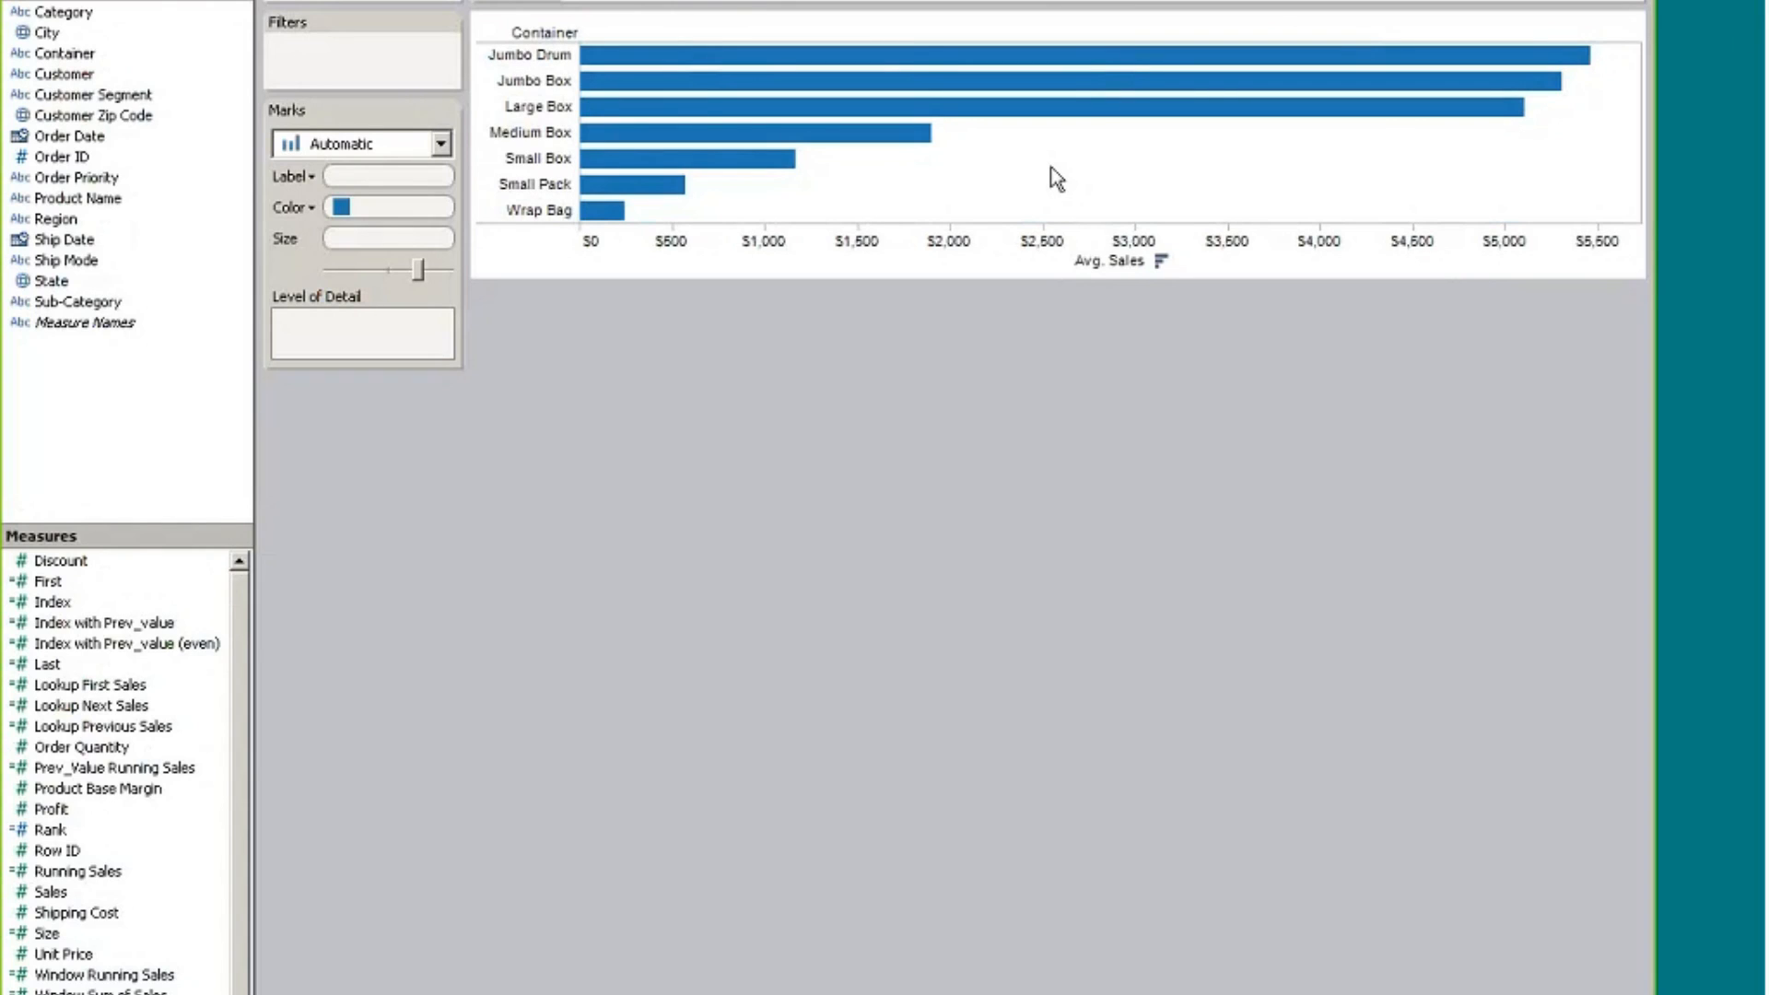
Add a per-pane reference line to the Avg. Sales axis showing the average of AVG(Sales)
right_click(998, 253)
click(1064, 444)
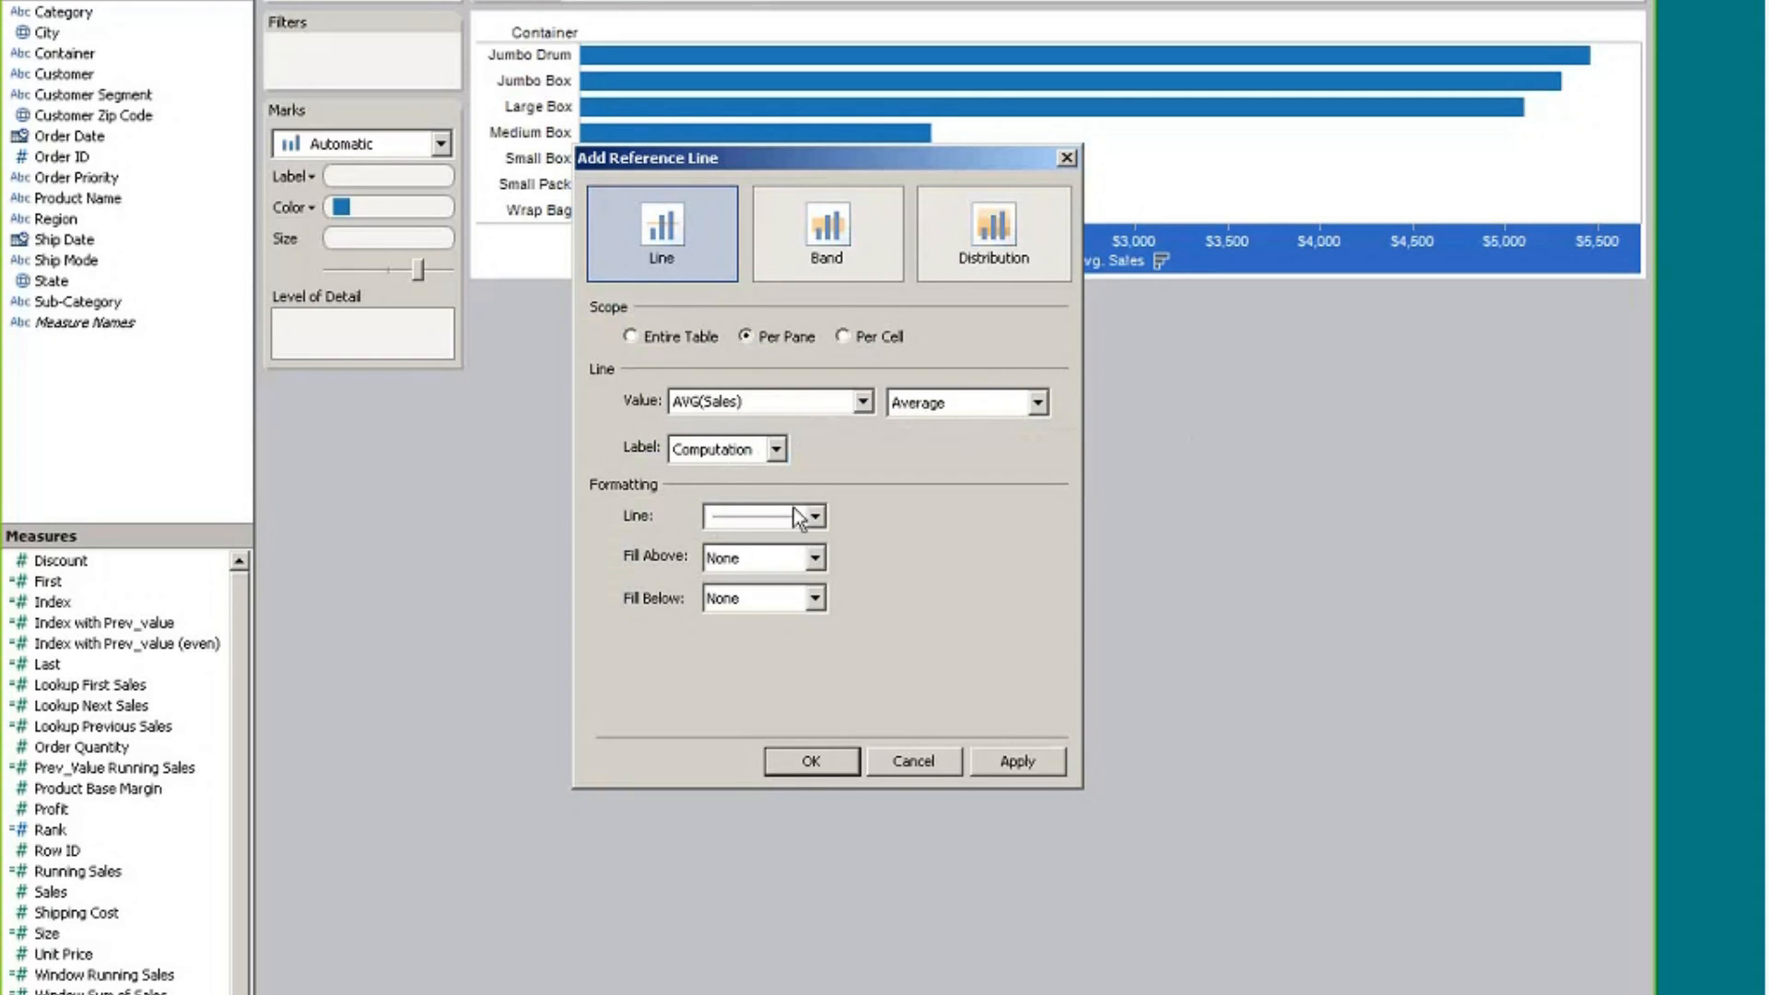
click(810, 761)
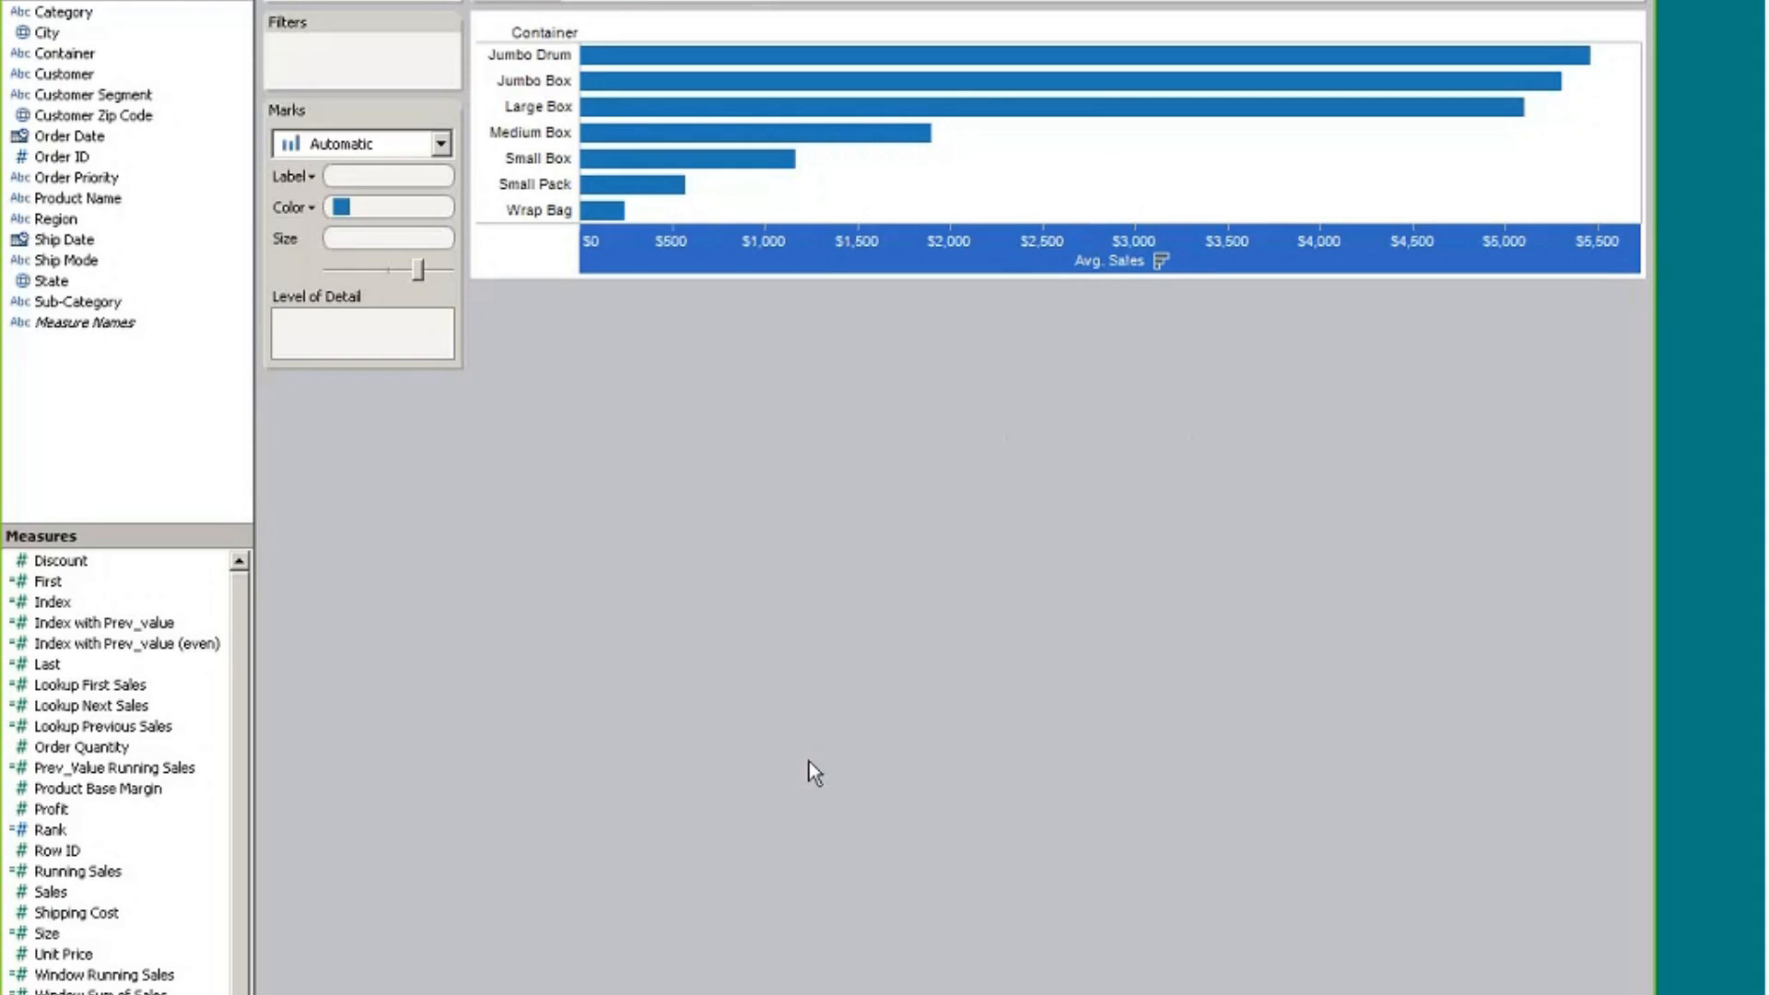
click(1046, 467)
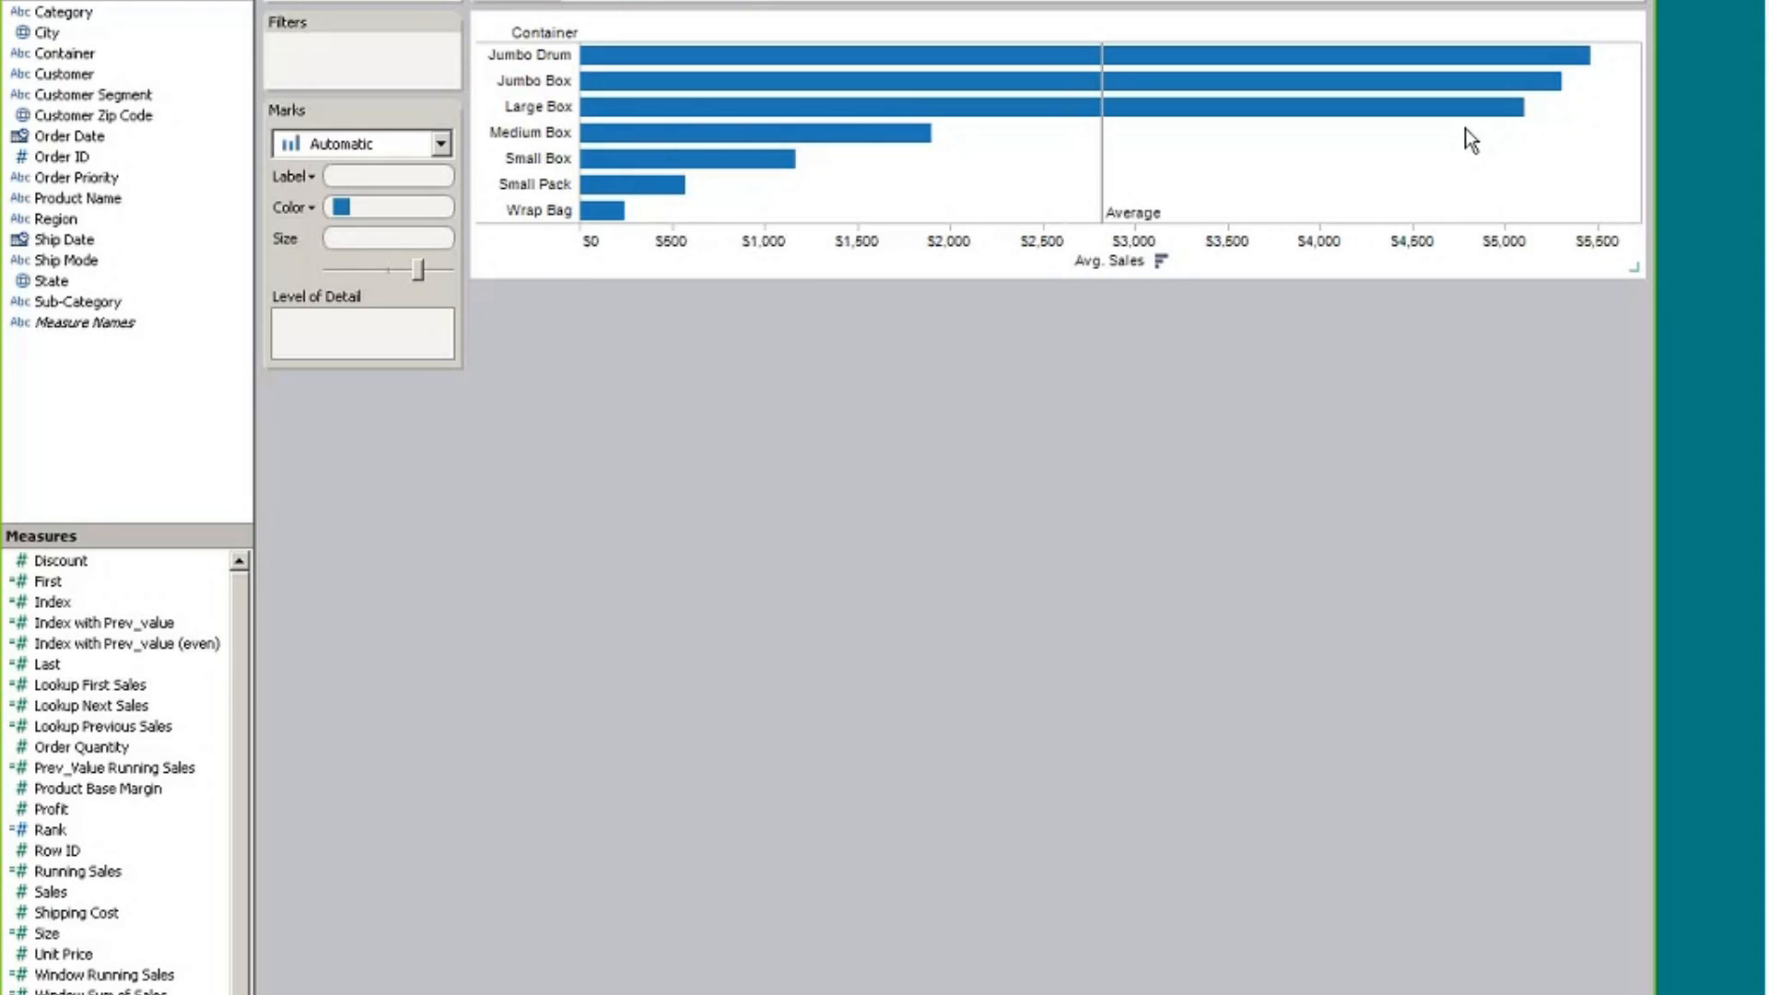
Highlight the bars that extend past the Average reference line, and clear the selection
drag(1603, 169, 1447, 53)
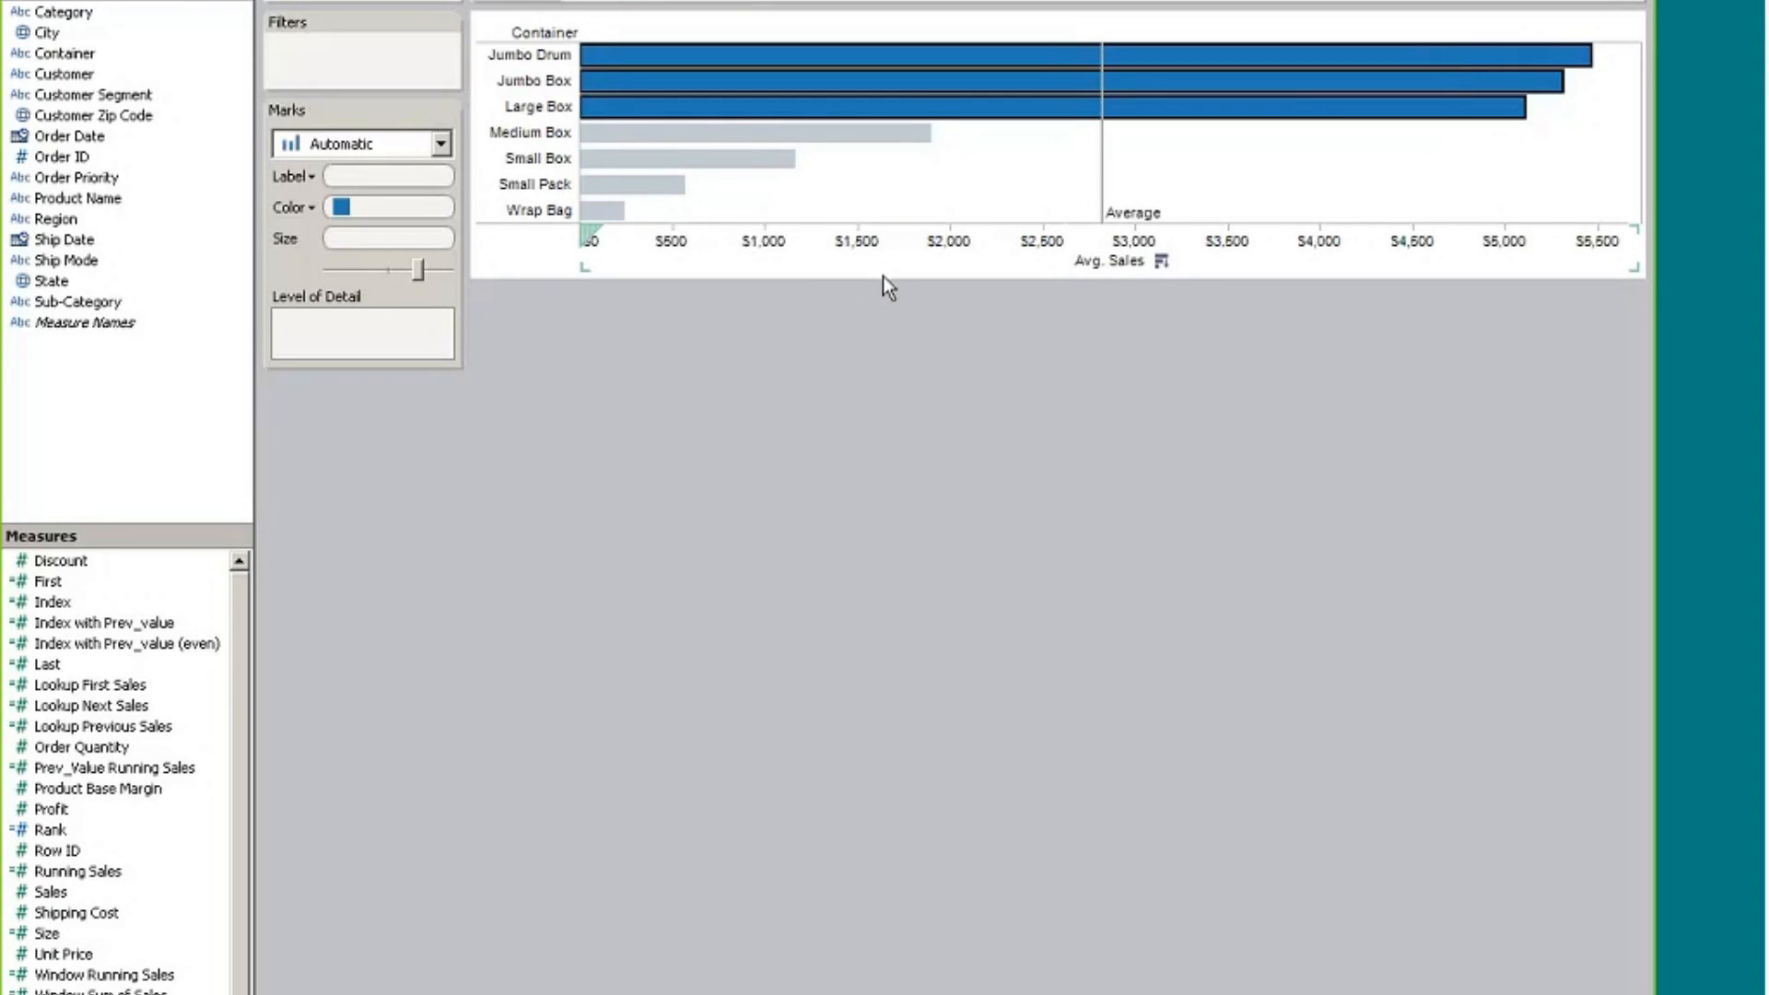
drag(979, 130, 594, 224)
drag(593, 224, 592, 224)
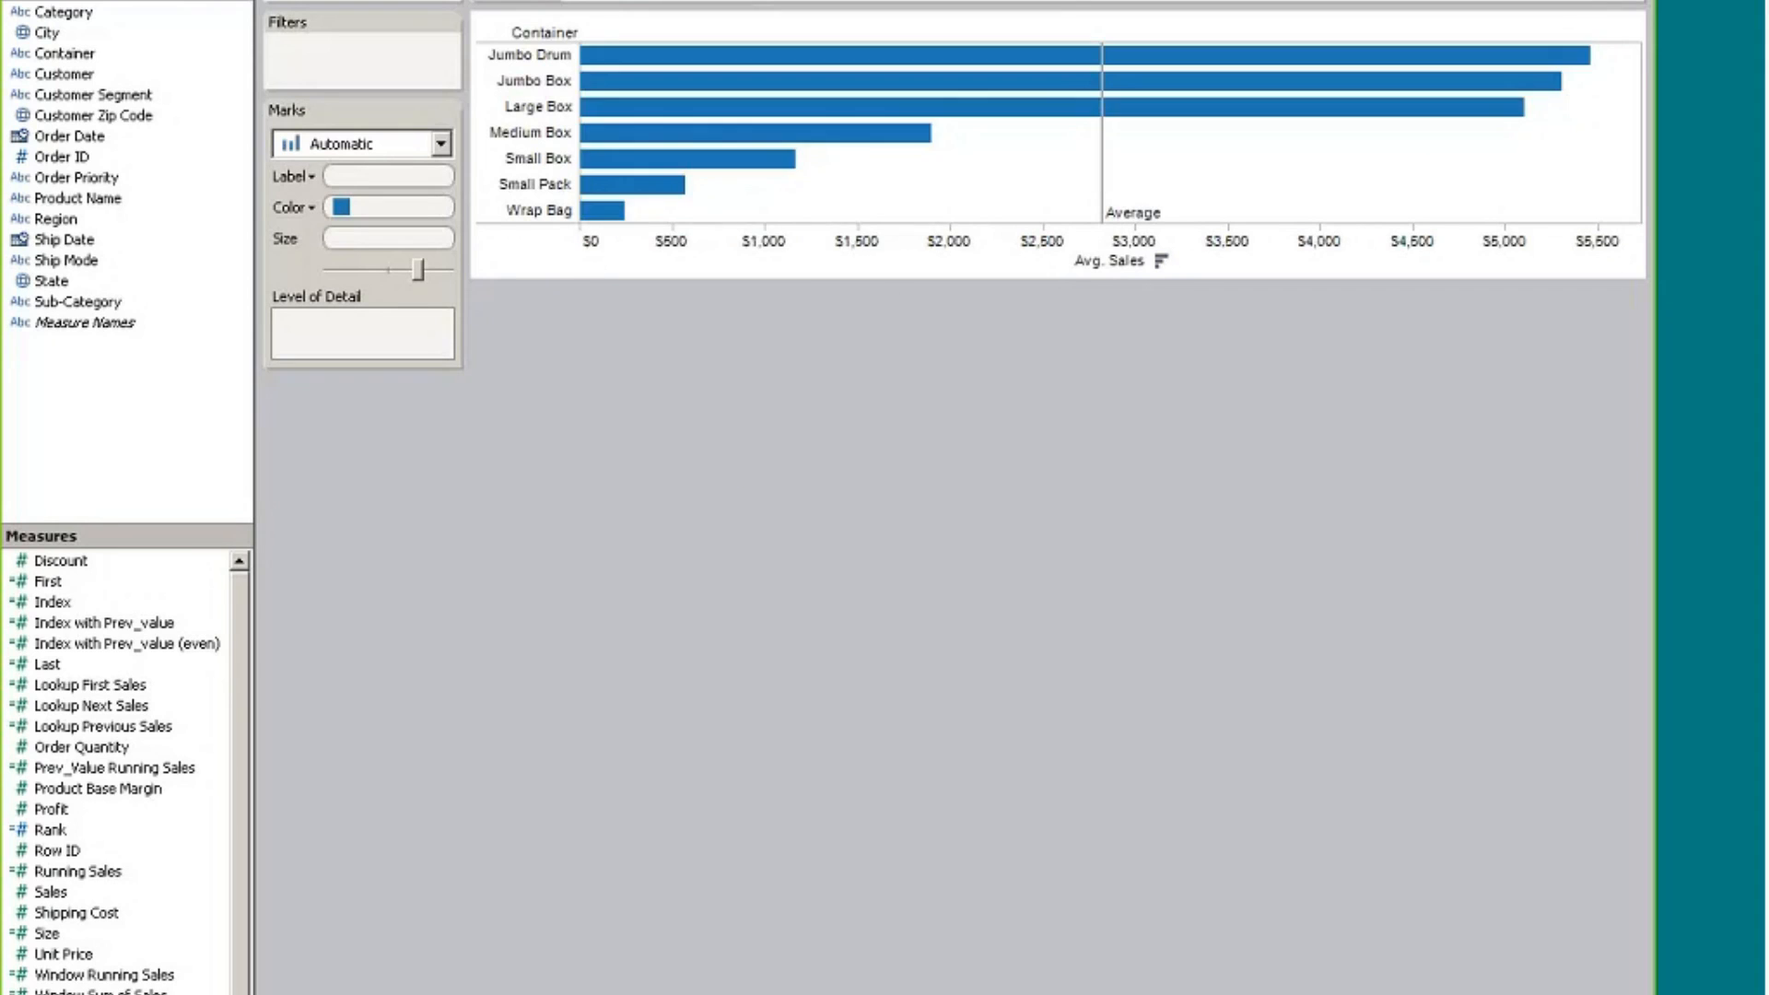
Inspect the Average reference line's value and review its settings without changing them
mouse_move(1102, 169)
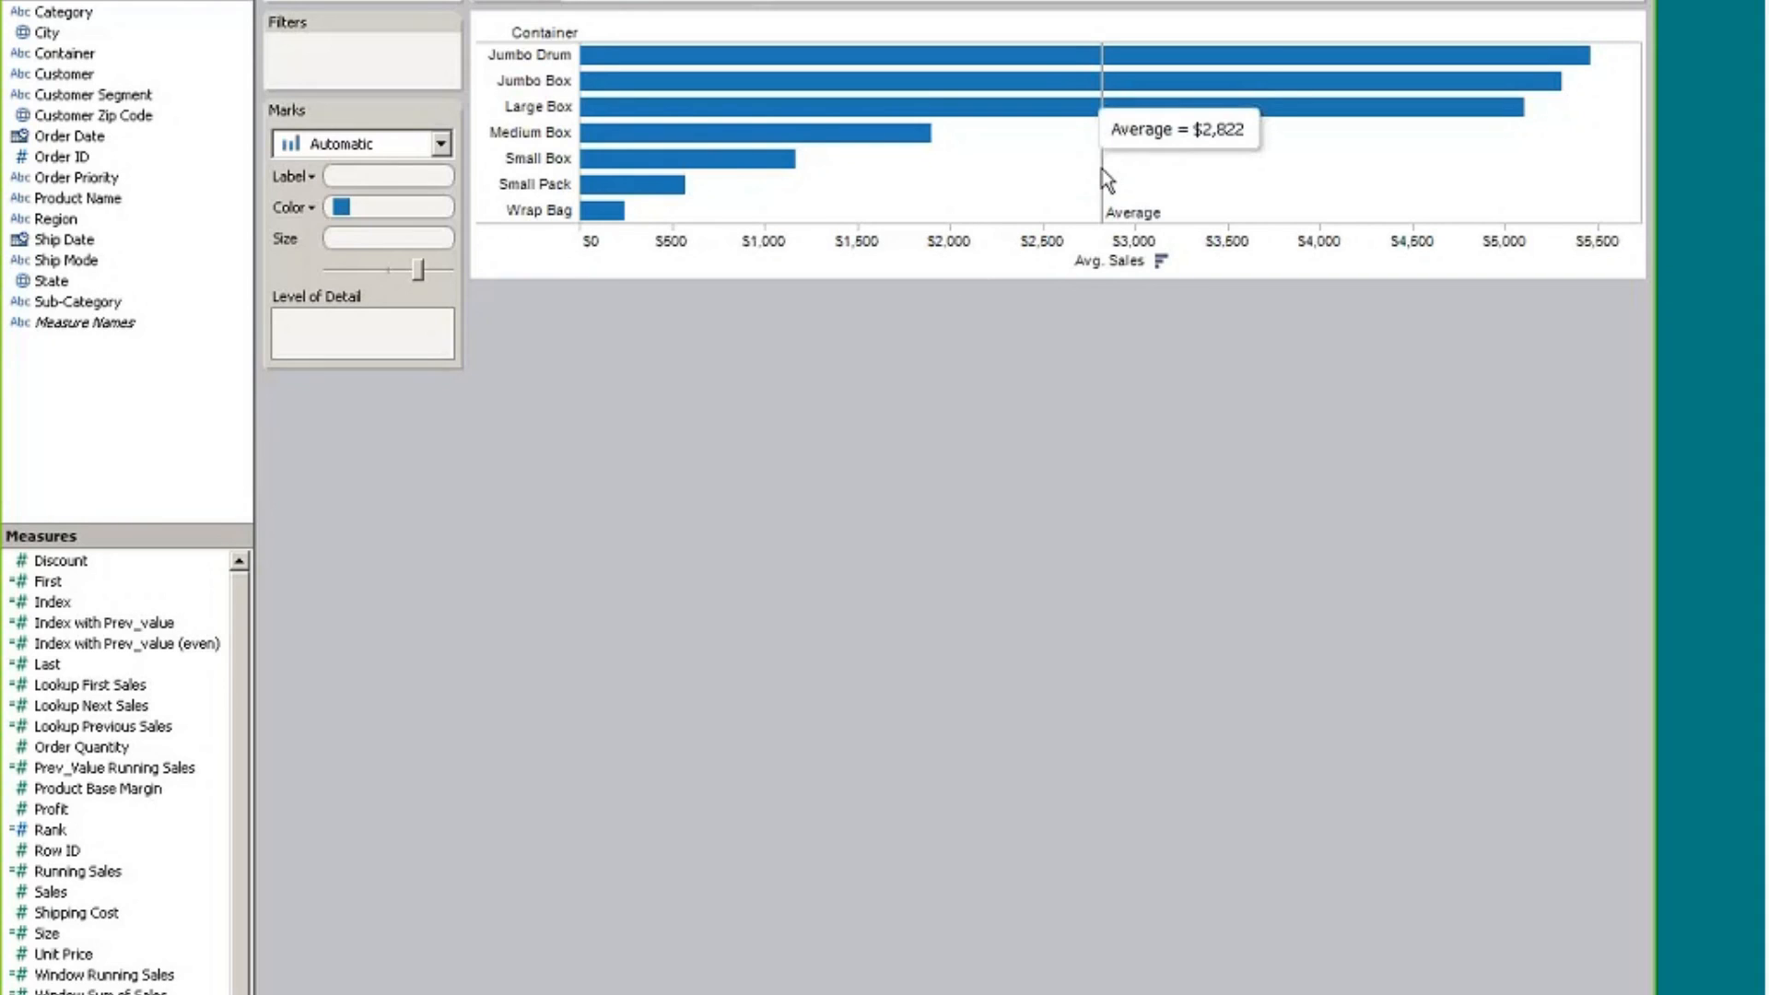
right_click(1102, 207)
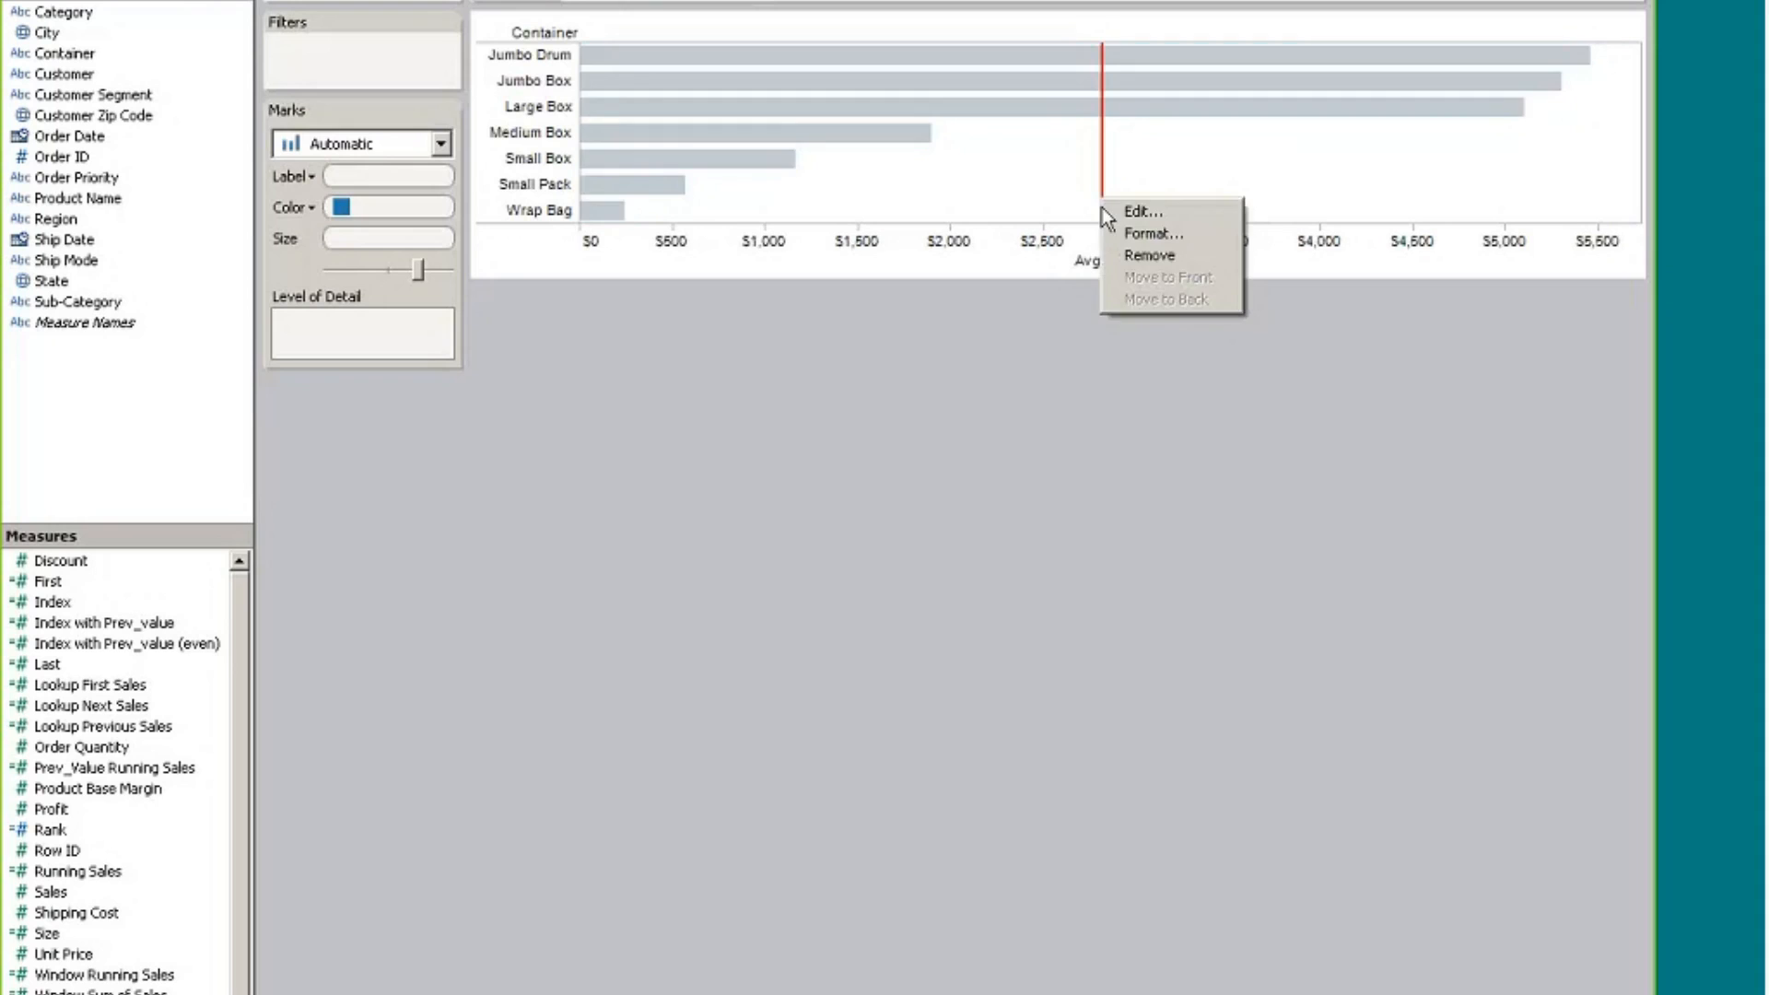
click(1135, 212)
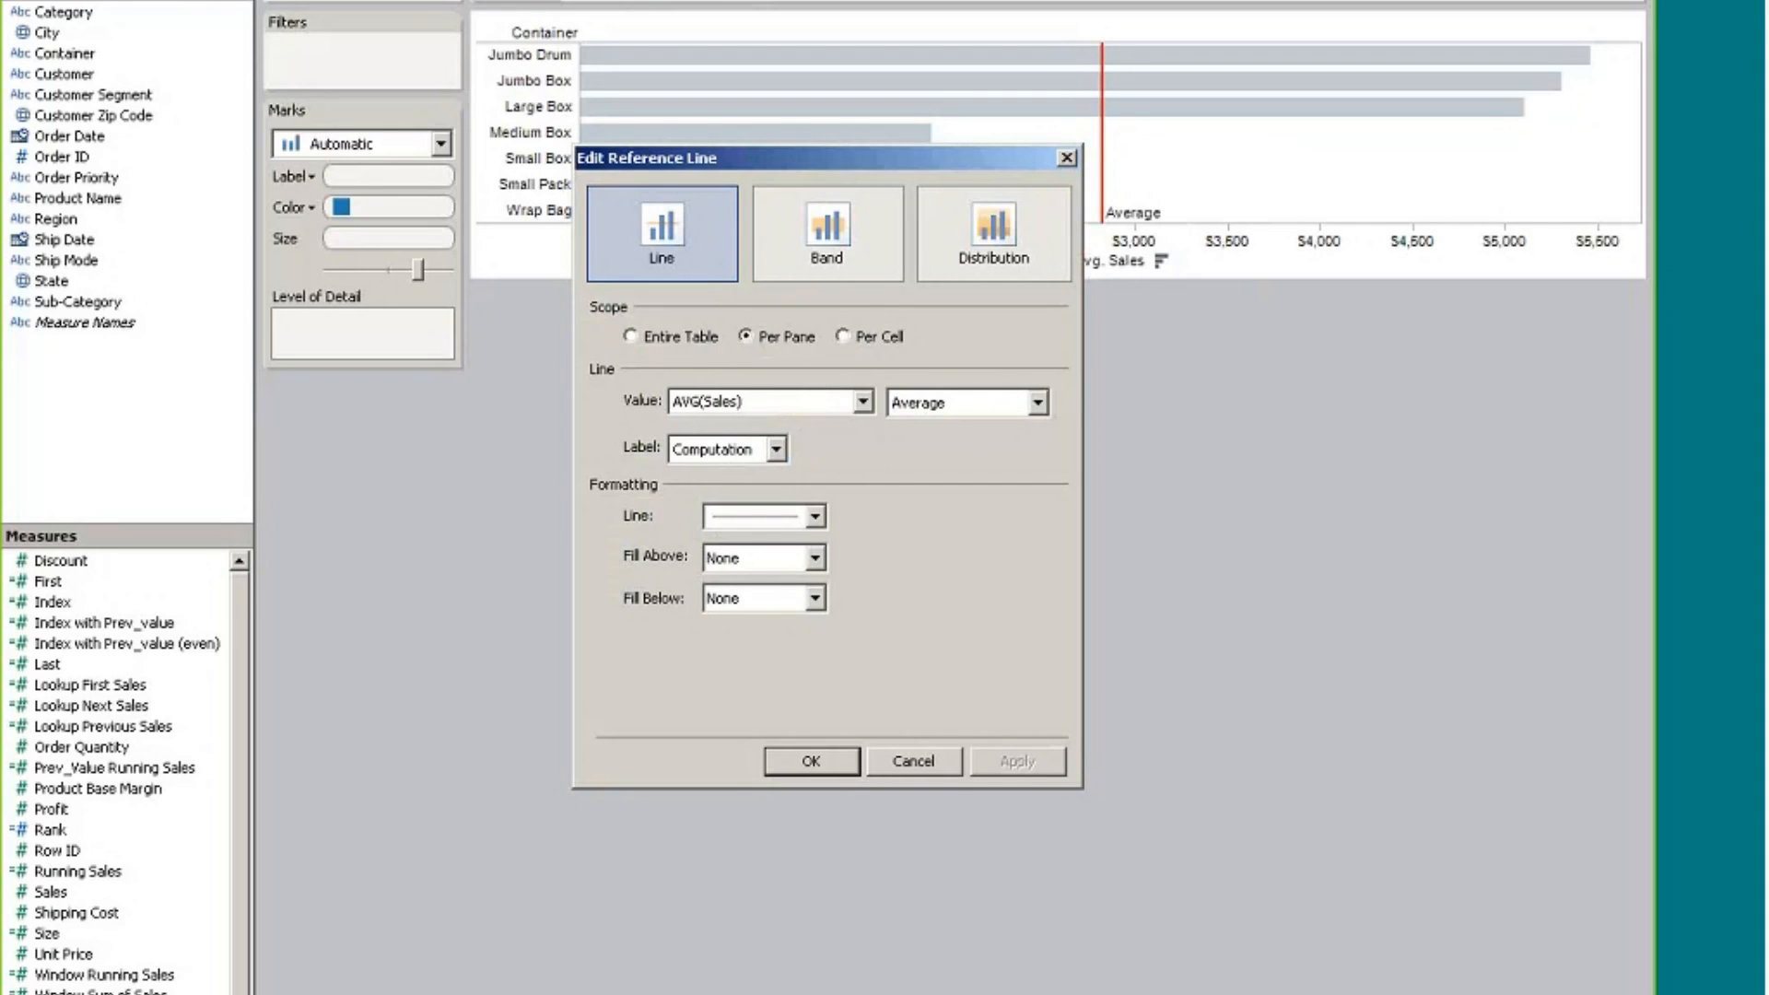
click(915, 762)
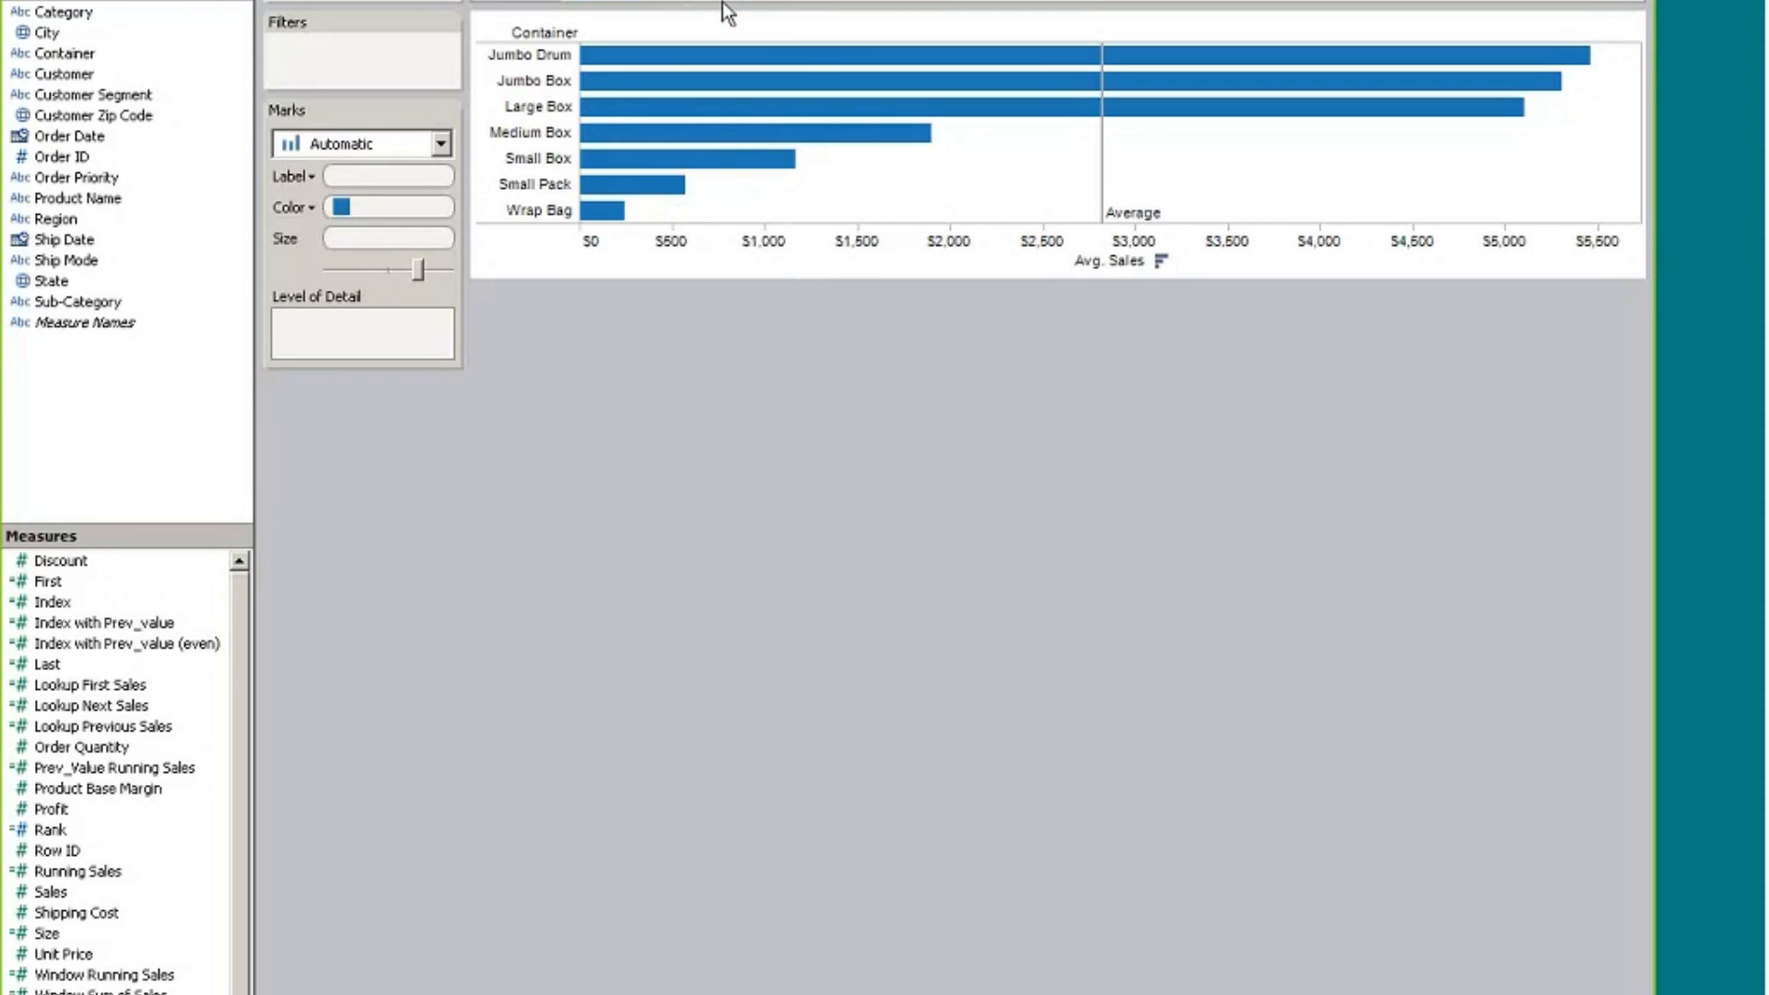
Show column grand totals in the chart and inspect the Grand Total bar
click(274, 0)
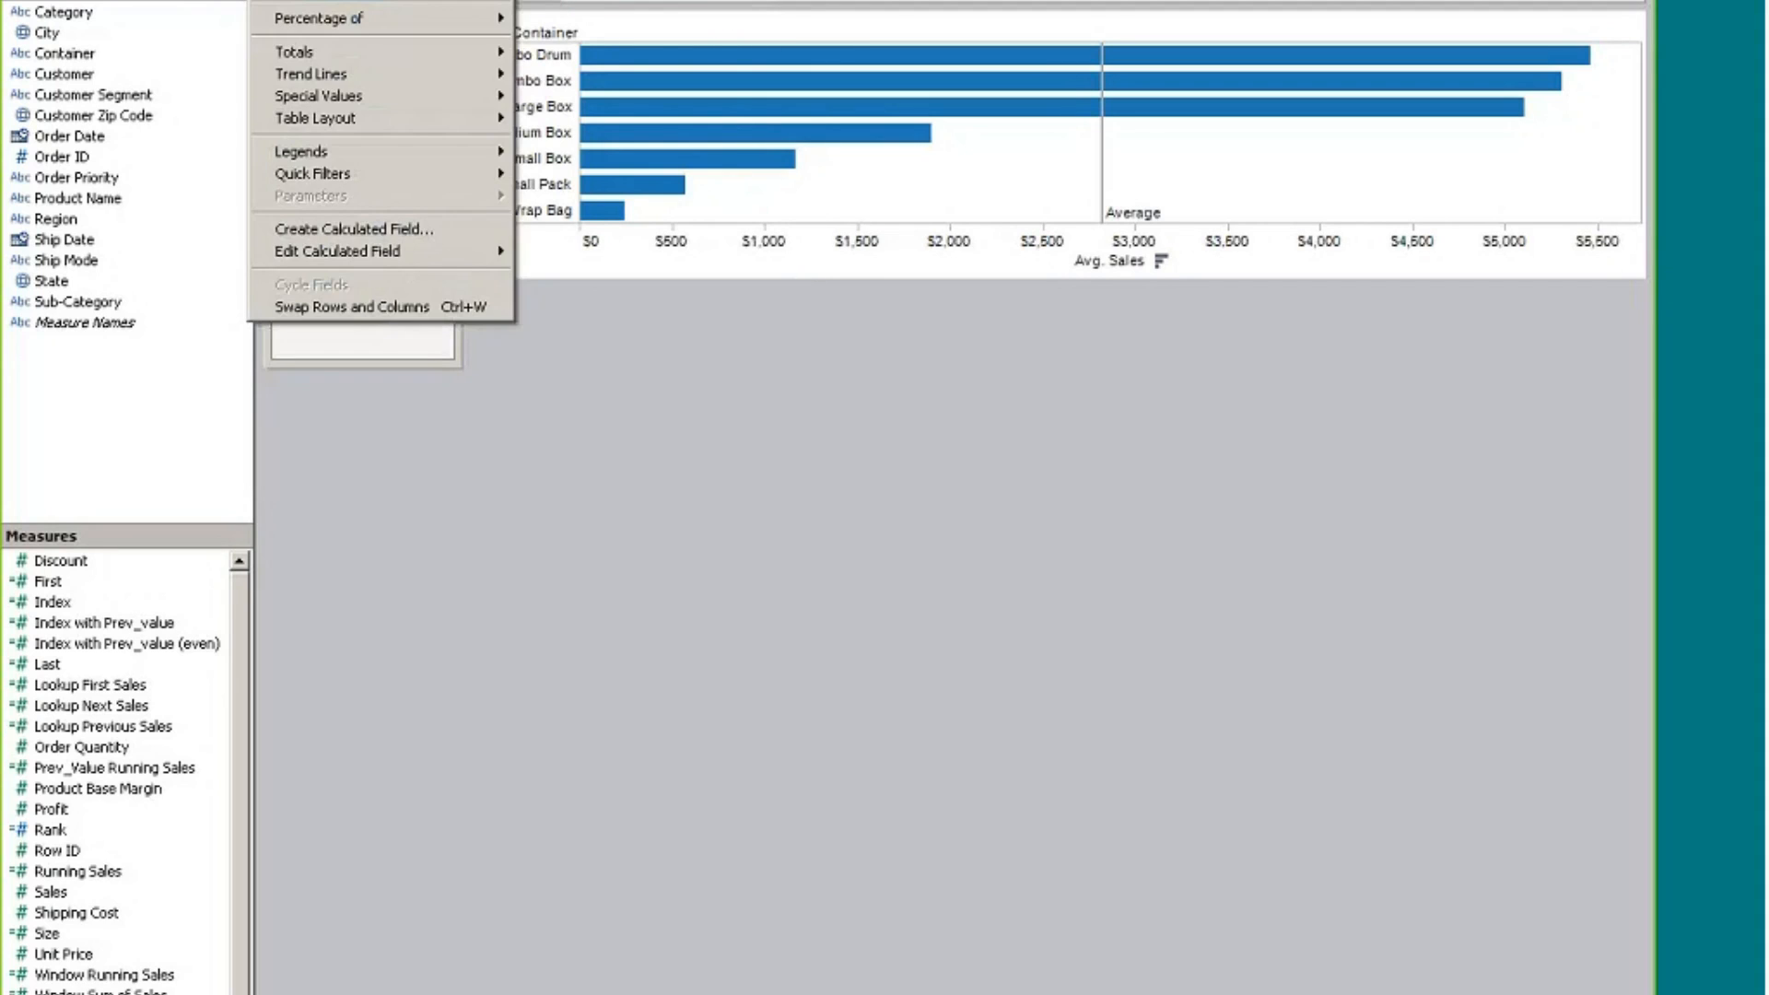
mouse_move(368, 53)
click(626, 74)
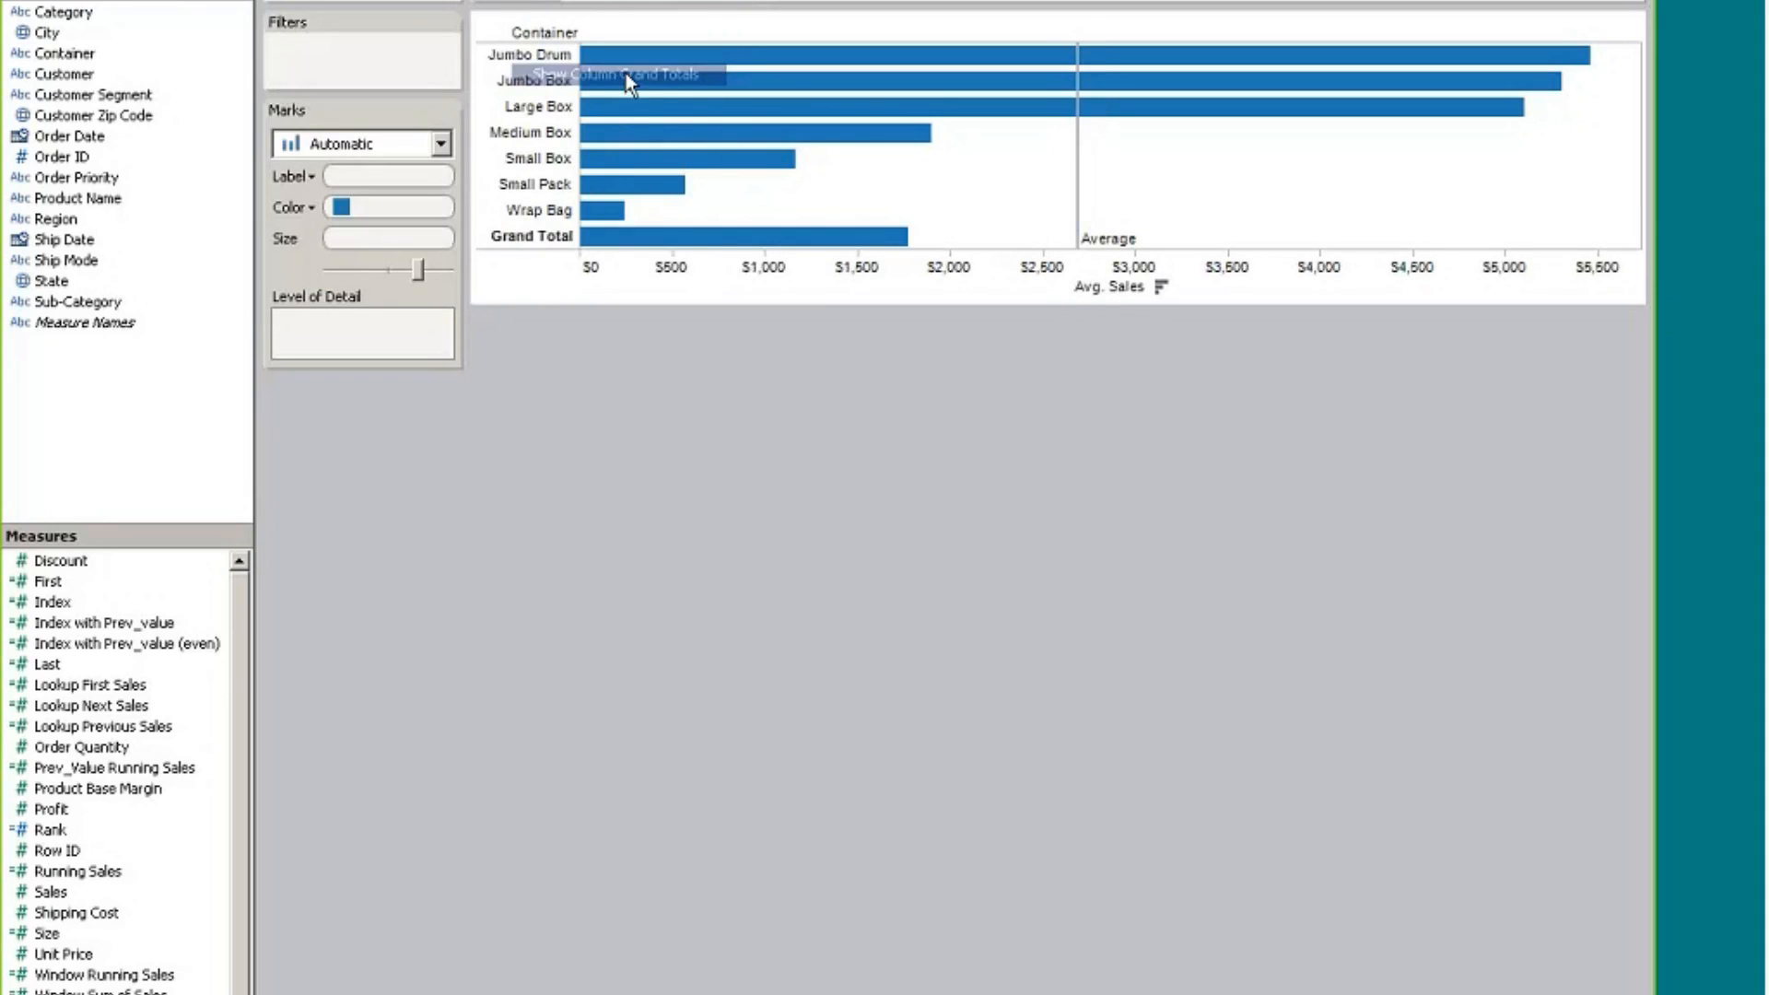
click(732, 240)
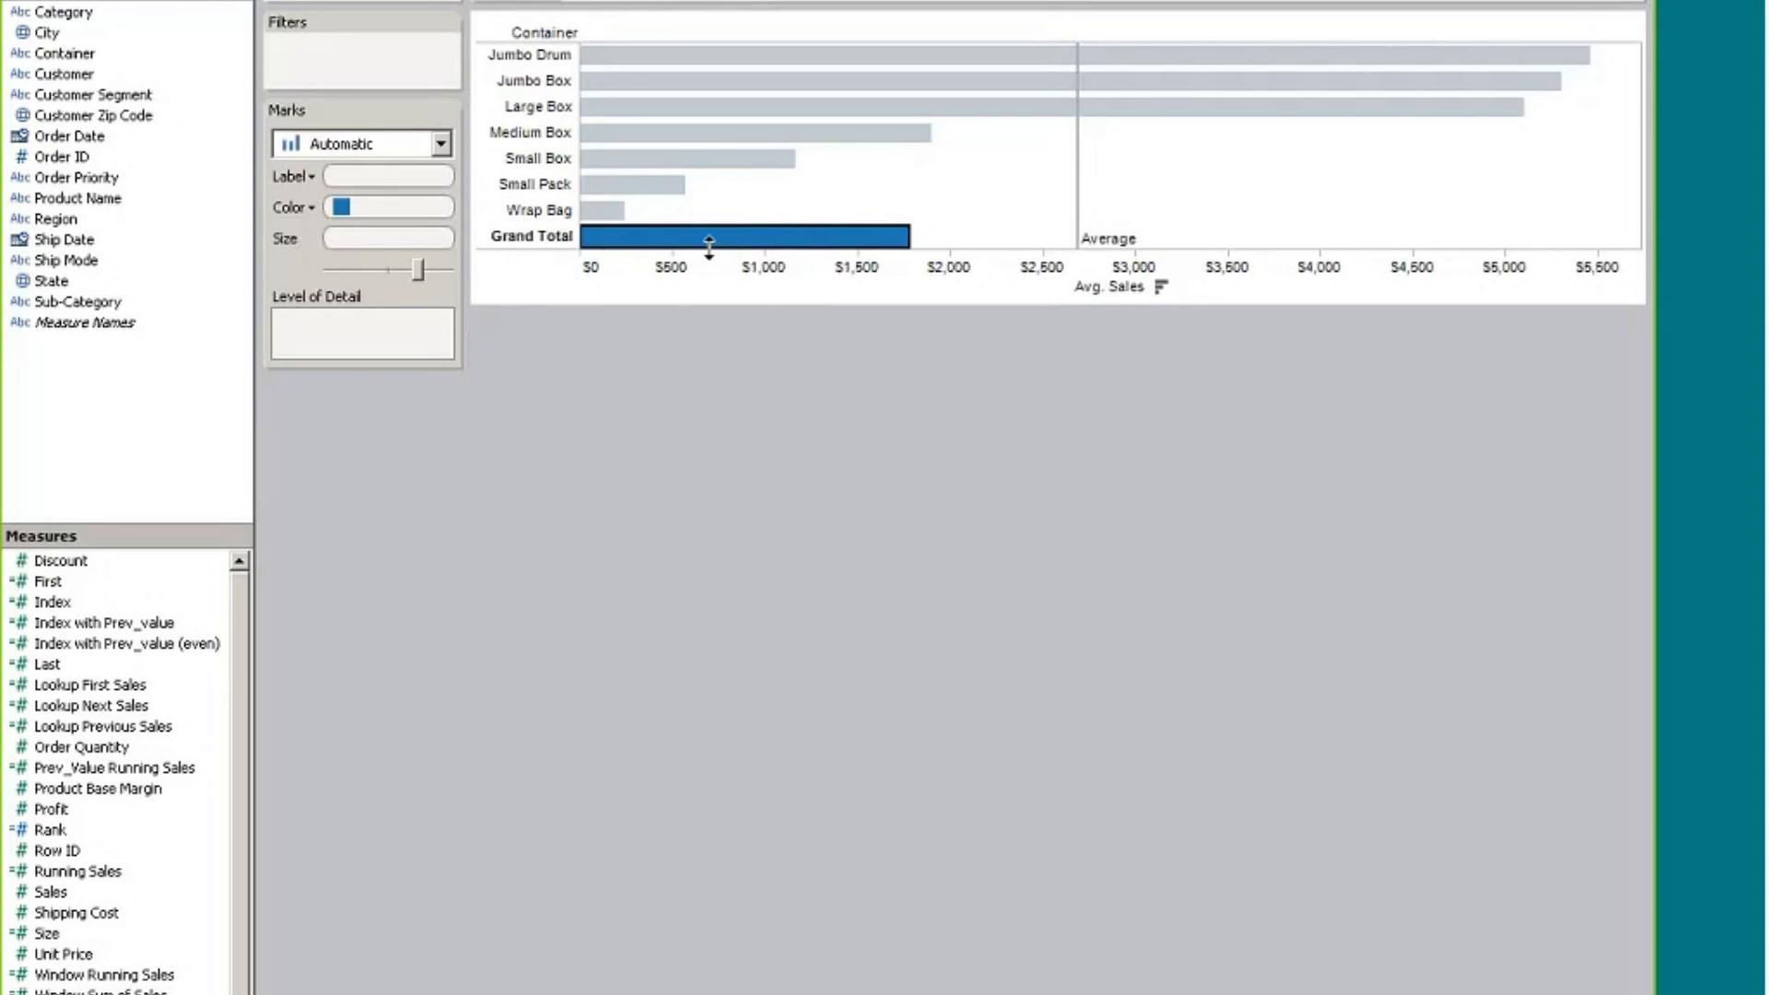
mouse_move(785, 251)
click(1111, 29)
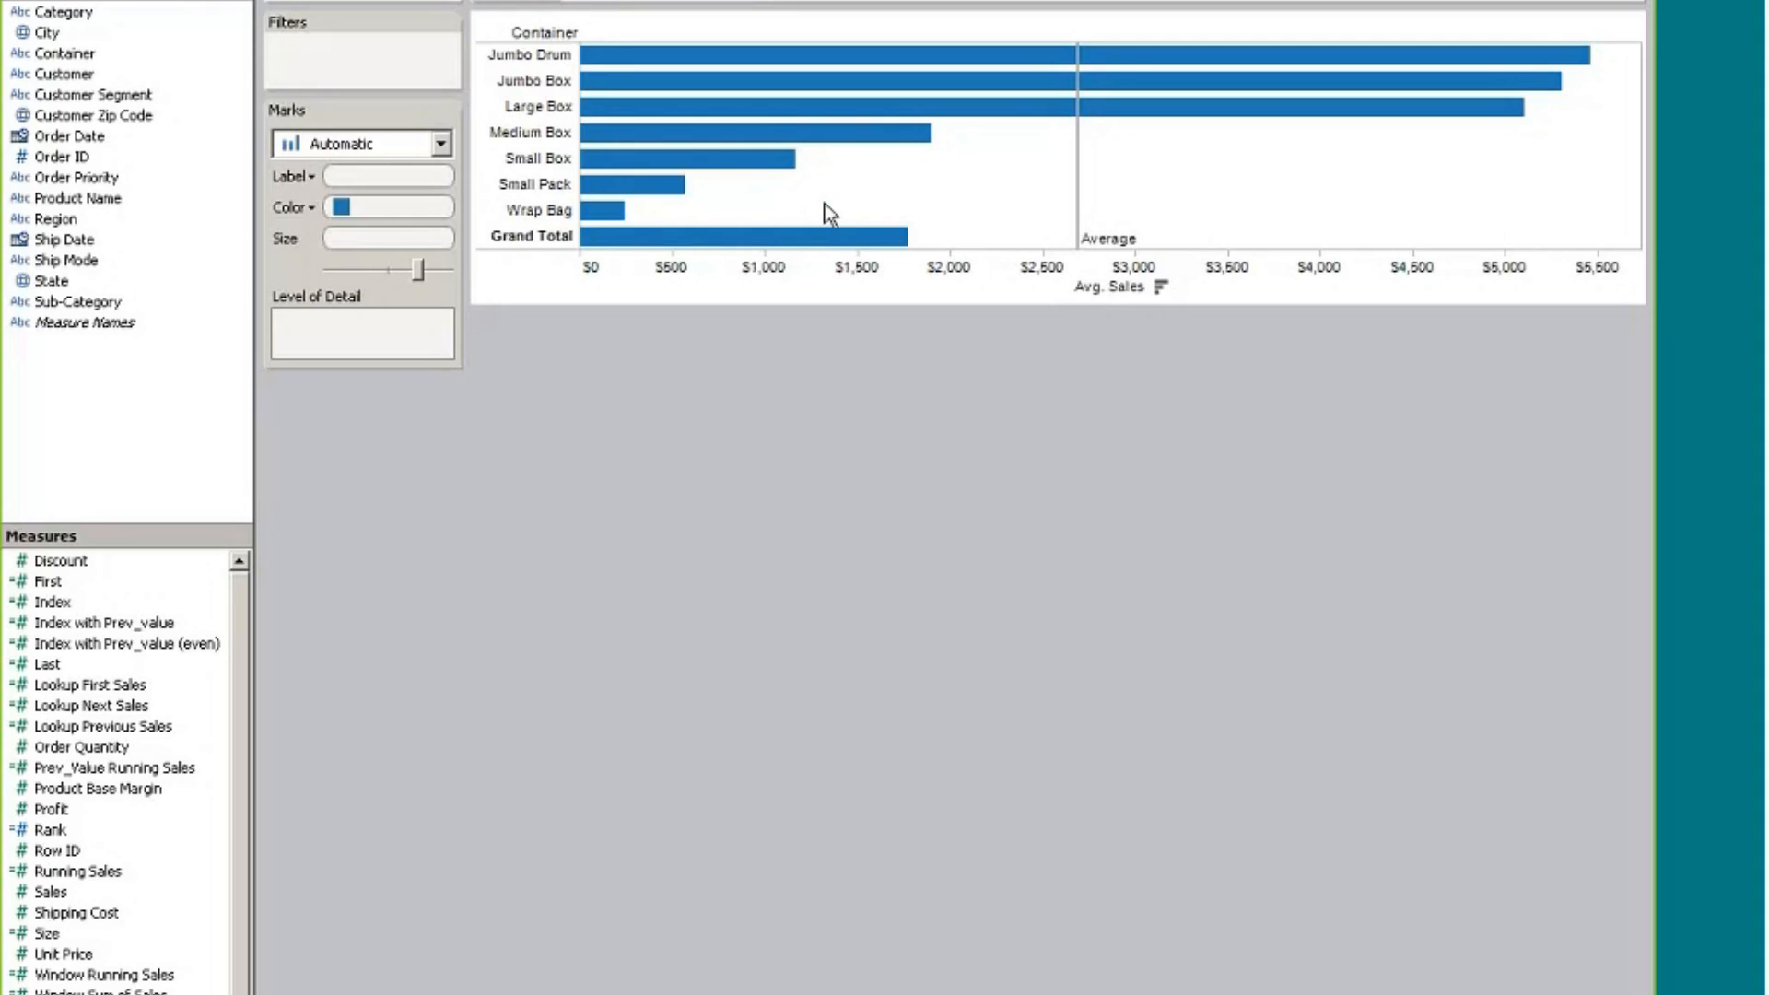
Try the chart without the Container breakdown and undo the removal
drag(545, 32, 175, 414)
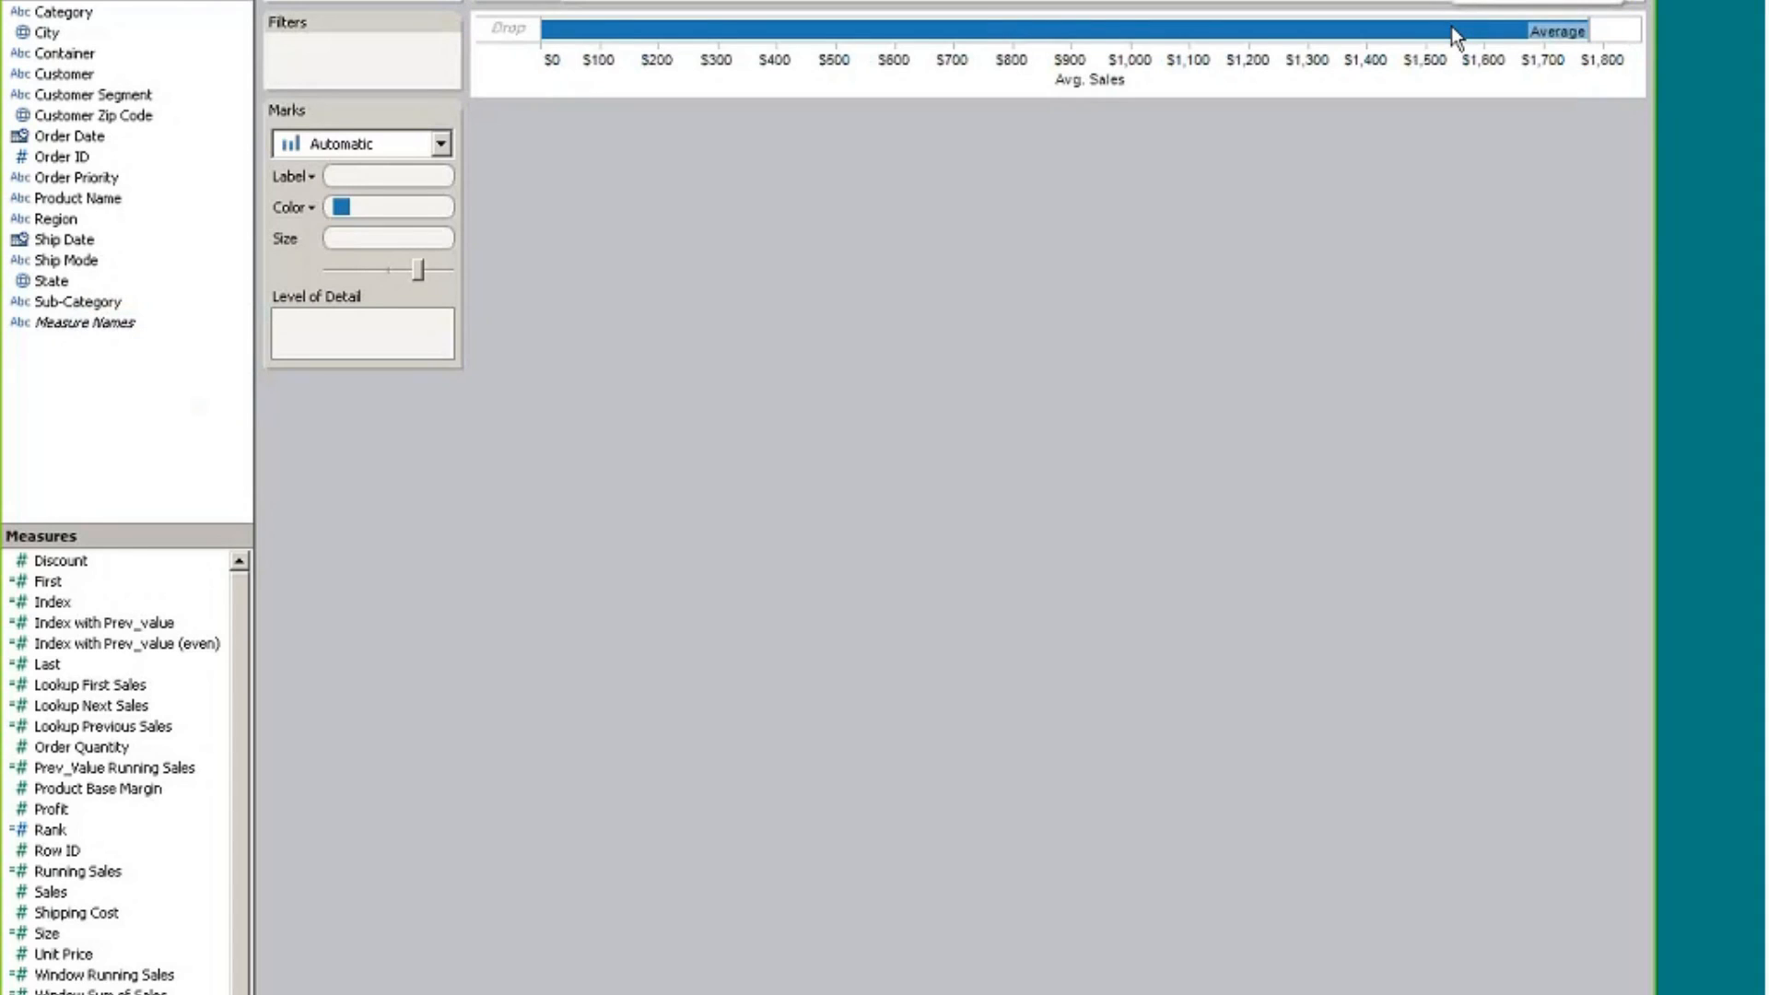
key(ctrl+z)
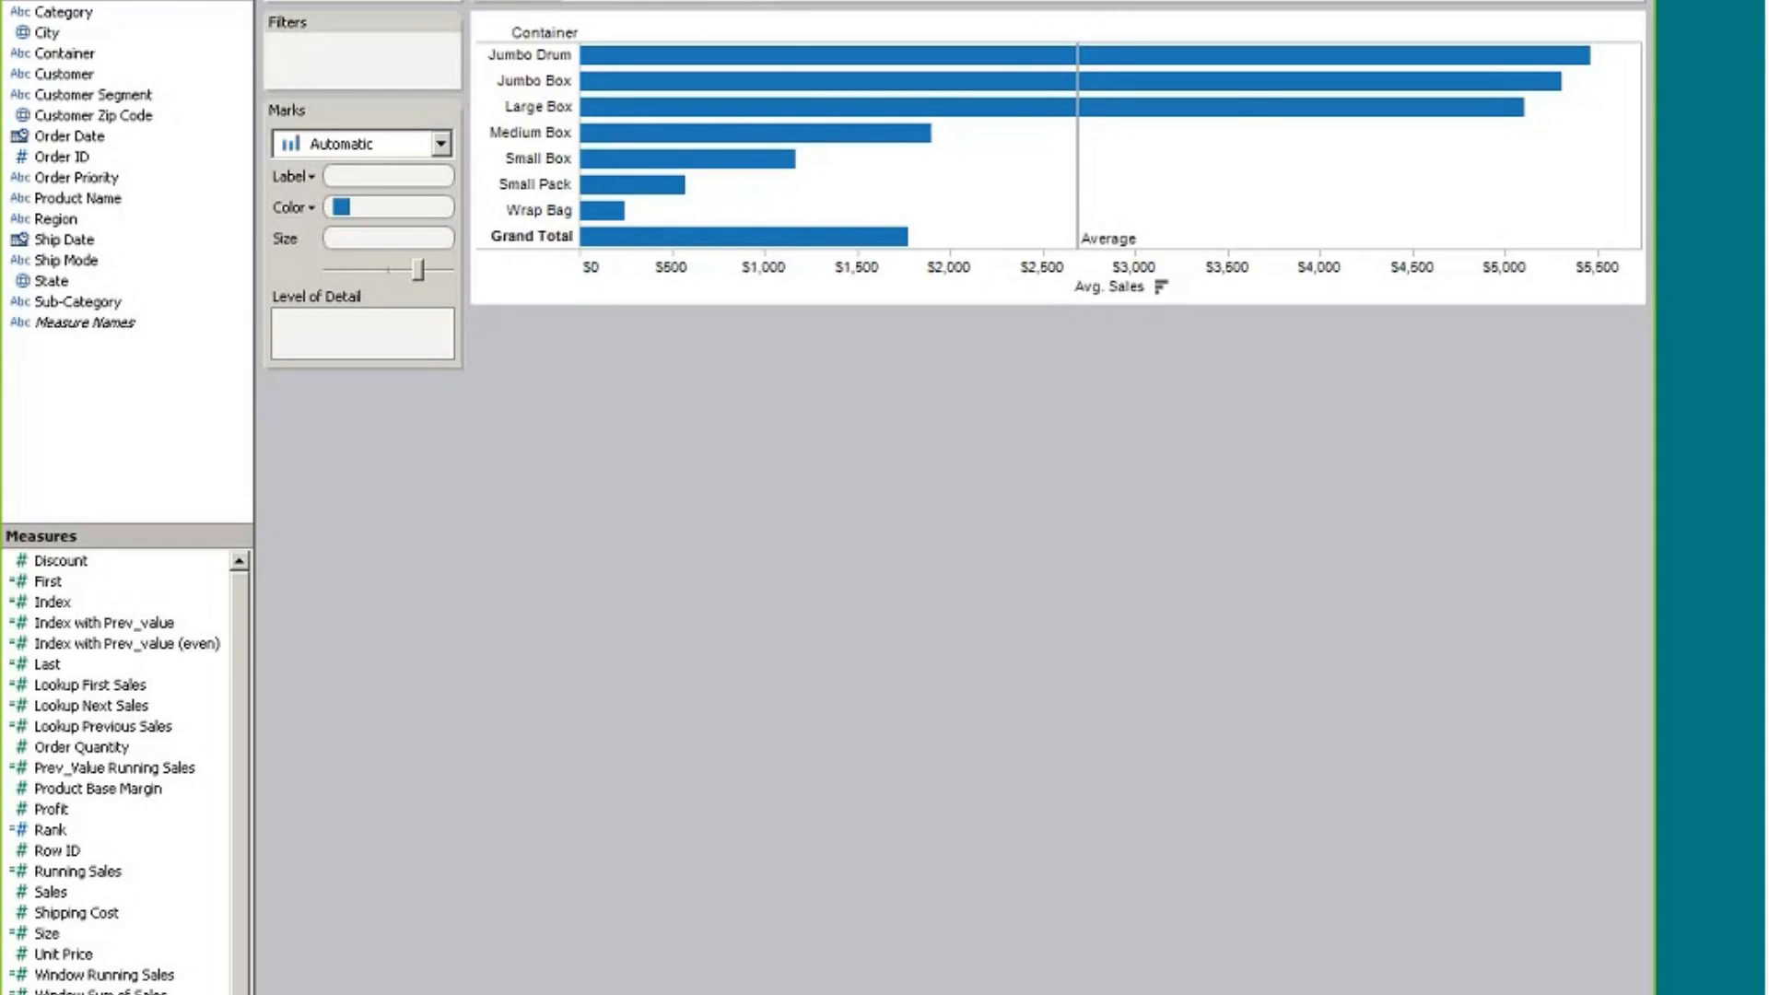
mouse_move(1075, 169)
Add a second per-pane reference line to the Avg. Sales axis using the Total of AVG(Sales)
right_click(943, 276)
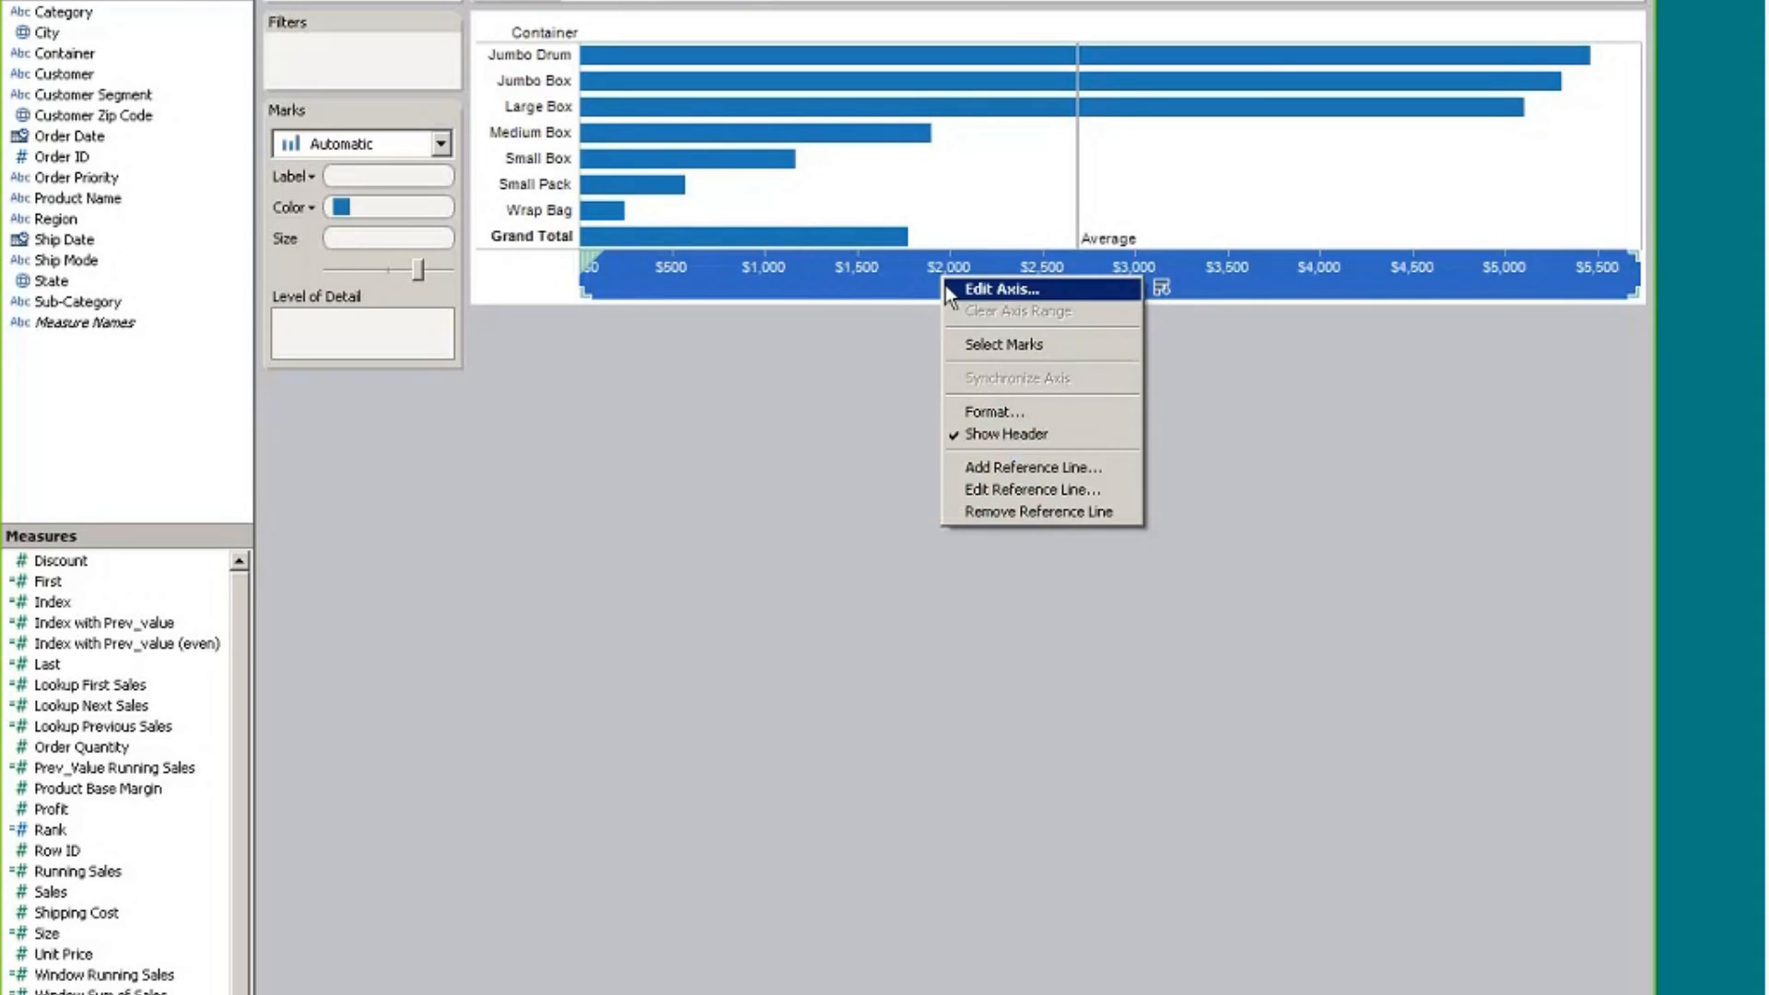
click(1021, 468)
click(967, 402)
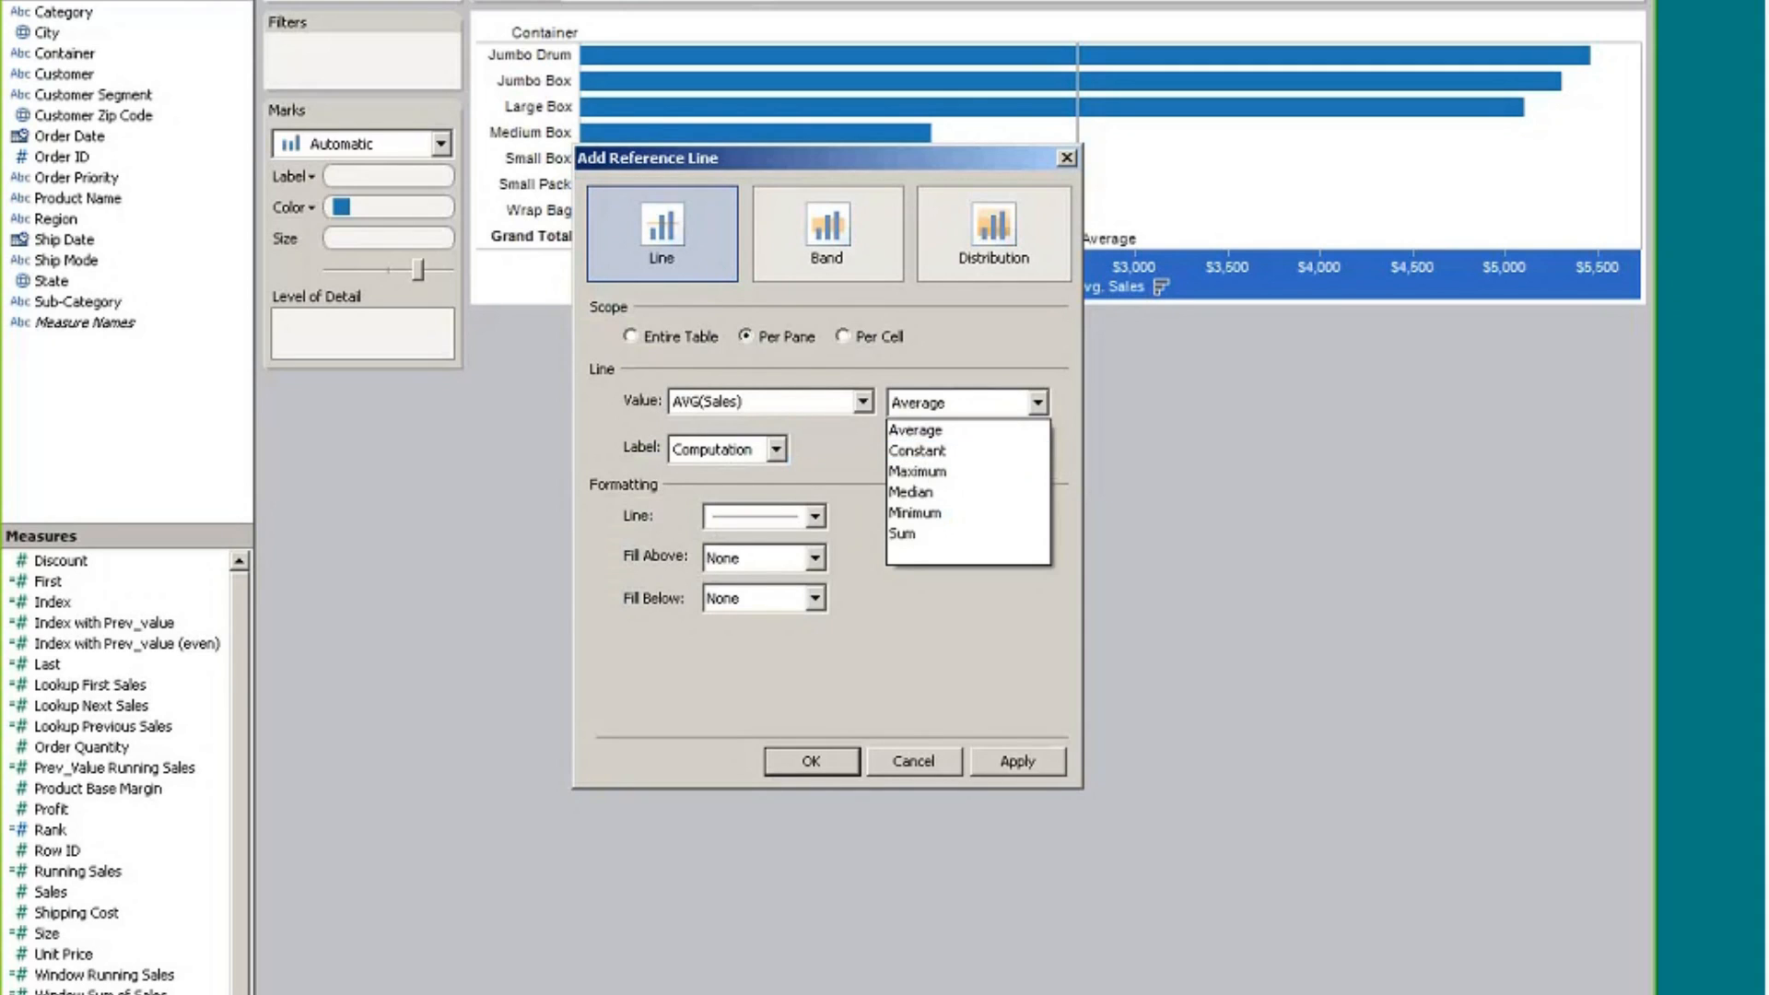
click(920, 556)
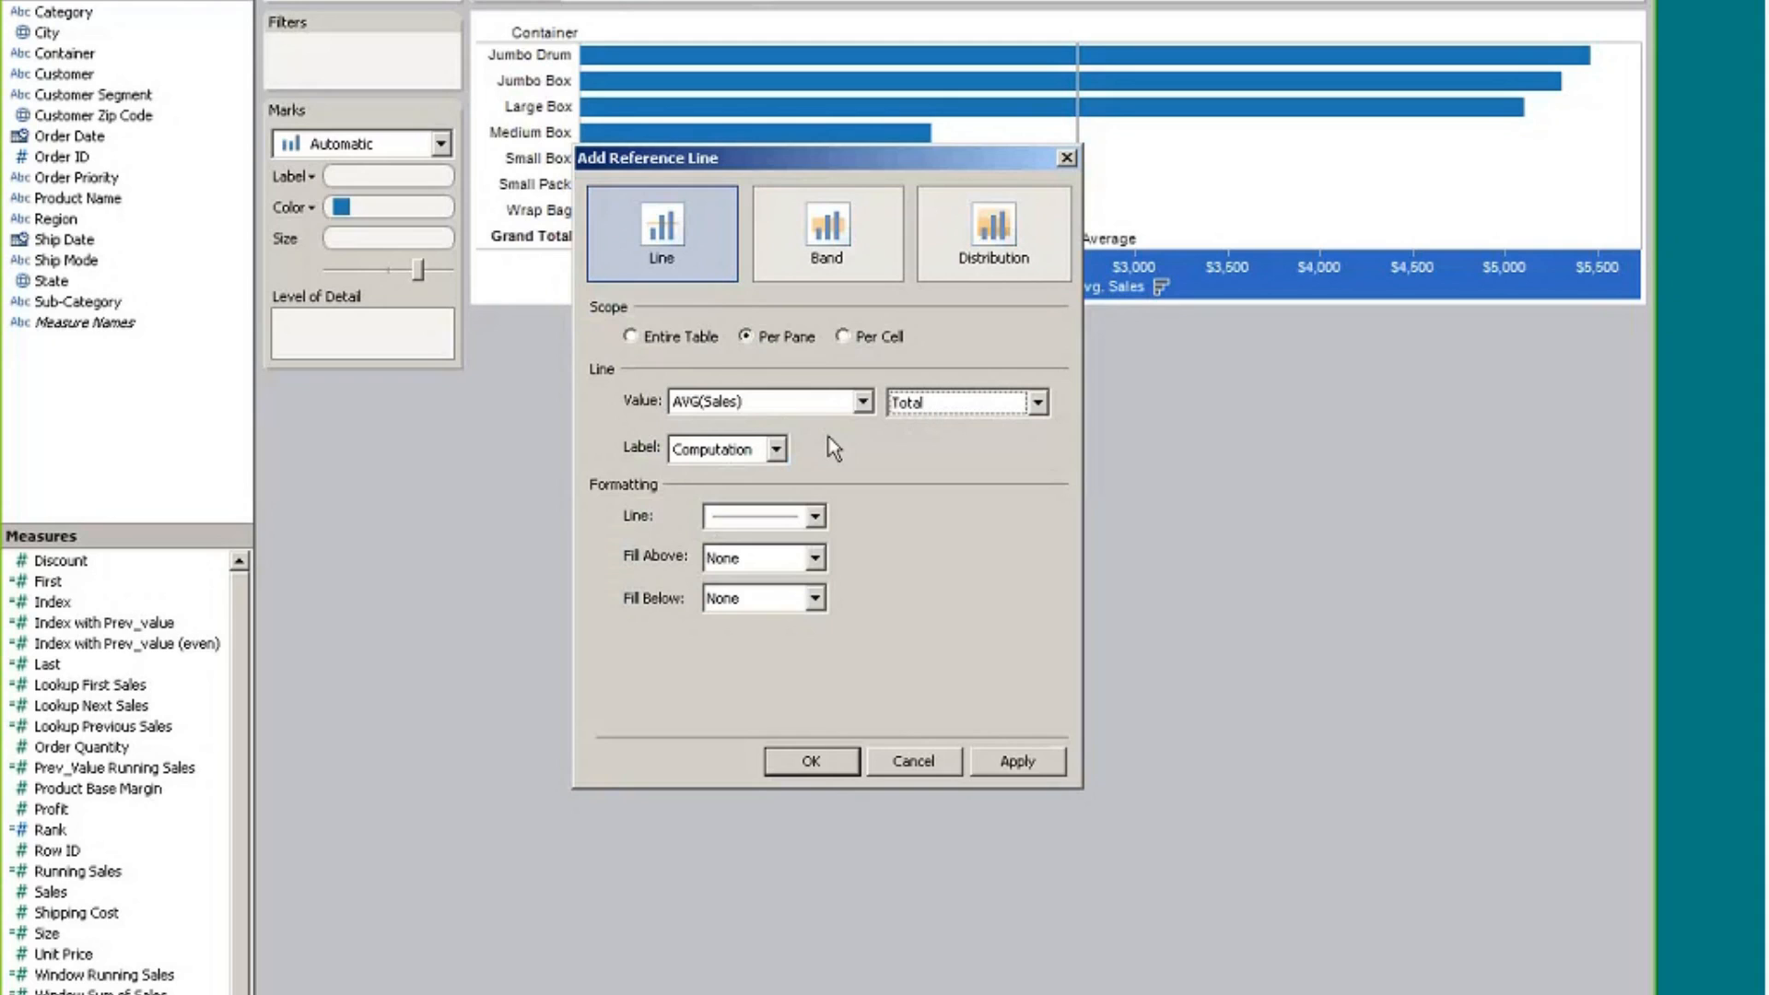
click(835, 750)
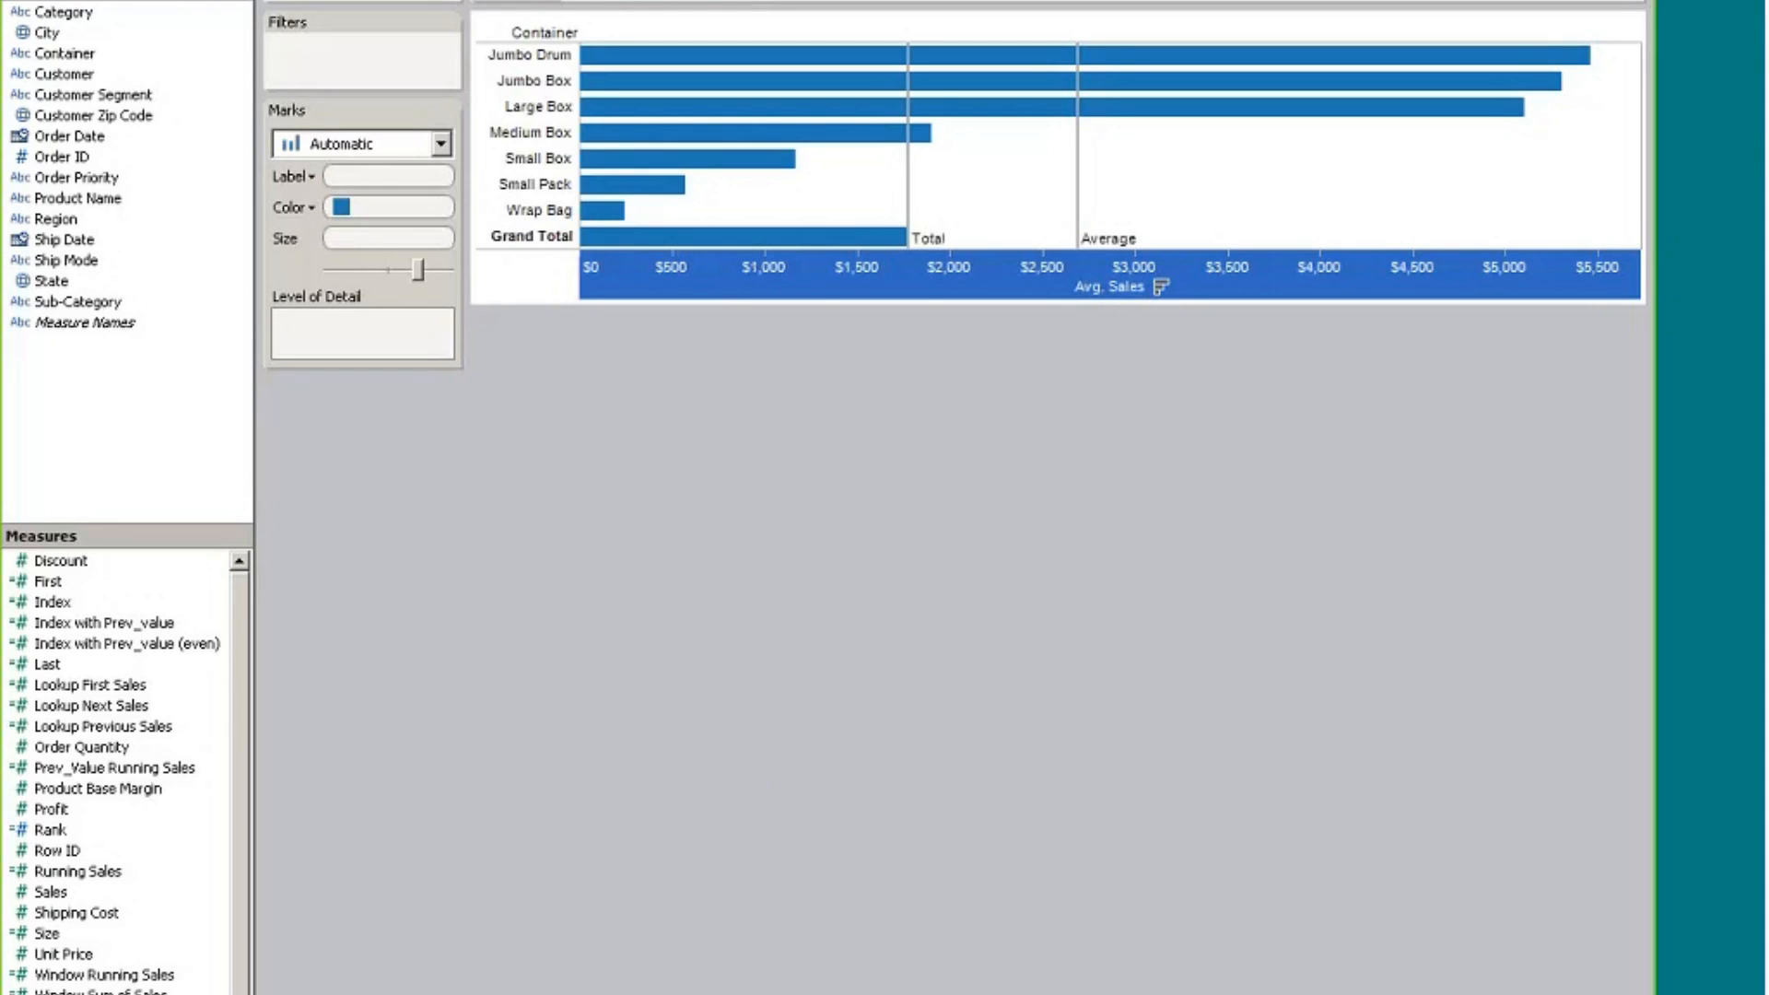
Compare the Total line with the Grand Total bar and highlight the bars exceeding the Total and Average lines
mouse_move(910, 213)
mouse_move(757, 238)
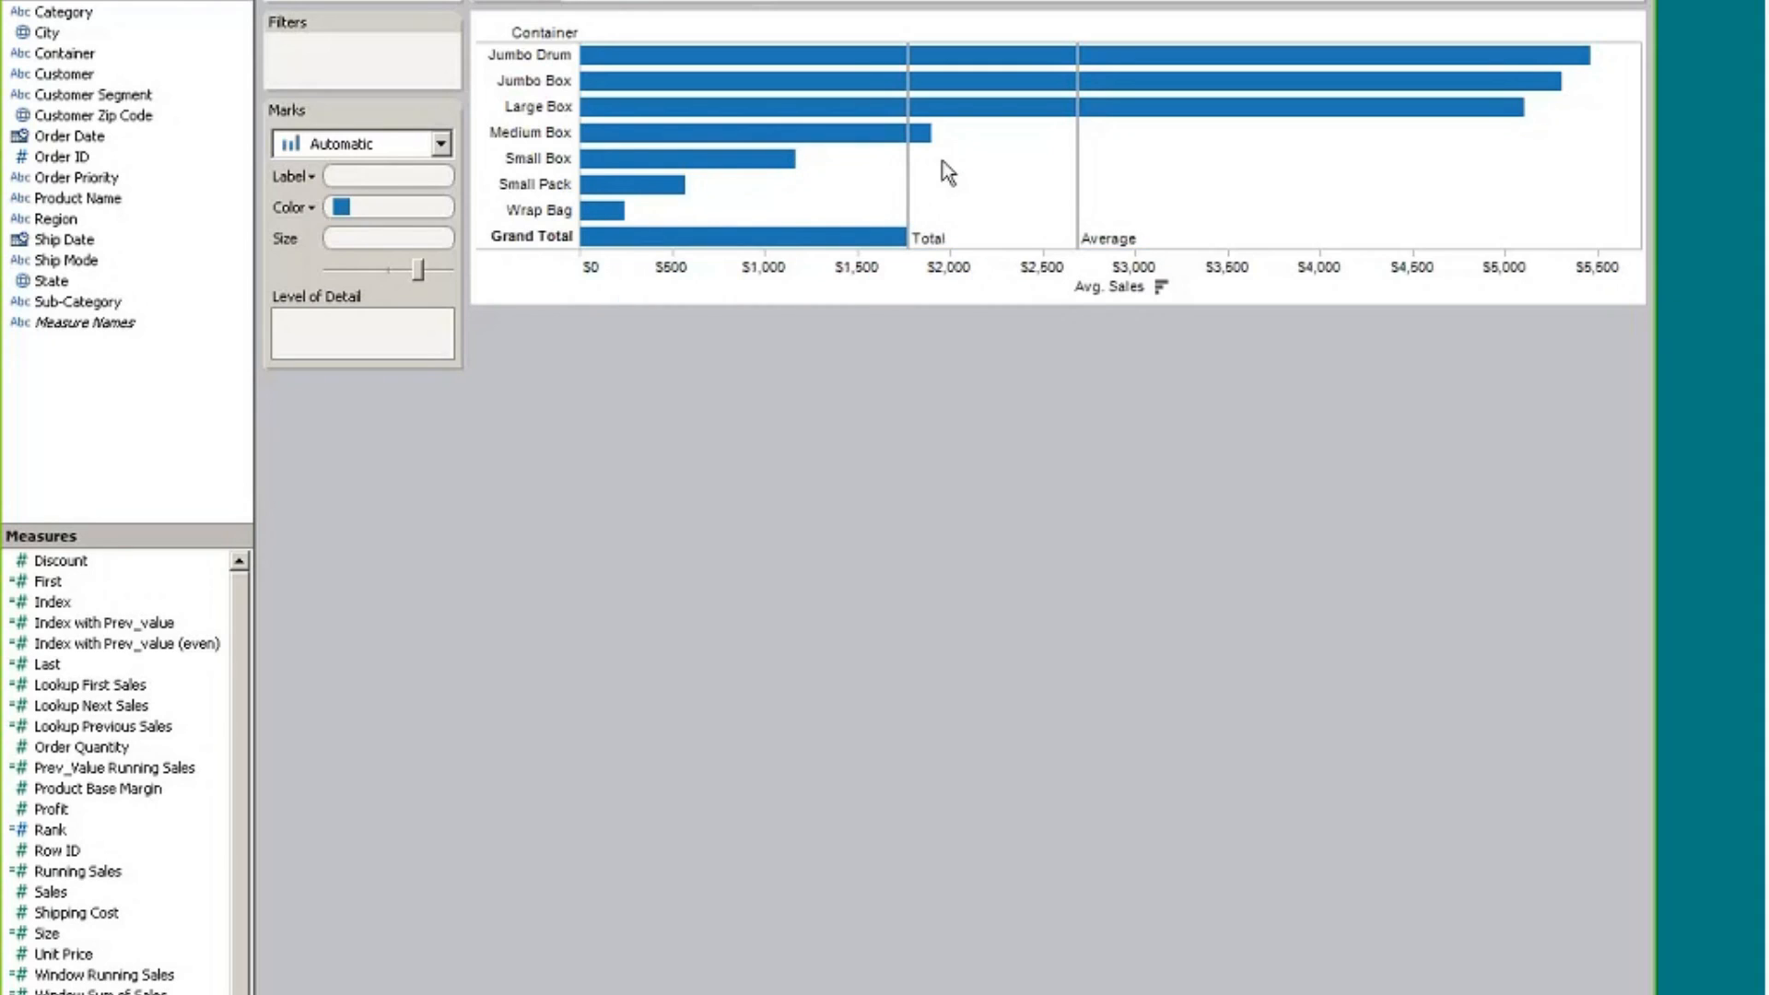
drag(921, 163, 986, 41)
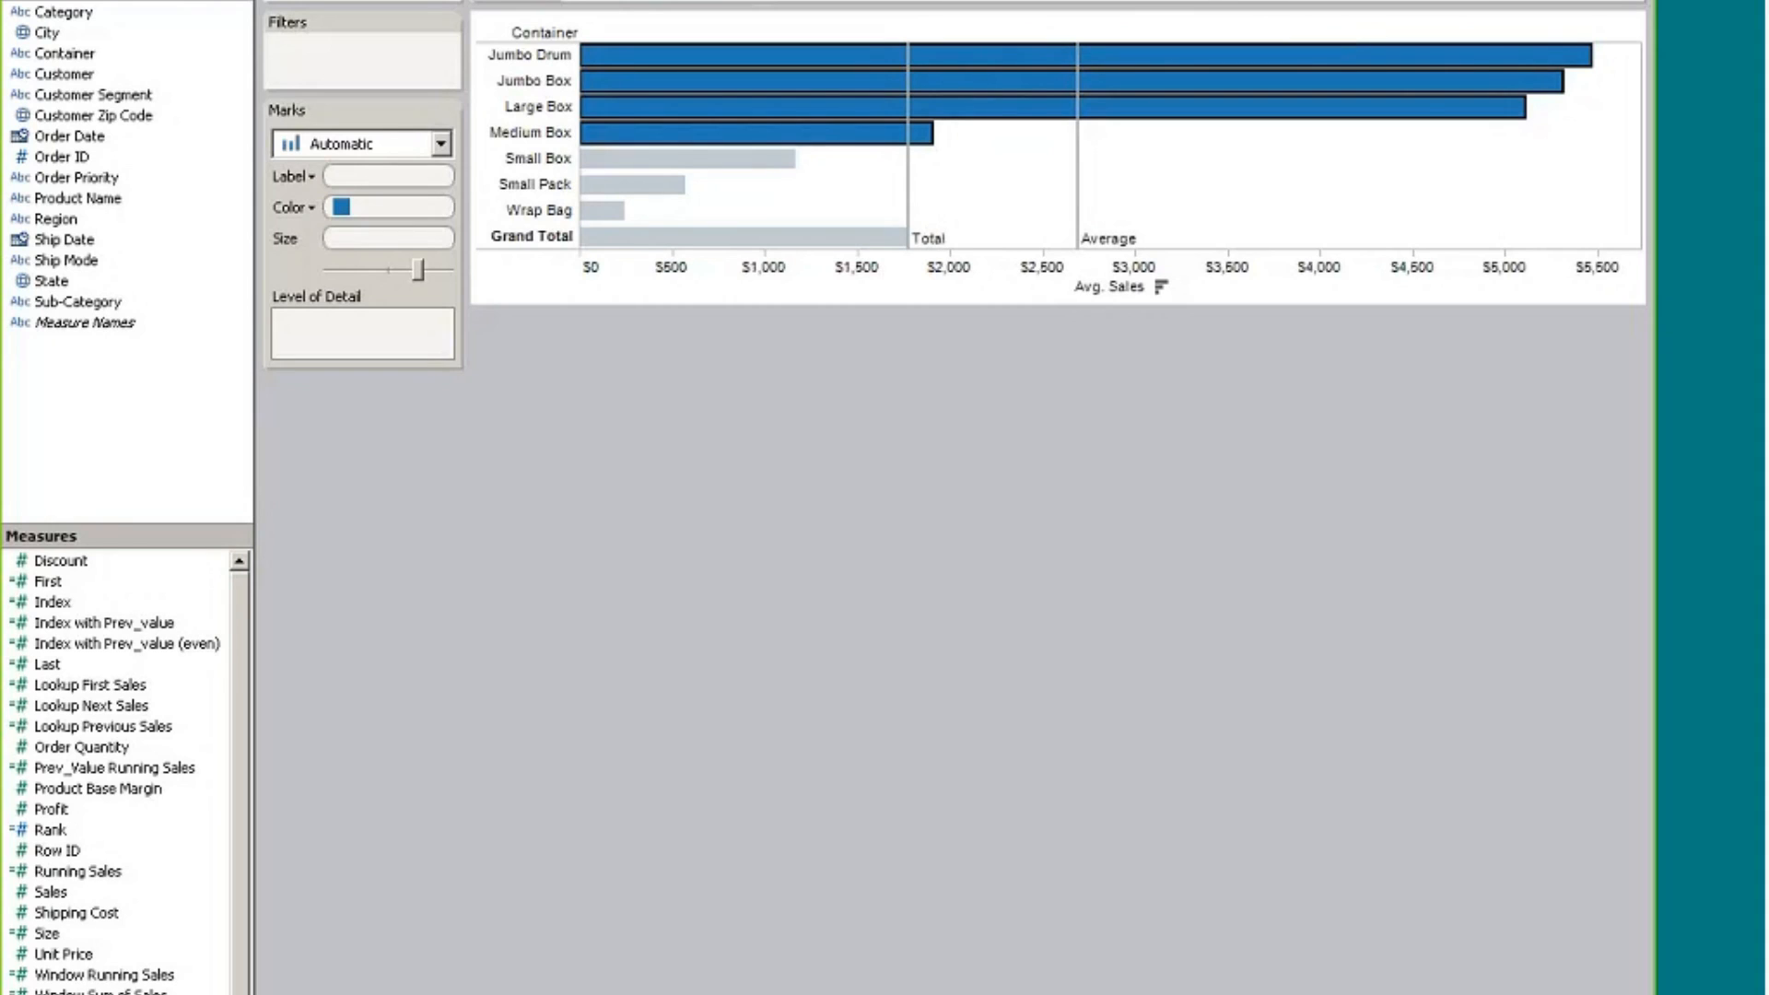
click(1002, 178)
drag(1377, 174, 1163, 20)
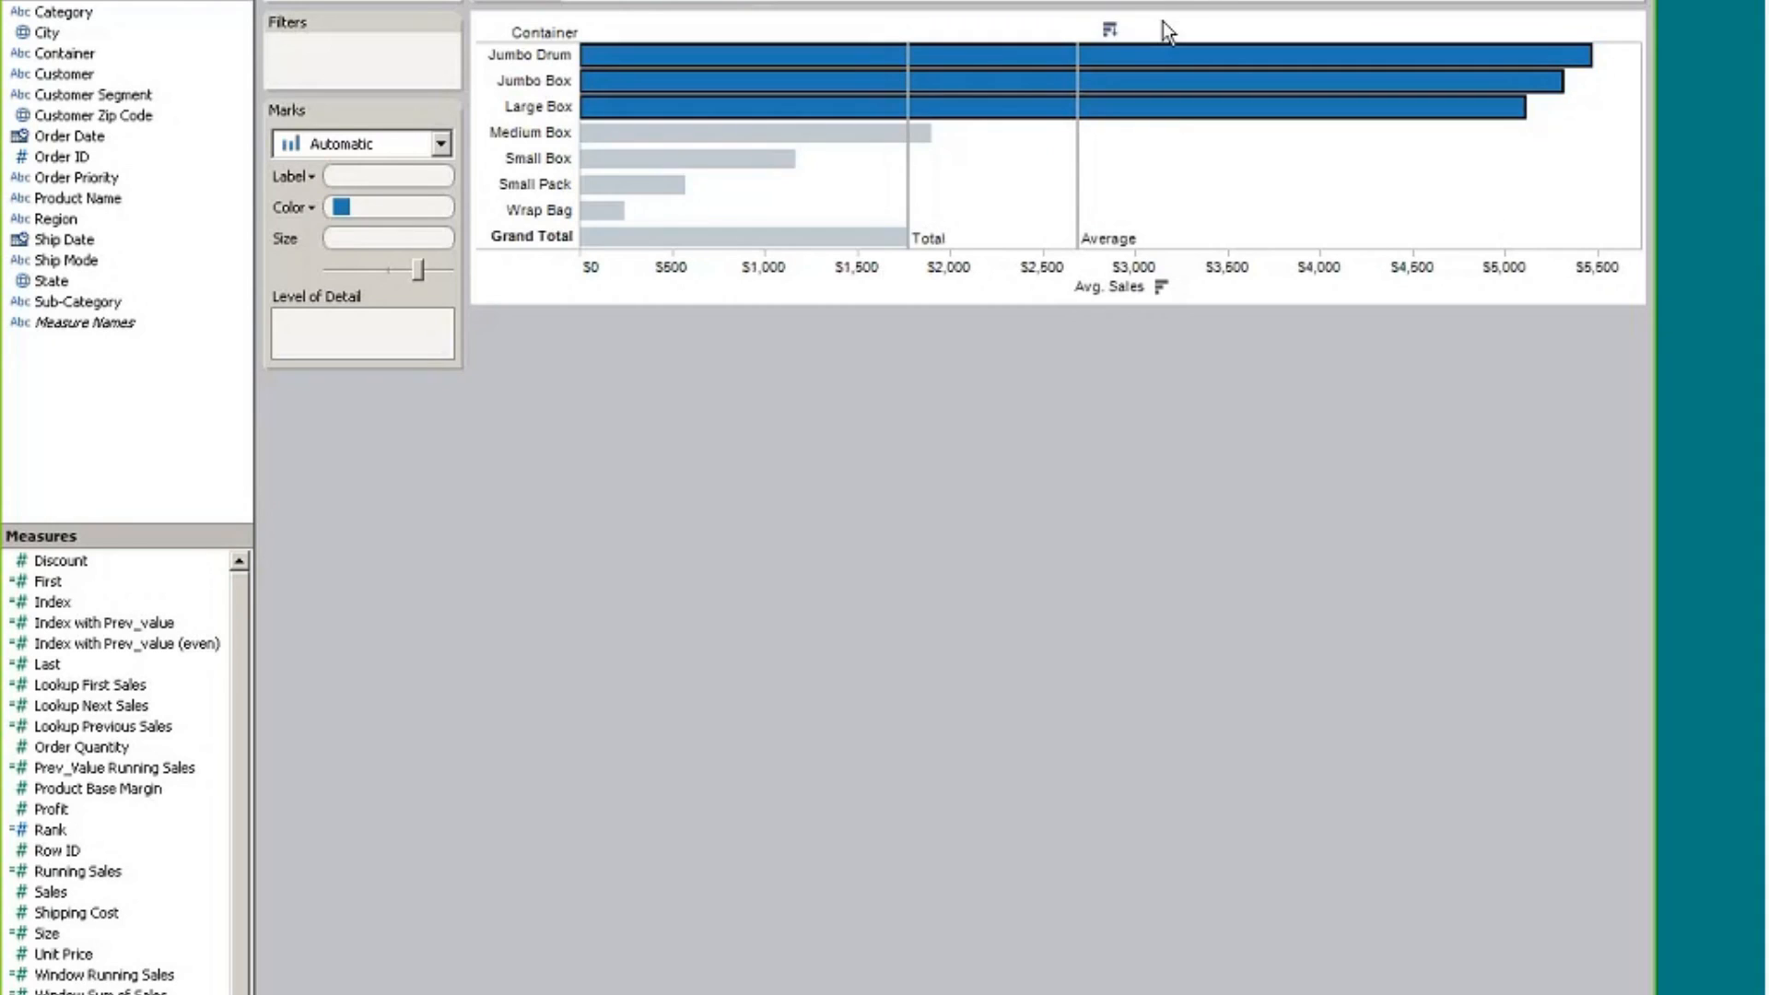
click(995, 186)
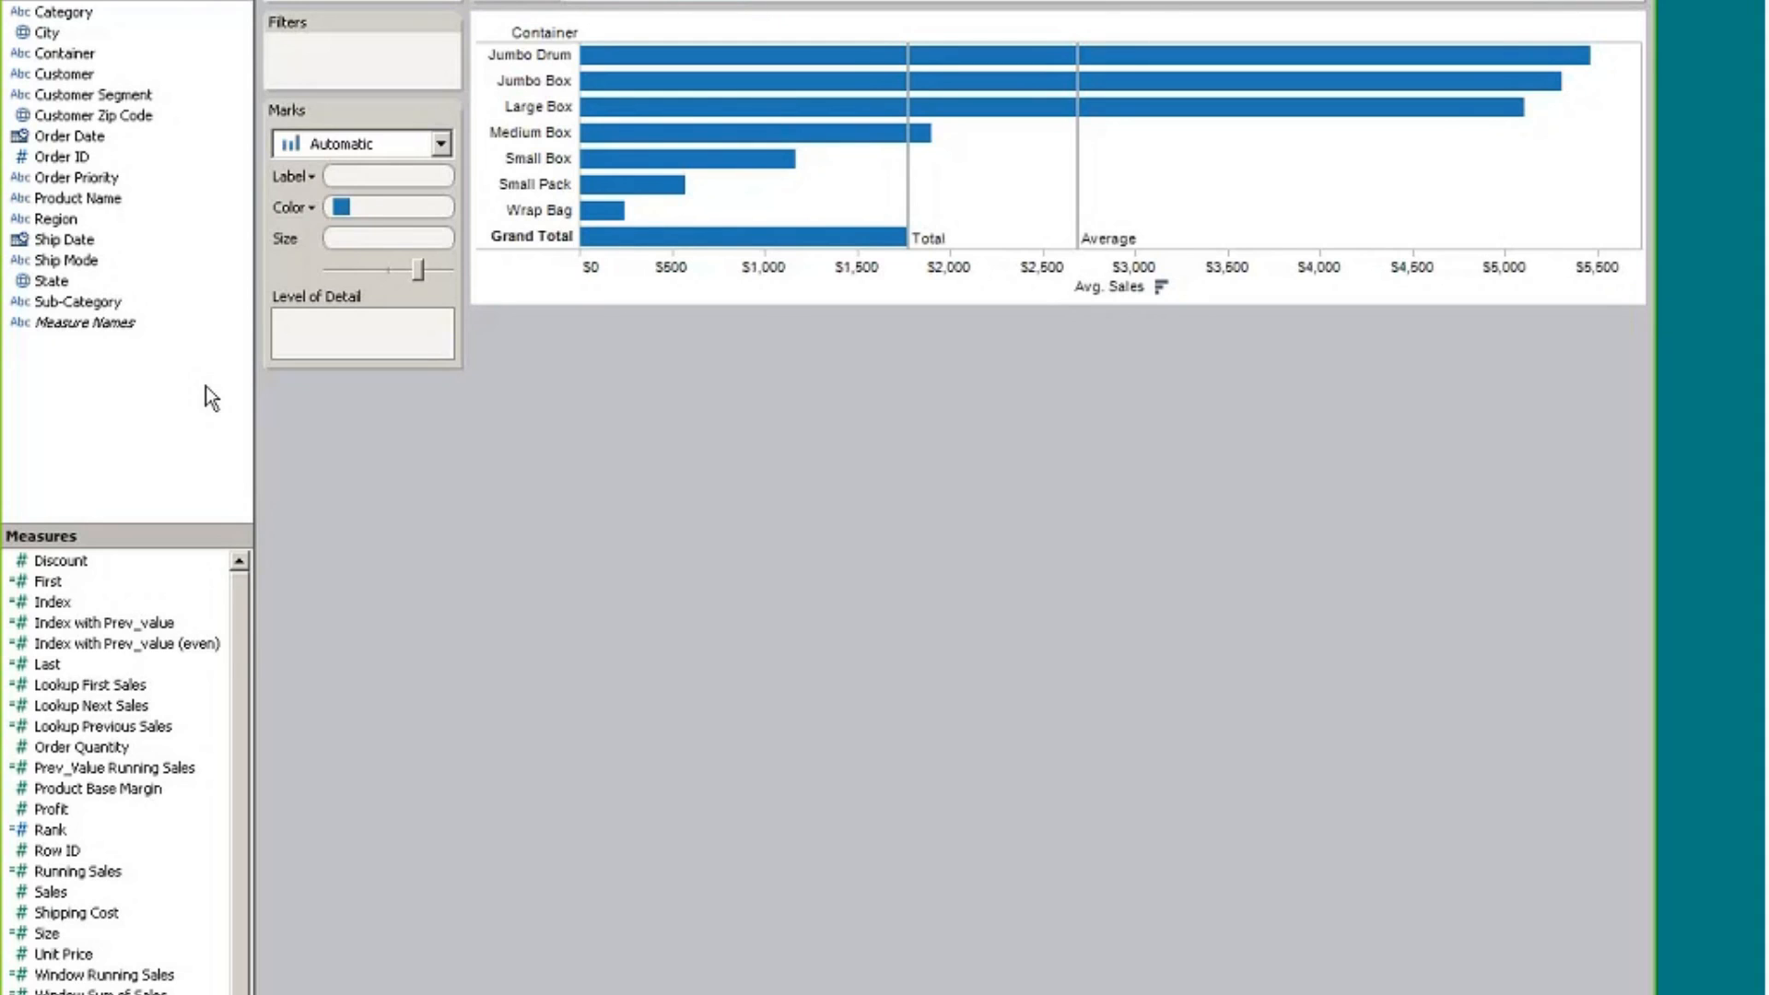
Create a calculated field, move its editor clear of the chart, and begin the formula with IF
right_click(112, 441)
click(208, 494)
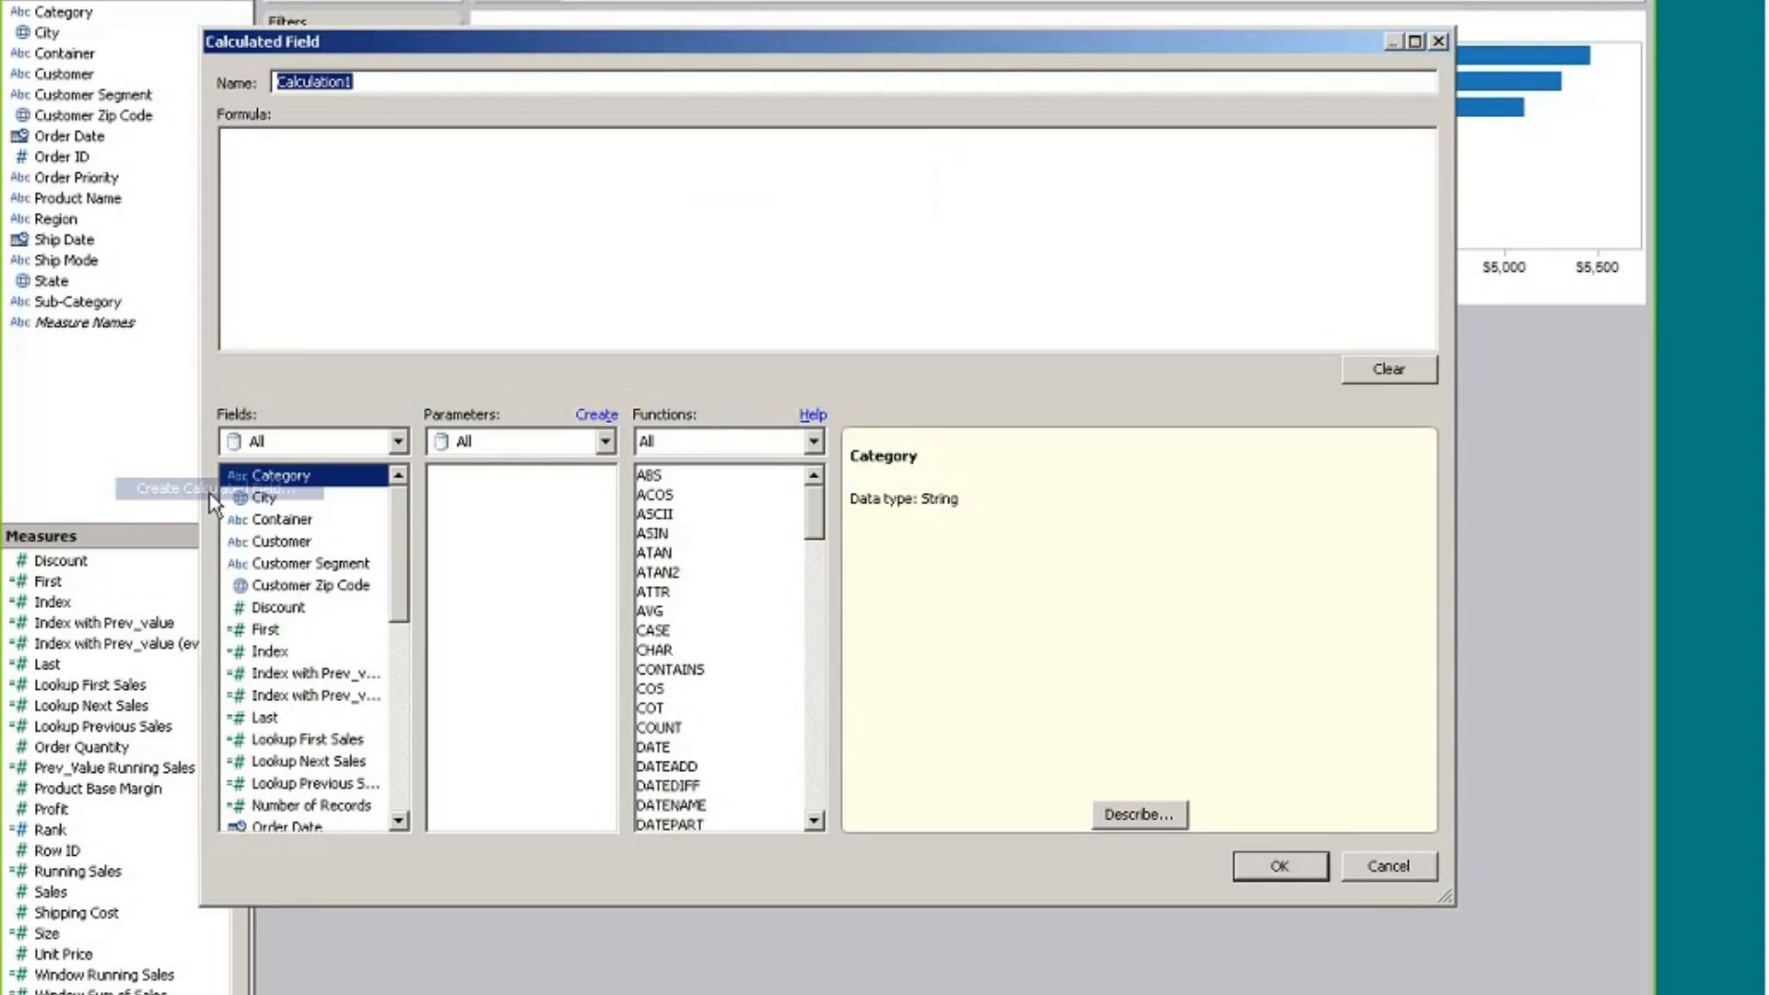
click(403, 217)
drag(827, 42, 881, 270)
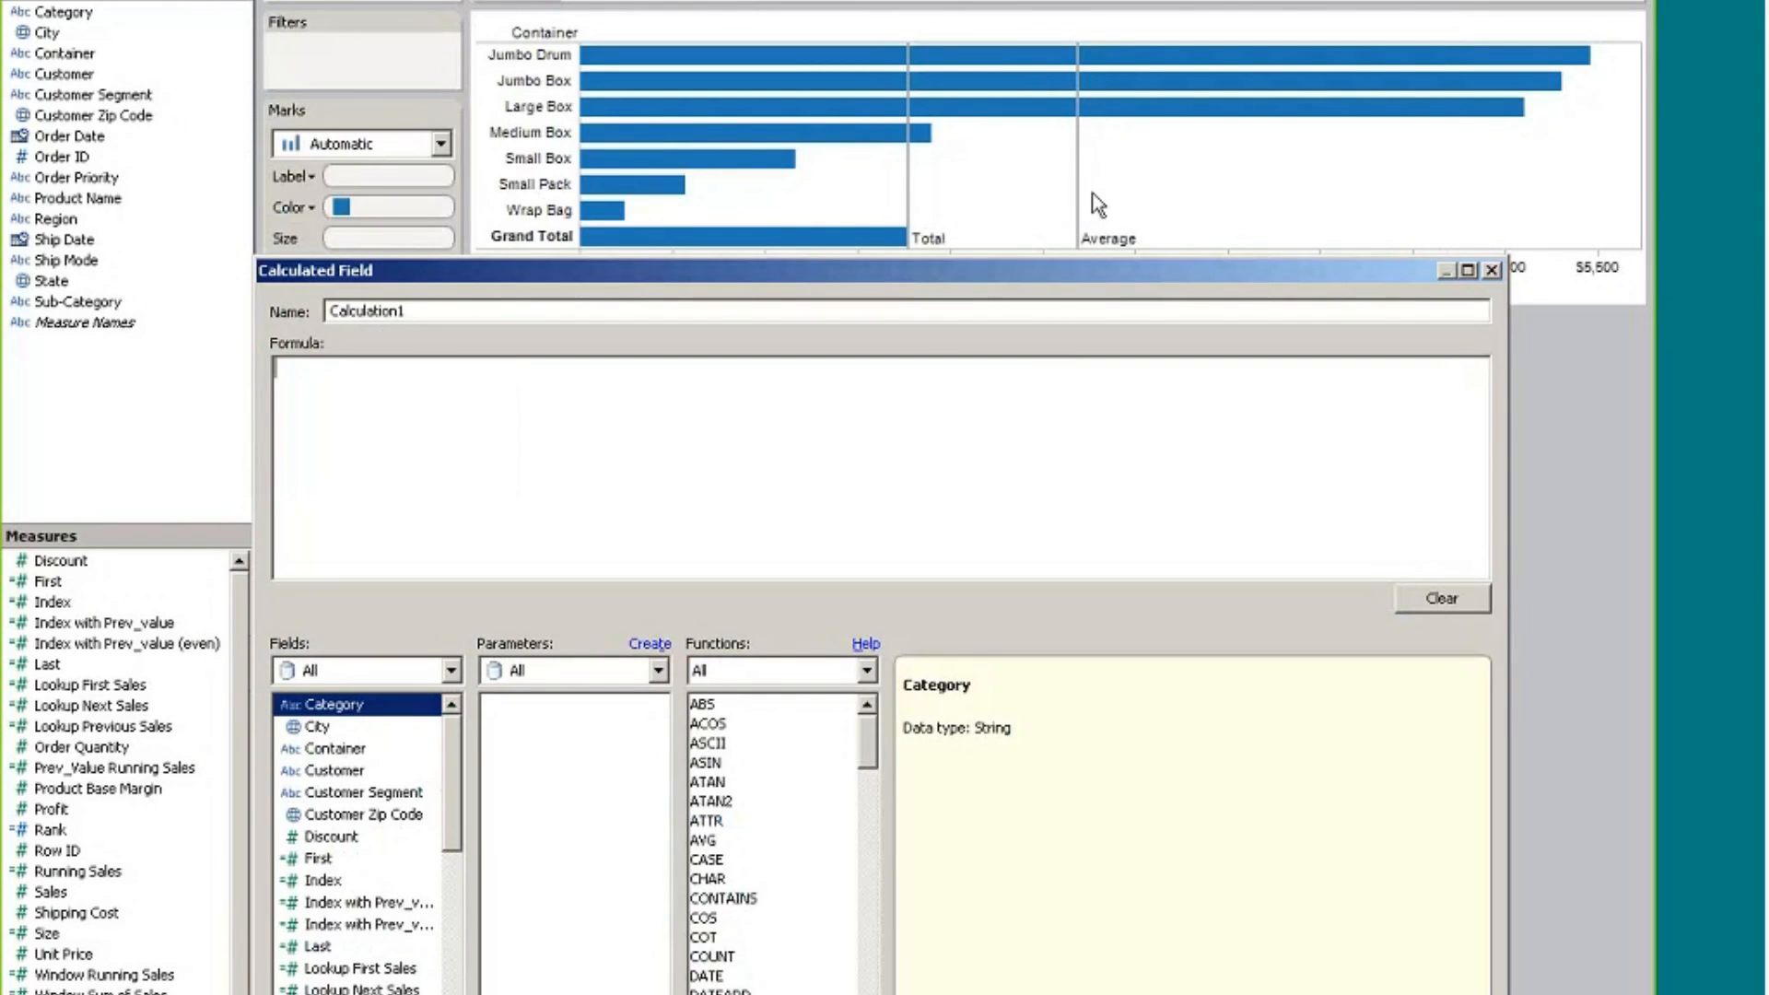
text(IF)
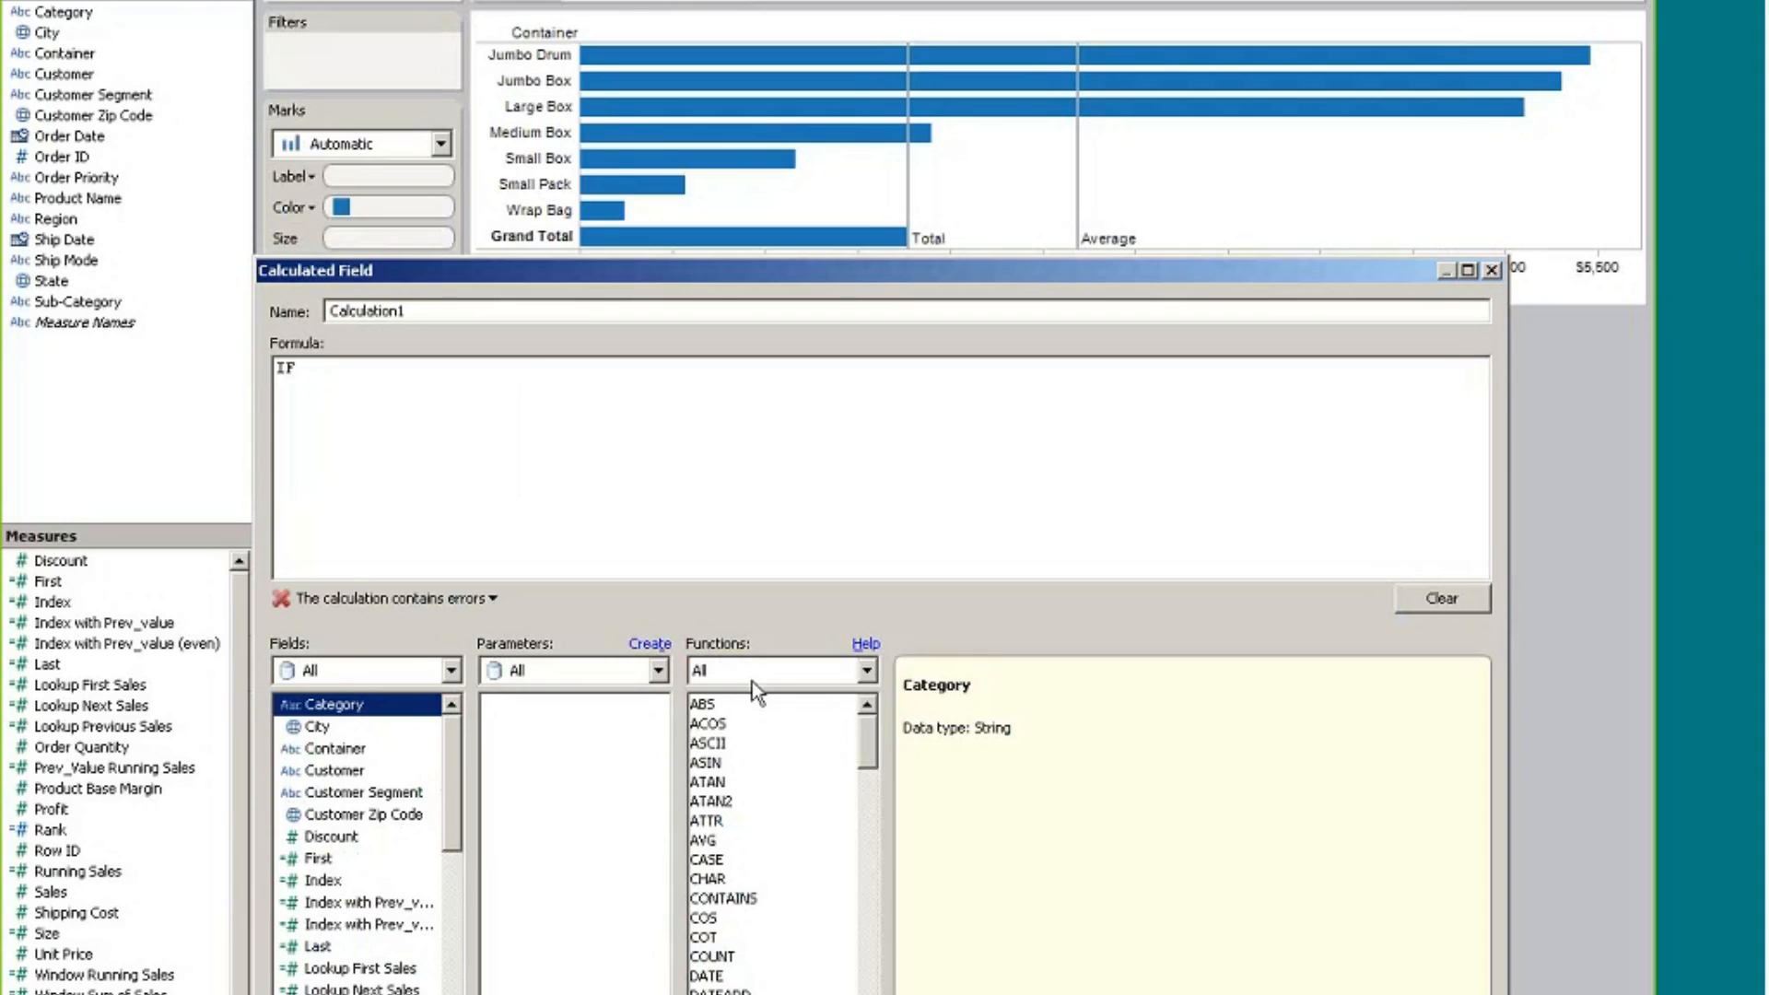
Extend the IF formula with the table calculation WINDOW_AVG(AVG([Sales]))
click(742, 665)
click(783, 886)
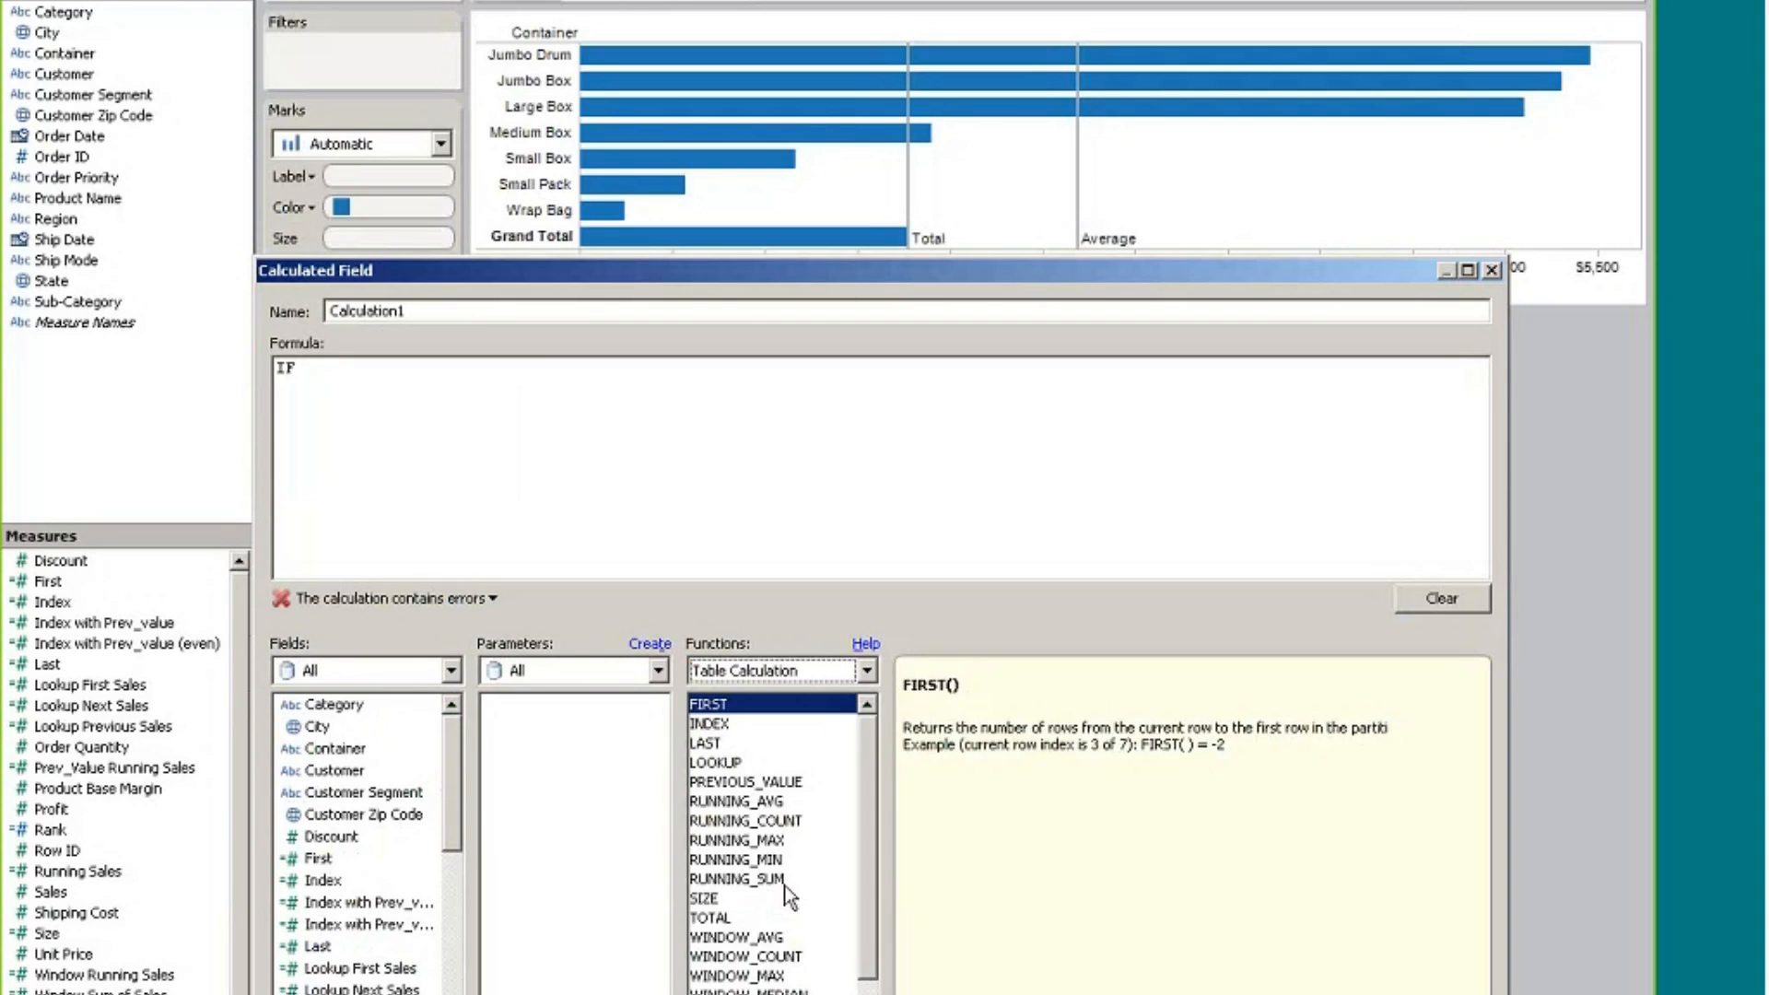
double_click(768, 938)
text(AVG())
key(Delete)
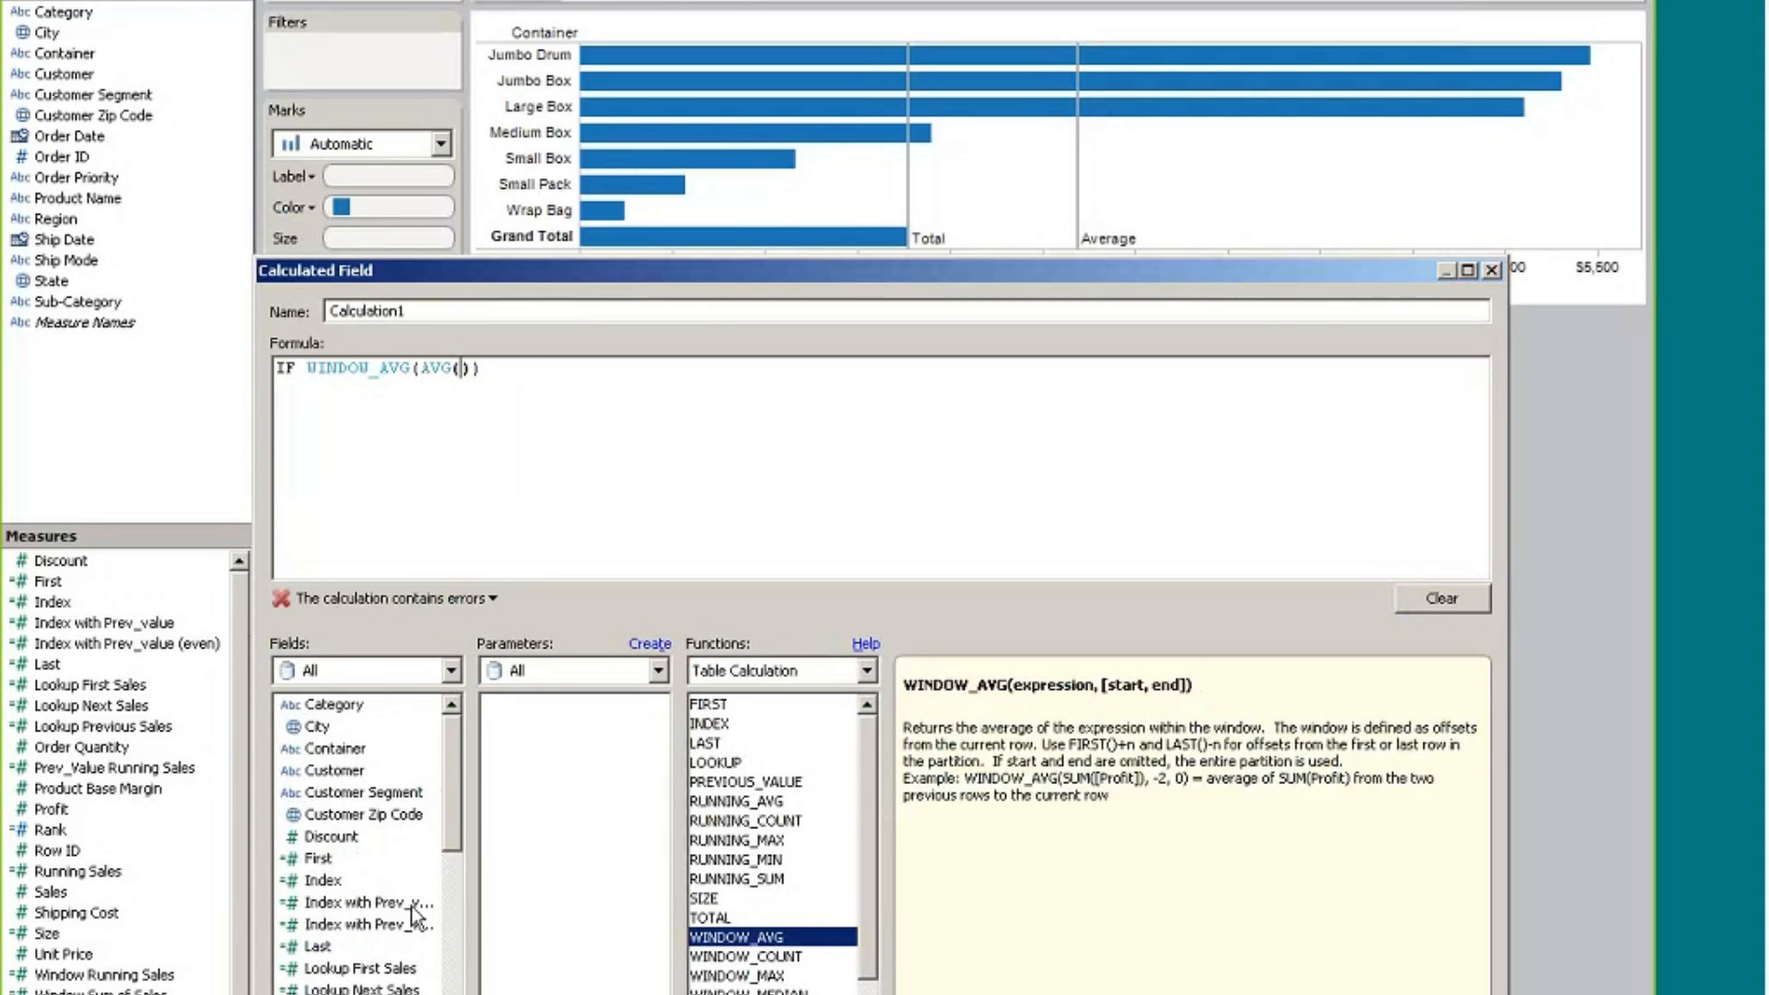
scroll(411, 916, down, 7)
double_click(322, 837)
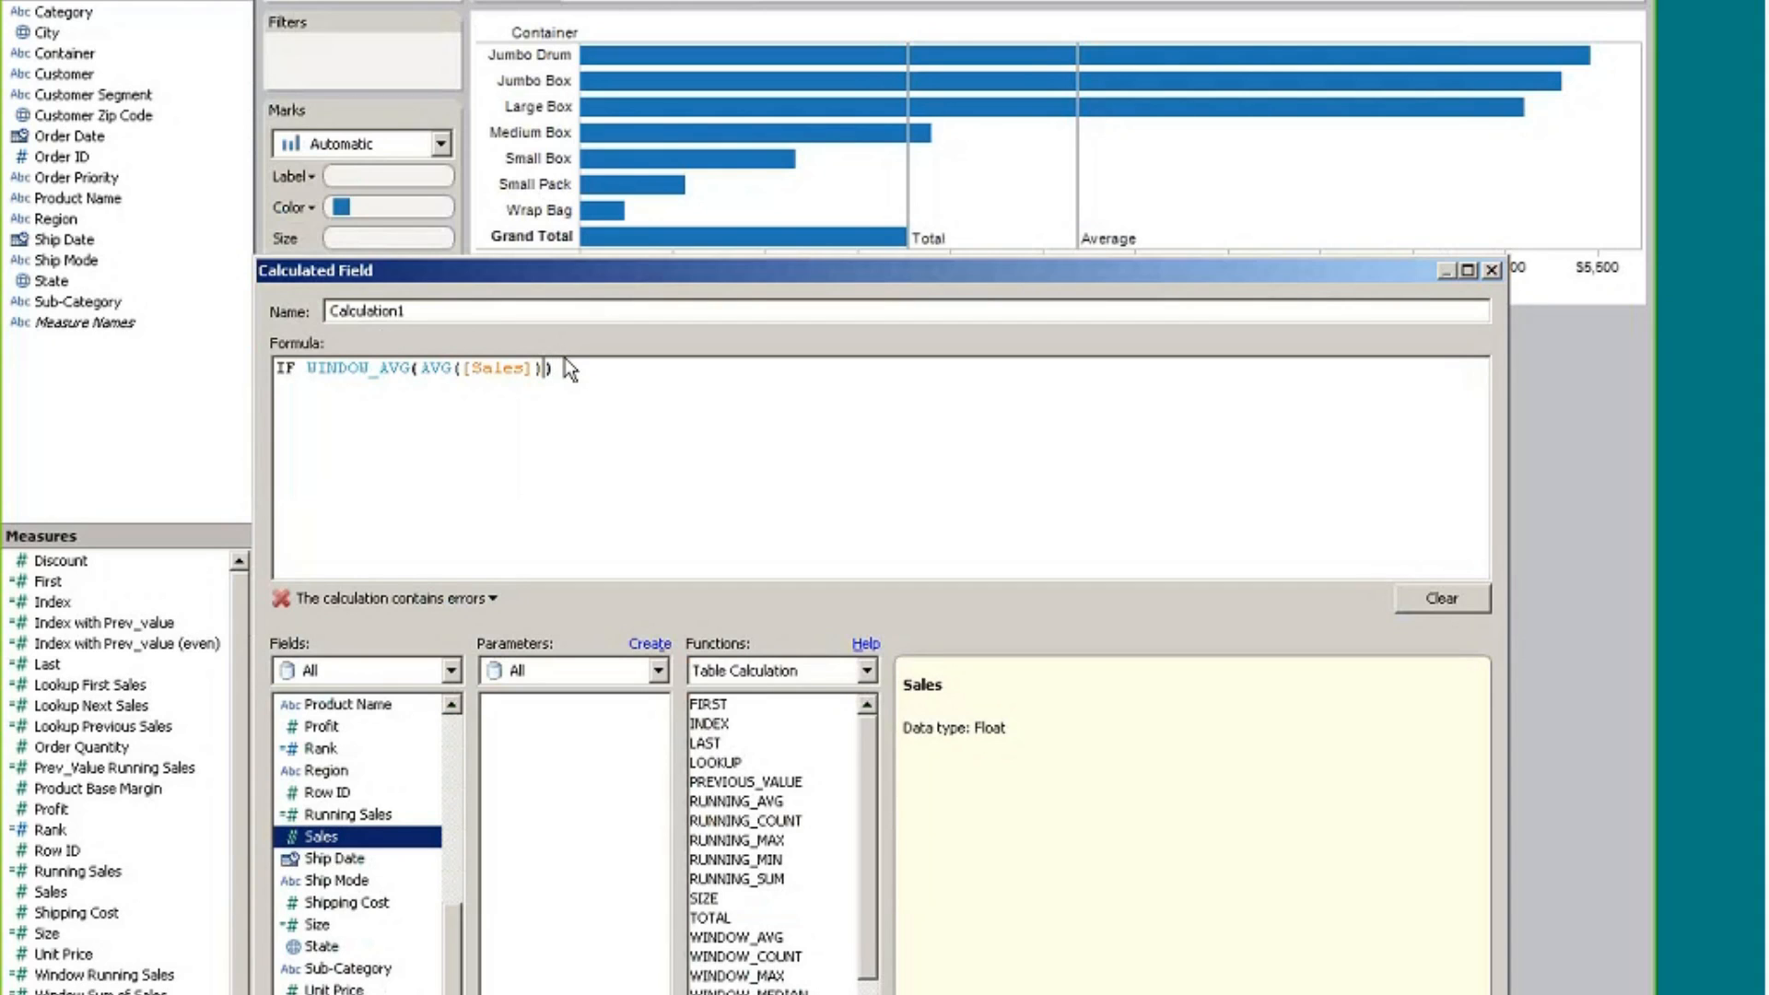
Insert the comparison AVG([Sales]) > before WINDOW_AVG(AVG([Sales])) in the IF formula
key(Left)
key(Left)
key(Left)
key(Left)
key(Left)
key(Left)
key(Left)
key(Left)
key(Left)
key(Left)
key(Left)
key(Left)
key(Left)
key(Left)
key(Left)
key(Left)
key(Left)
key(Left)
key(Left)
key(Left)
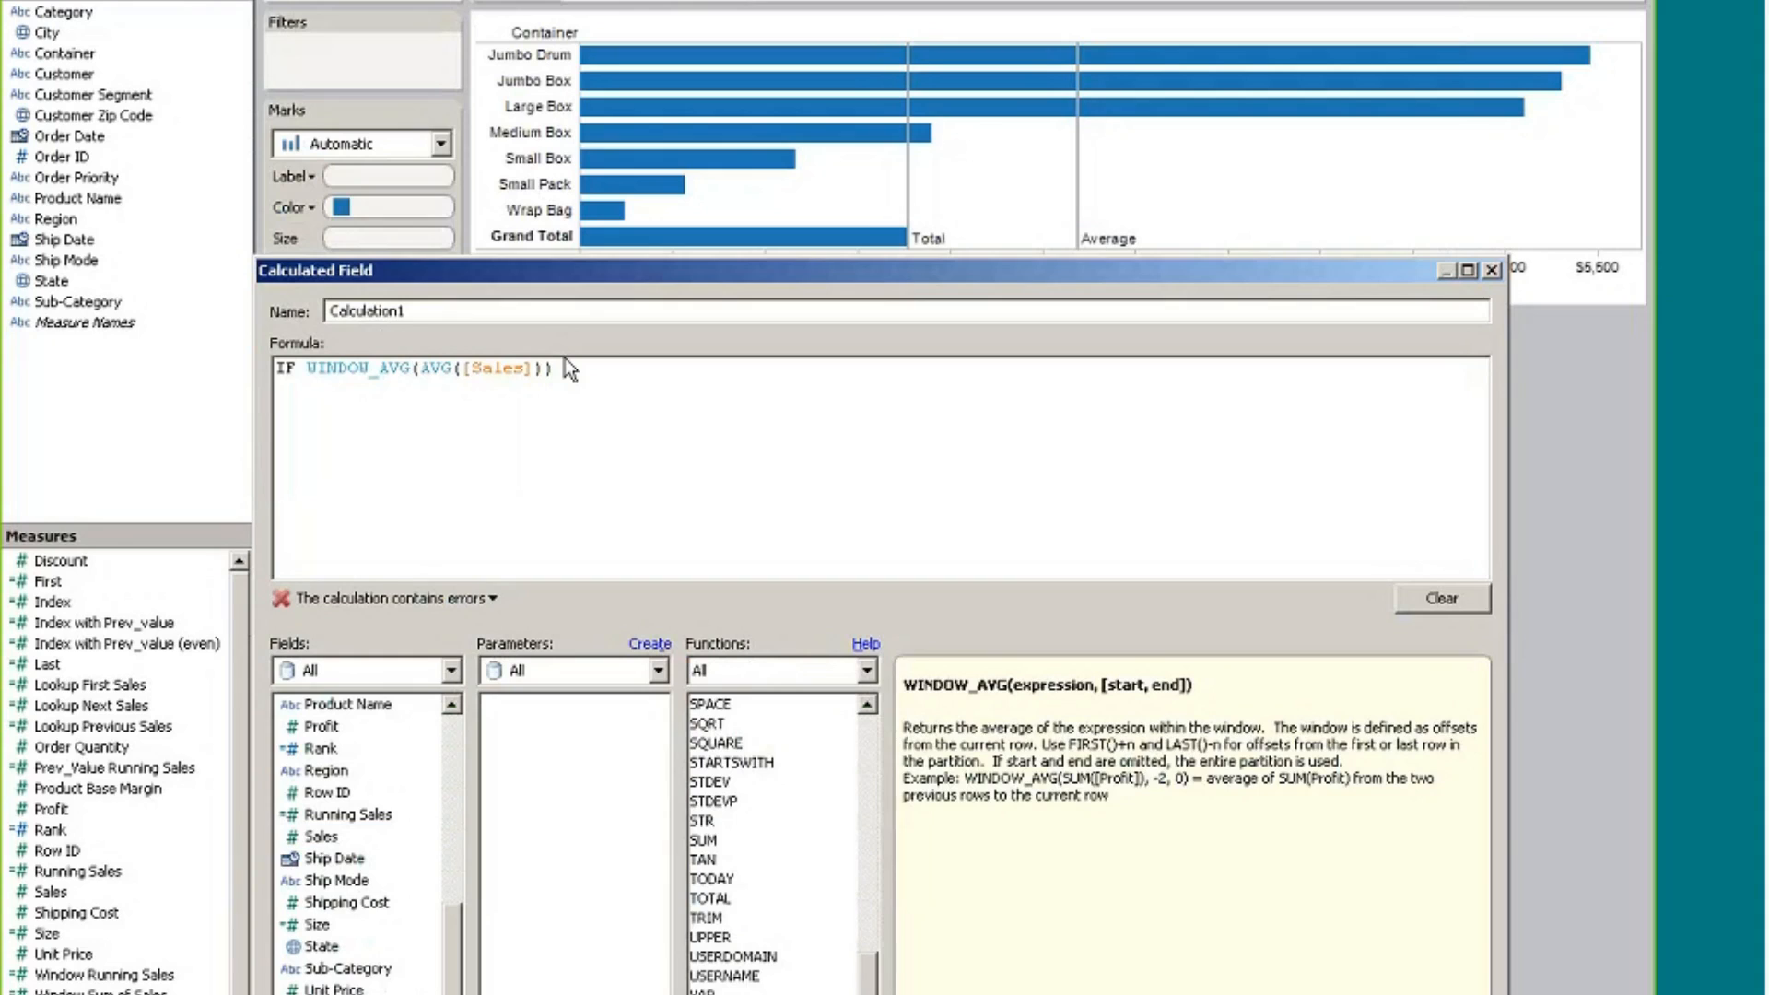
text(AVG()>)
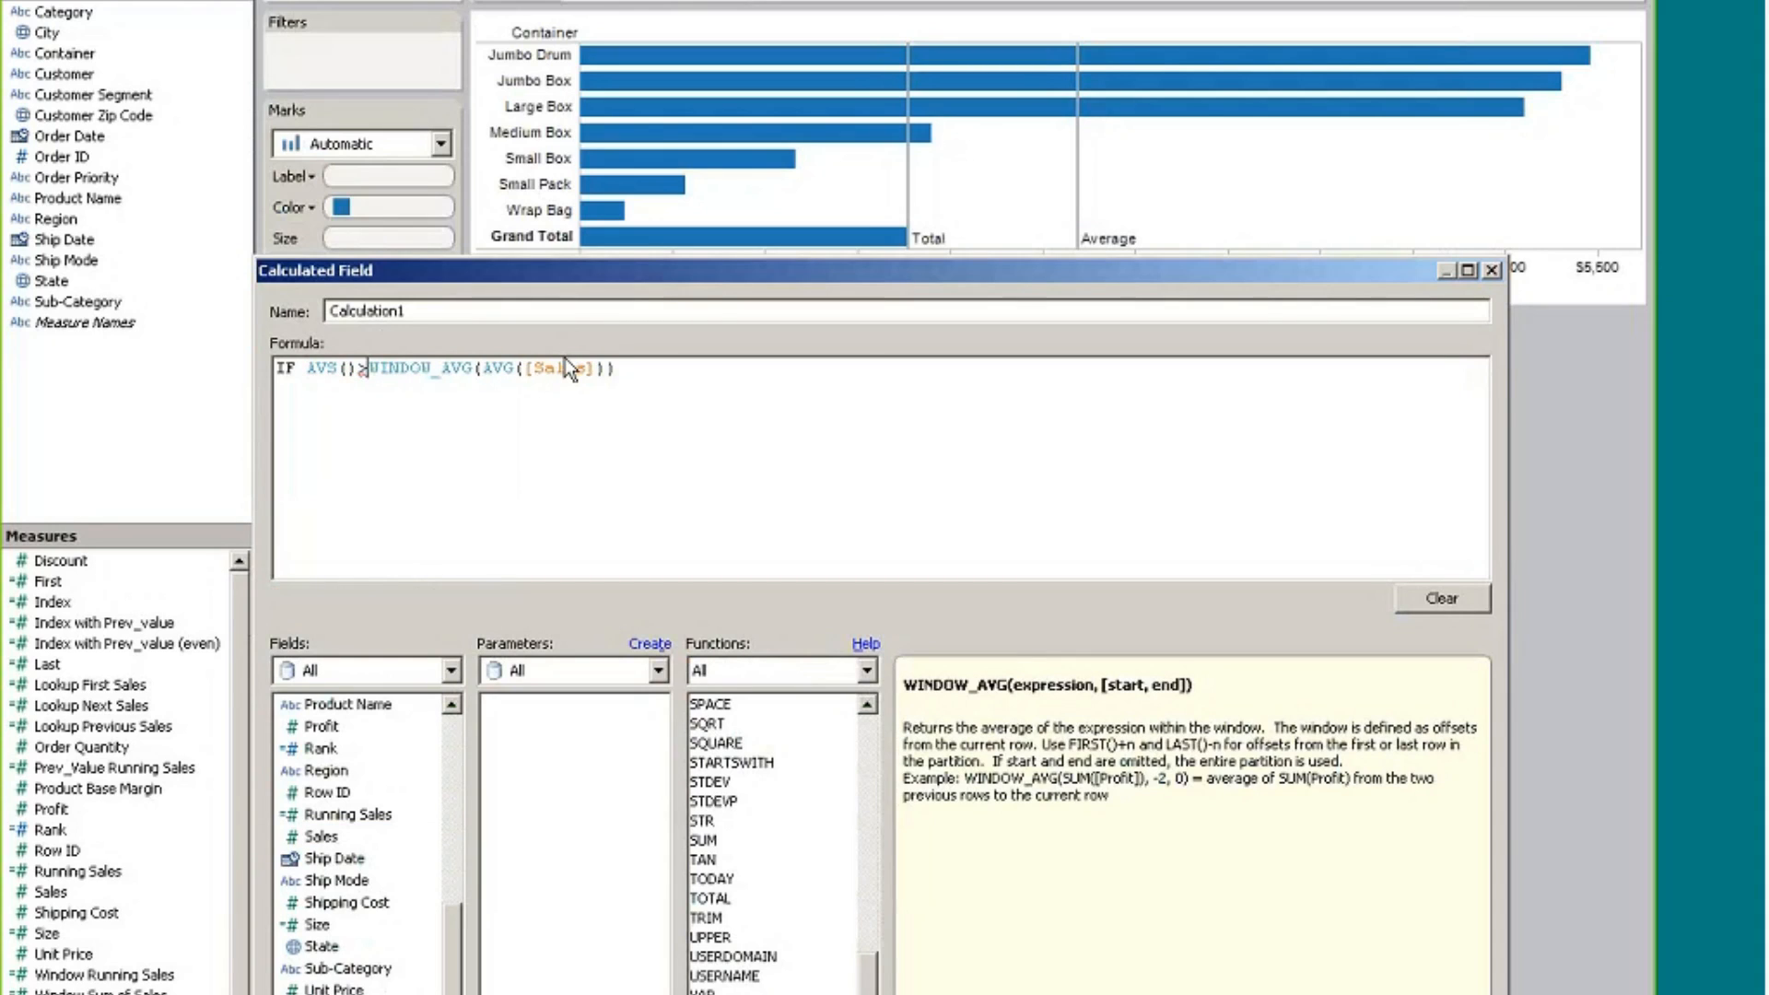
key(Left)
key(Right)
key(Left)
key(Left)
key(Left)
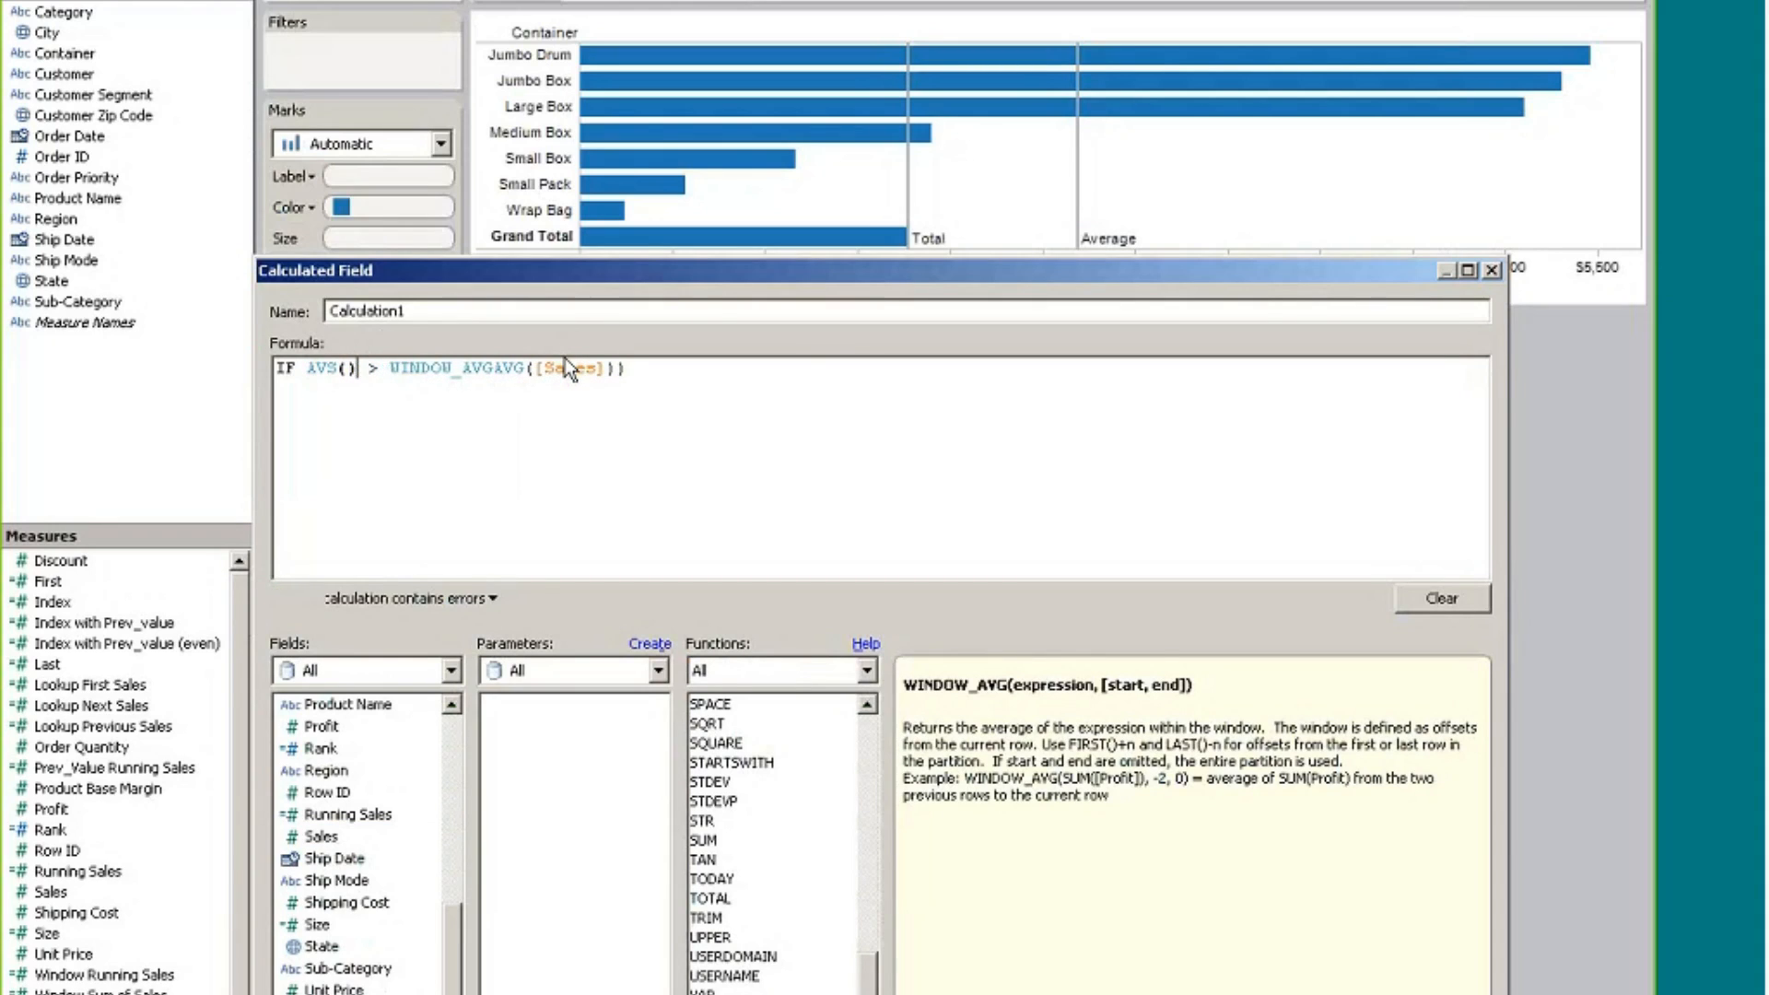
key(Left)
key(Left)
text(G)
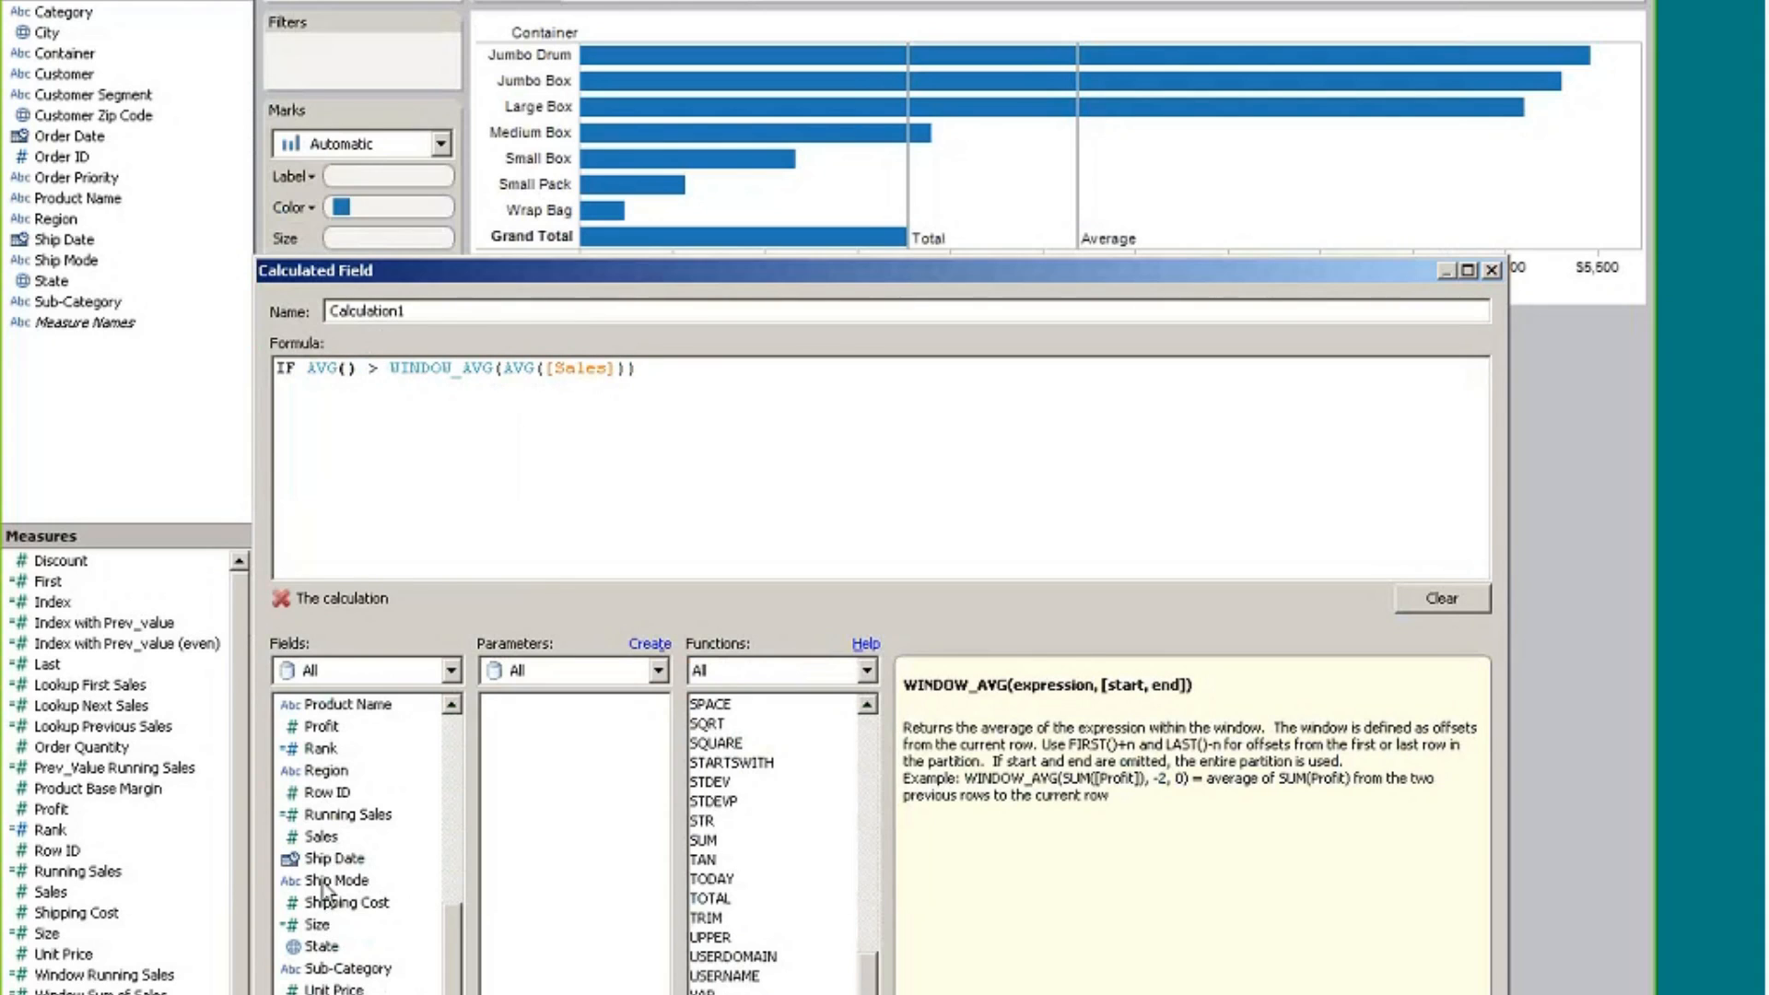
double_click(321, 836)
Complete the formula with THEN "Above" ELSE "Below" END after the WINDOW_AVG comparison
click(770, 383)
text(THEN "Above")
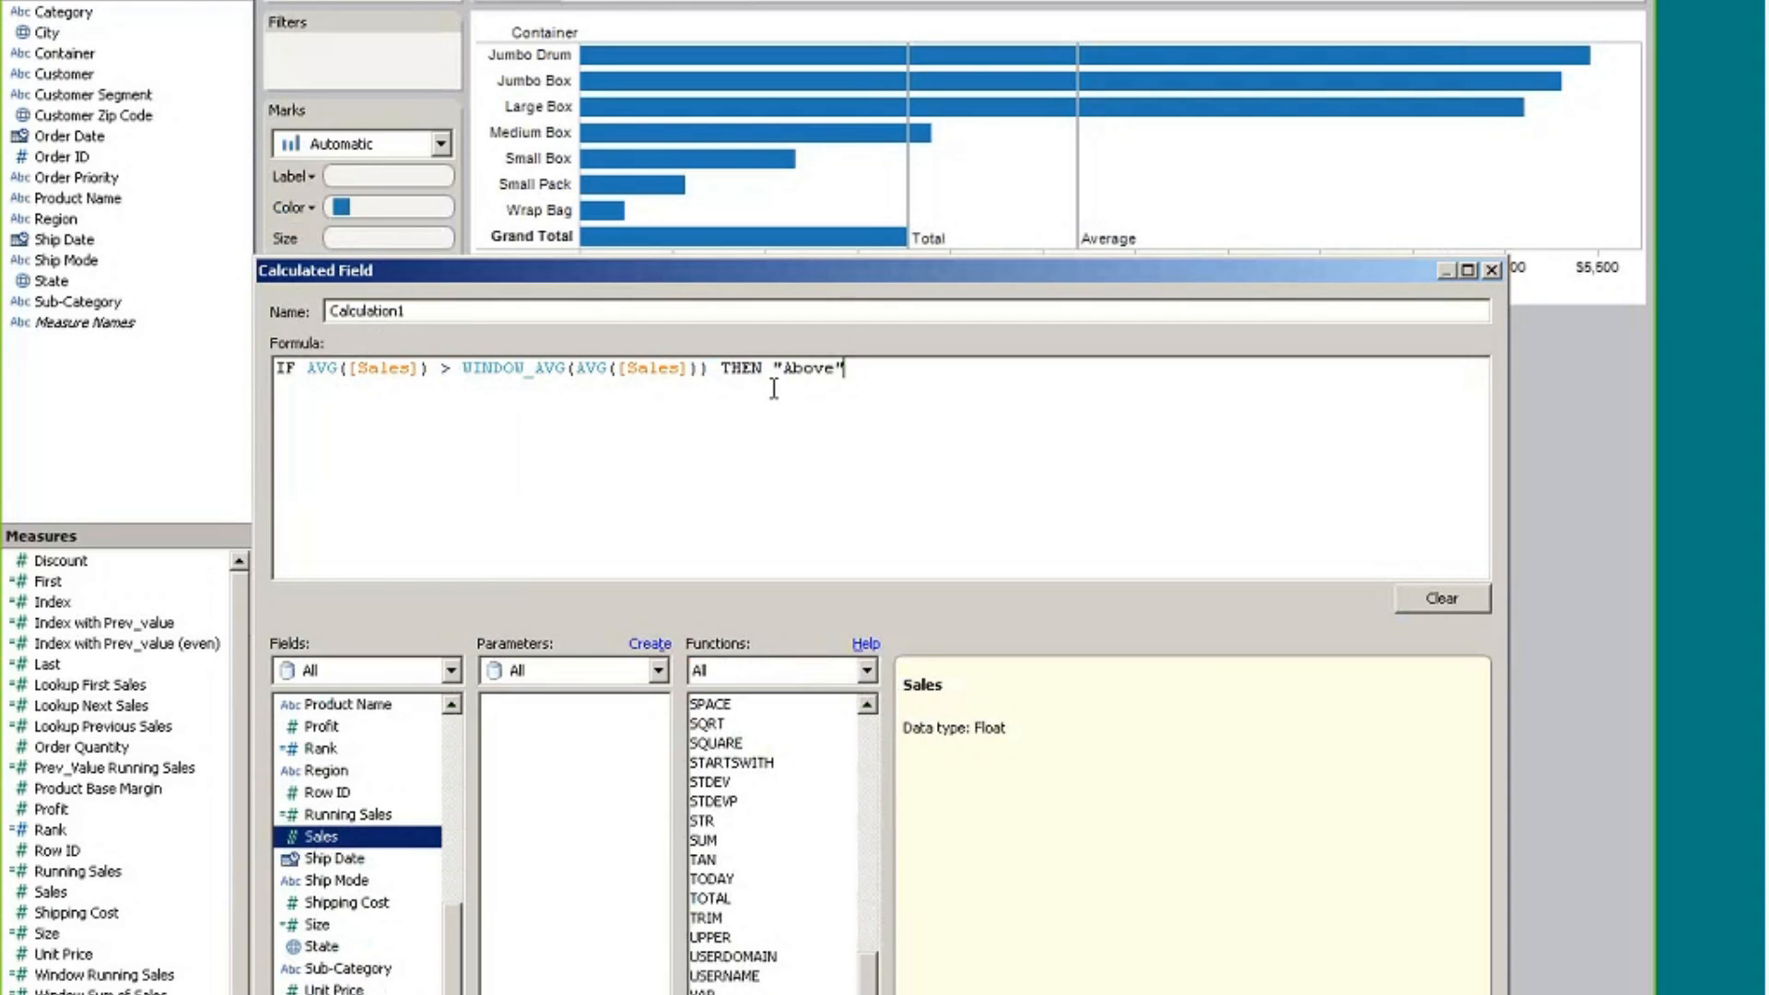
text( ELSE "Below" END)
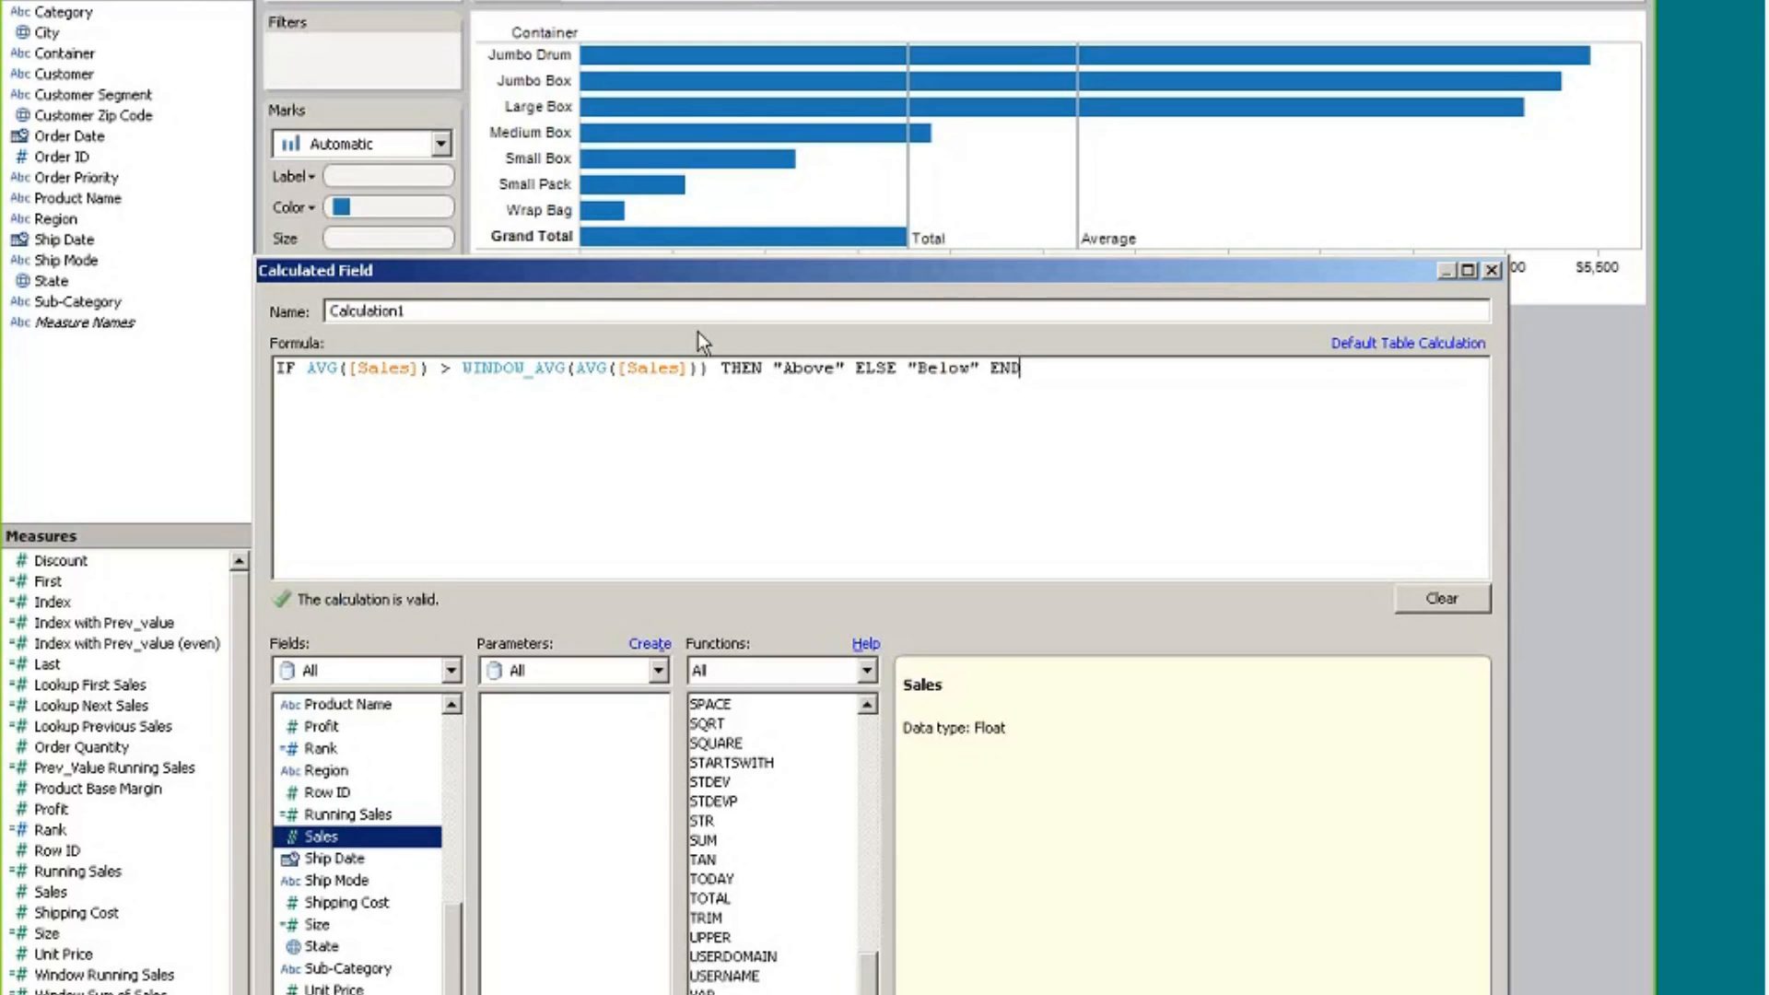
Split the formula over five lines, with "Above", ELSE, "Below" and END each on its own line and both results indented
click(719, 367)
key(Right)
key(ctrl+Right)
key(Return)
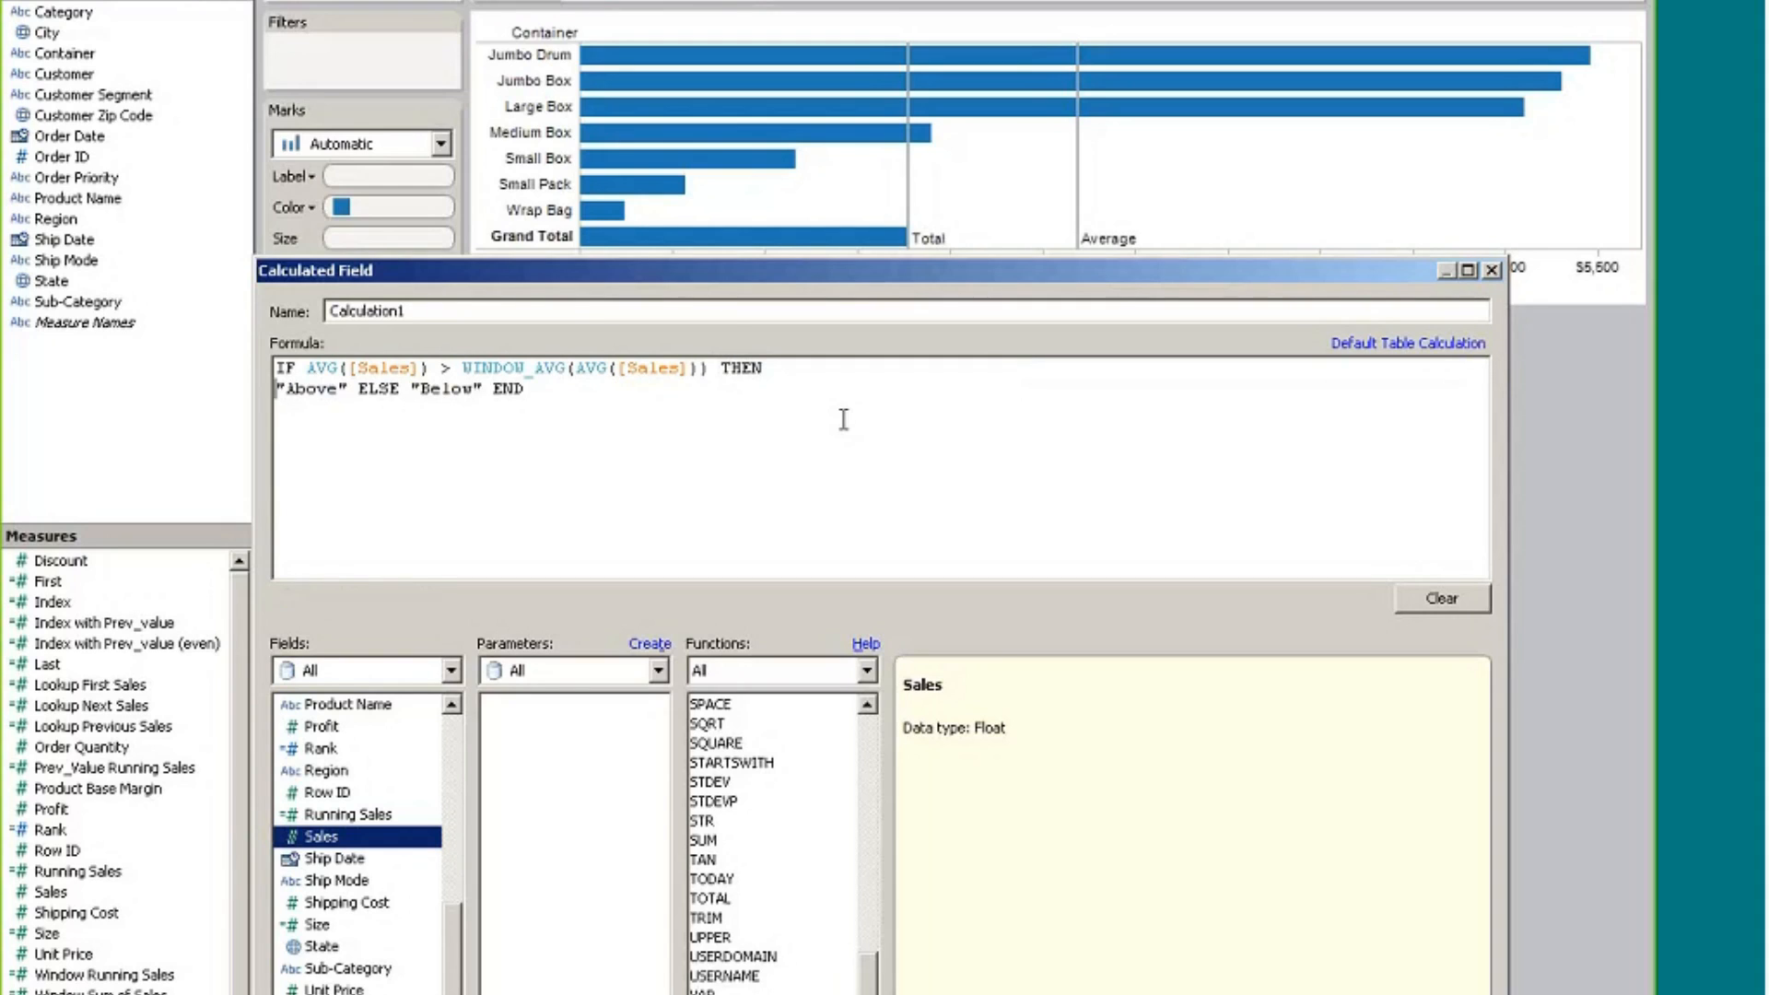
key(ctrl+Right)
key(Right)
key(Left)
key(Return)
key(ctrl+Right)
key(Return)
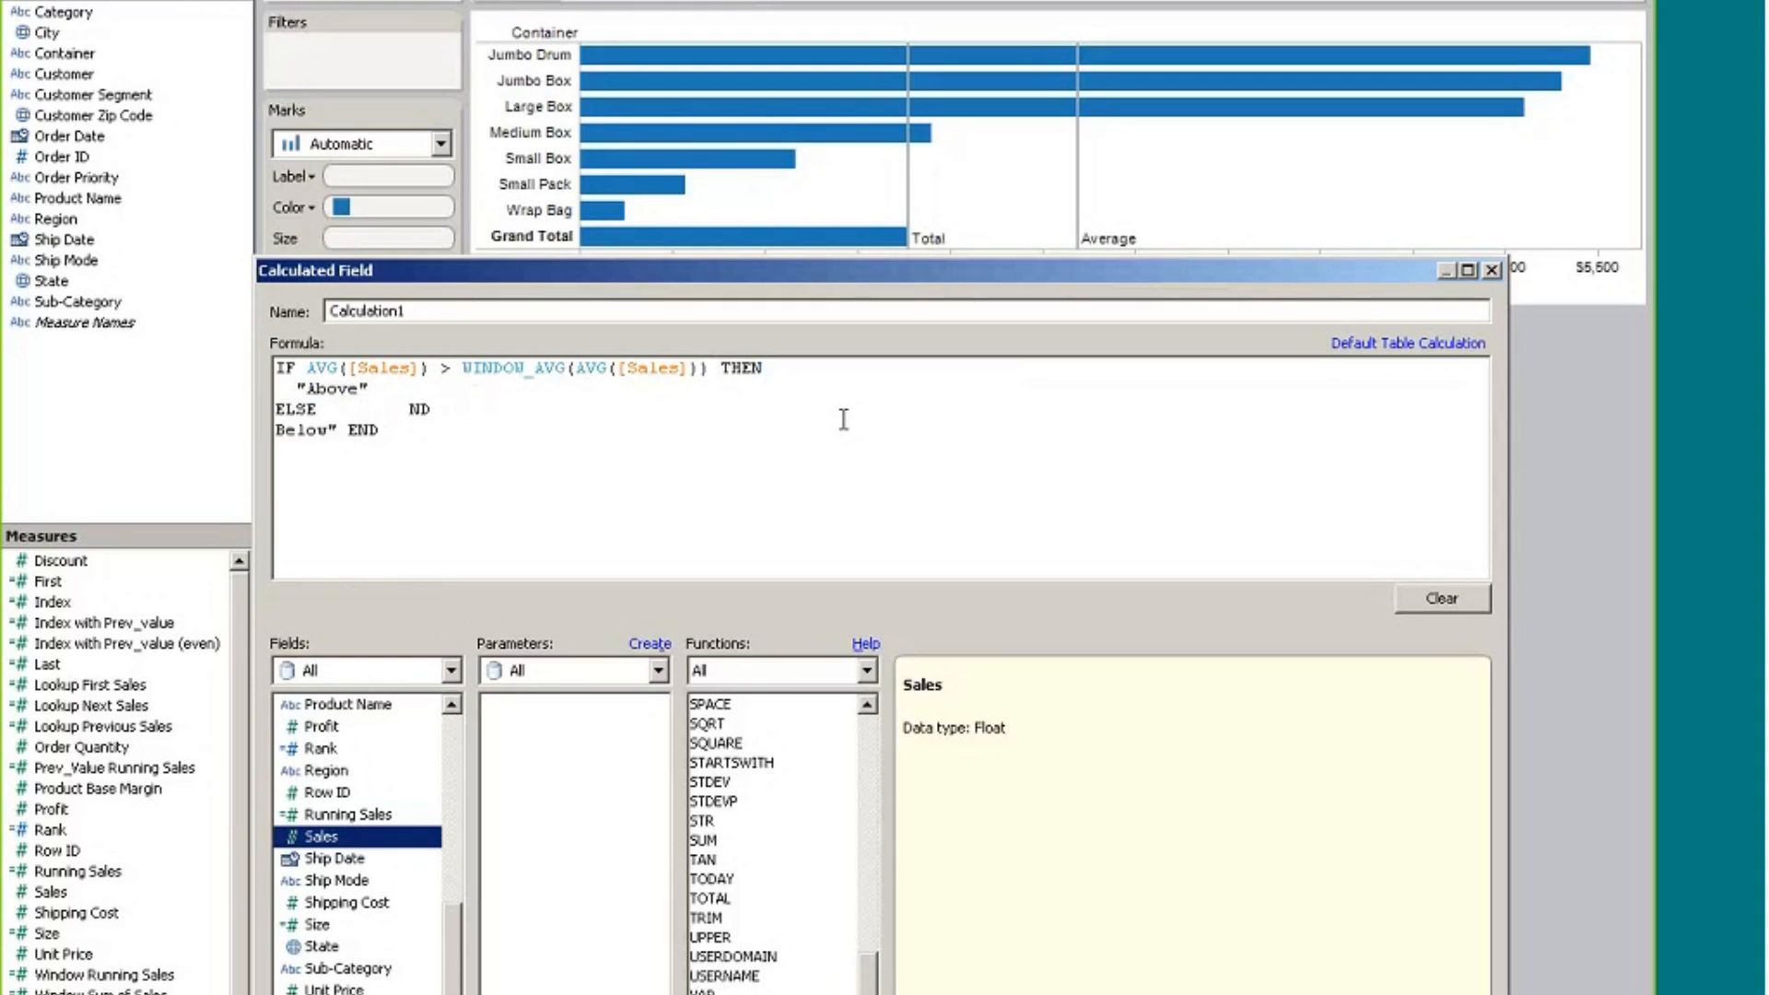
key(Right)
key(Right)
key(Right)
text(w)
key(Right)
key(Right)
key(Return)
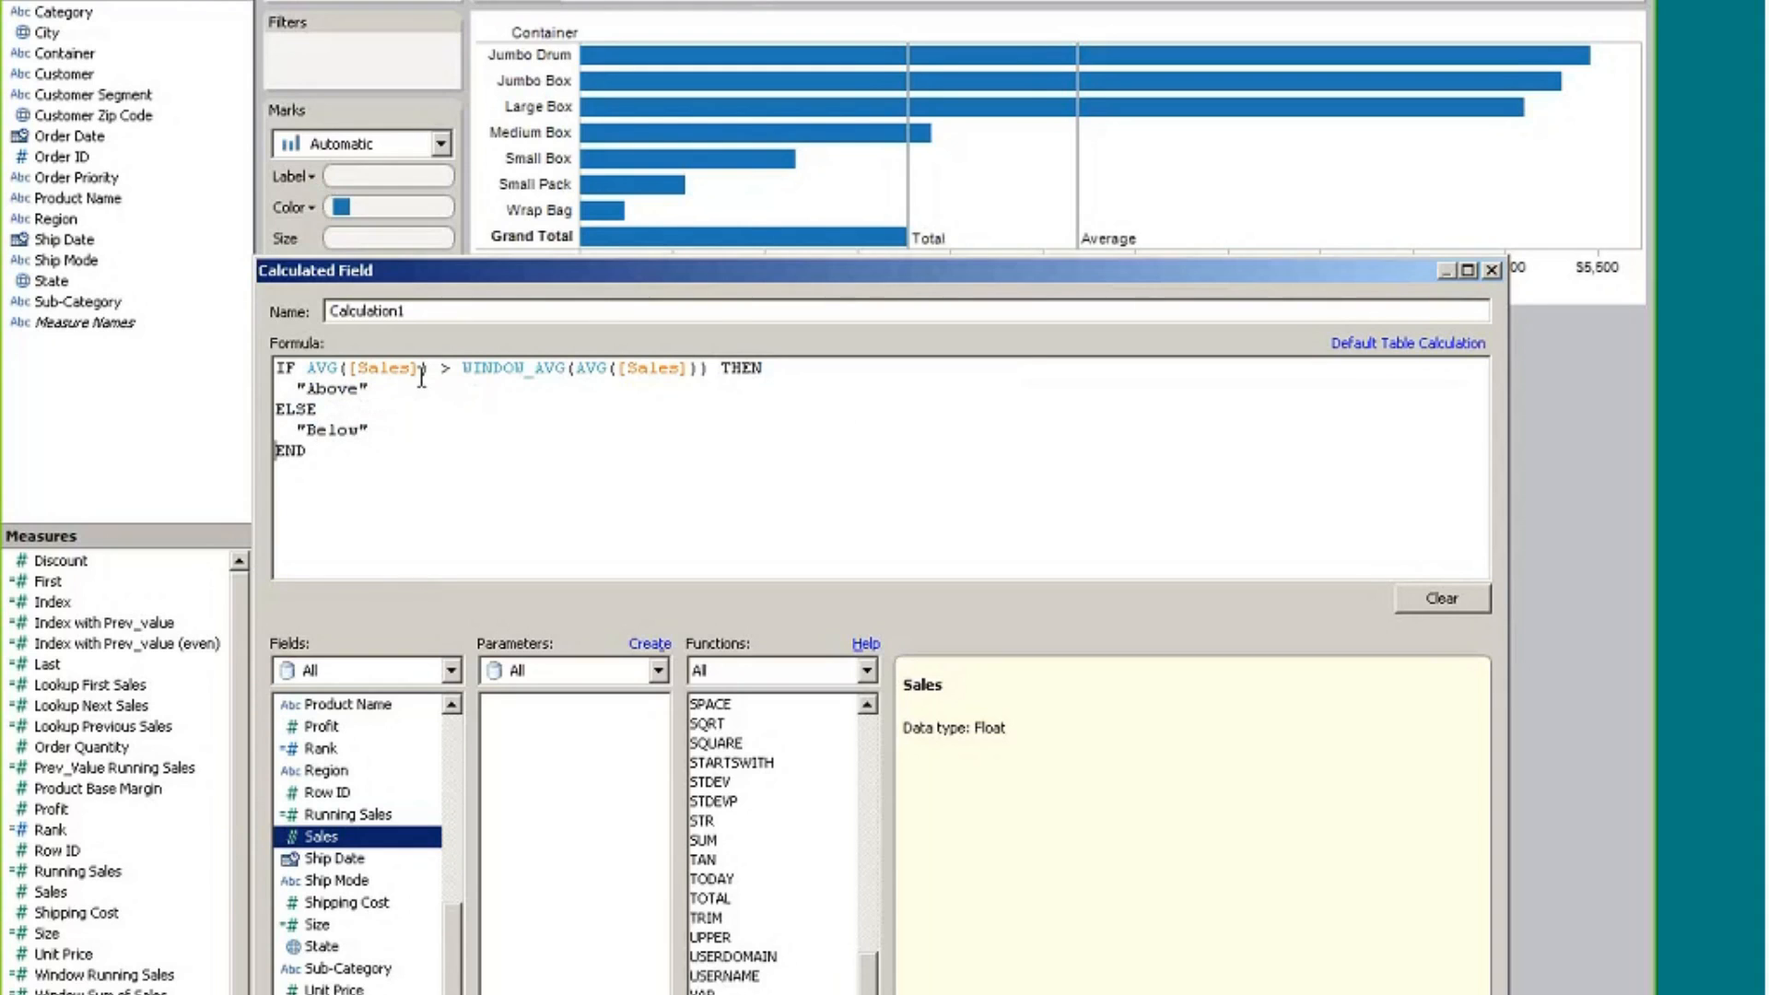
Highlight the AVG([Sales]) and WINDOW_AVG(AVG([Sales])) parts of the formula and compare them with the bars and the Average line
drag(430, 367, 368, 351)
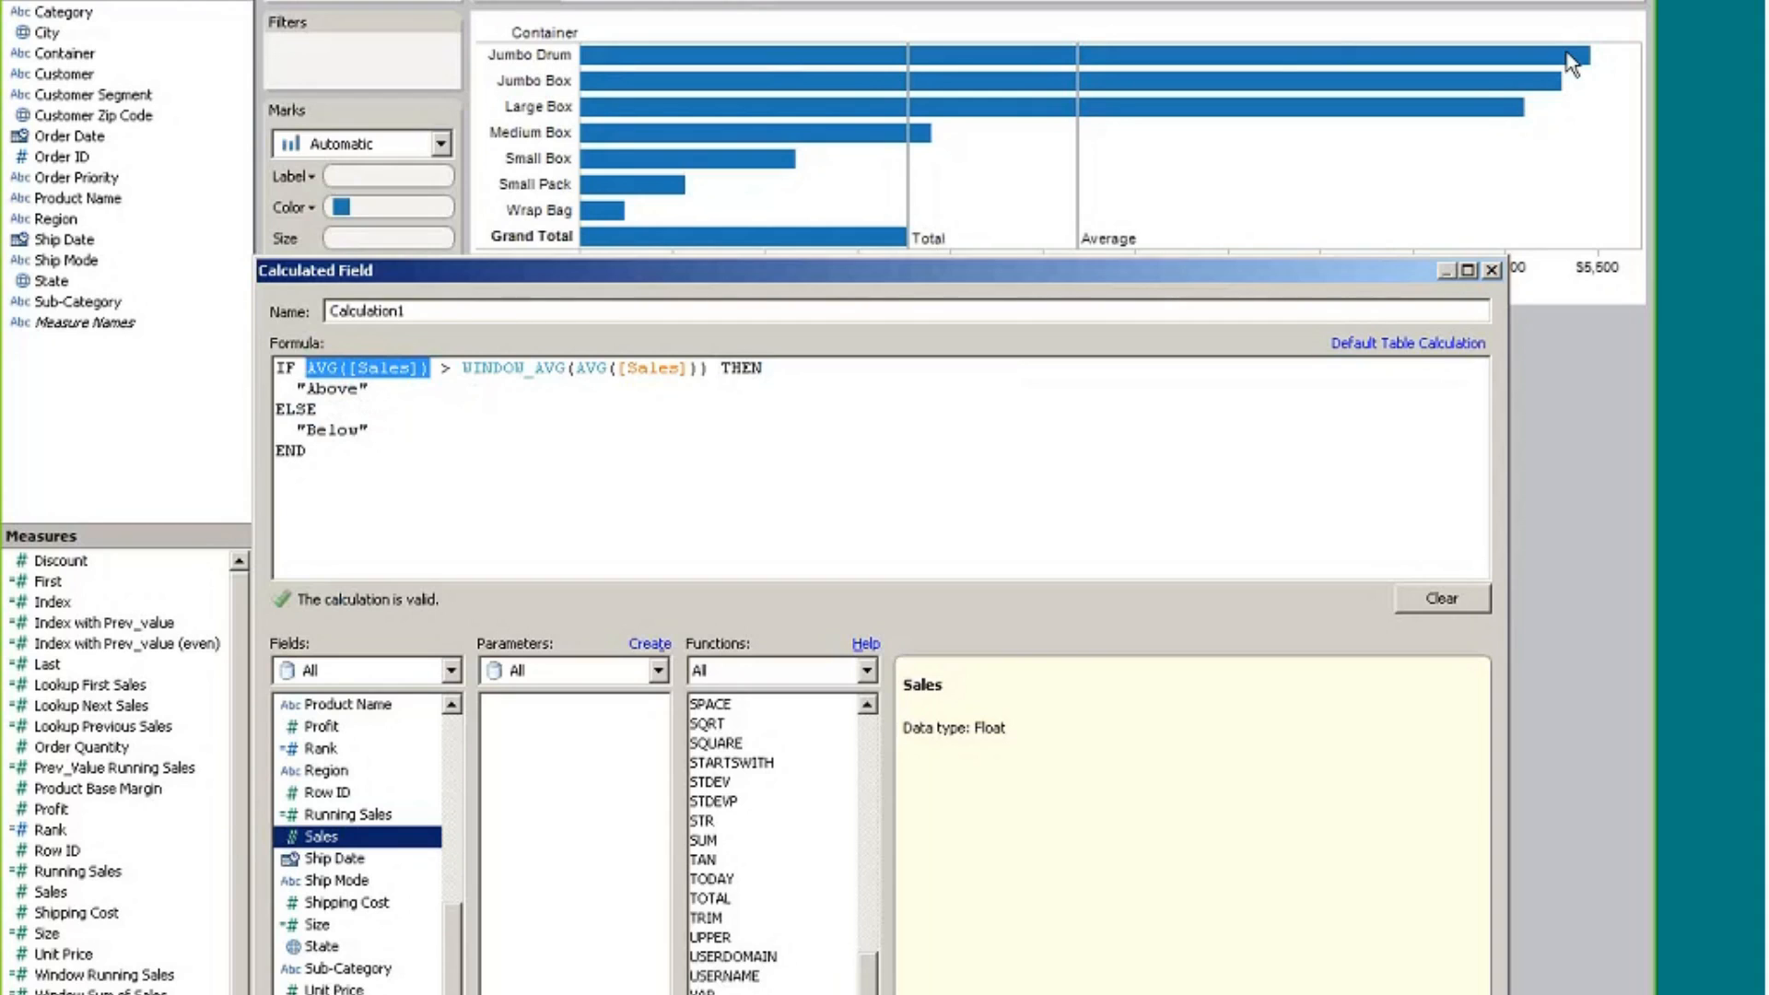
drag(709, 368, 462, 368)
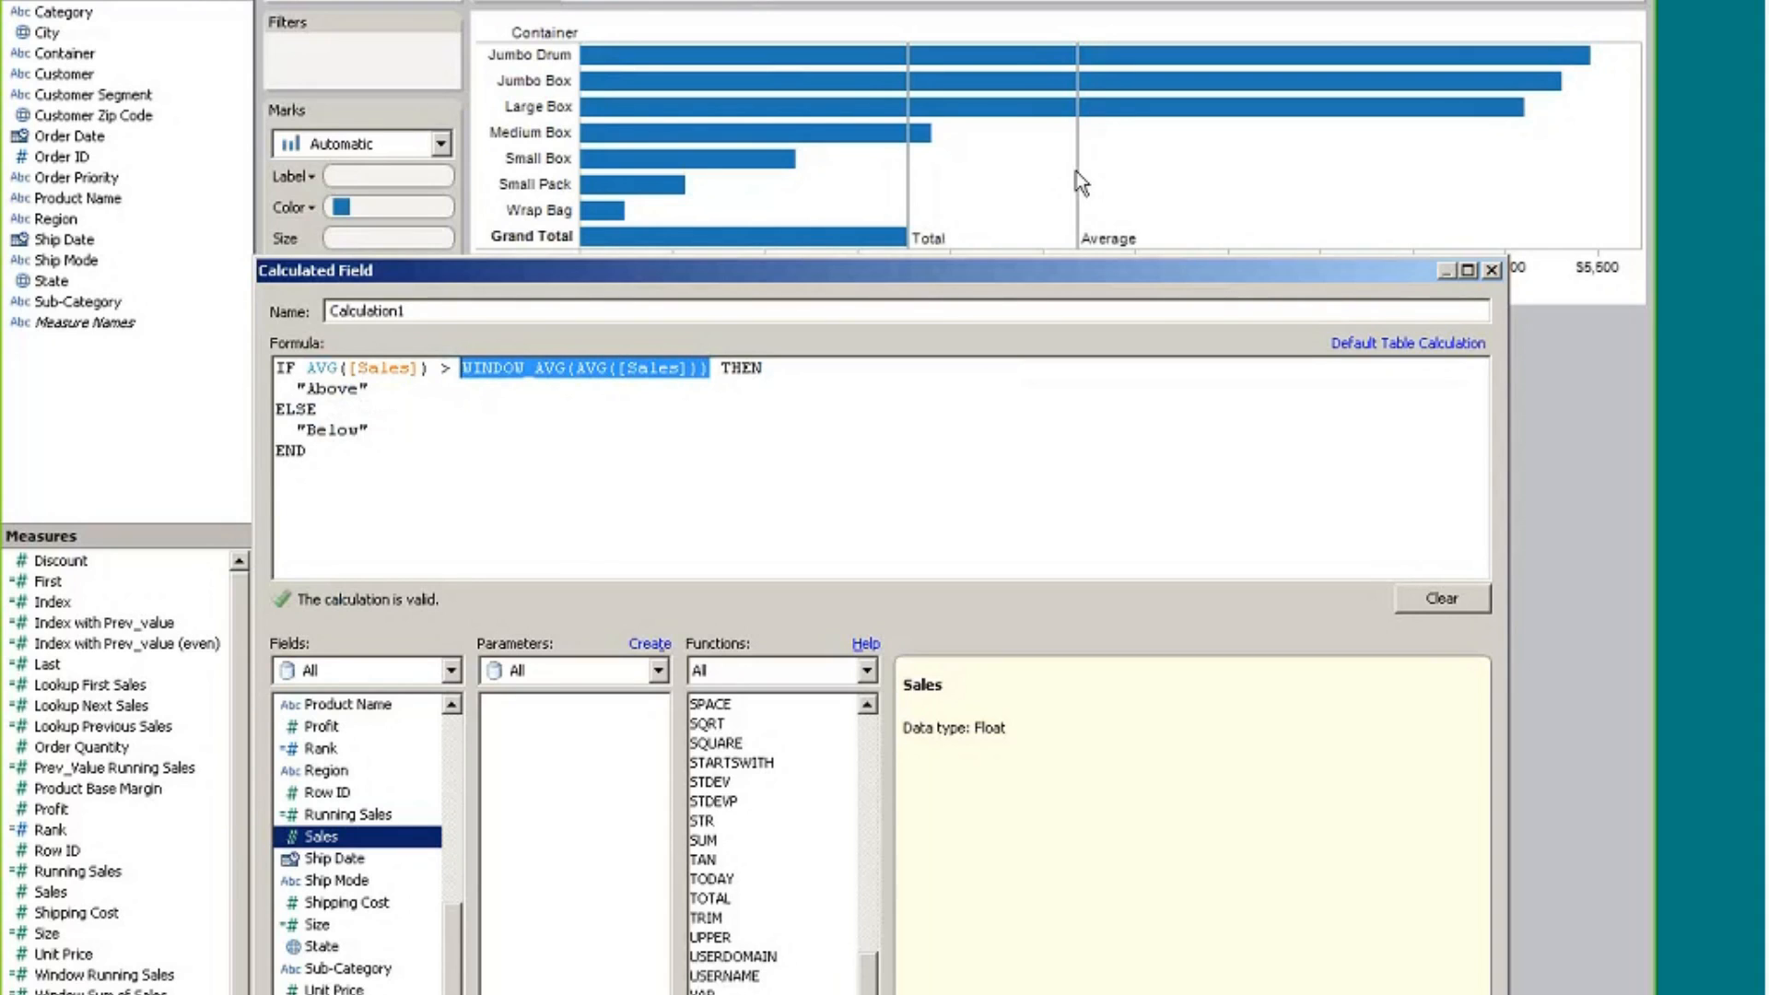
click(596, 372)
drag(534, 368, 606, 369)
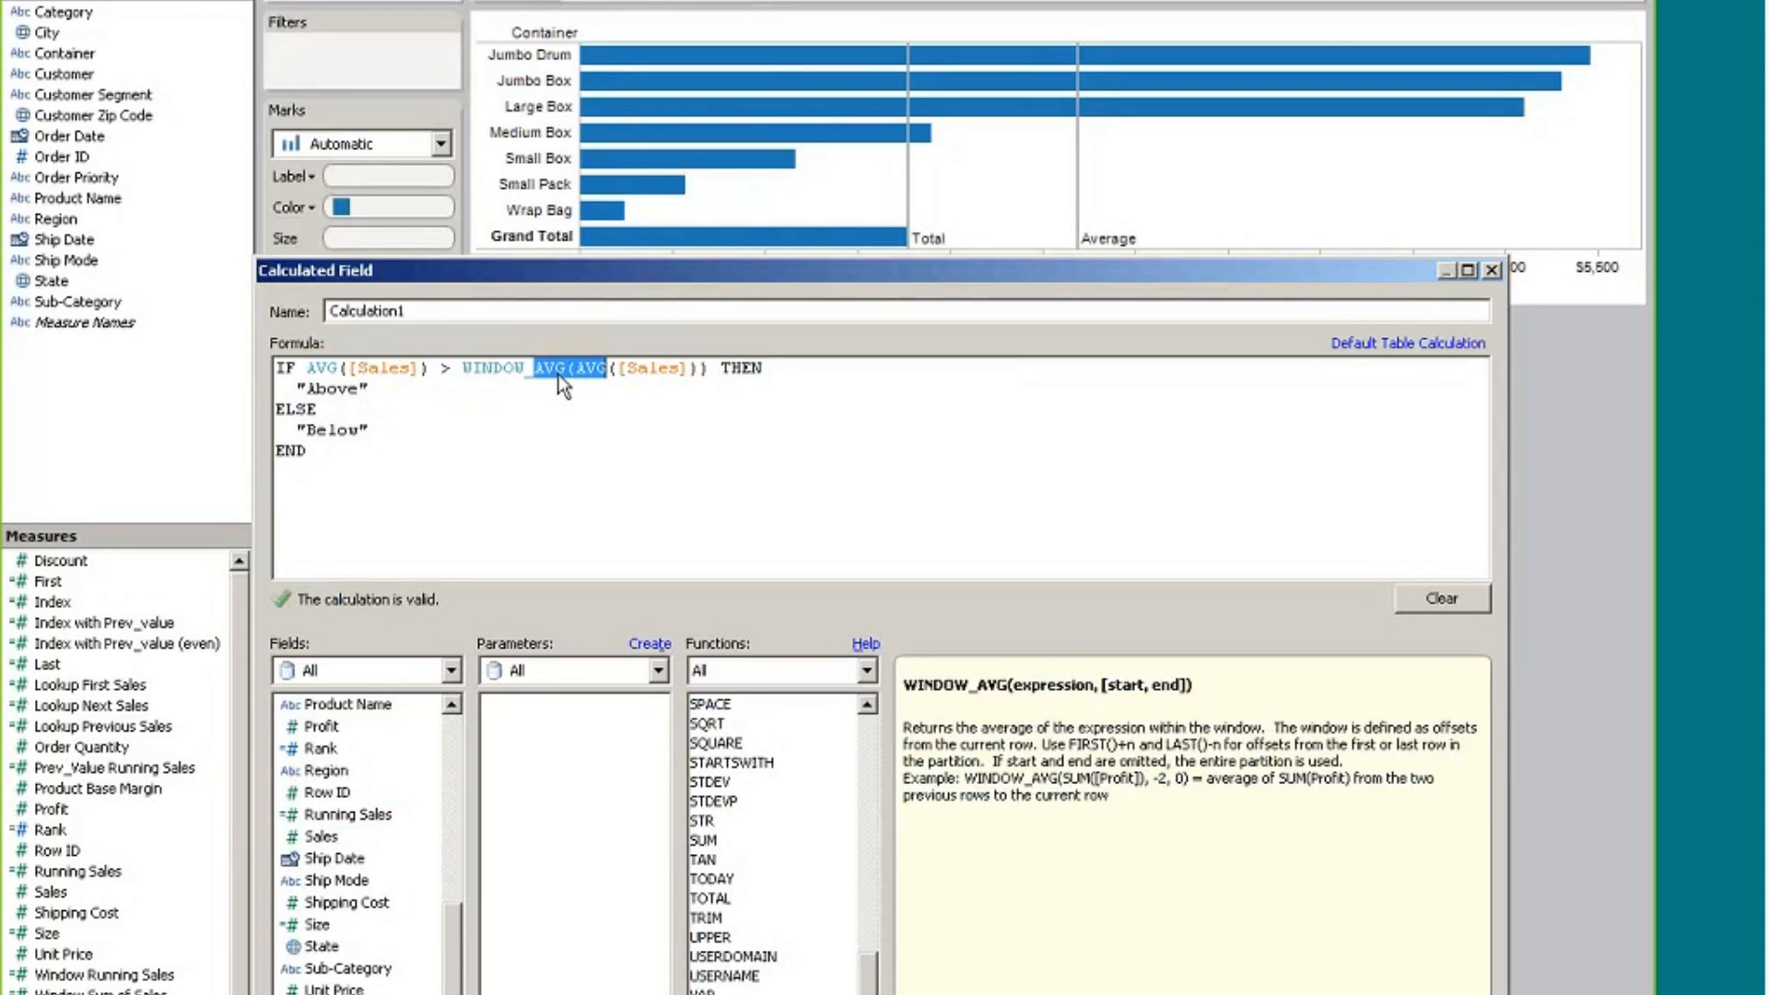
Try SUM in place of the inner AVG within WINDOW_AVG, and restore AVG
mouse_move(535, 368)
mouse_down()
mouse_move(577, 367)
mouse_move(541, 358)
mouse_up()
click(604, 368)
text(SUM)
key(BackSpace)
key(BackSpace)
key(BackSpace)
text(AVG)
key(Right)
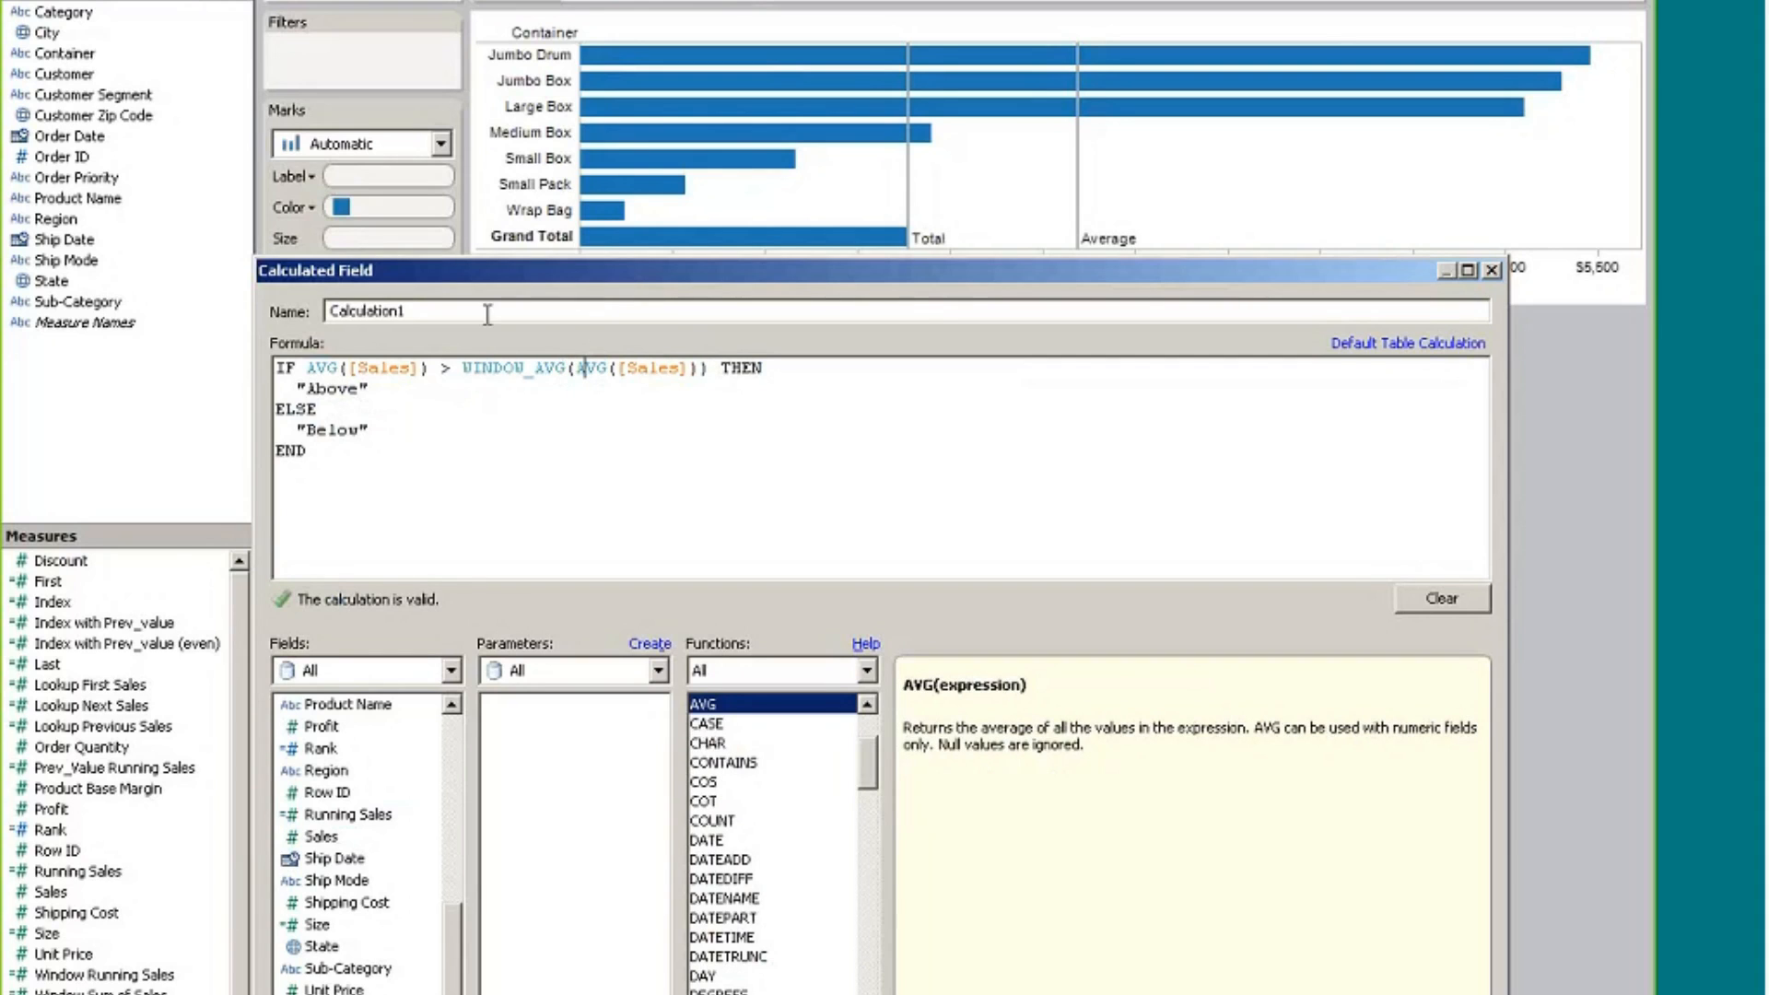
Save the calculated field as Calculation1 and color the bars by it
drag(568, 280, 489, 119)
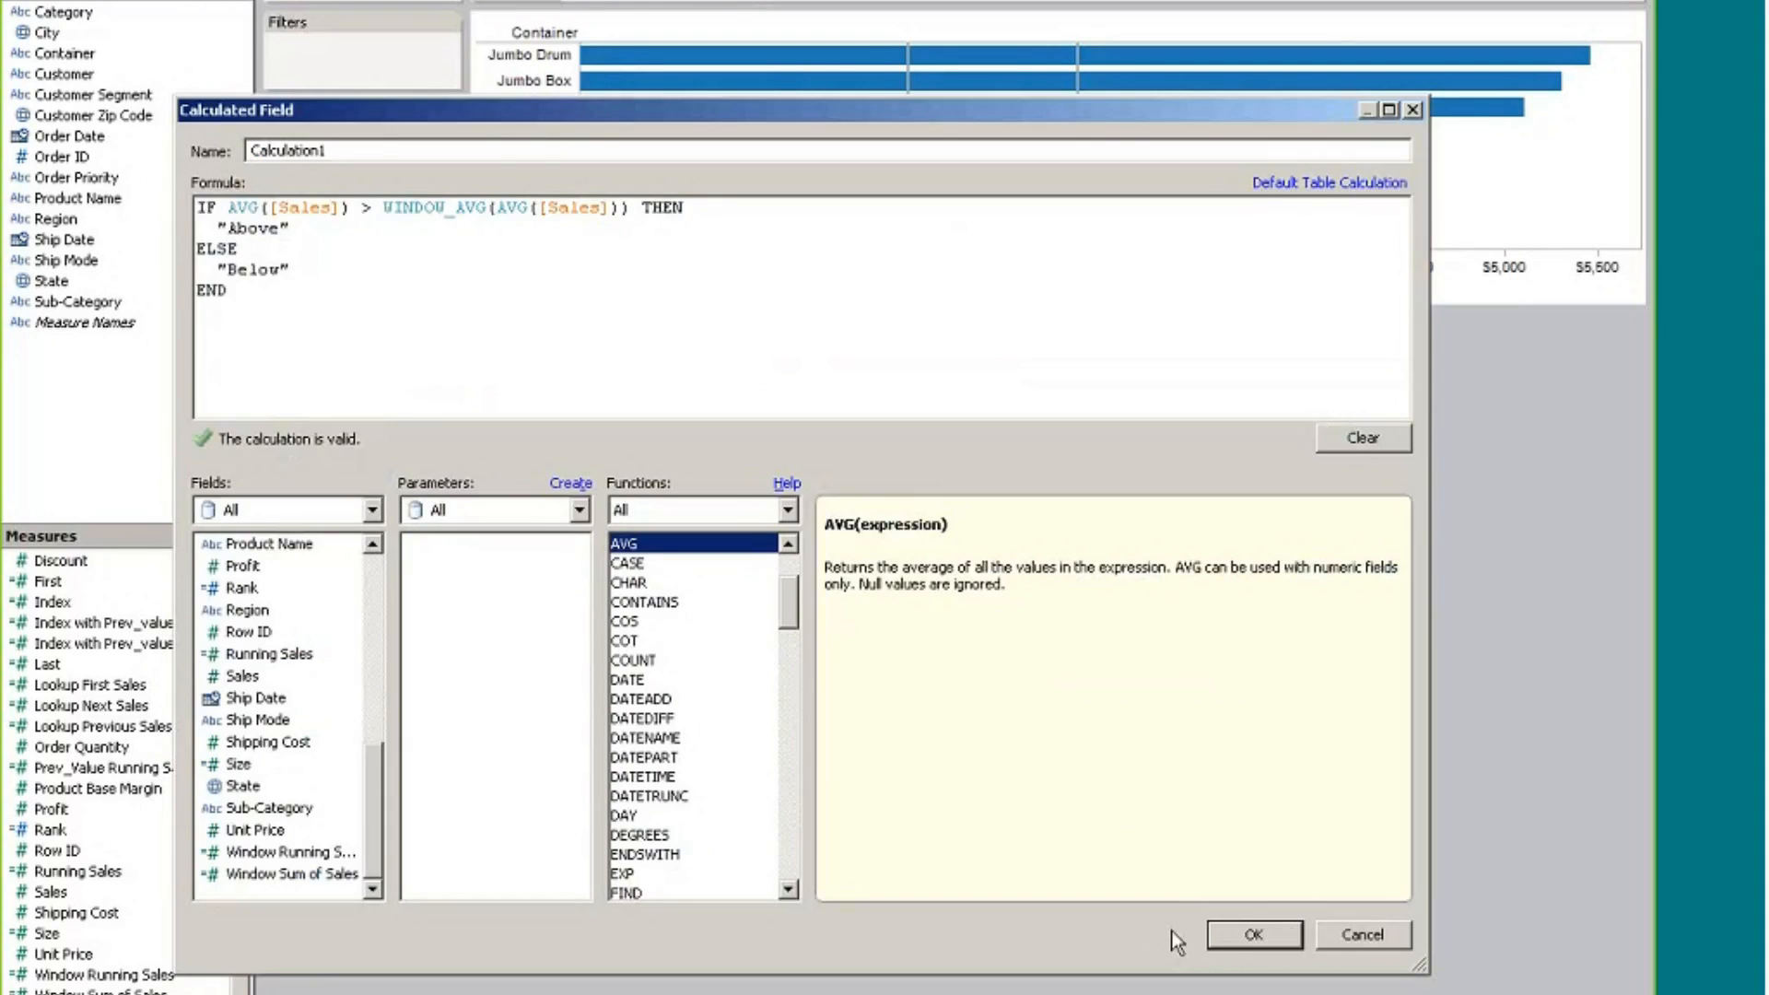
click(1291, 934)
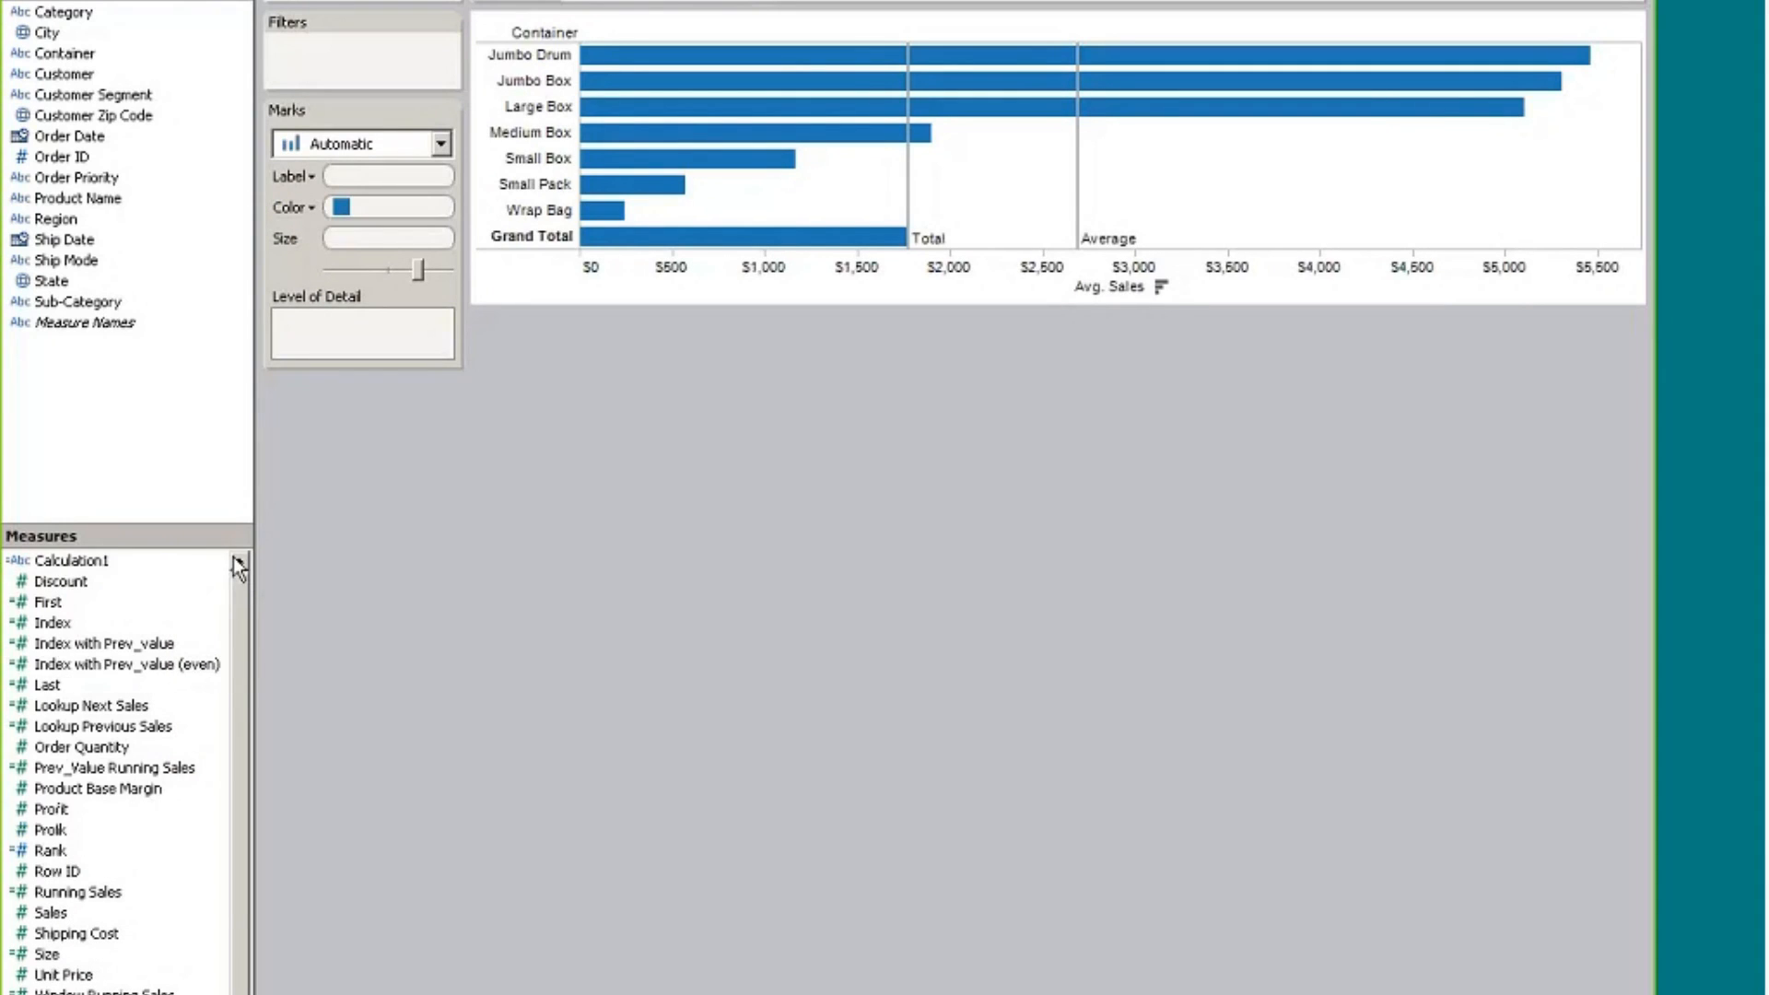
drag(66, 562, 391, 207)
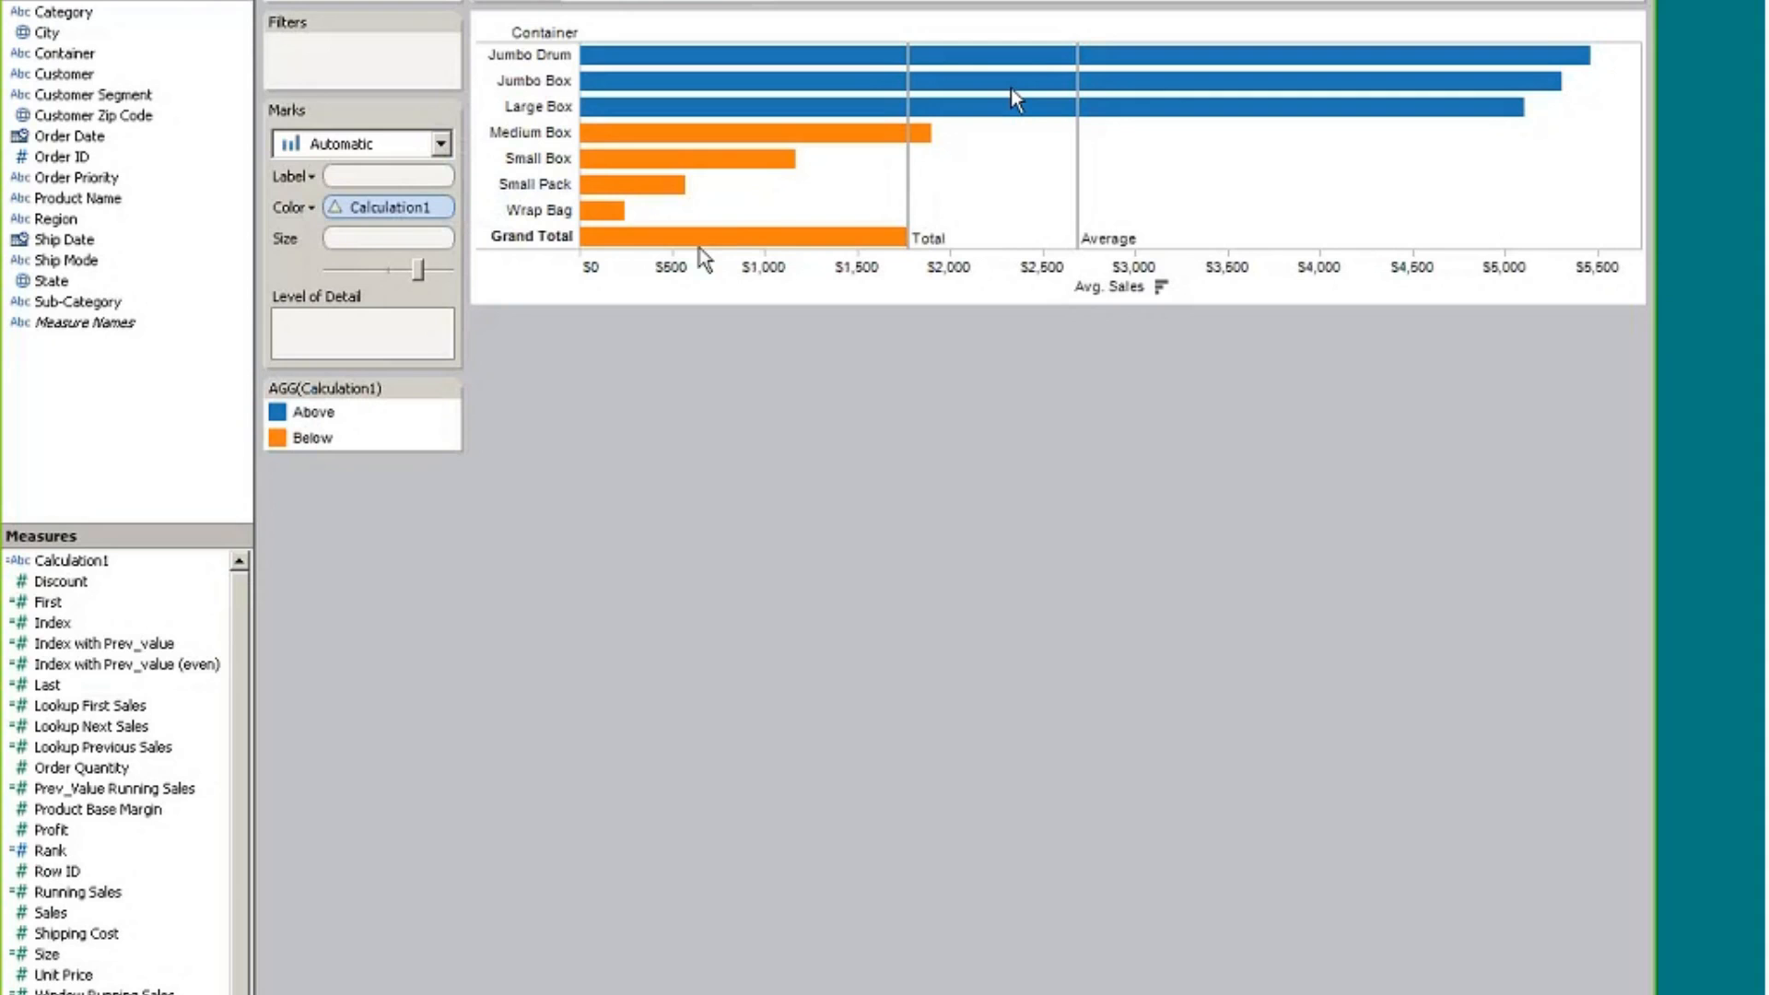
Reopen Calculation1 for editing and add a new line with AVG([Sales]) below the first condition
right_click(106, 561)
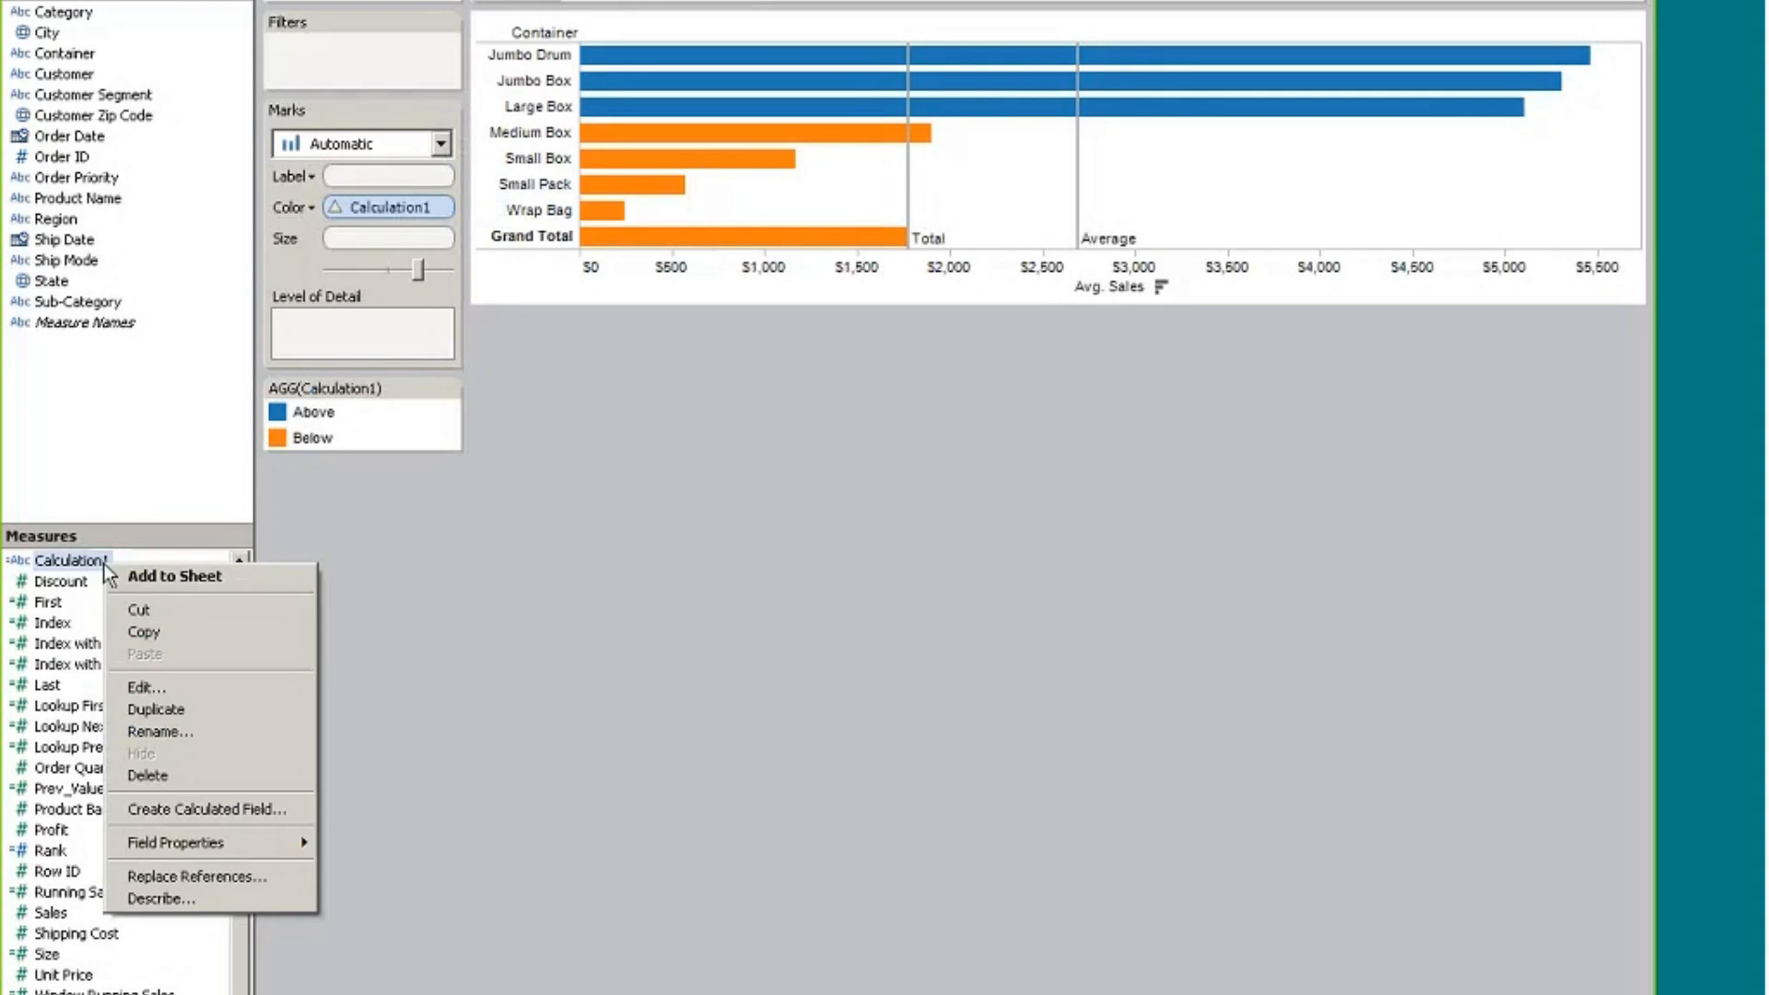
click(162, 689)
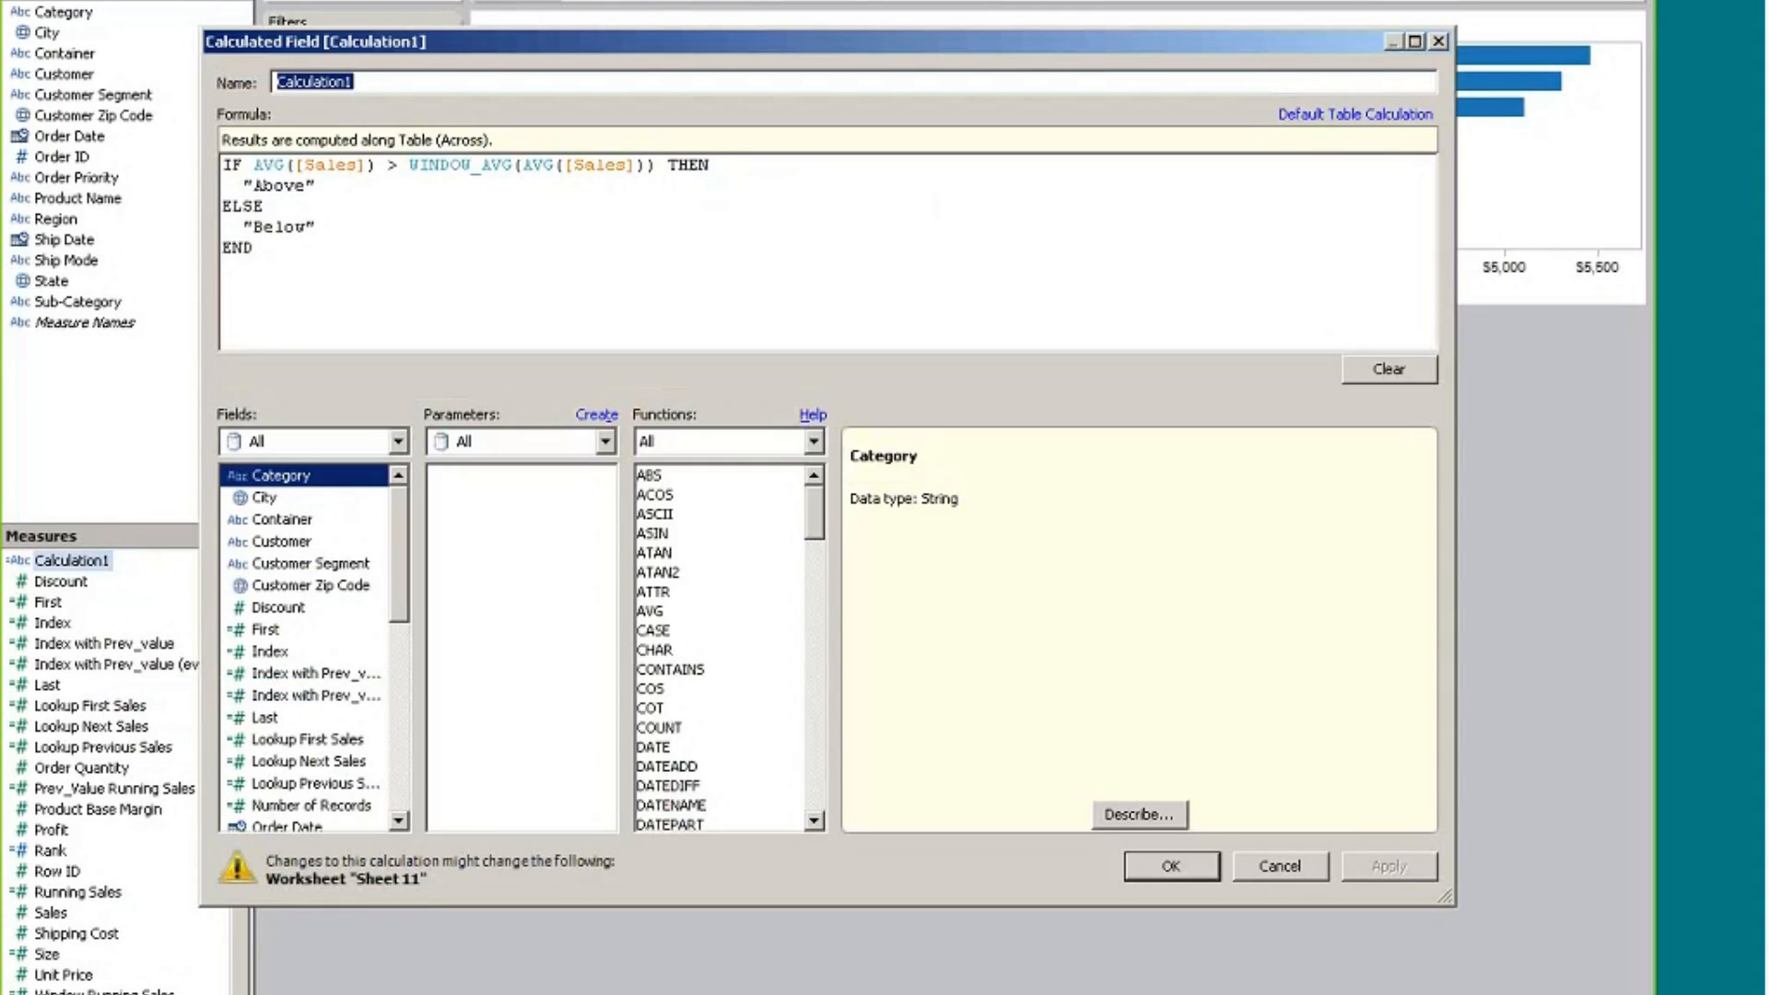
click(763, 164)
key(Return)
text(II)
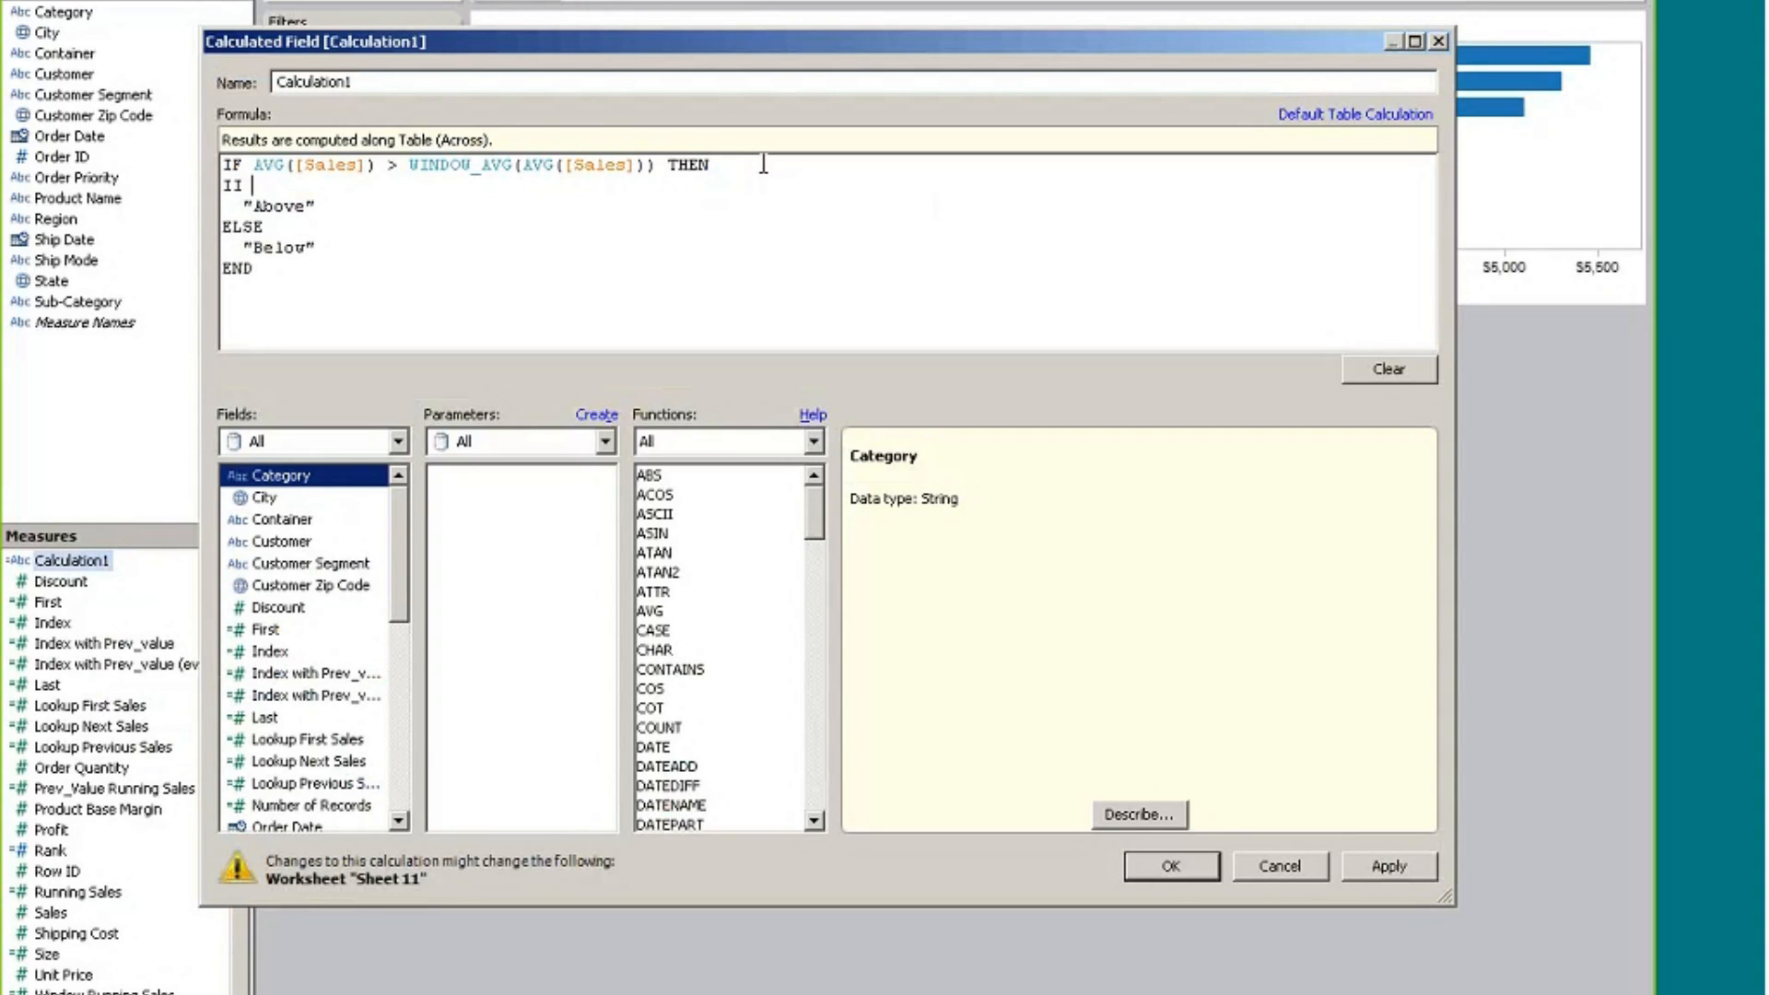
text( AVG())
click(396, 795)
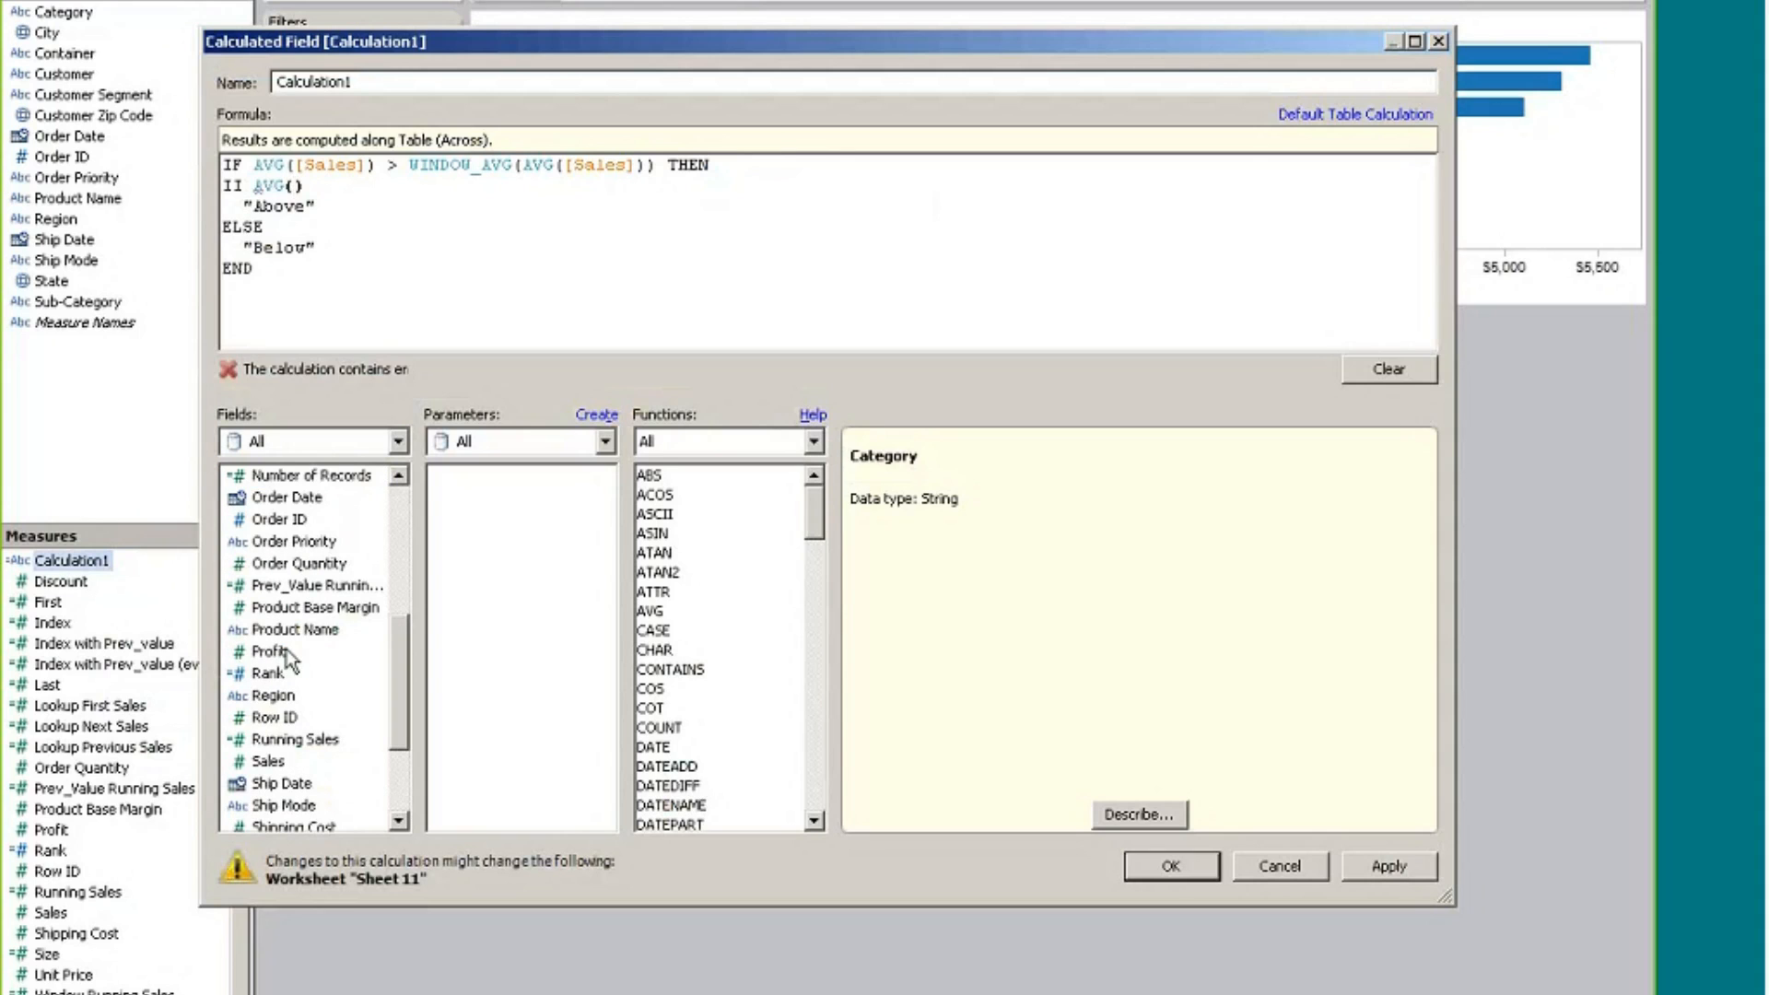
double_click(269, 761)
Finish the new condition line with > TOTAL(AVG([Sales])) THEN
key(End)
text(> TOTAL())
drag(282, 764, 475, 187)
text(AVG()
key(End)
text() THEN)
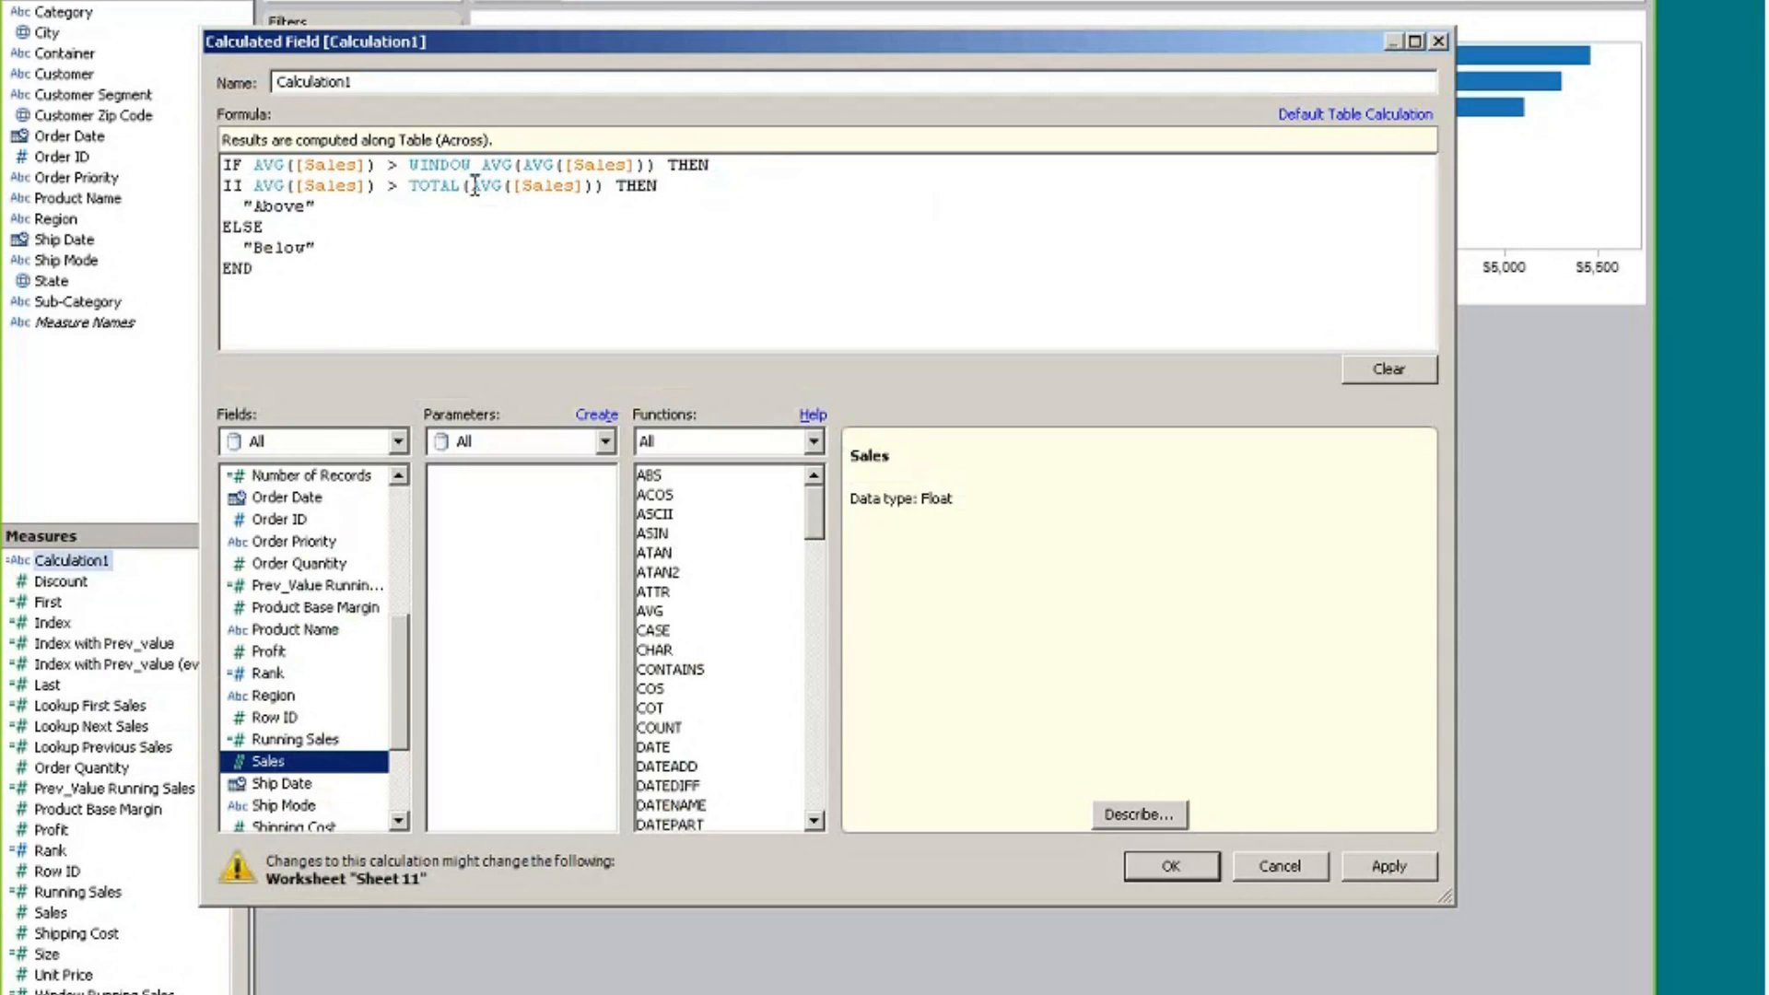
Comment out the WINDOW_AVG condition line and rename the calculated field as Above or Below
click(228, 164)
text(//)
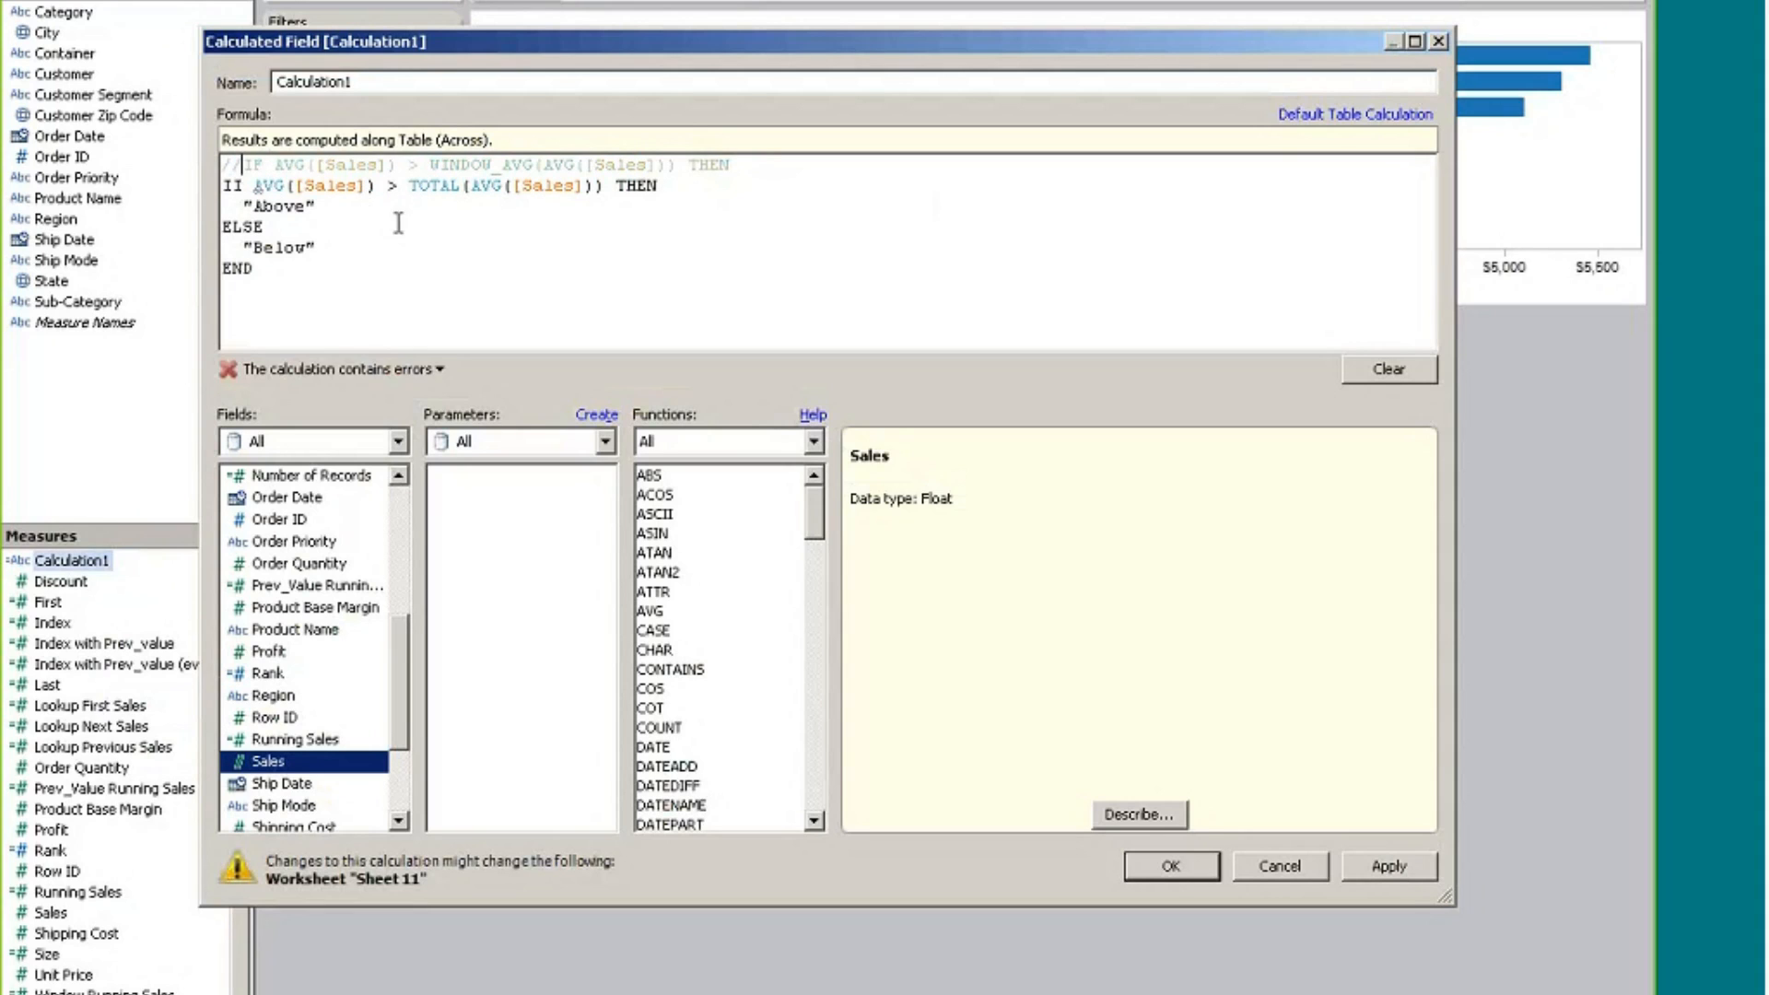
key(shift+Tab)
text(Above or Below)
Correct the start of the TOTAL condition line to IF and save the calculated field
click(717, 302)
click(278, 187)
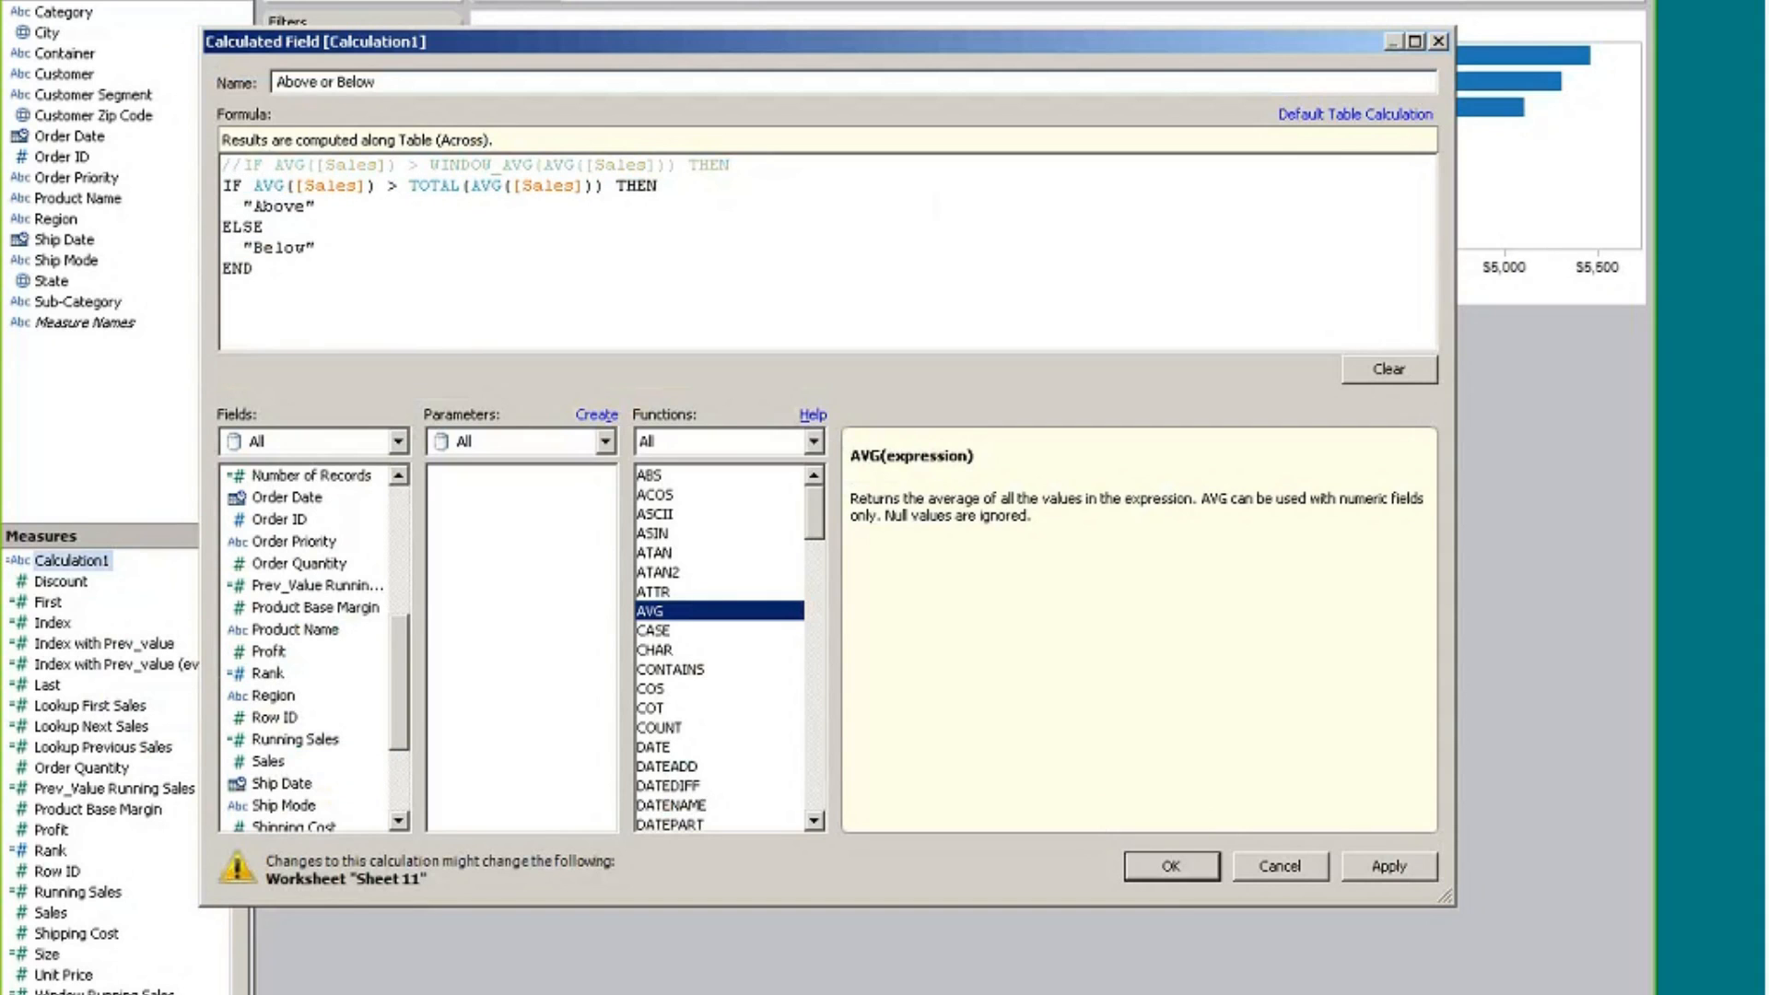
drag(584, 57, 780, 329)
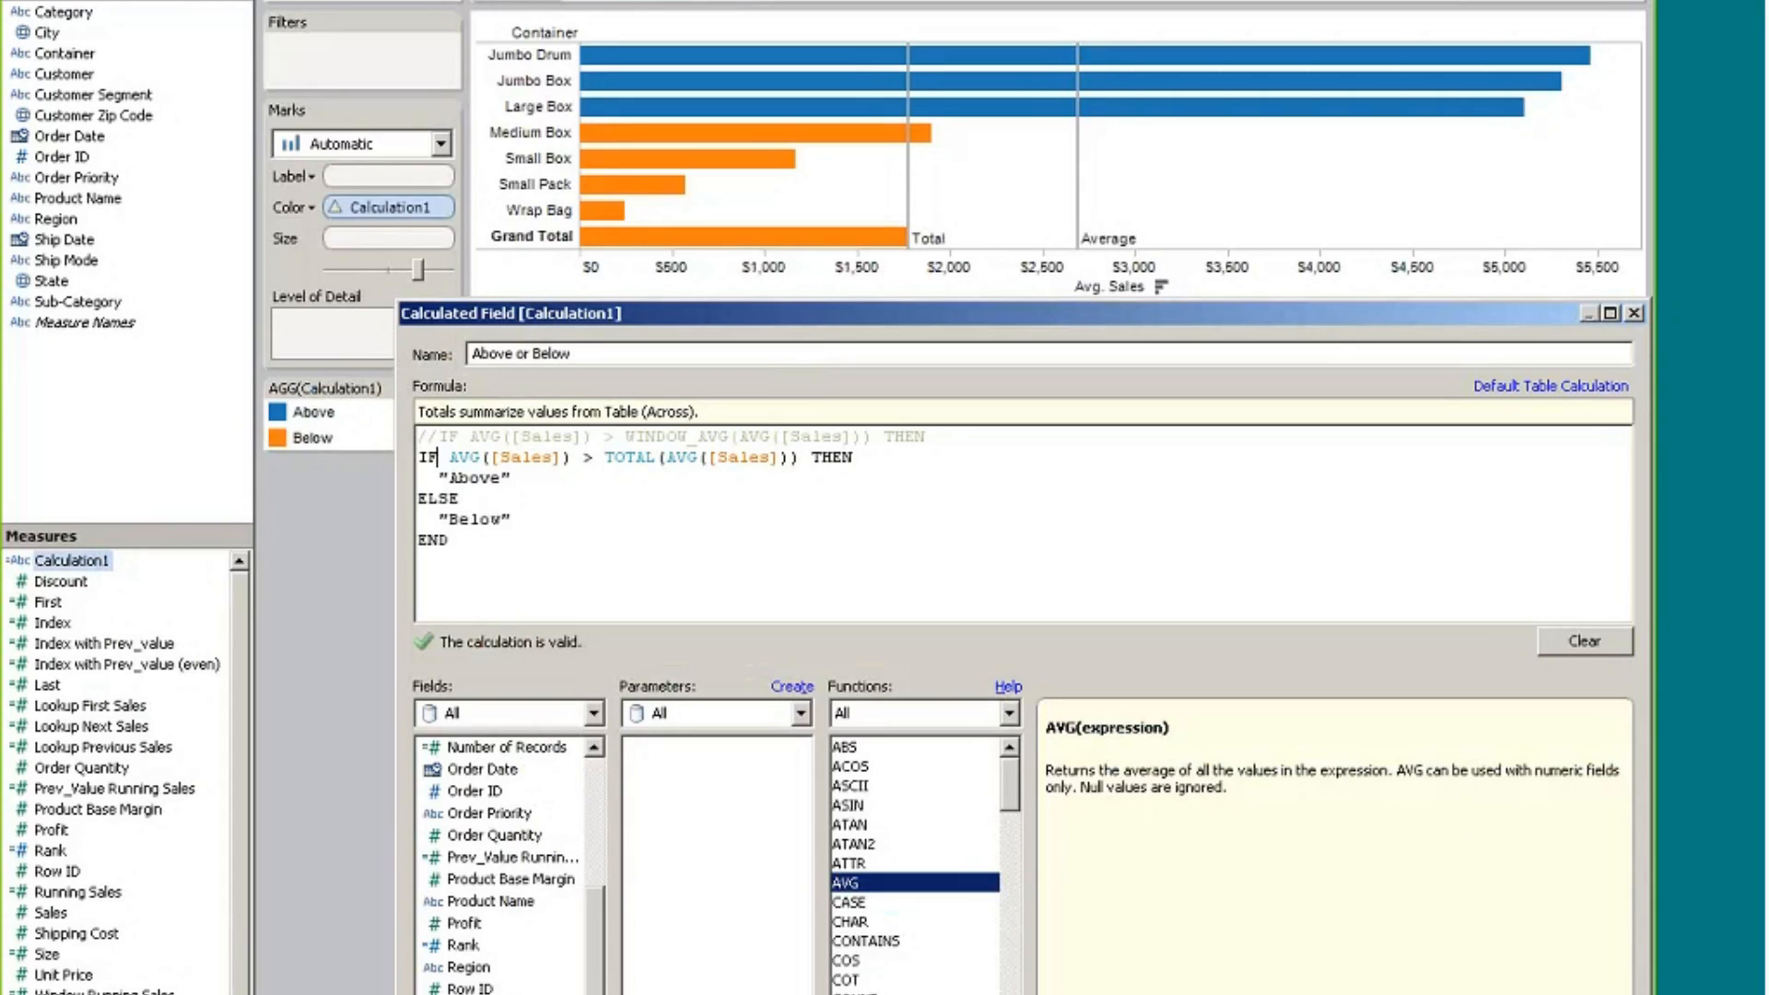
drag(981, 316, 880, 144)
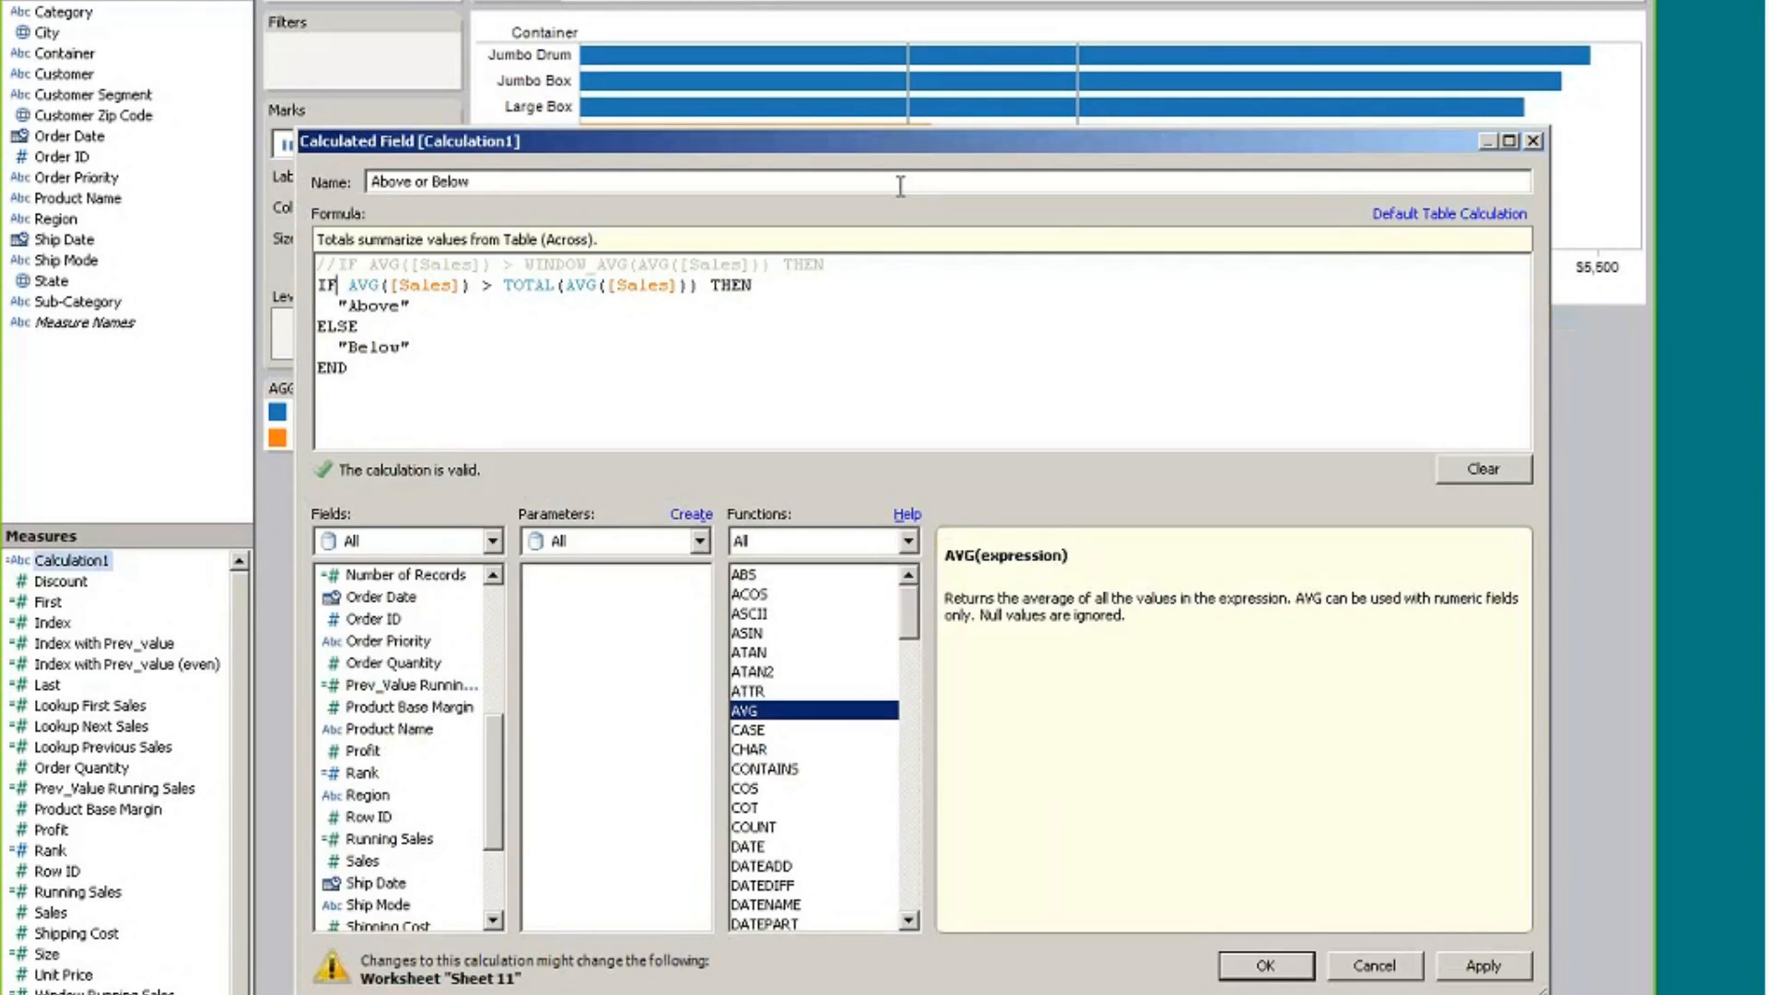
click(1276, 965)
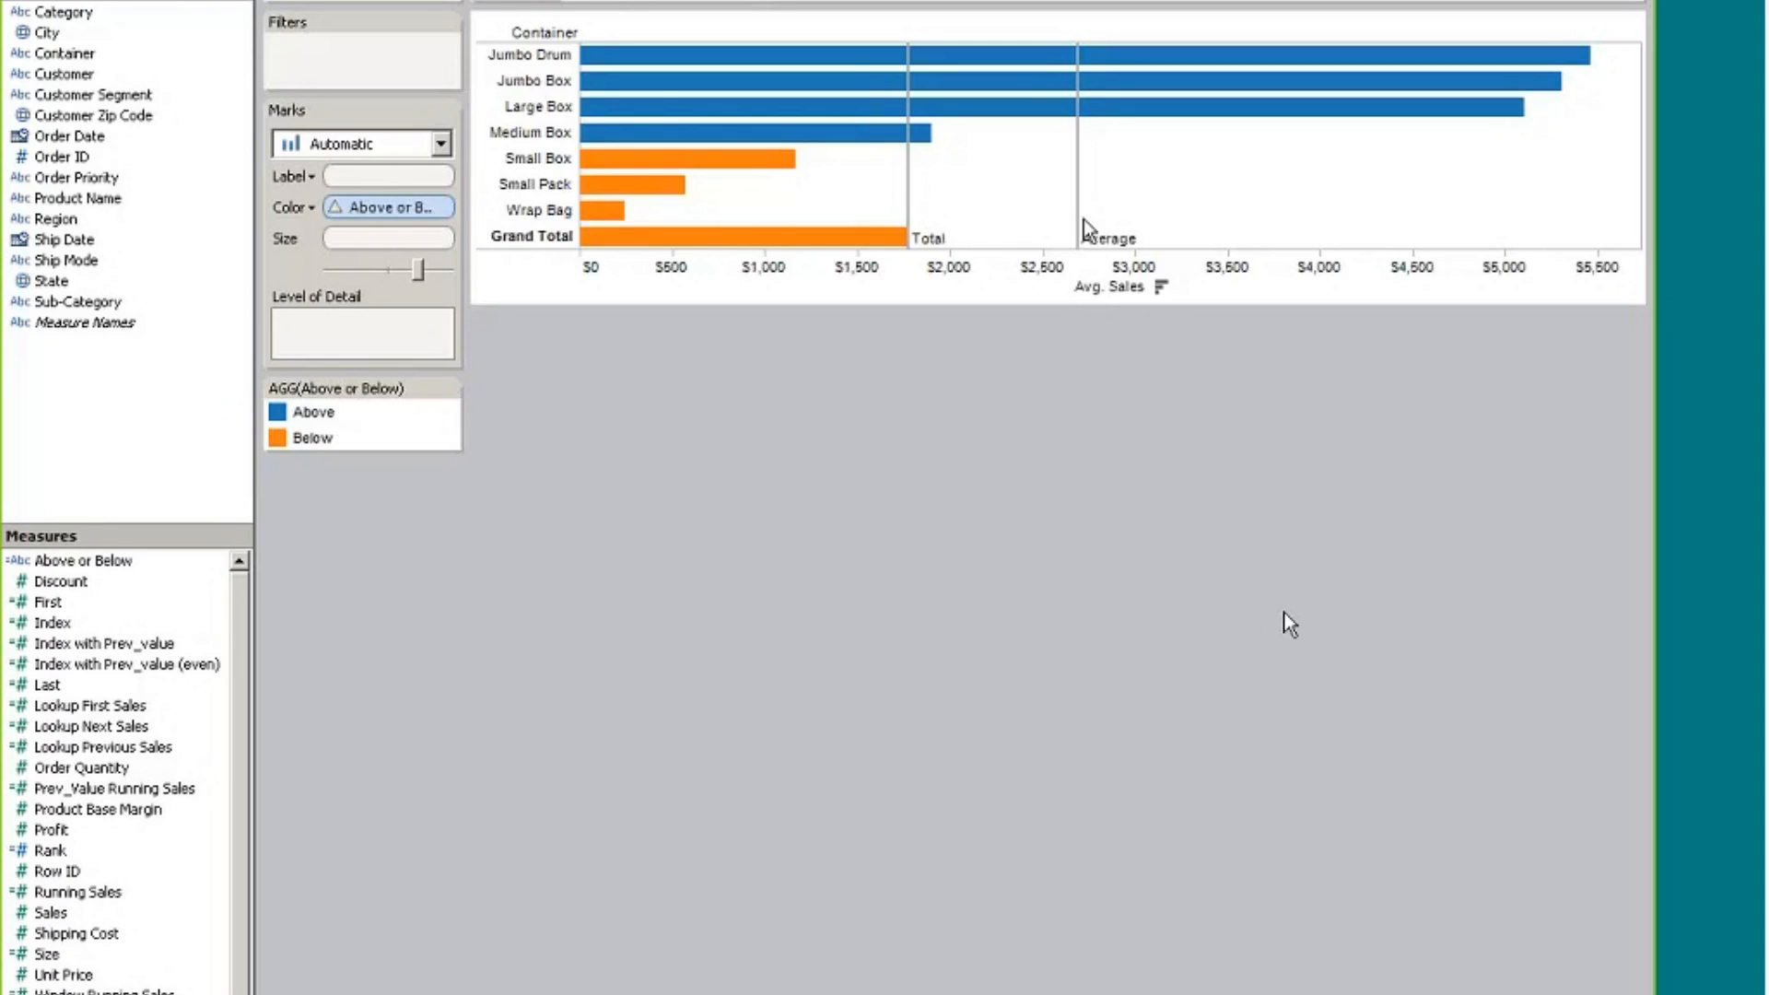
Switch to the worksheet with Index, First, Last and Size by Container and examine how each function's values run down the table
mouse_move(1083, 226)
key(ctrl+Tab)
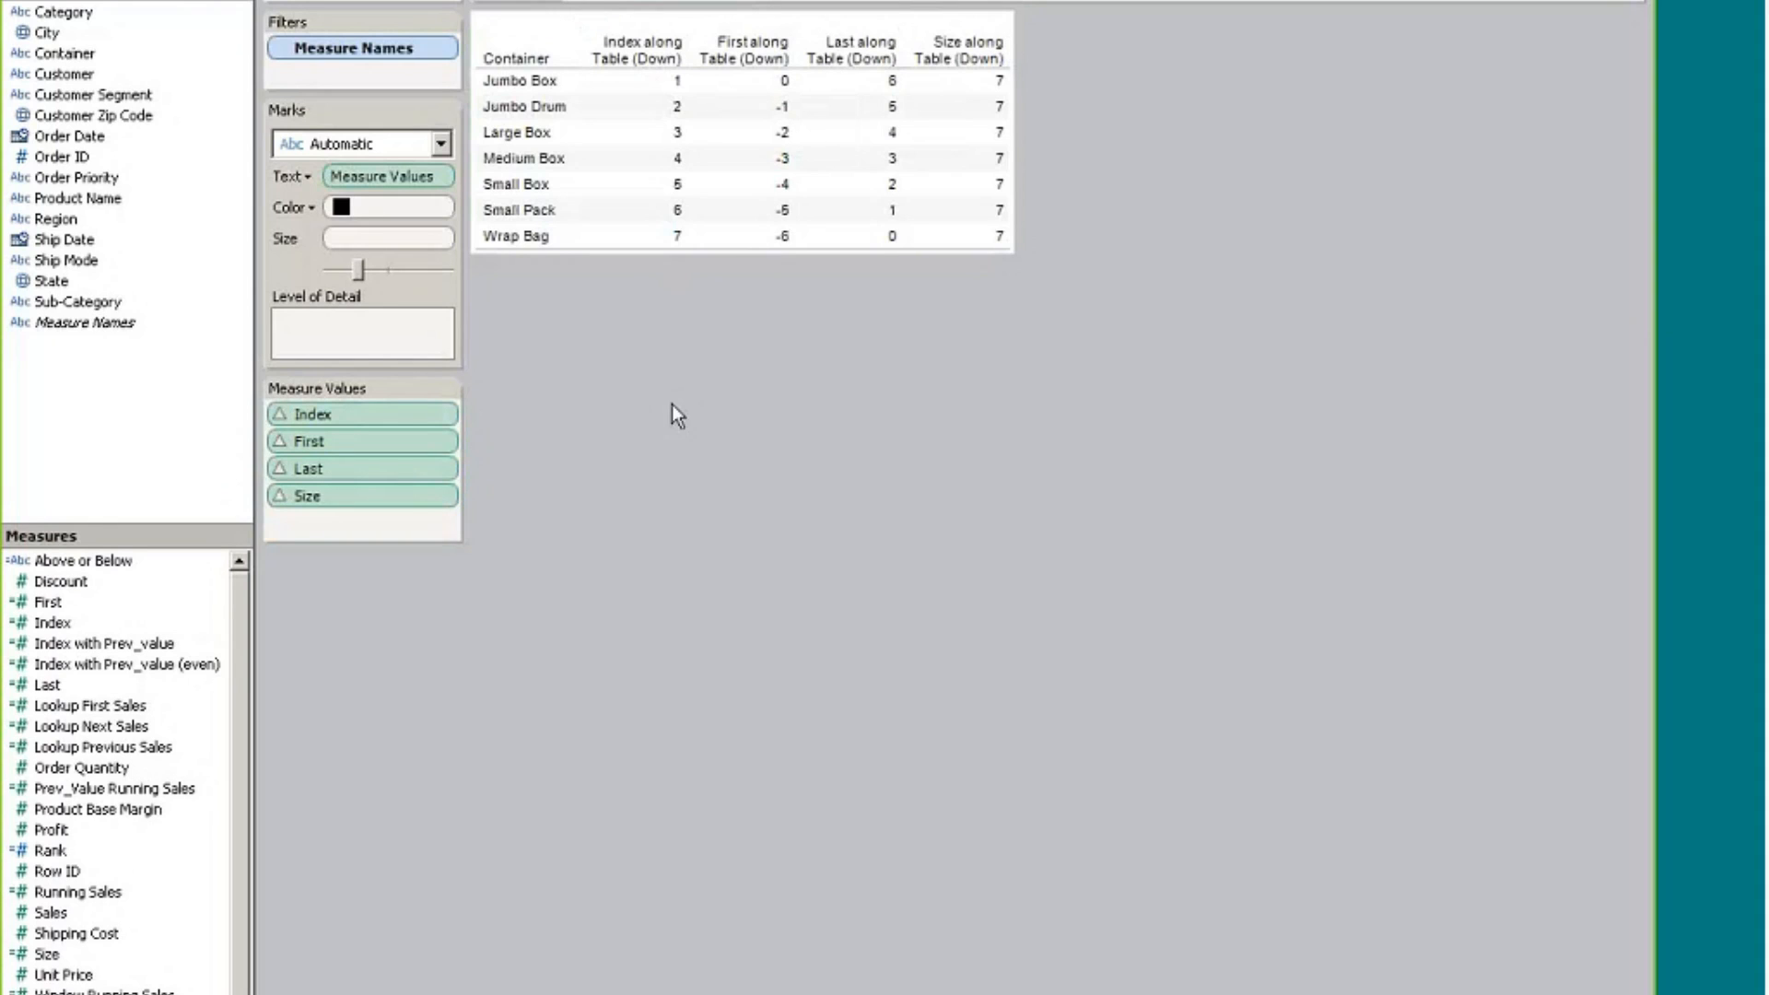
mouse_move(770, 86)
mouse_move(667, 83)
mouse_move(765, 92)
mouse_move(630, 105)
mouse_move(667, 217)
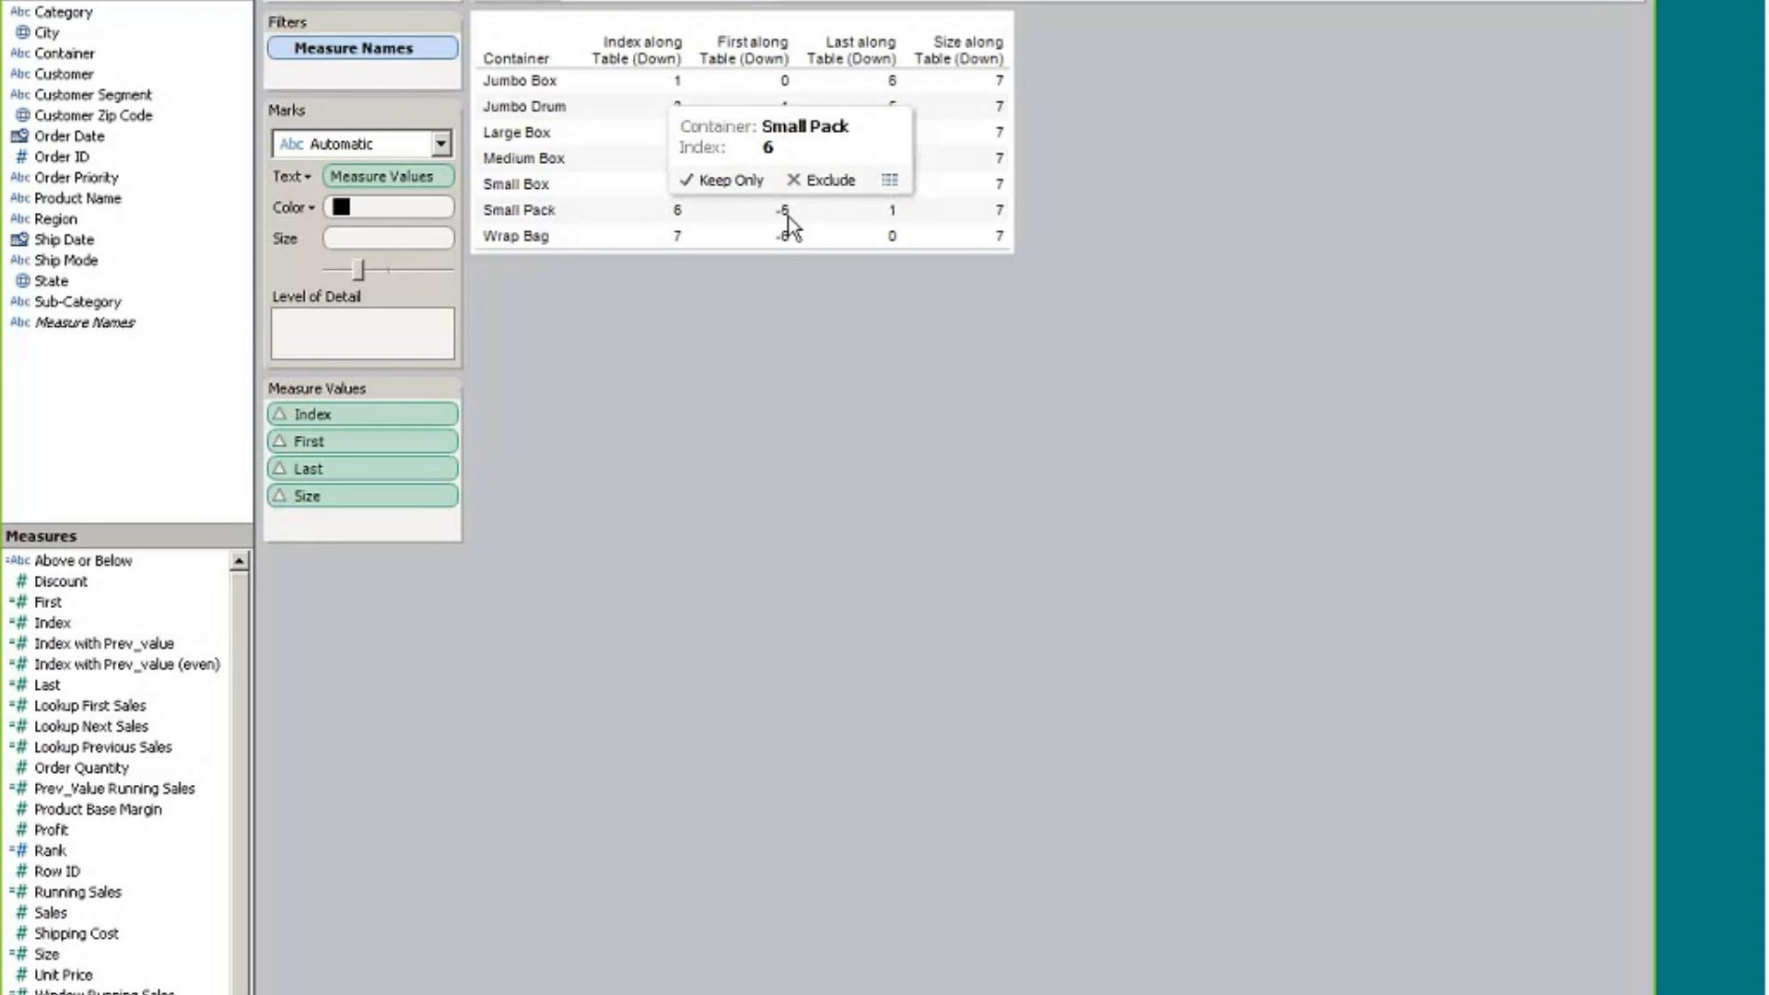
mouse_move(786, 218)
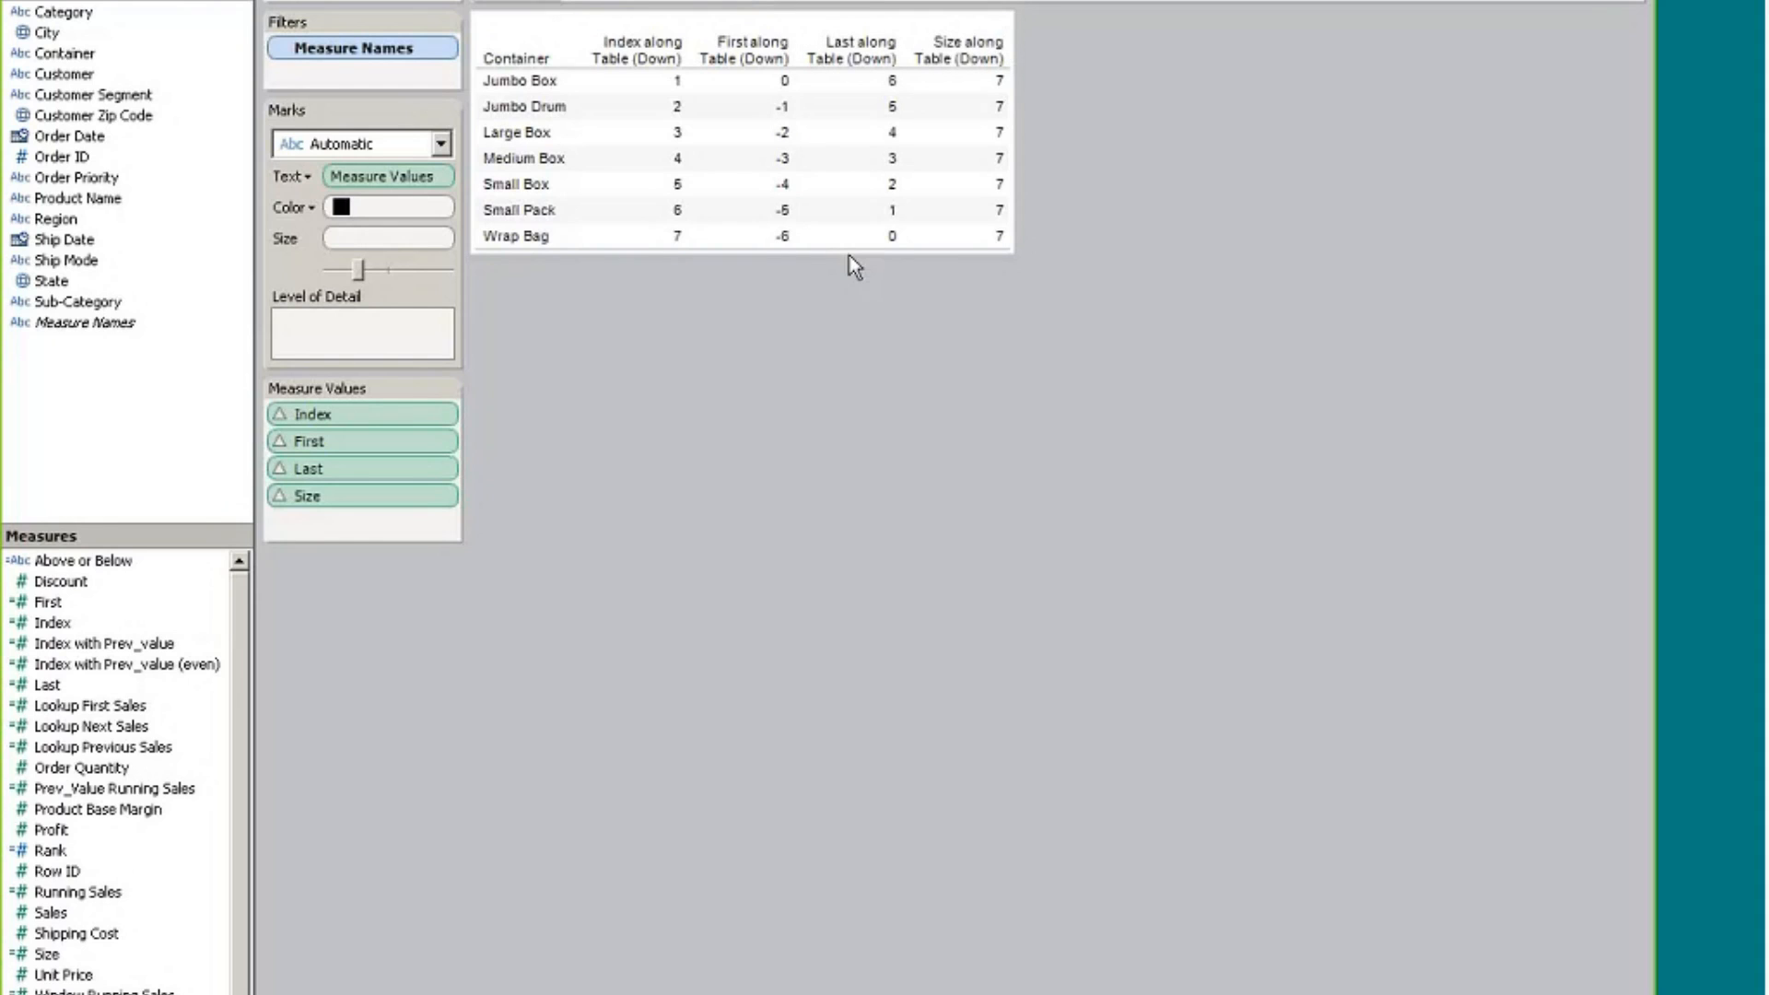
mouse_move(891, 247)
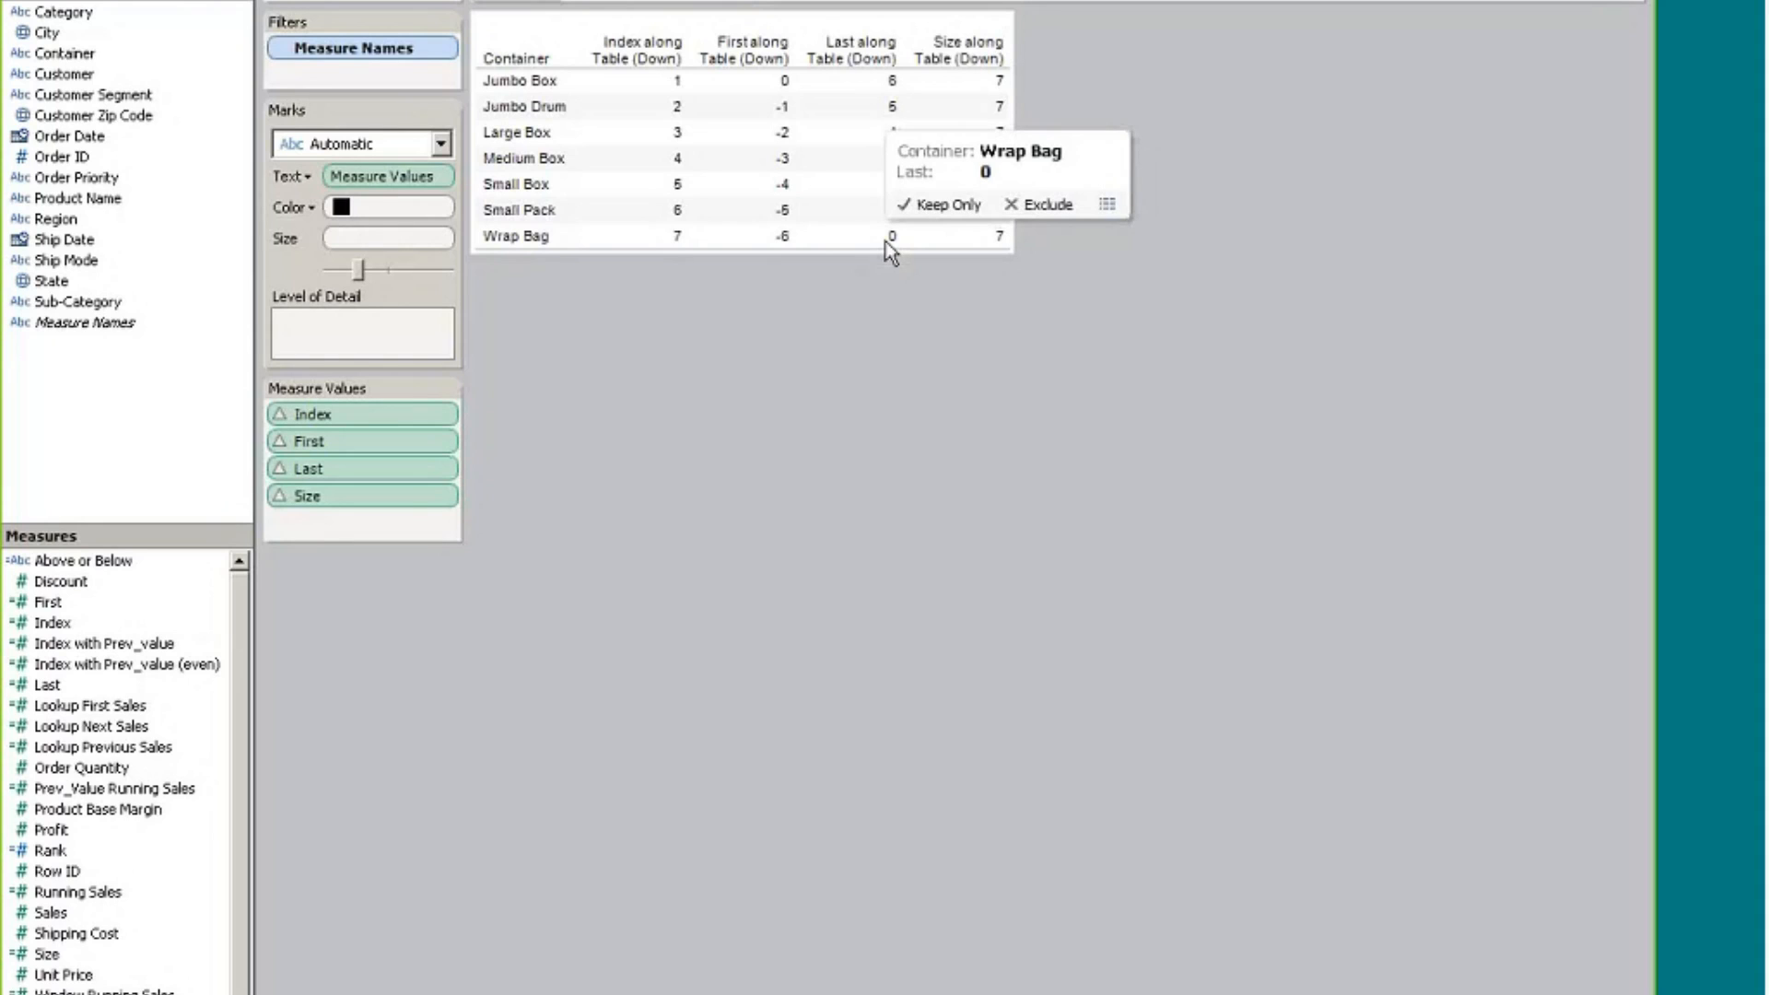
mouse_move(885, 141)
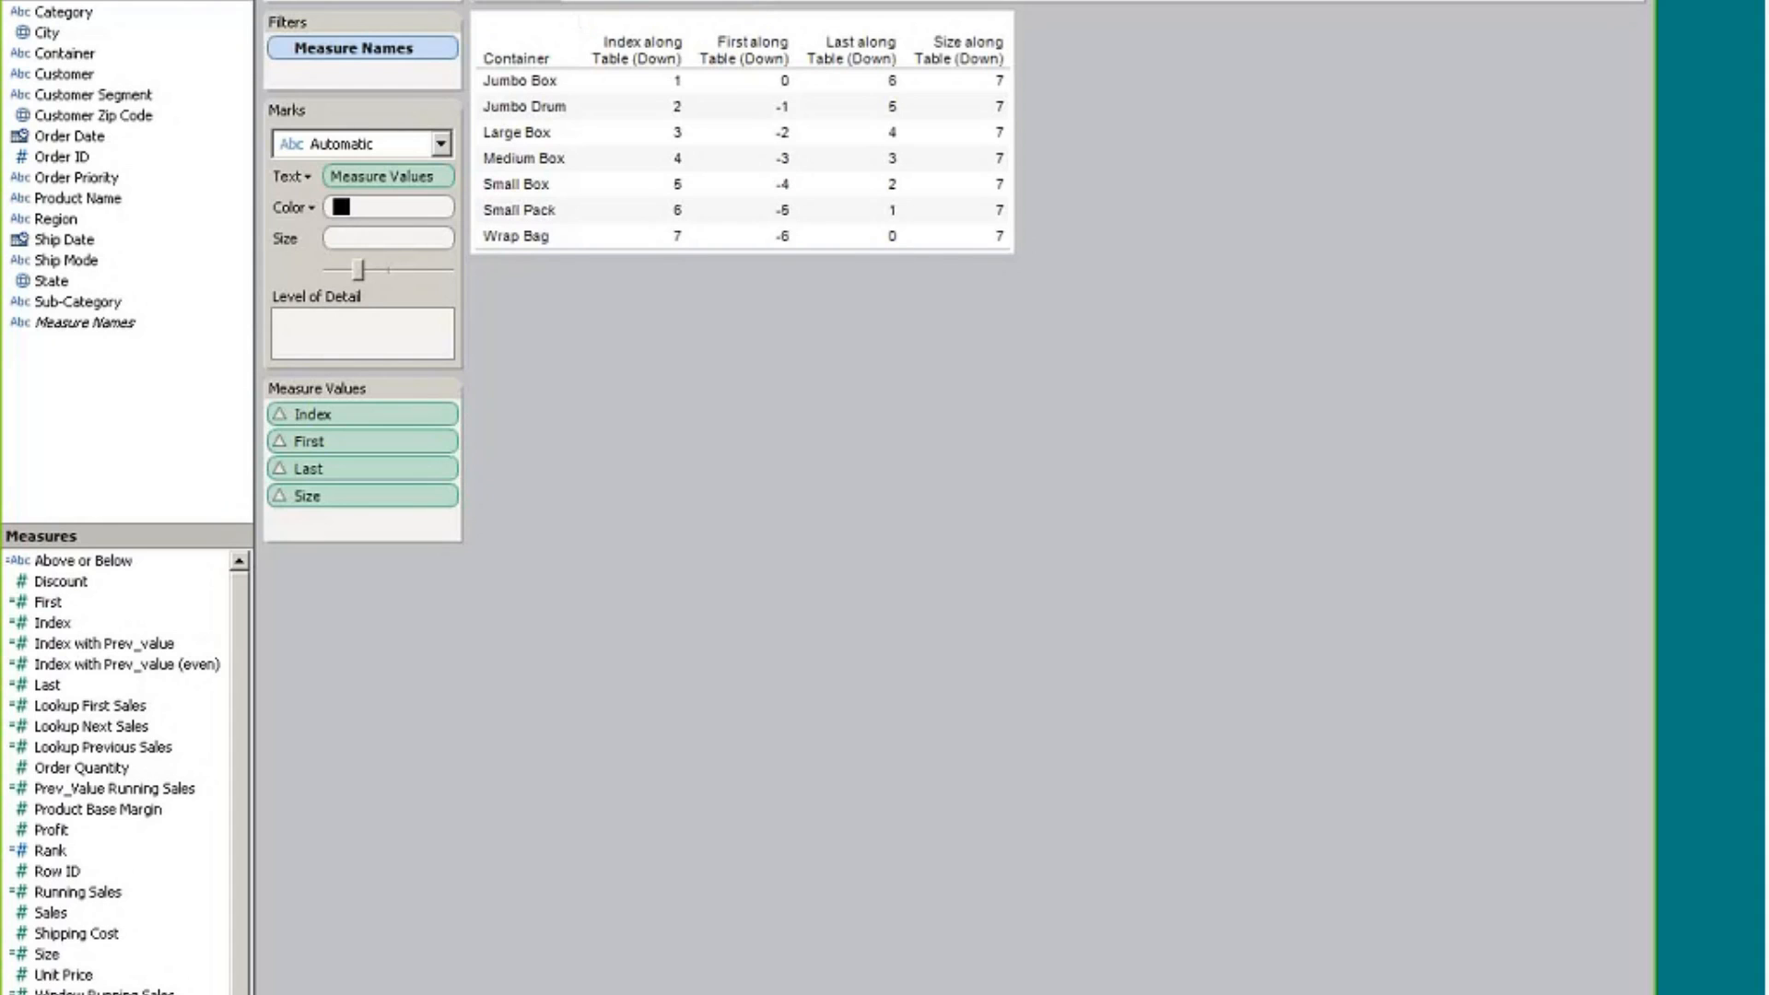
Switch to the Window and Running worksheet and open the Running Sales calculation to examine its RUNNING_SUM(SUM([Sales])) formula
click(1092, 993)
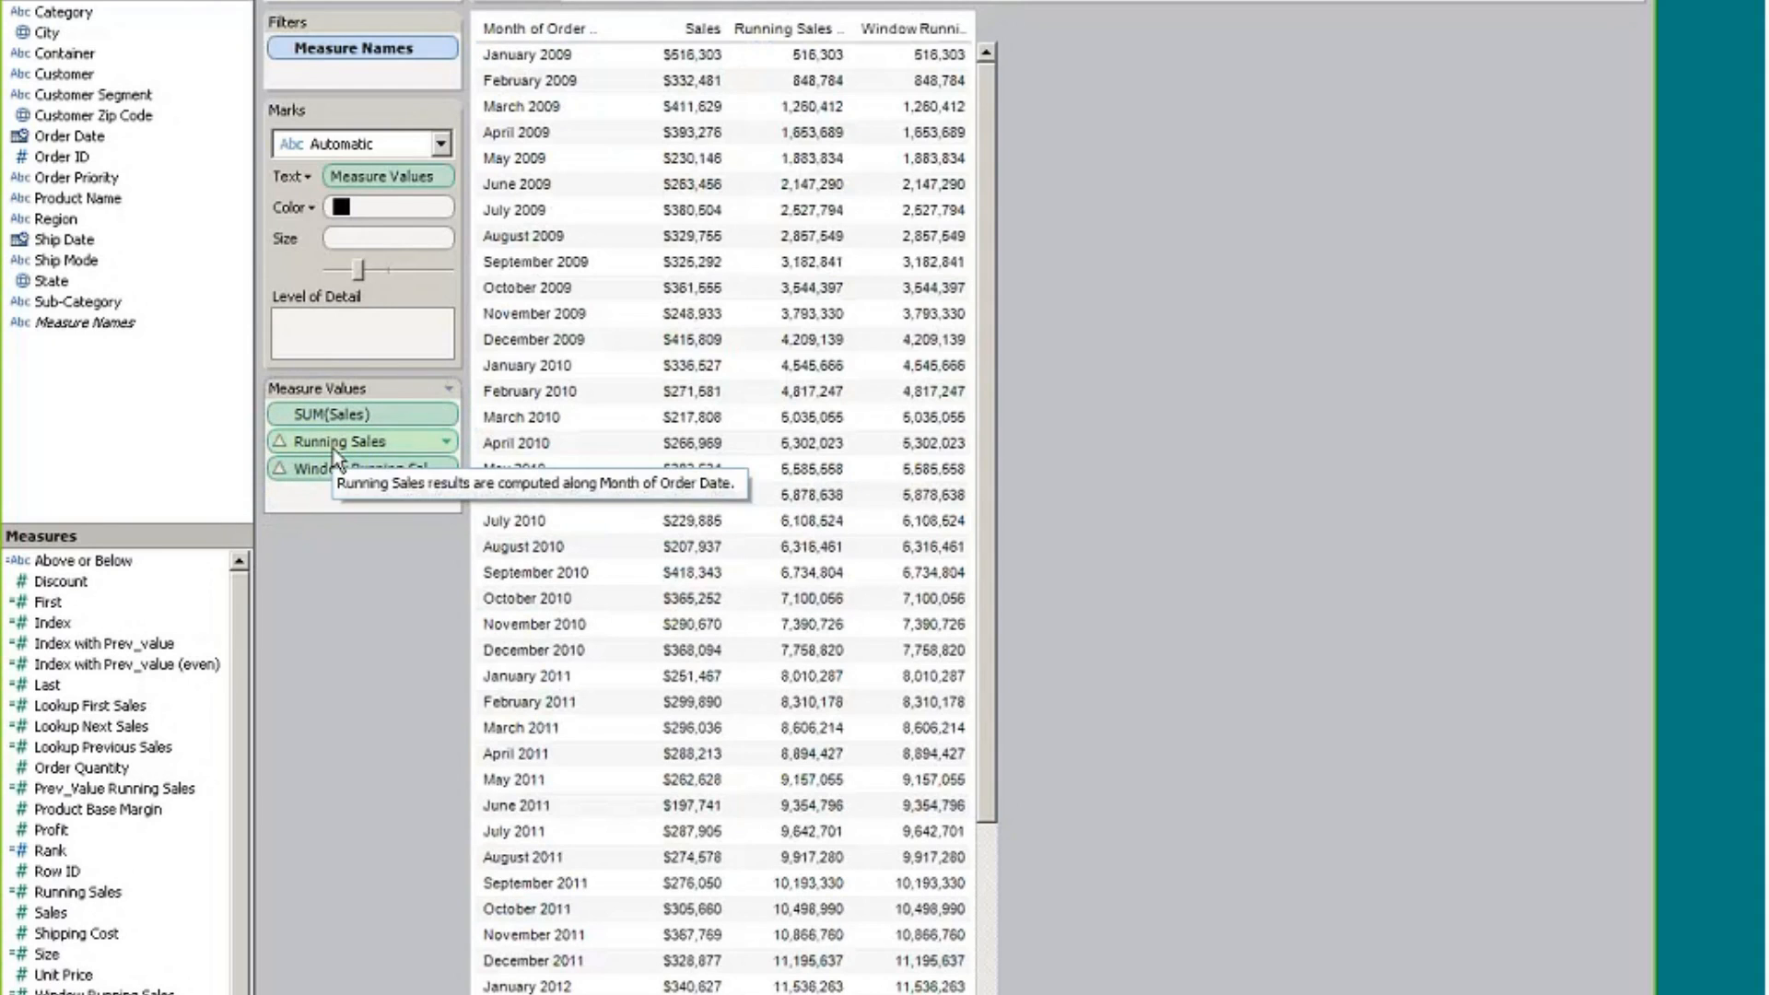
right_click(92, 894)
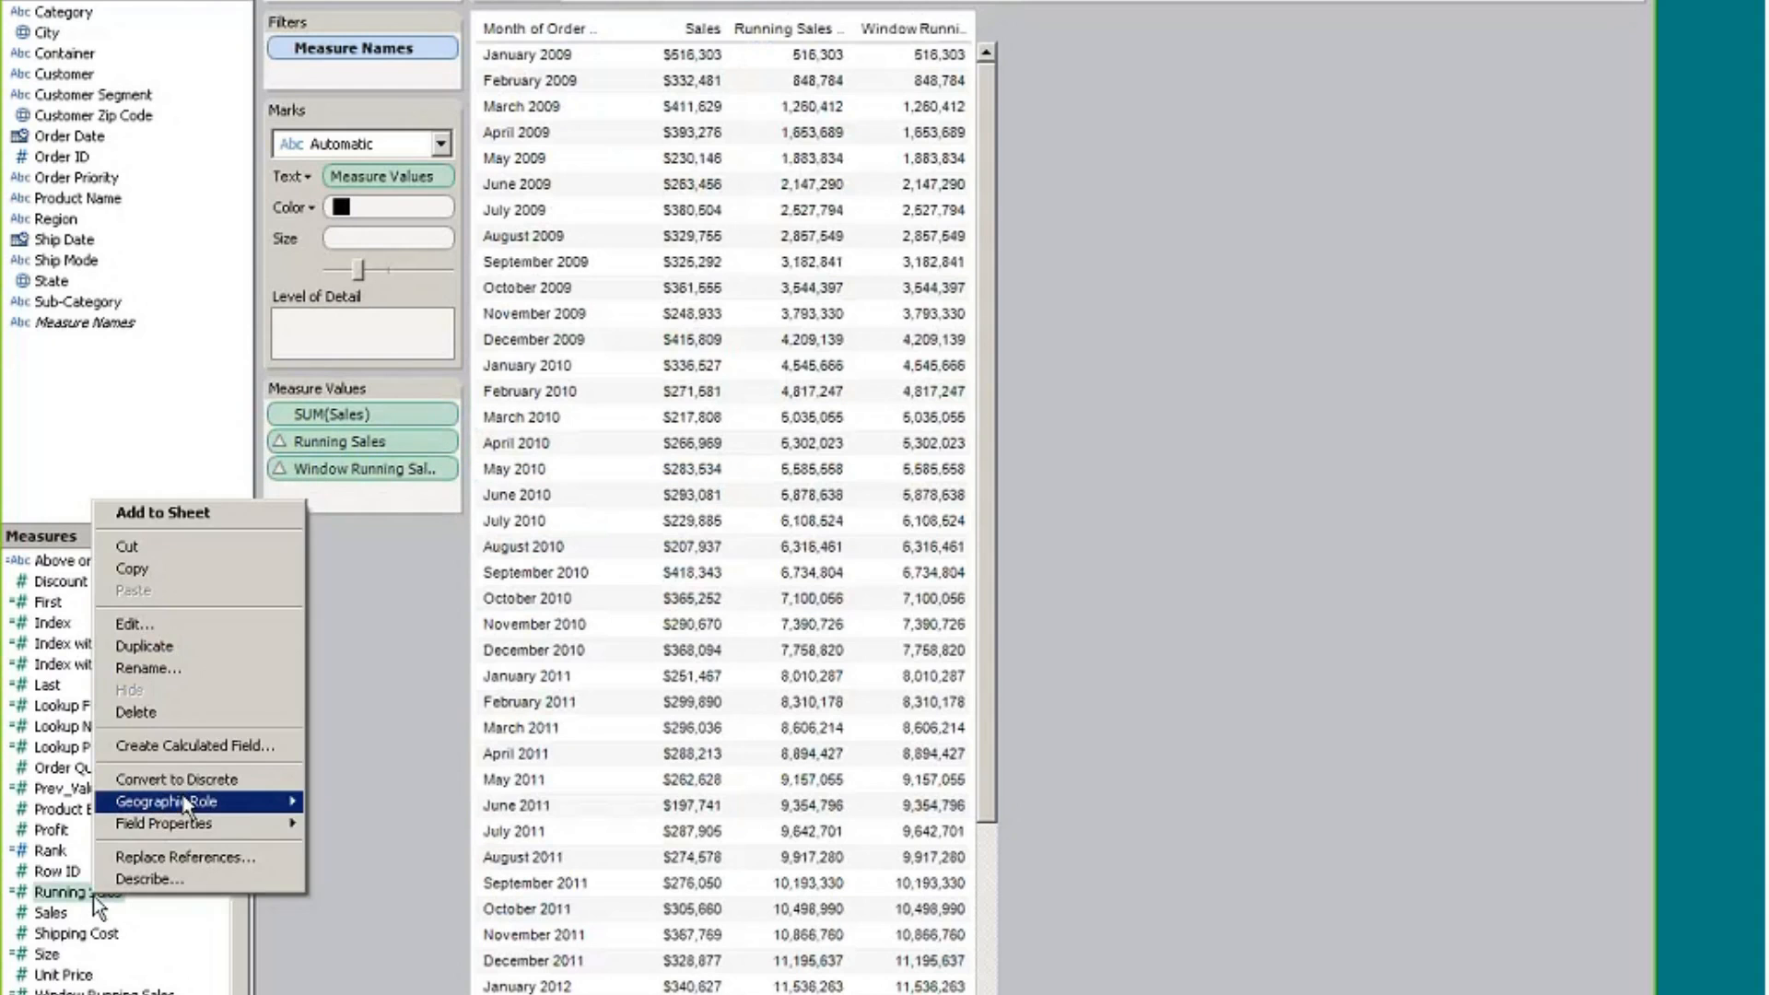
click(181, 627)
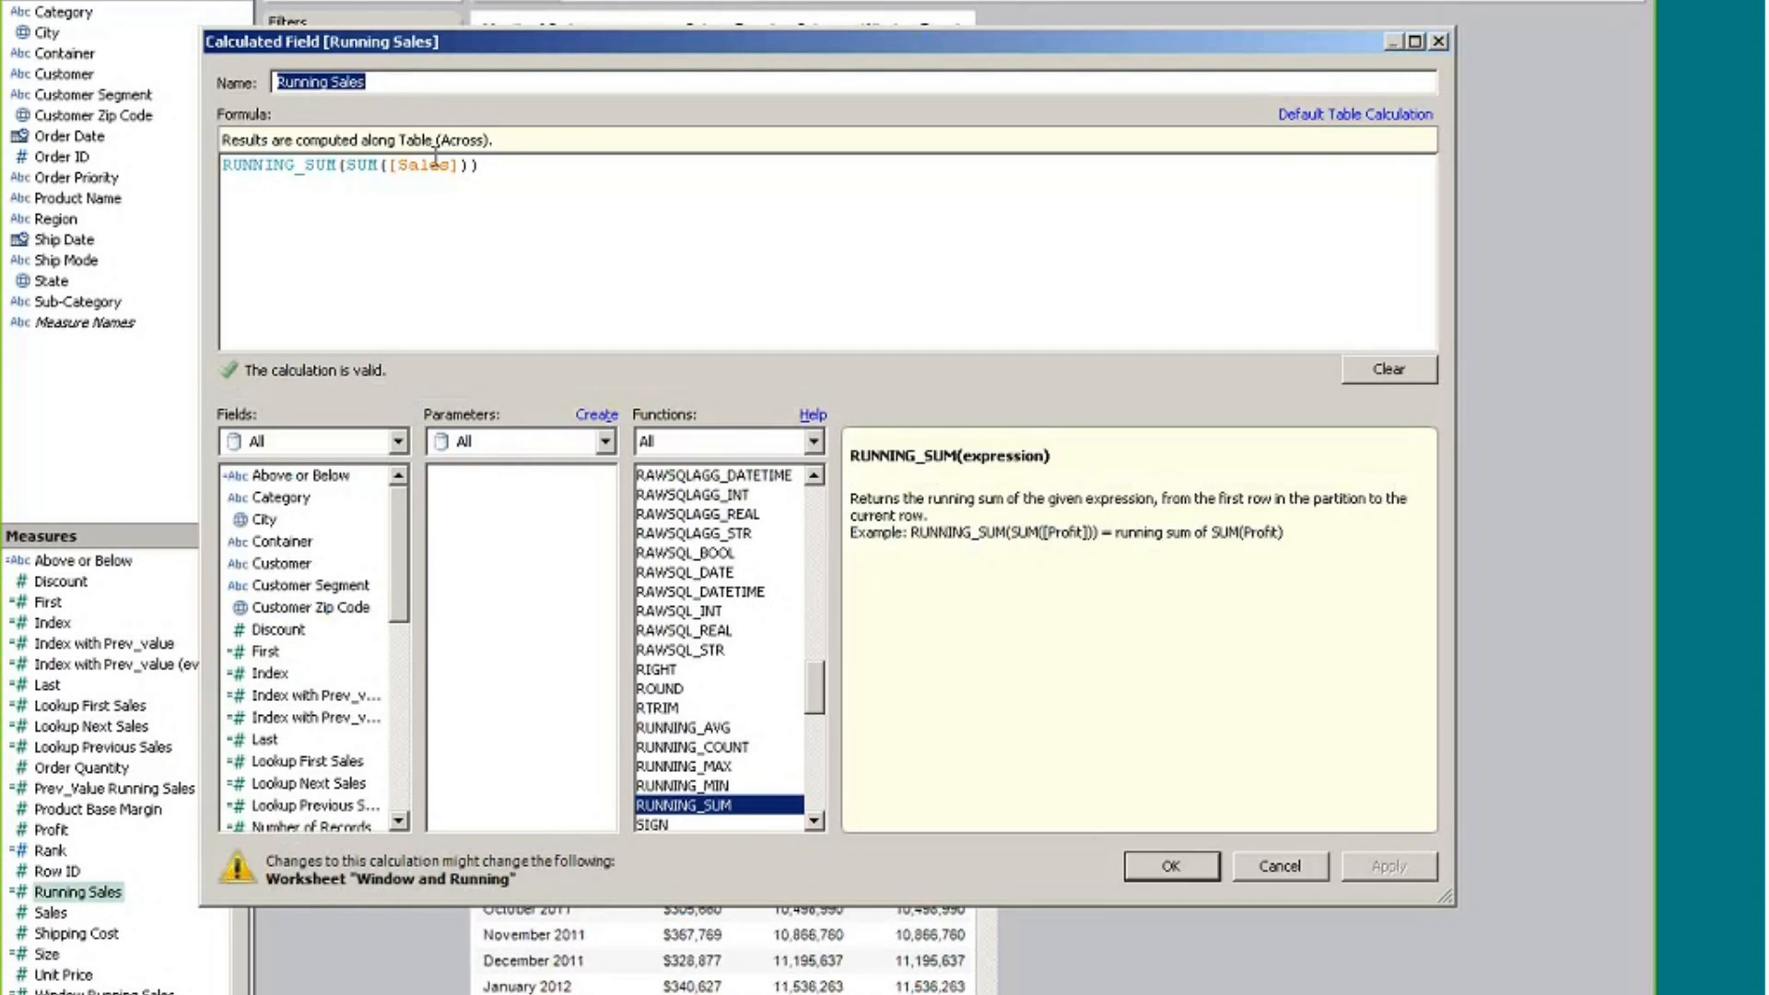
click(305, 172)
drag(344, 170, 401, 169)
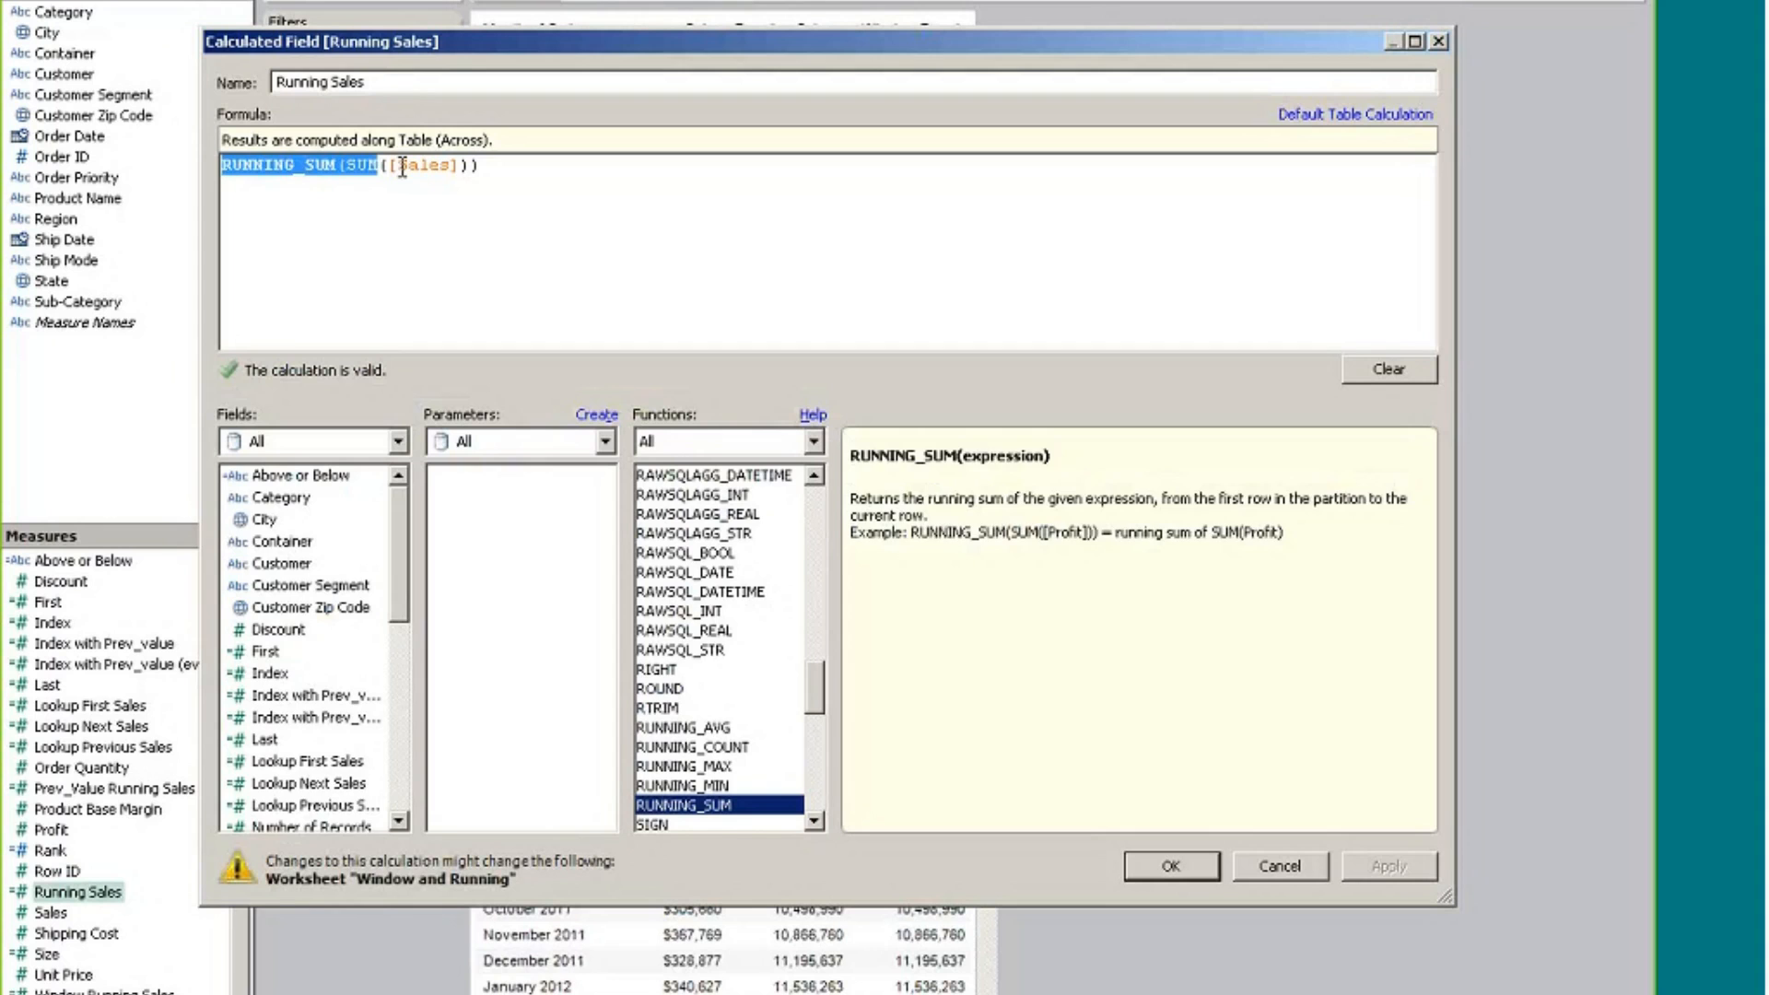
click(373, 169)
Compare the Running Sales formula with the monthly Sales and Running Sales columns, and close the calculation without saving
drag(478, 64, 1284, 133)
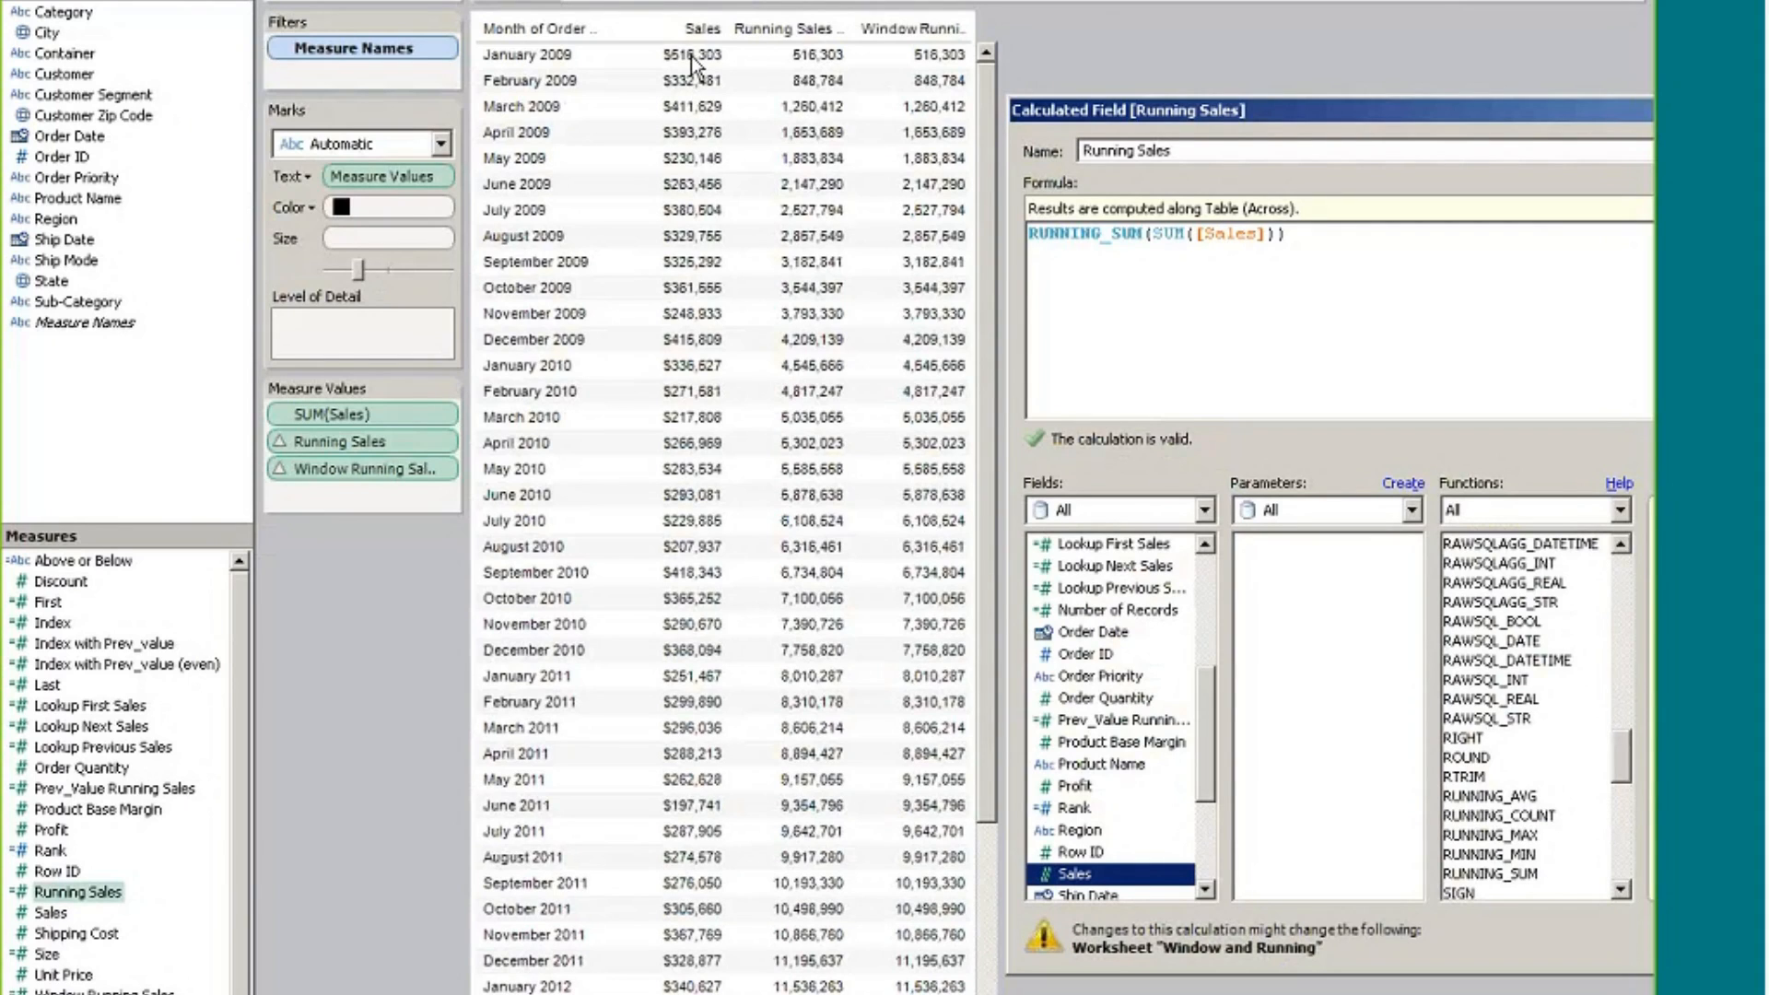
drag(1607, 105, 1347, 136)
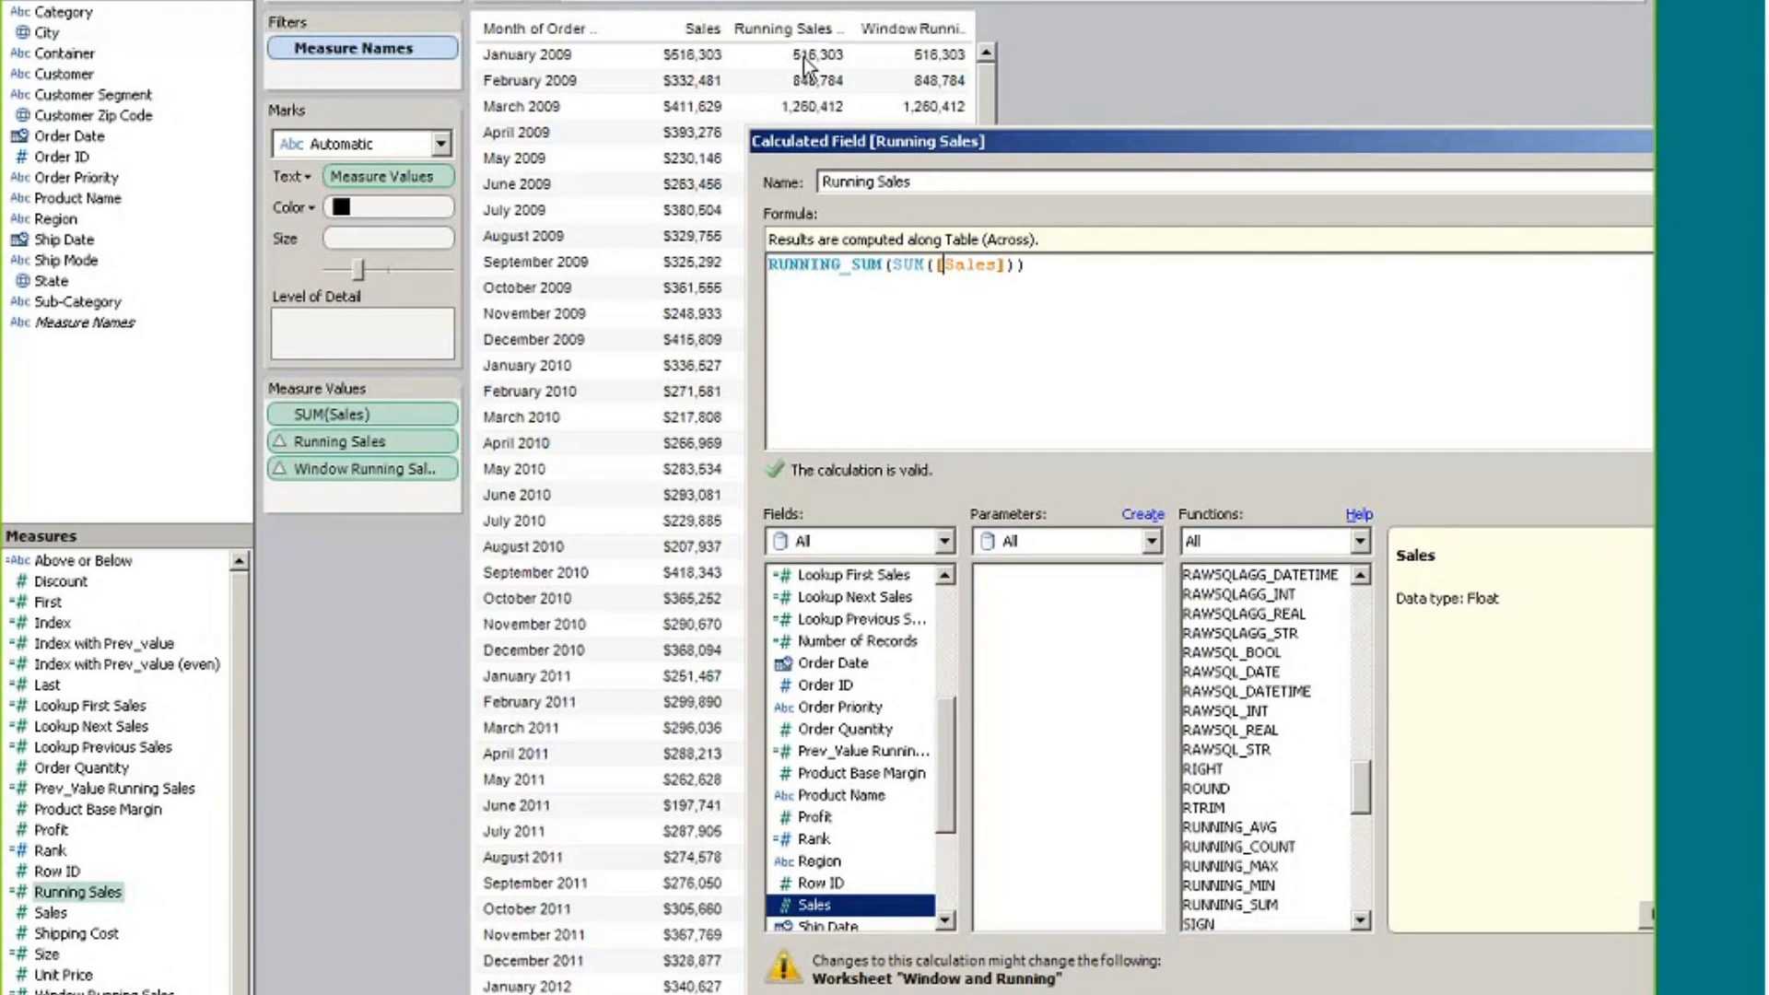
drag(886, 147, 778, 117)
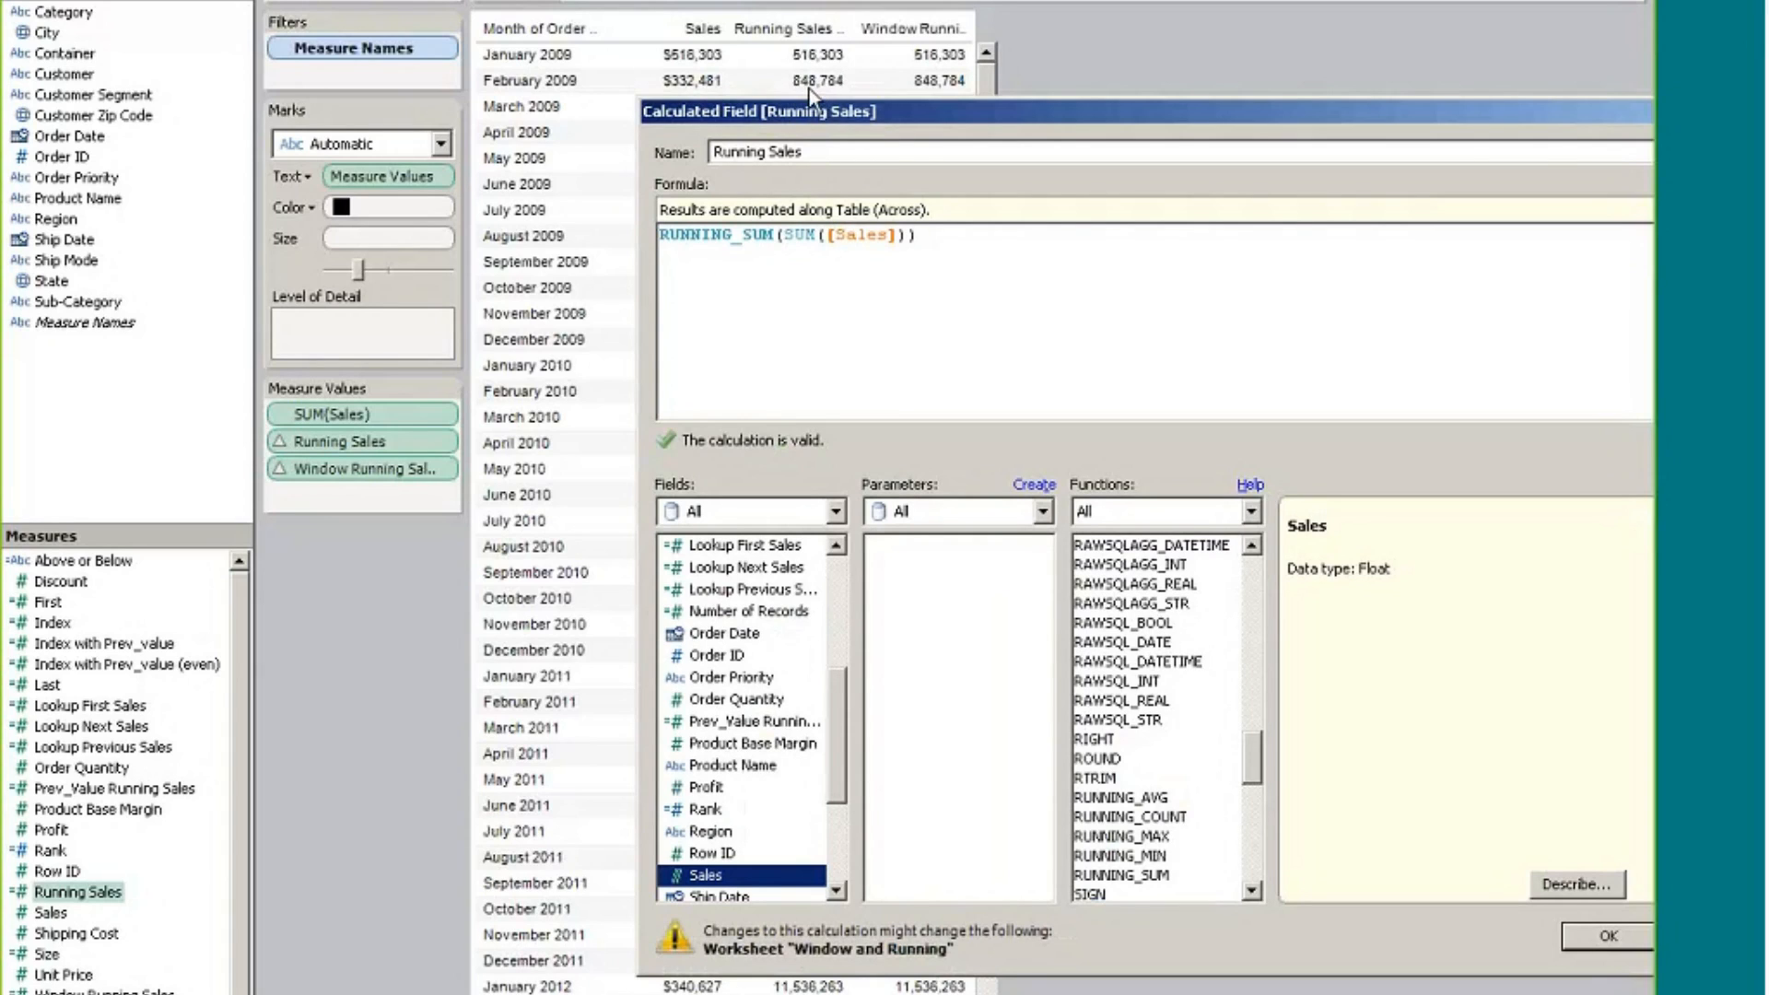
drag(979, 118, 783, 31)
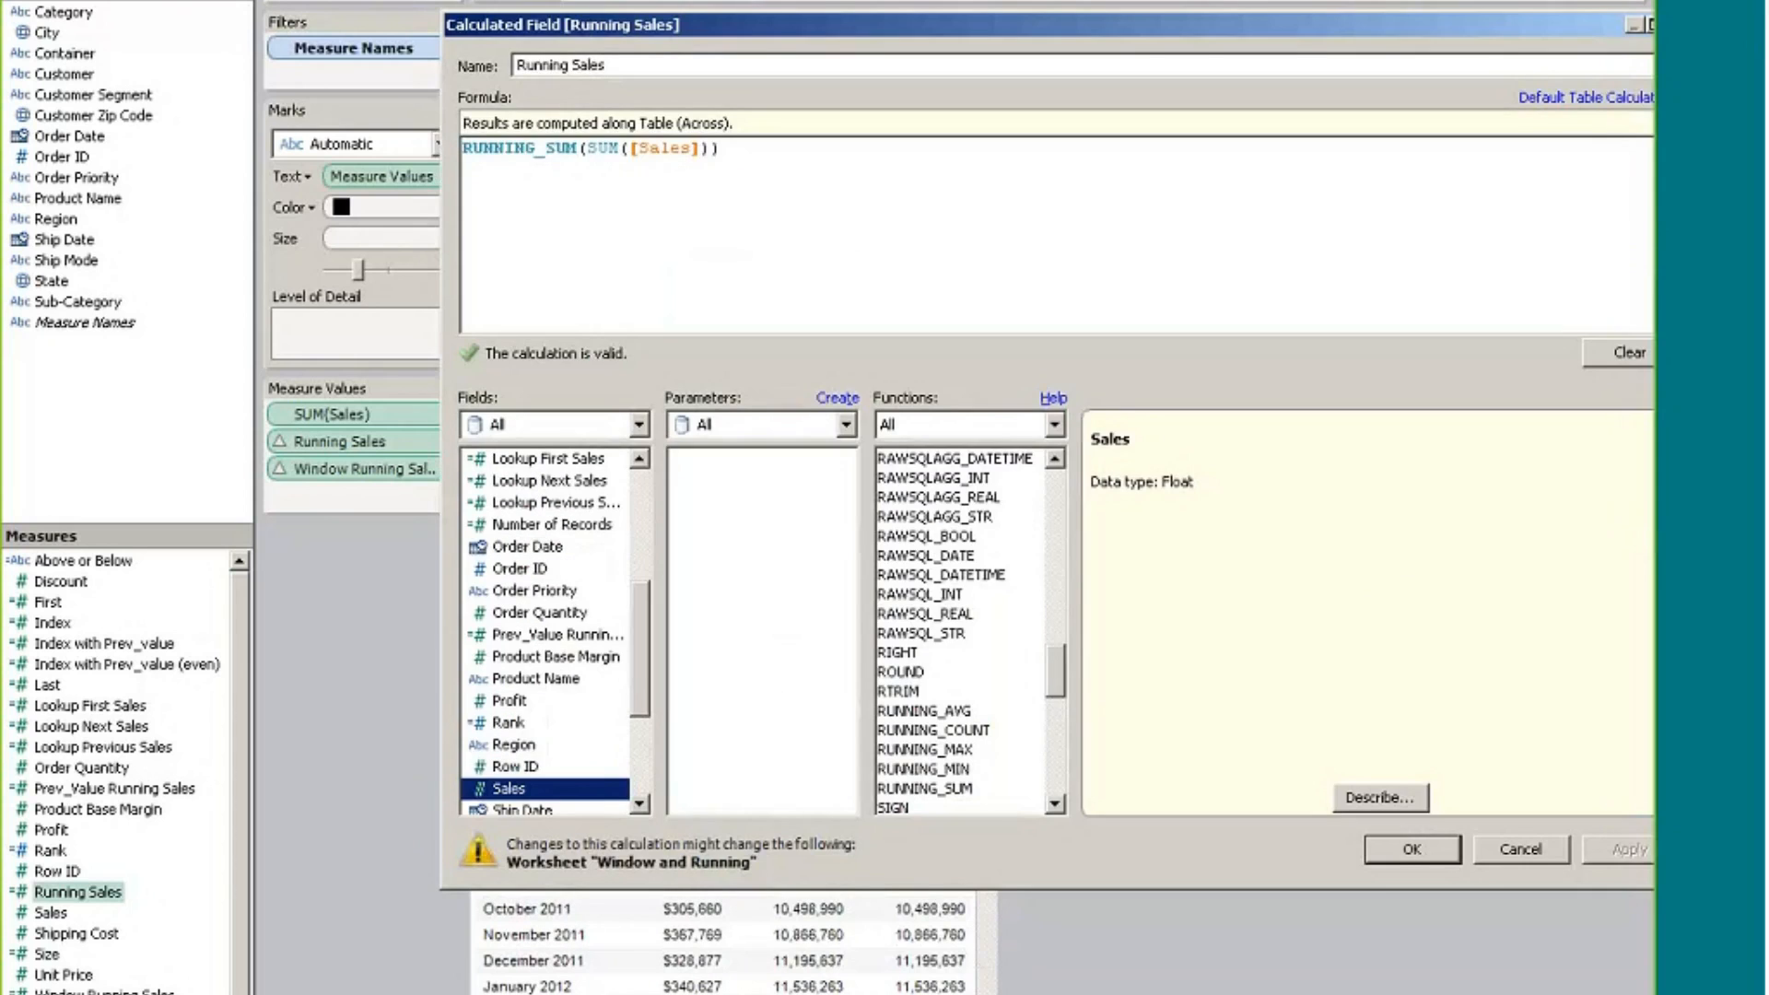
click(763, 196)
click(1520, 852)
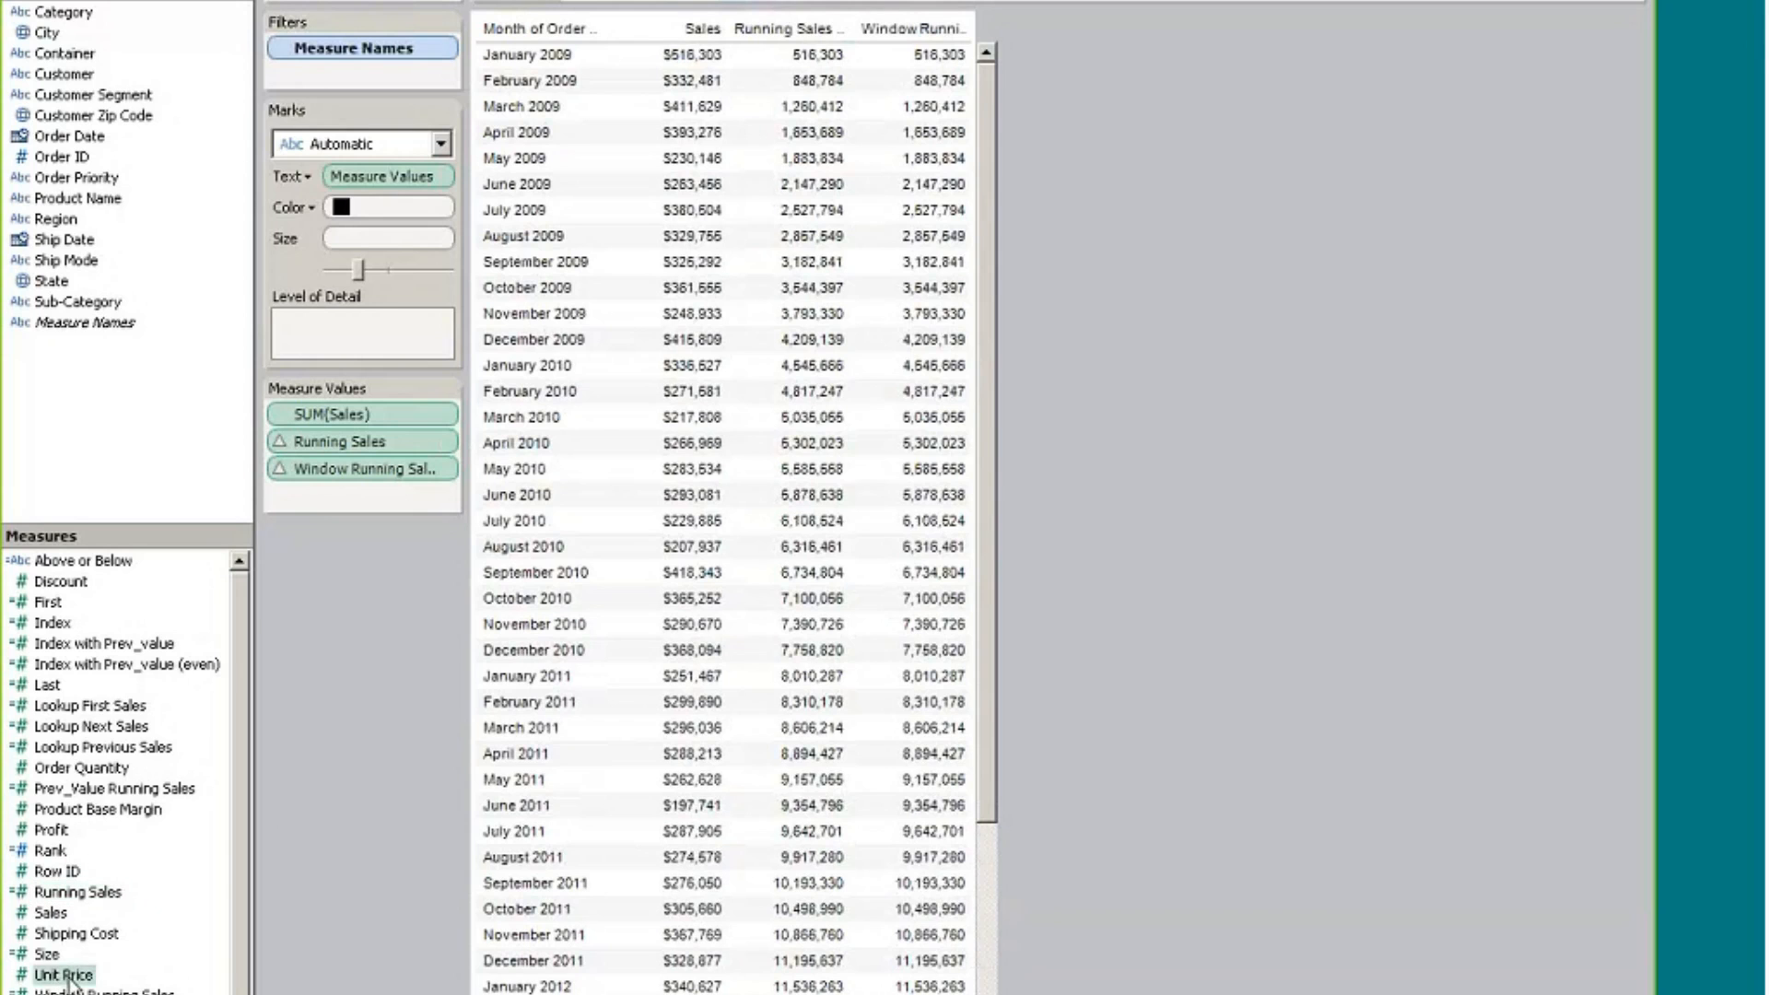
Open the Window Running Sales calculation and examine the expression, FIRST() start and 0 end arguments of WINDOW_SUM
right_click(97, 991)
click(208, 722)
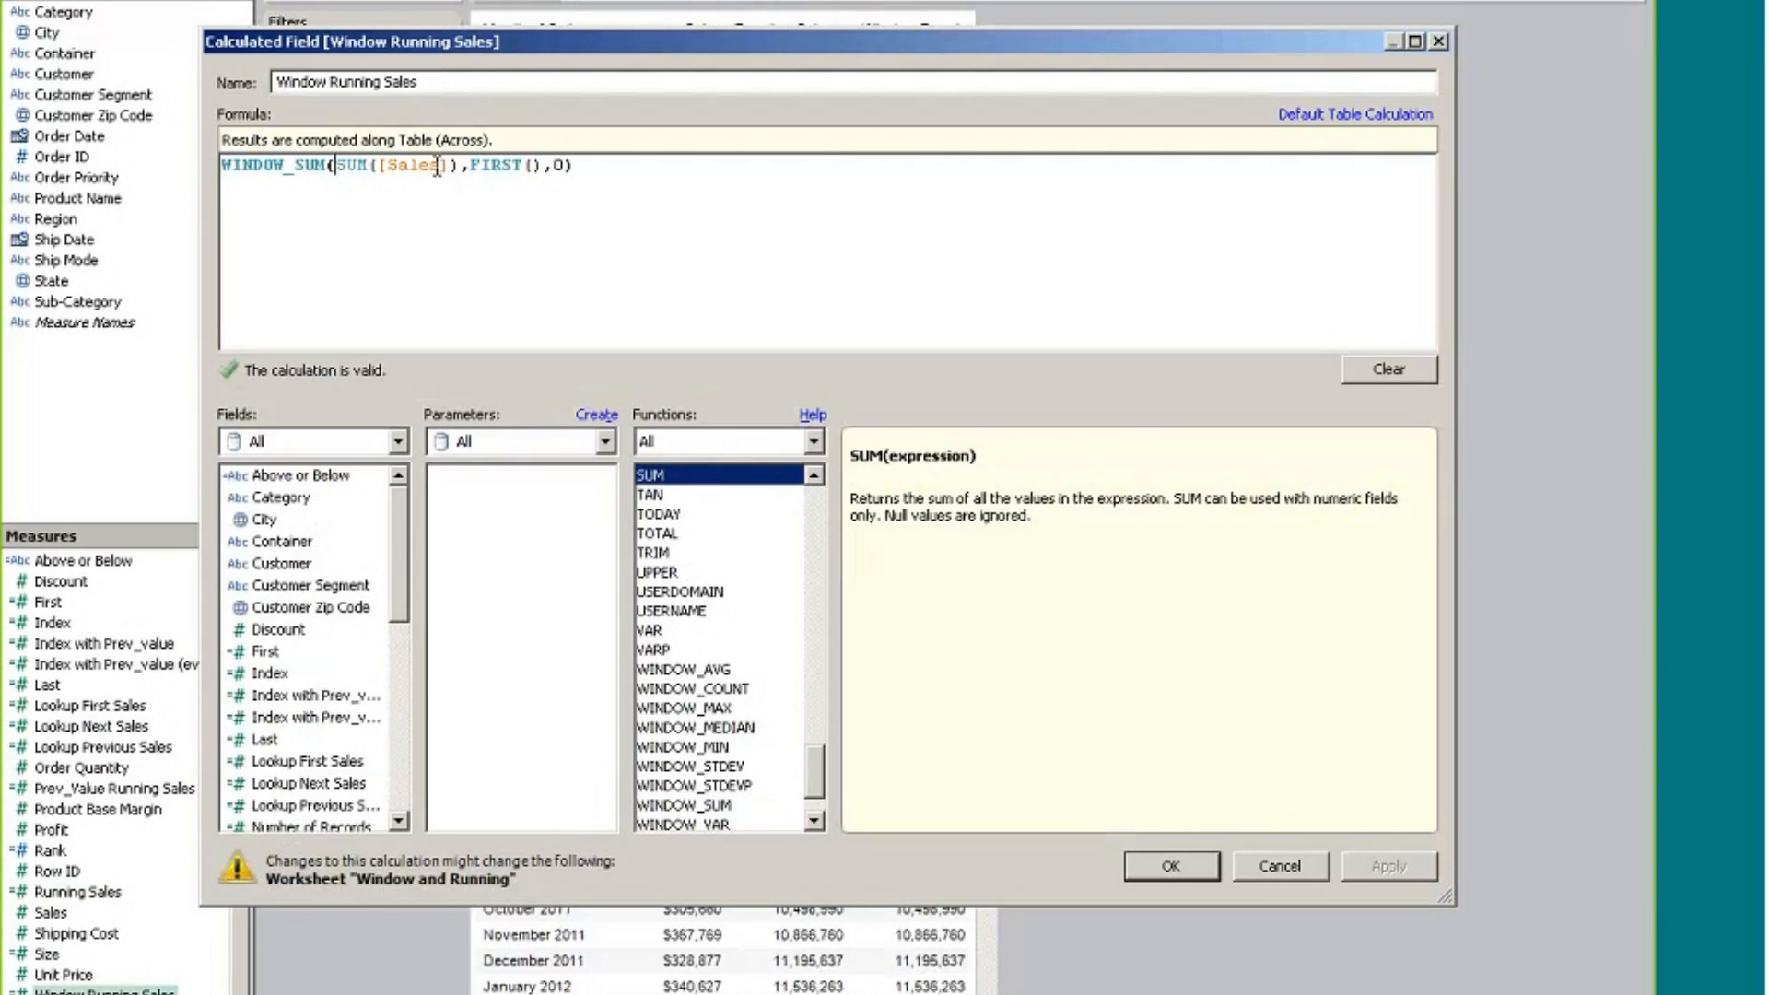
drag(339, 165, 561, 167)
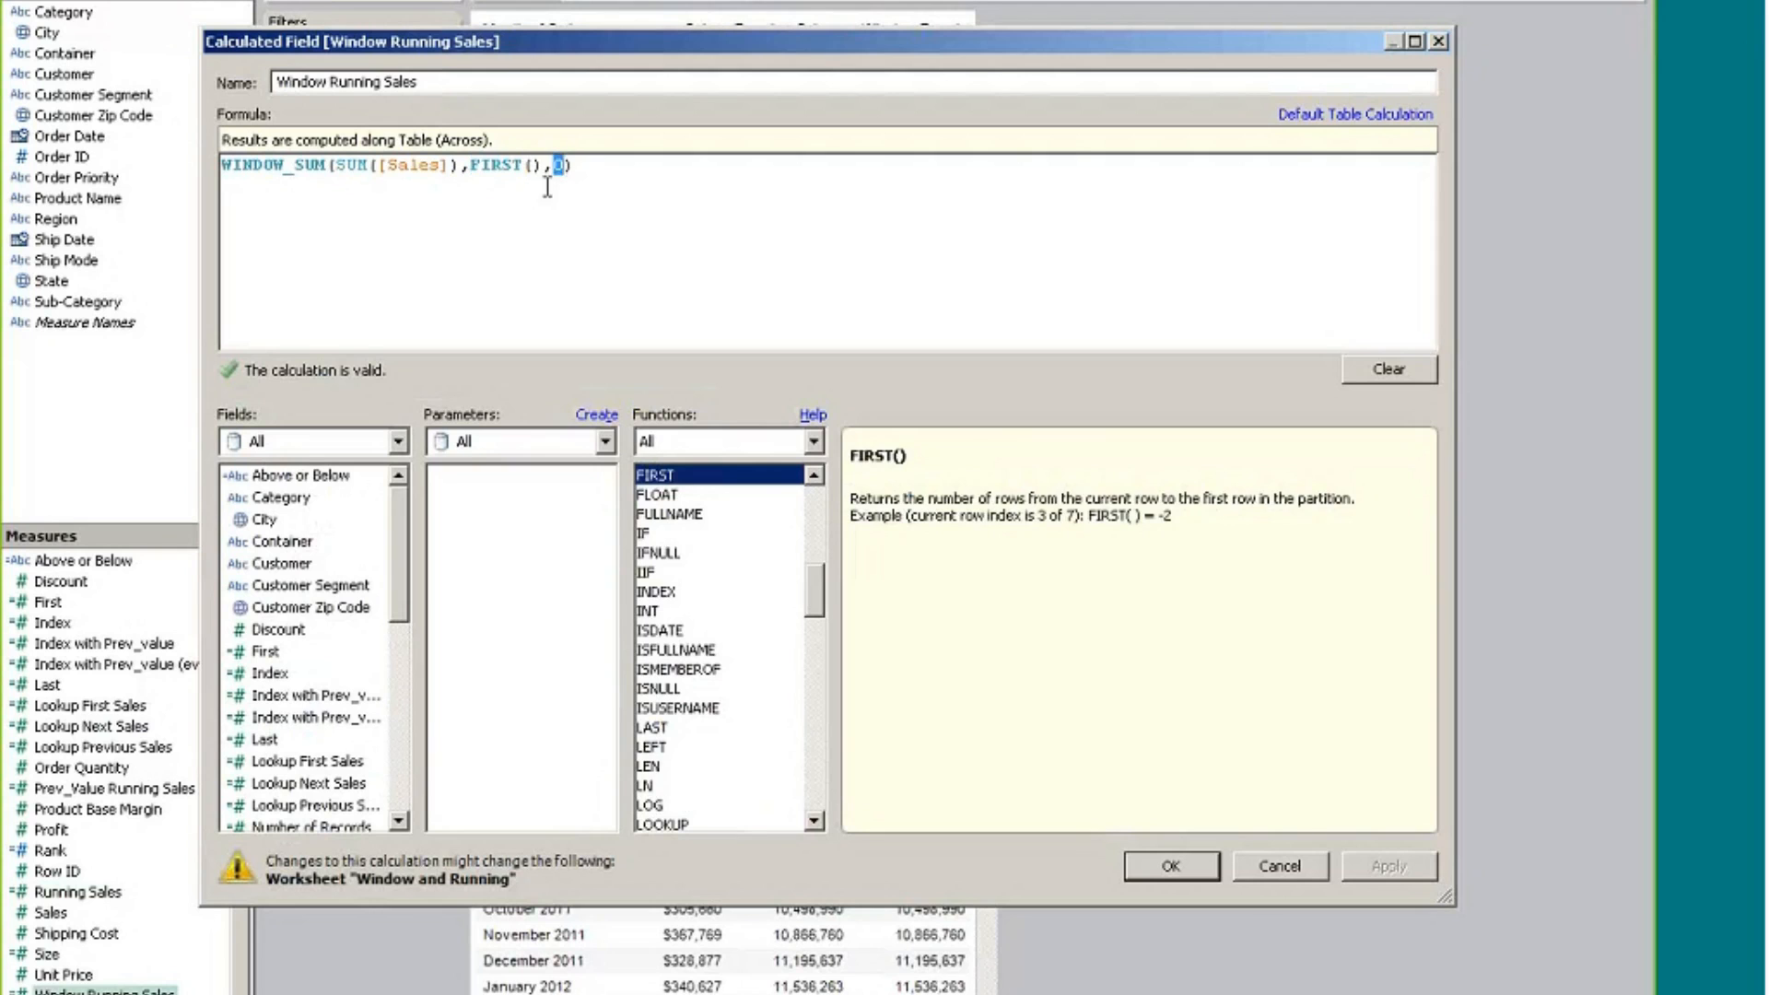
click(558, 166)
drag(555, 43, 747, 90)
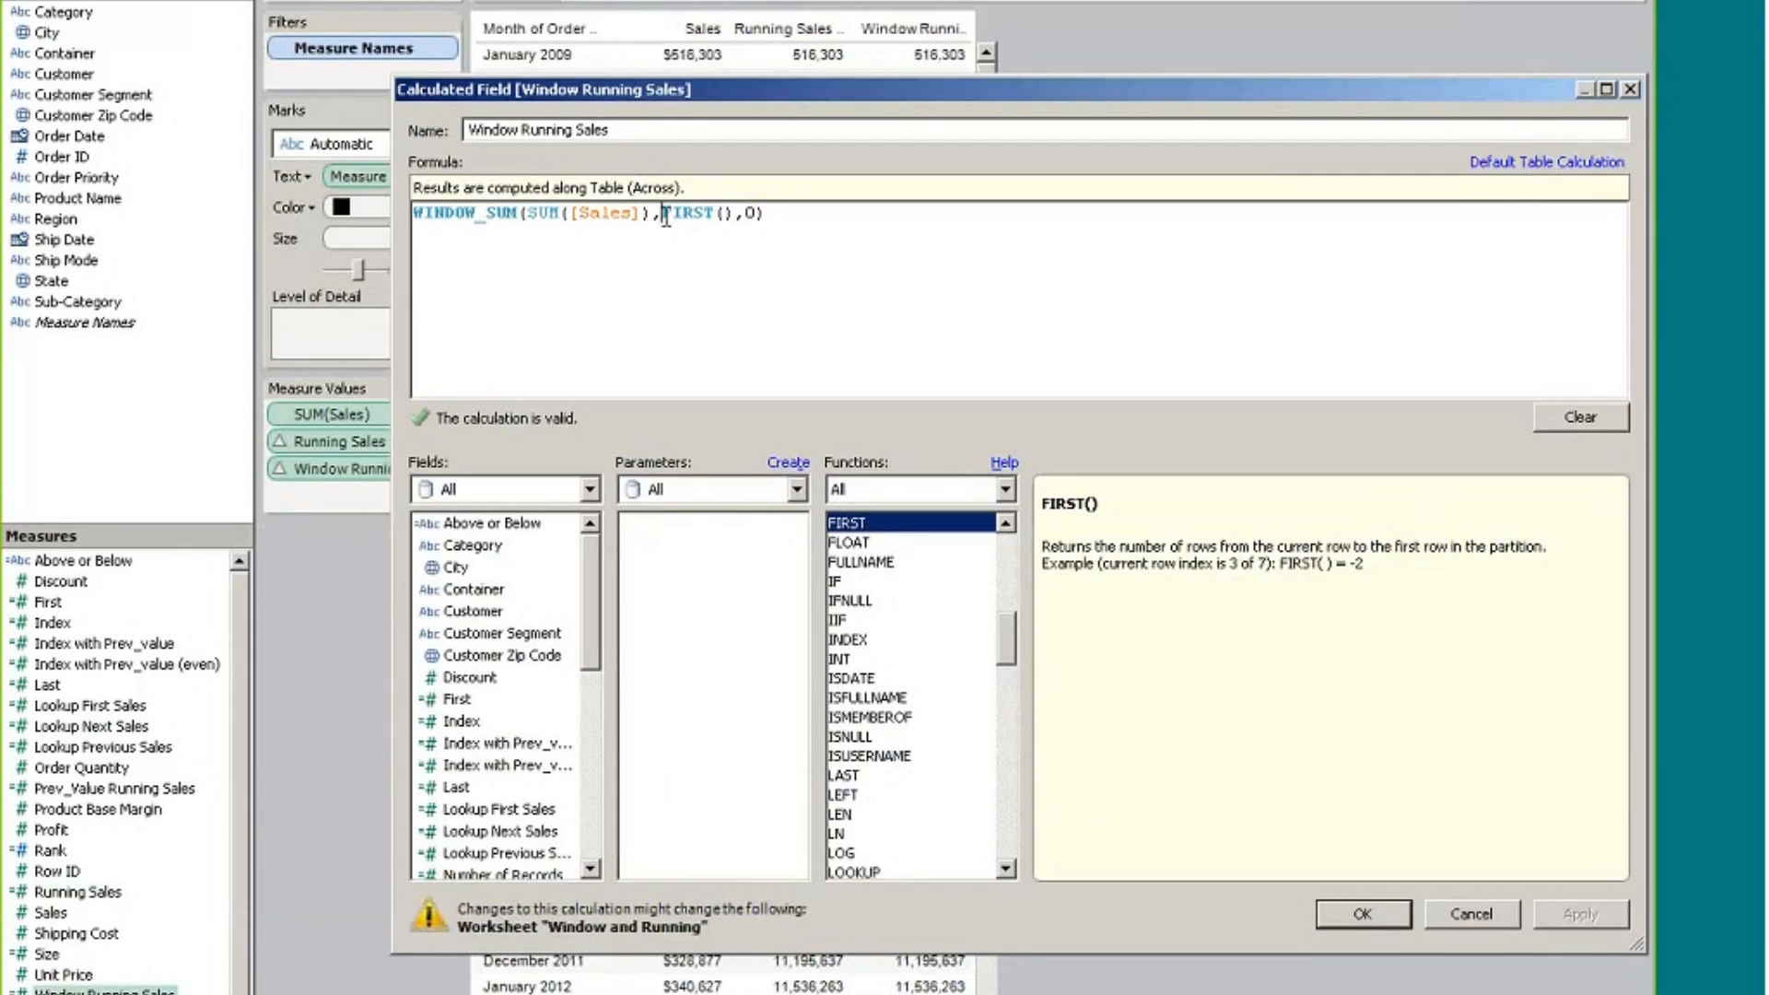
drag(666, 218, 734, 217)
Compare the WINDOW_SUM formula with the monthly table, read the function's description and close the calculation without saving
drag(765, 99, 1318, 88)
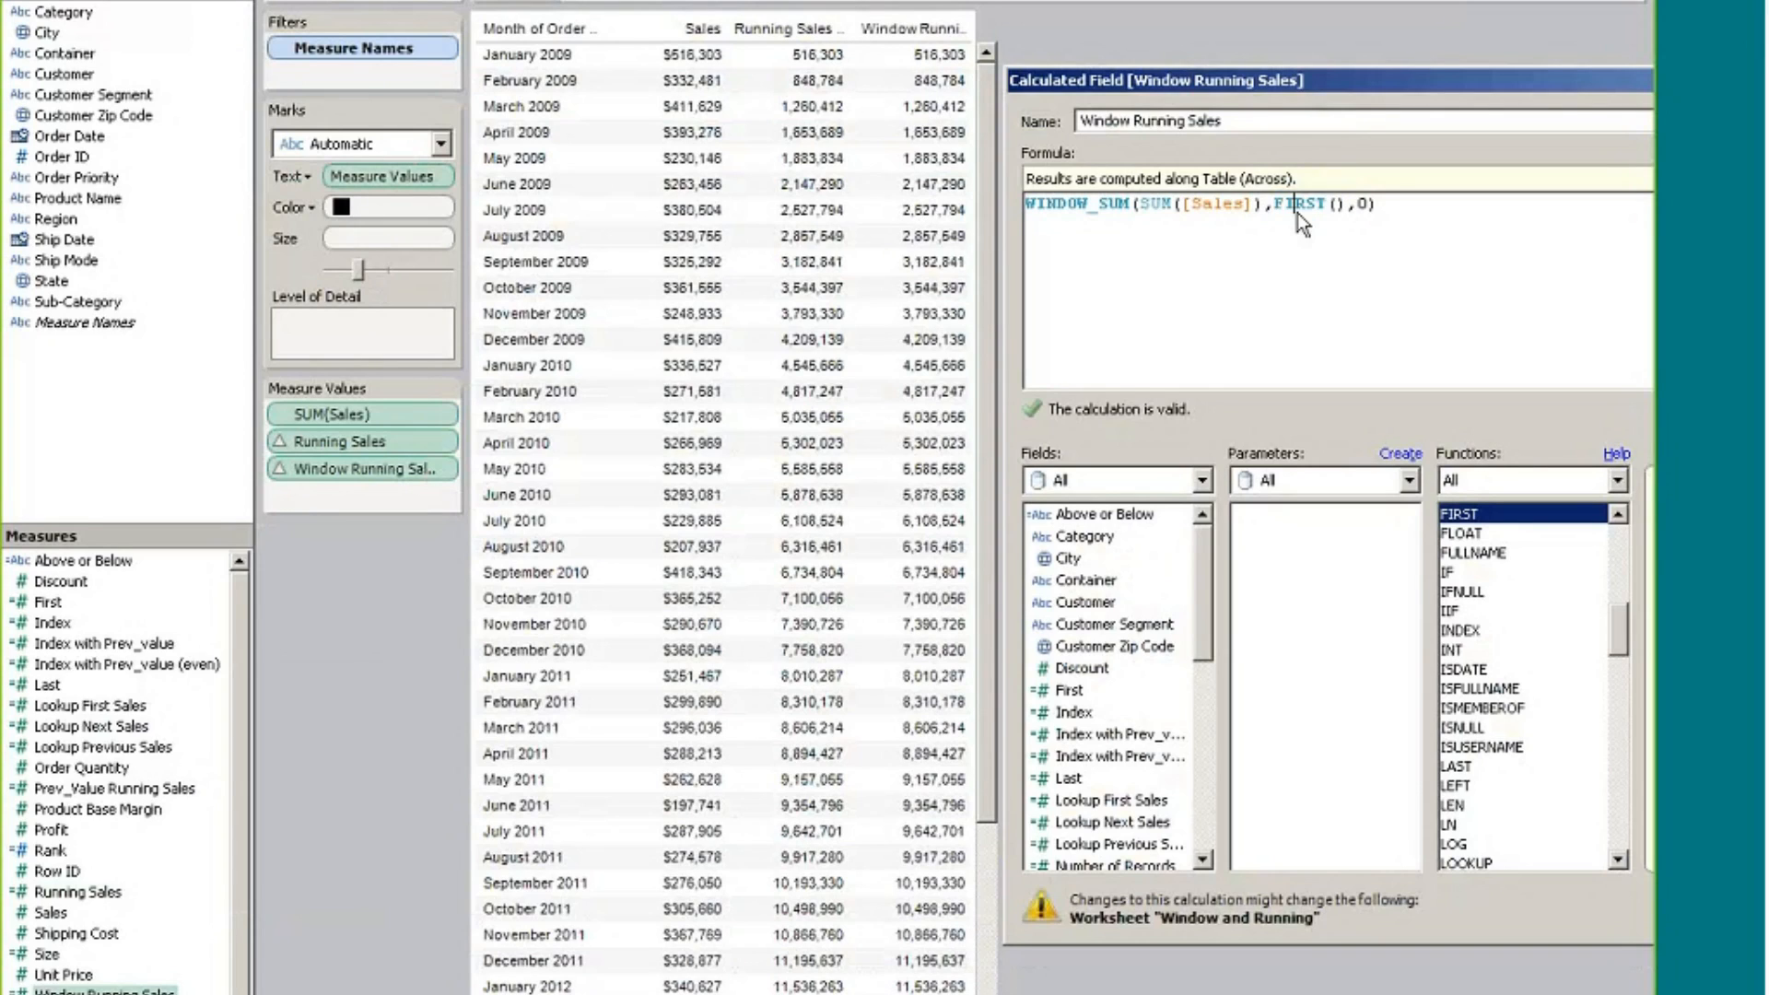
drag(1273, 212, 1346, 210)
click(1372, 202)
text())
drag(1463, 88, 758, 118)
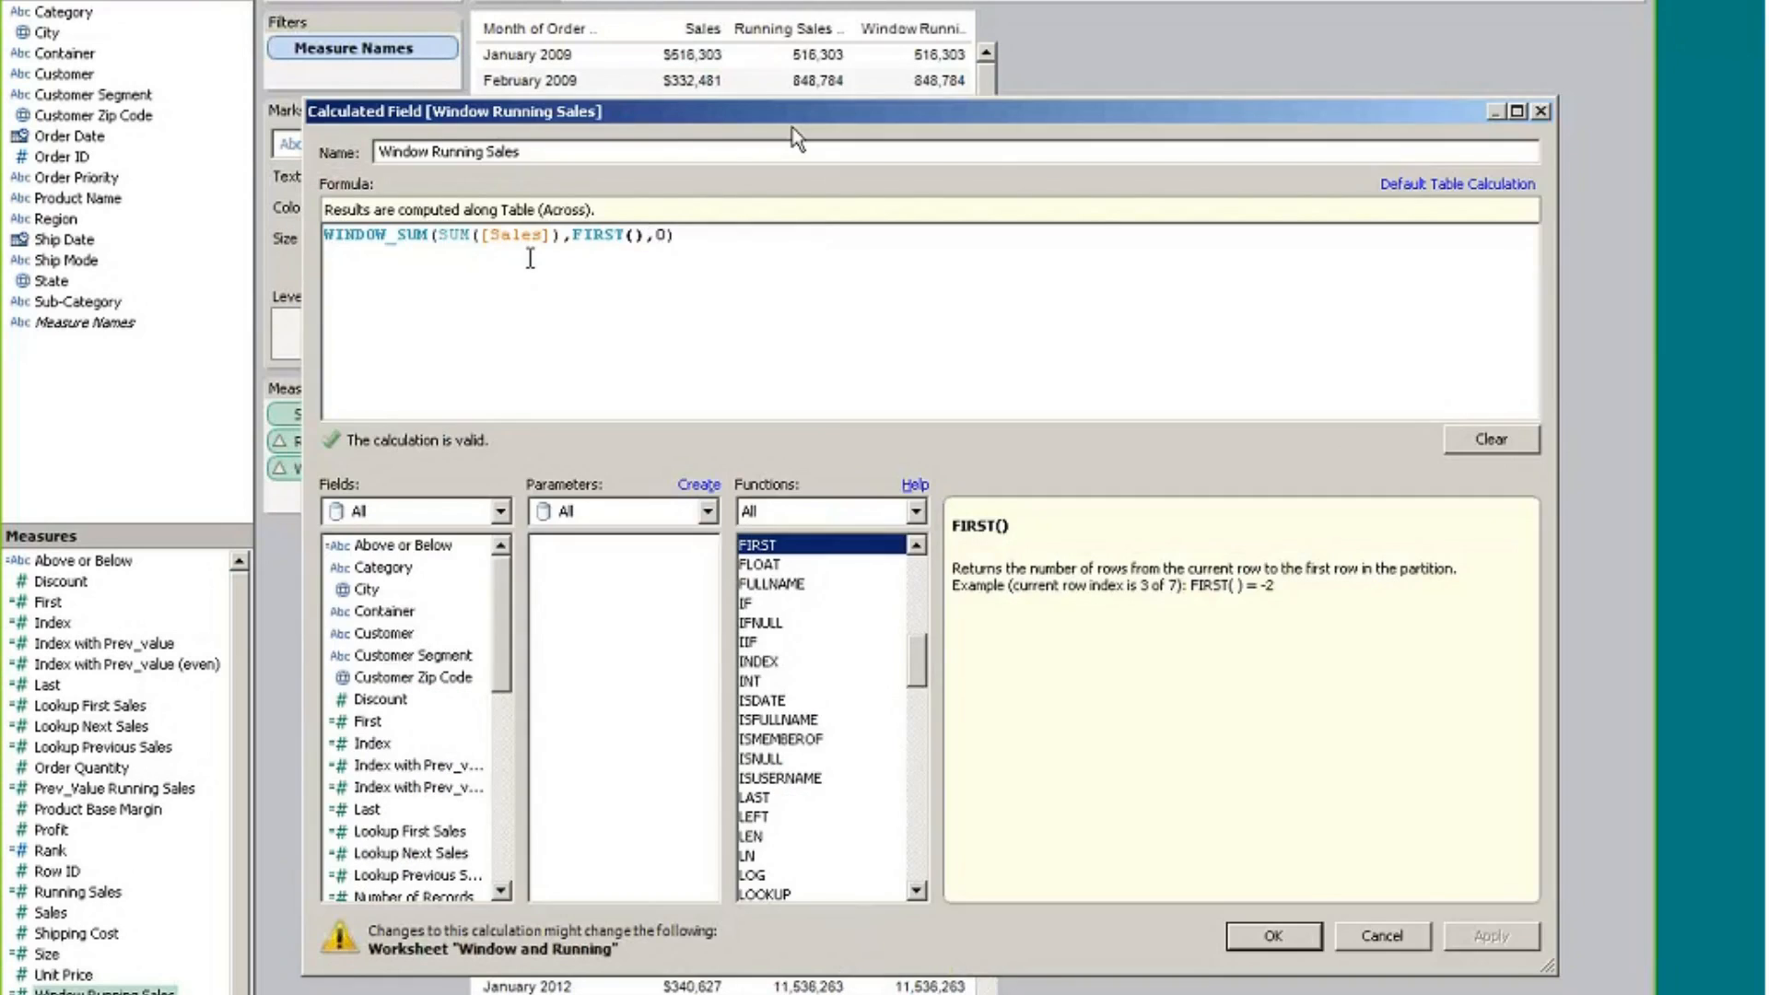
click(714, 238)
click(657, 236)
click(403, 236)
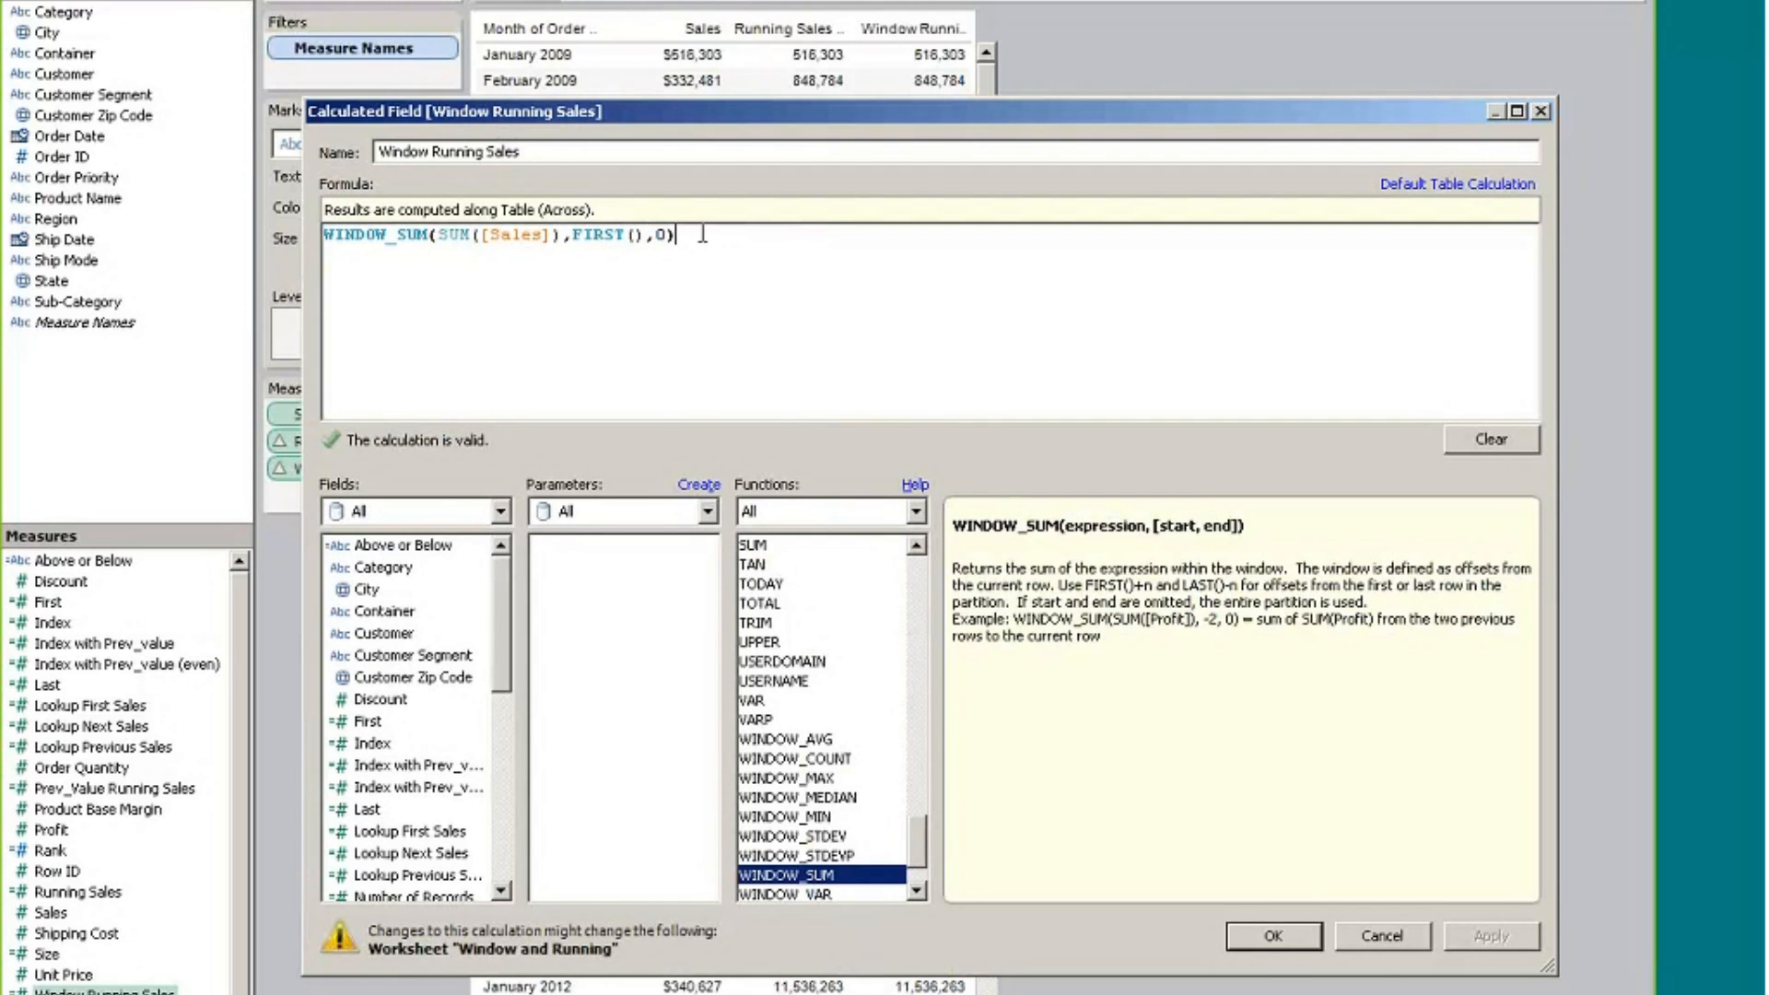
click(1372, 932)
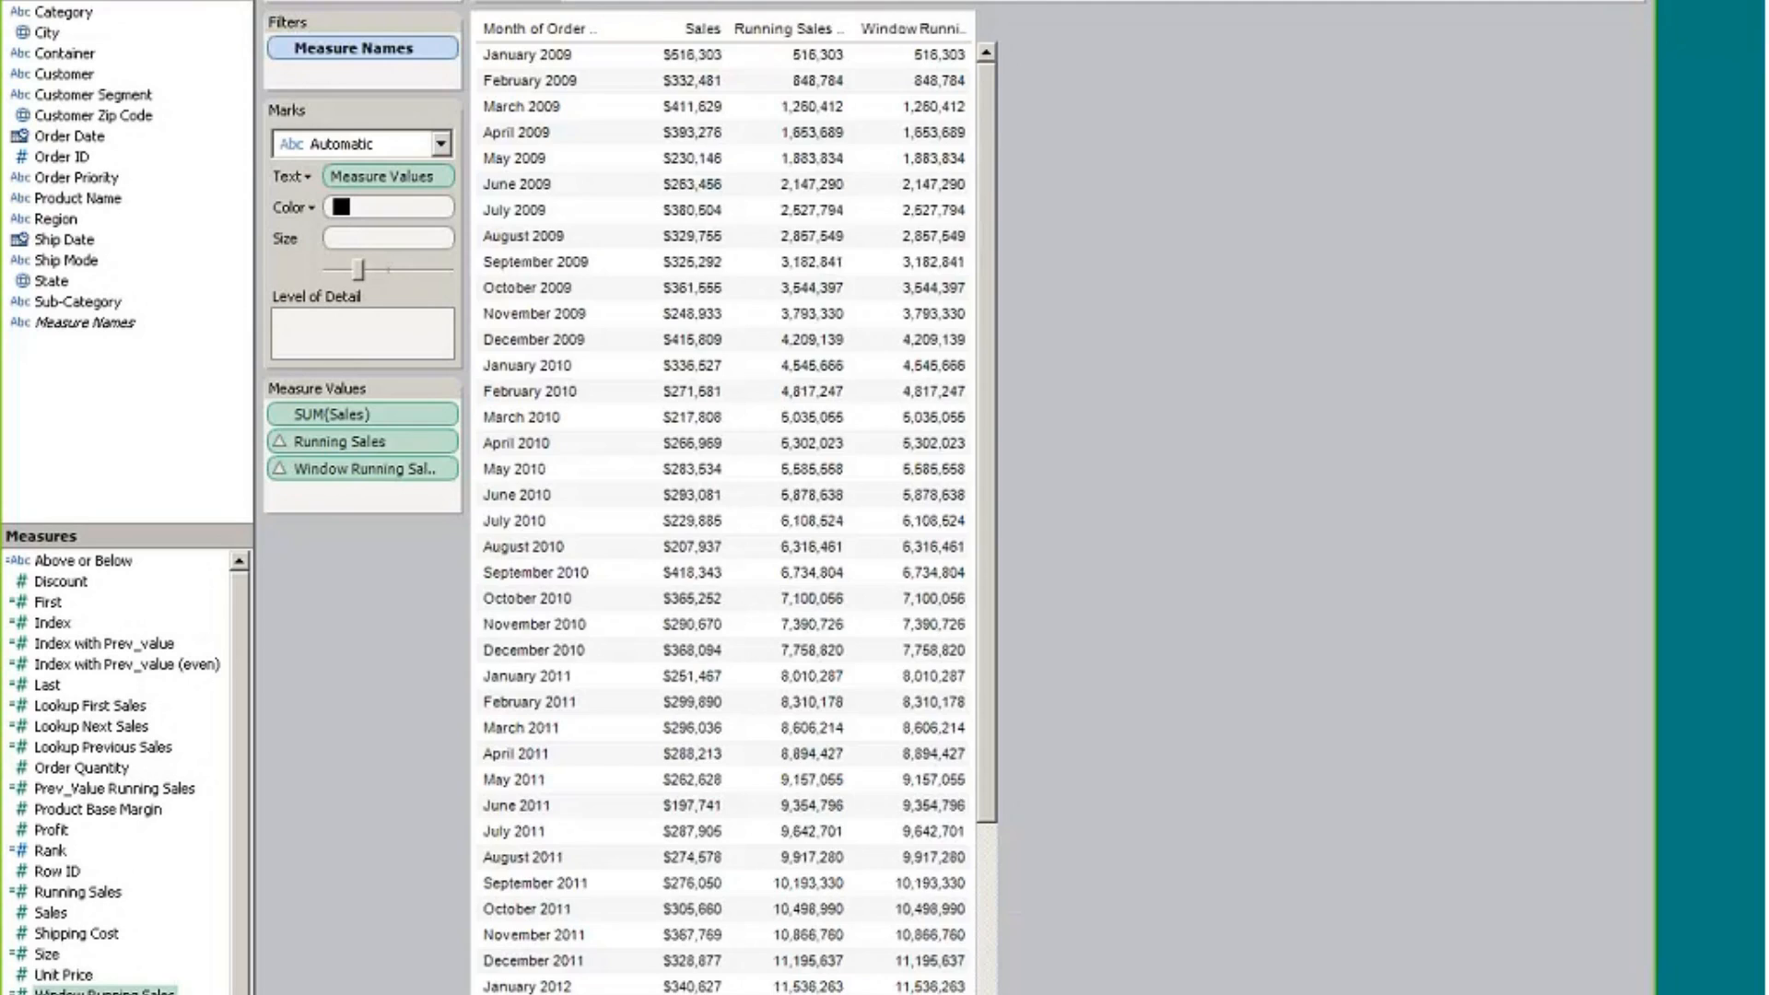
Switch to the Lookup worksheet and examine the Lookup First Sales formula against its table column, closing it without changes
click(976, 993)
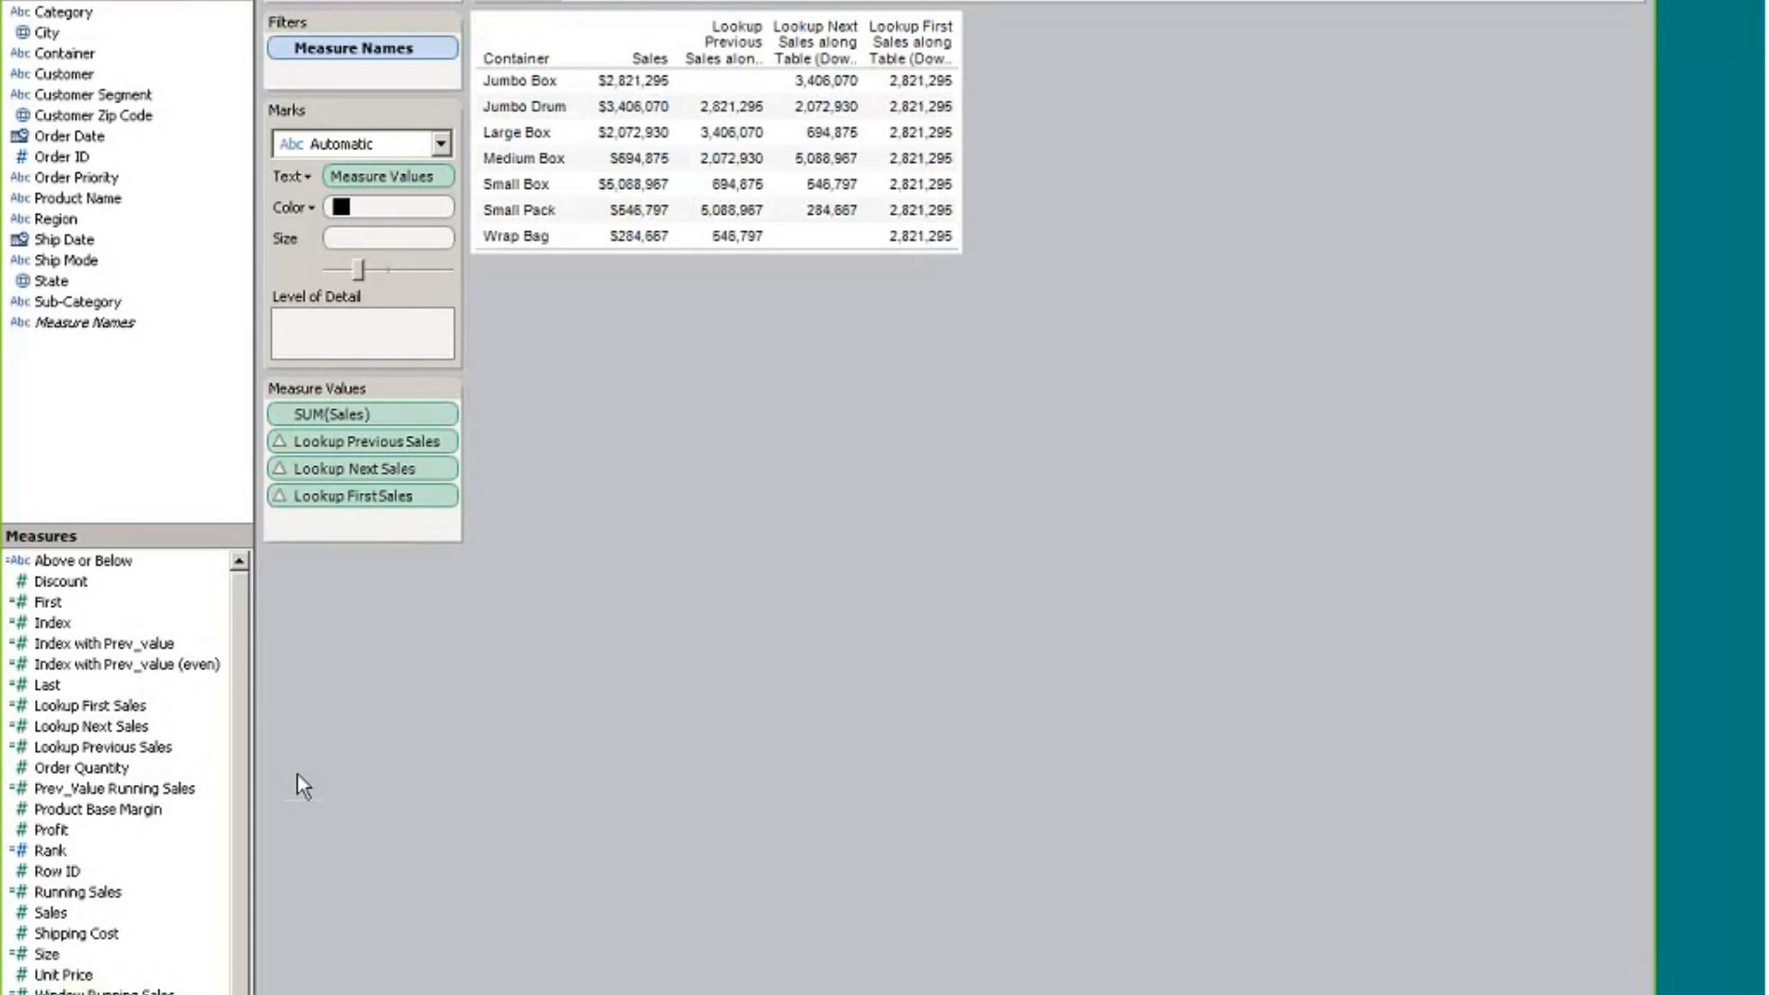
right_click(97, 706)
click(153, 438)
drag(461, 44, 925, 296)
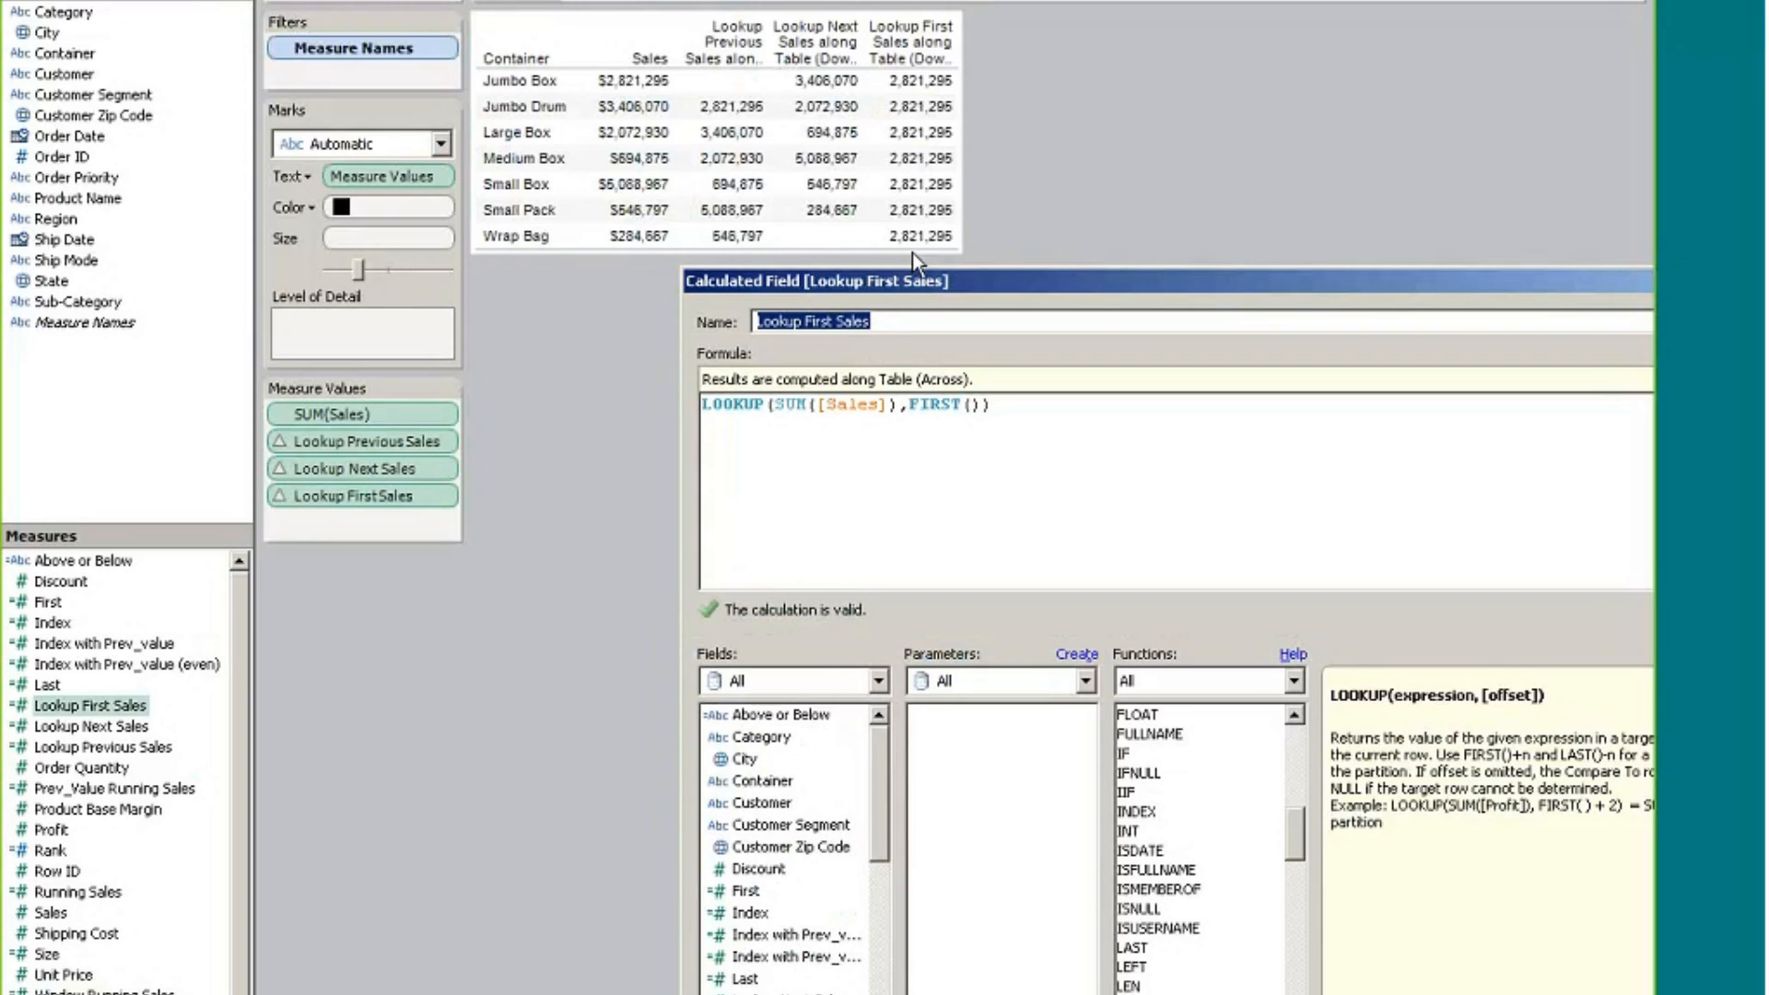
drag(1165, 284, 718, 103)
click(1358, 892)
Open the Lookup Next Sales calculation, compare its offset of 1 with the table column and close it
right_click(78, 728)
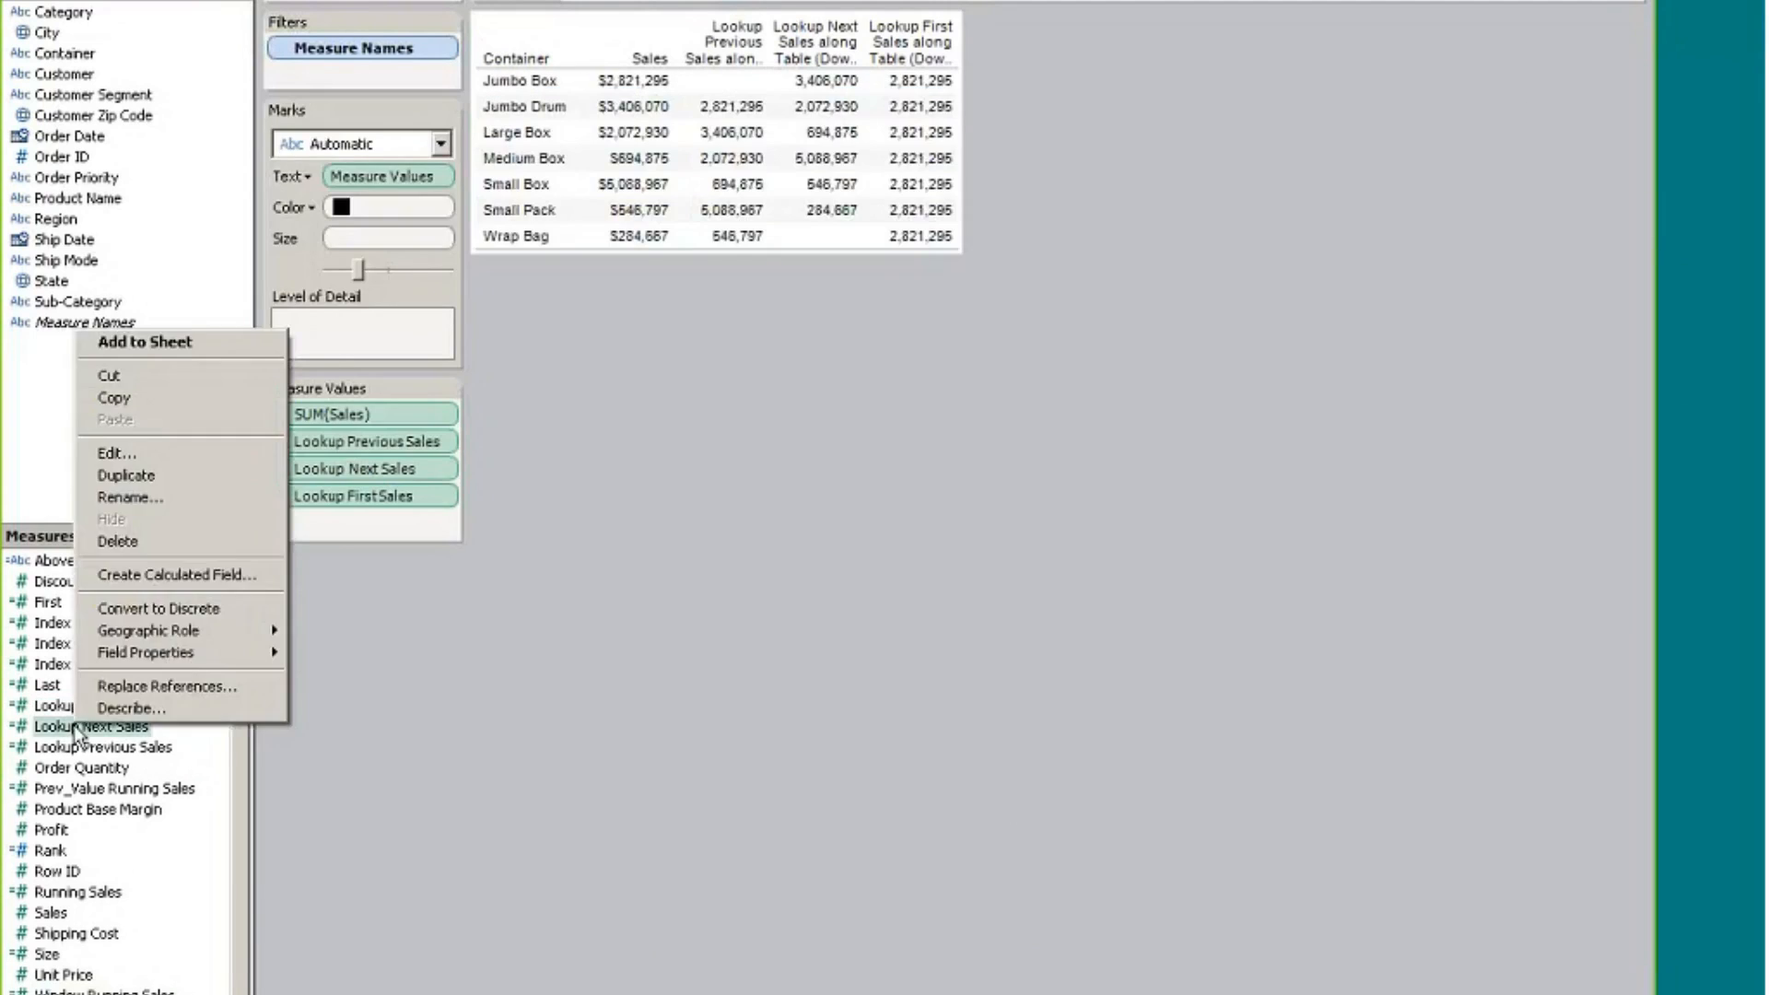
click(116, 453)
drag(470, 42, 964, 282)
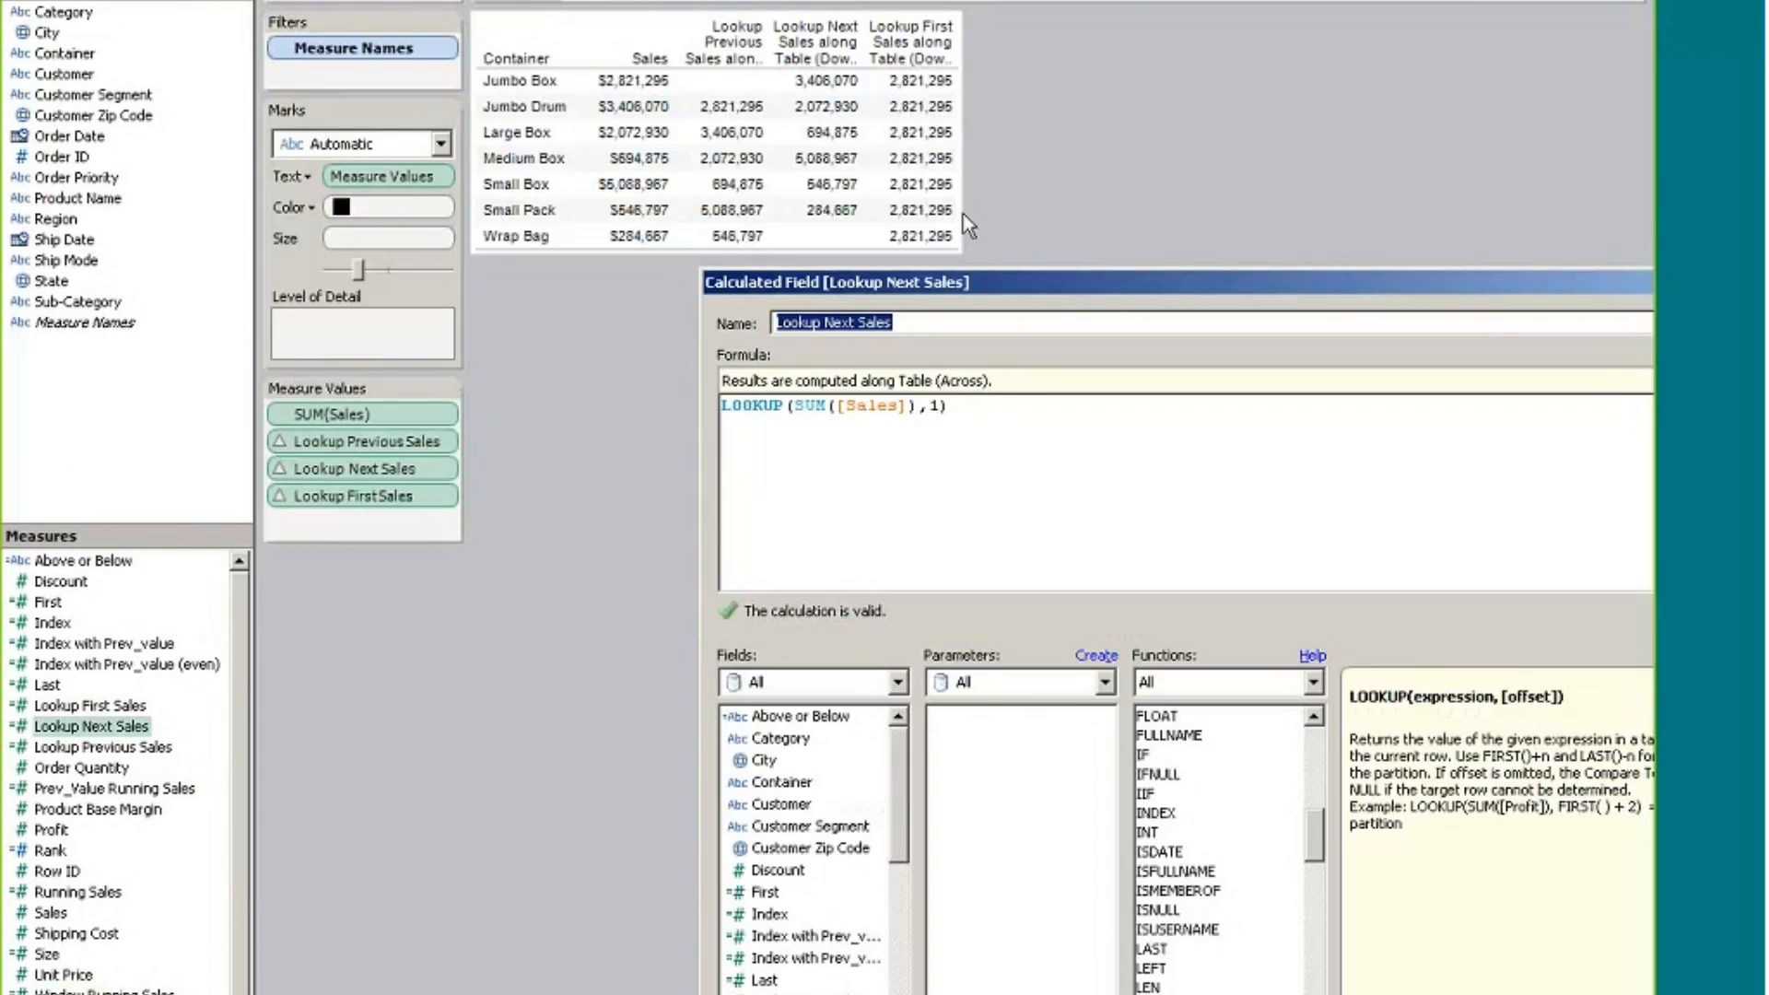
double_click(935, 405)
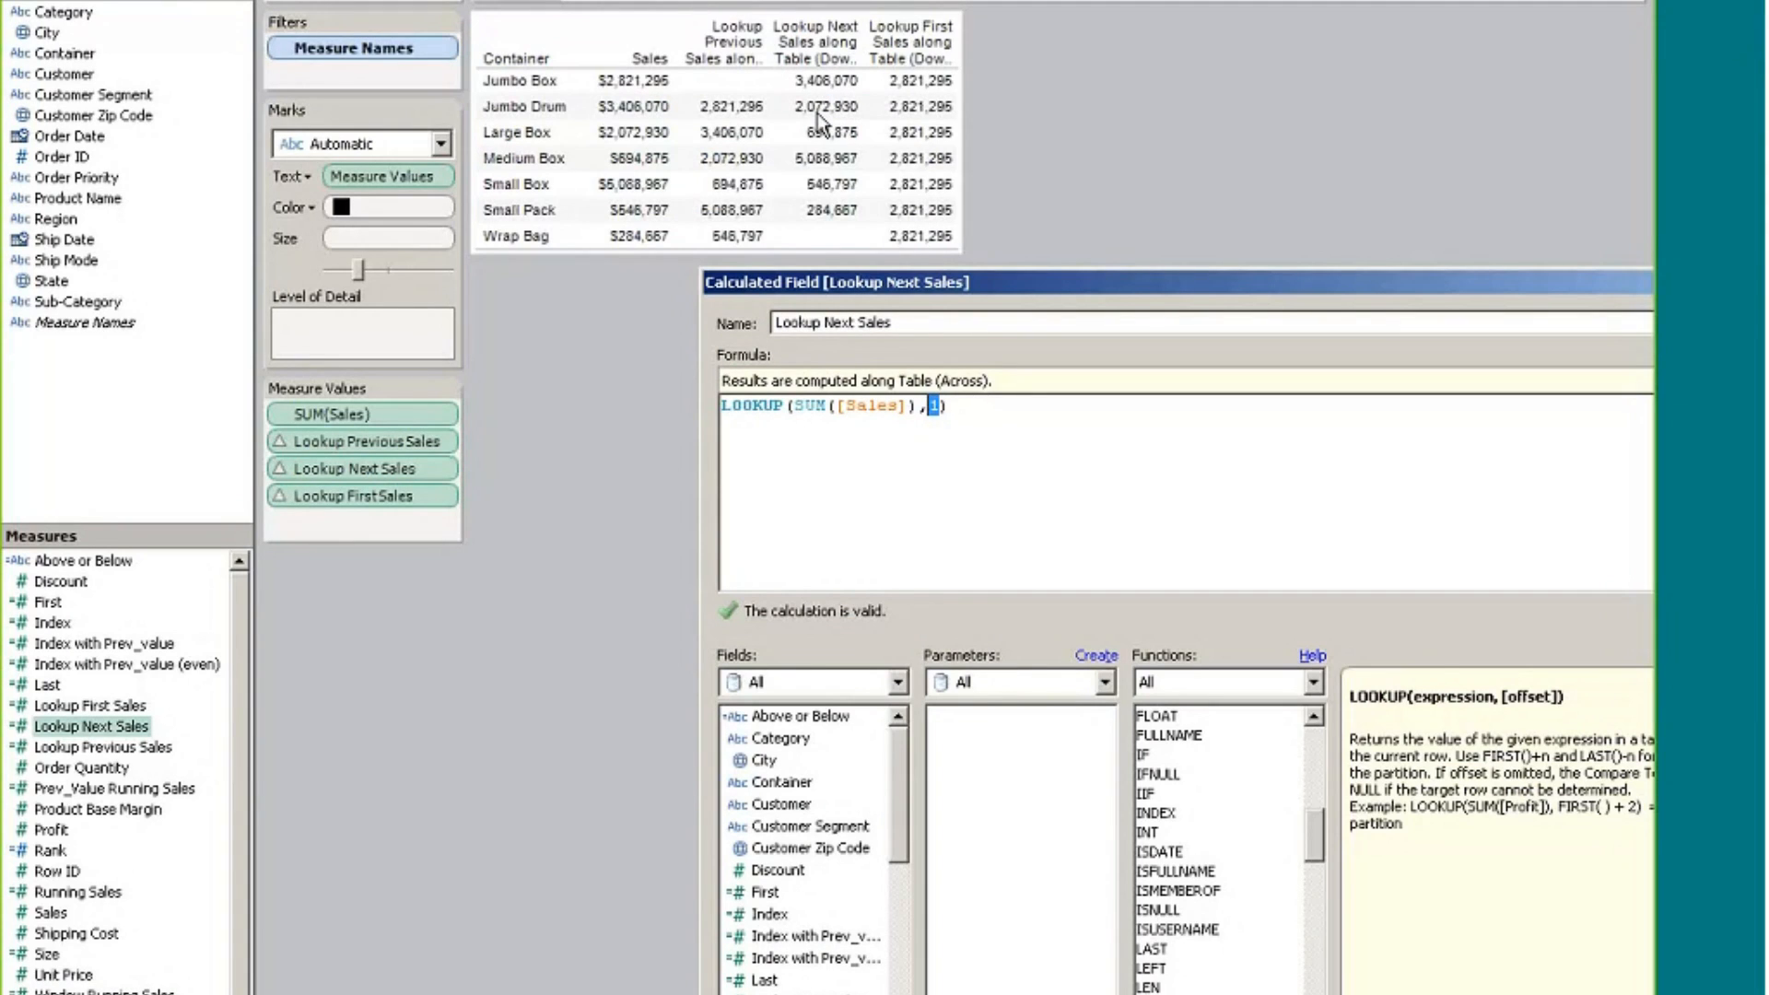
drag(1135, 279, 778, 175)
key(Return)
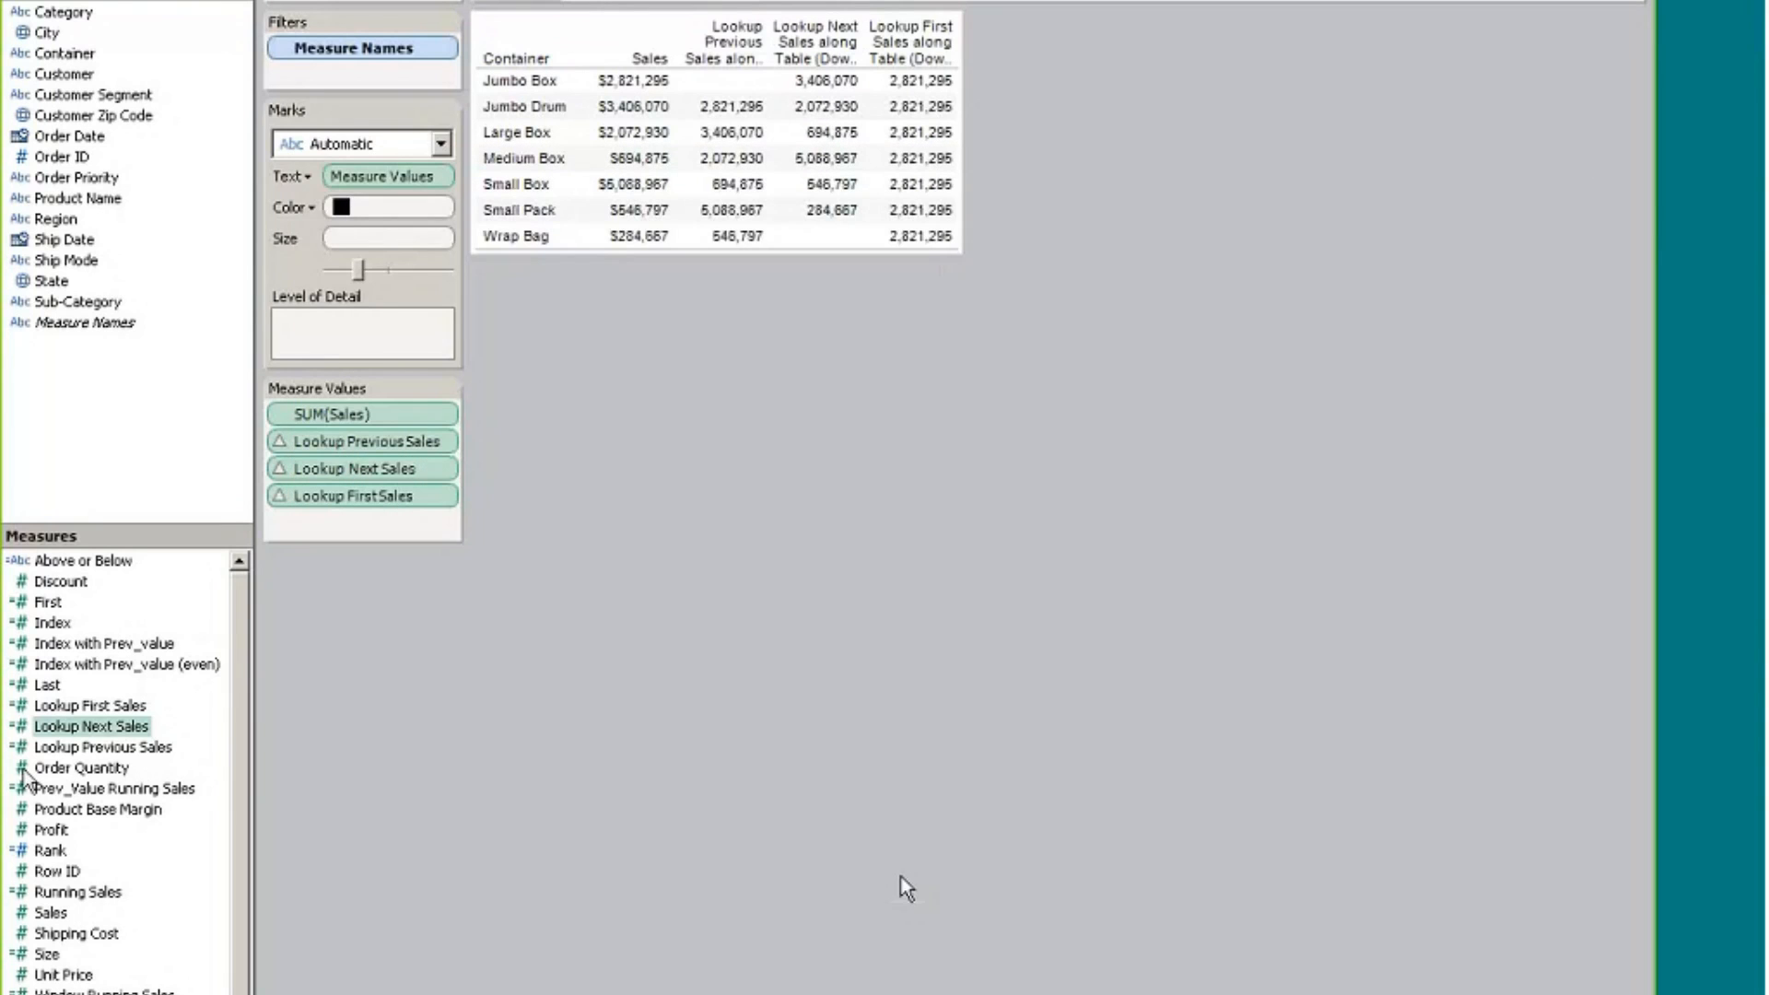
Open the Lookup Previous Sales calculation, compare its offset of -1 with the table column and close it without changes
right_click(134, 748)
click(152, 472)
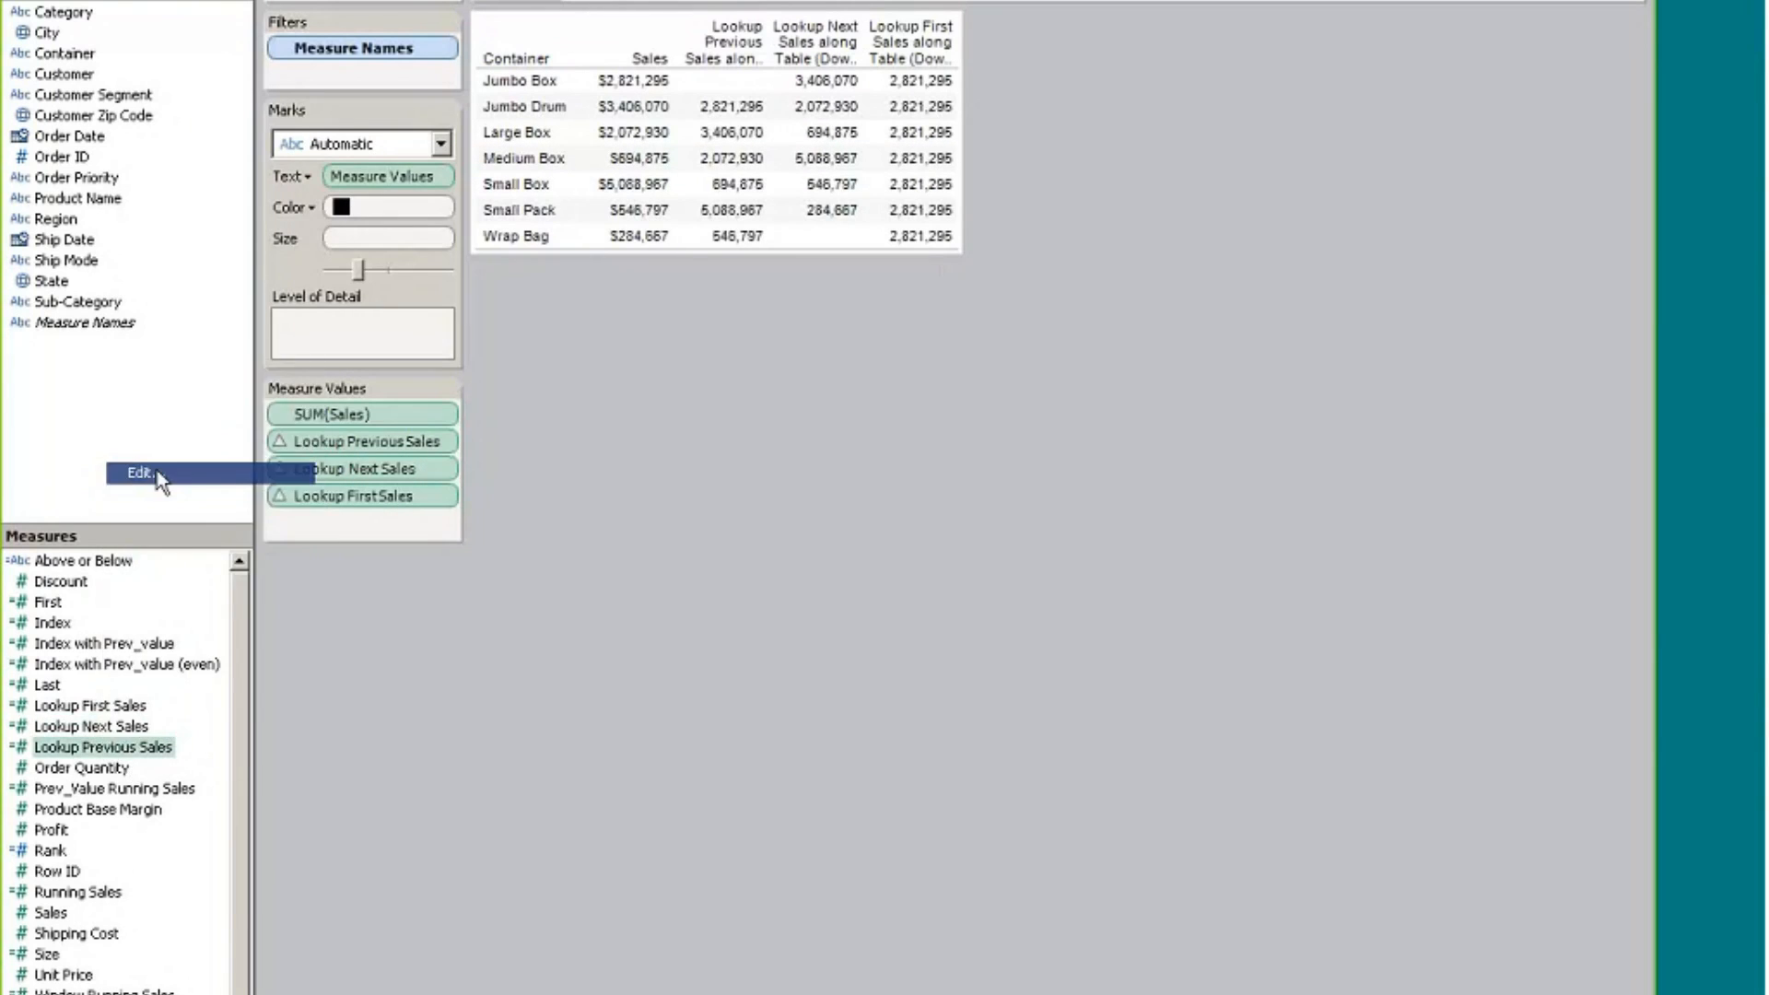
drag(442, 165, 453, 165)
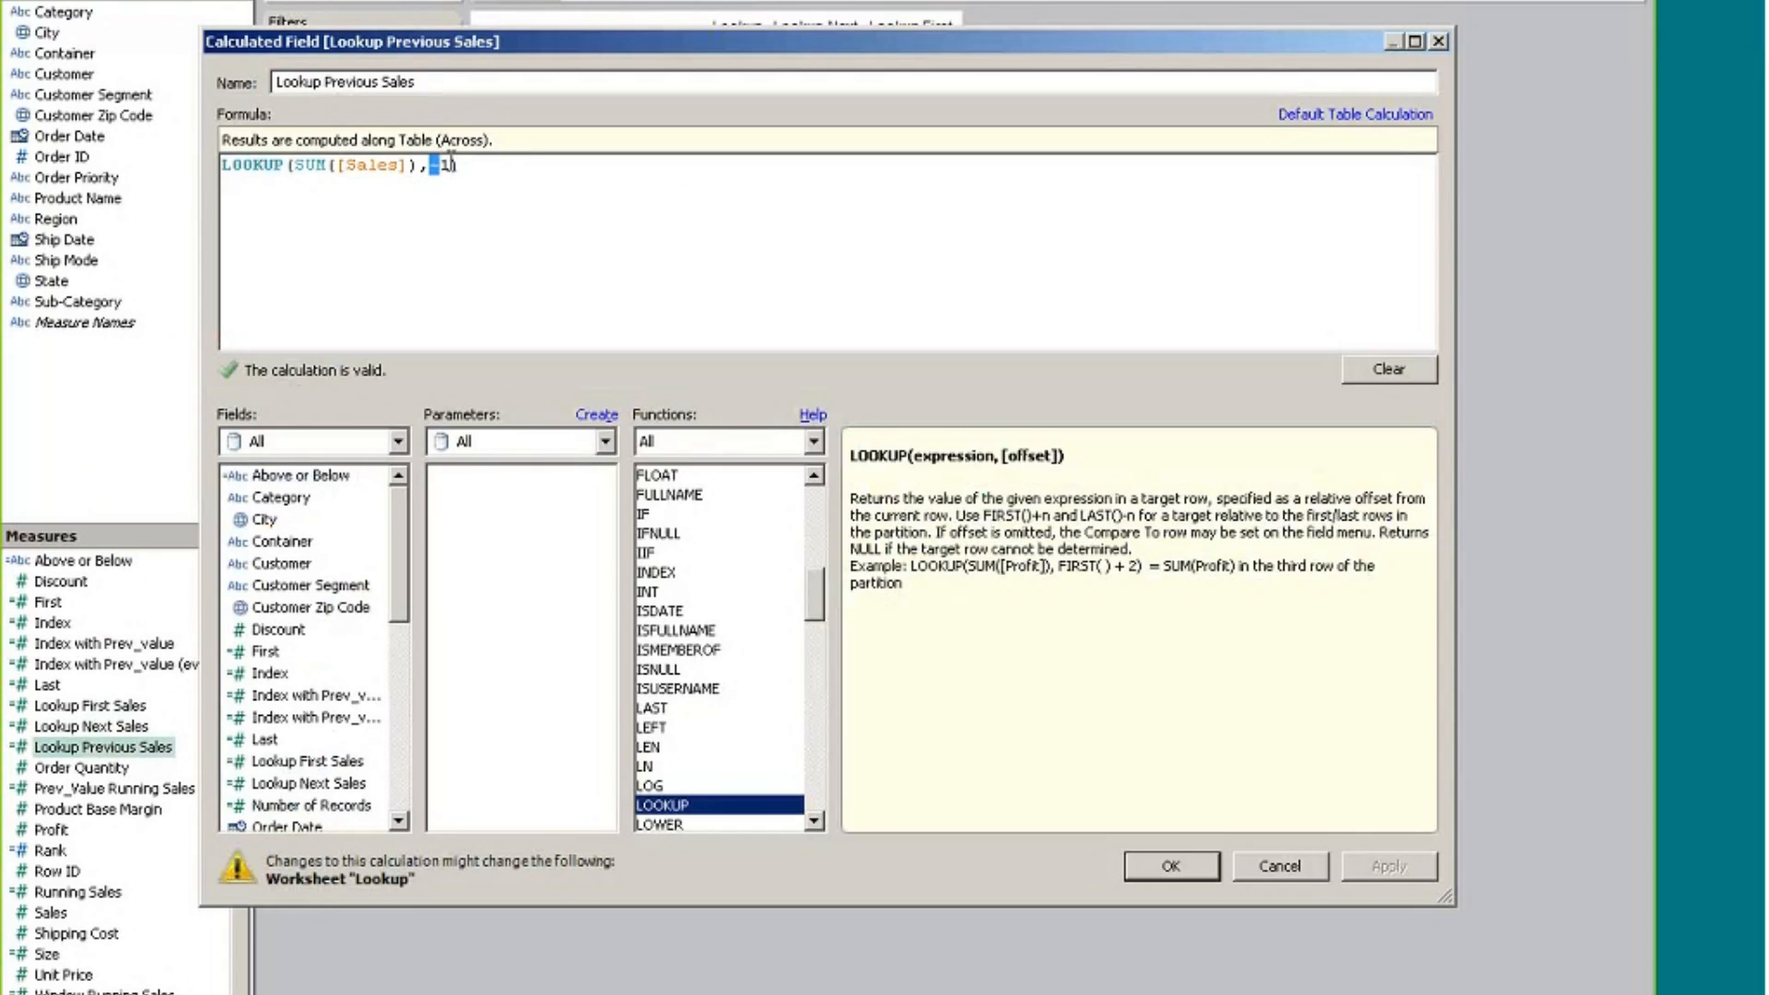
drag(509, 42, 691, 251)
click(637, 373)
text())
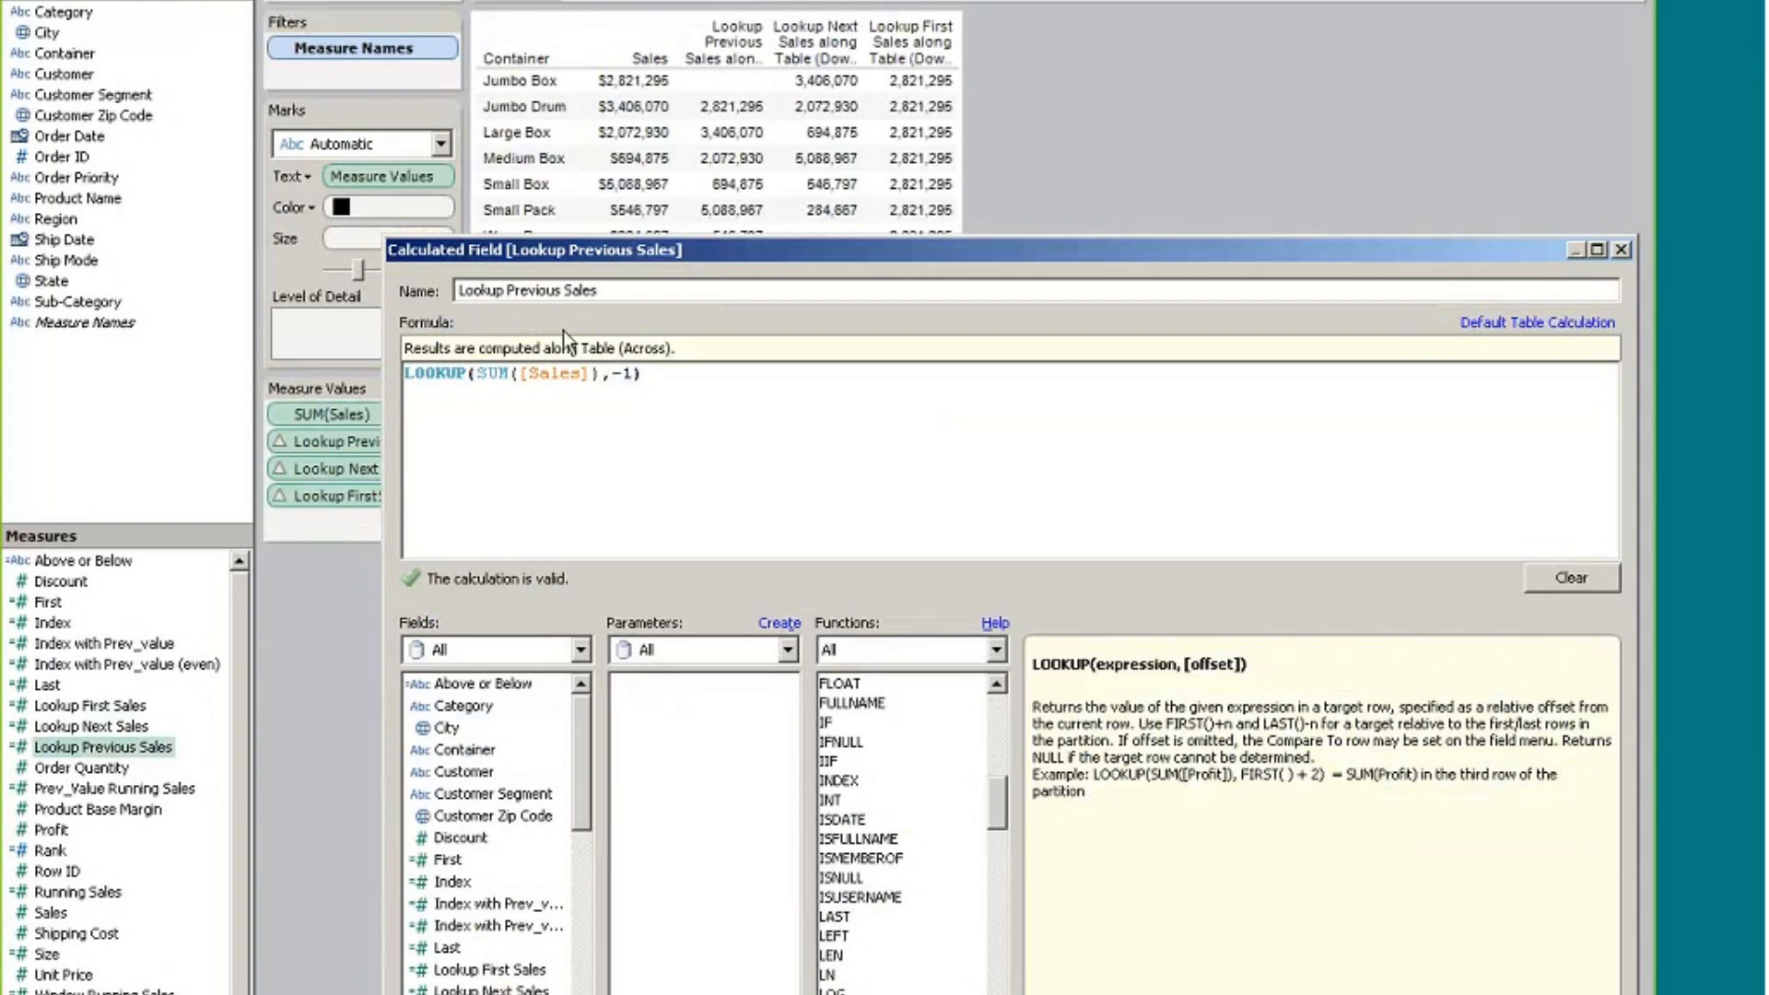
drag(1195, 252, 891, 81)
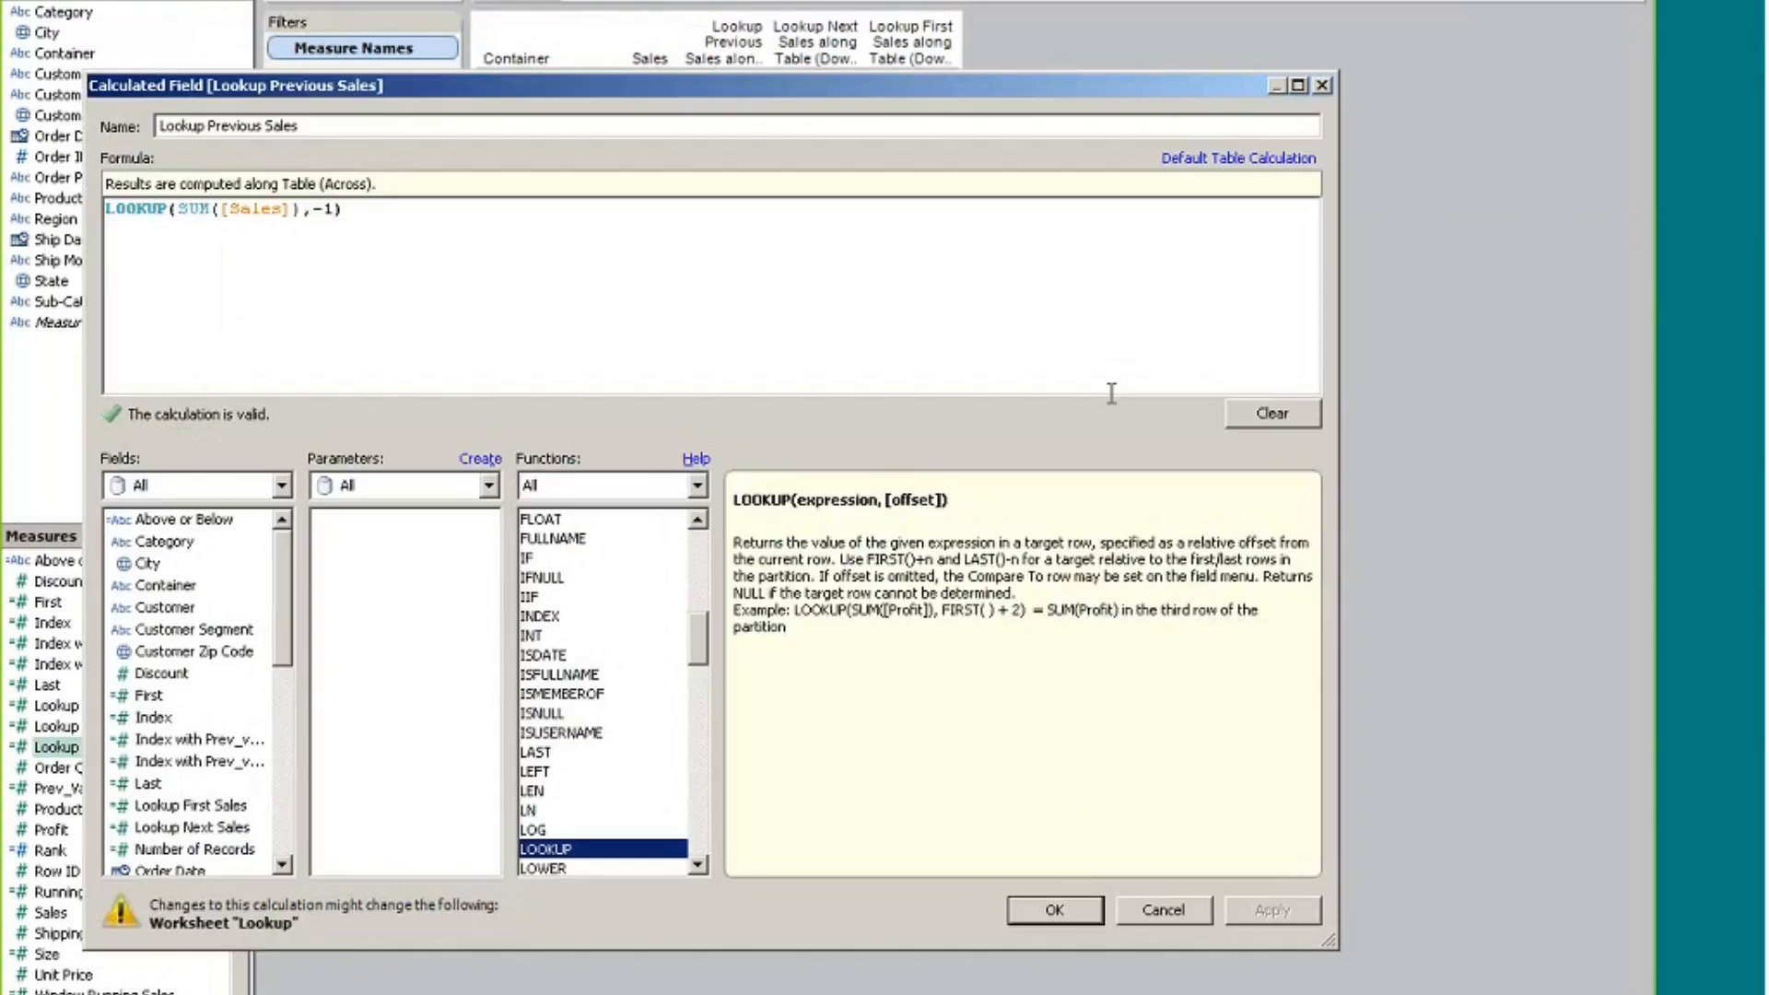
click(1182, 914)
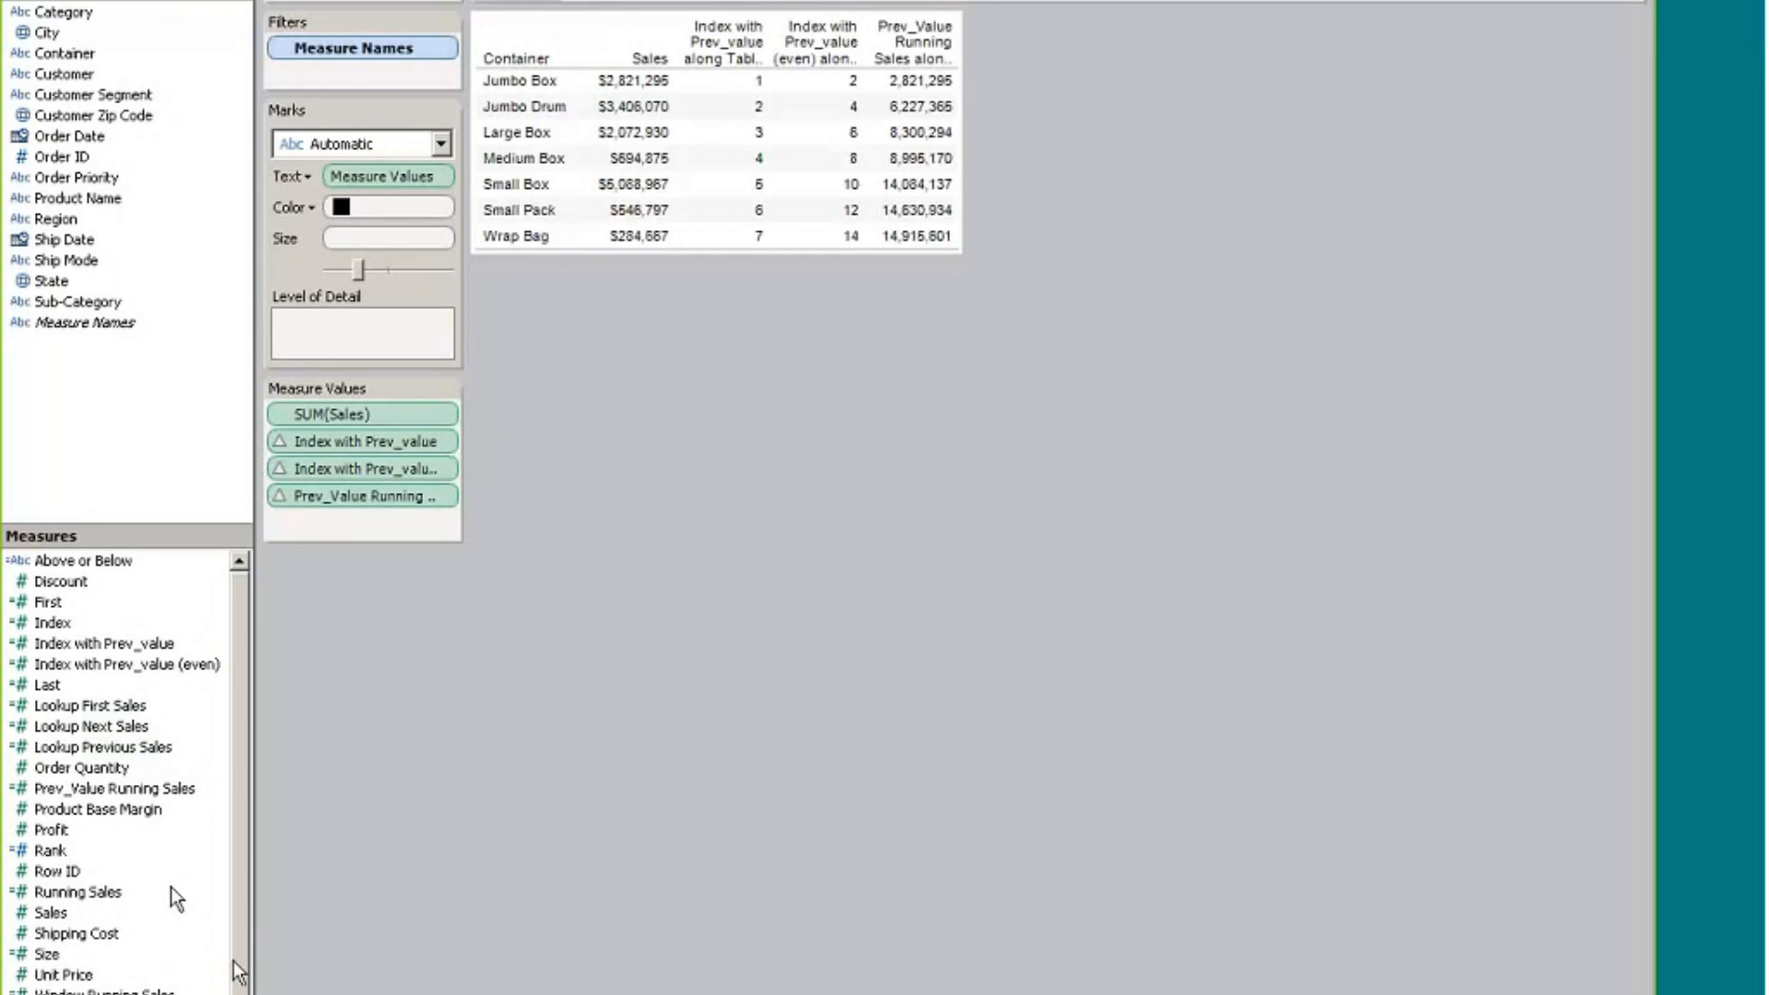
On the Previous Value worksheet, open the Index with Prev_value calculation and place its editor beside the Container table
right_click(131, 645)
click(681, 379)
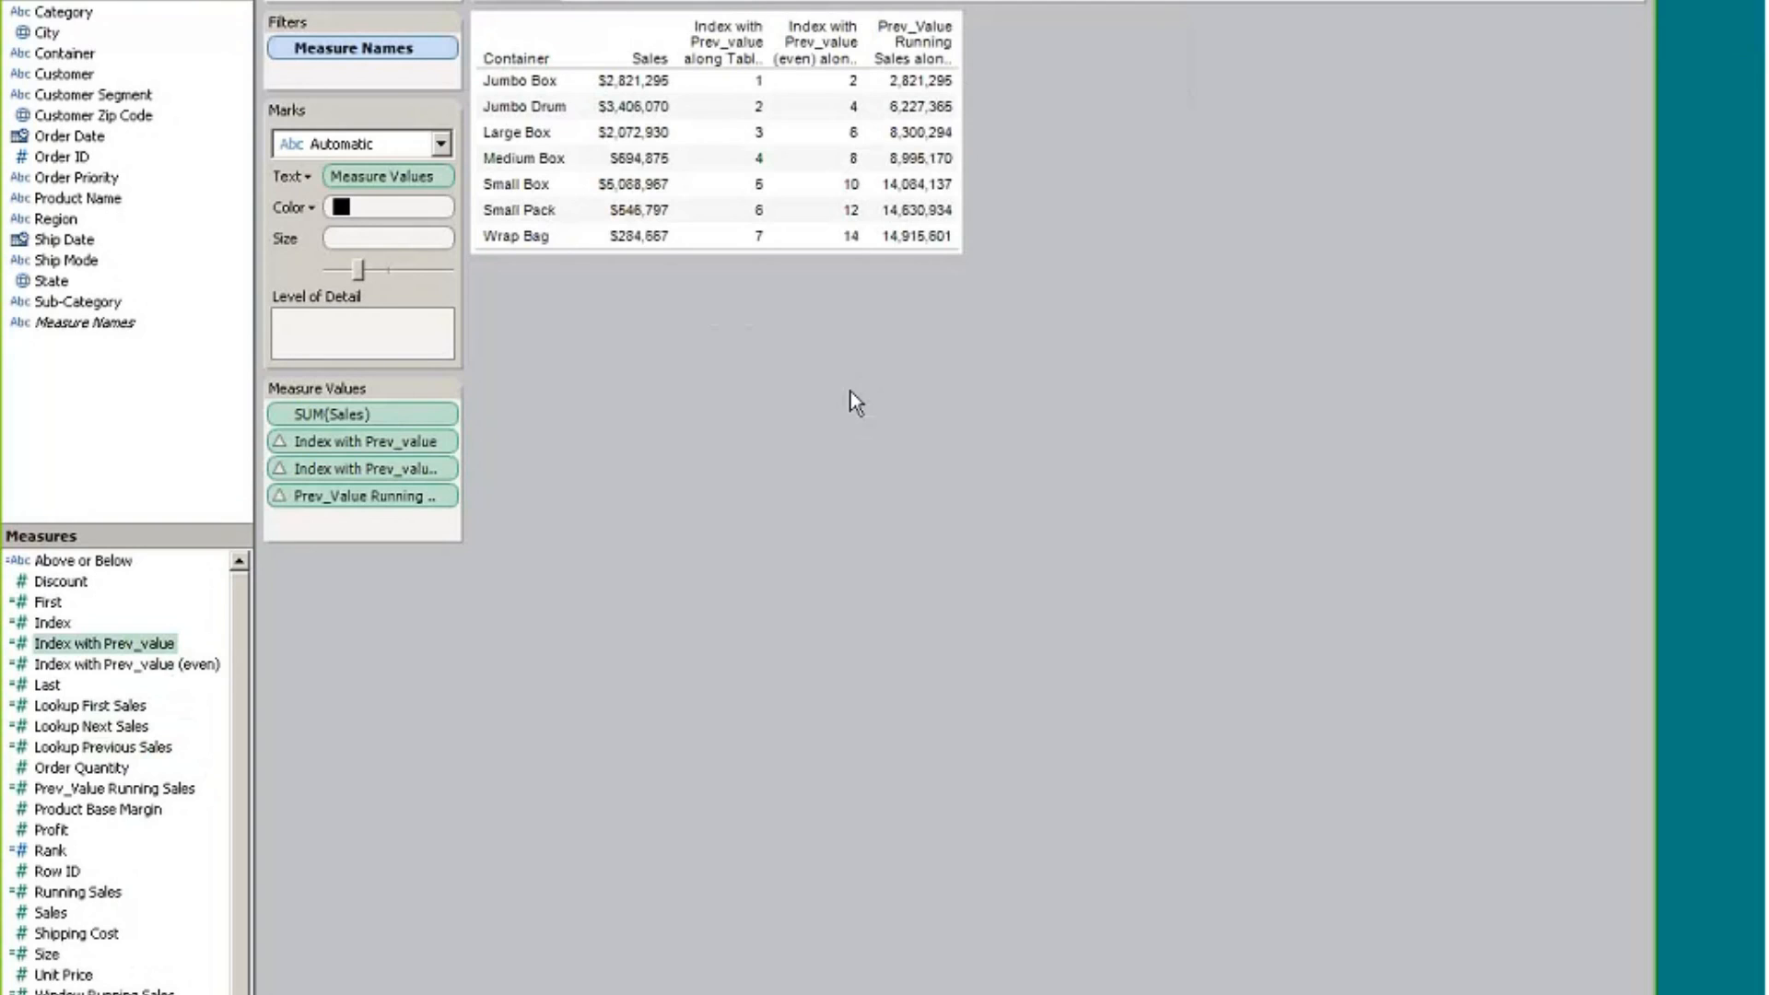
right_click(158, 658)
click(218, 776)
drag(490, 42, 1088, 23)
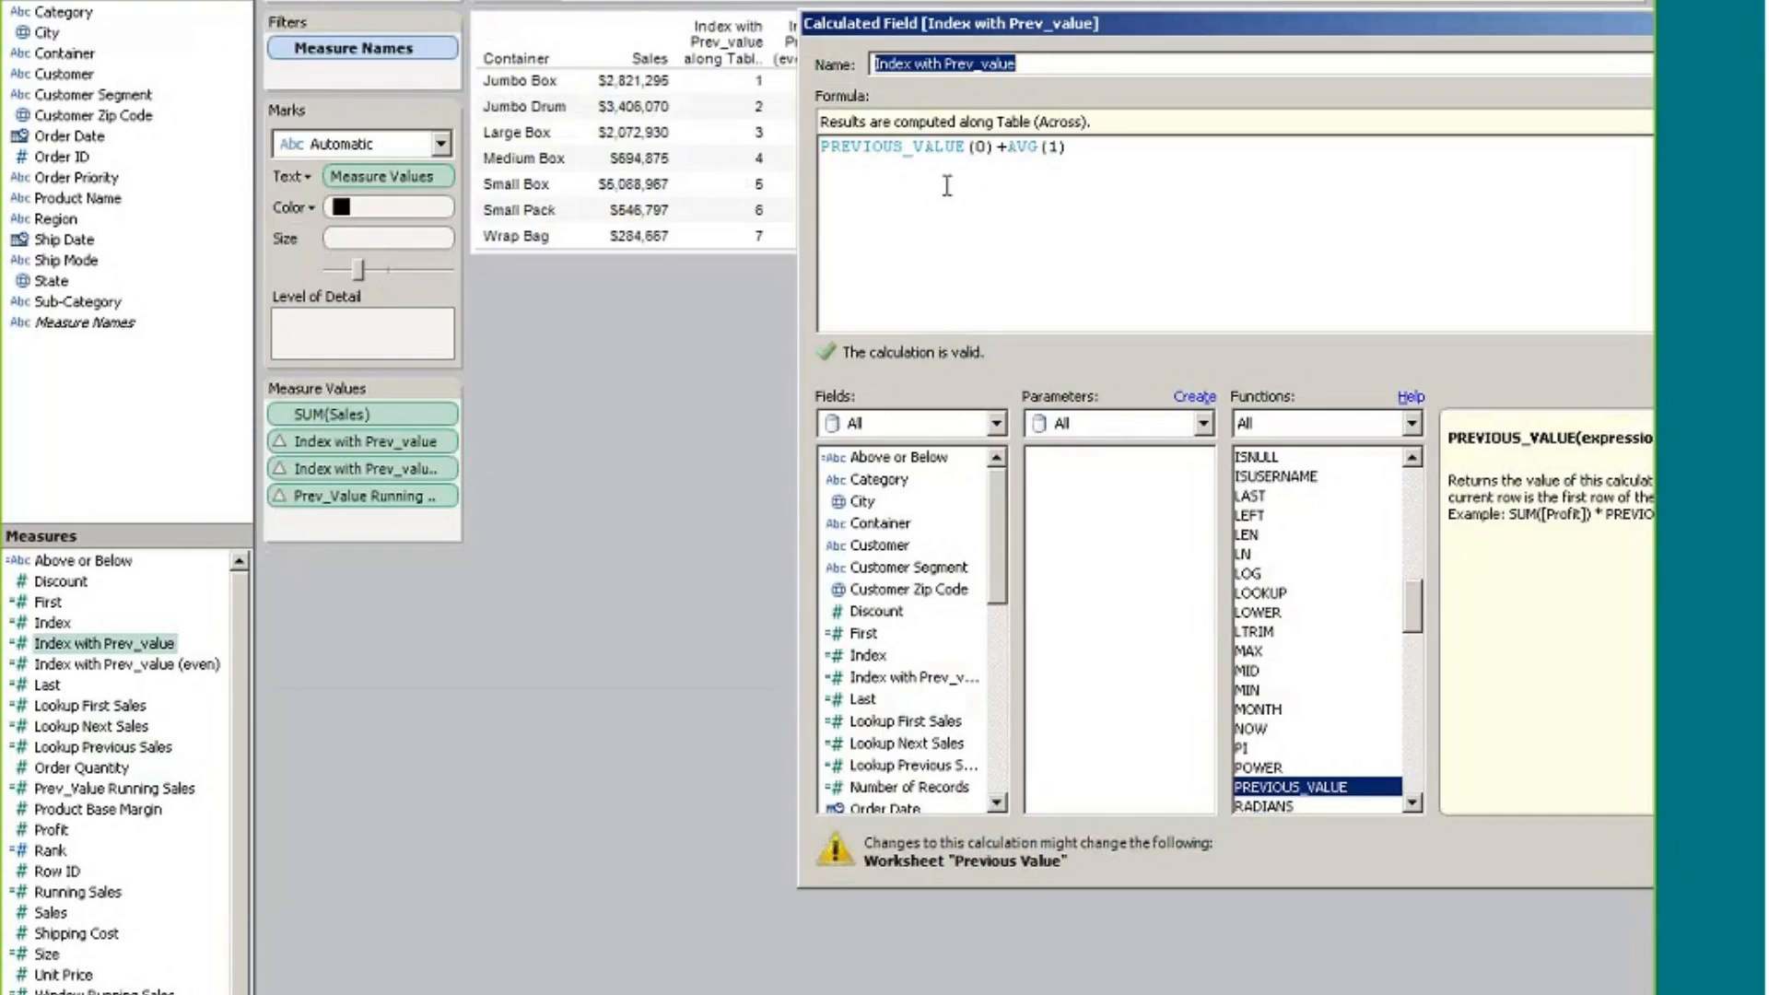
Examine the PREVIOUS_VALUE(0) and AVG(1) parts of the Index with Prev_value formula, and close the calculation without saving
drag(995, 148, 790, 148)
click(984, 147)
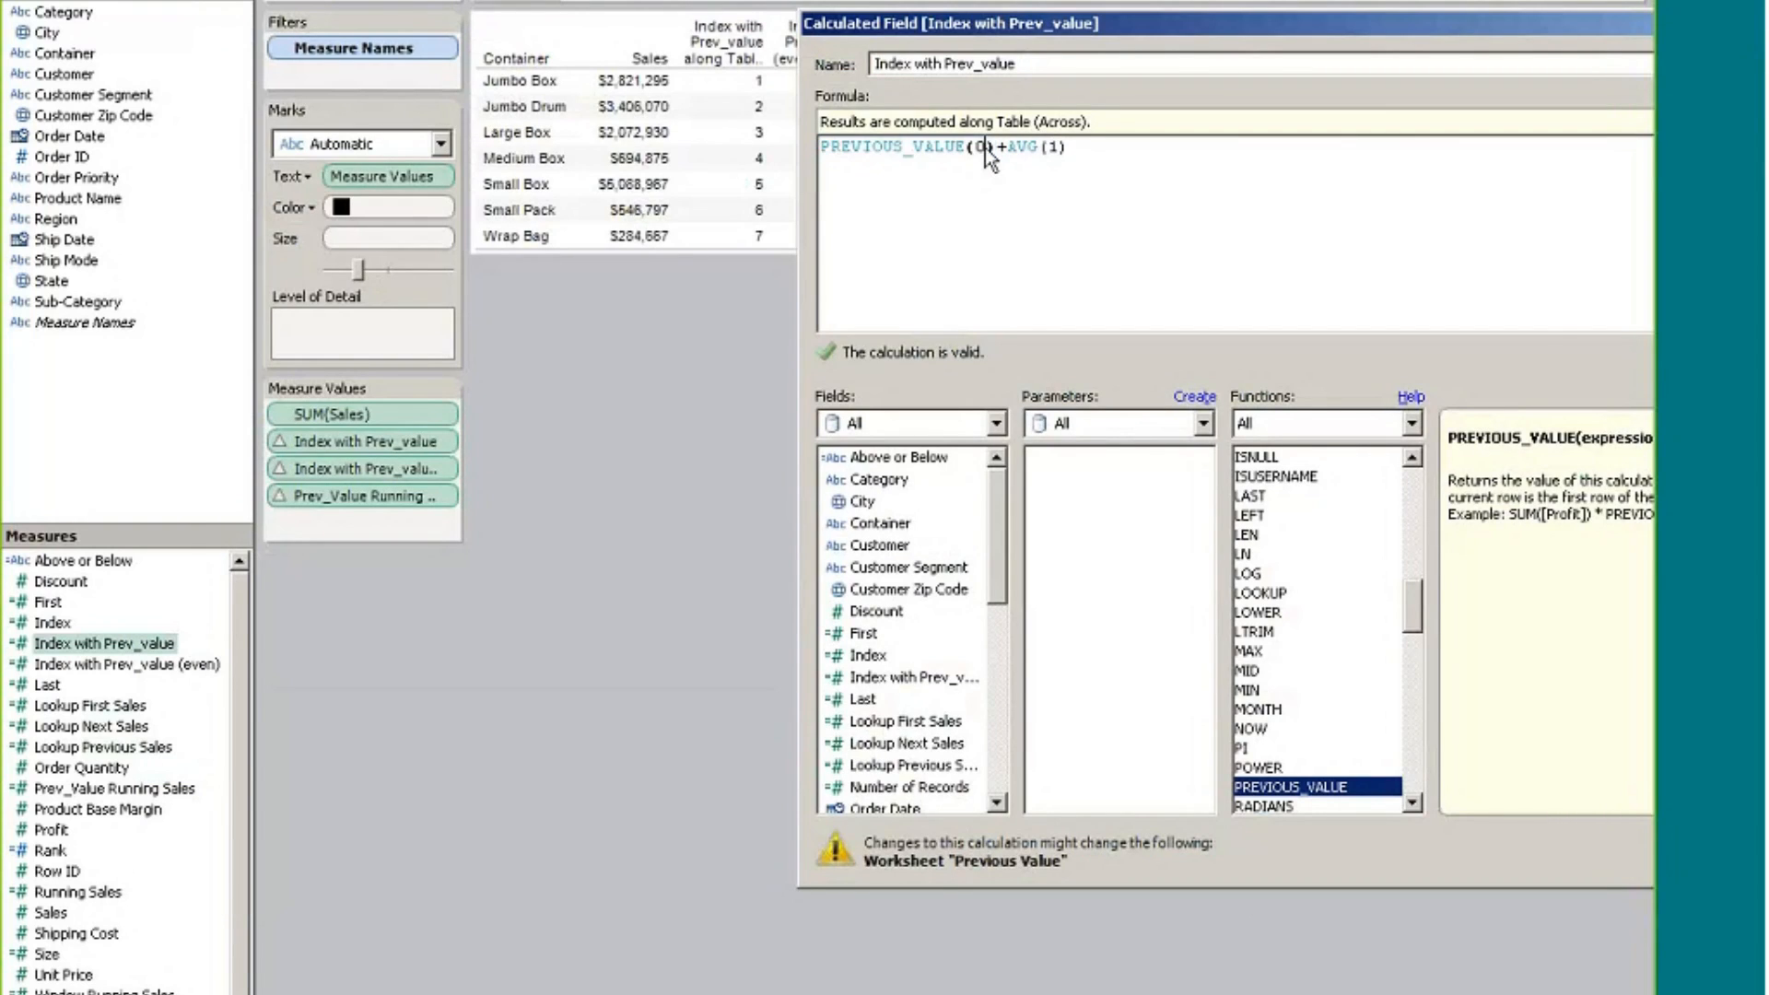
double_click(982, 147)
drag(1068, 150, 1018, 157)
click(921, 232)
double_click(976, 148)
drag(1007, 146, 1068, 147)
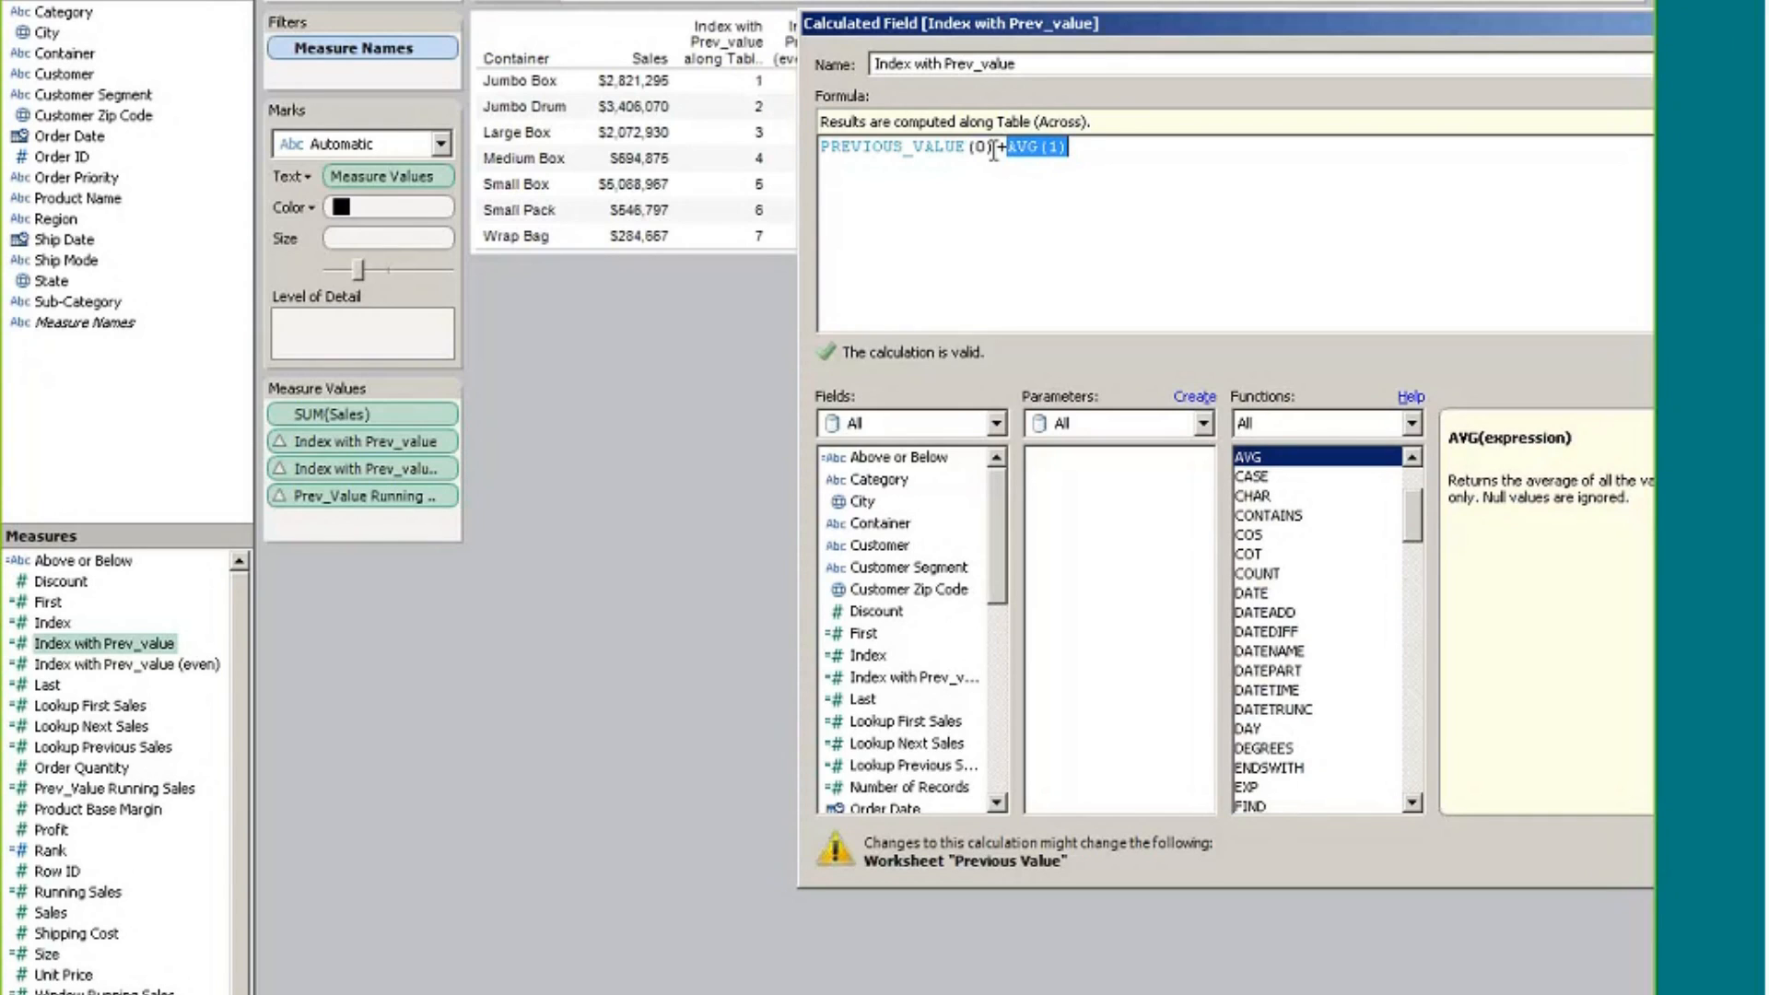
drag(994, 149, 821, 149)
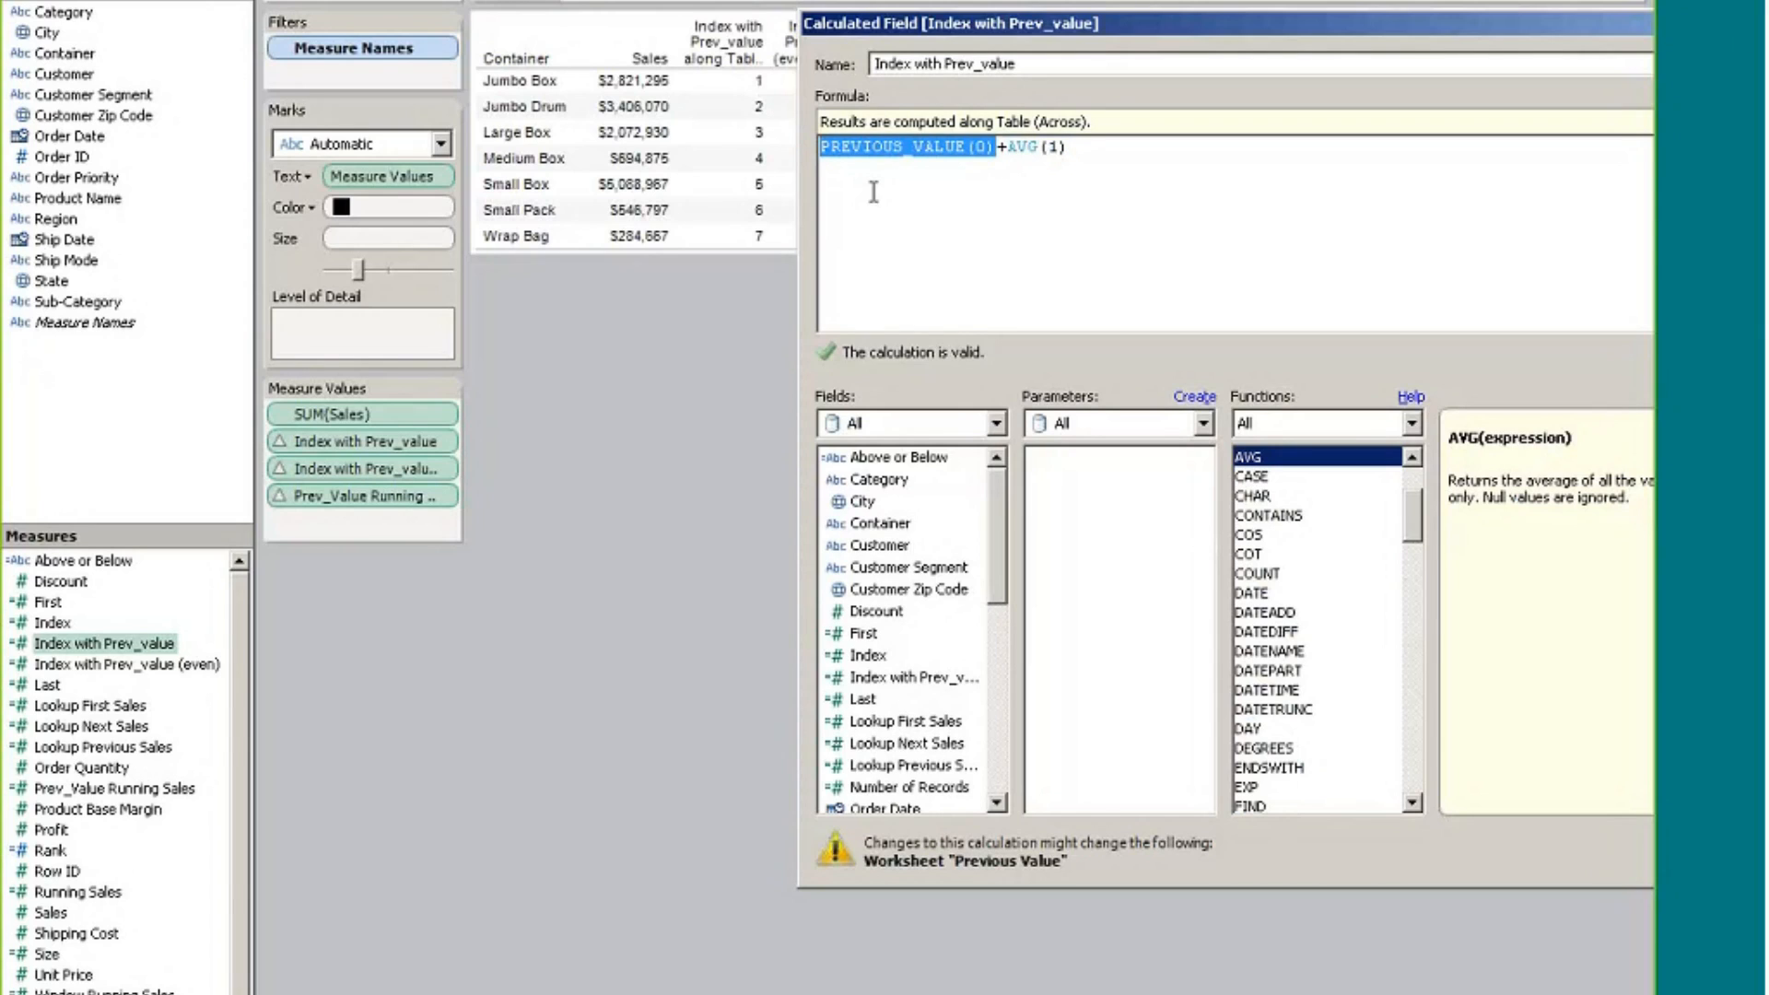
drag(1004, 146, 1080, 146)
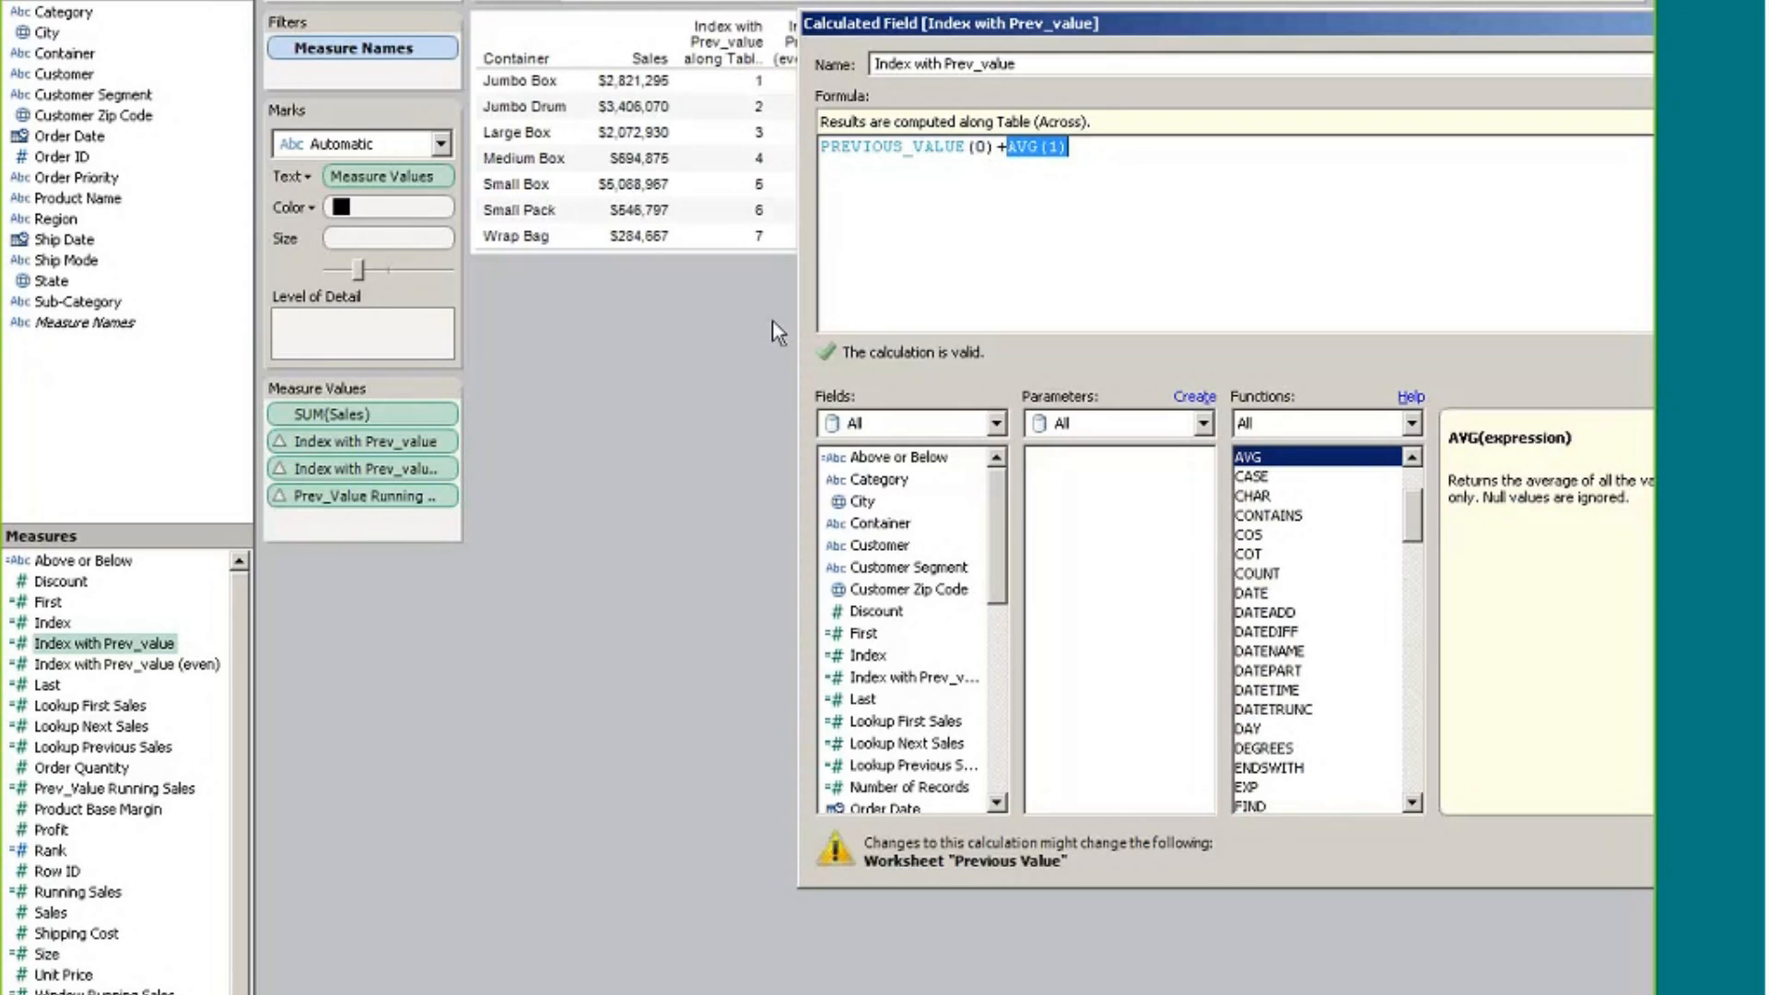
click(1093, 216)
drag(1507, 21, 857, 44)
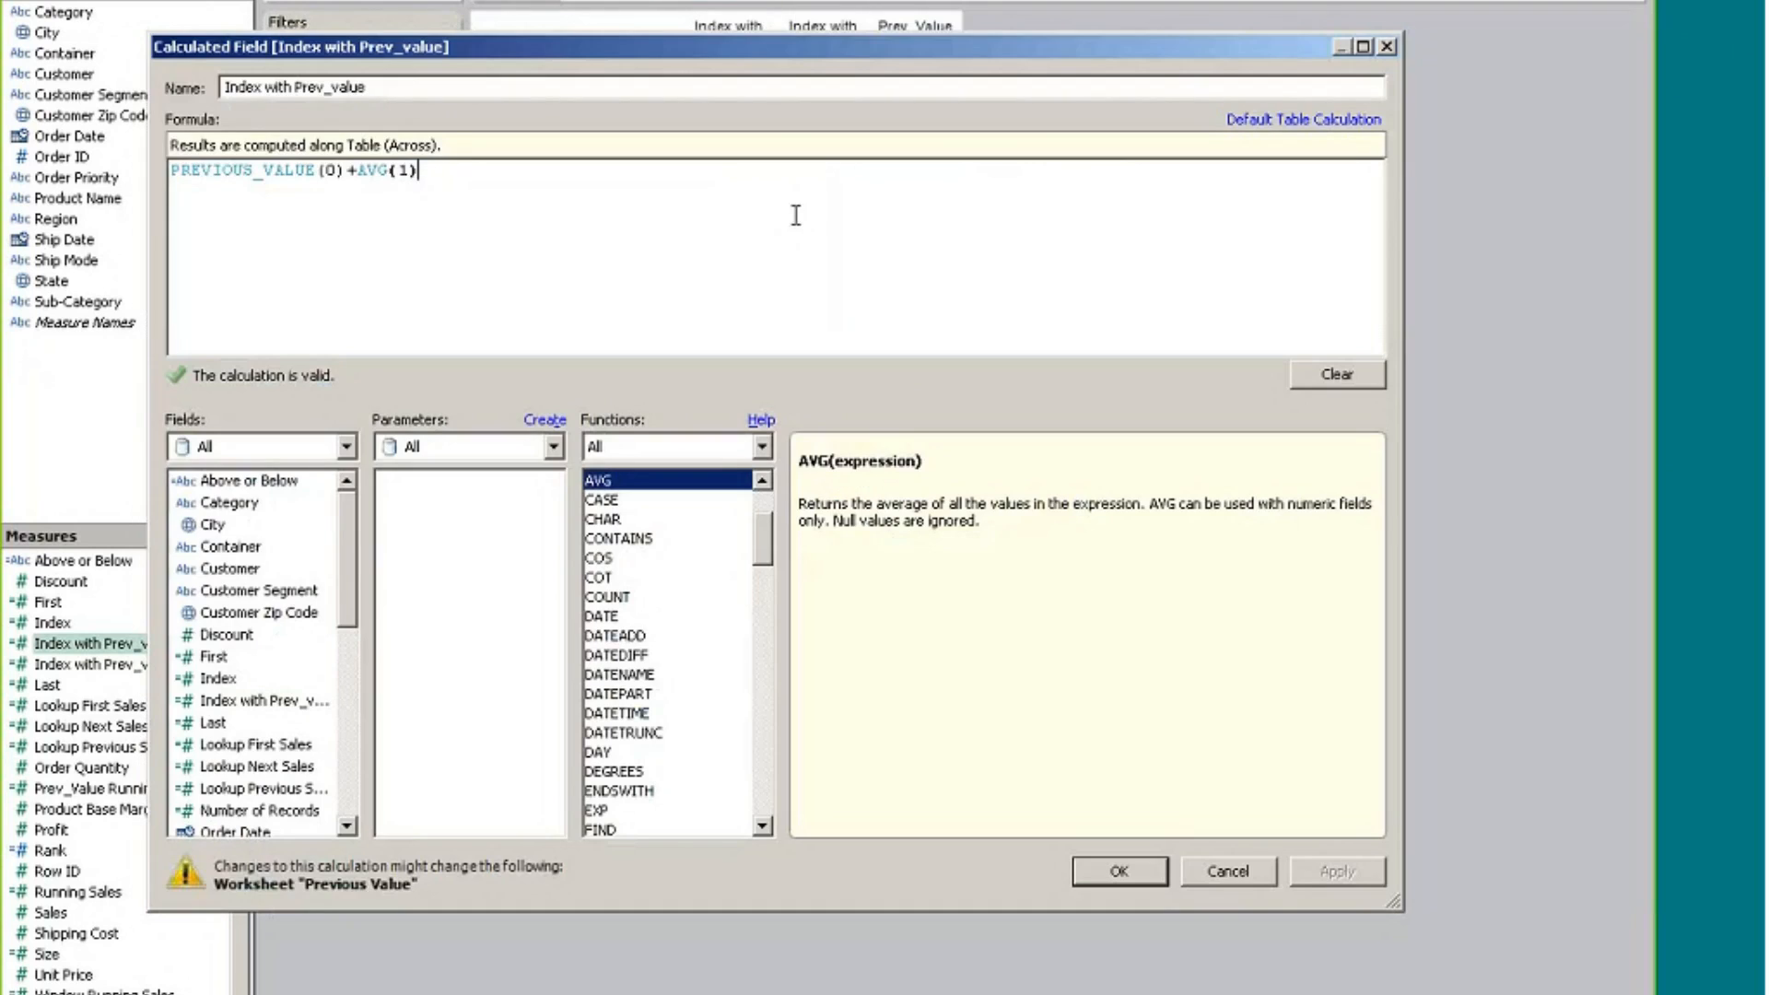
click(1229, 872)
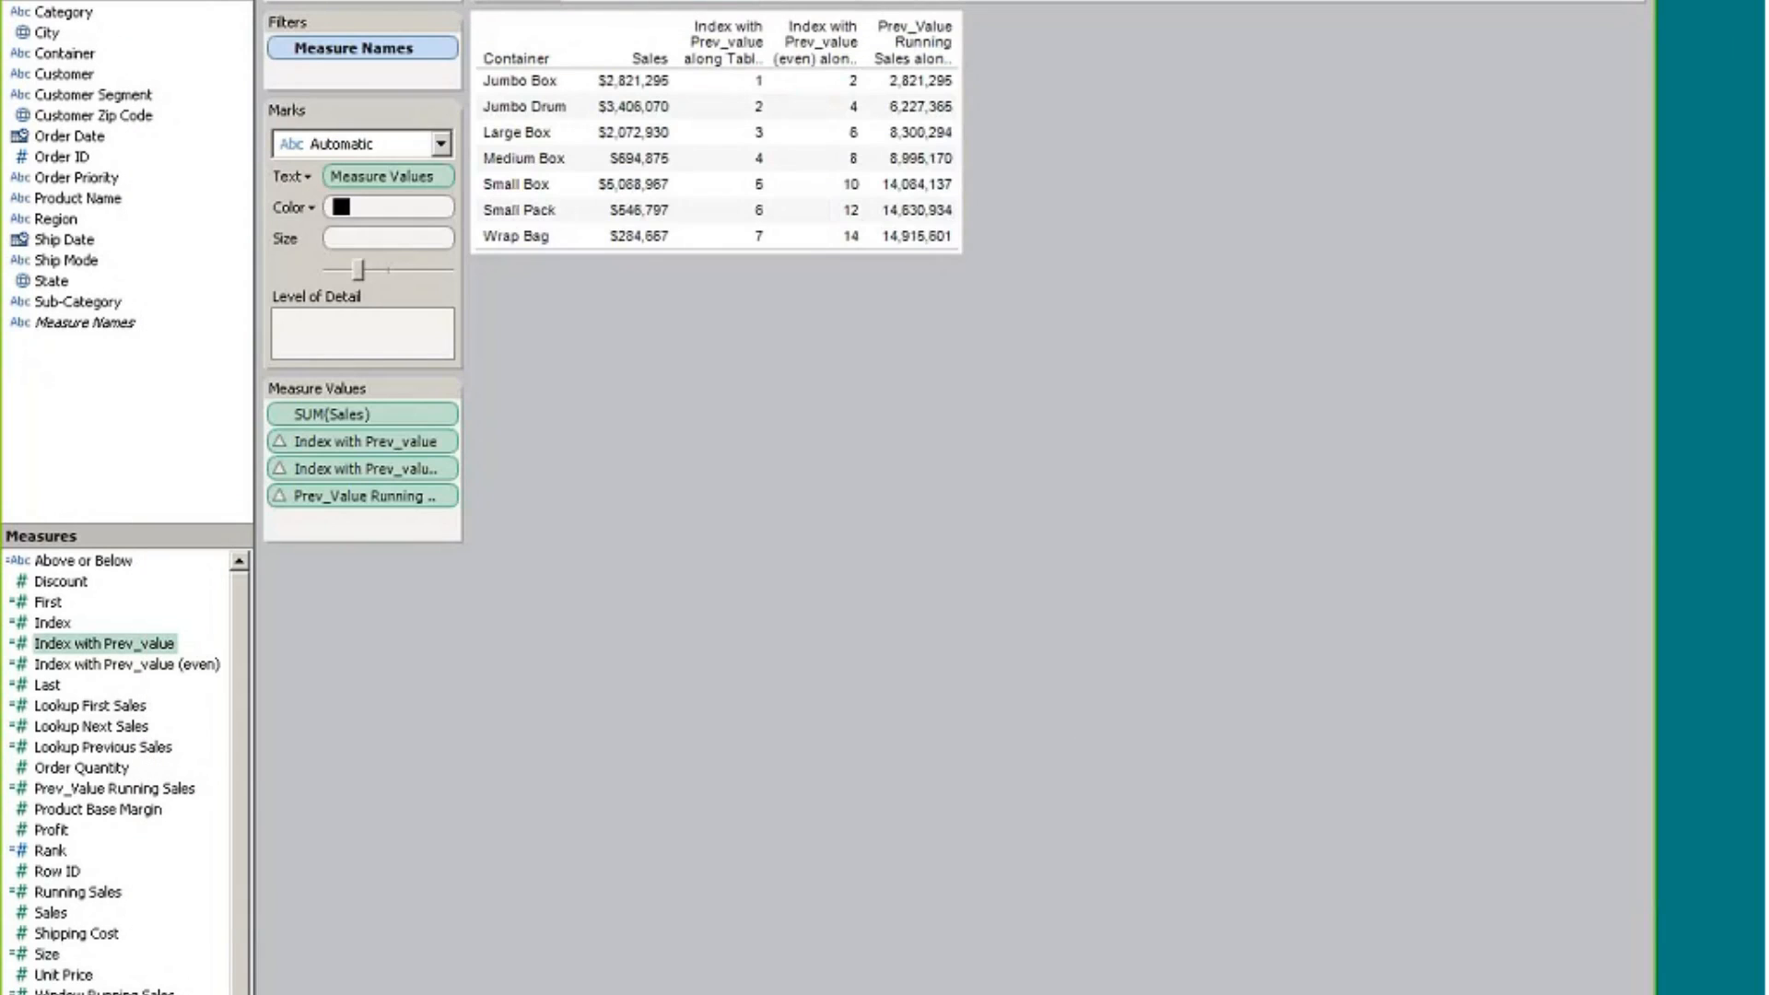
Open the Index with Prev_value (even) calculation, compare its AVG(2) part with the table column and close it without changes
right_click(157, 665)
click(239, 790)
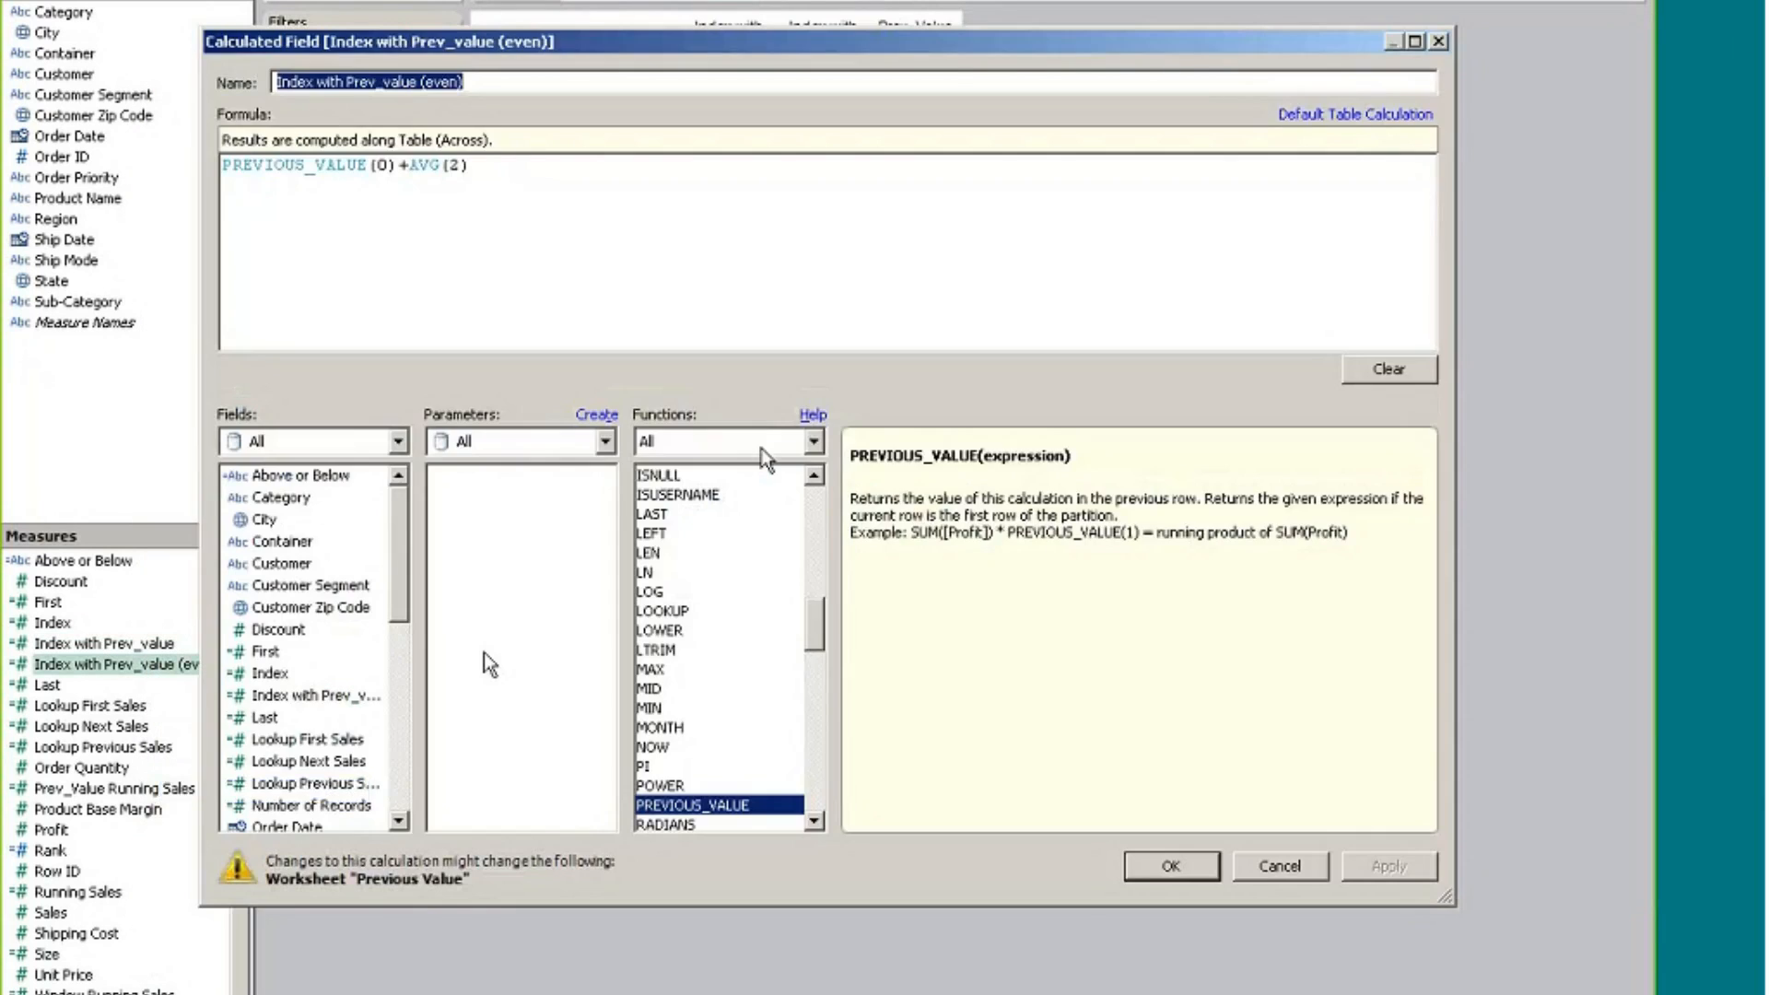
drag(802, 249, 802, 249)
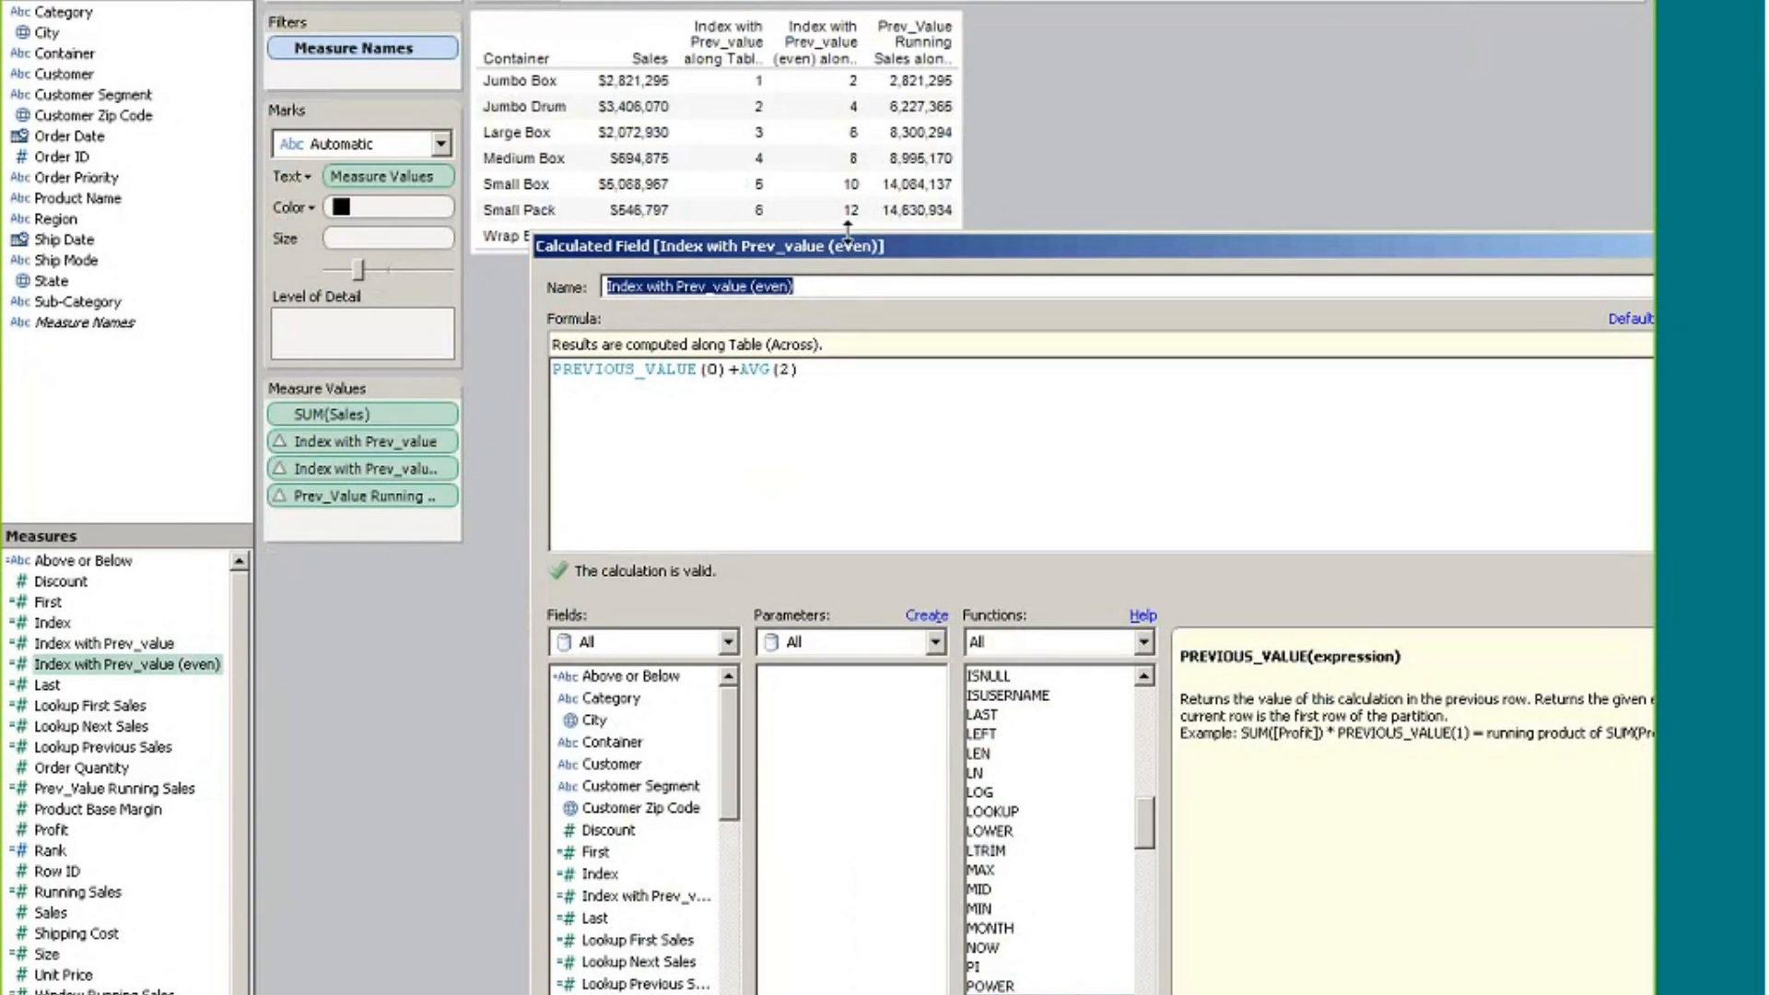
click(811, 375)
double_click(786, 371)
drag(1041, 246, 783, 79)
click(1350, 897)
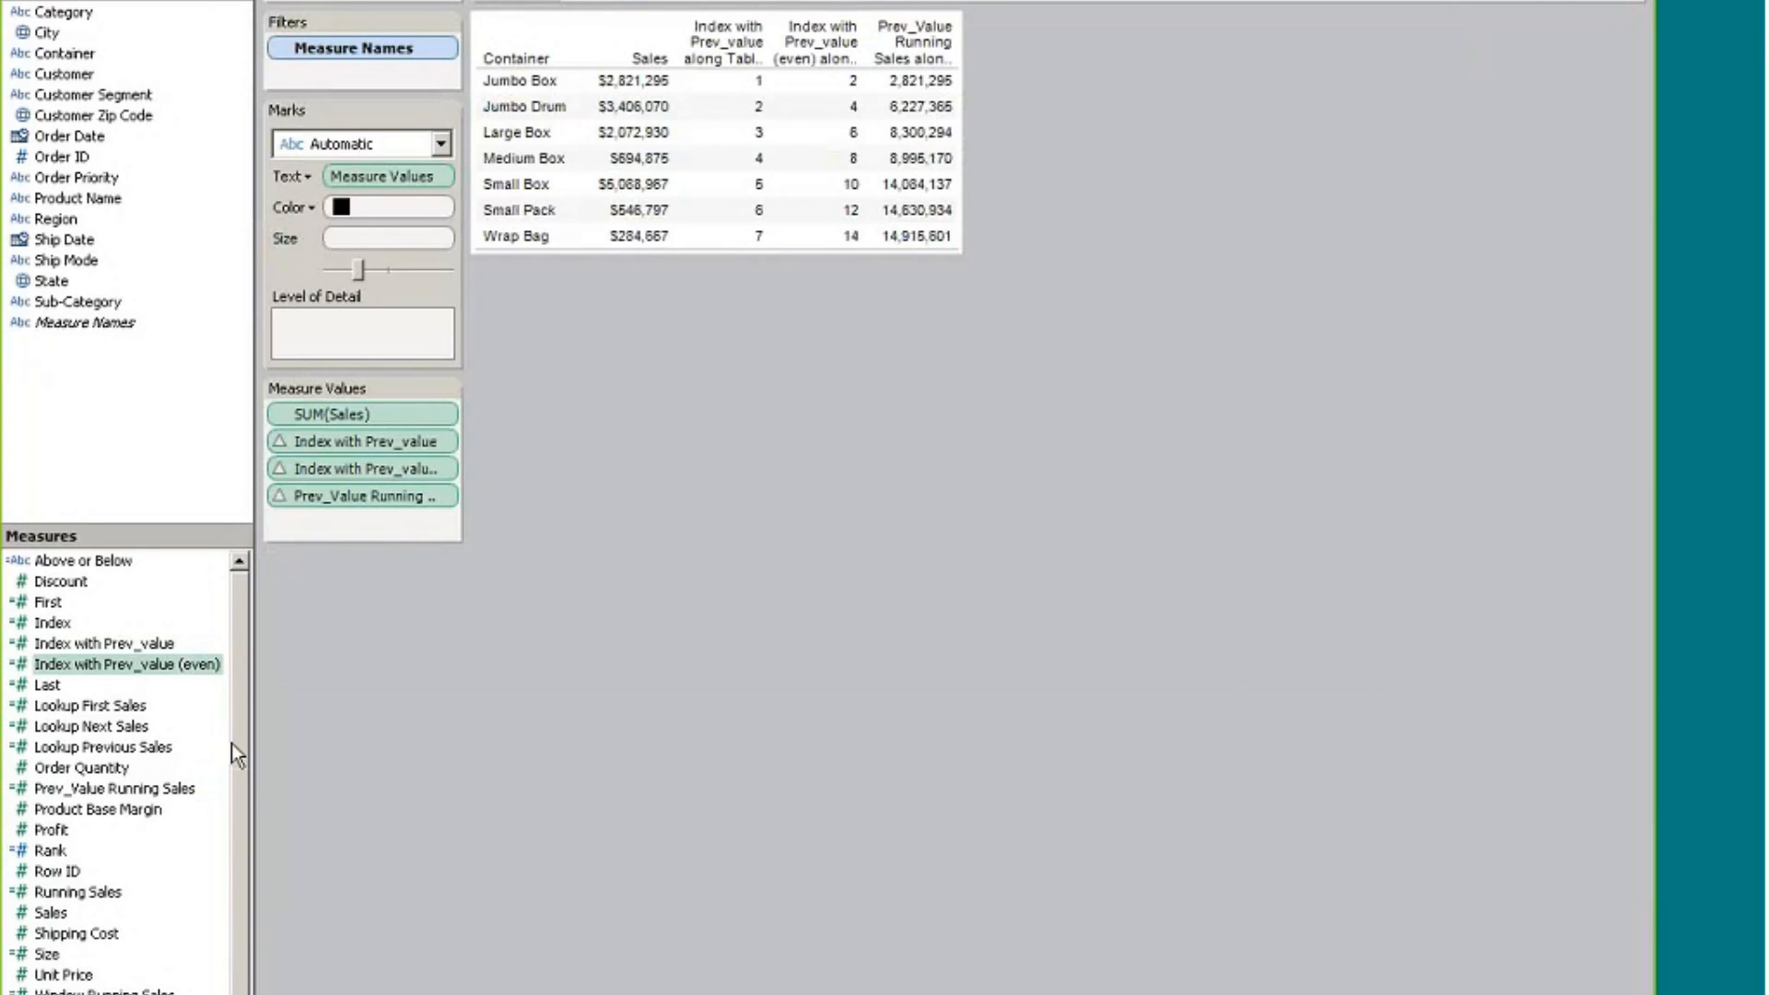
Open the Prev_Value Running Sales calculation and place its editor beside the Container table
right_click(185, 788)
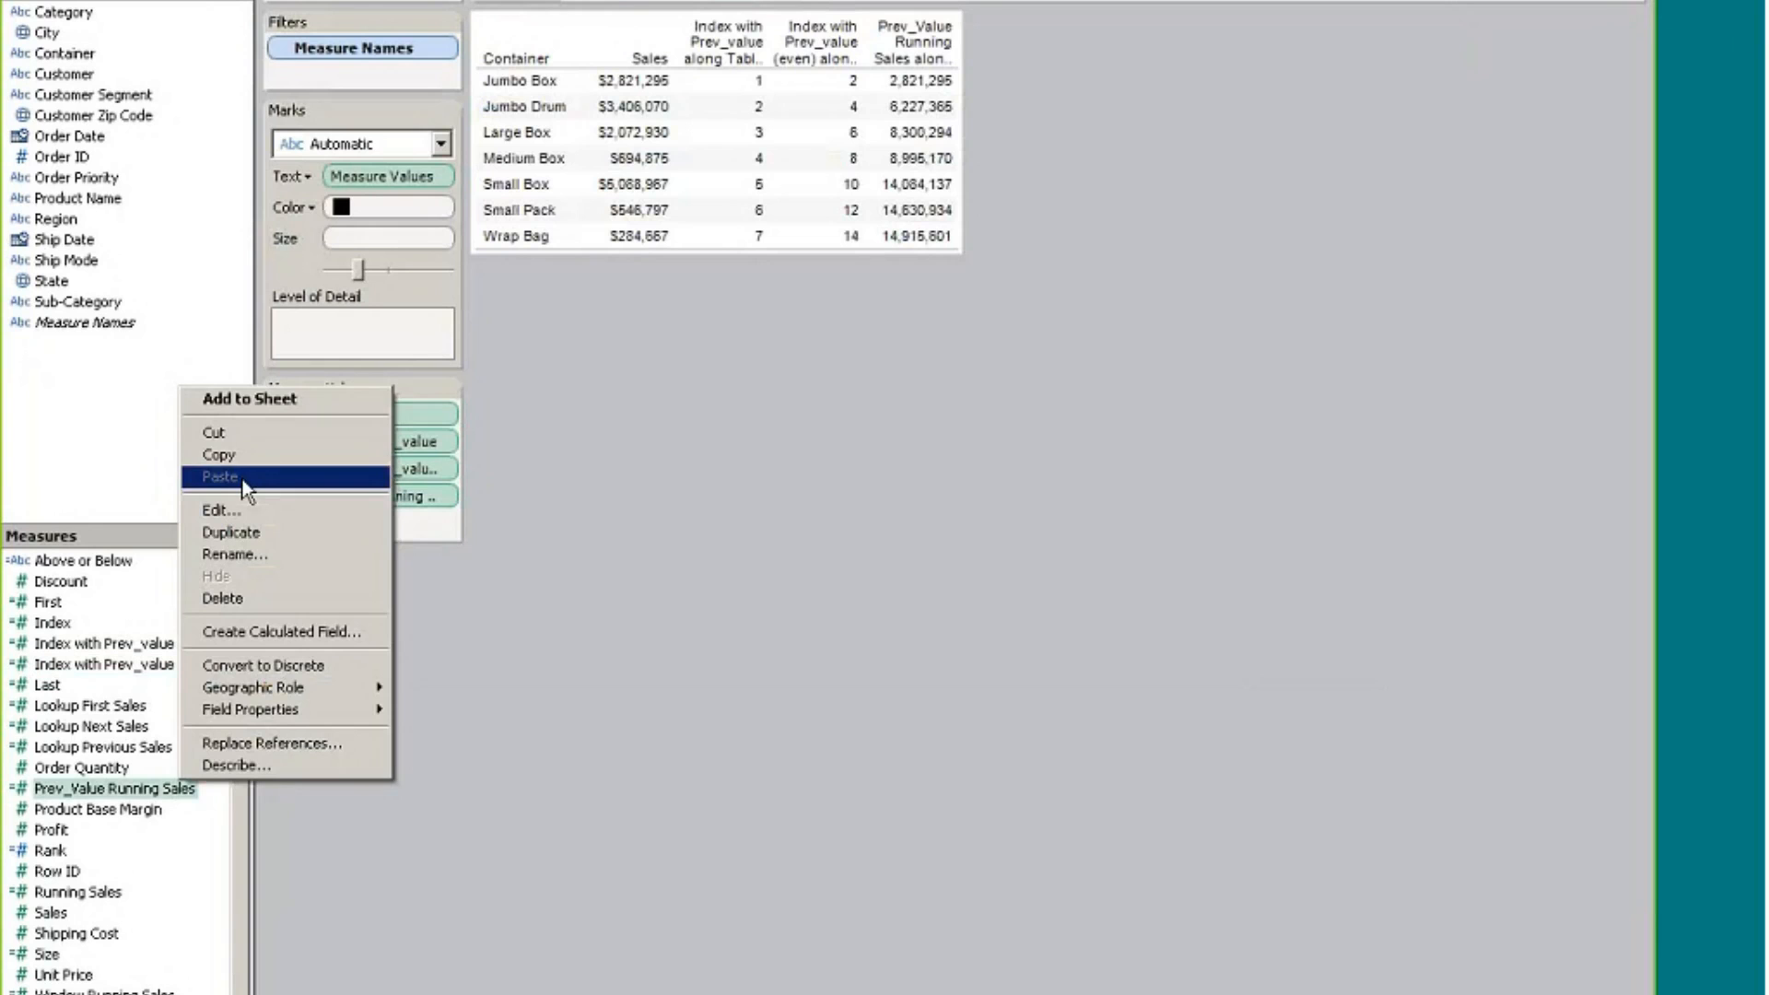
click(221, 510)
drag(520, 55, 1039, 229)
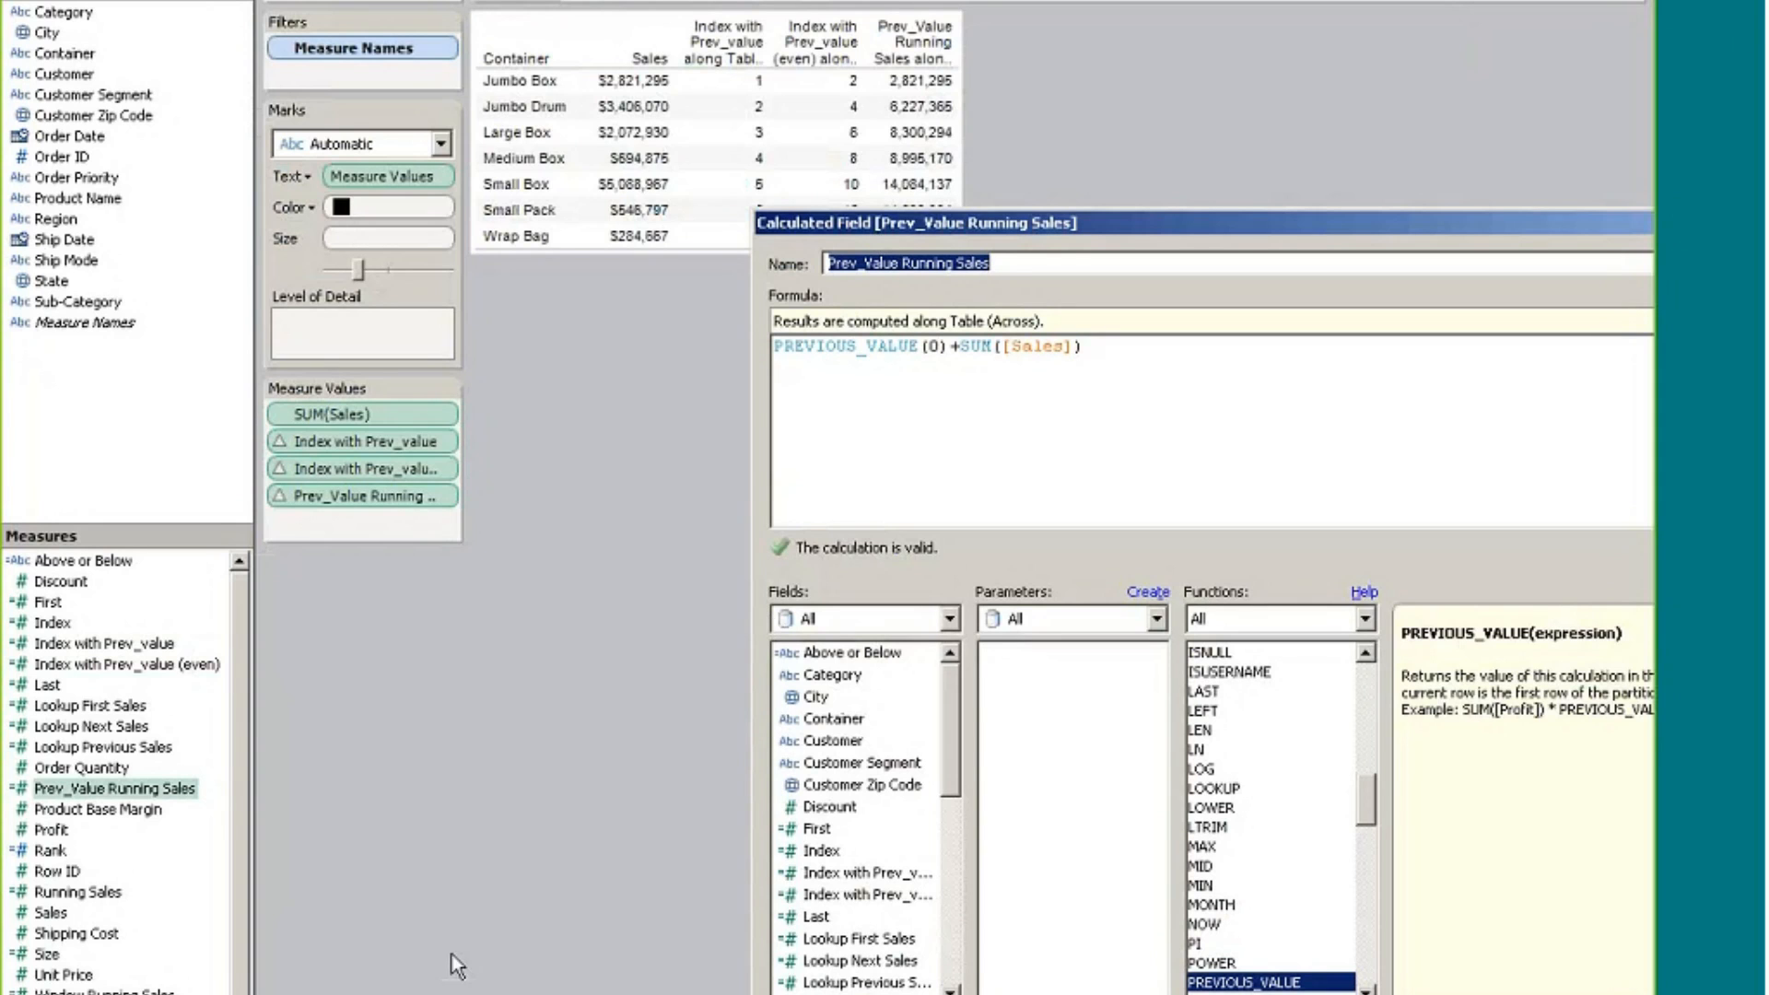
Switch to Excel and create a new blank workbook
key(alt+Tab)
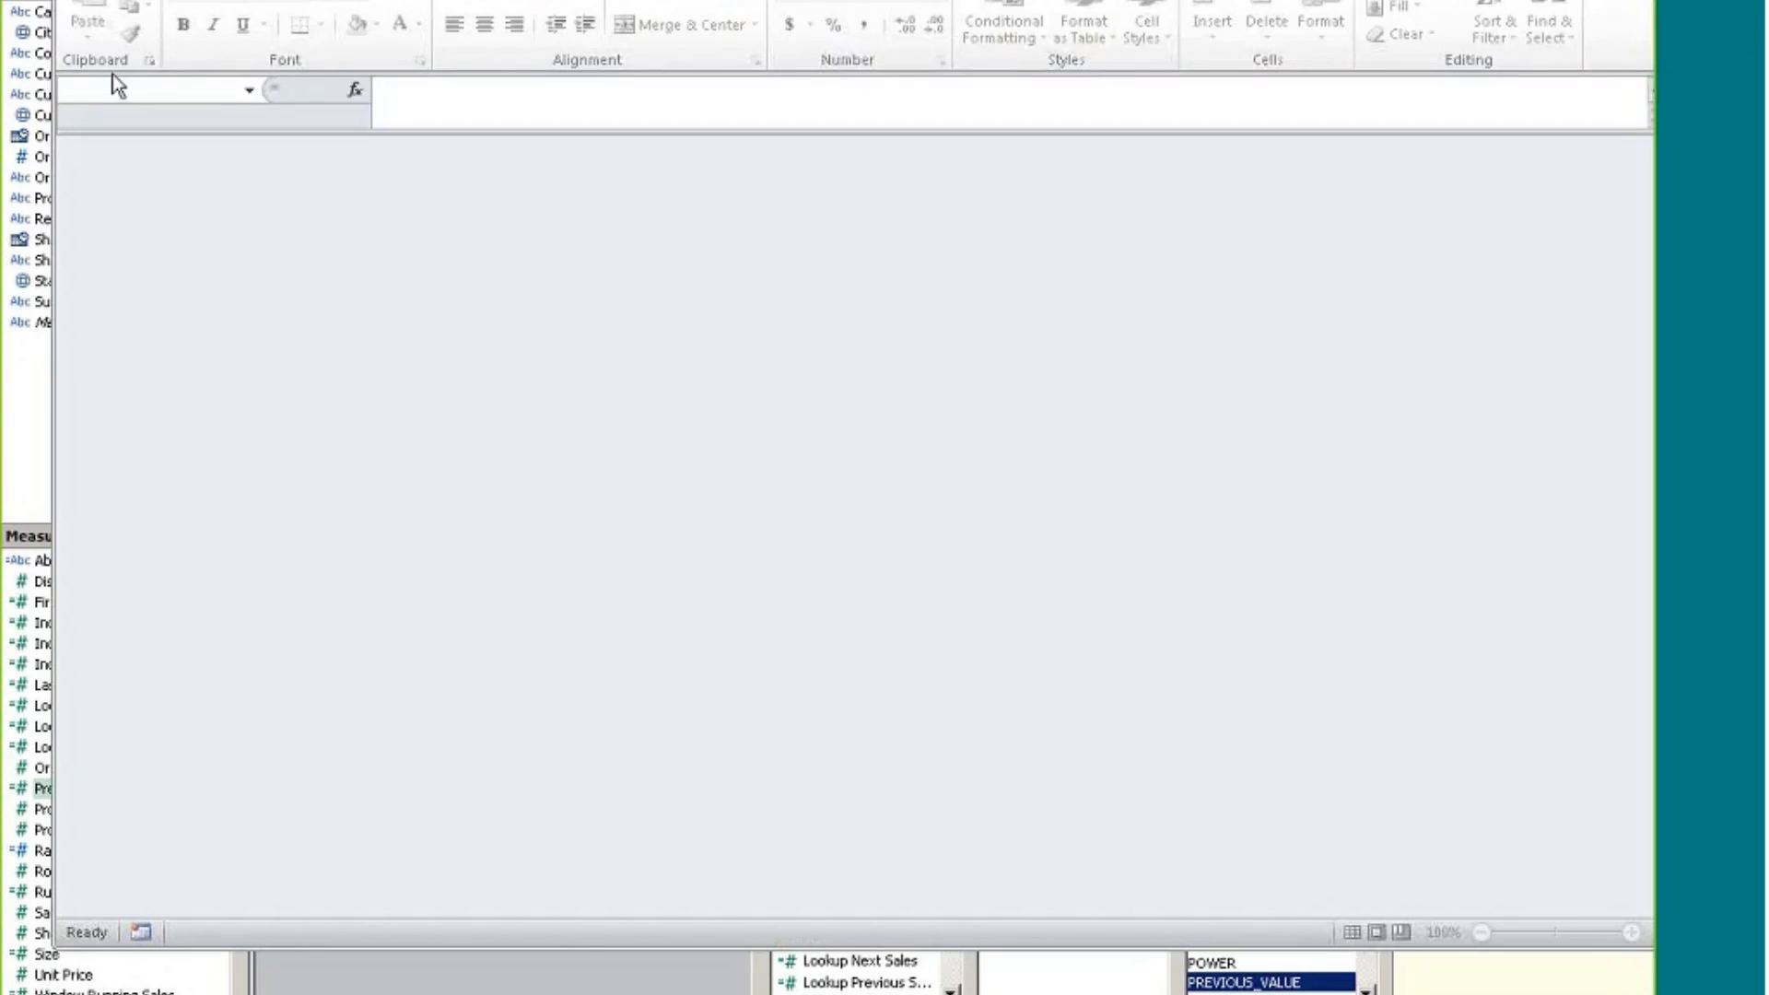
click(83, 2)
click(123, 223)
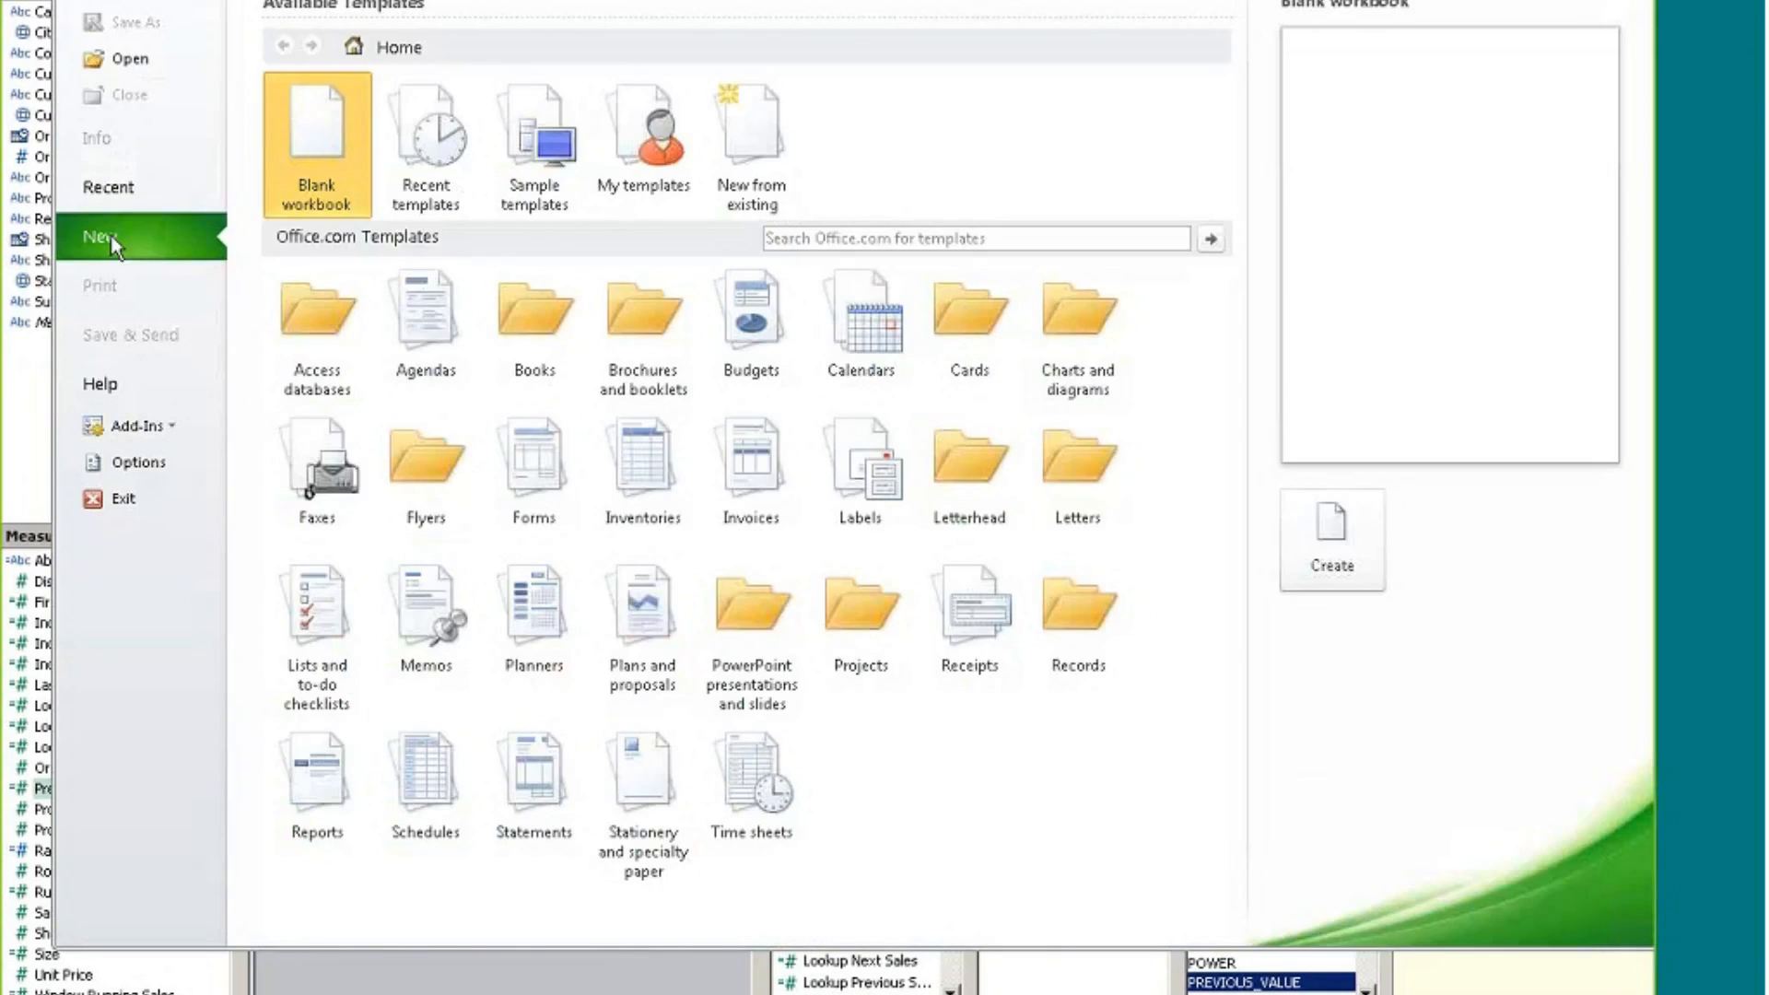
double_click(309, 119)
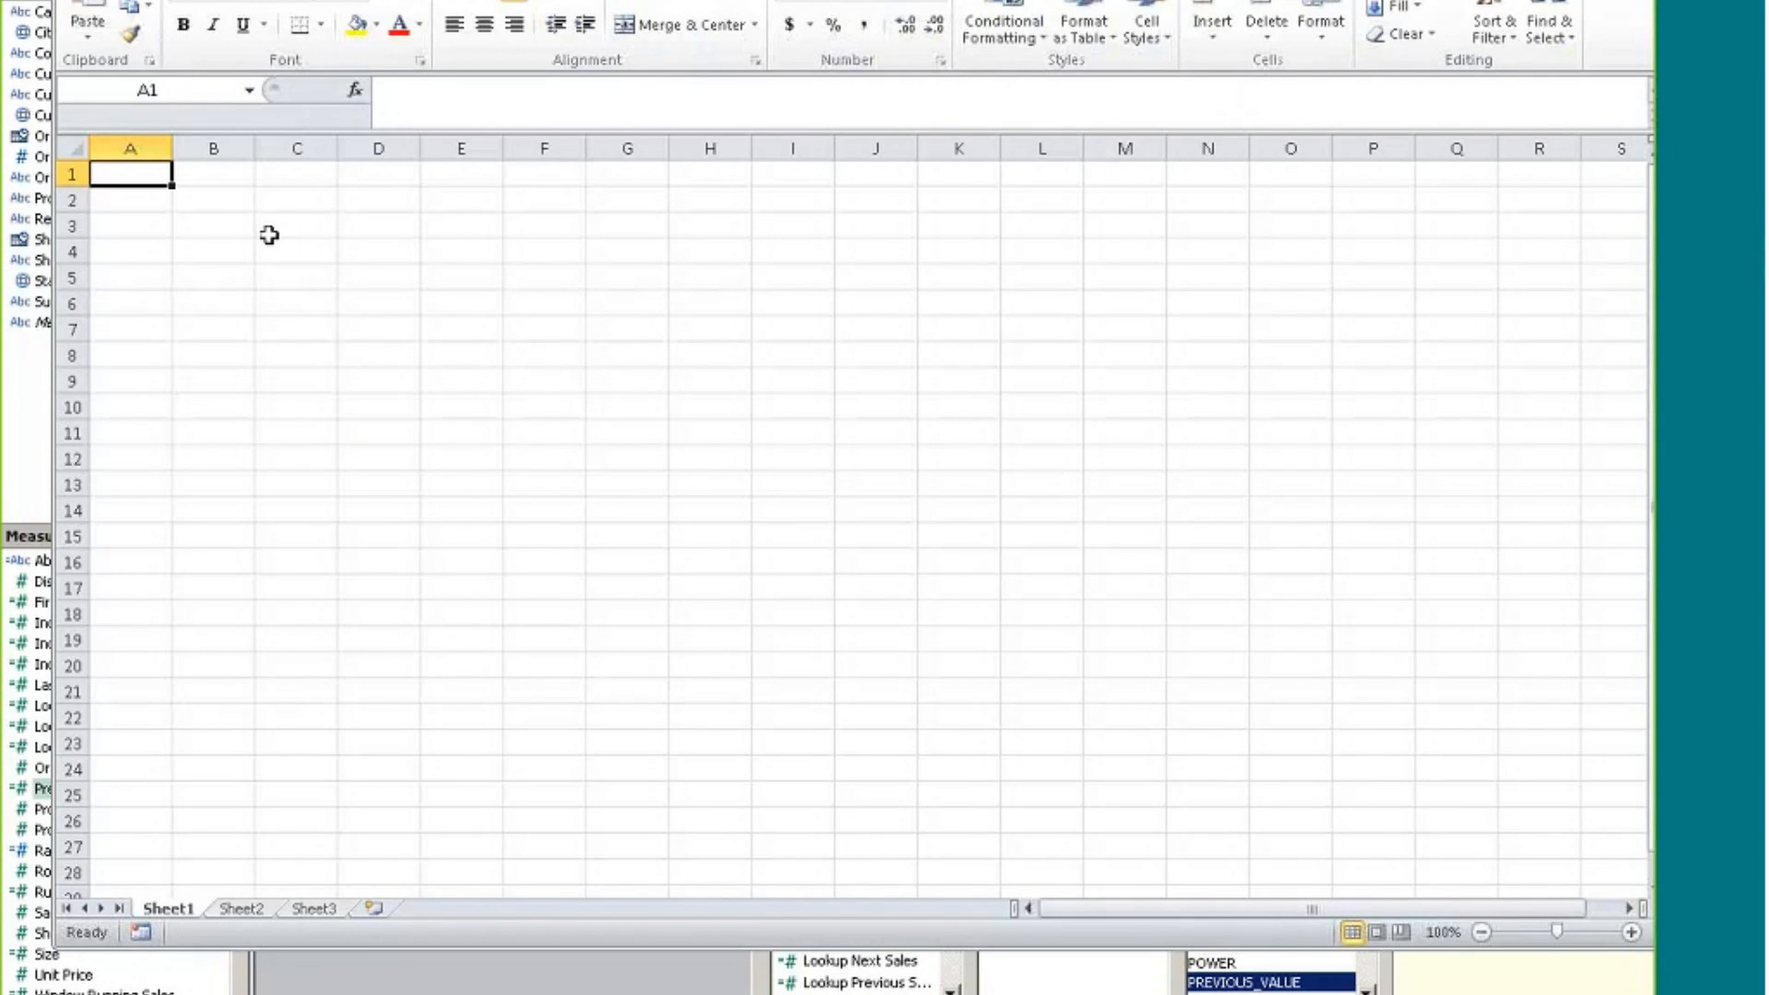
Enter the sample numbers 123, 123, 3242 and 43 in cells A1 to A4
text(123)
key(Return)
text(s123)
key(Return)
text(4w34)
key(Return)
text(43)
key(Return)
text(3242)
key(Tab)
key(Up)
key(Up)
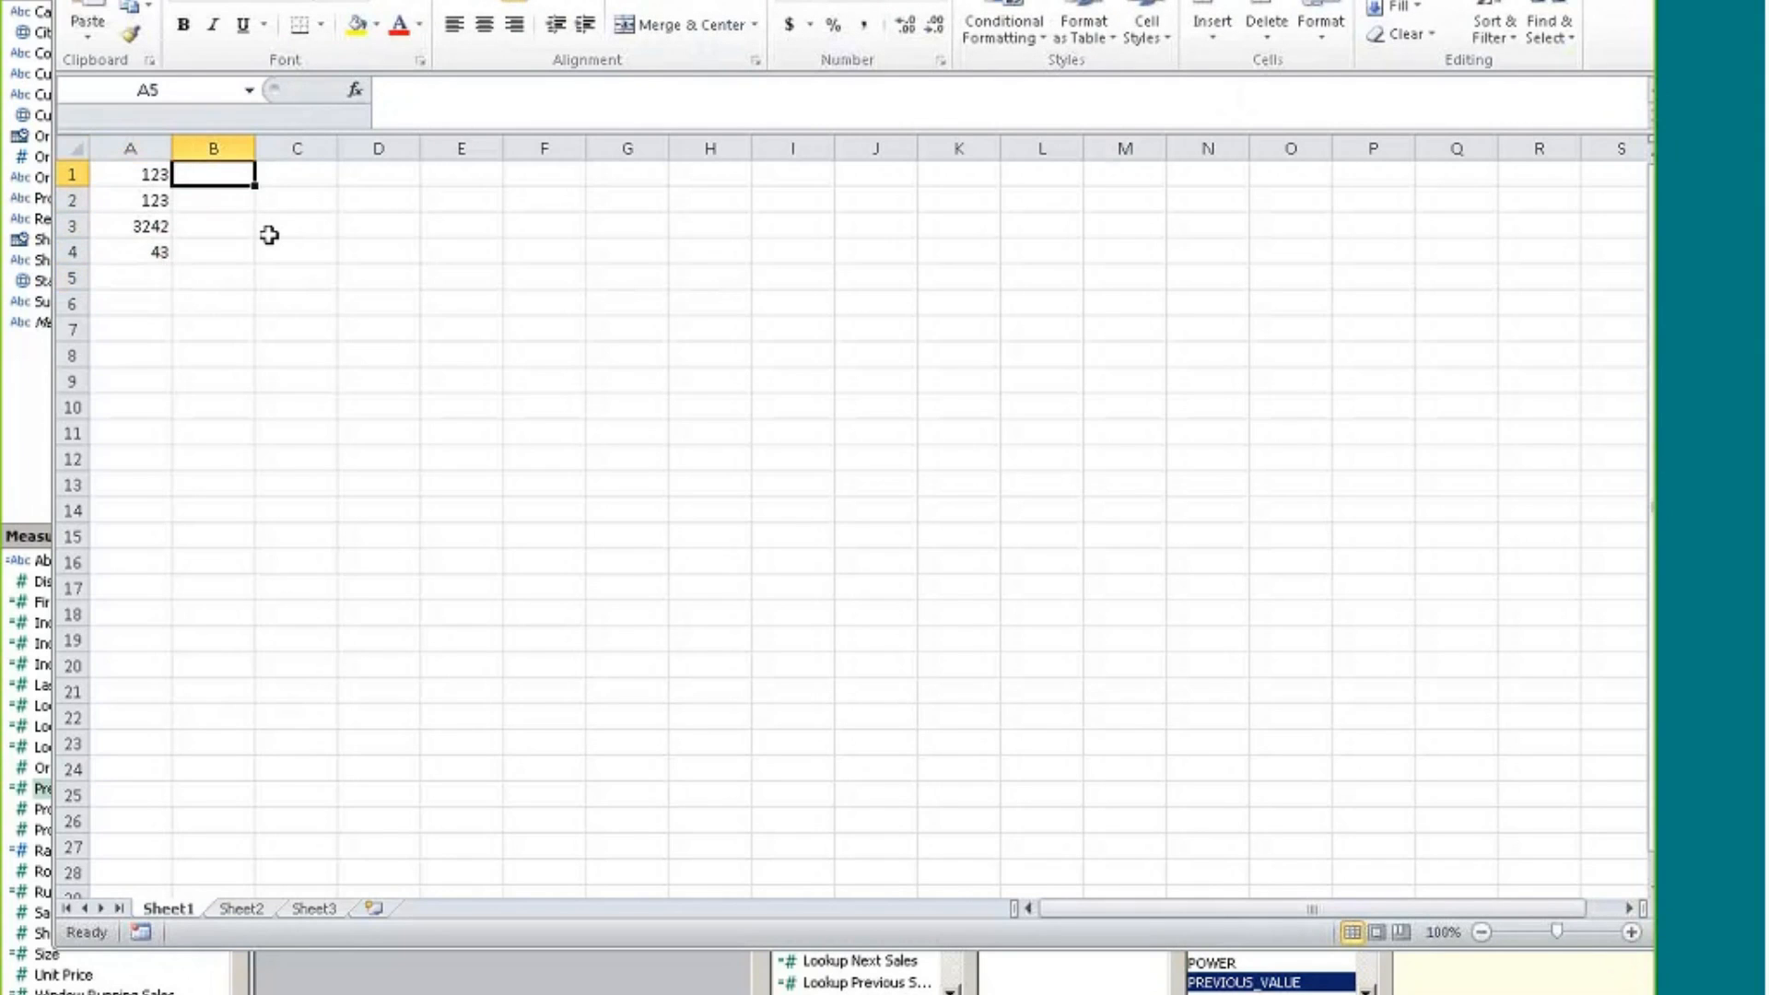
Enter a running-total formula in cell B2 that adds the cell above it, B1, to A2
key(Down)
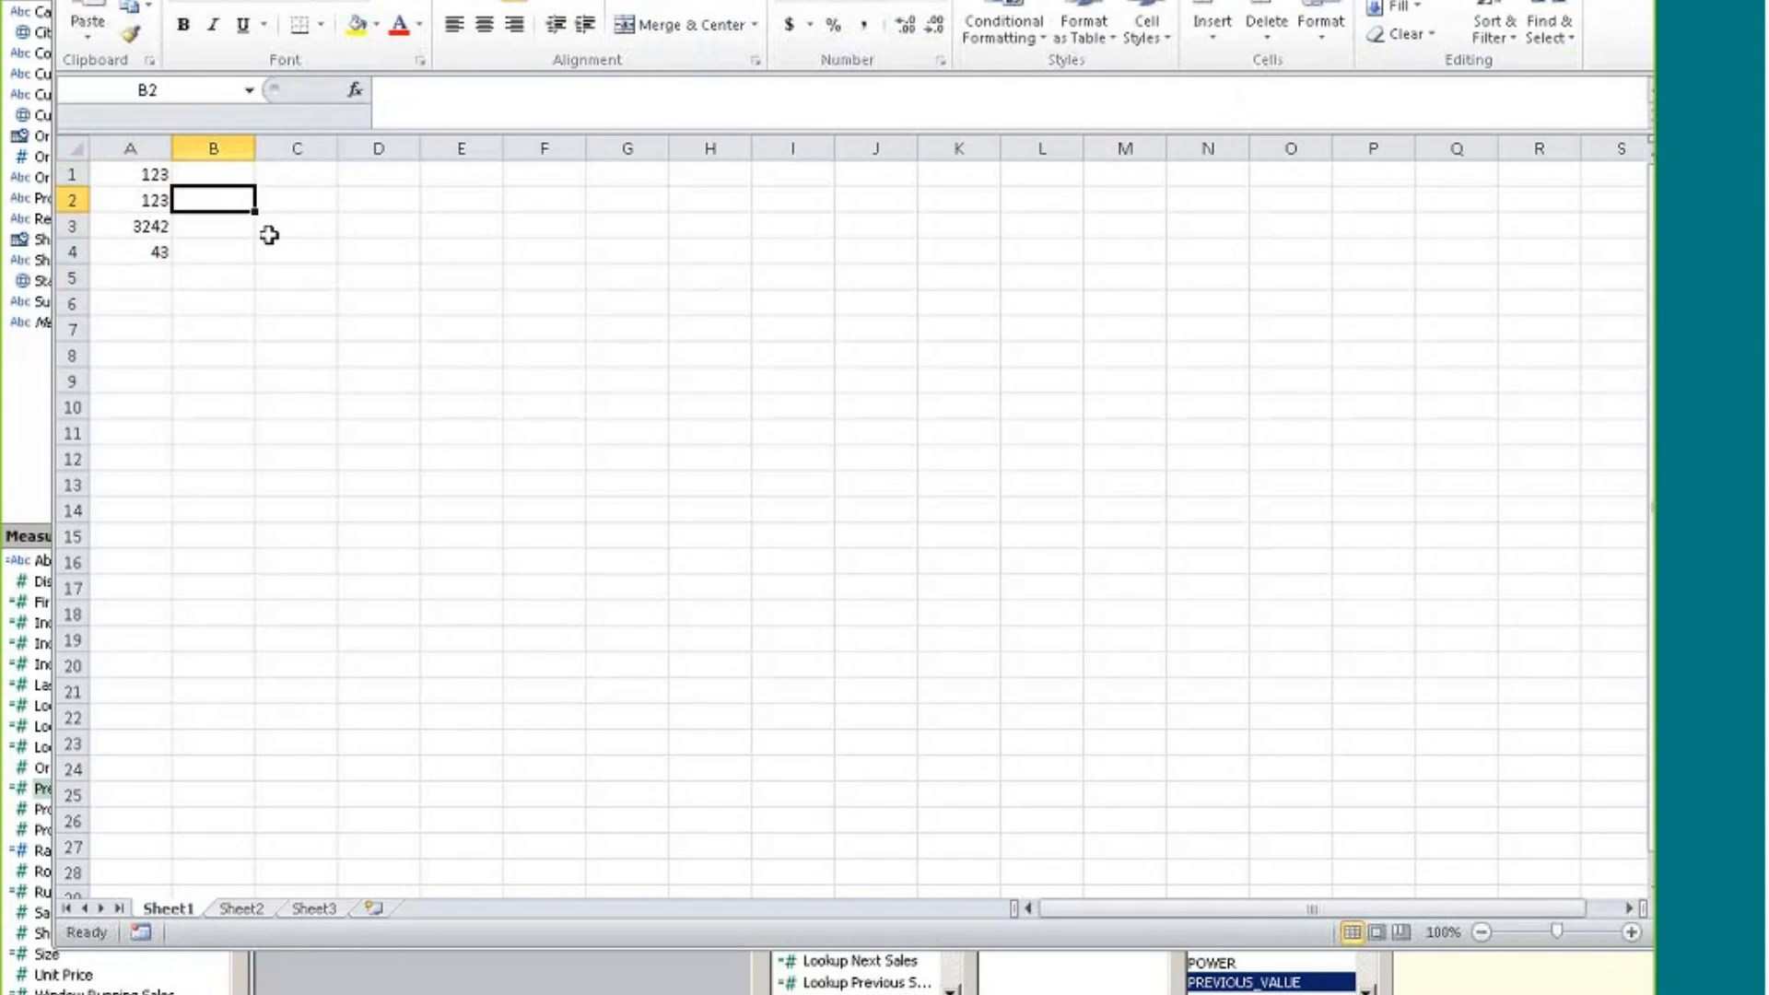
text(=)
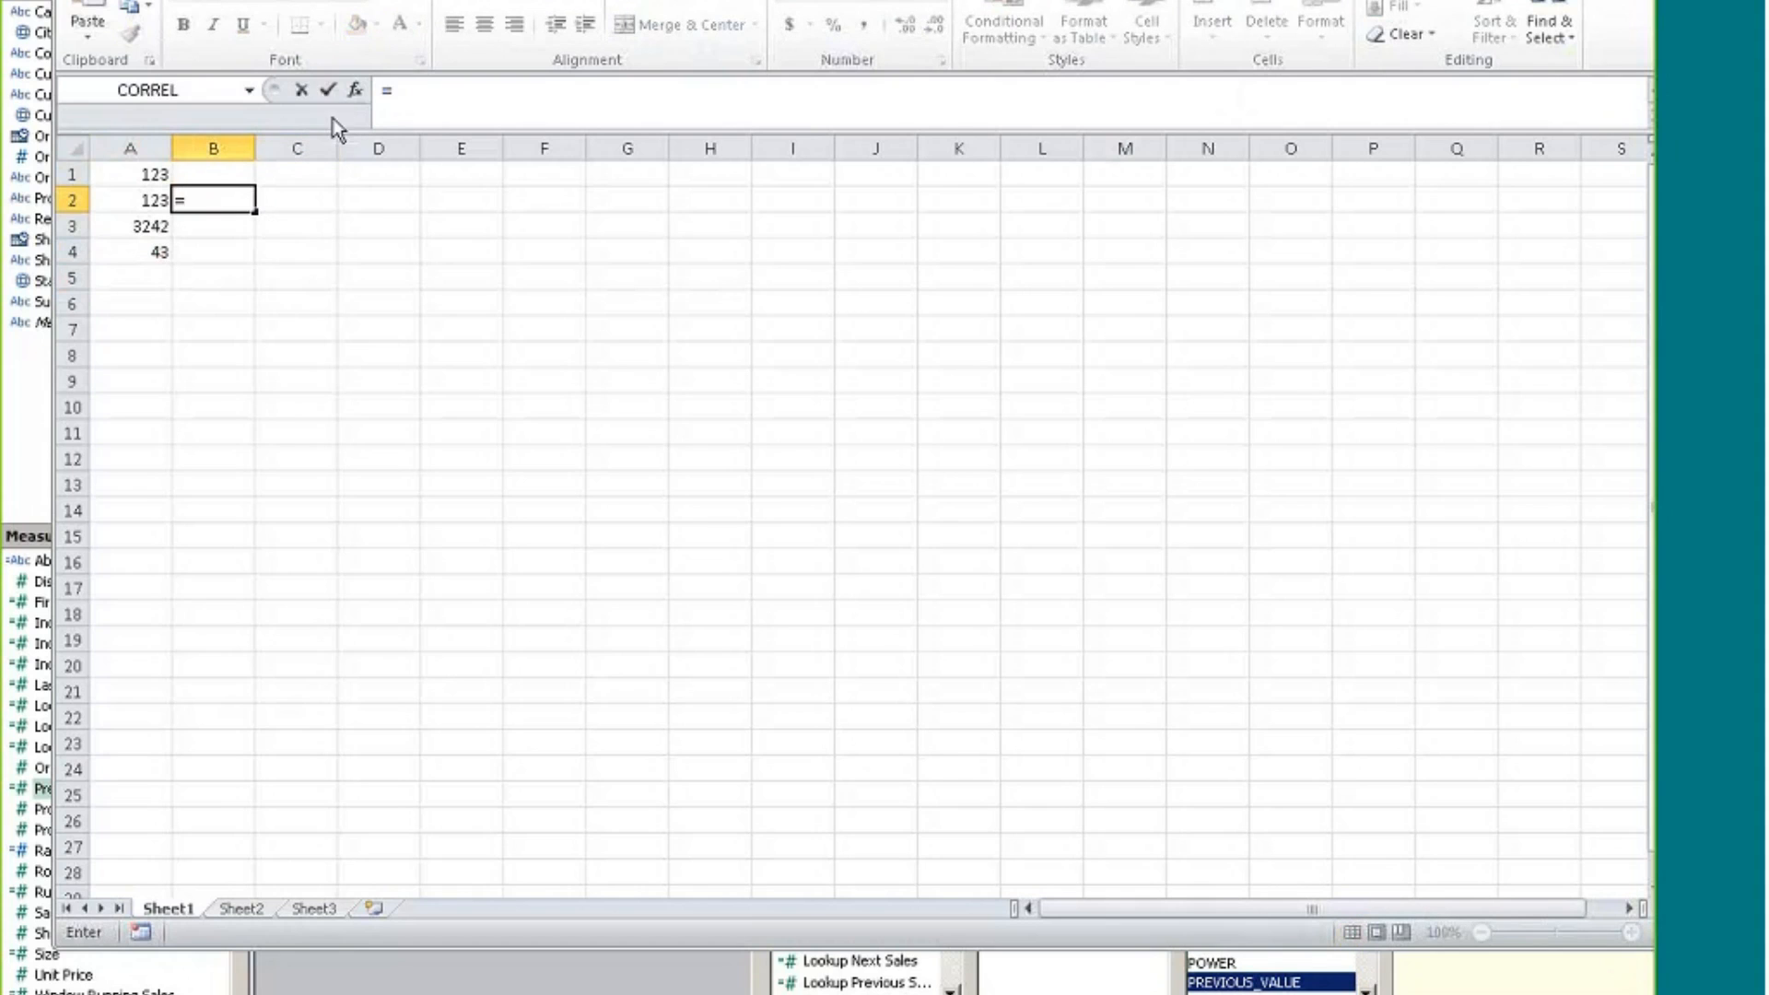
click(231, 171)
text(+)
click(147, 199)
key(Return)
Shift the sample numbers down to A2:A5 and fill the running-total formula from B2 through B5
click(235, 202)
drag(138, 175, 223, 210)
click(225, 225)
double_click(255, 236)
click(249, 230)
click(223, 210)
Compare the formulas in column B with the numbers in column A to see how each row adds the previous result
key(Down)
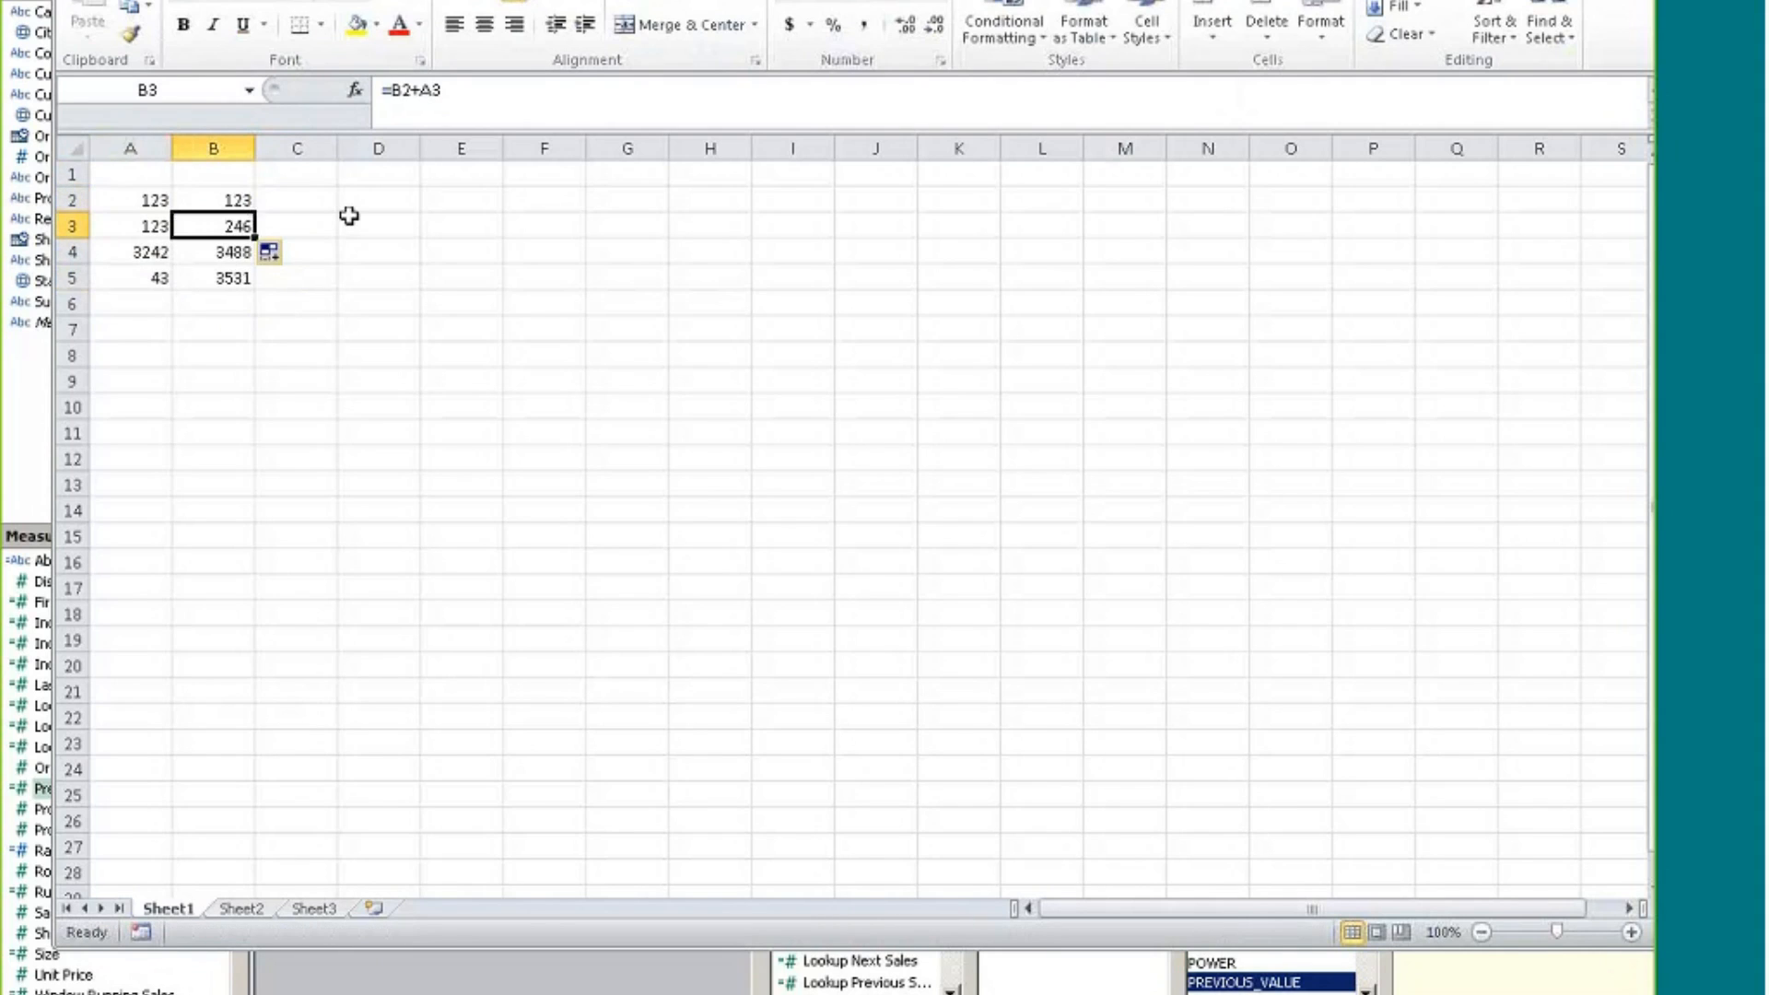
key(Up)
click(227, 195)
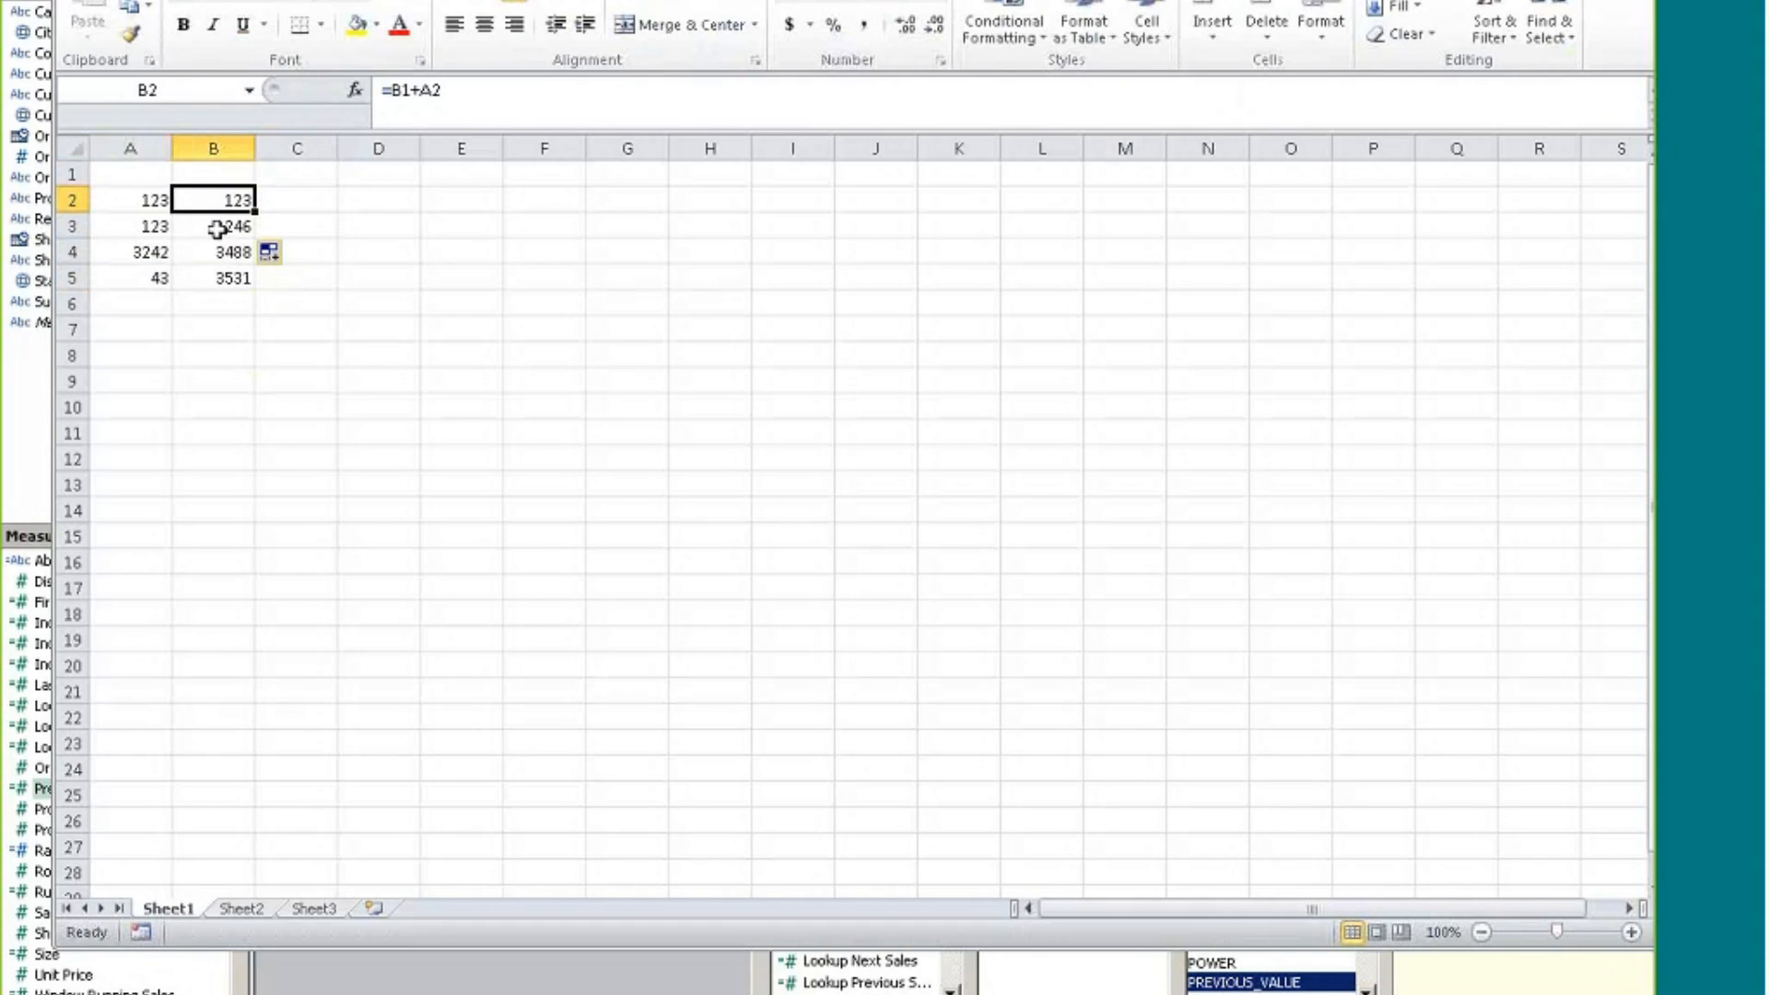
click(146, 230)
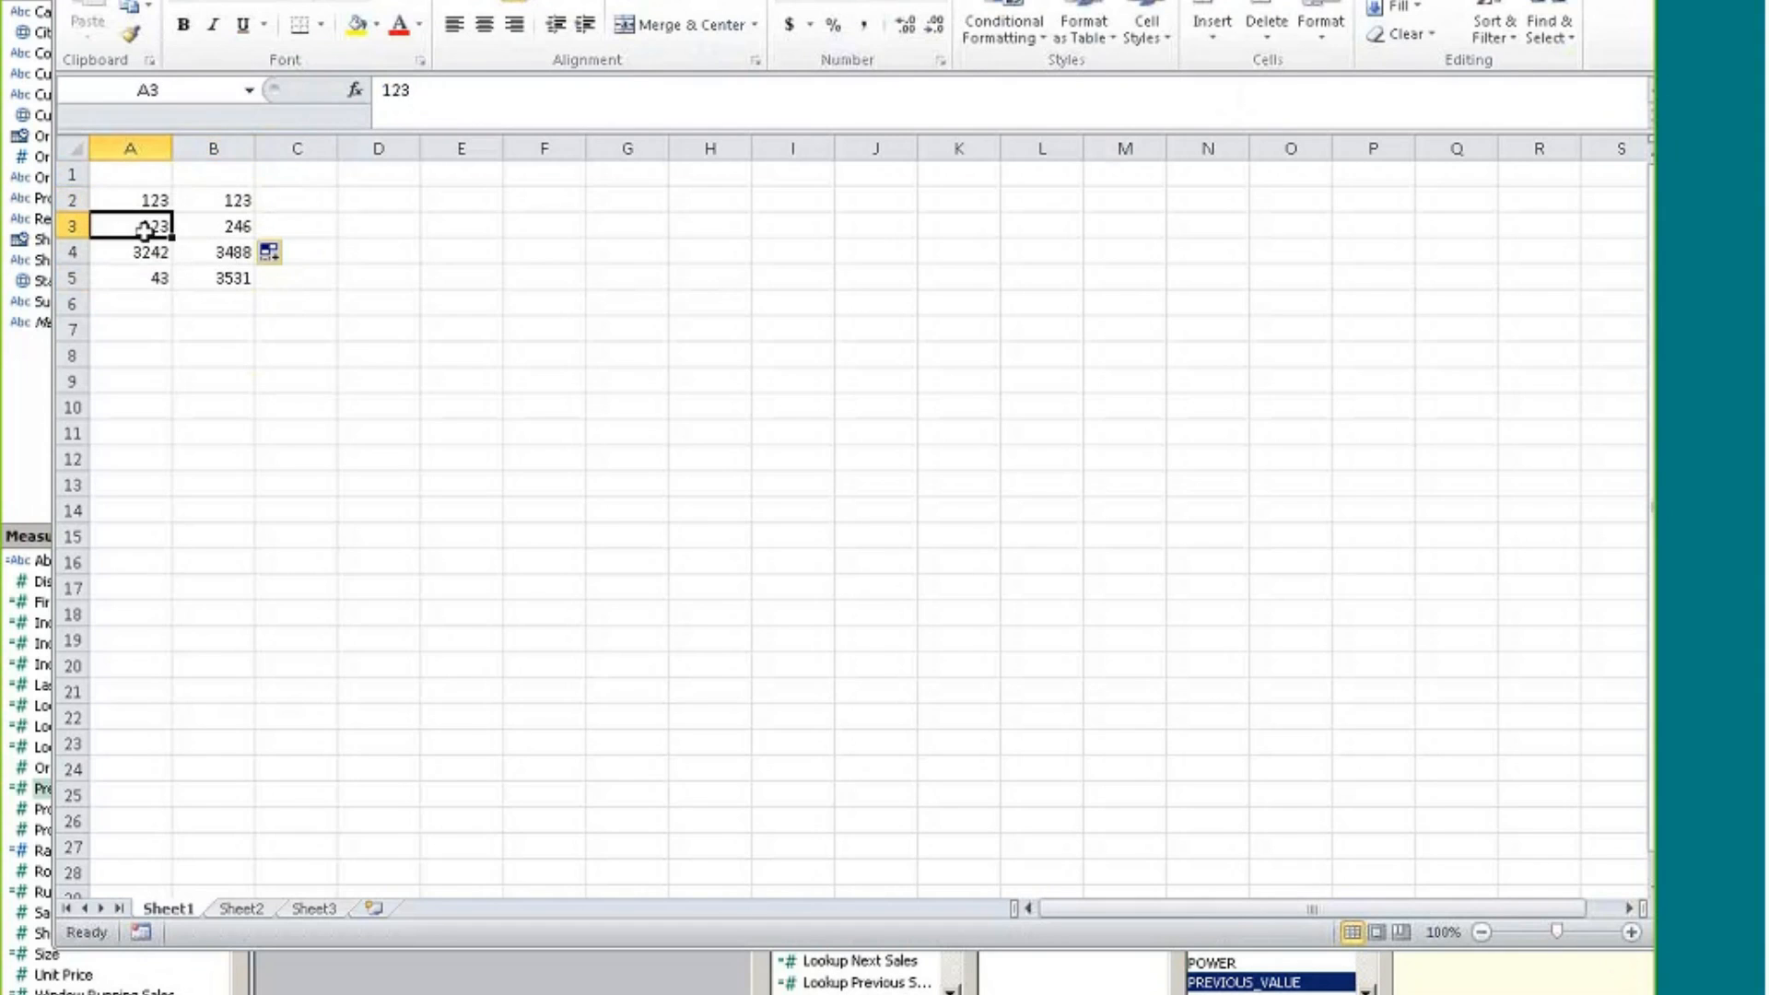
click(180, 233)
click(214, 249)
drag(222, 203, 233, 279)
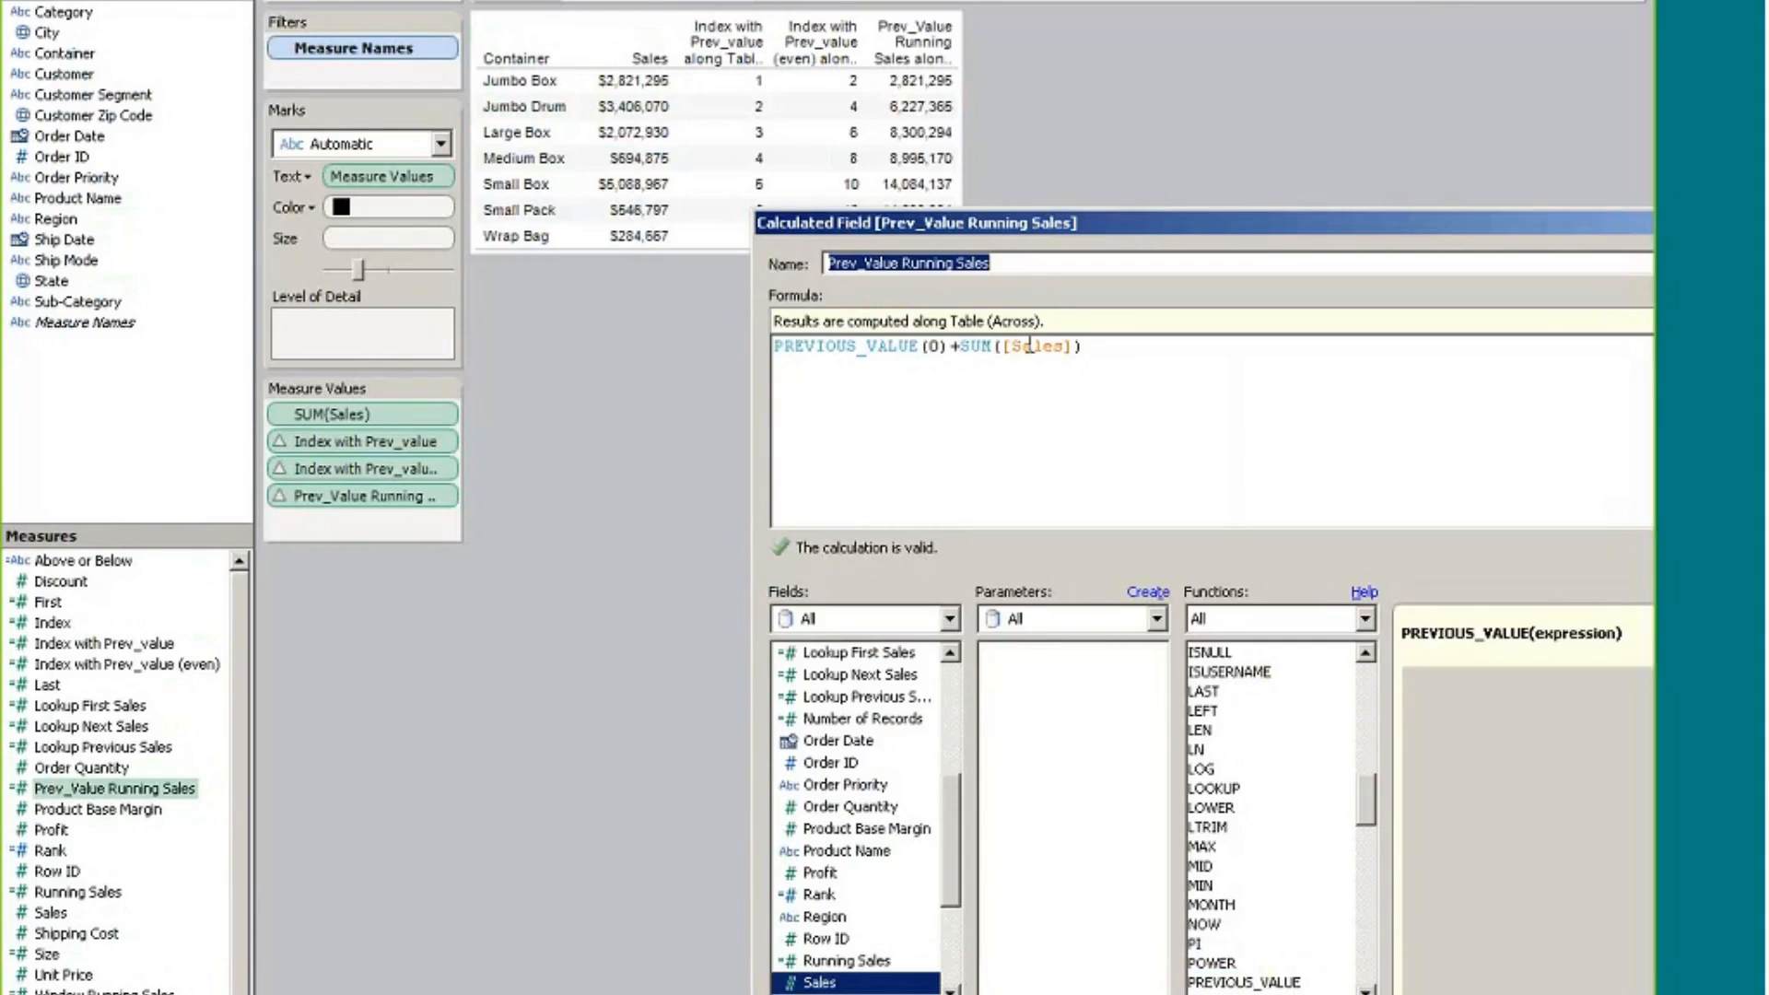
Switch back to Tableau, examine the SUM([Sales]) part of the Prev_Value Running Sales formula and close the calculation without saving
click(1006, 346)
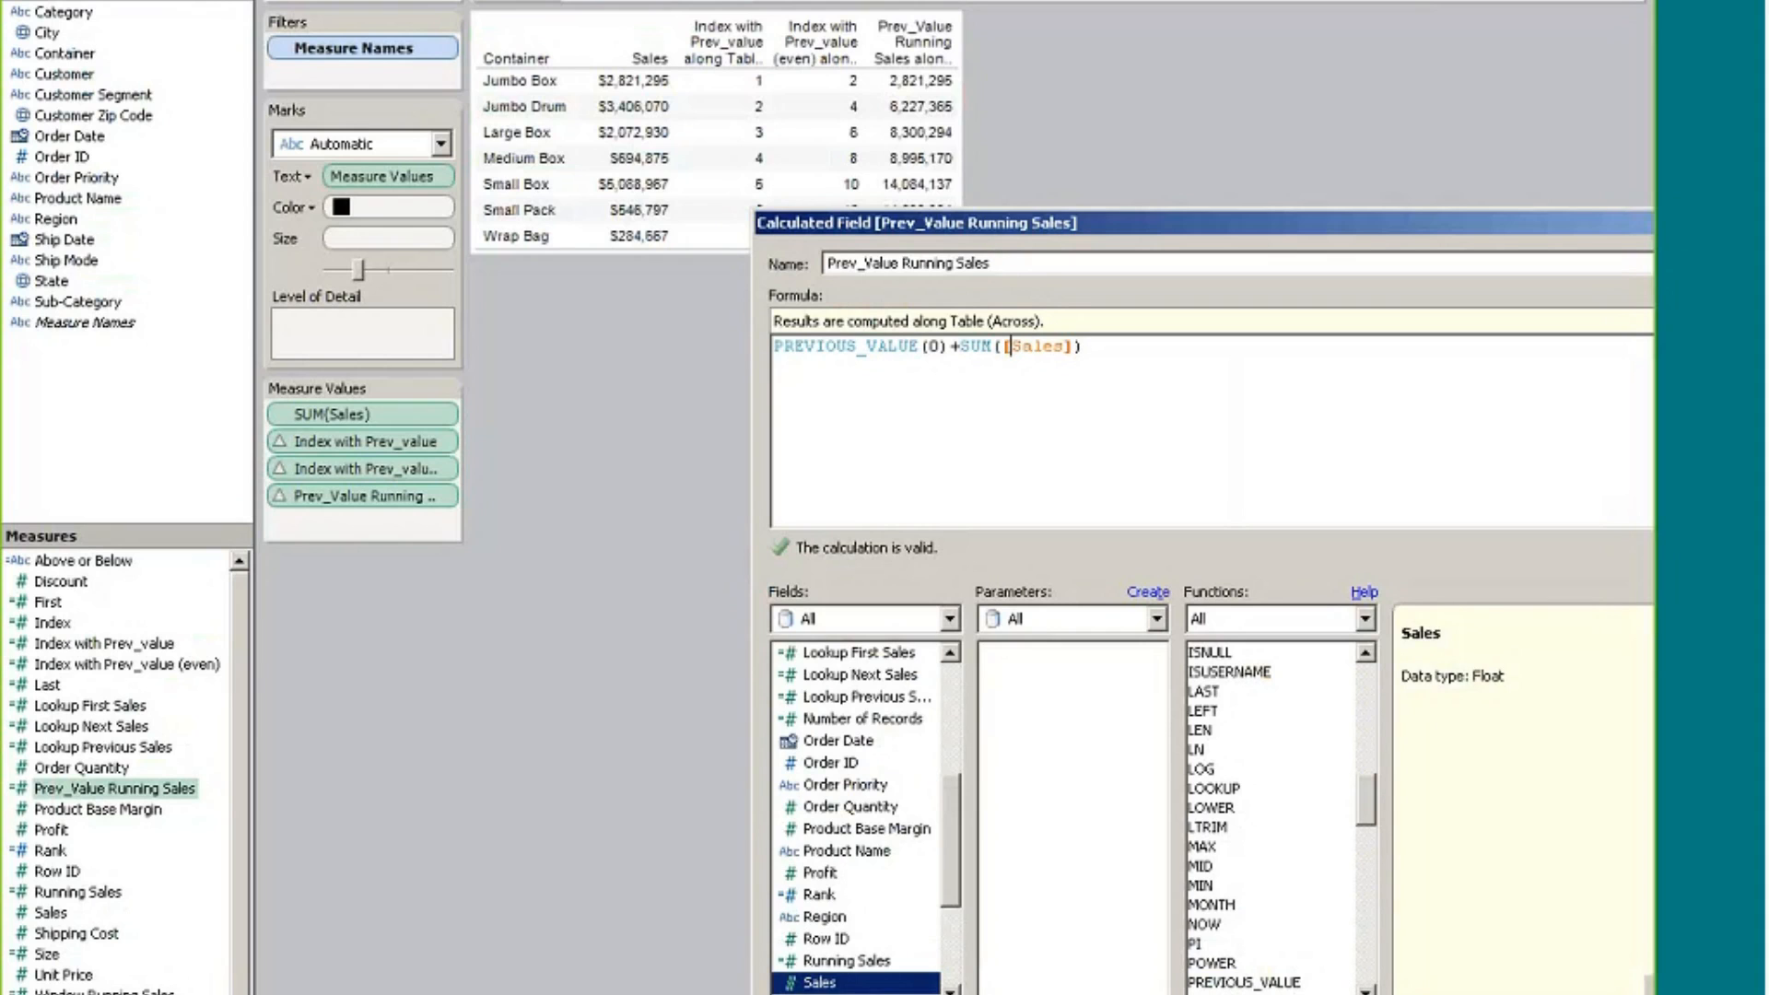
drag(1279, 224, 757, 72)
click(1321, 880)
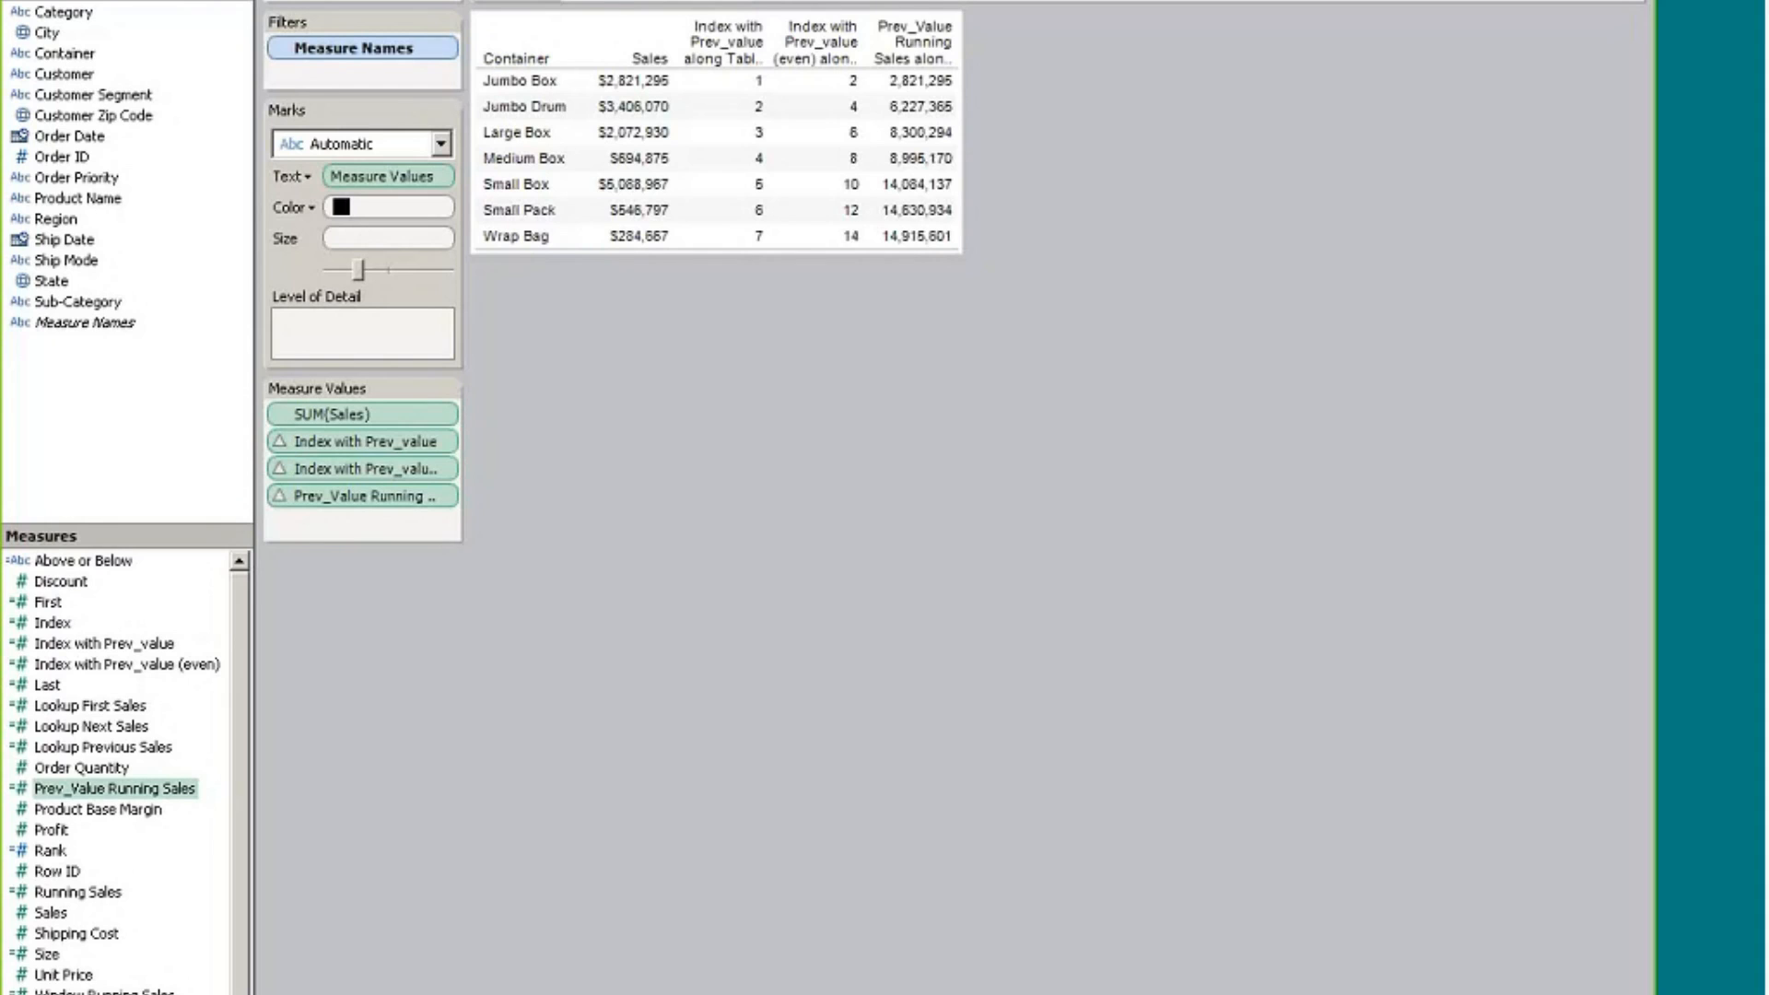
Go to the worksheet with the stacked Container sales bars, open the Index calculation to view its formula and cancel it
key(ctrl+Tab)
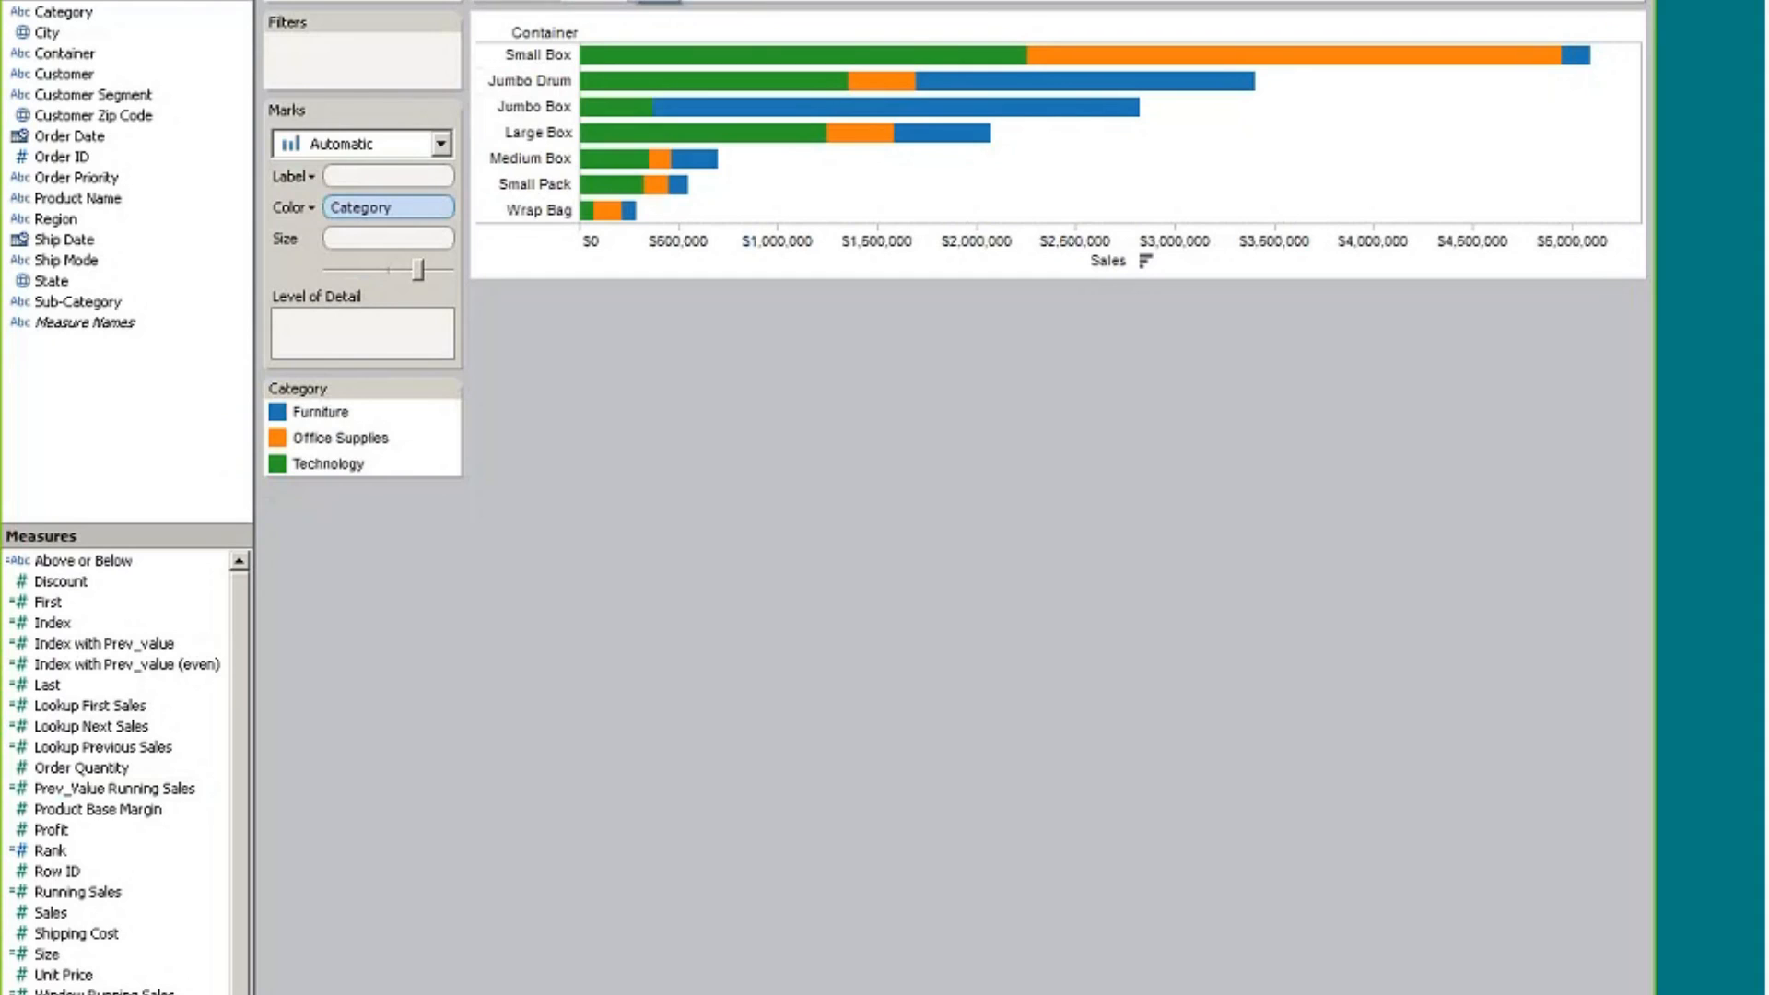
mouse_move(649, 59)
right_click(50, 623)
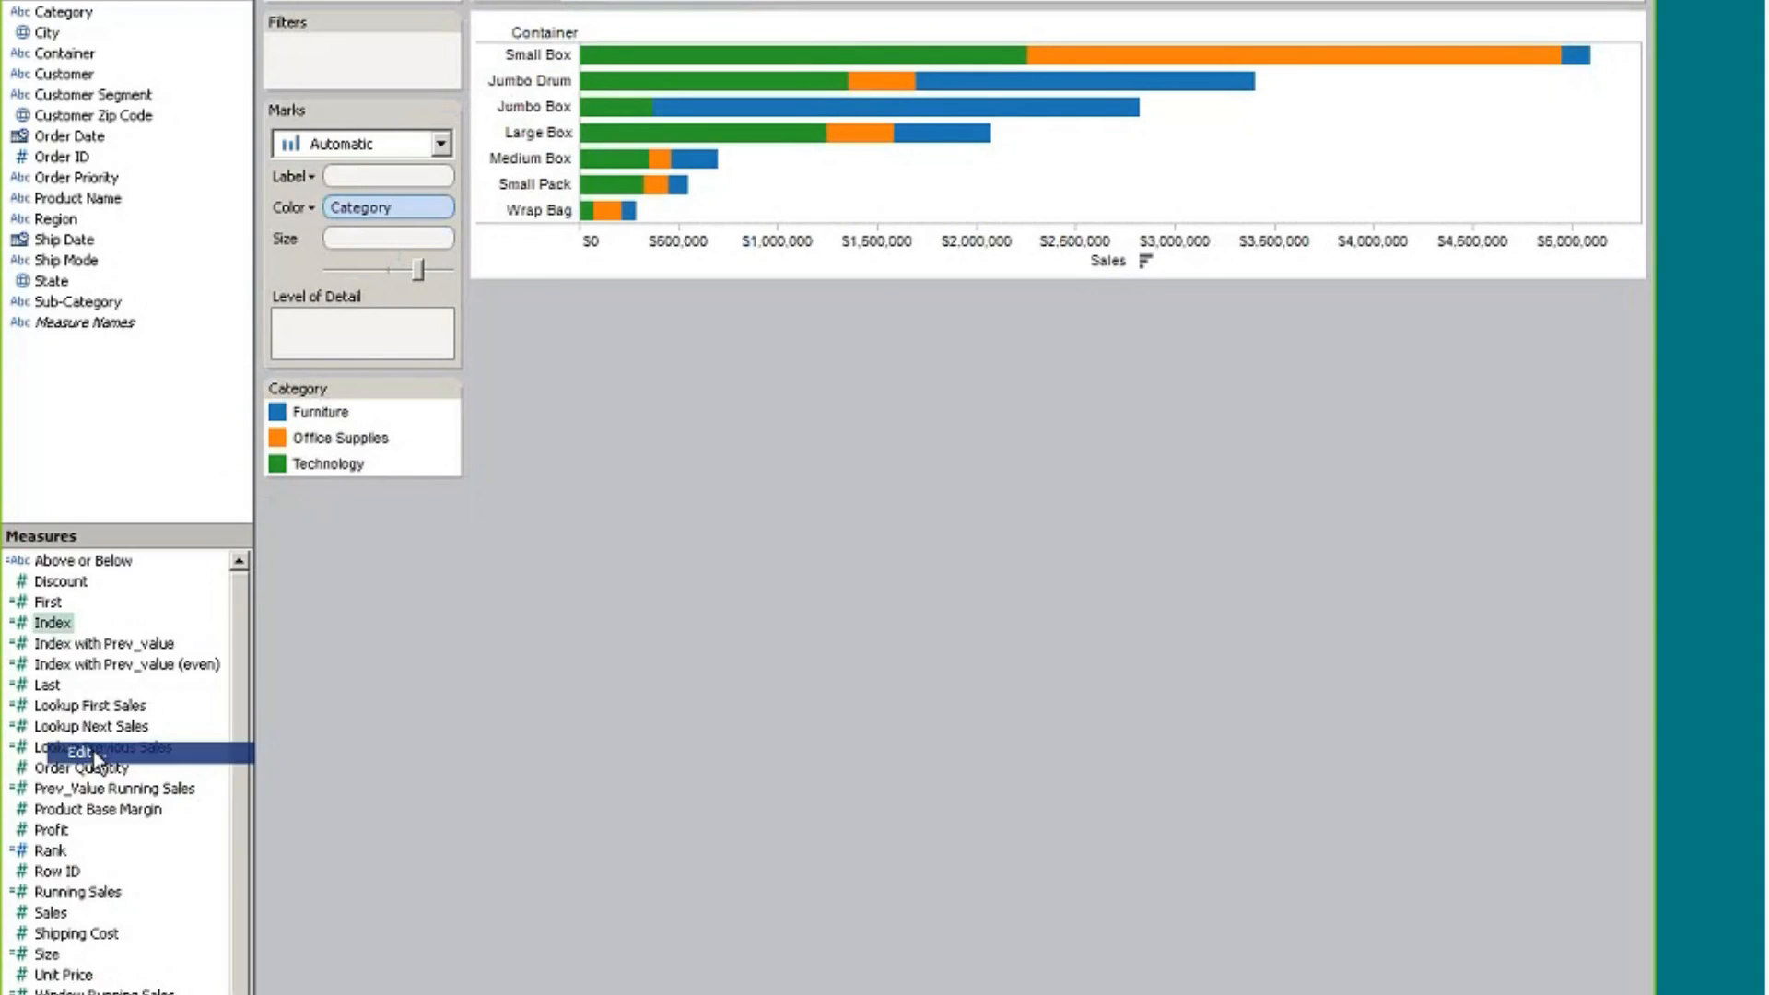
click(83, 755)
click(328, 184)
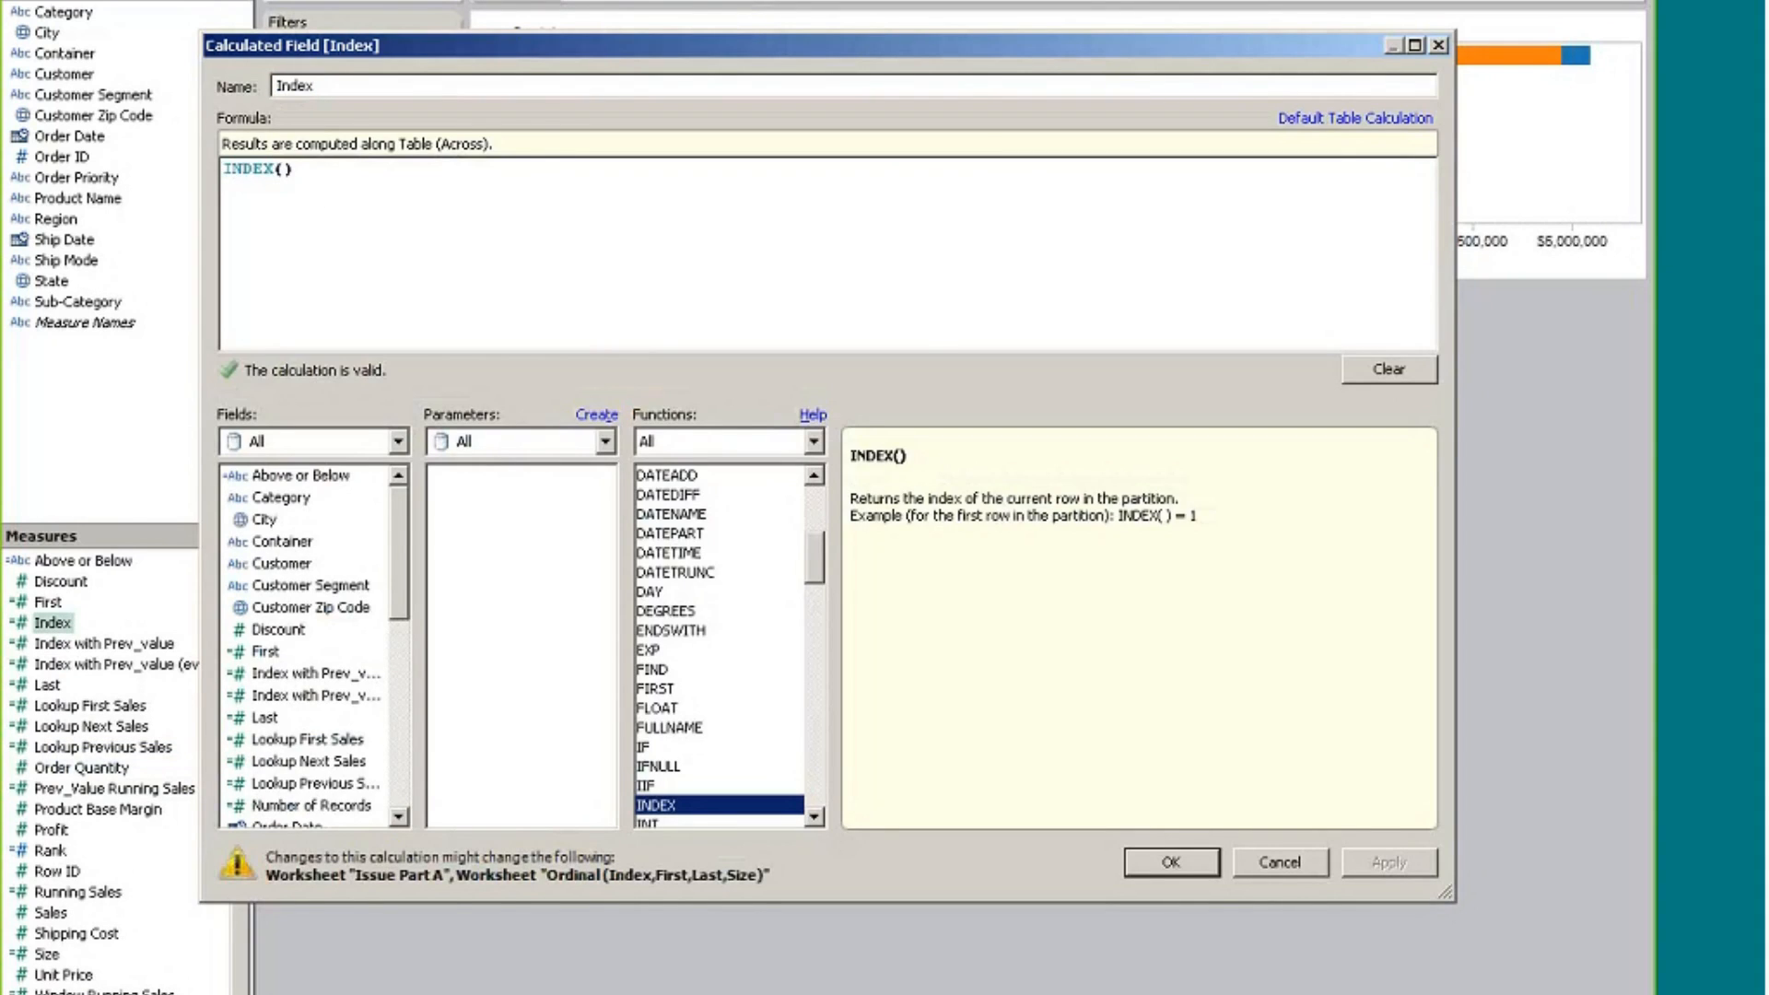
click(1277, 863)
Convert the Index measure to discrete and place it before Container on the bar chart's rows
right_click(51, 623)
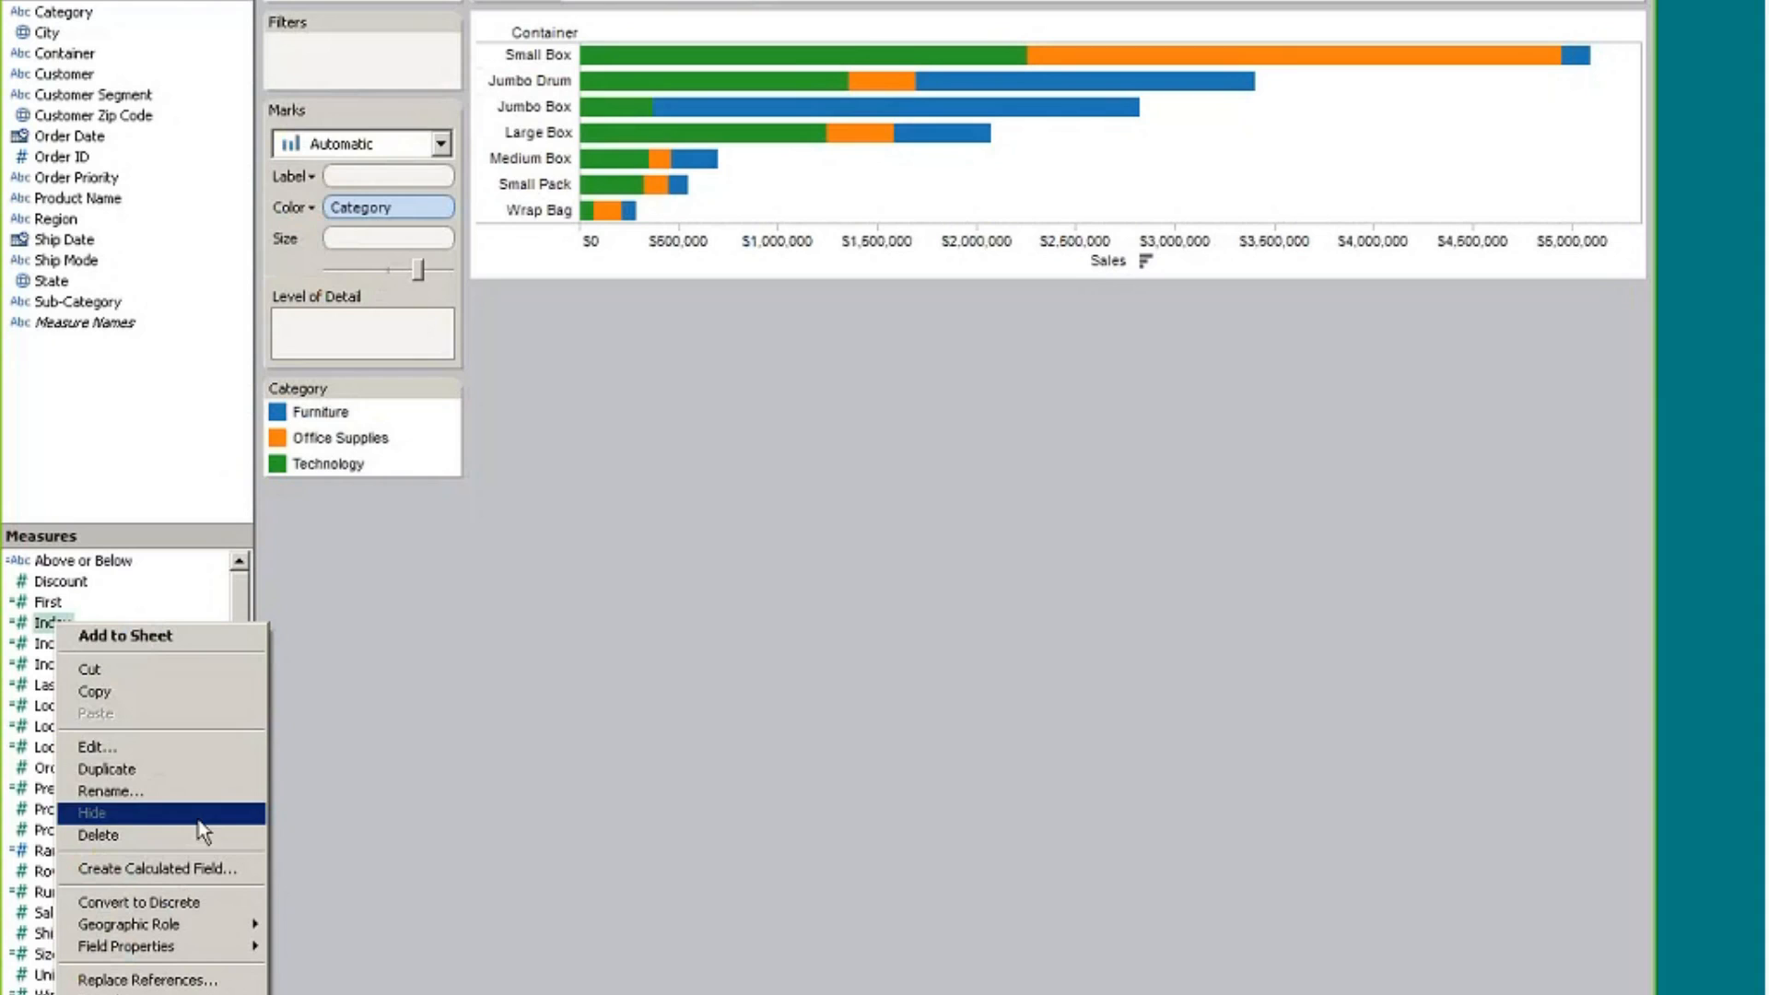
click(184, 902)
drag(40, 625, 556, 15)
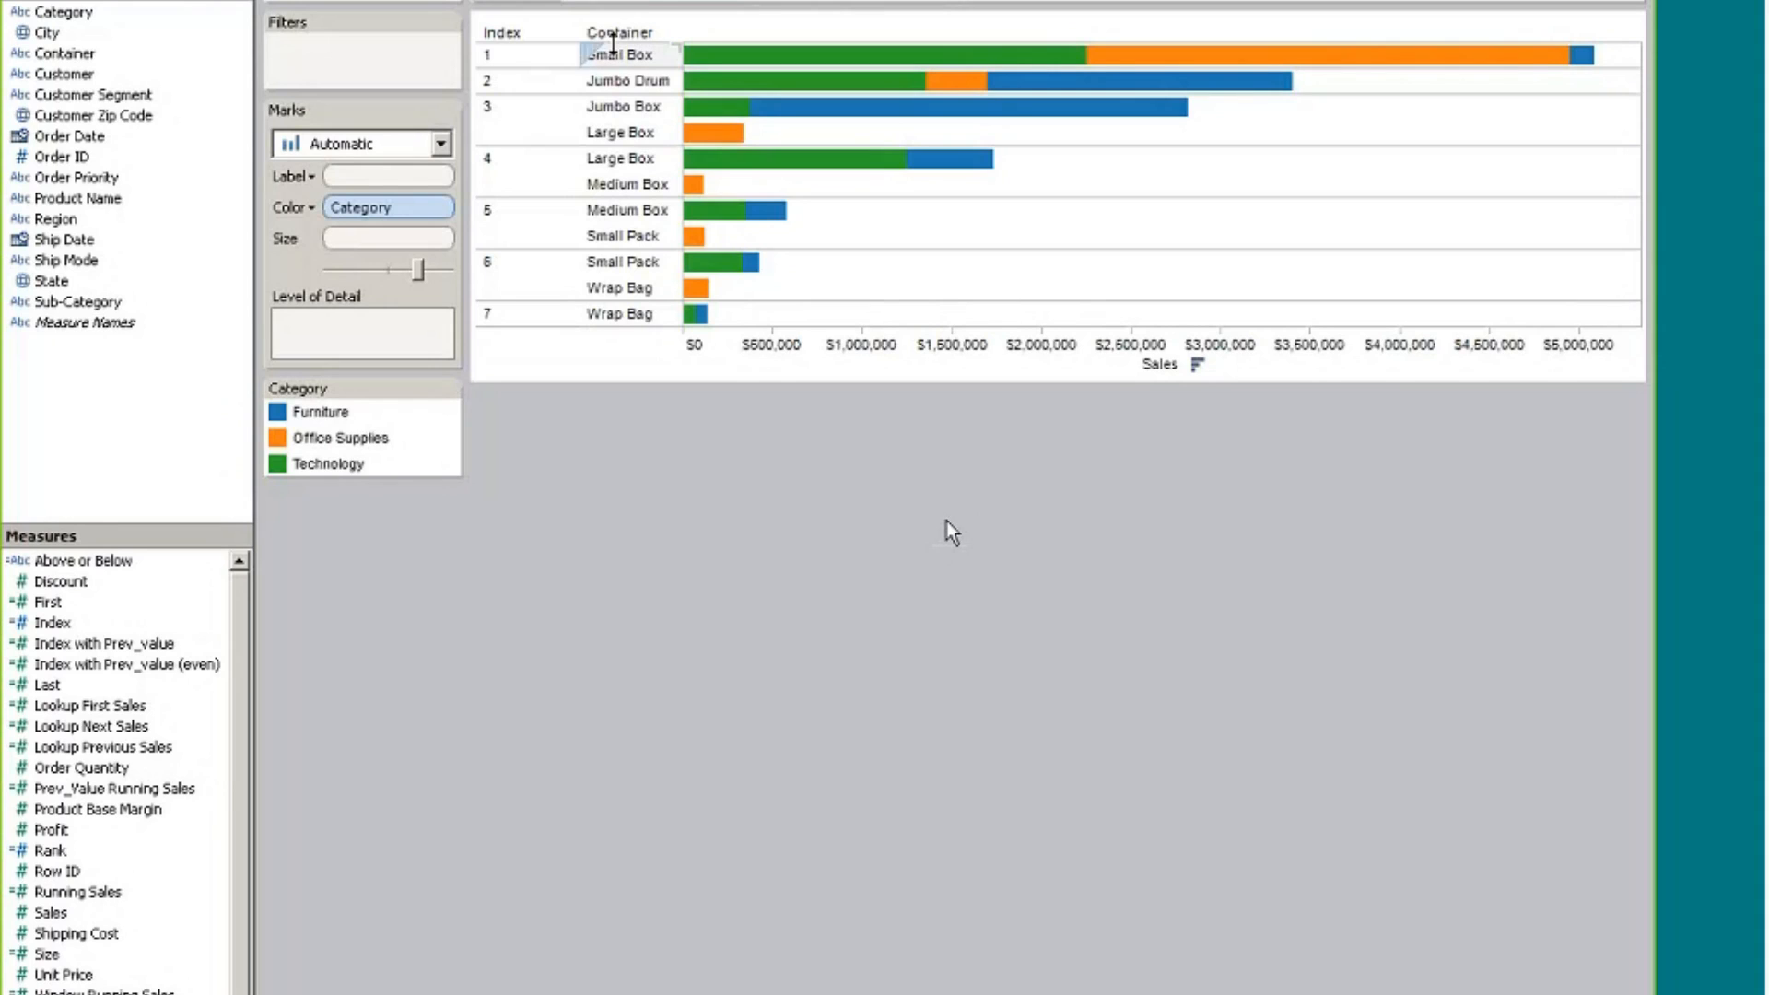
Remove Index from the bar chart, and in the sales crosstab move Category from the columns to the rows after Container
drag(649, 2, 436, 621)
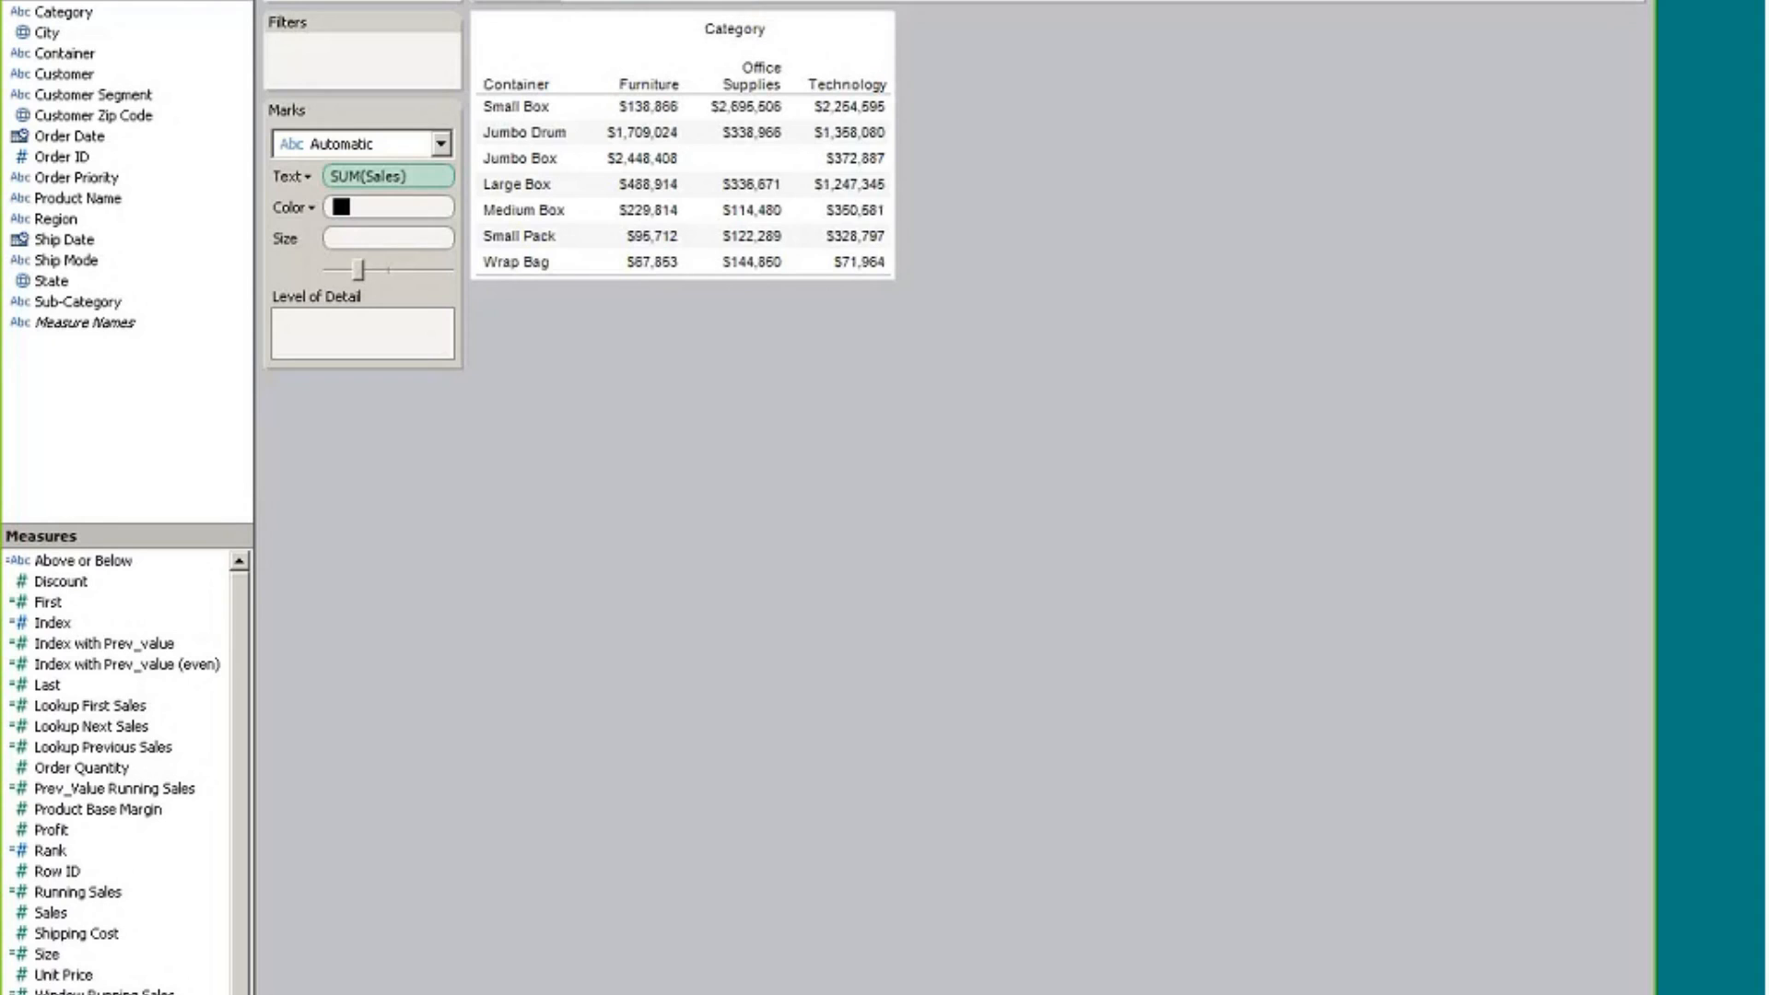
drag(636, 0, 808, 2)
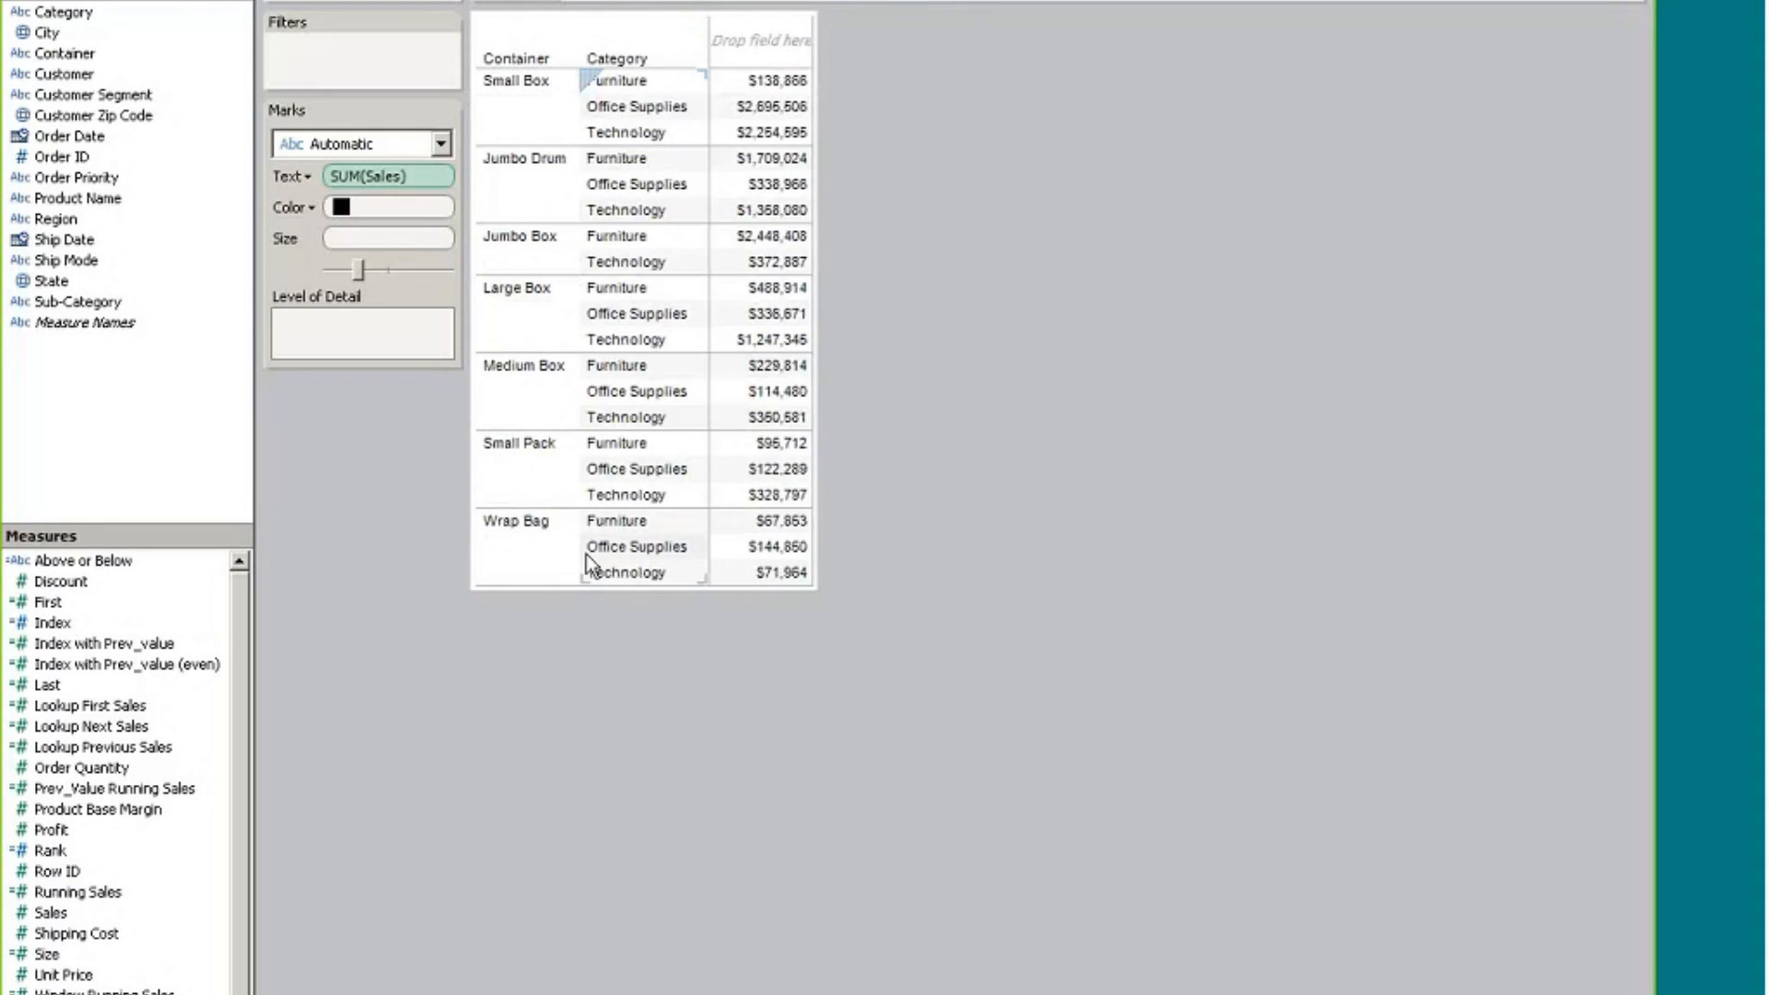
Add Index to the crosstab rows before Container and set it to compute using Container
drag(48, 625, 584, 6)
right_click(584, 7)
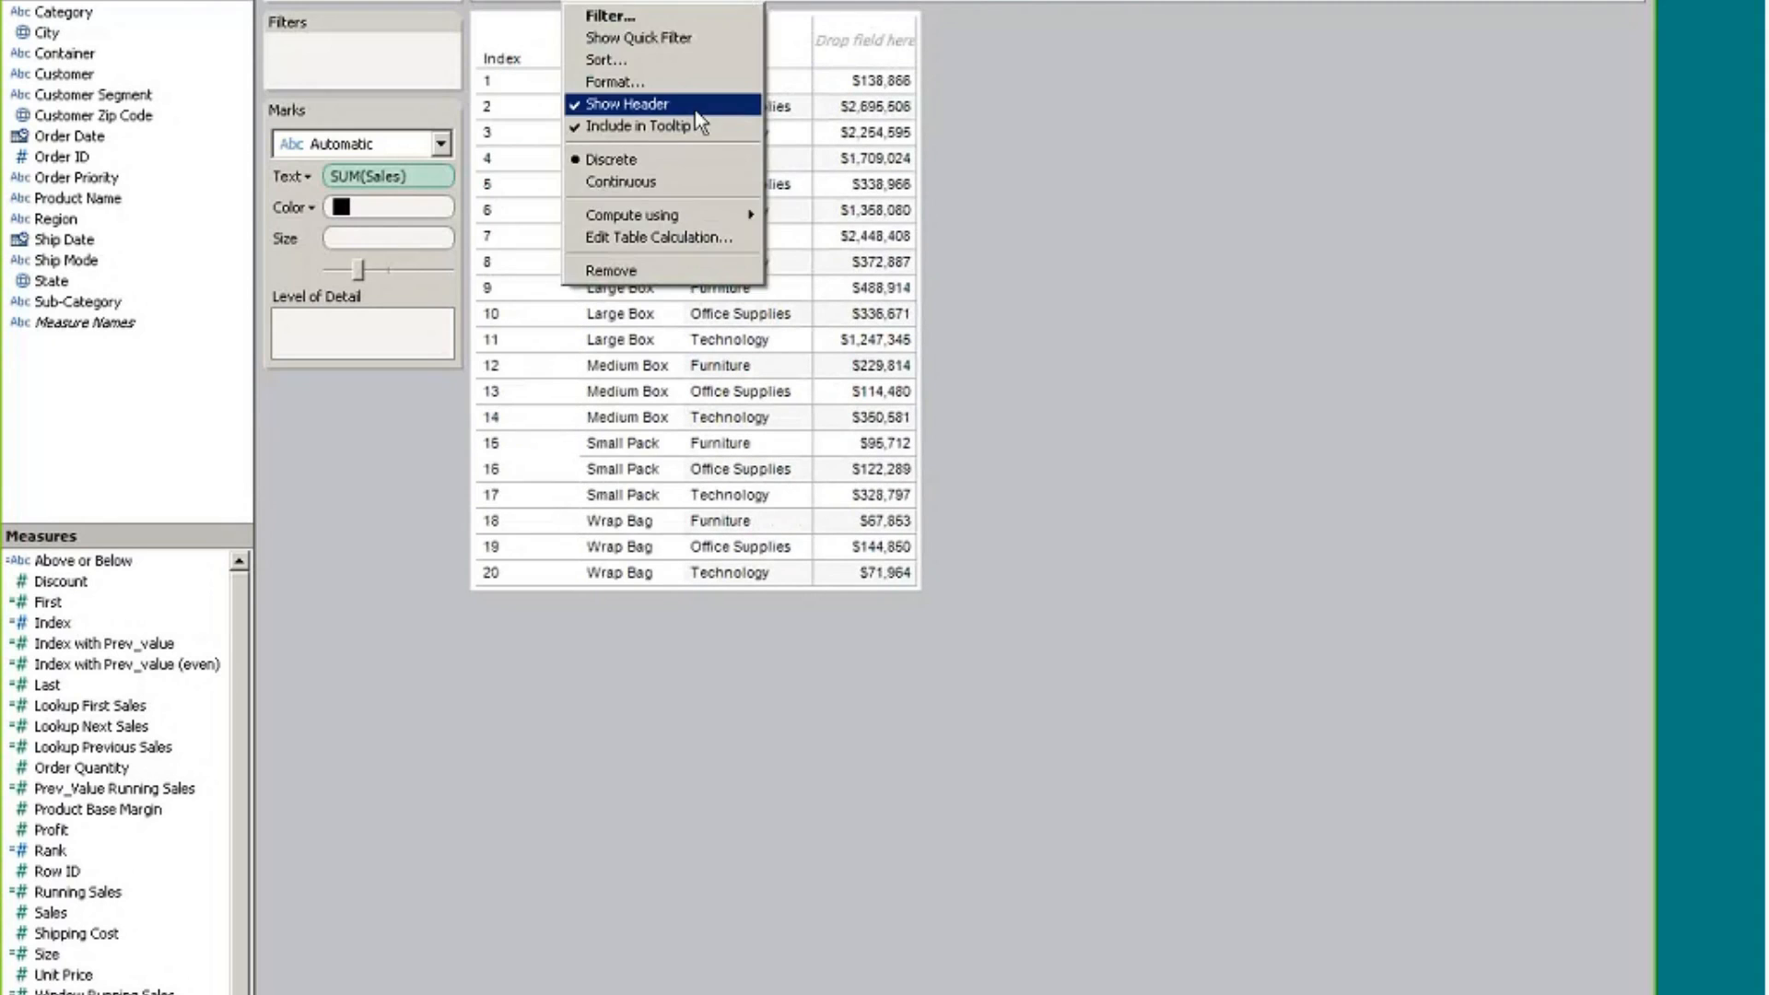
mouse_move(710, 217)
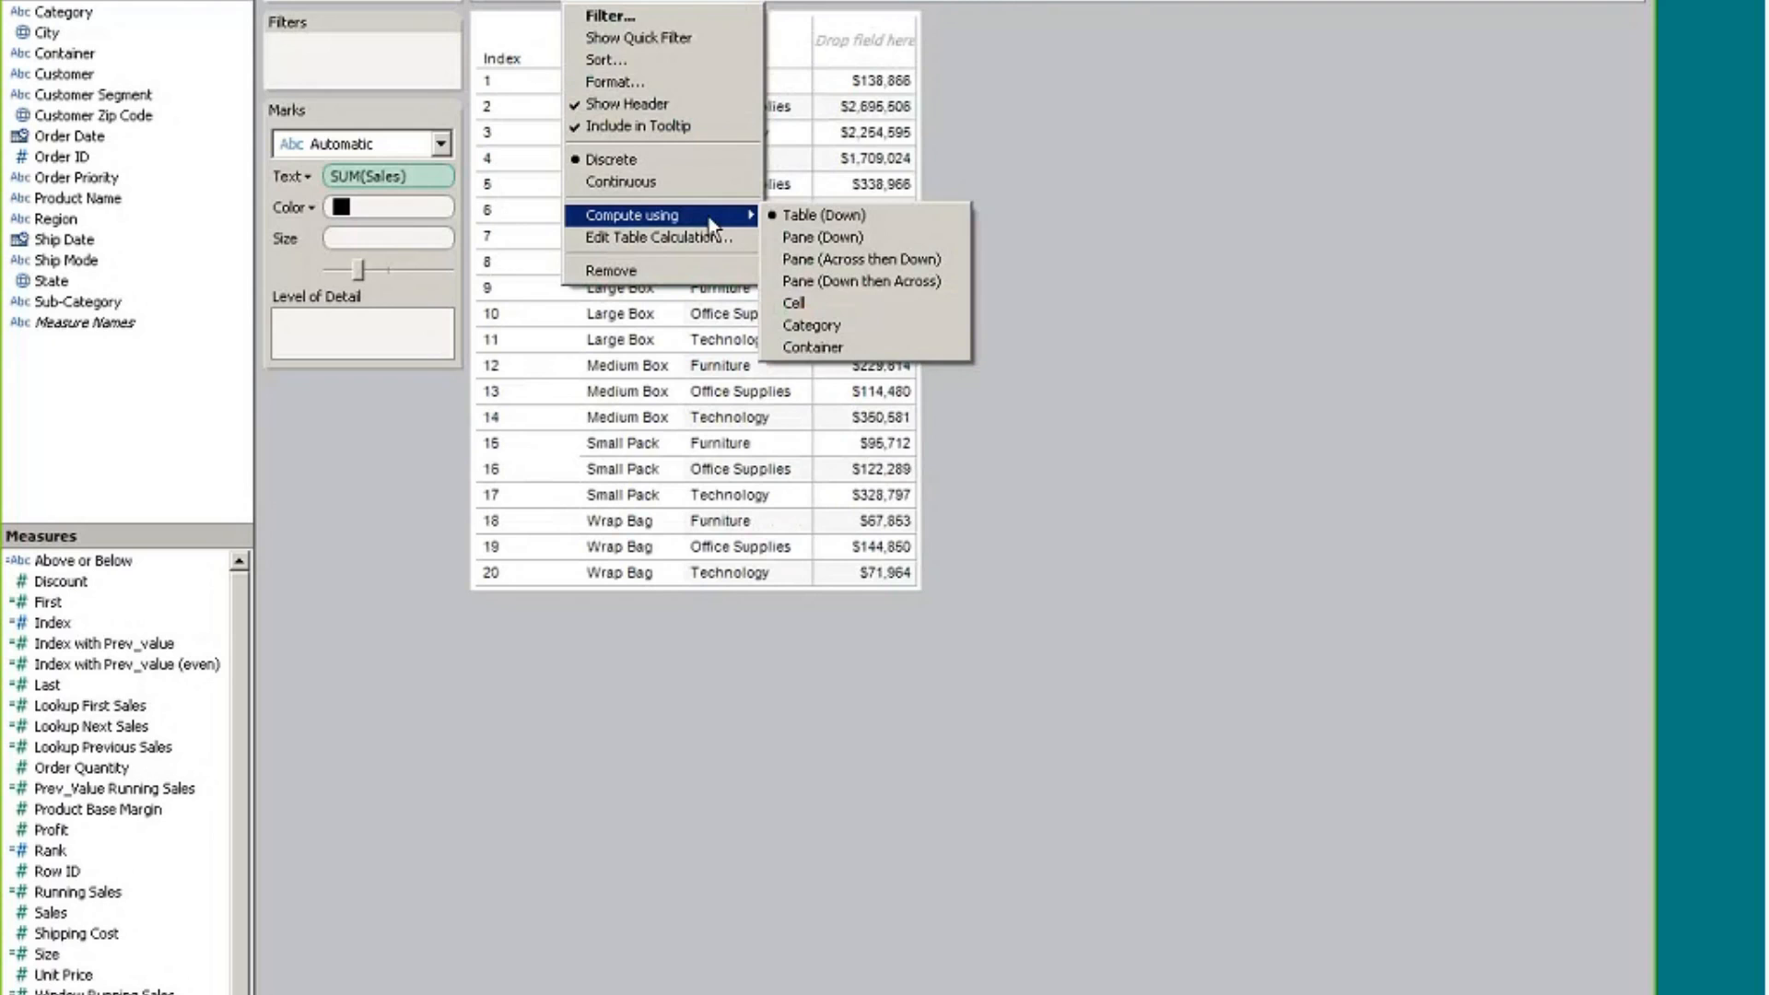
click(873, 347)
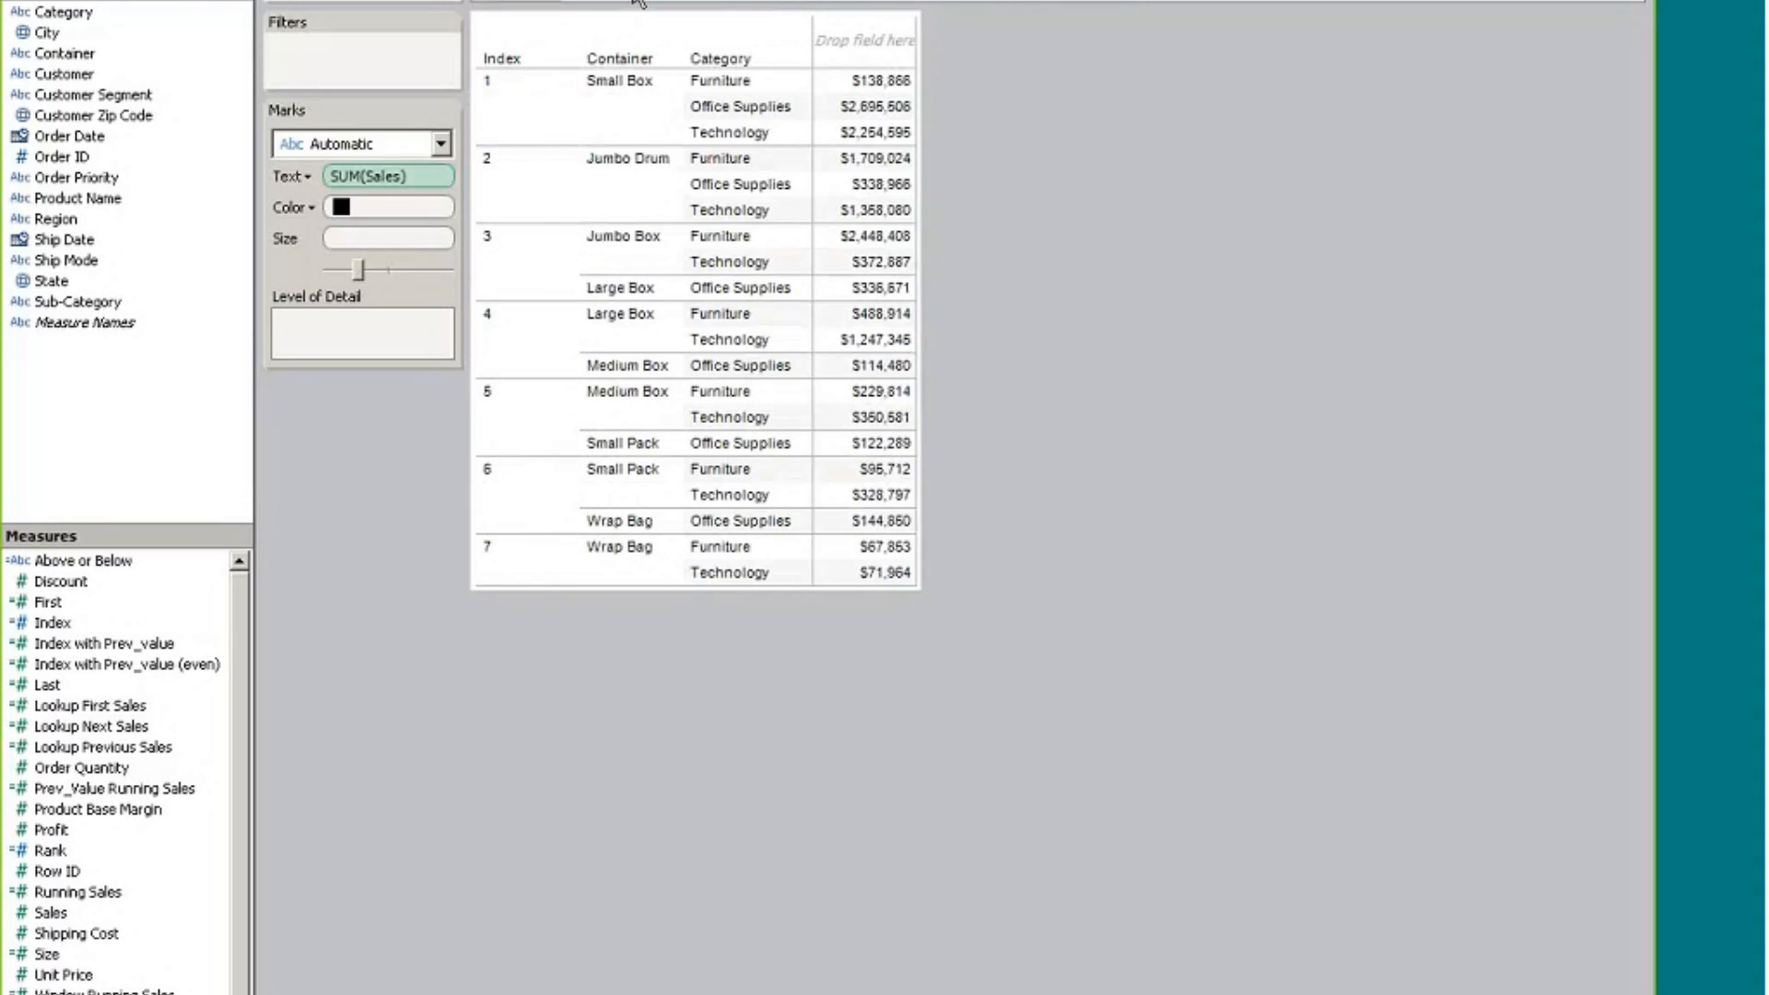
Move Index behind Category so that it is the last field on the crosstab rows
drag(640, 1, 960, 1)
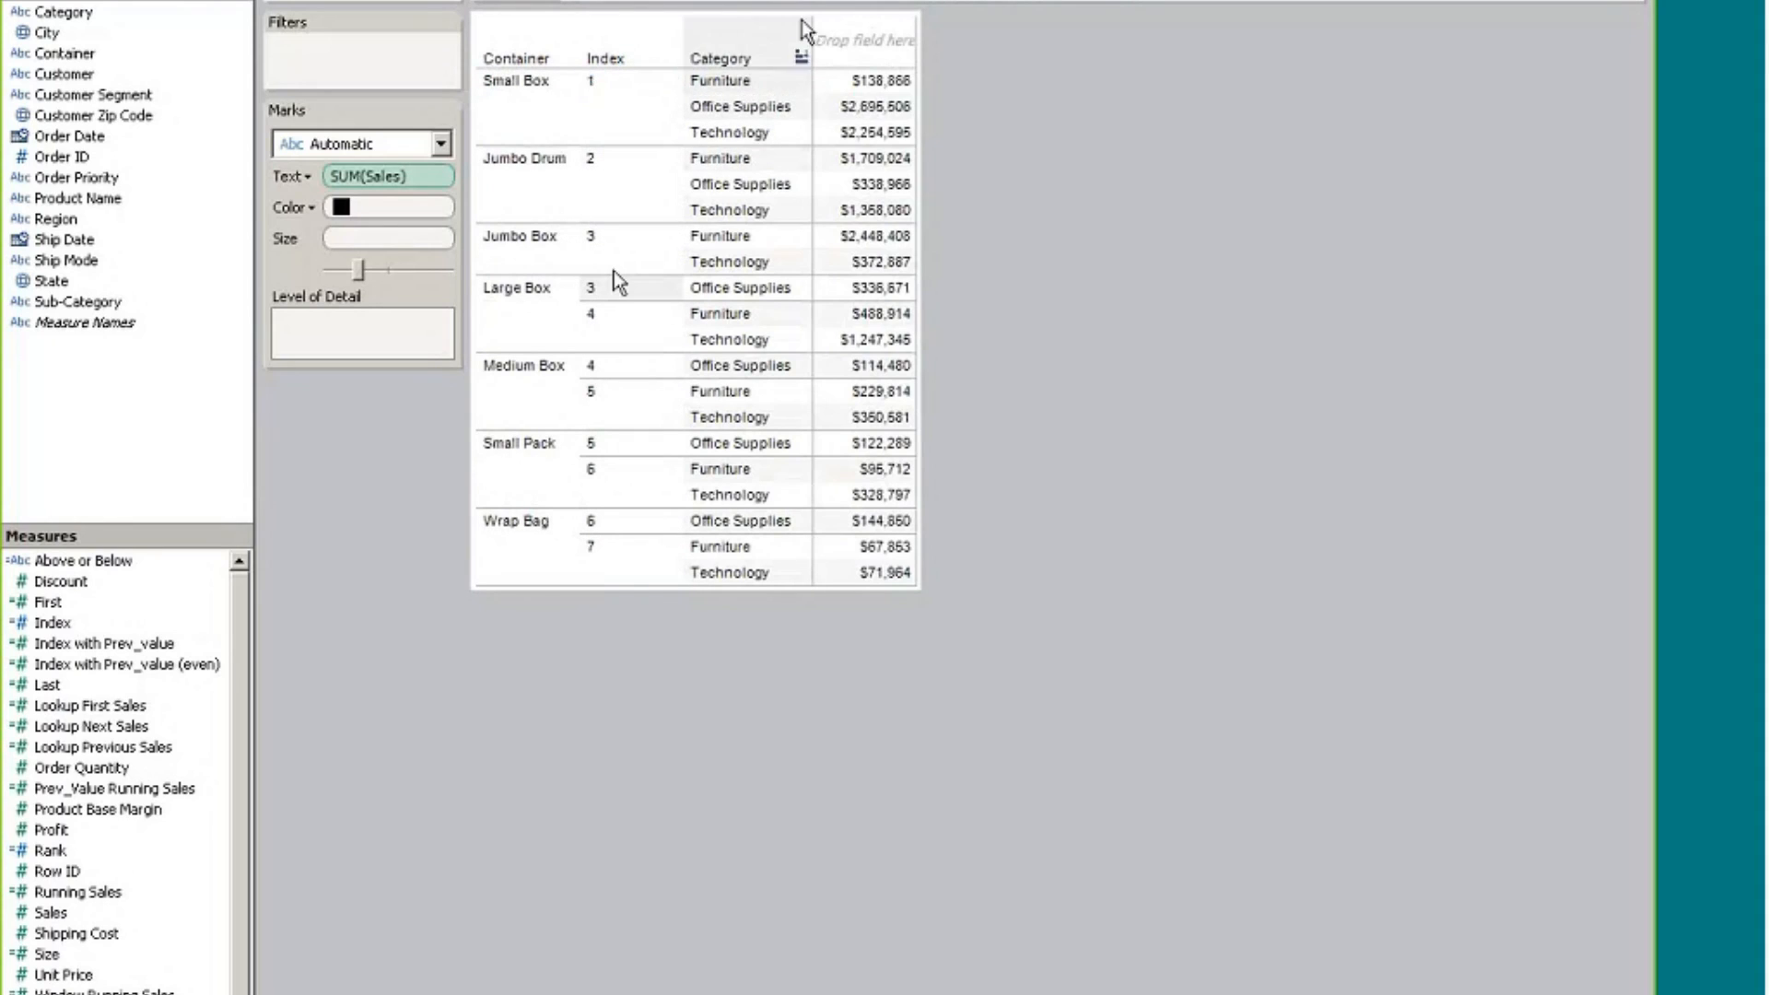
drag(1177, 3, 1186, 2)
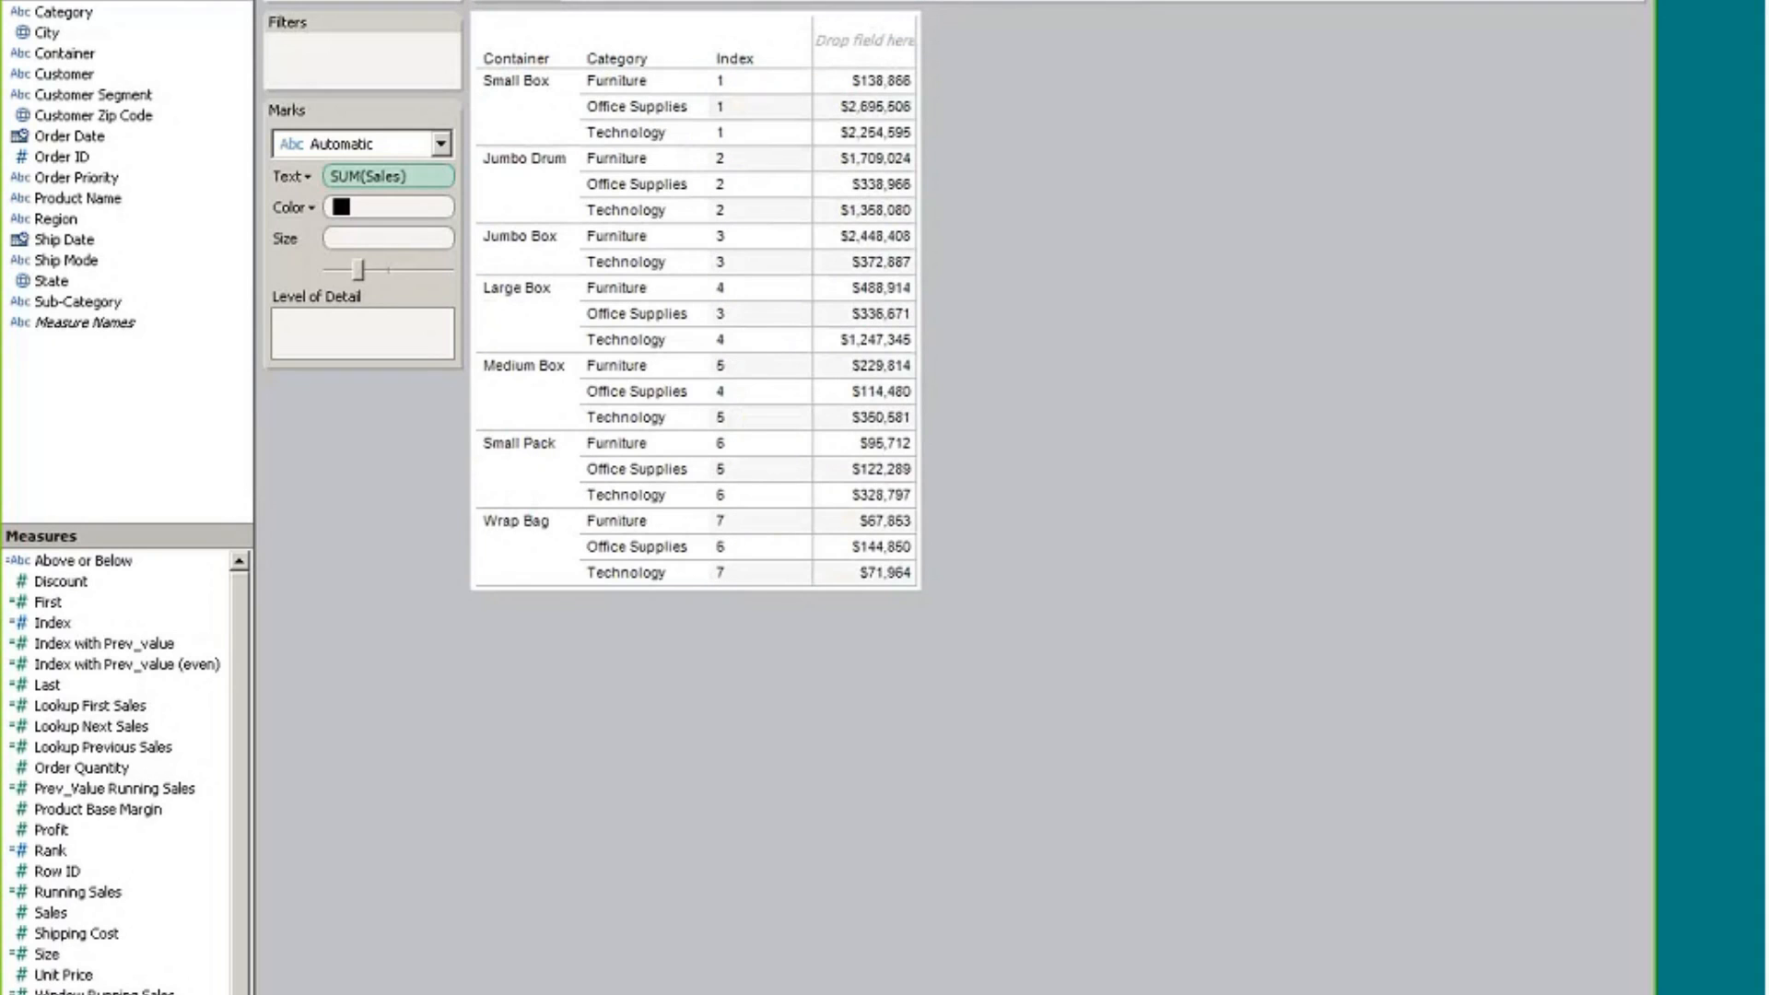
click(1101, 2)
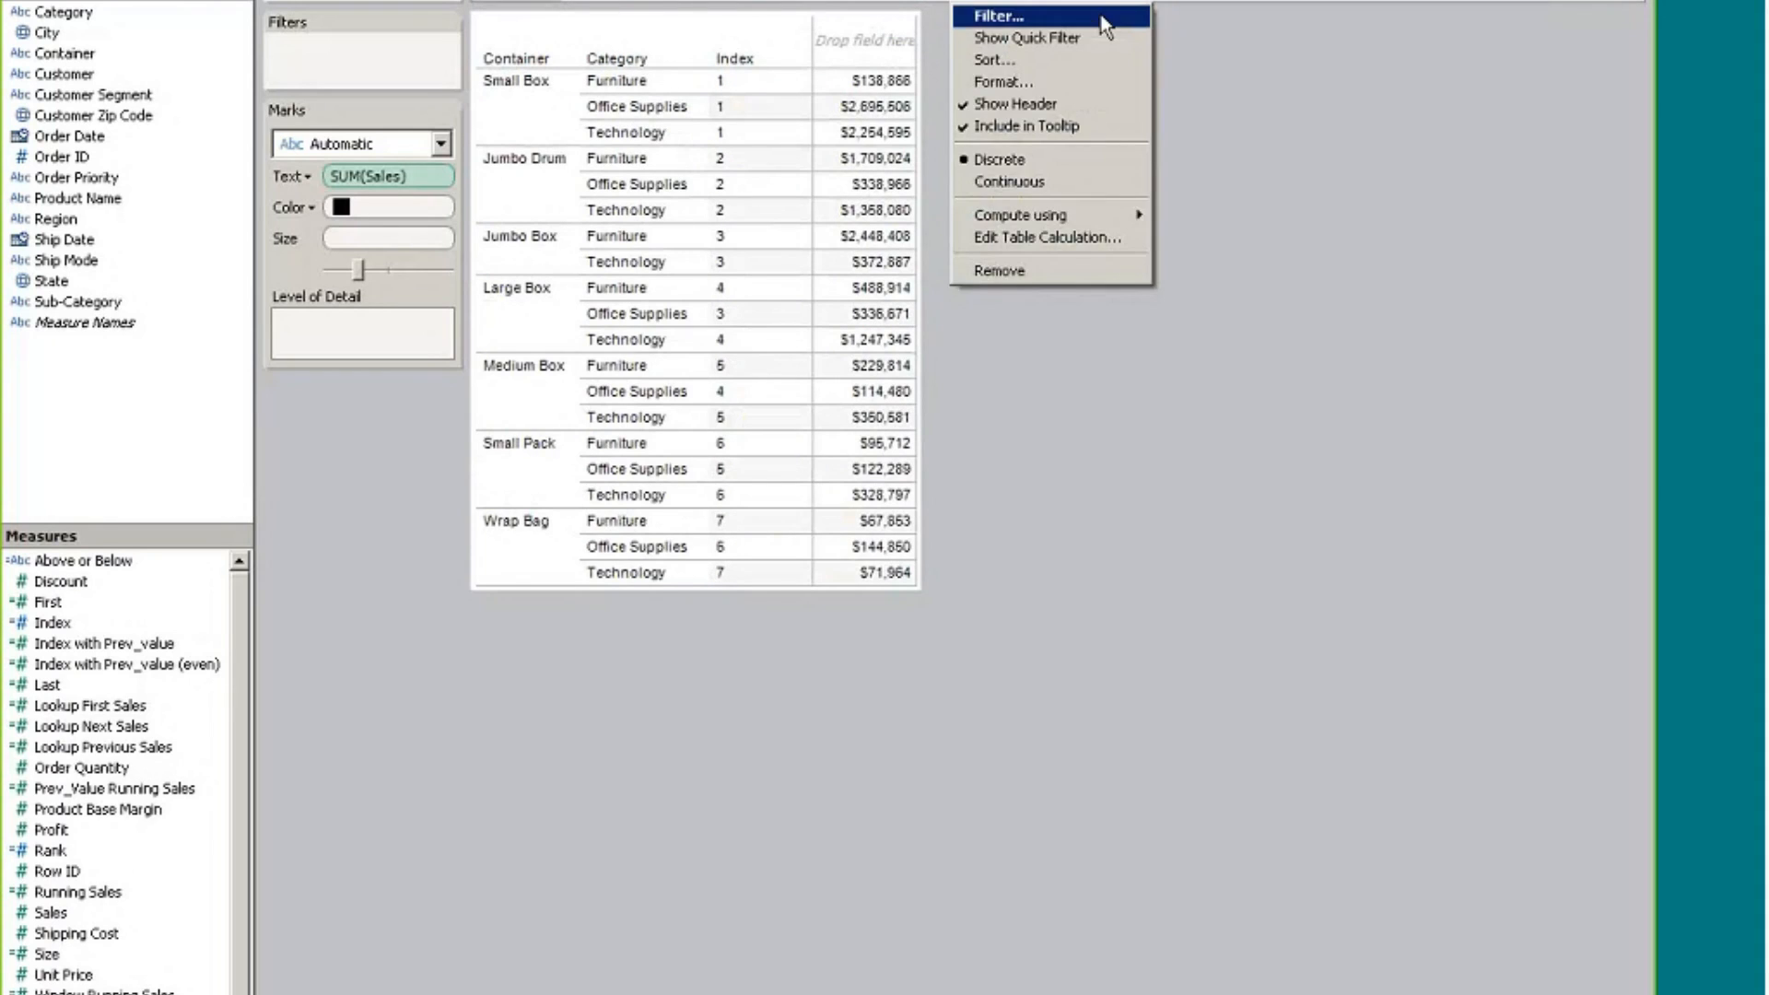
click(1240, 232)
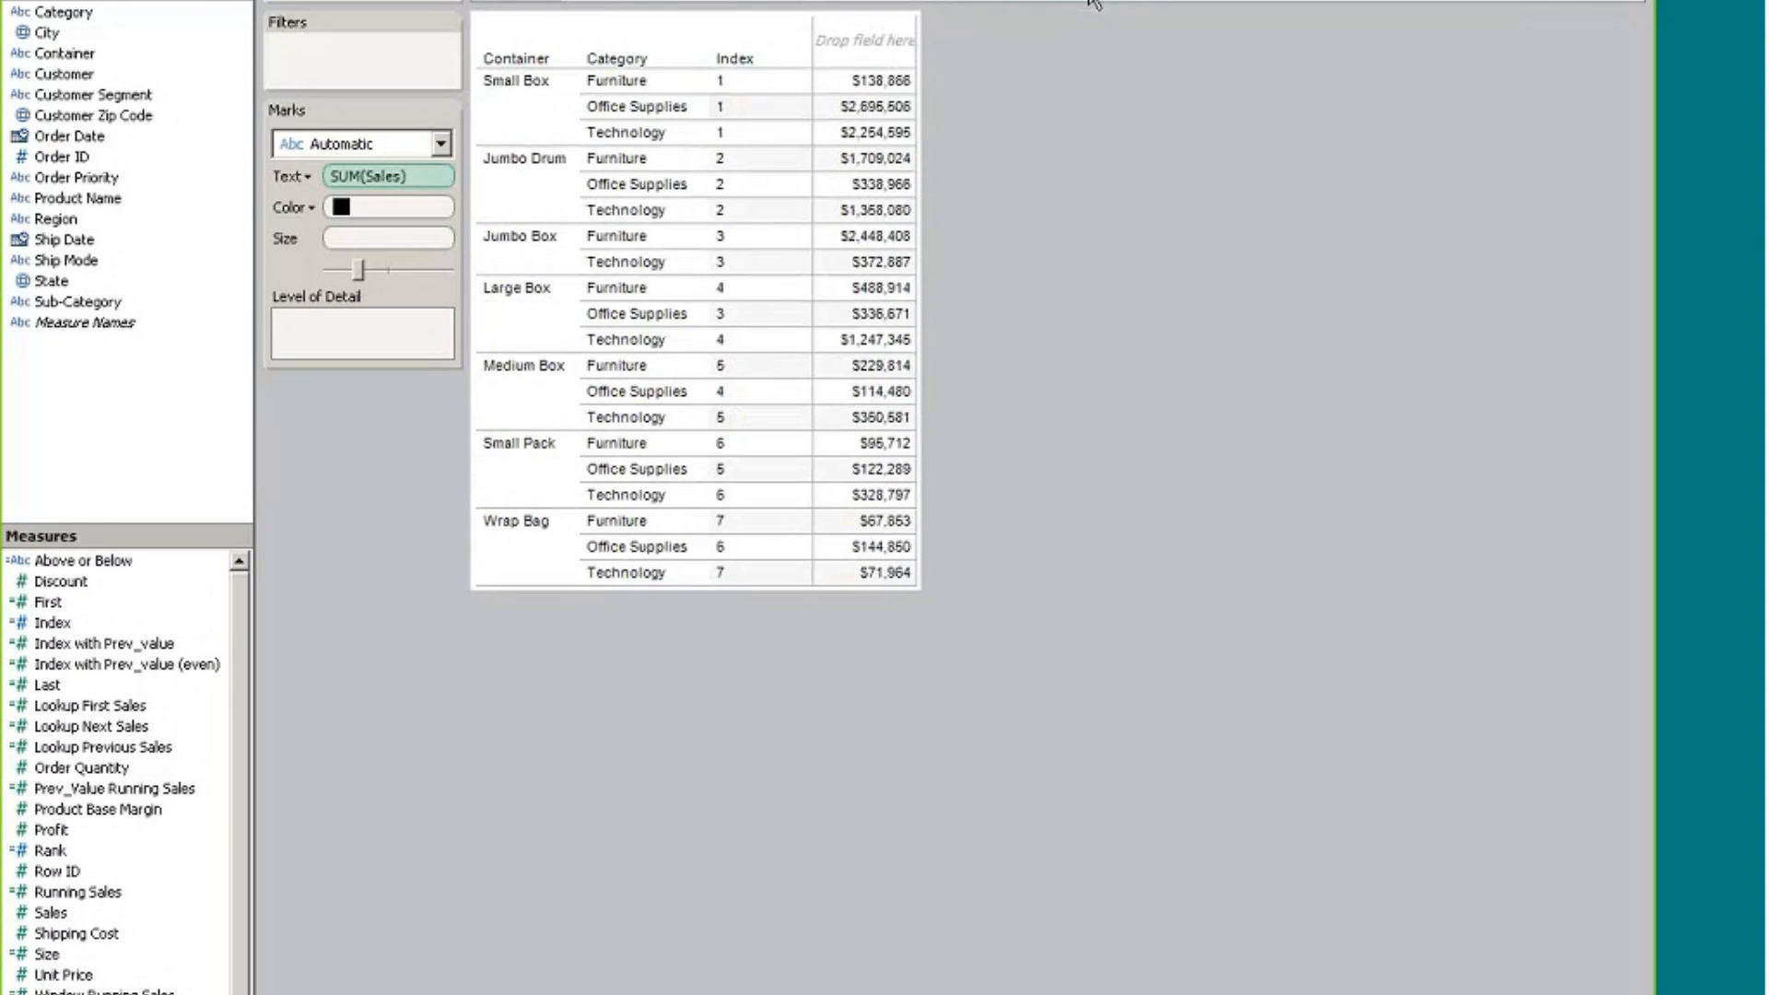
Set Index to an advanced computation along Container and Category, ordered by the sum of Sales descending
click(1138, 3)
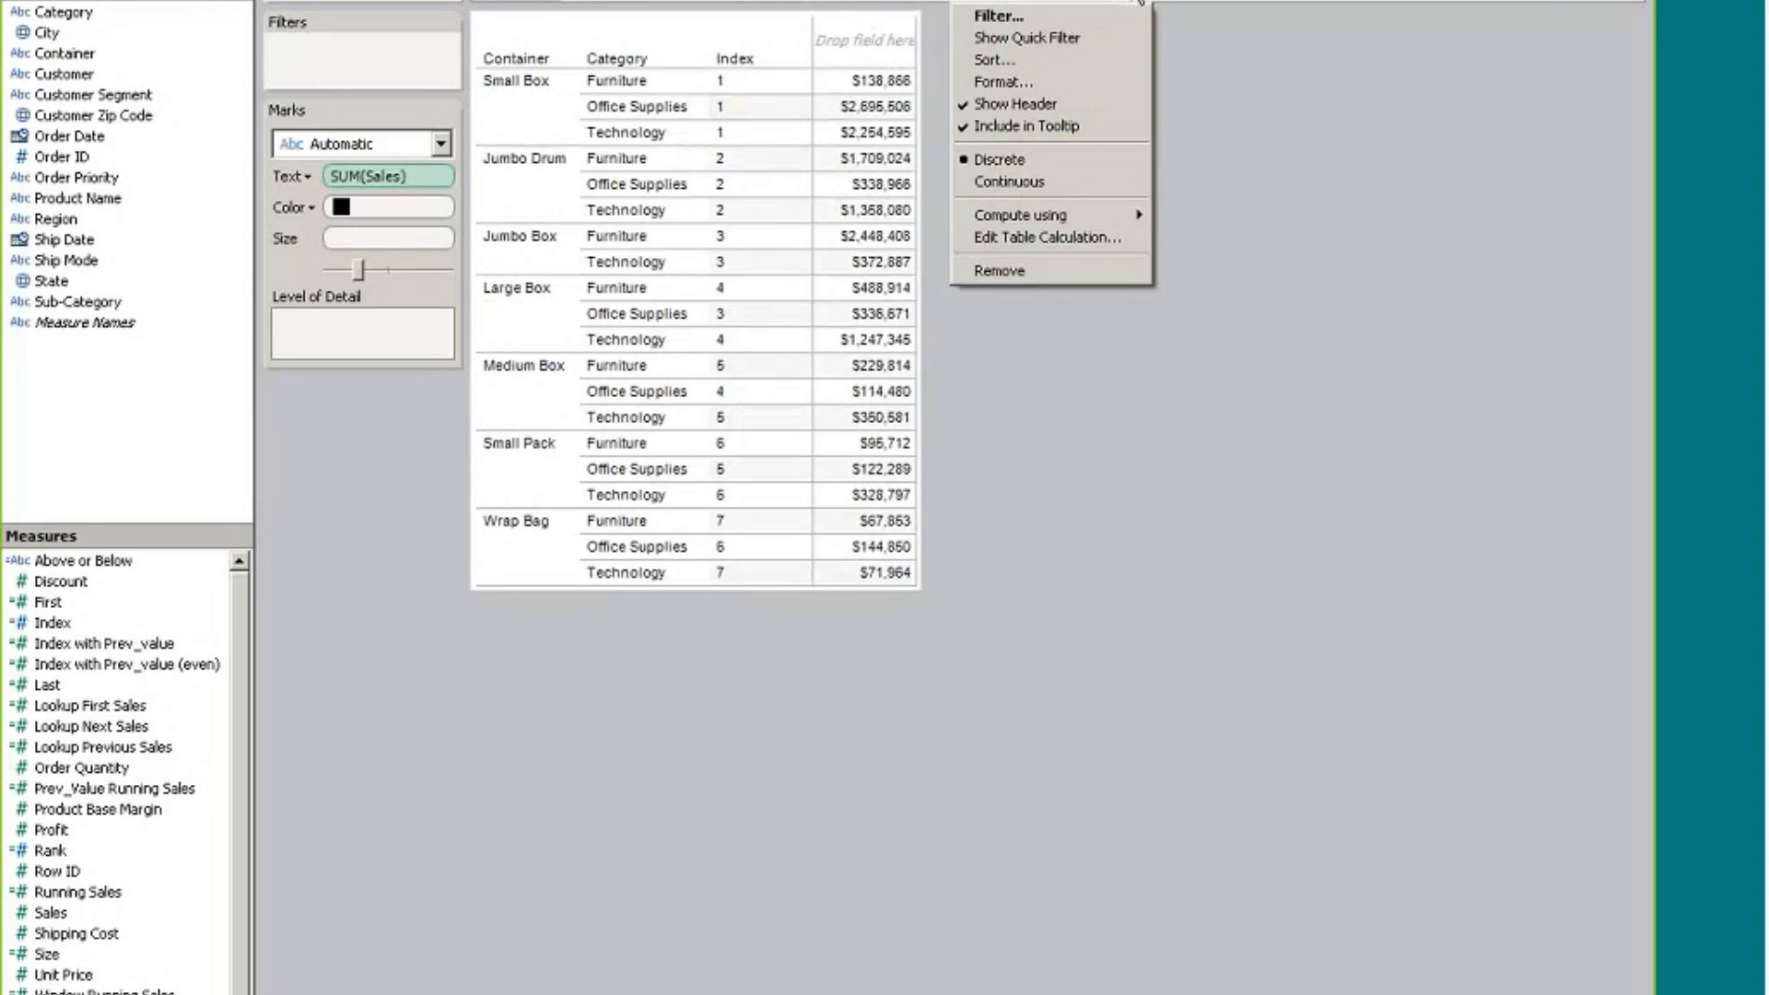
click(1056, 239)
click(993, 309)
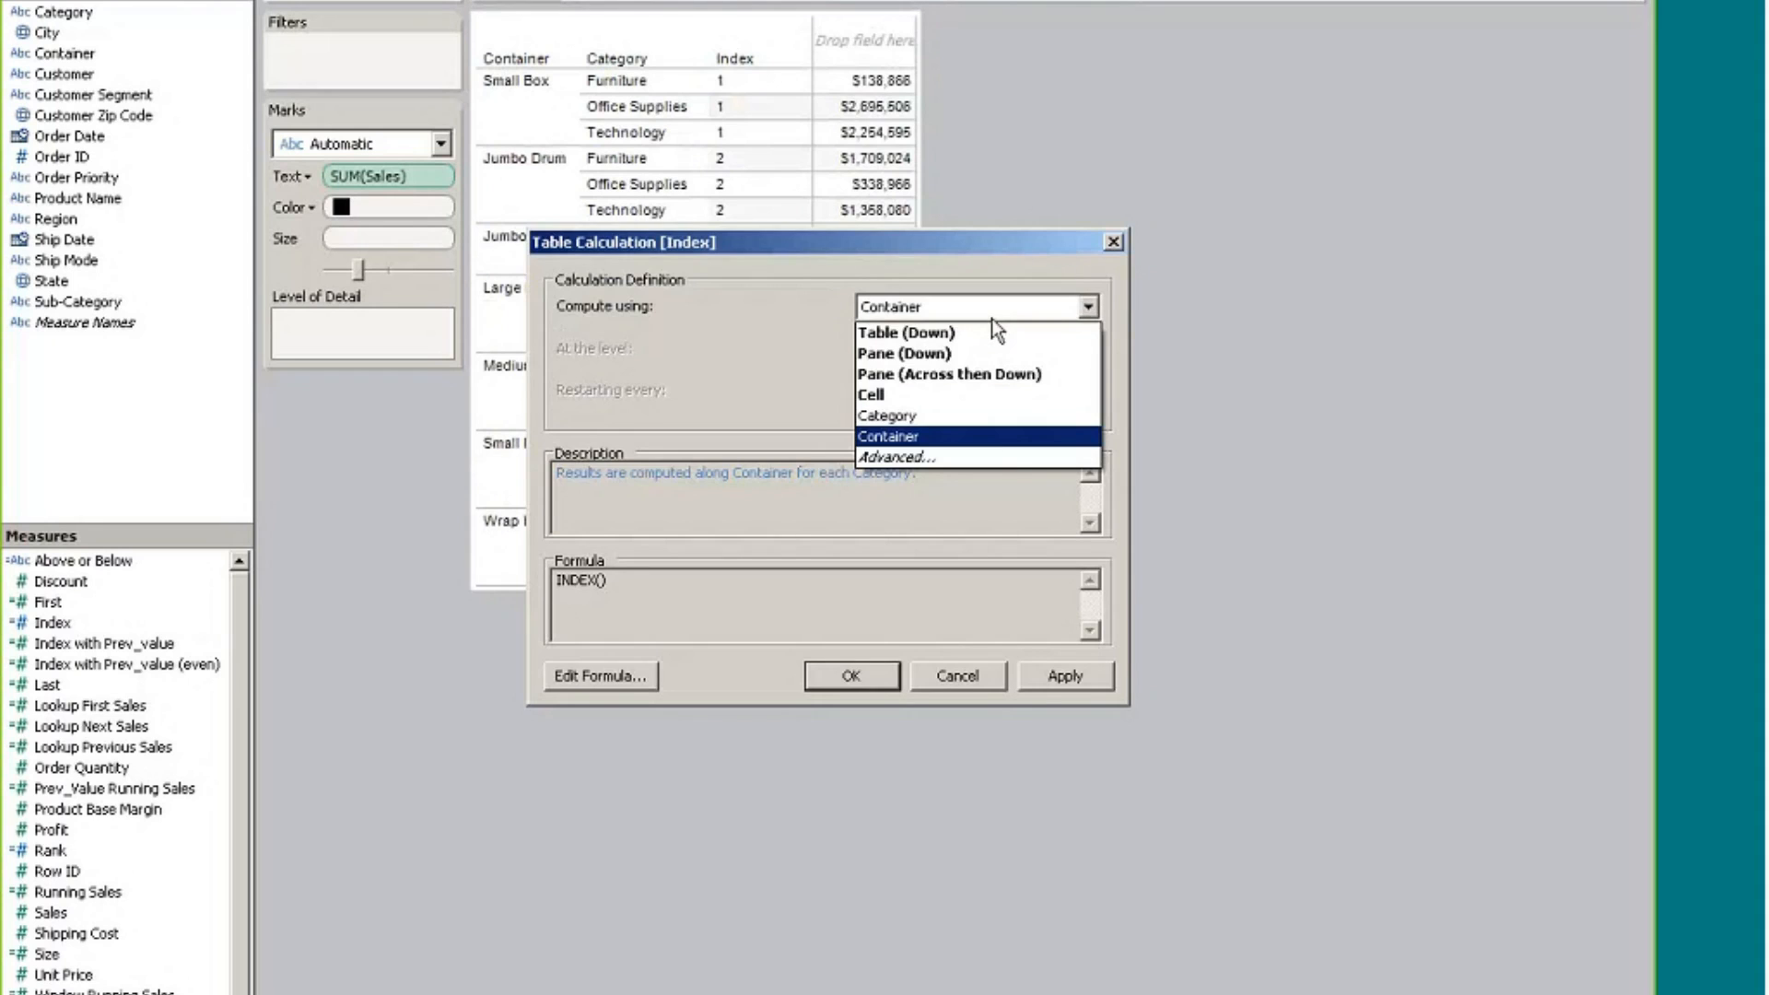
click(933, 457)
double_click(649, 322)
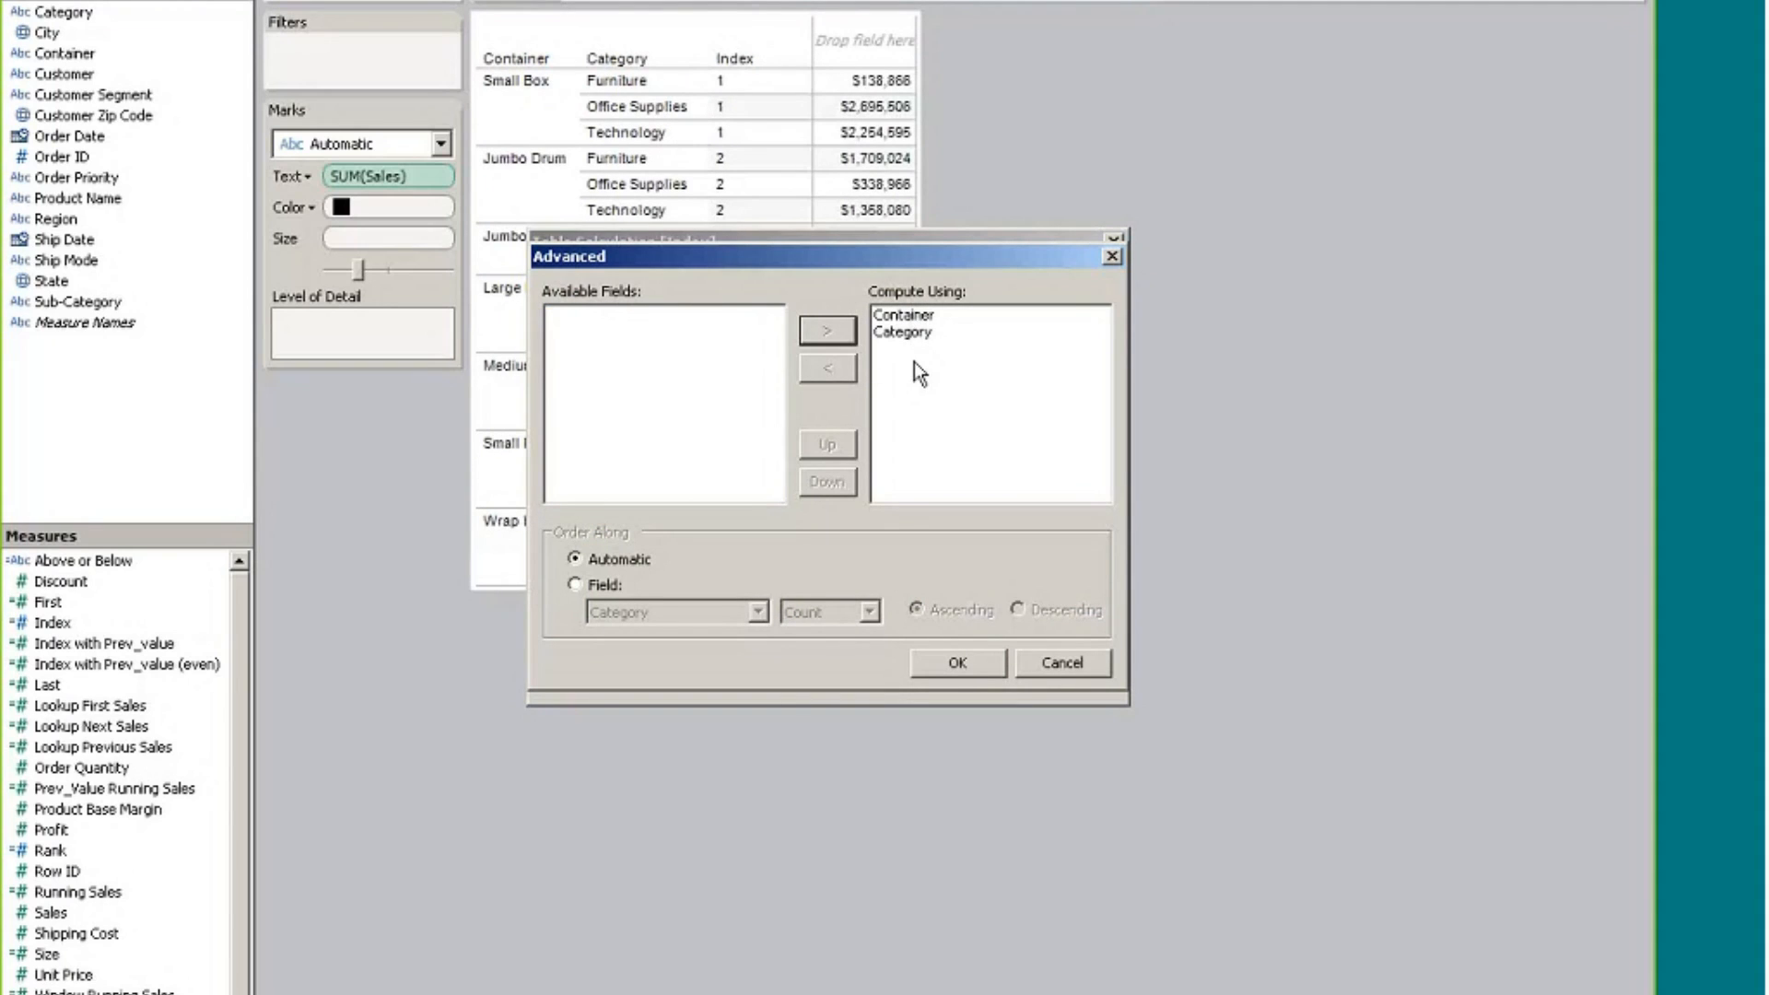
click(575, 584)
click(756, 612)
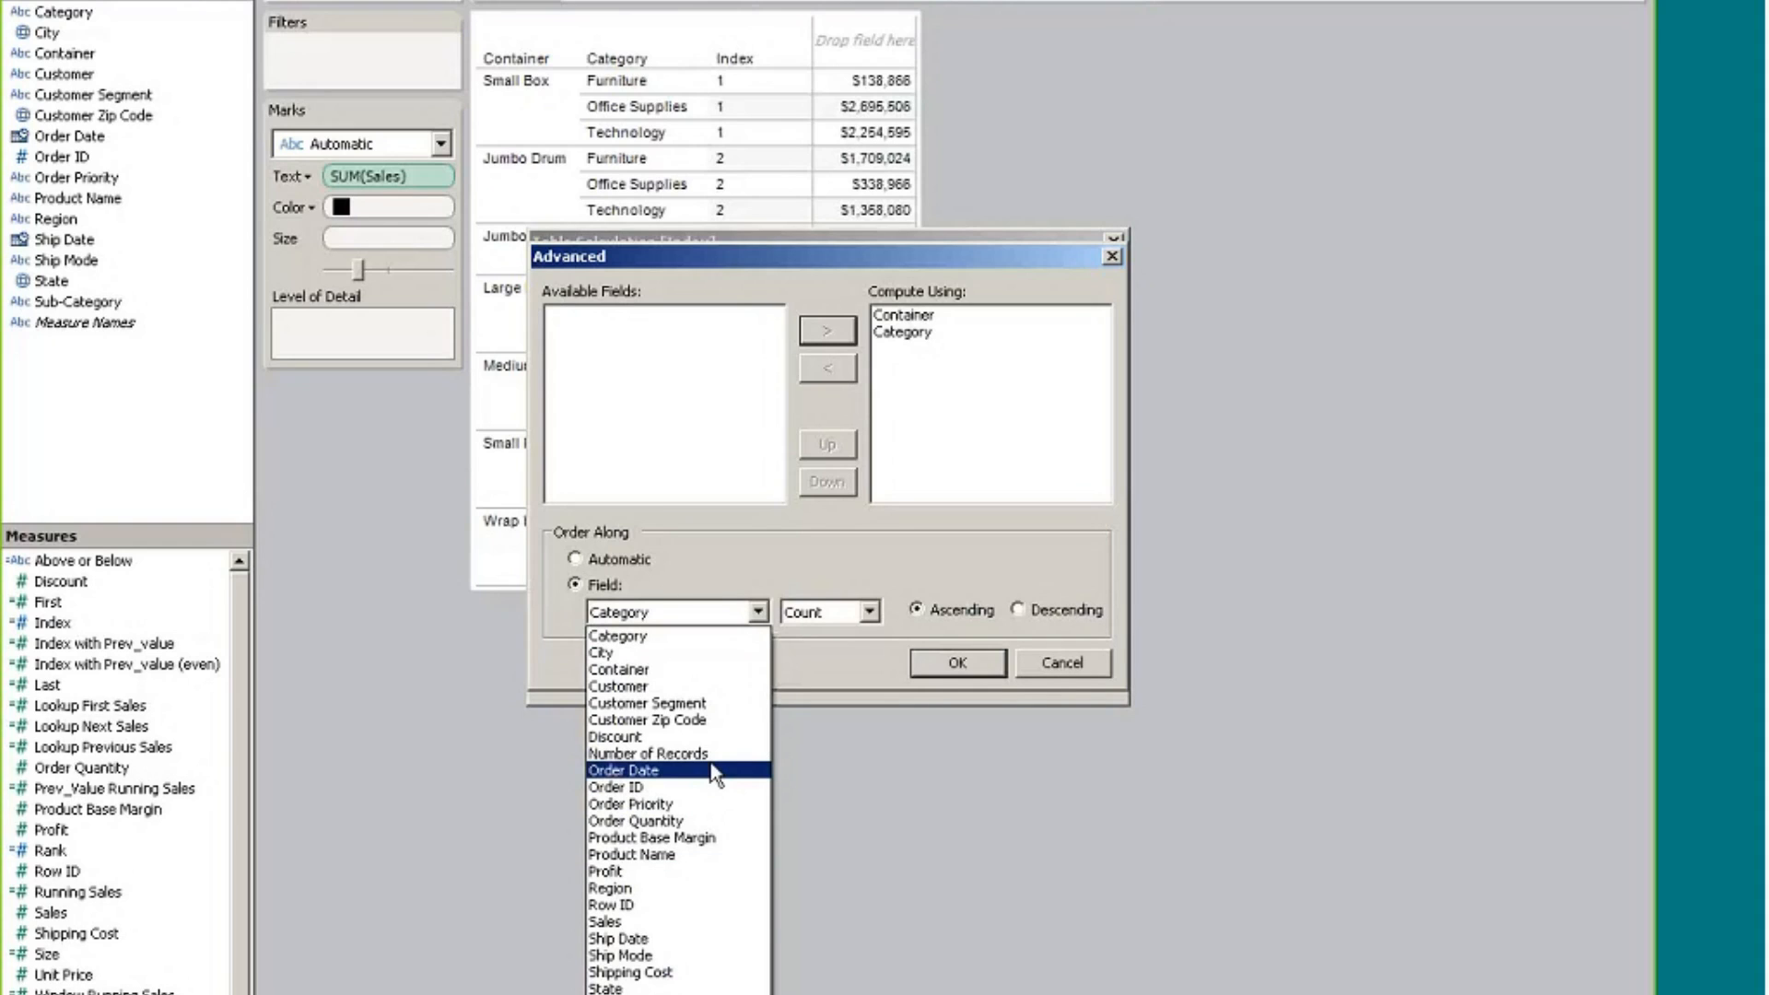
click(651, 921)
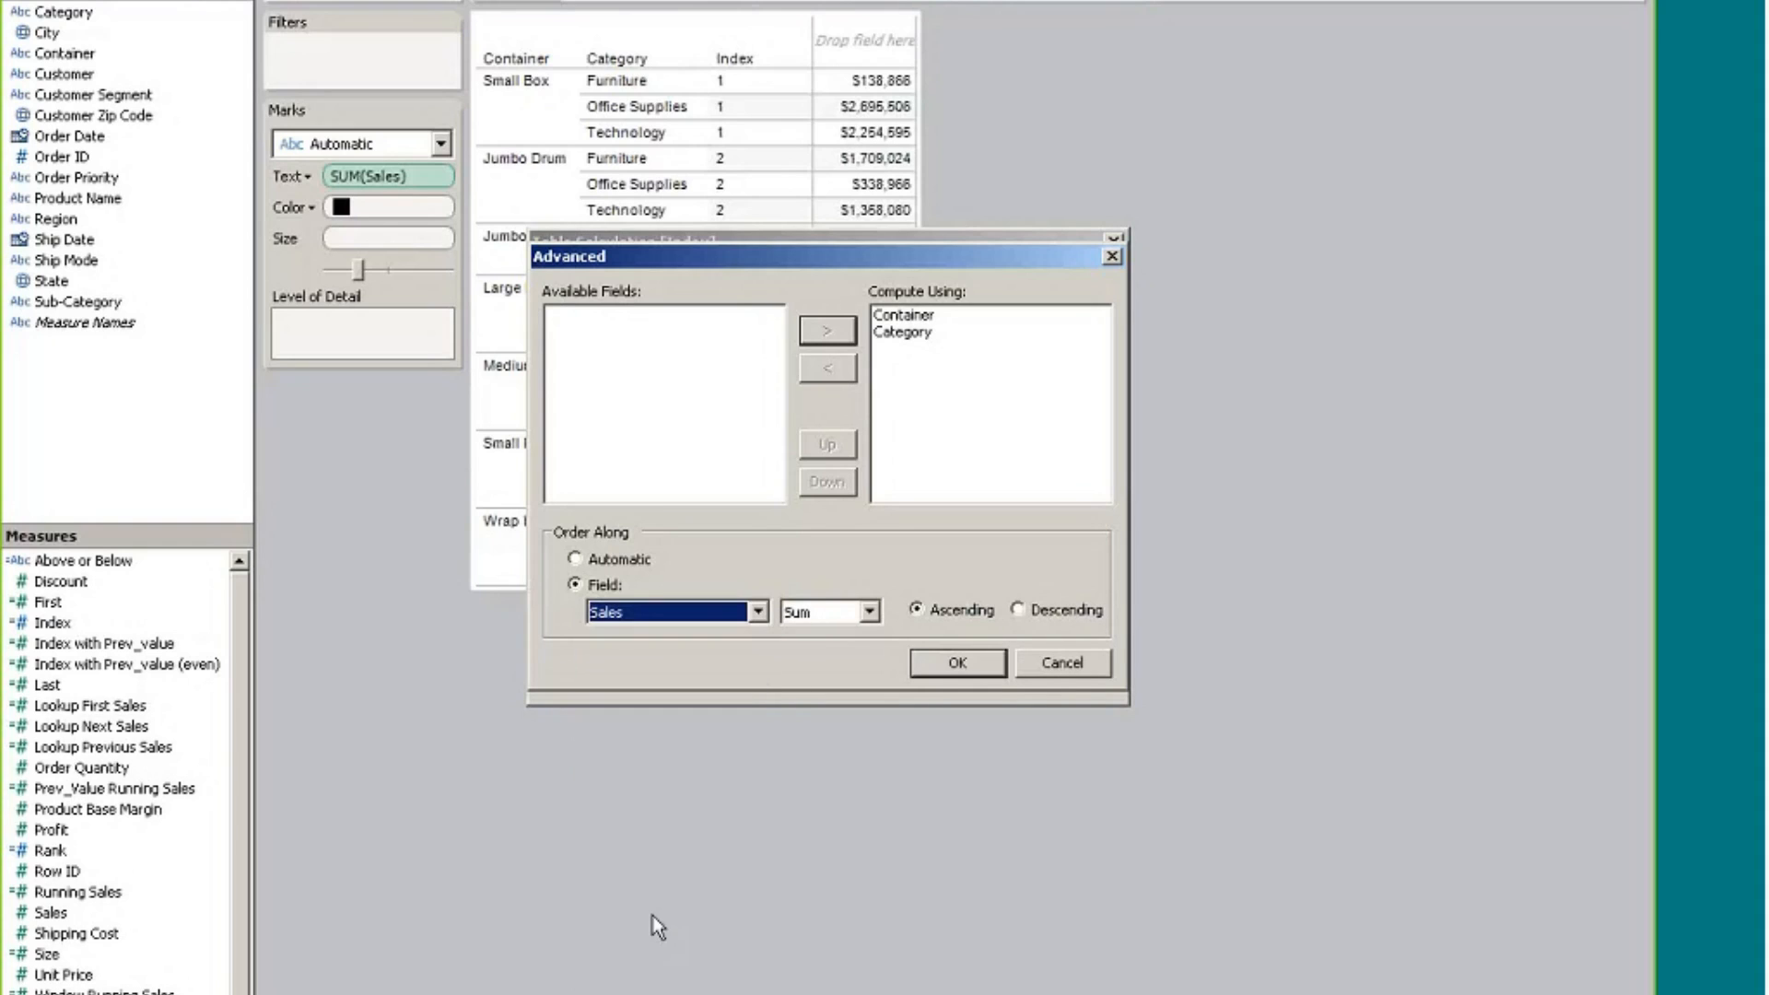
click(964, 669)
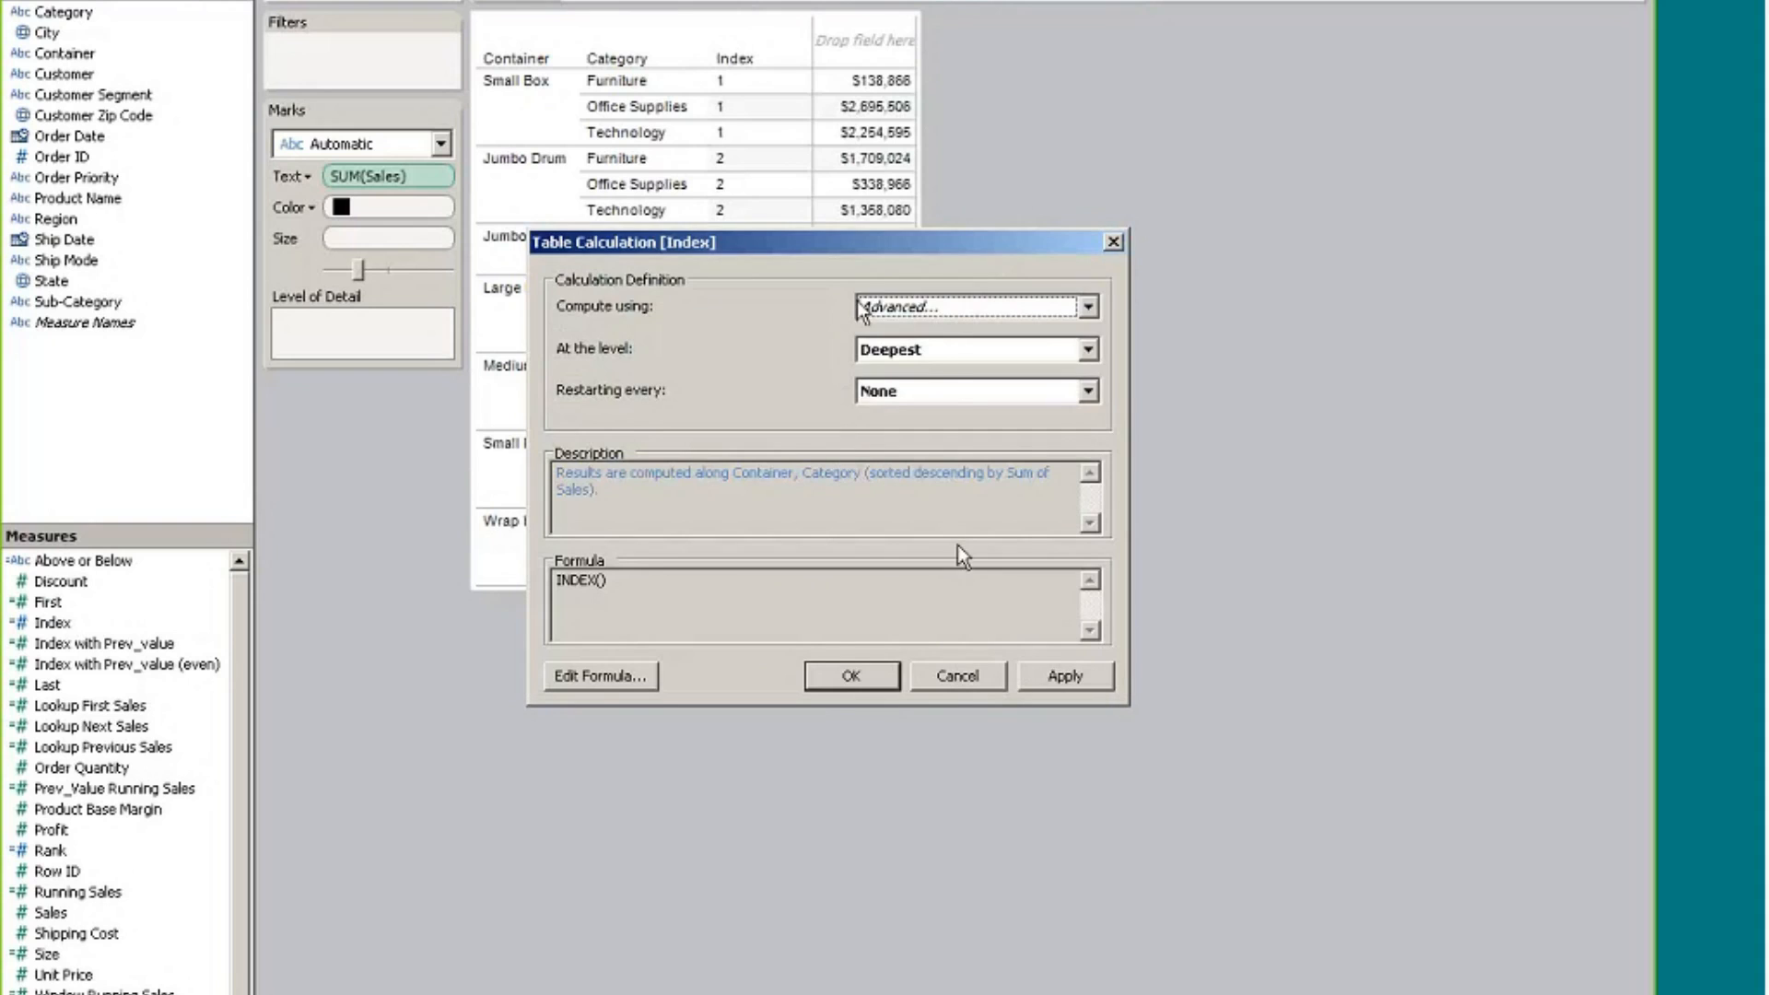
click(851, 676)
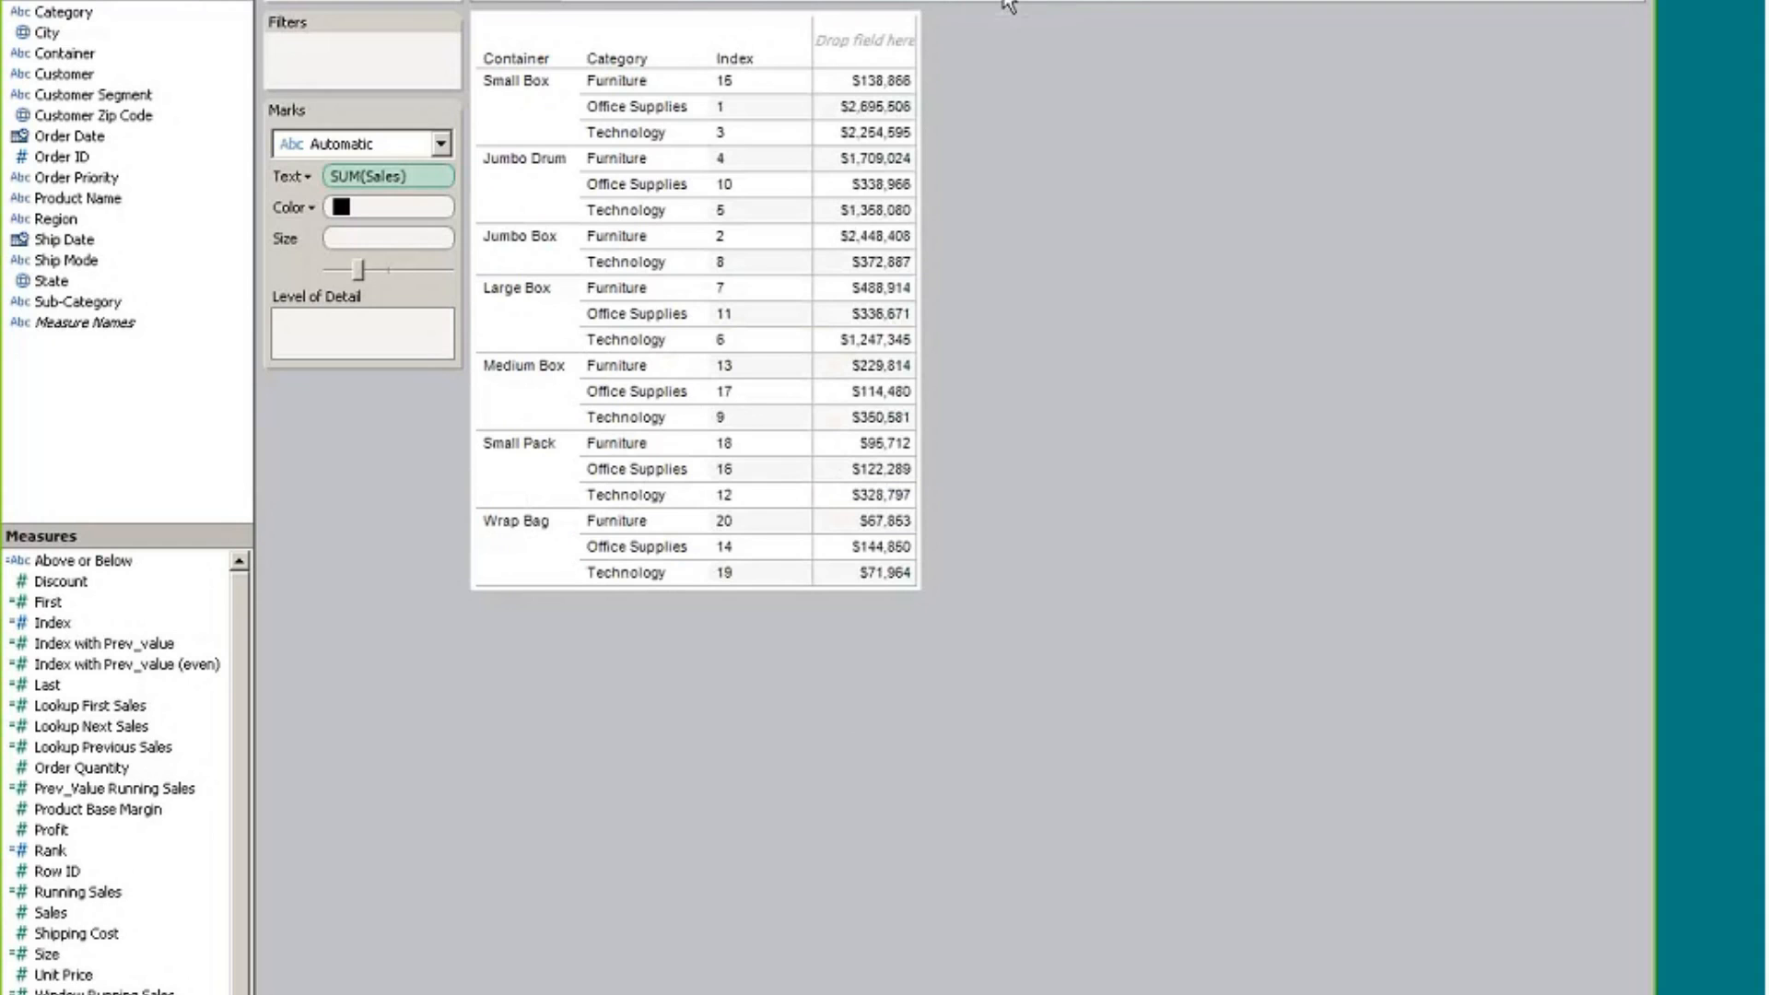
Move Index before Container on the crosstab rows and set its calculation to restart every Container
drag(597, 5, 592, 3)
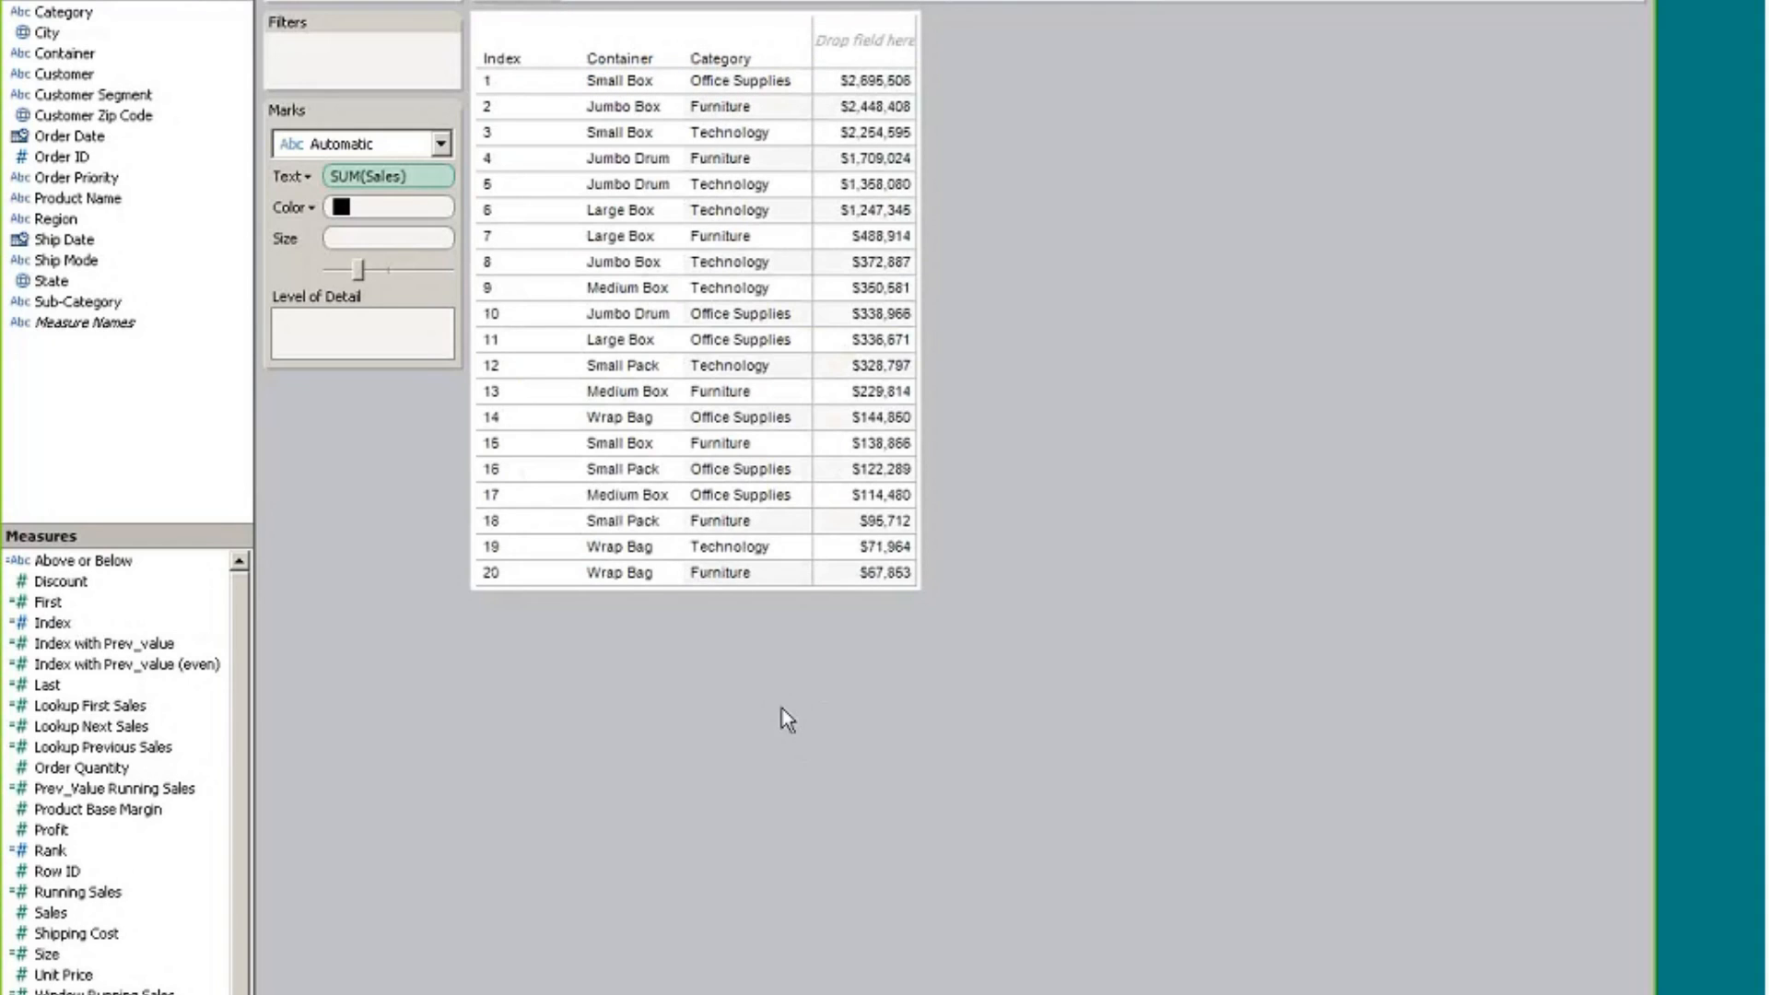
click(744, 4)
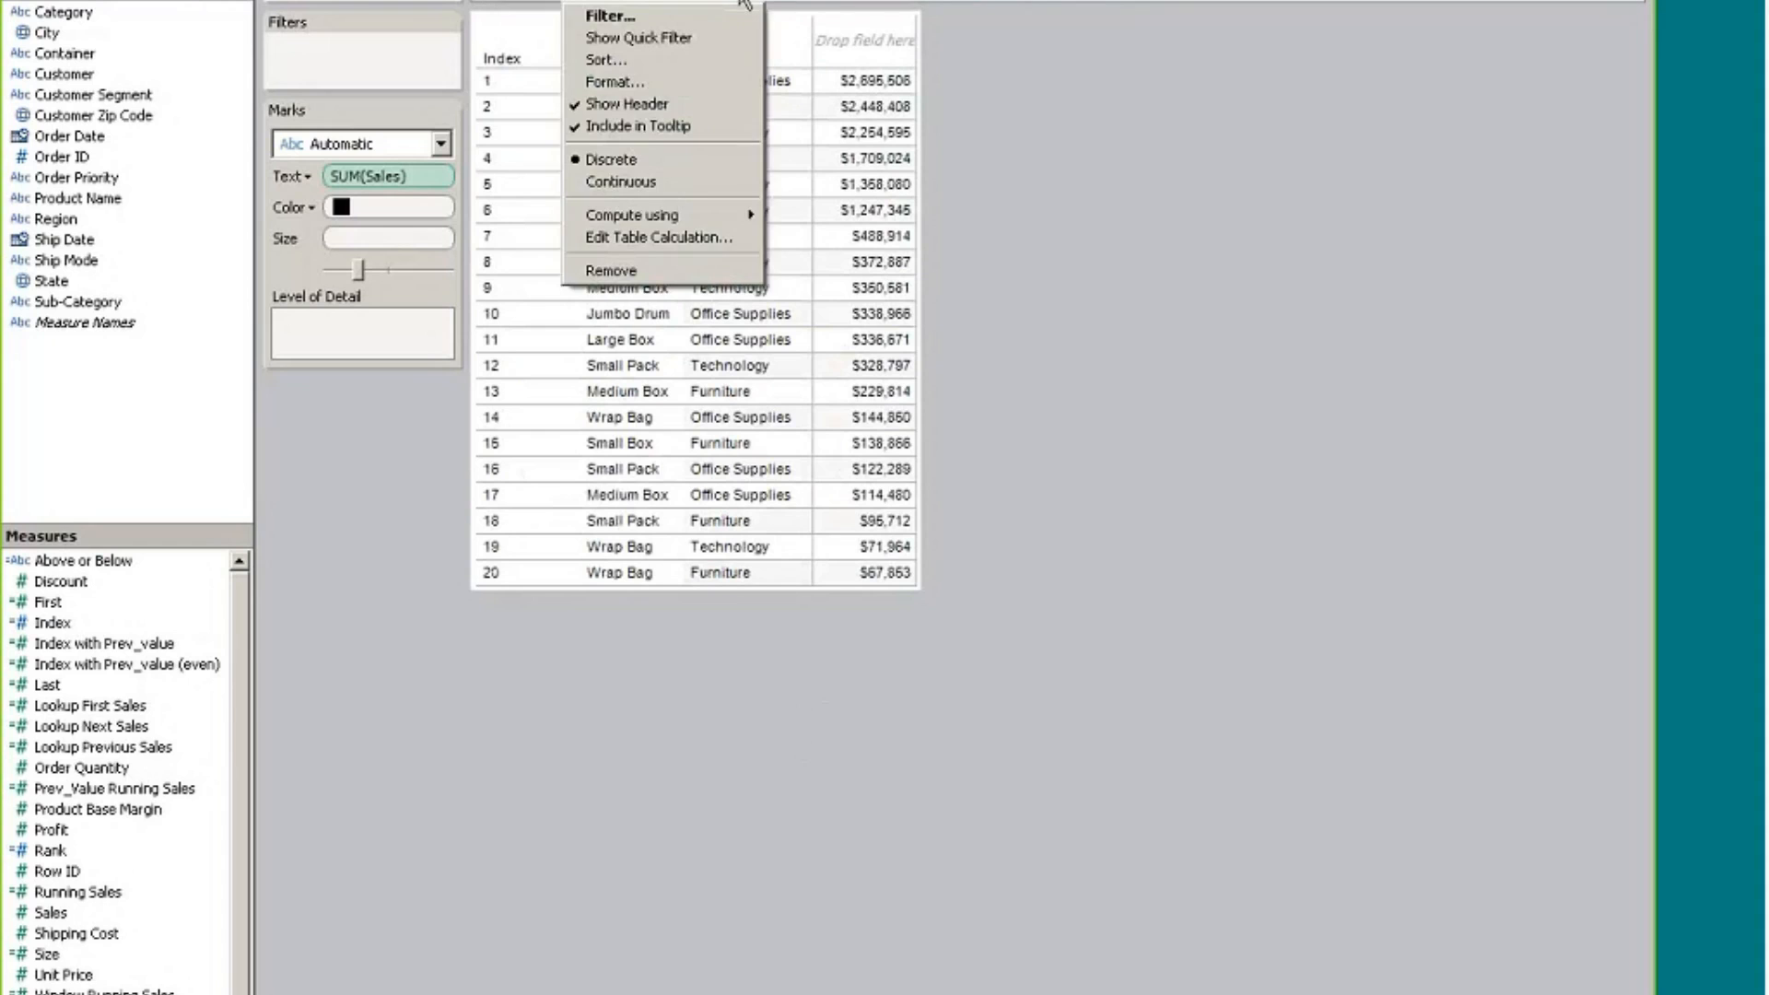
click(714, 241)
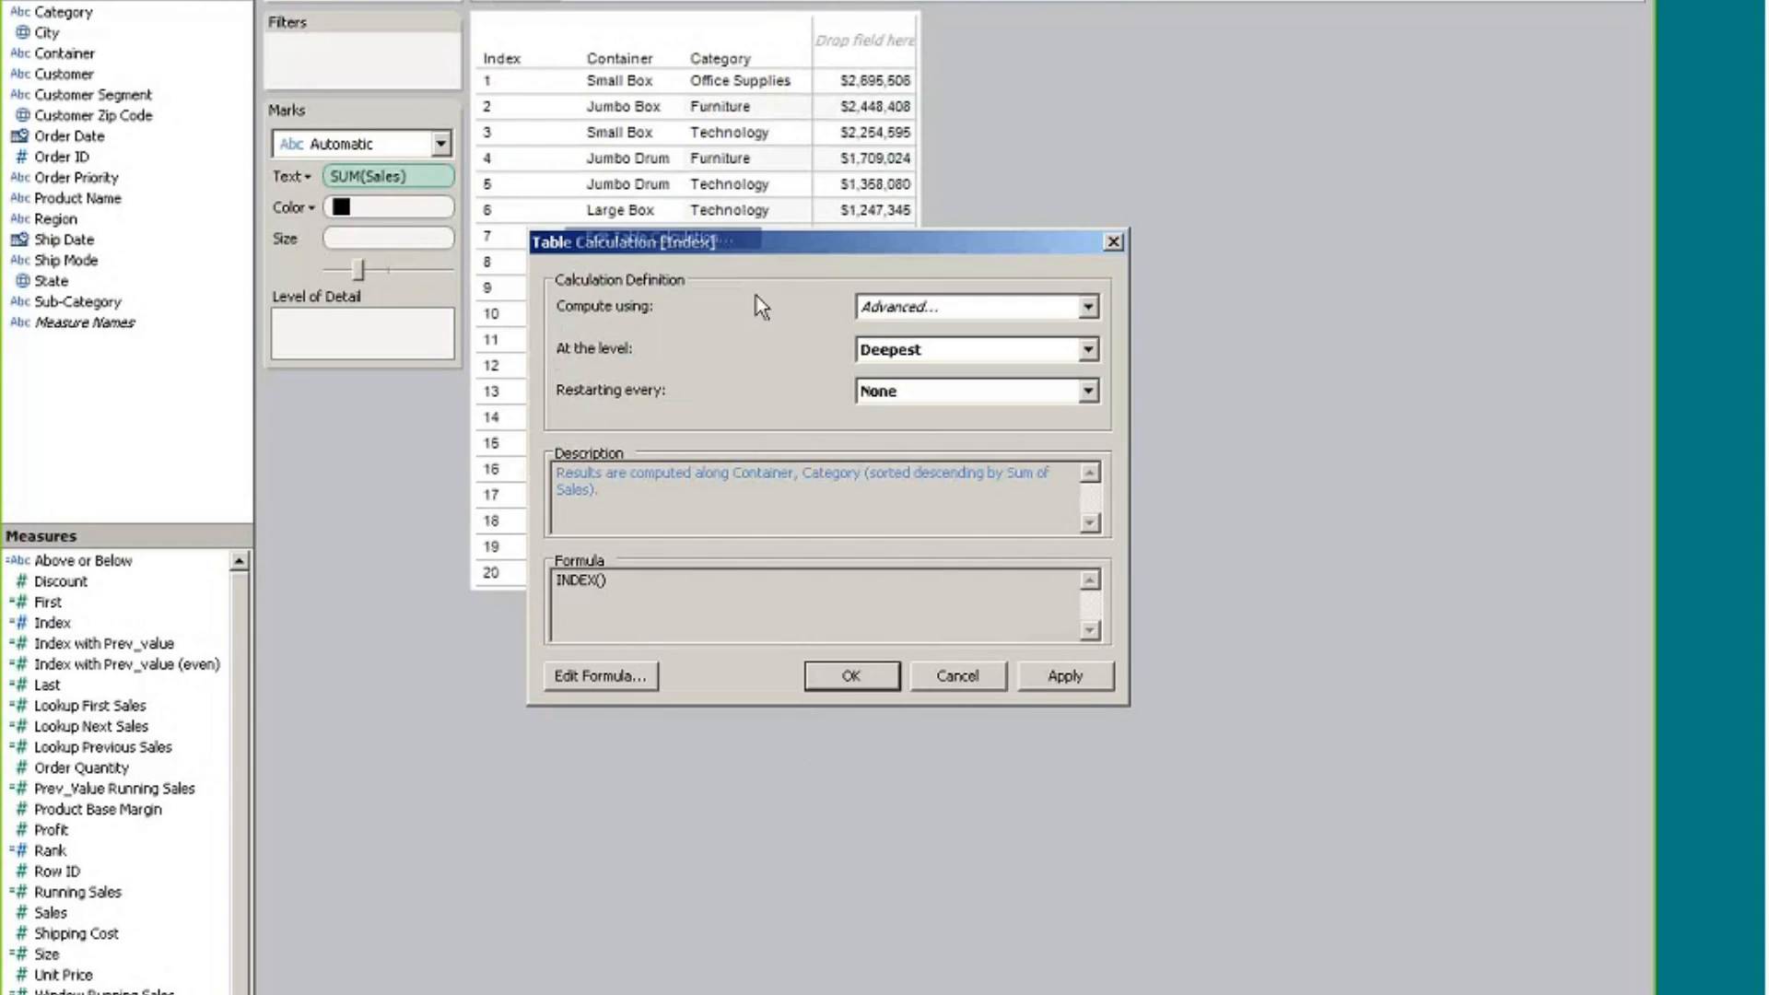
click(954, 394)
click(921, 436)
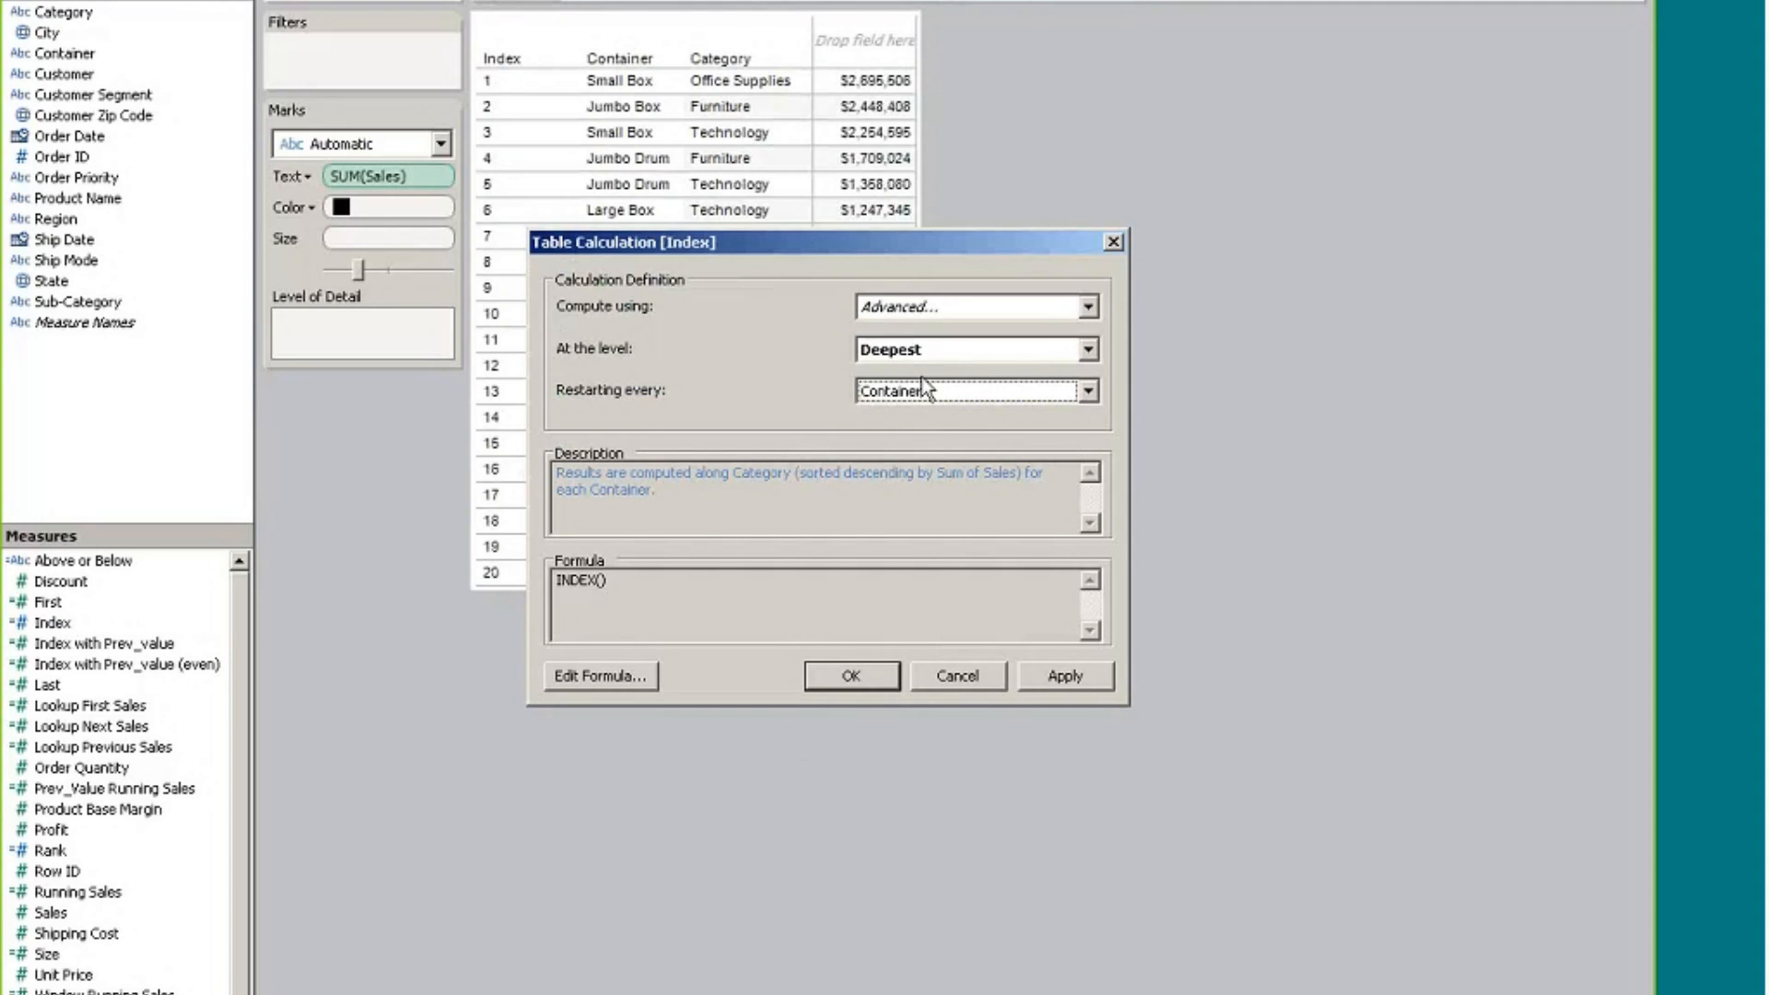
click(849, 676)
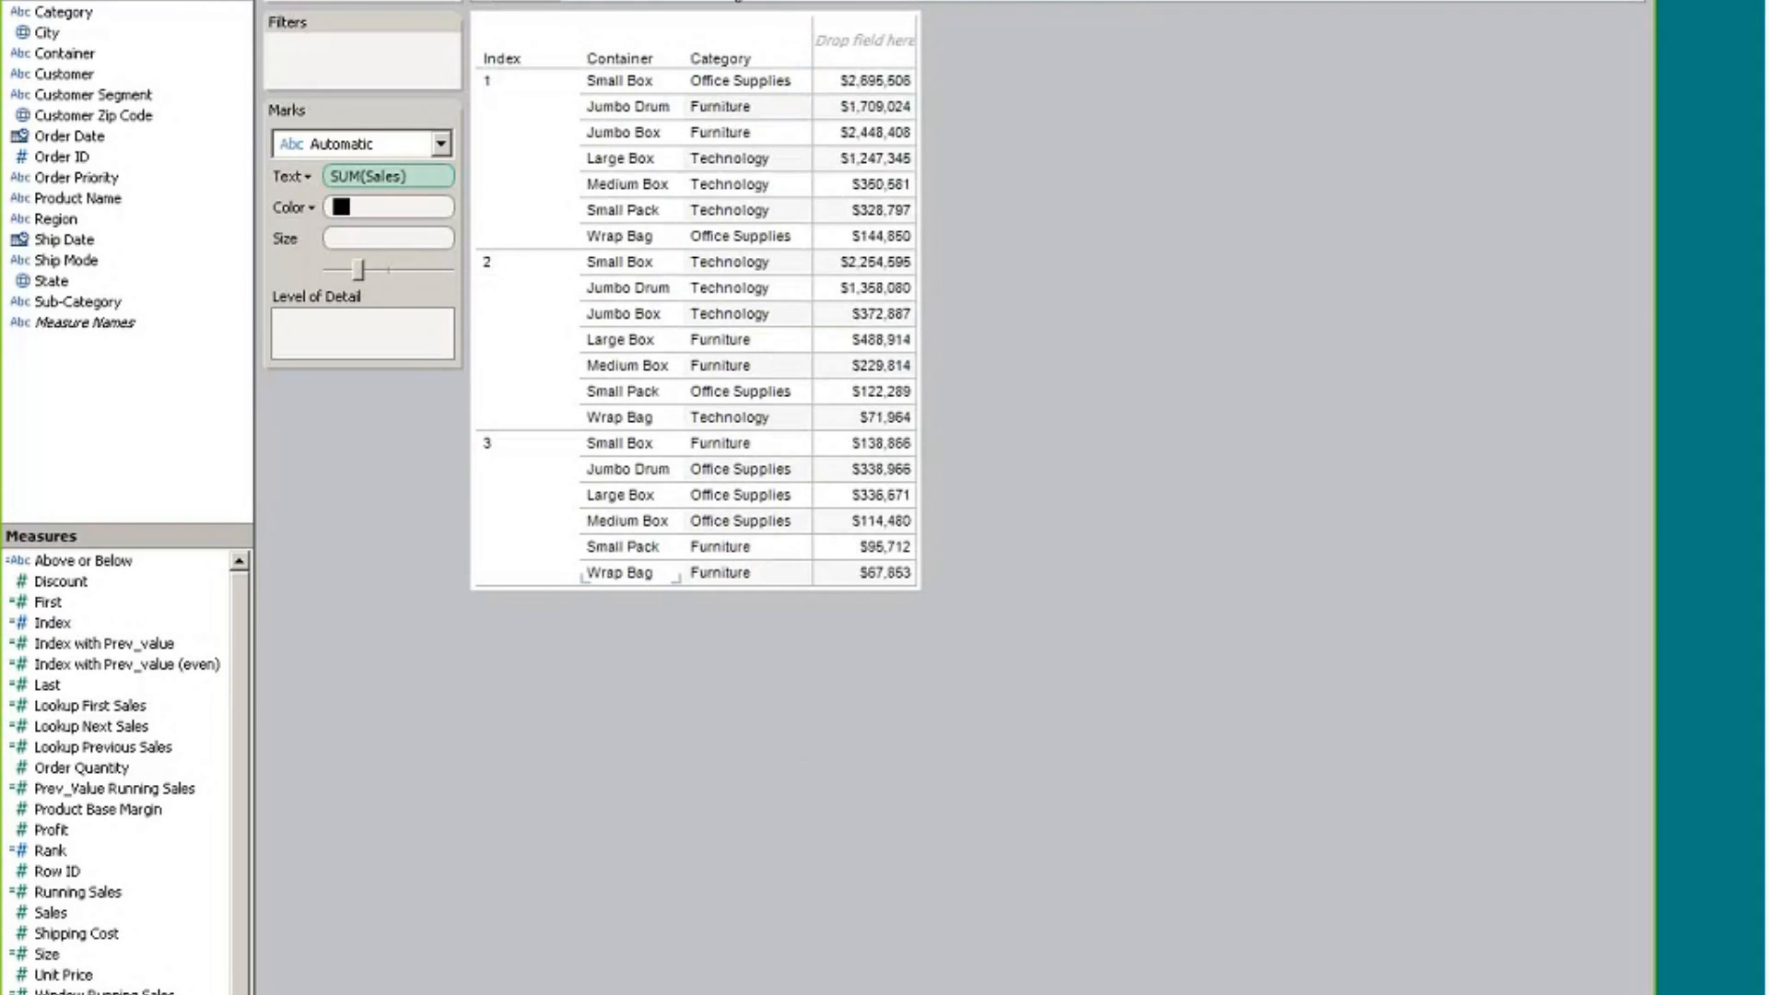
Reorder Index's advanced compute-using fields so Category precedes Container, and restart the calculation every Category
click(750, 2)
click(666, 237)
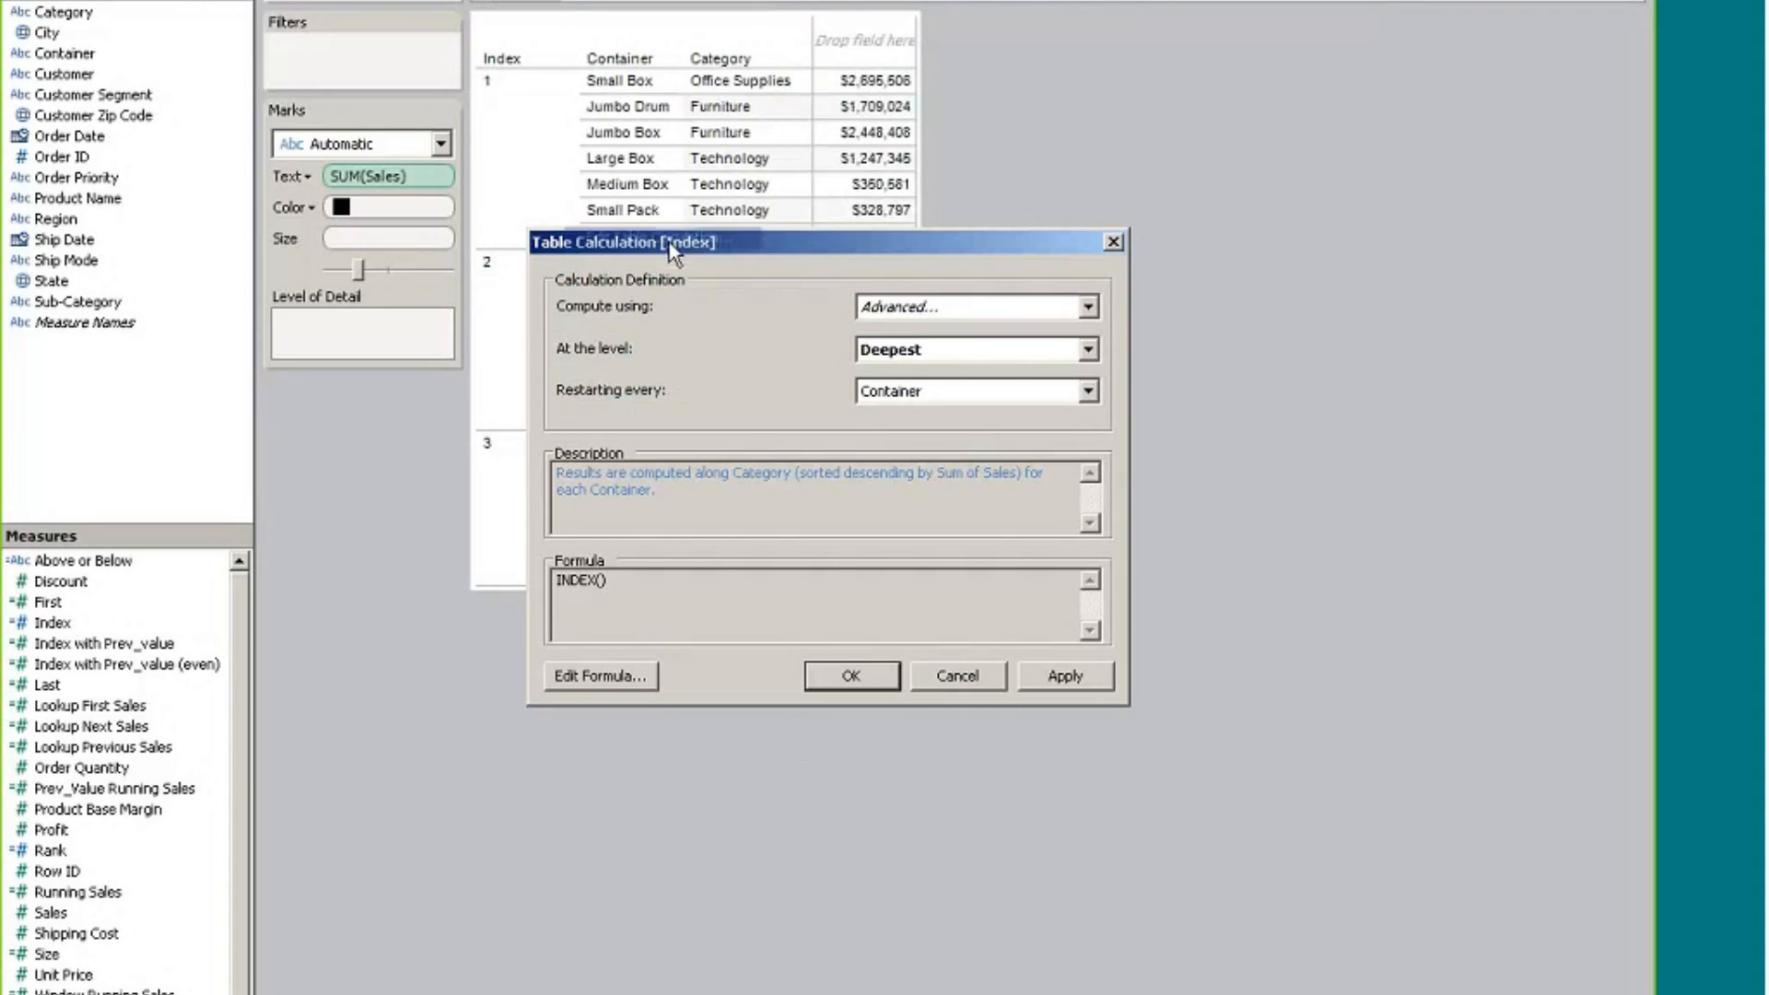
click(914, 392)
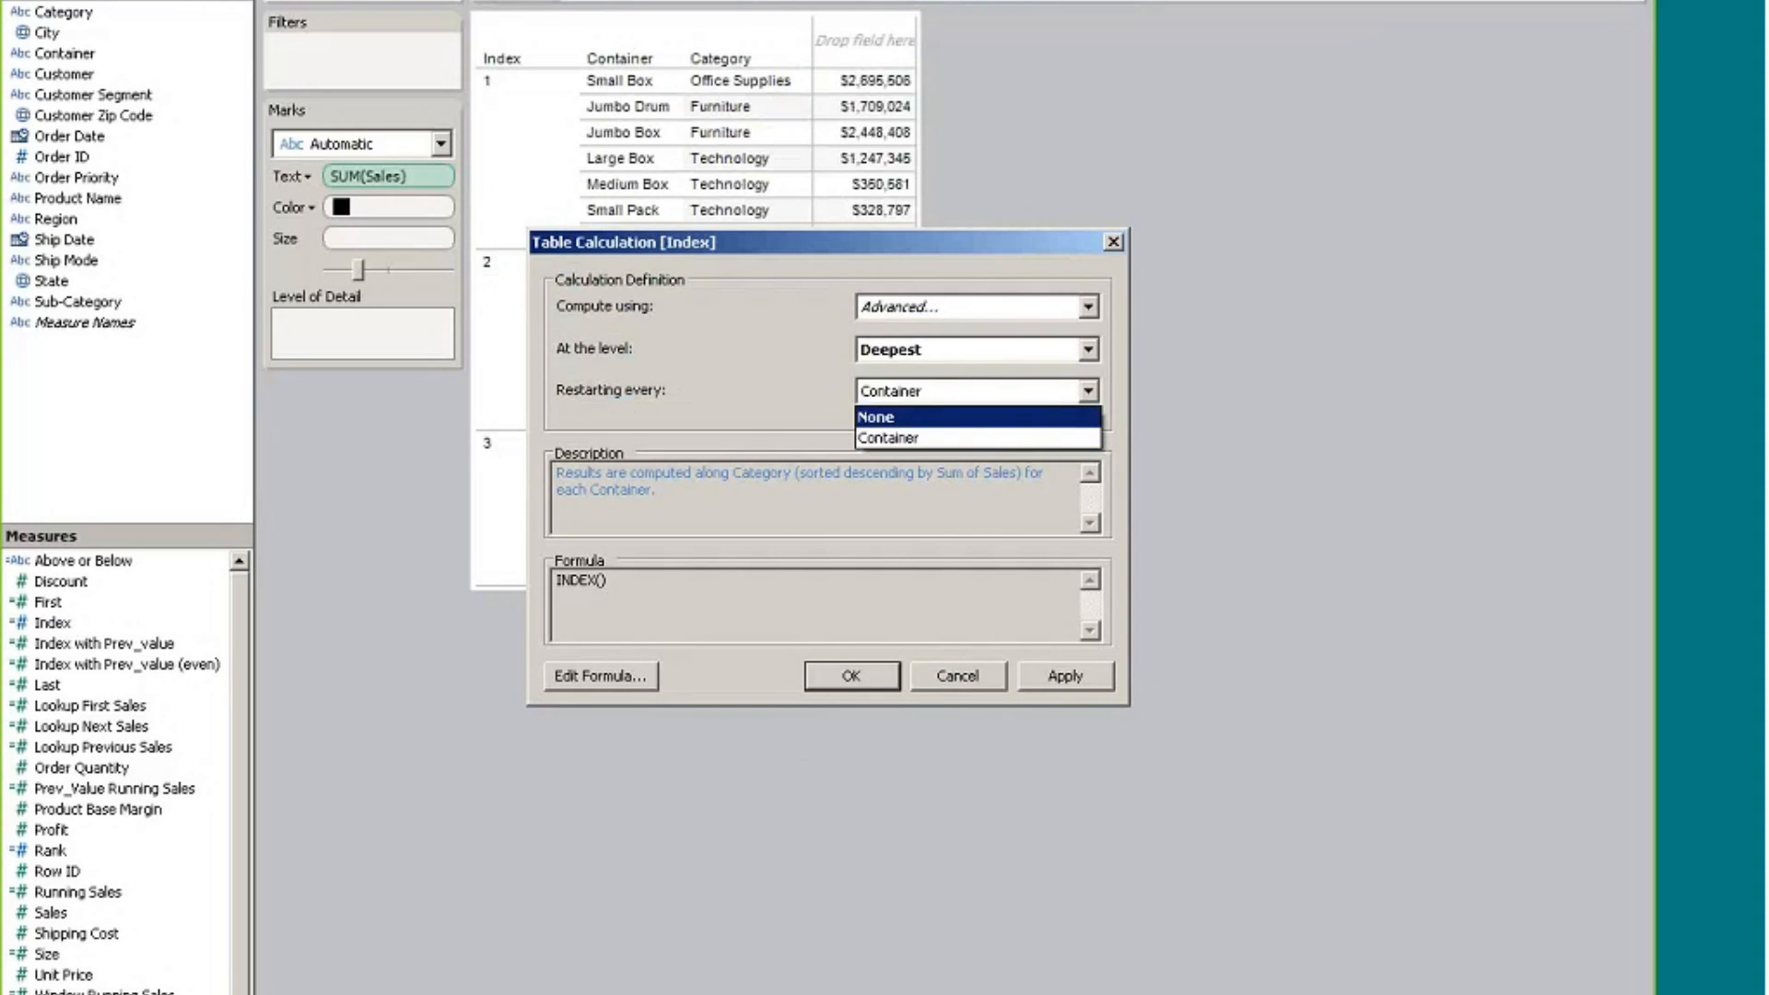
click(922, 392)
click(954, 313)
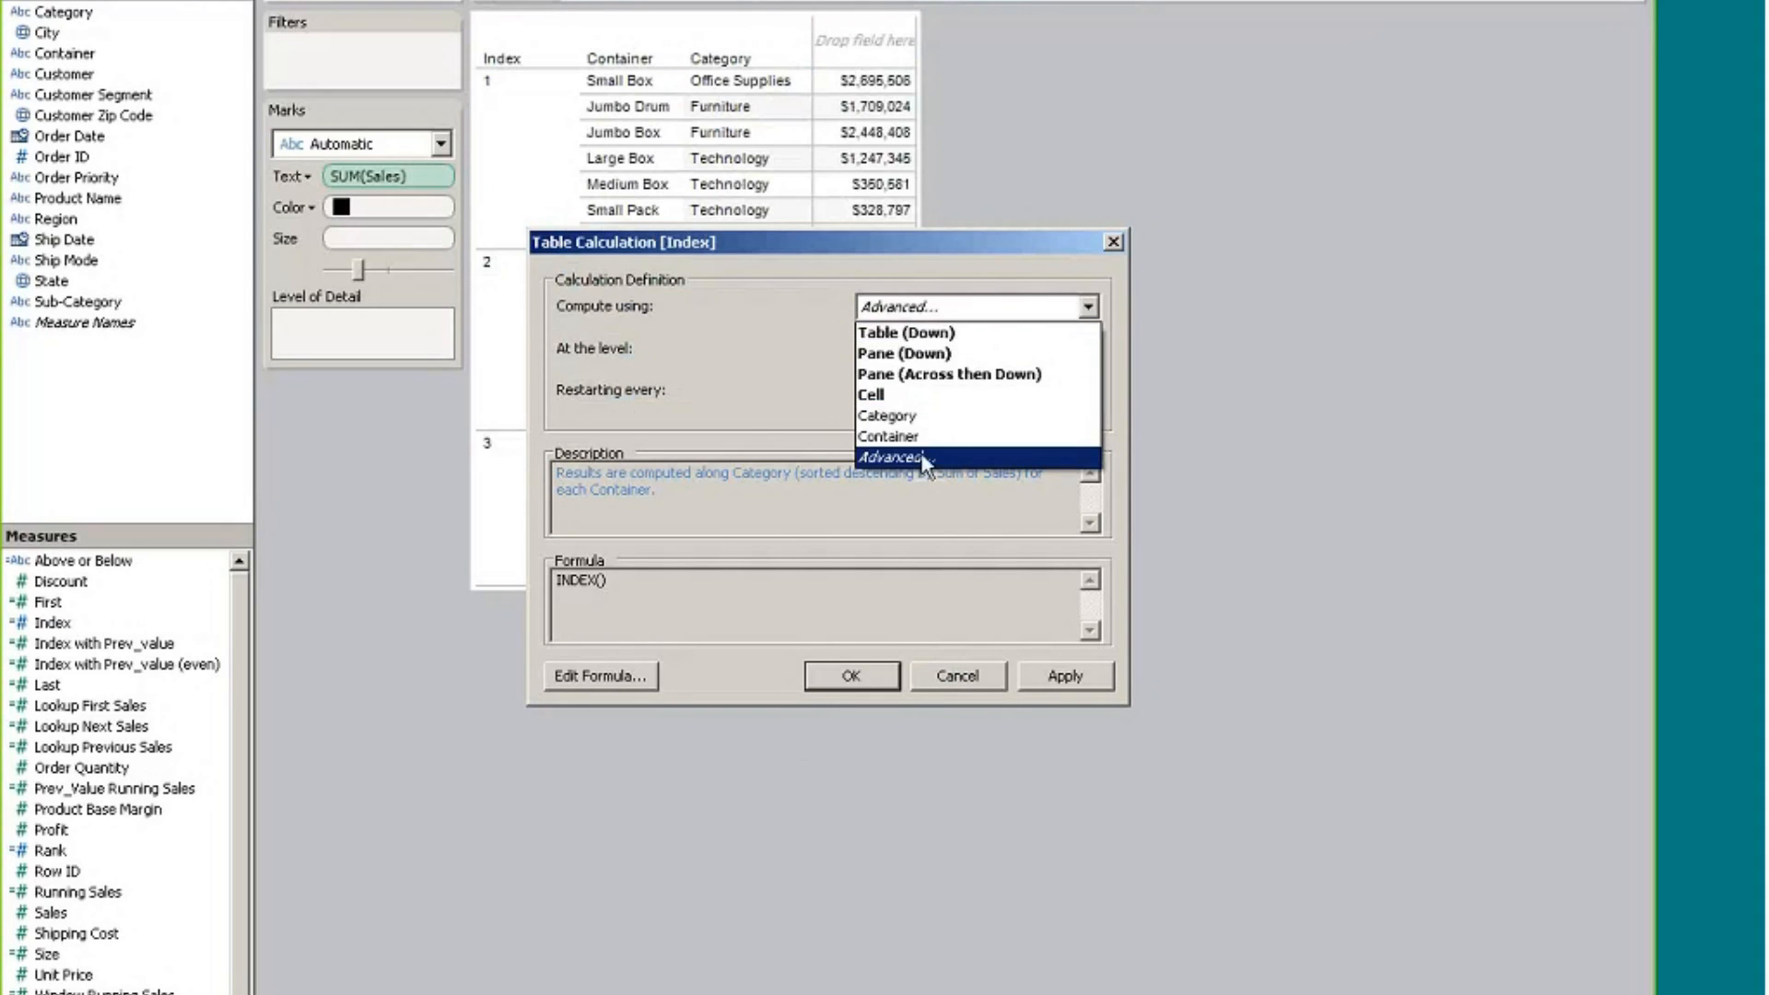
click(917, 466)
click(925, 333)
click(828, 444)
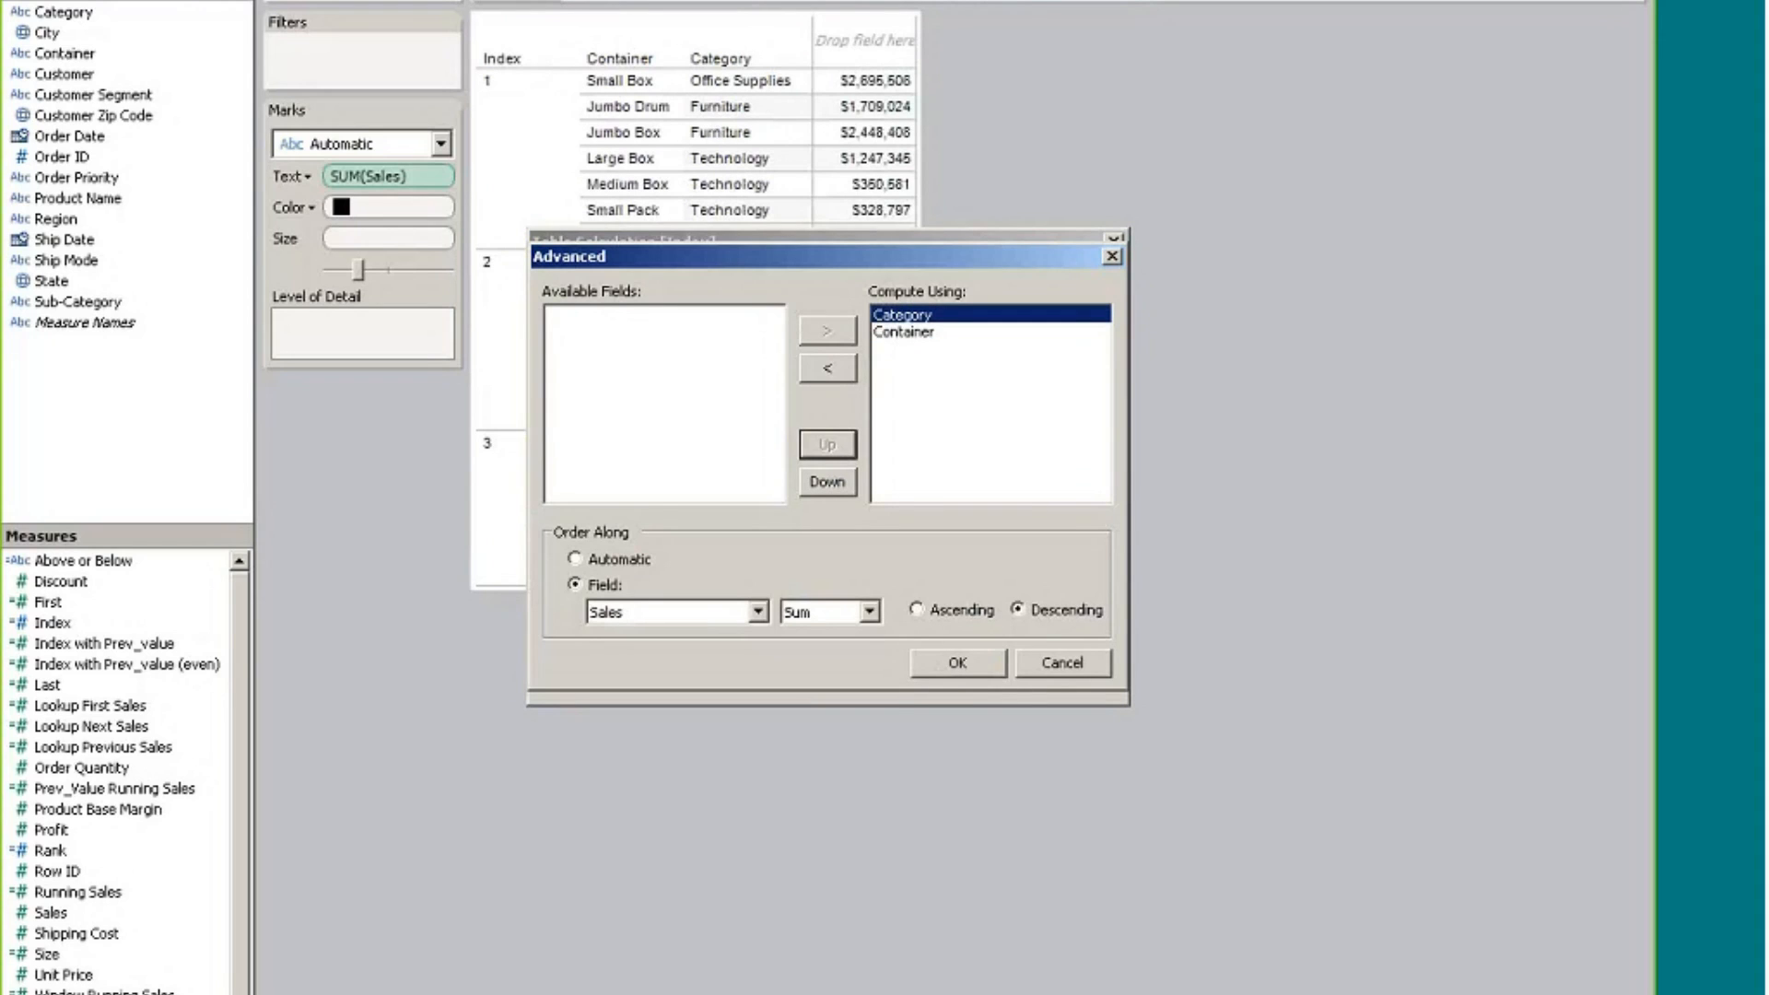
click(951, 665)
click(902, 389)
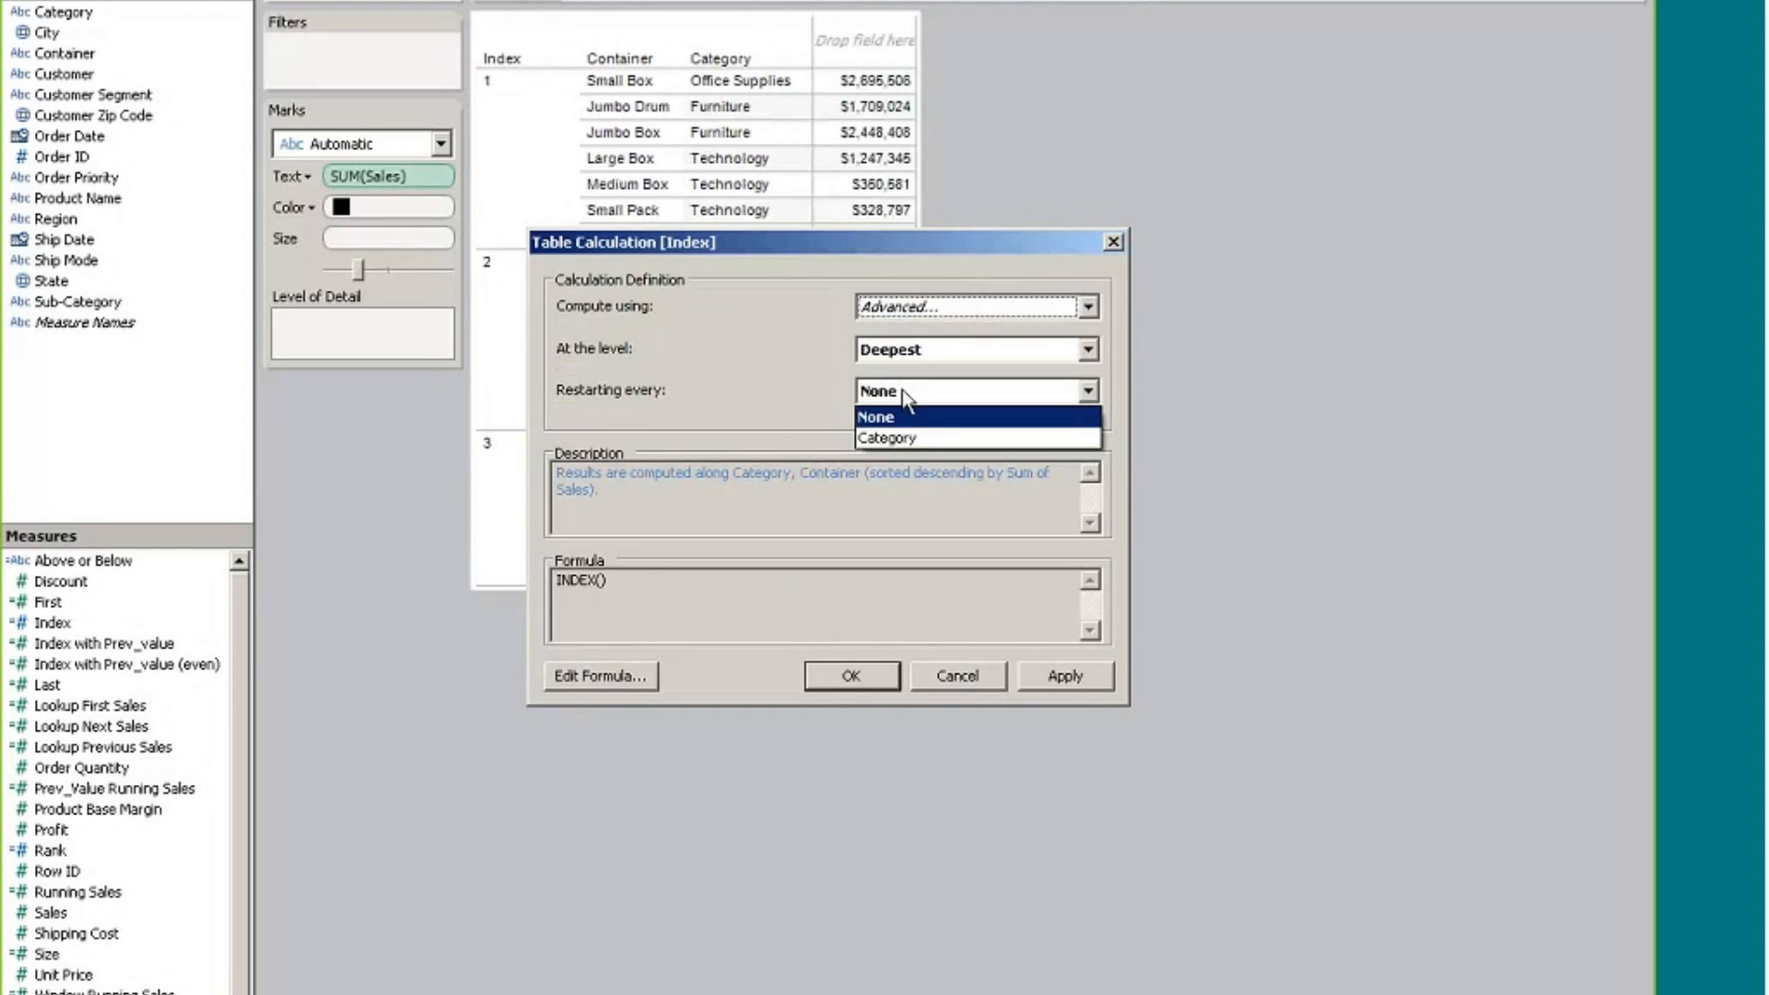
click(903, 443)
click(843, 682)
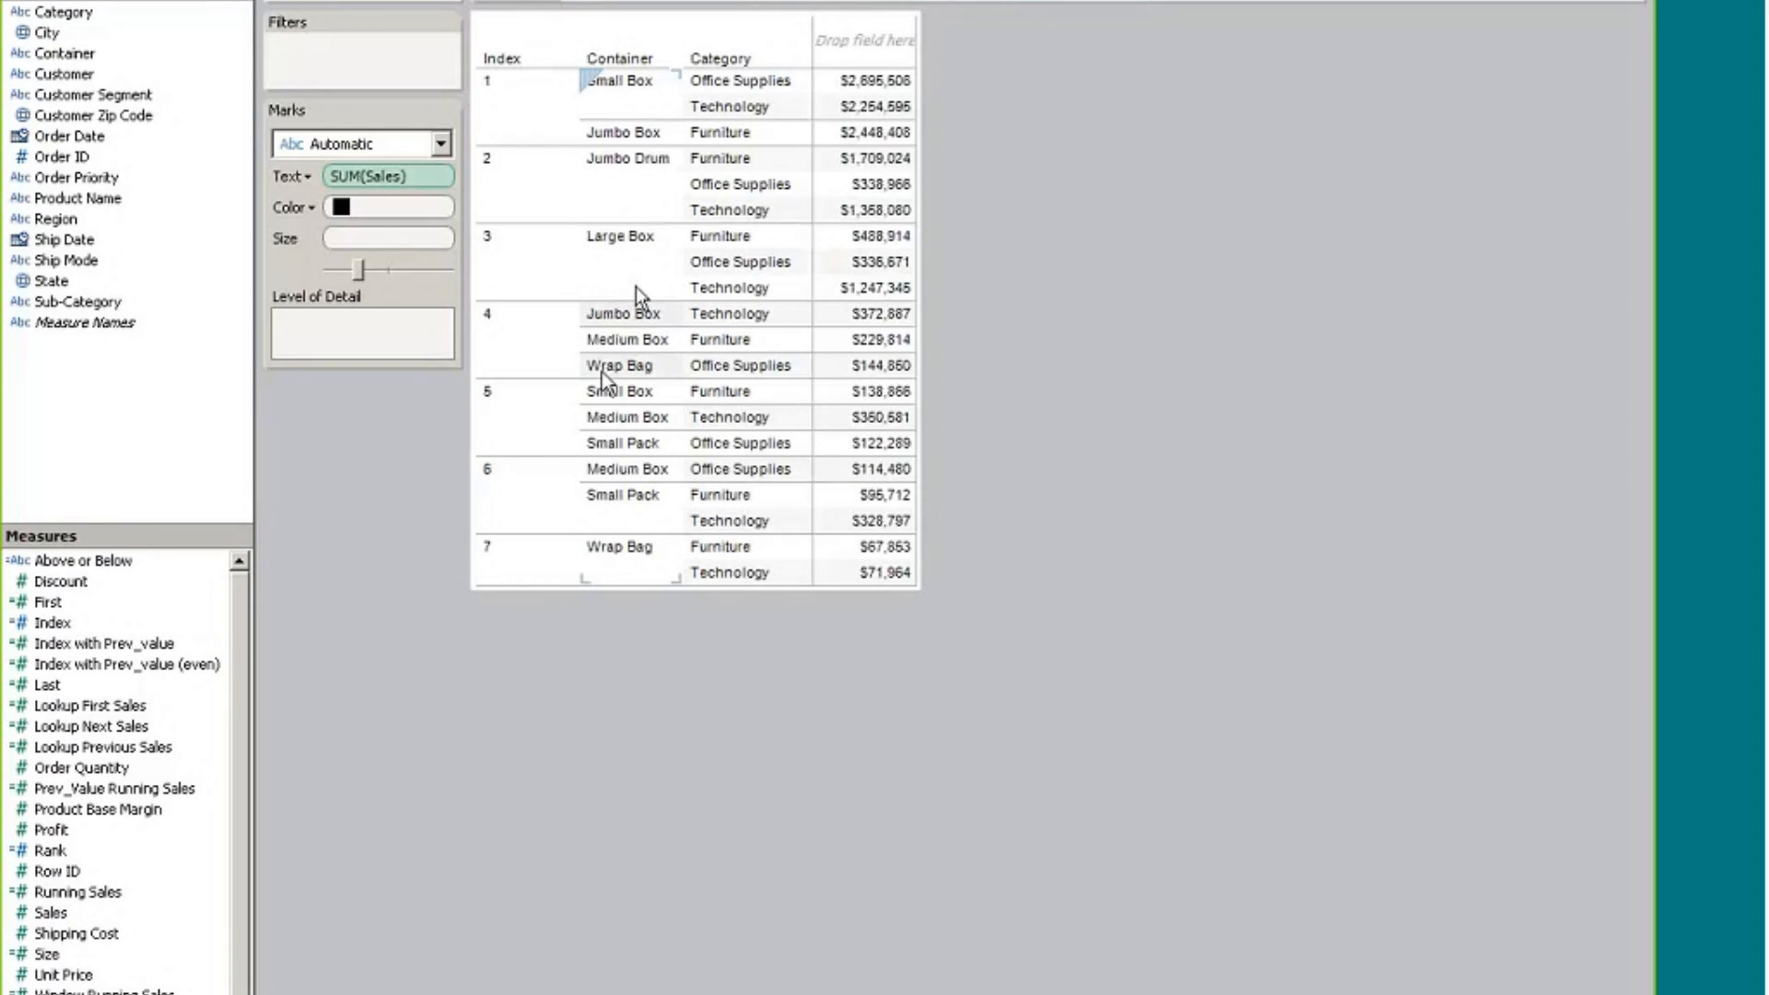
Remove Index from the sales crosstab and move Category from the rows to the columns
drag(514, 2, 1084, 435)
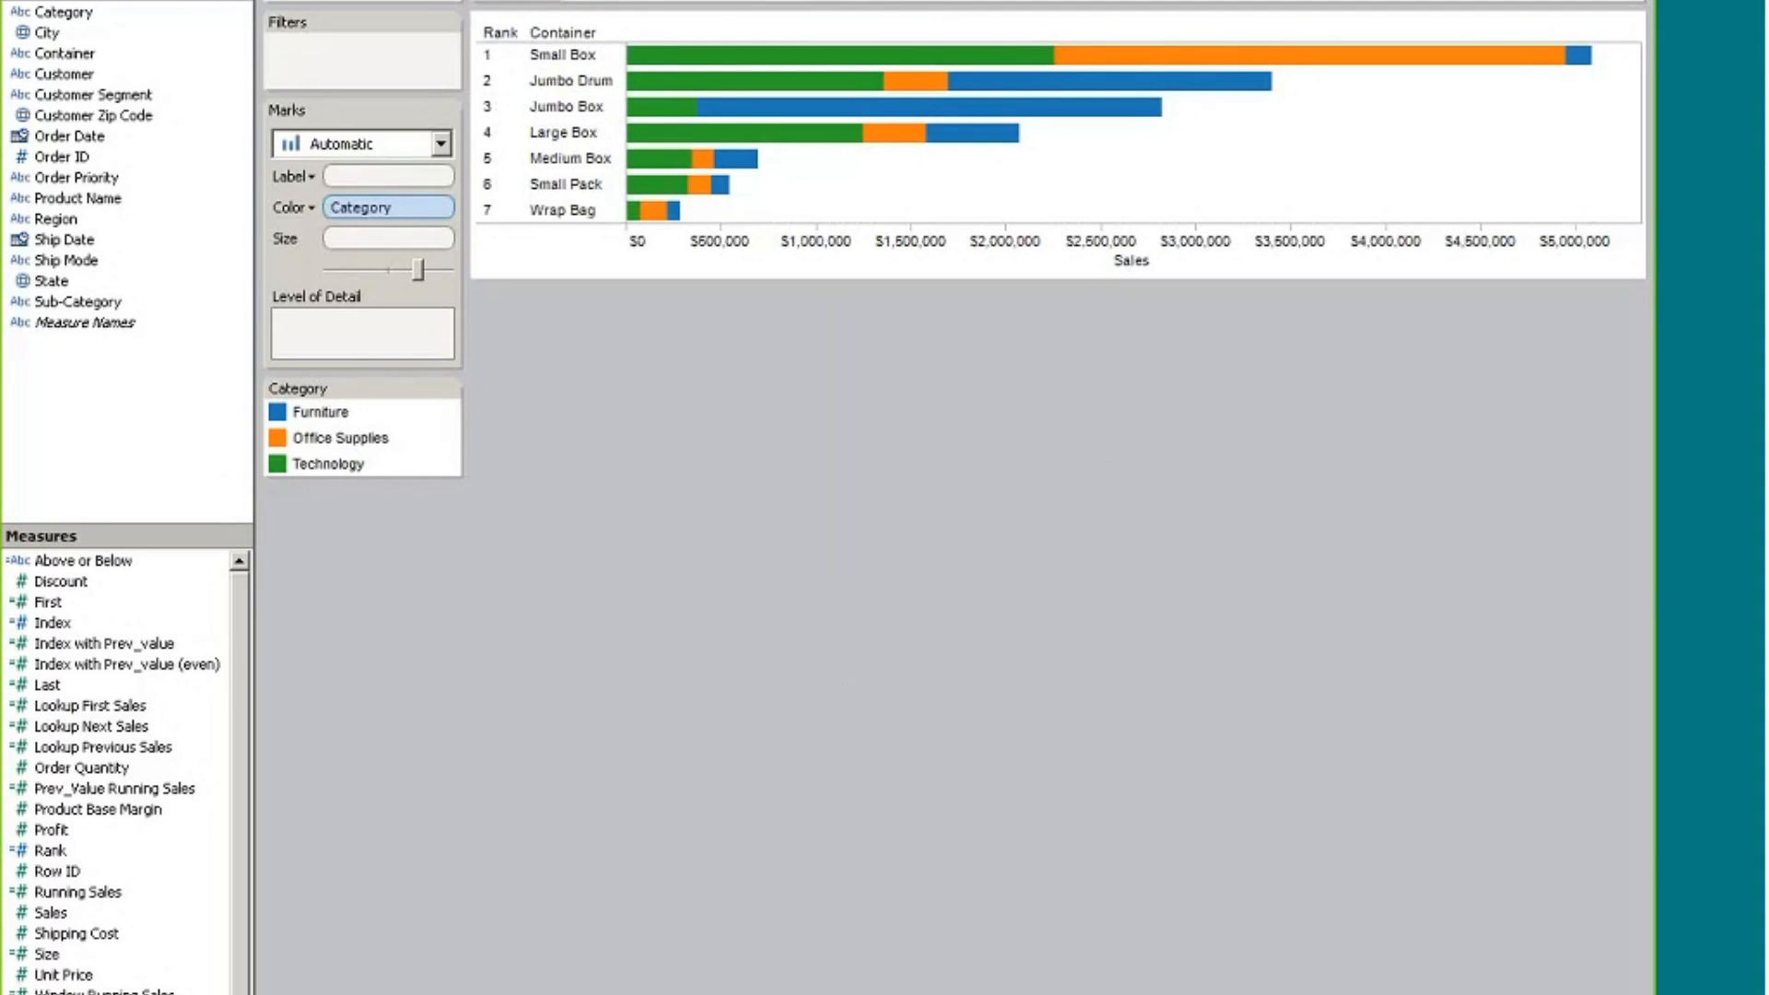
key(ctrl+Tab)
drag(774, 0, 857, 0)
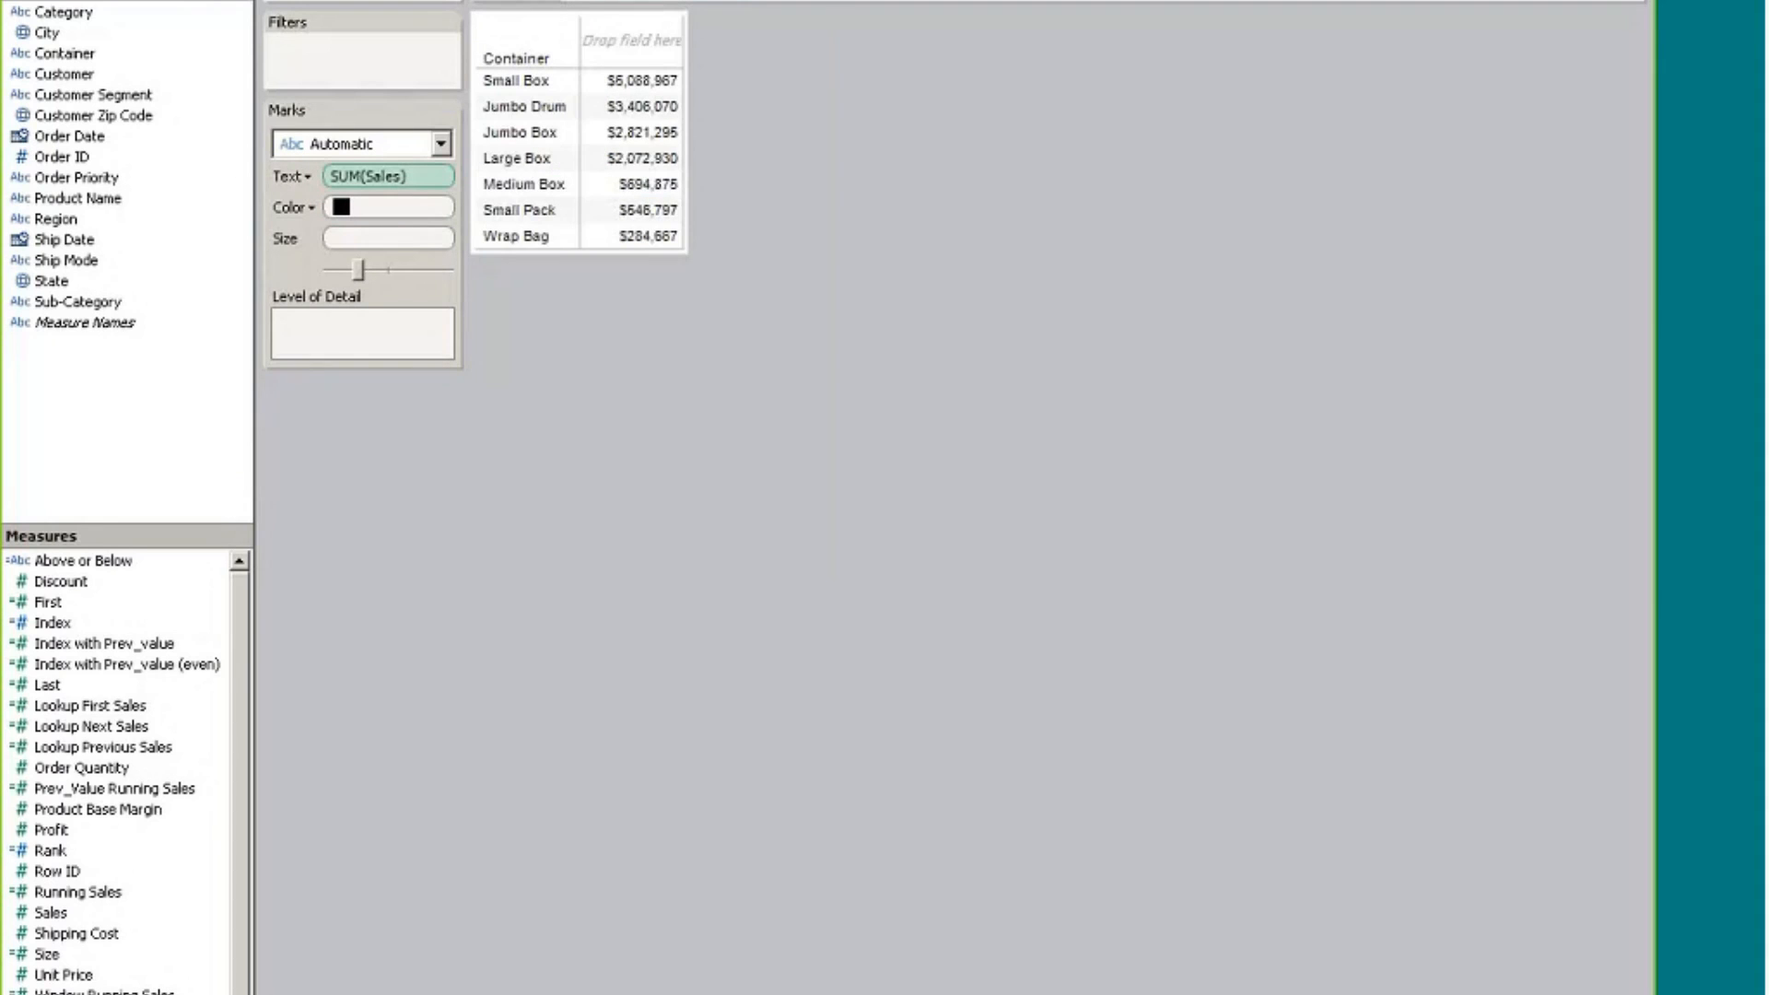
key(ctrl+z)
drag(774, 0, 783, 0)
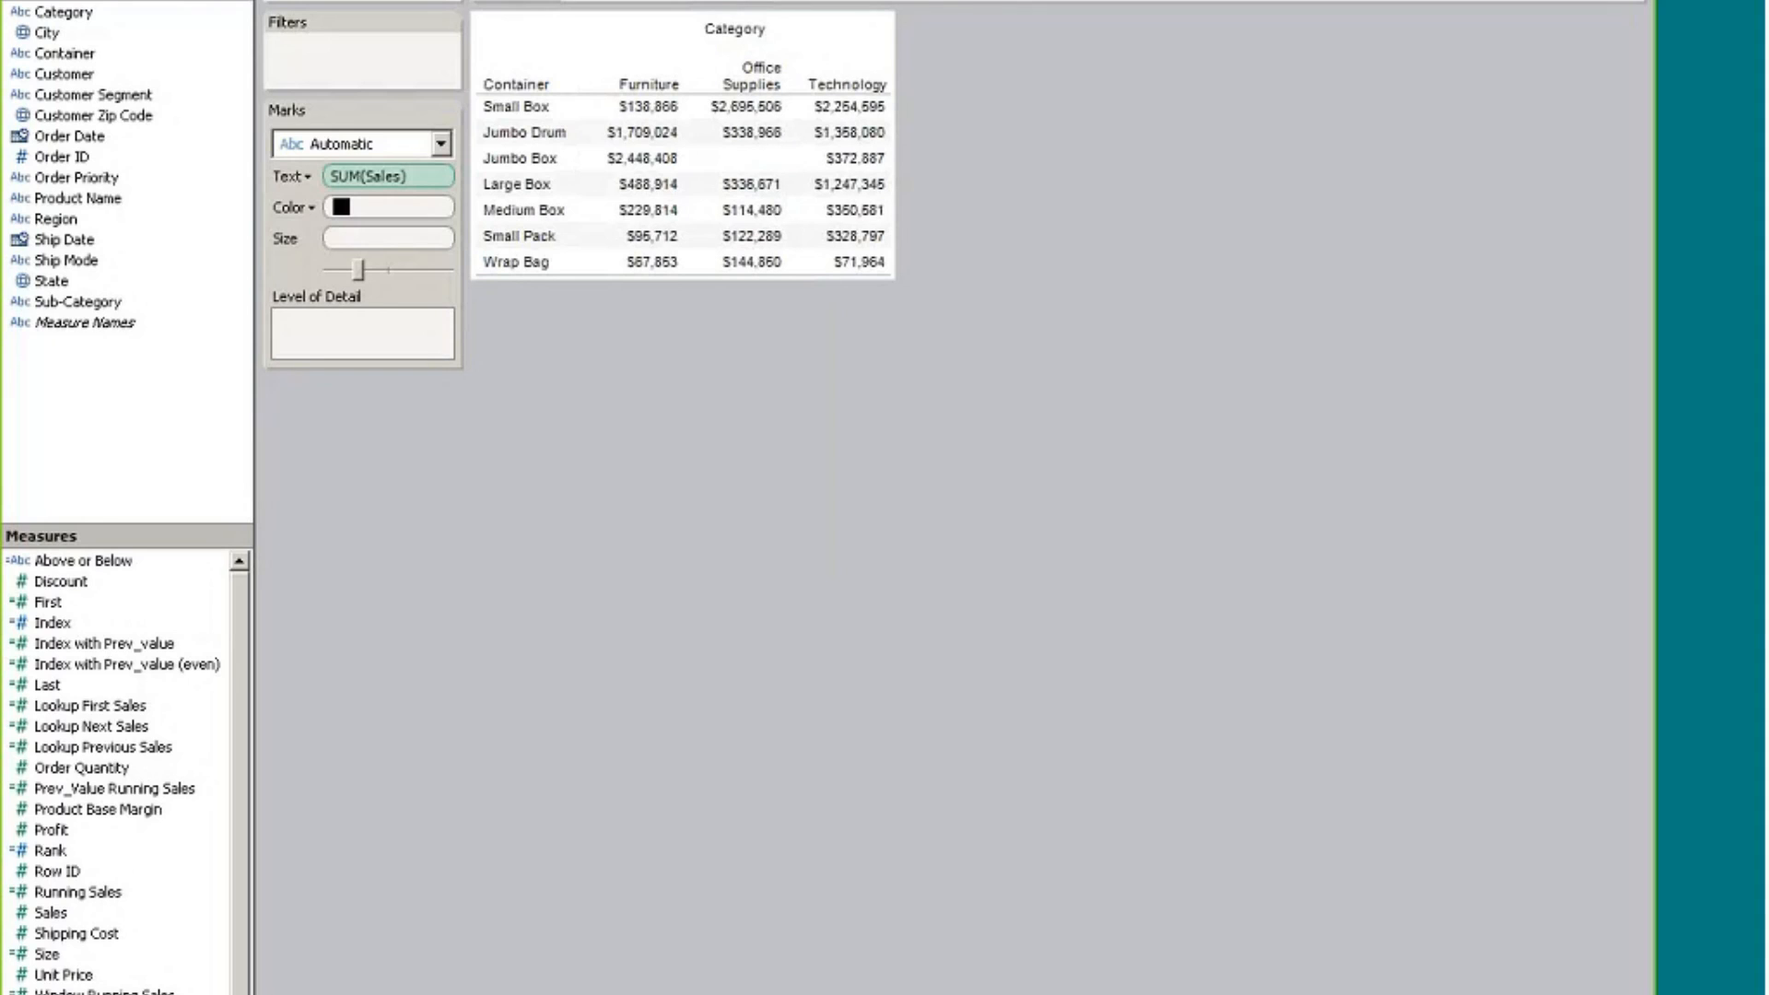
Create a new worksheet with Container and Category on the rows
key(ctrl+m)
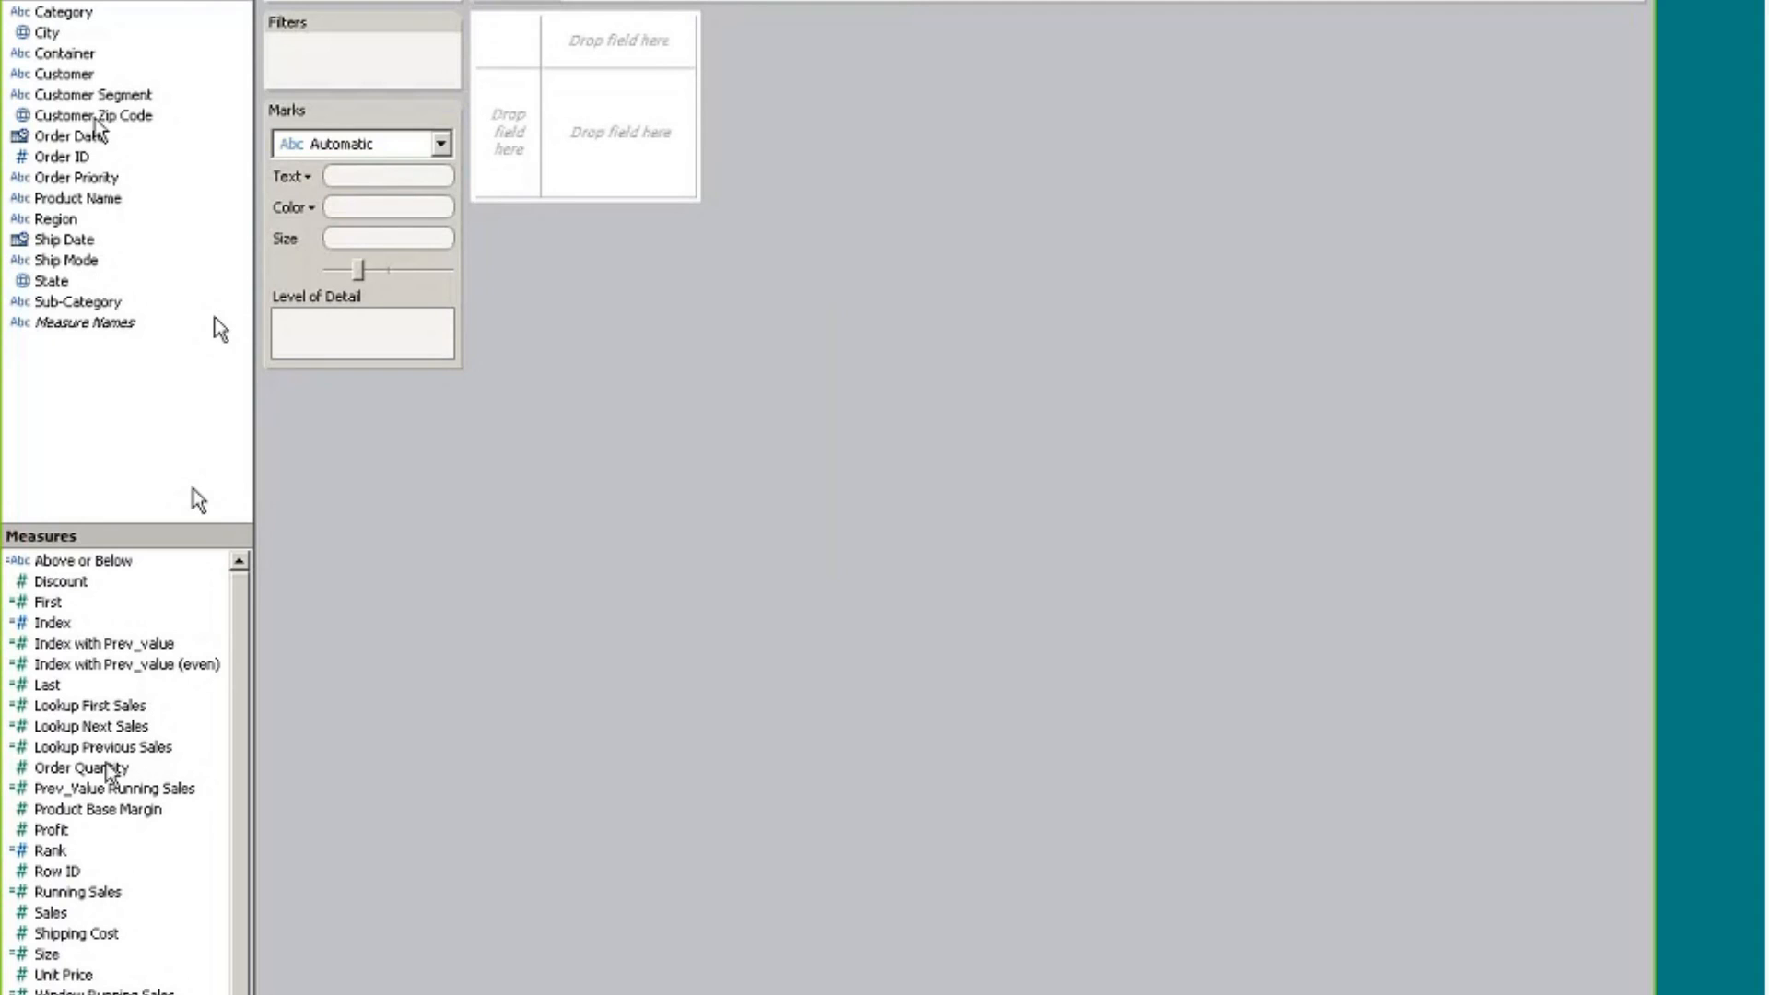
drag(64, 53, 737, 20)
drag(55, 17, 921, 4)
Sort Container in descending order by the Sales field
click(710, 10)
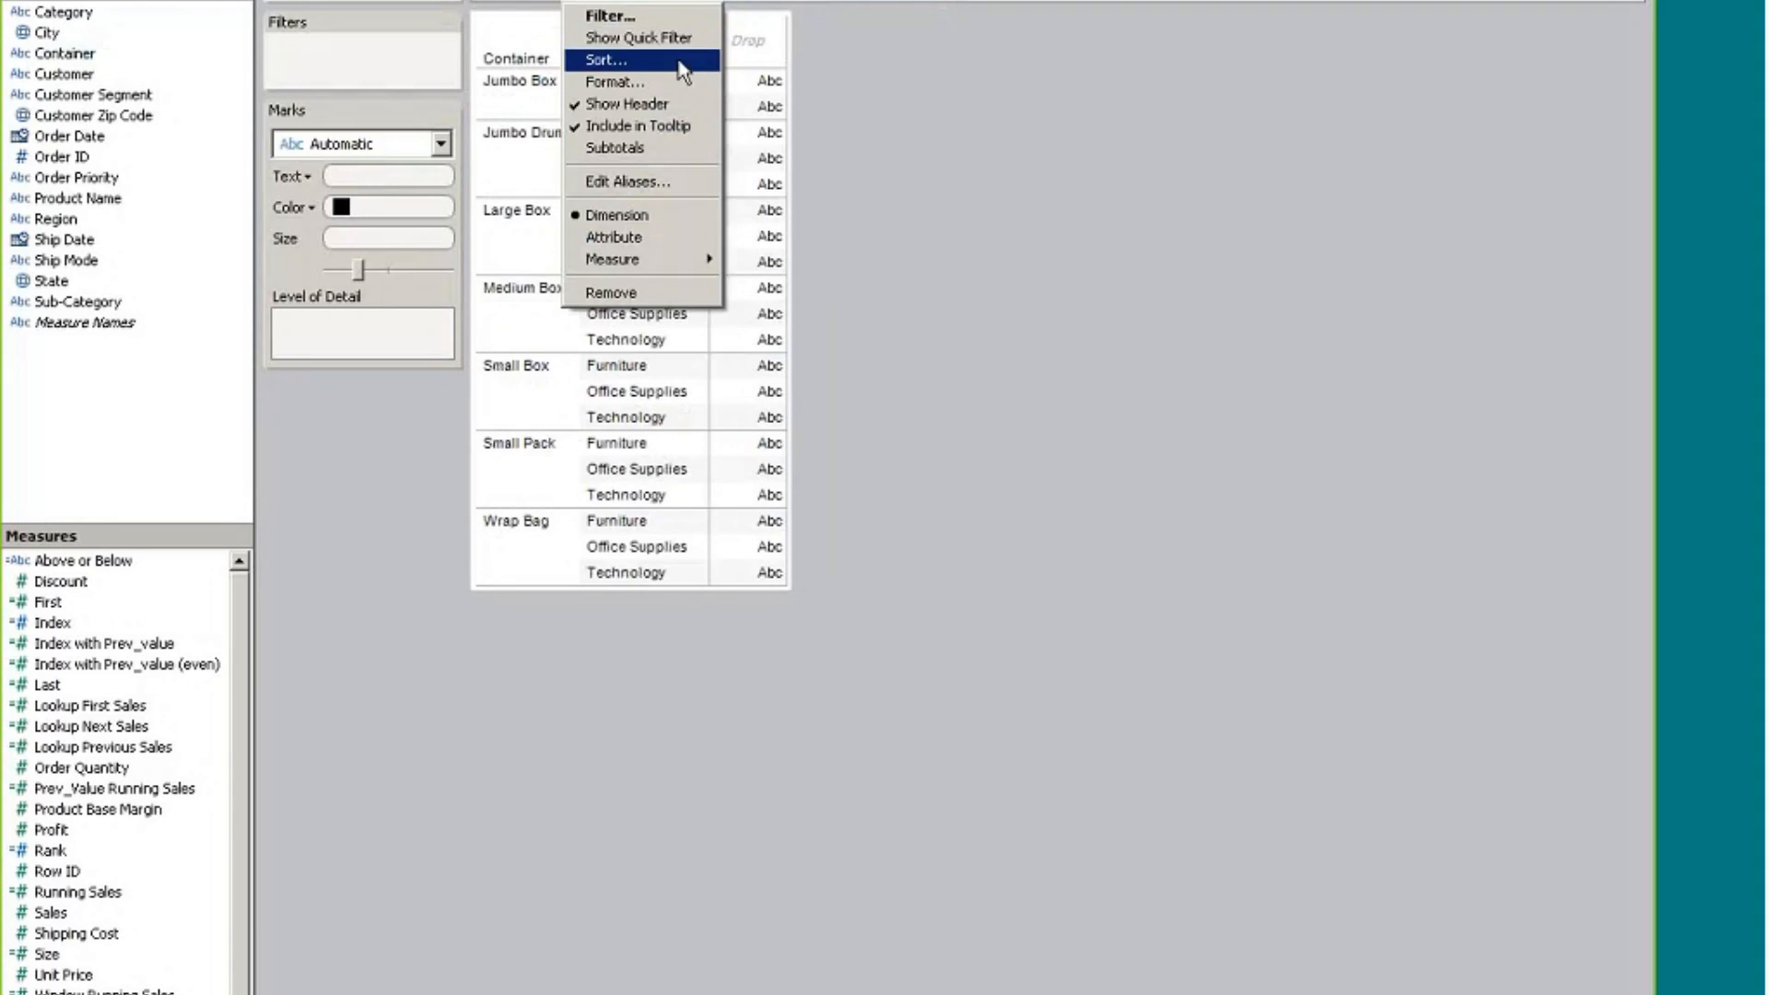
click(679, 59)
click(683, 297)
click(642, 426)
click(698, 460)
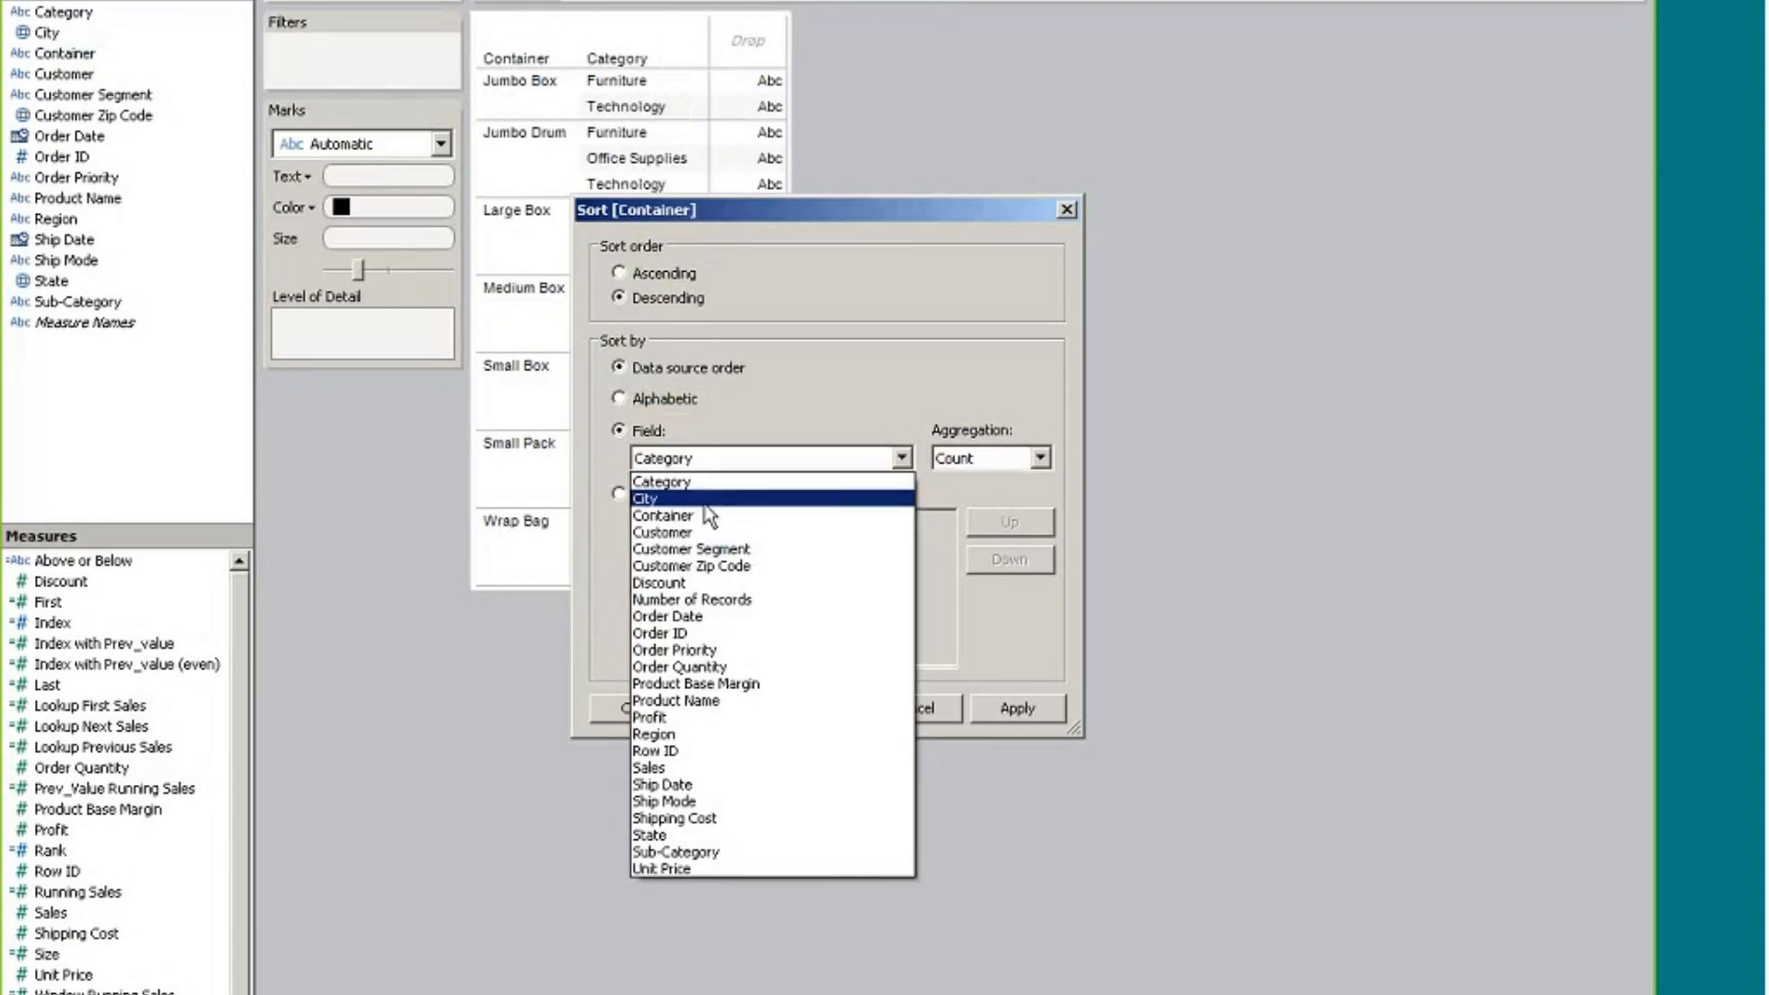
click(698, 768)
click(807, 708)
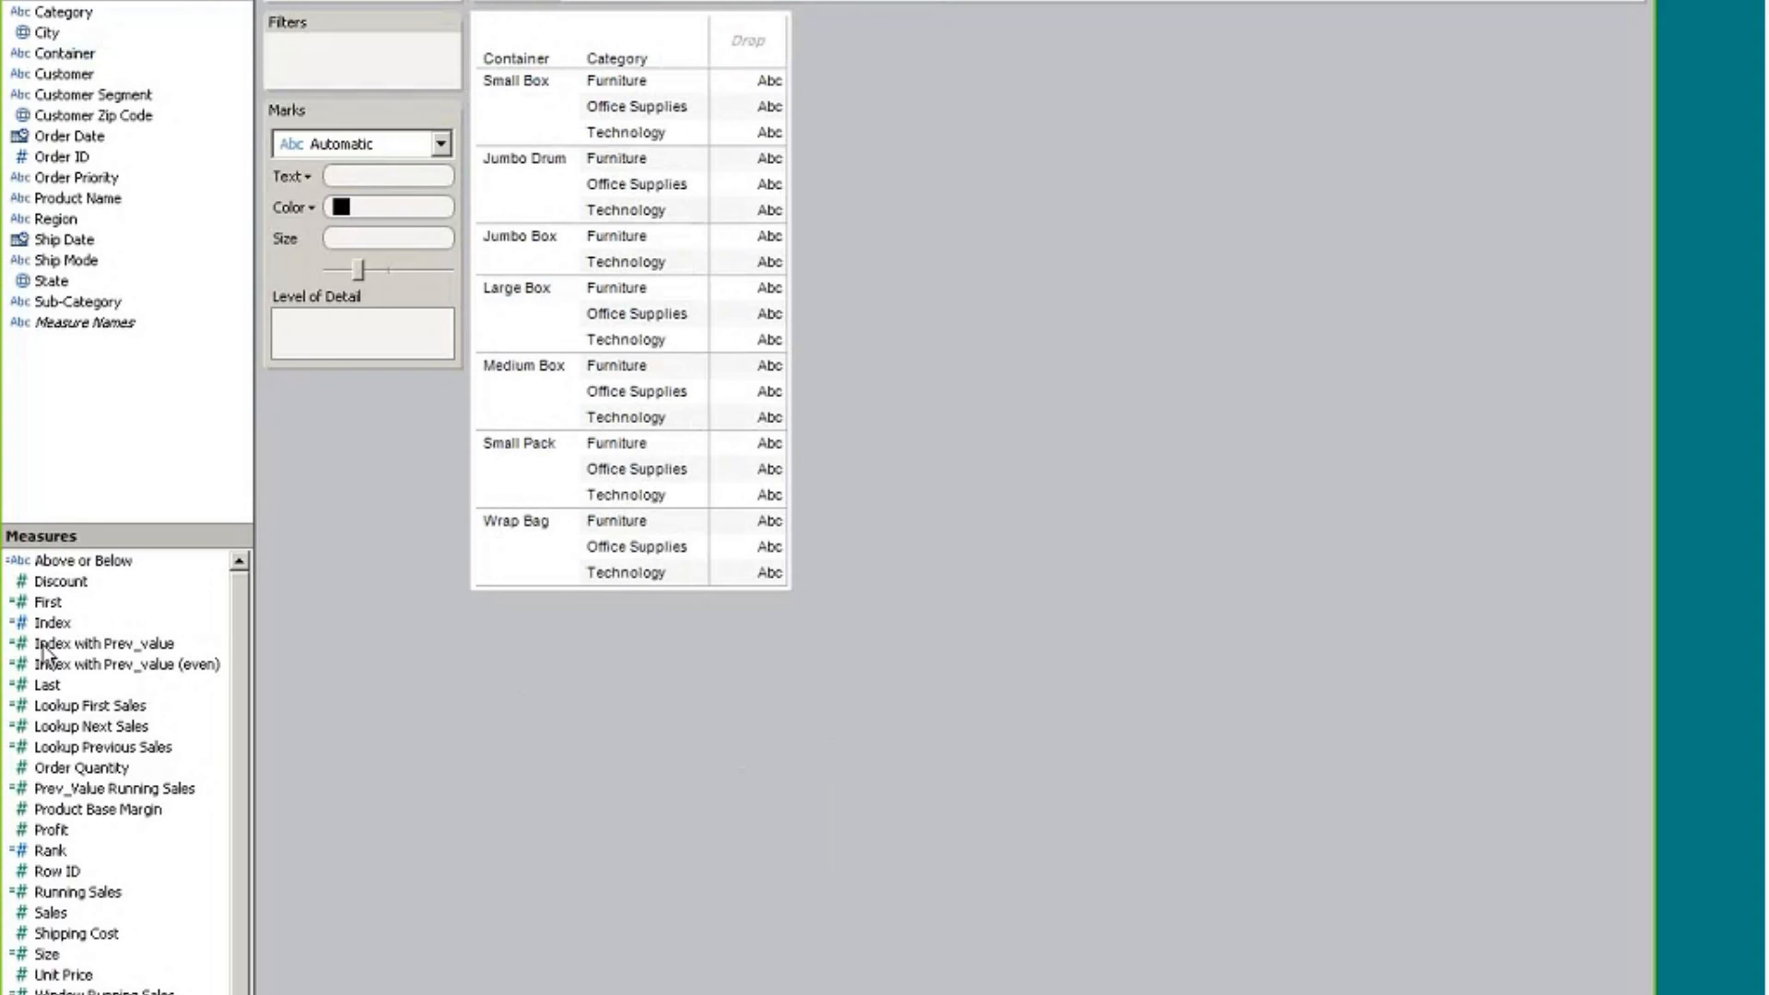
Create a calculated field and begin its formula with IF ATTR([Container])=LOOKUP(ATTR([Container]),-1) THEN
right_click(71, 443)
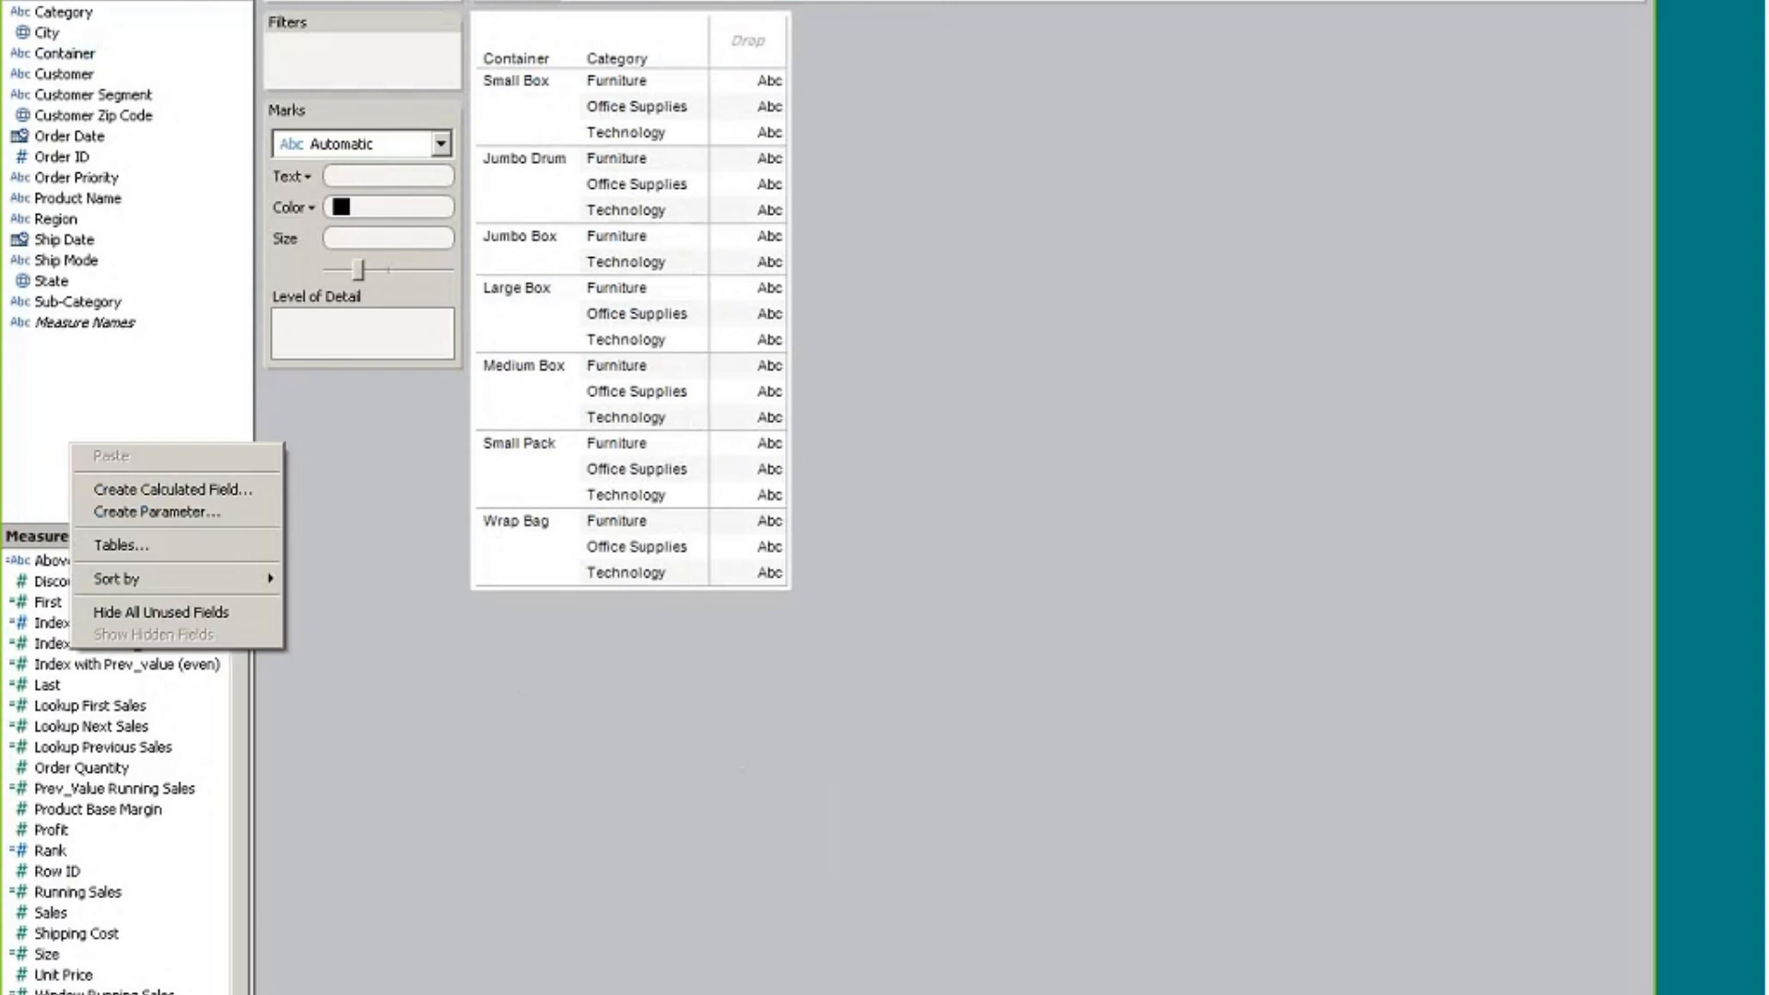
click(166, 492)
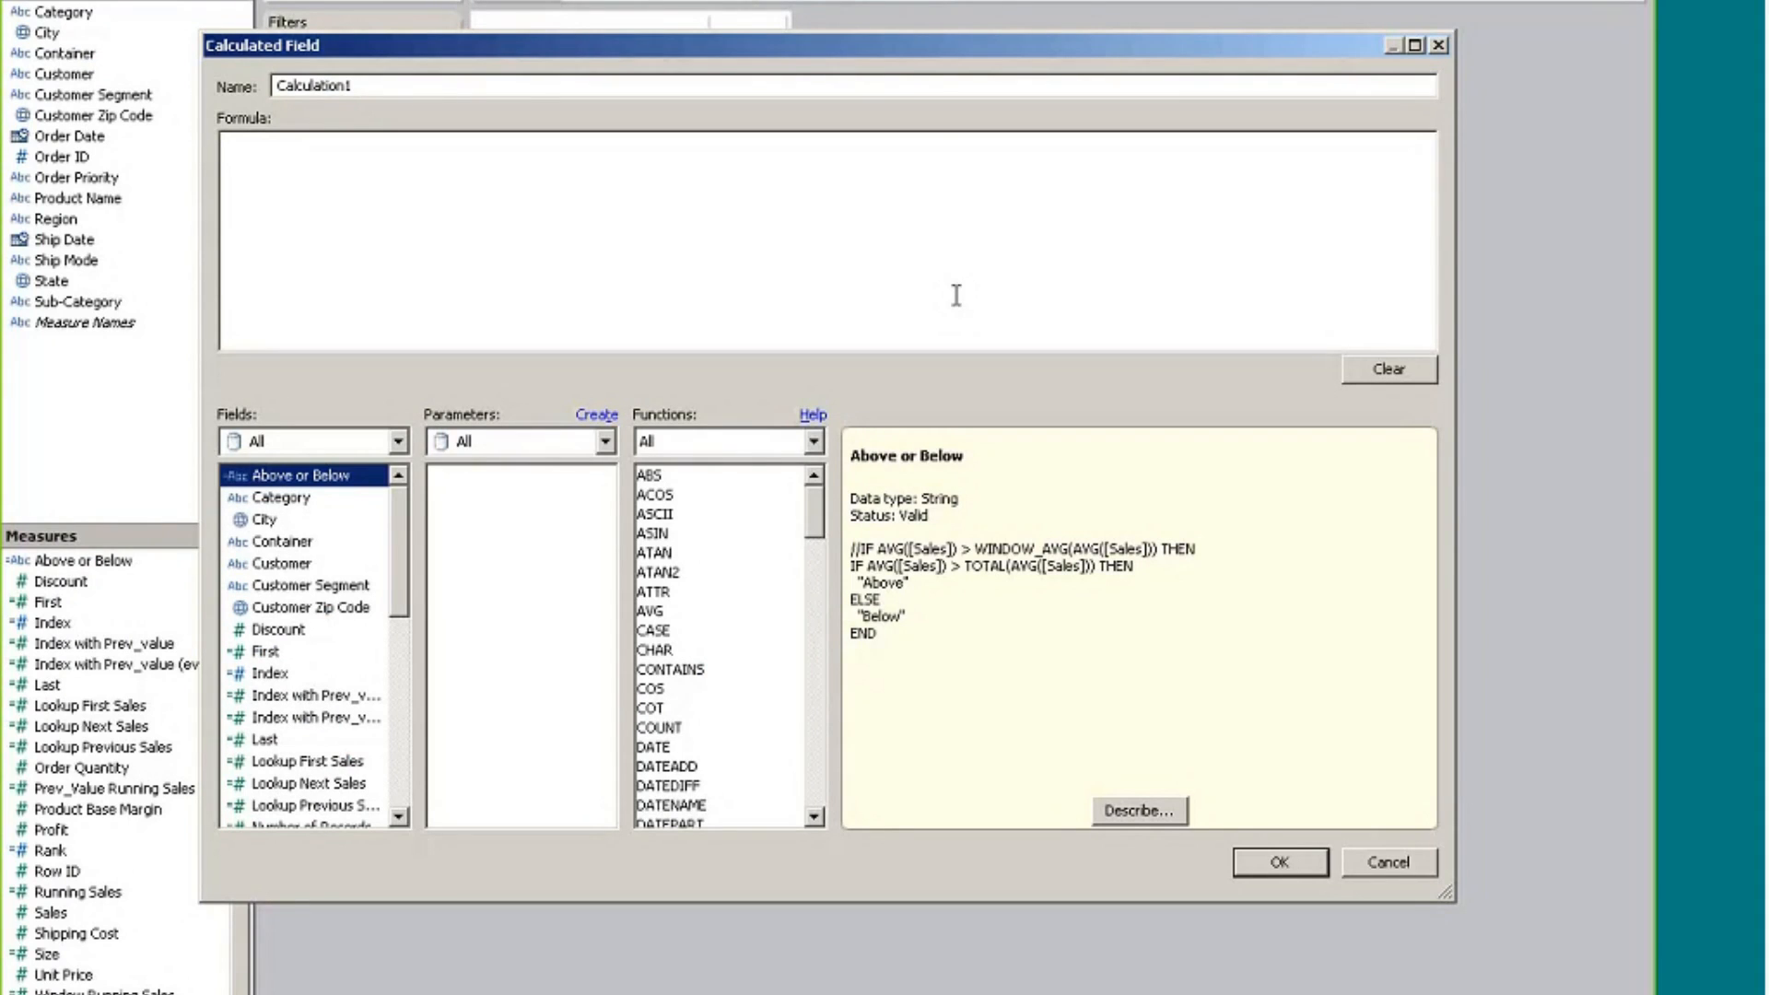
drag(882, 52, 1145, 442)
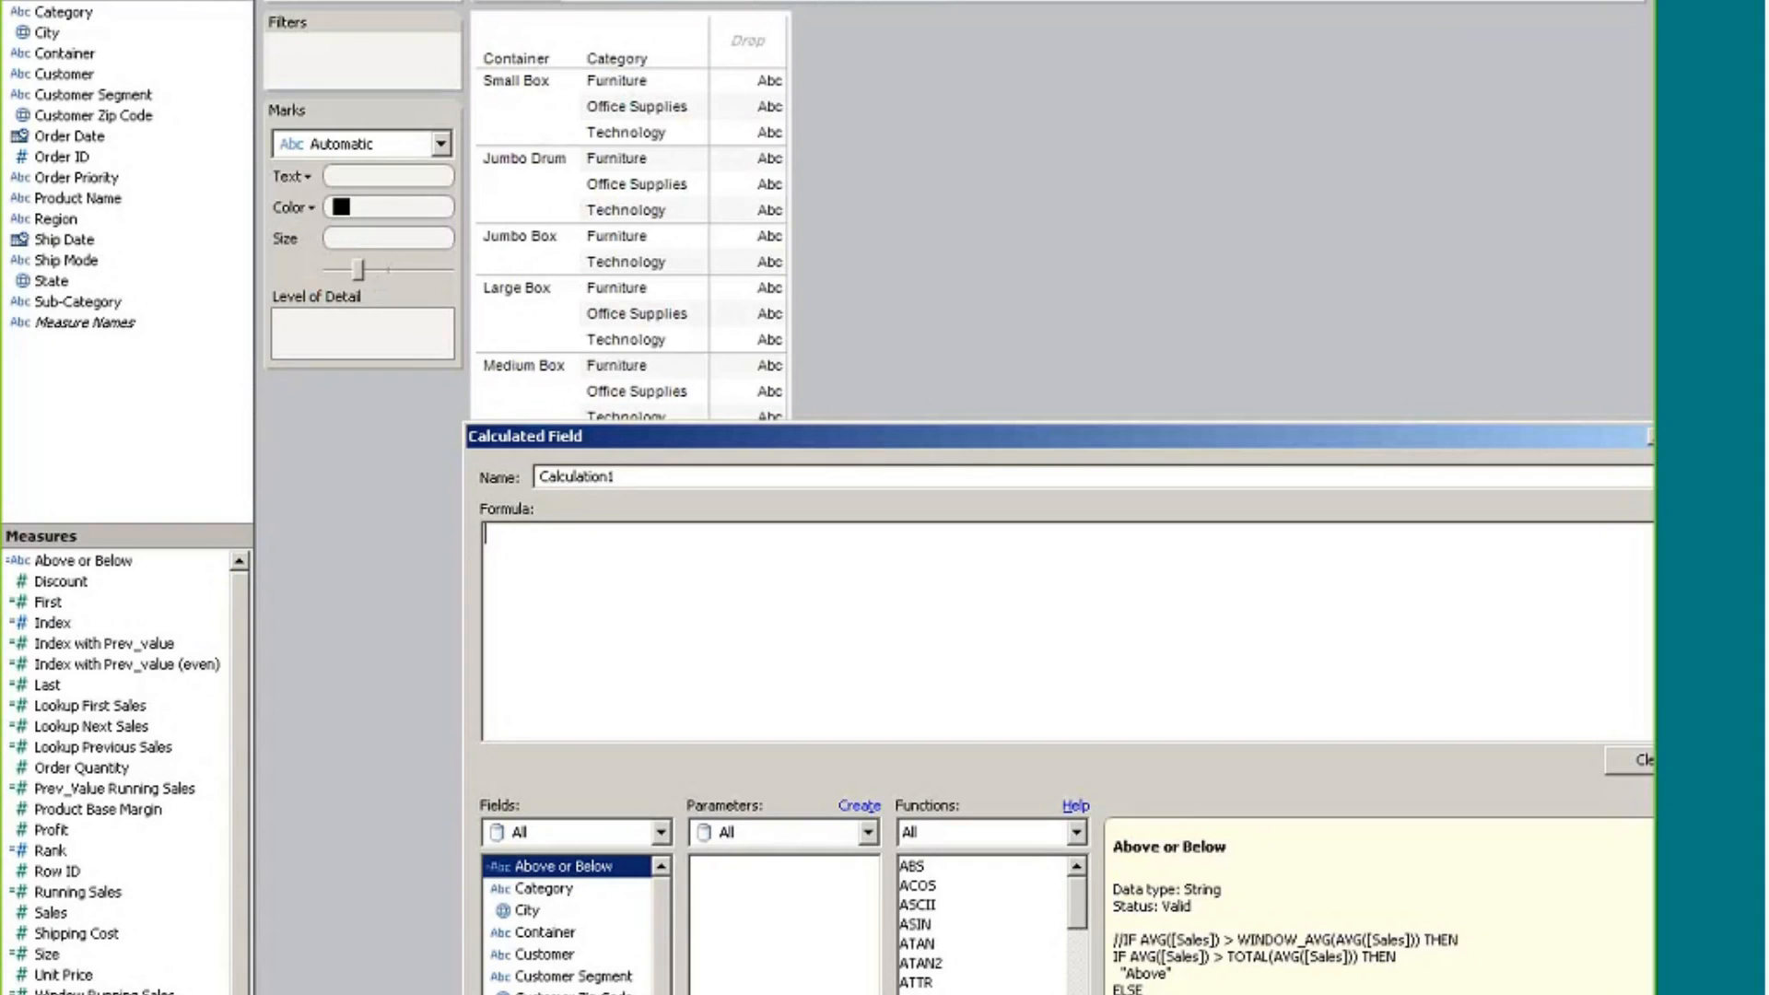
text(IF ATTR())
key(Left)
click(571, 933)
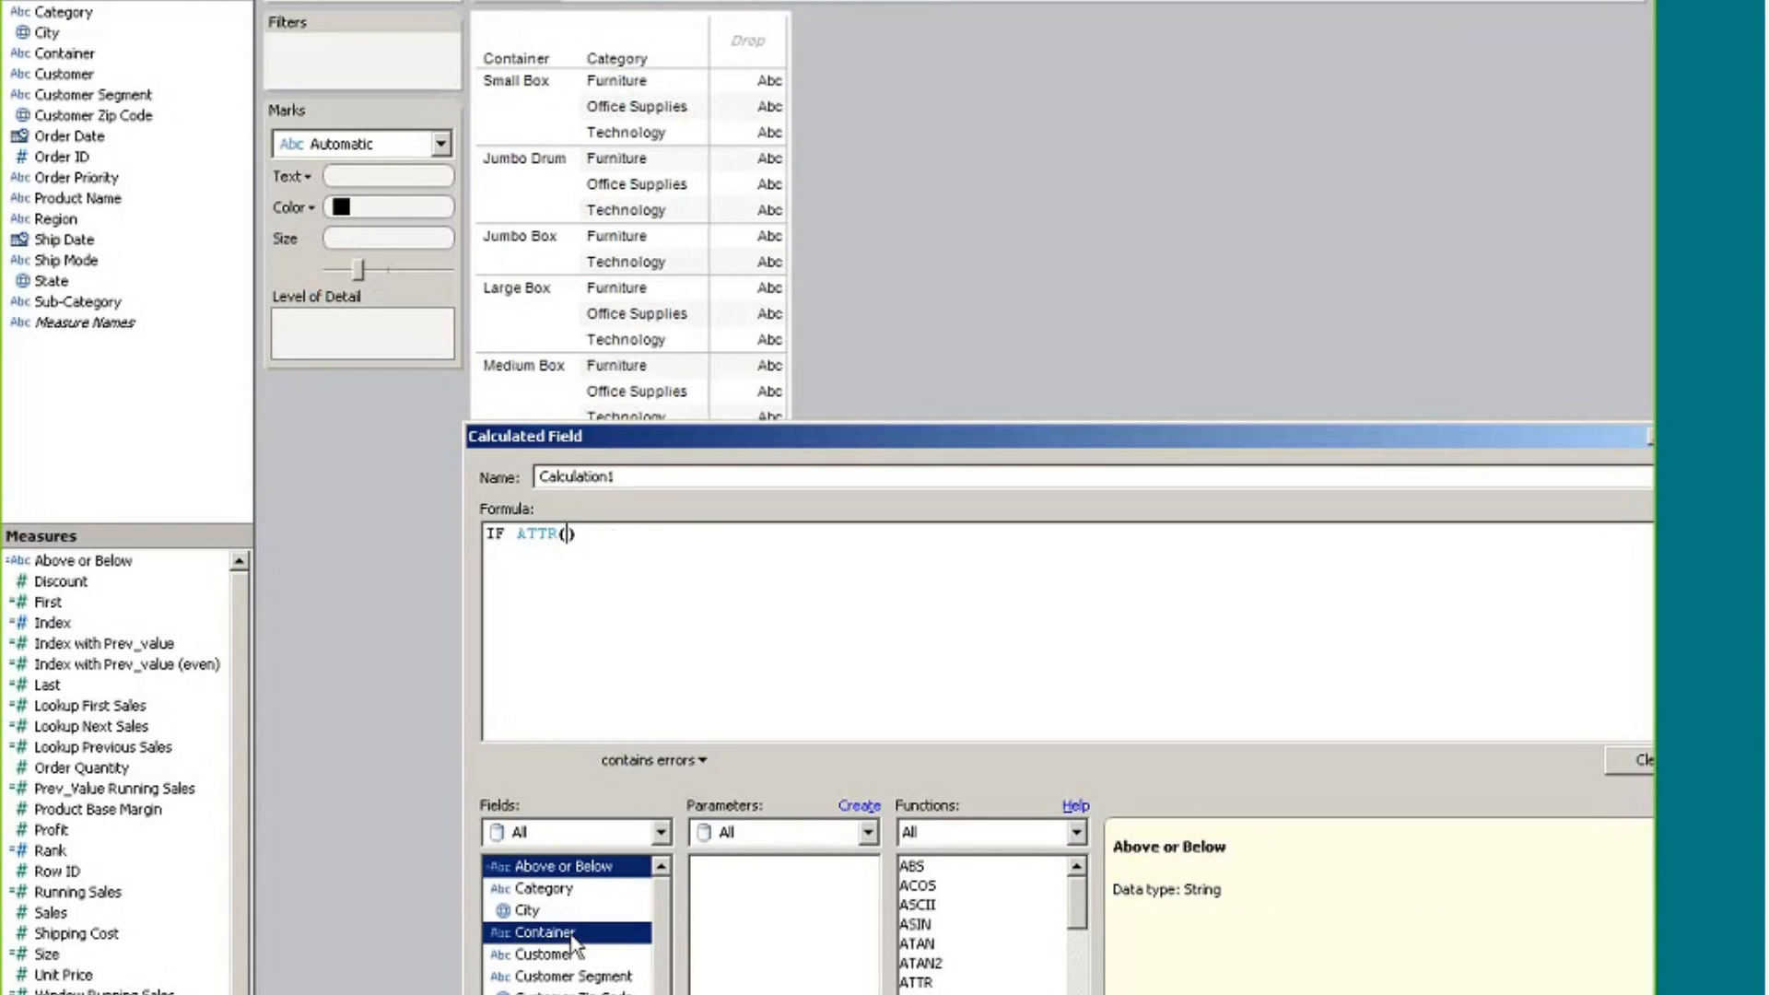
double_click(571, 934)
text(=LOOKUP(ATTR()
double_click(571, 933)
text(),-1)
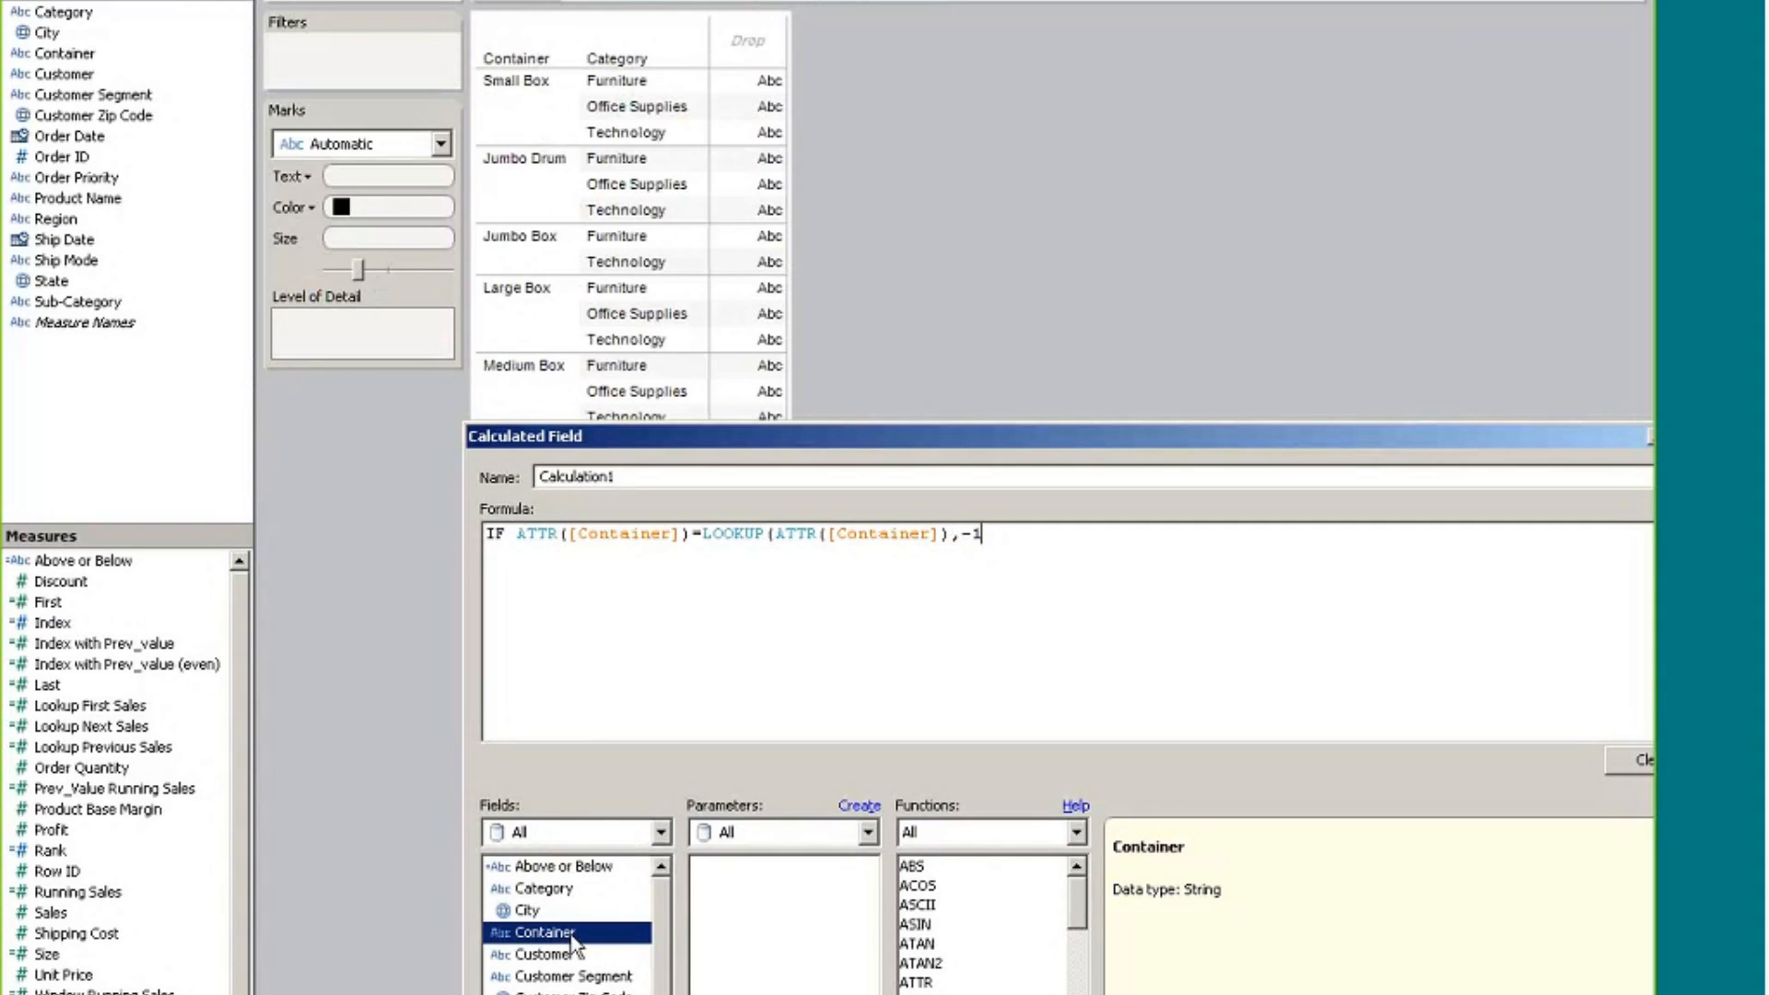
text() THEN)
key(Return)
drag(714, 441, 573, 280)
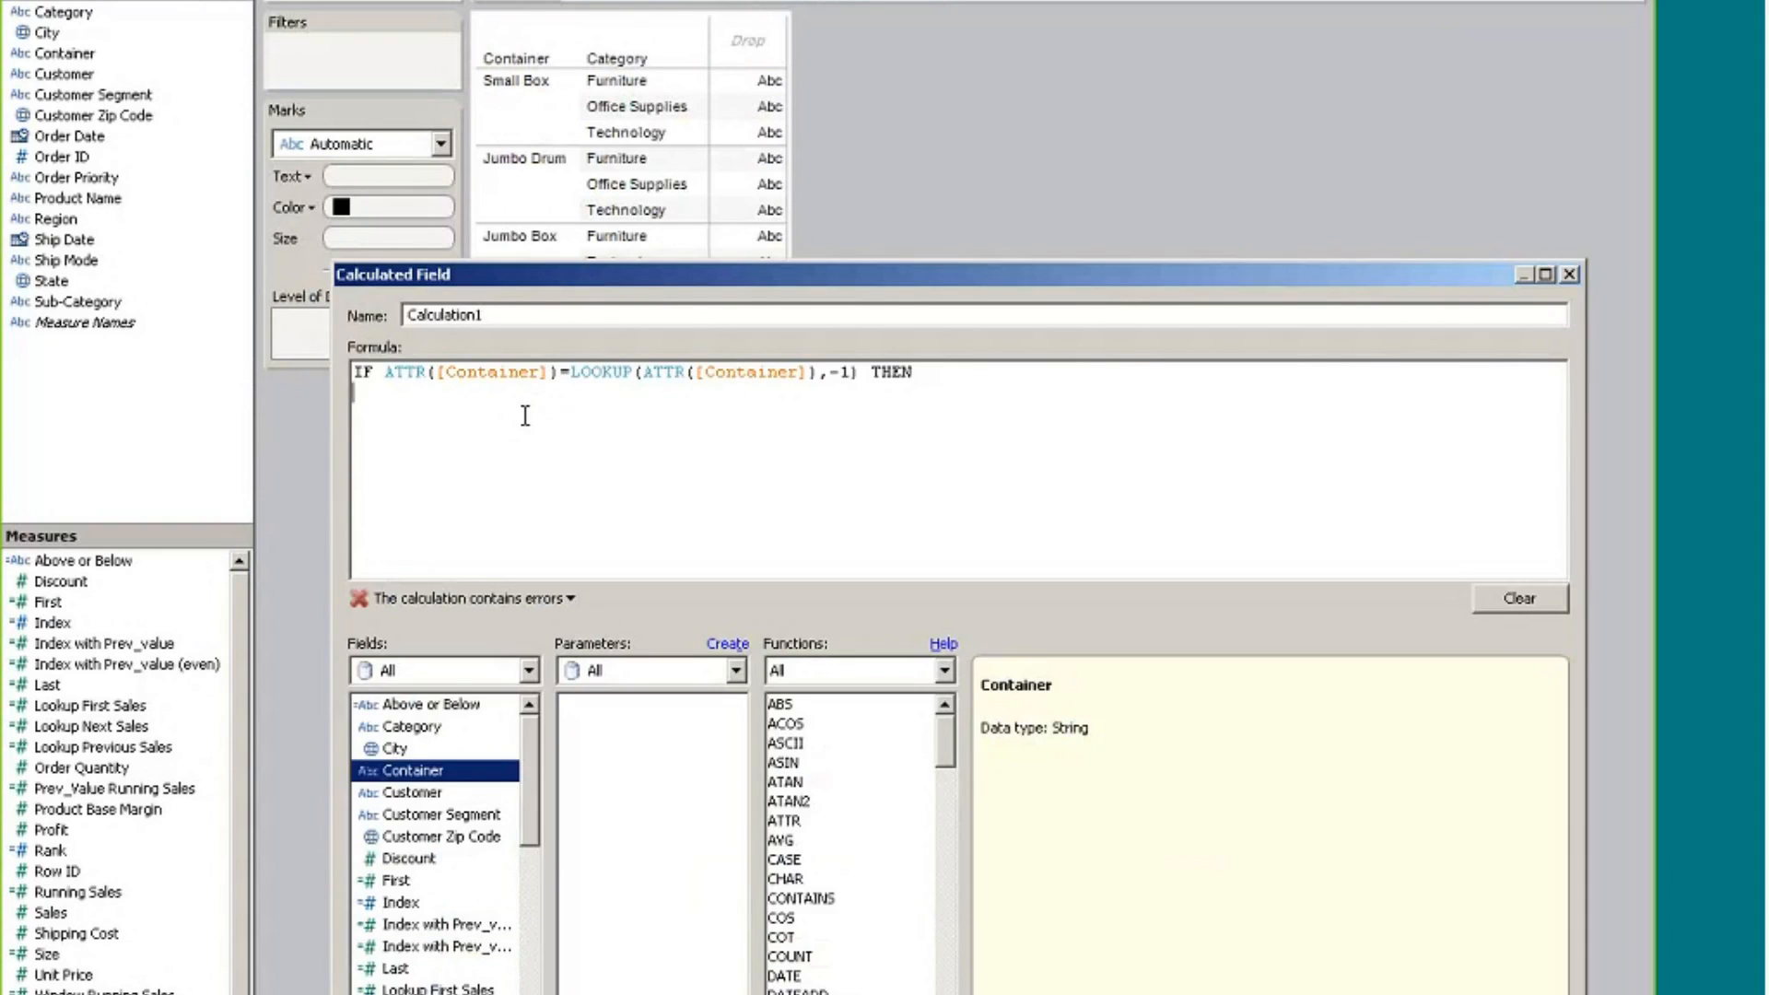
Add PREVIOUS_VALUE(0) as the THEN result of the formula, followed by an ELSE line
key(Return)
text(PREVIOUS_VALUE())
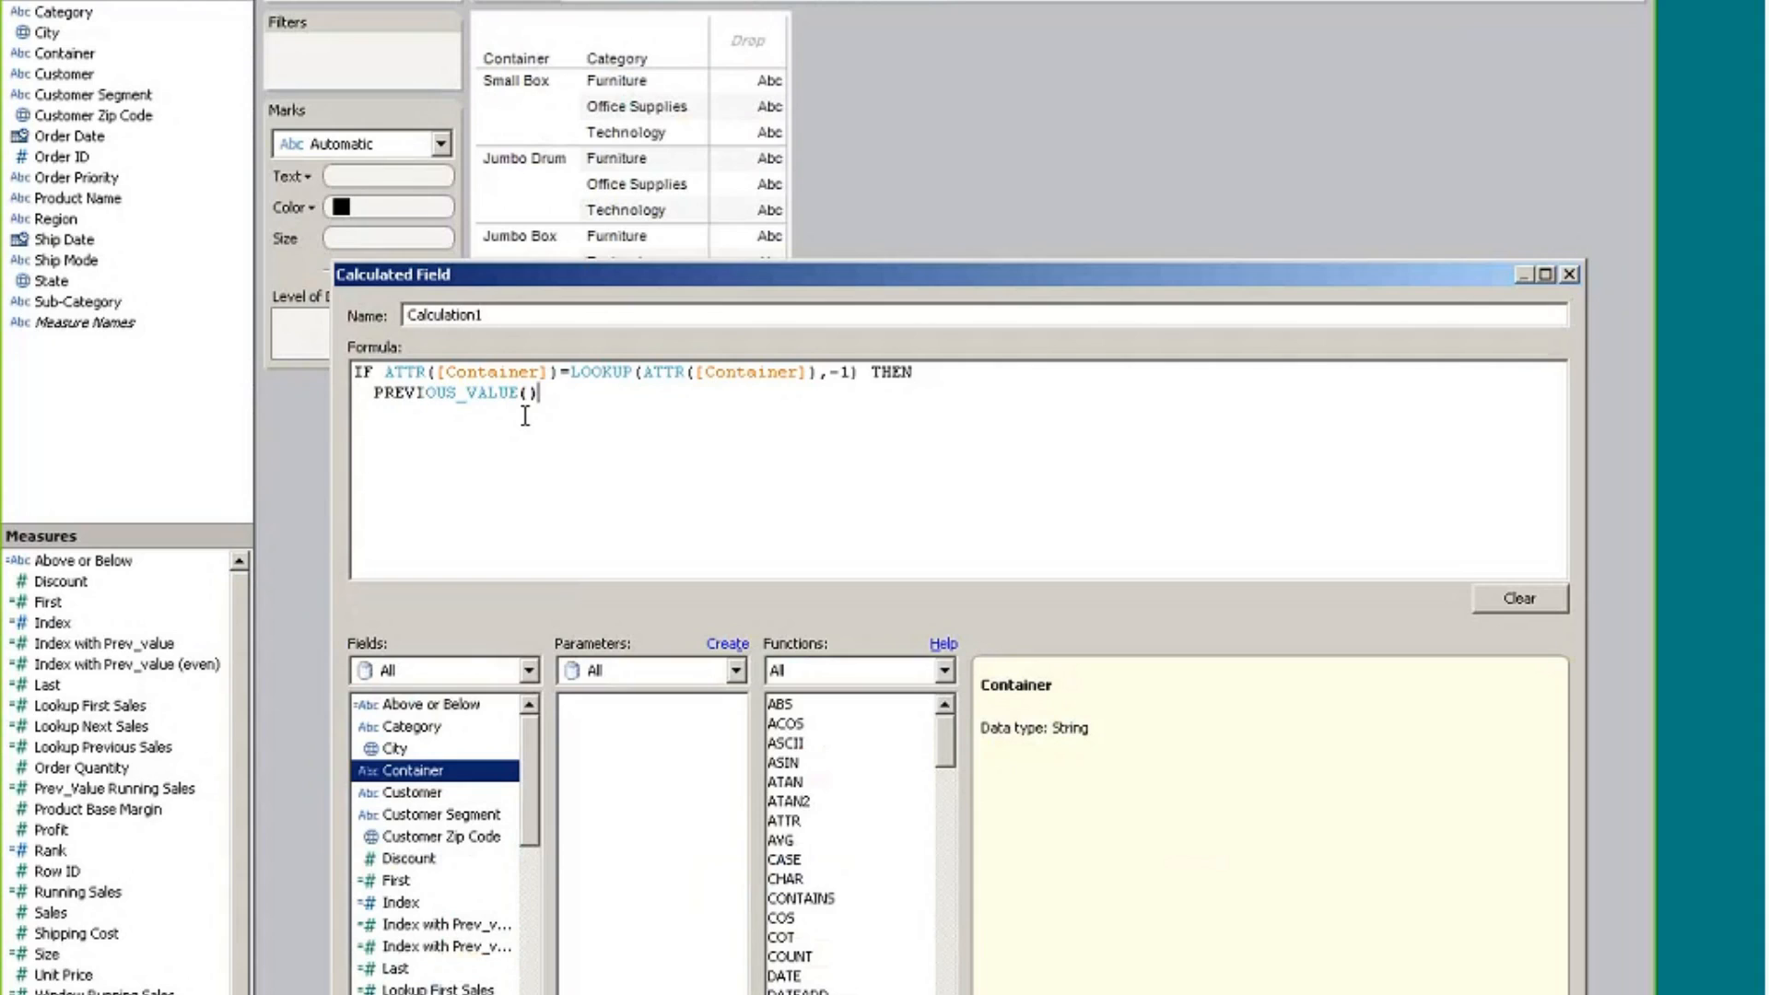
text(0)
key(End)
key(Return)
text(ELSE)
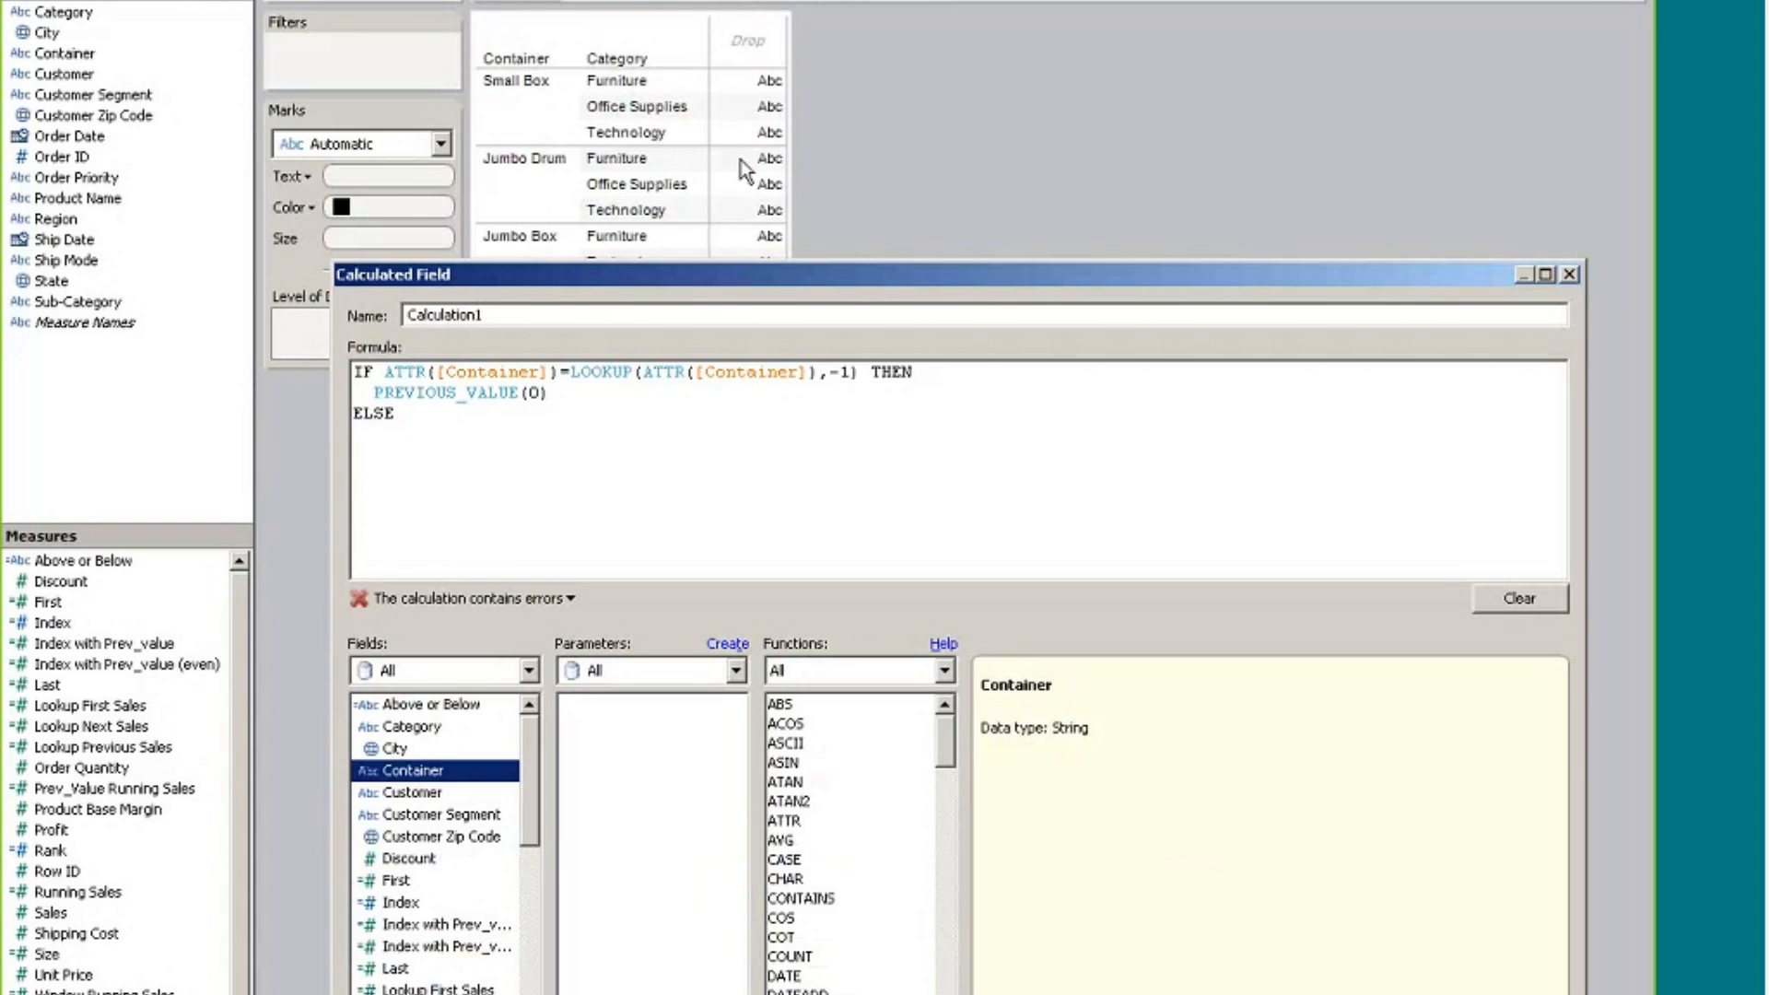
Complete the formula with PREVIOUS_VALUE(0)+1 as the ELSE result and a closing END, and highlight its IF condition
drag(551, 394, 374, 396)
click(442, 435)
text(PREVIOUS_VALUE(0)+1)
key(Return)
text(END)
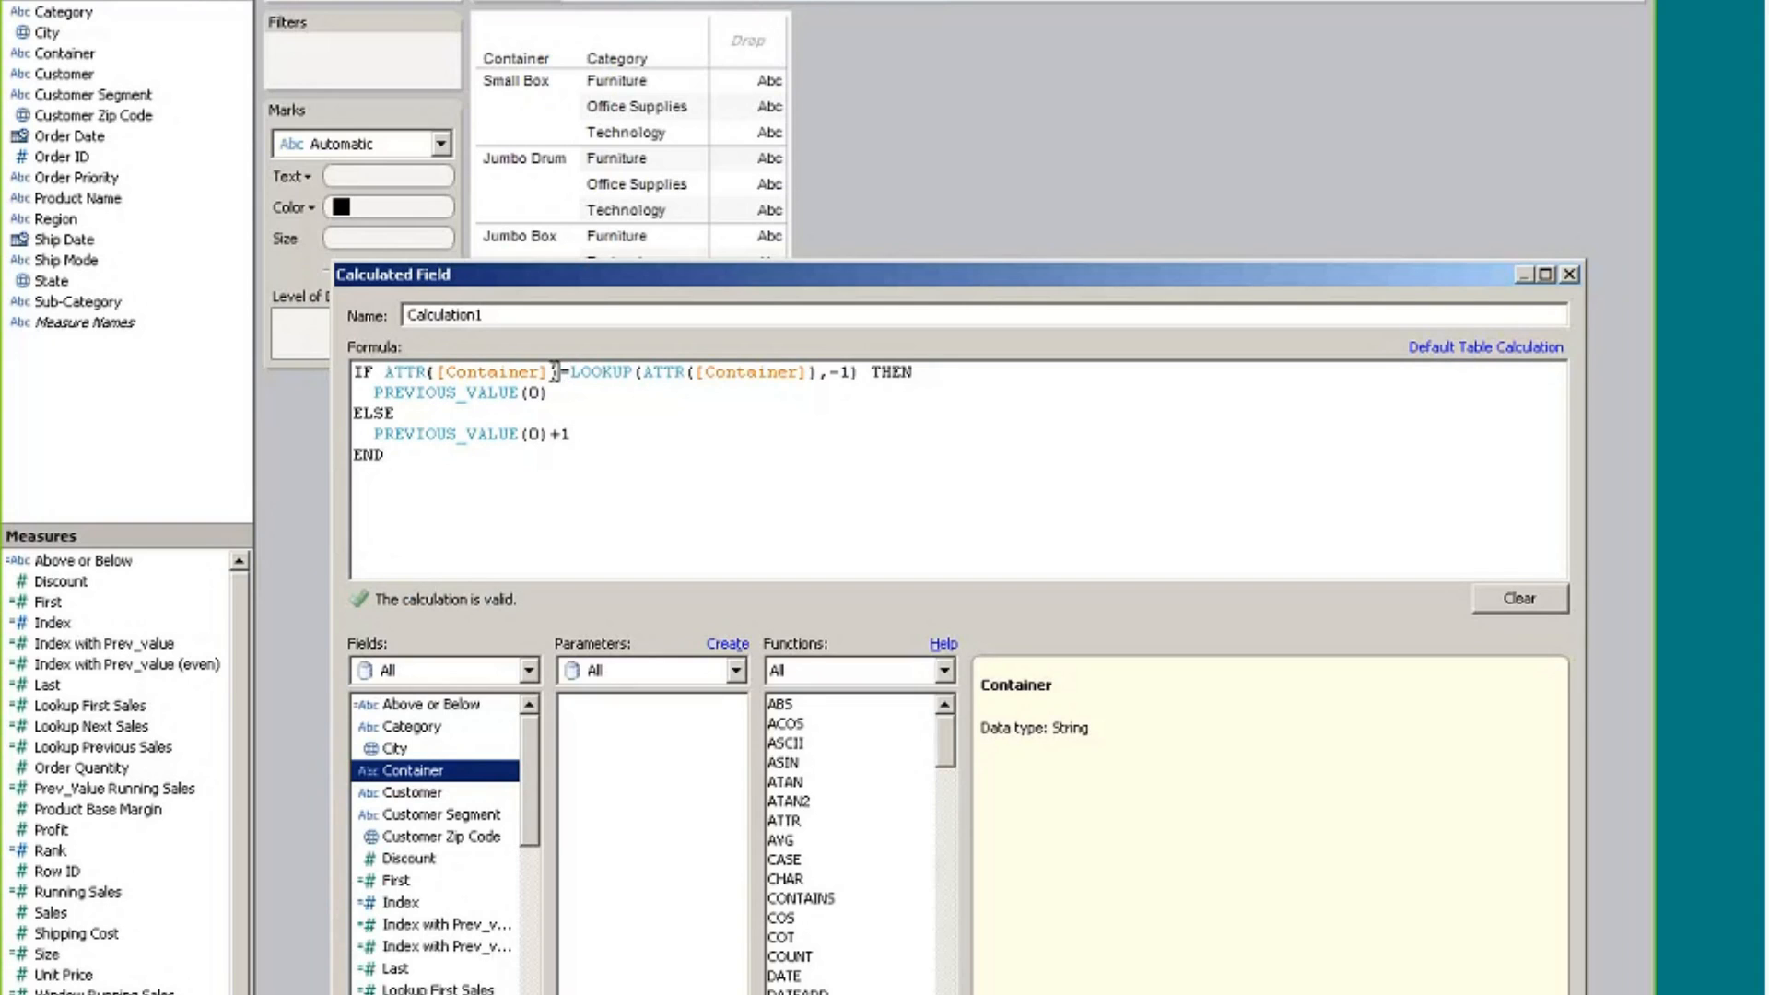
click(549, 371)
drag(393, 373, 867, 374)
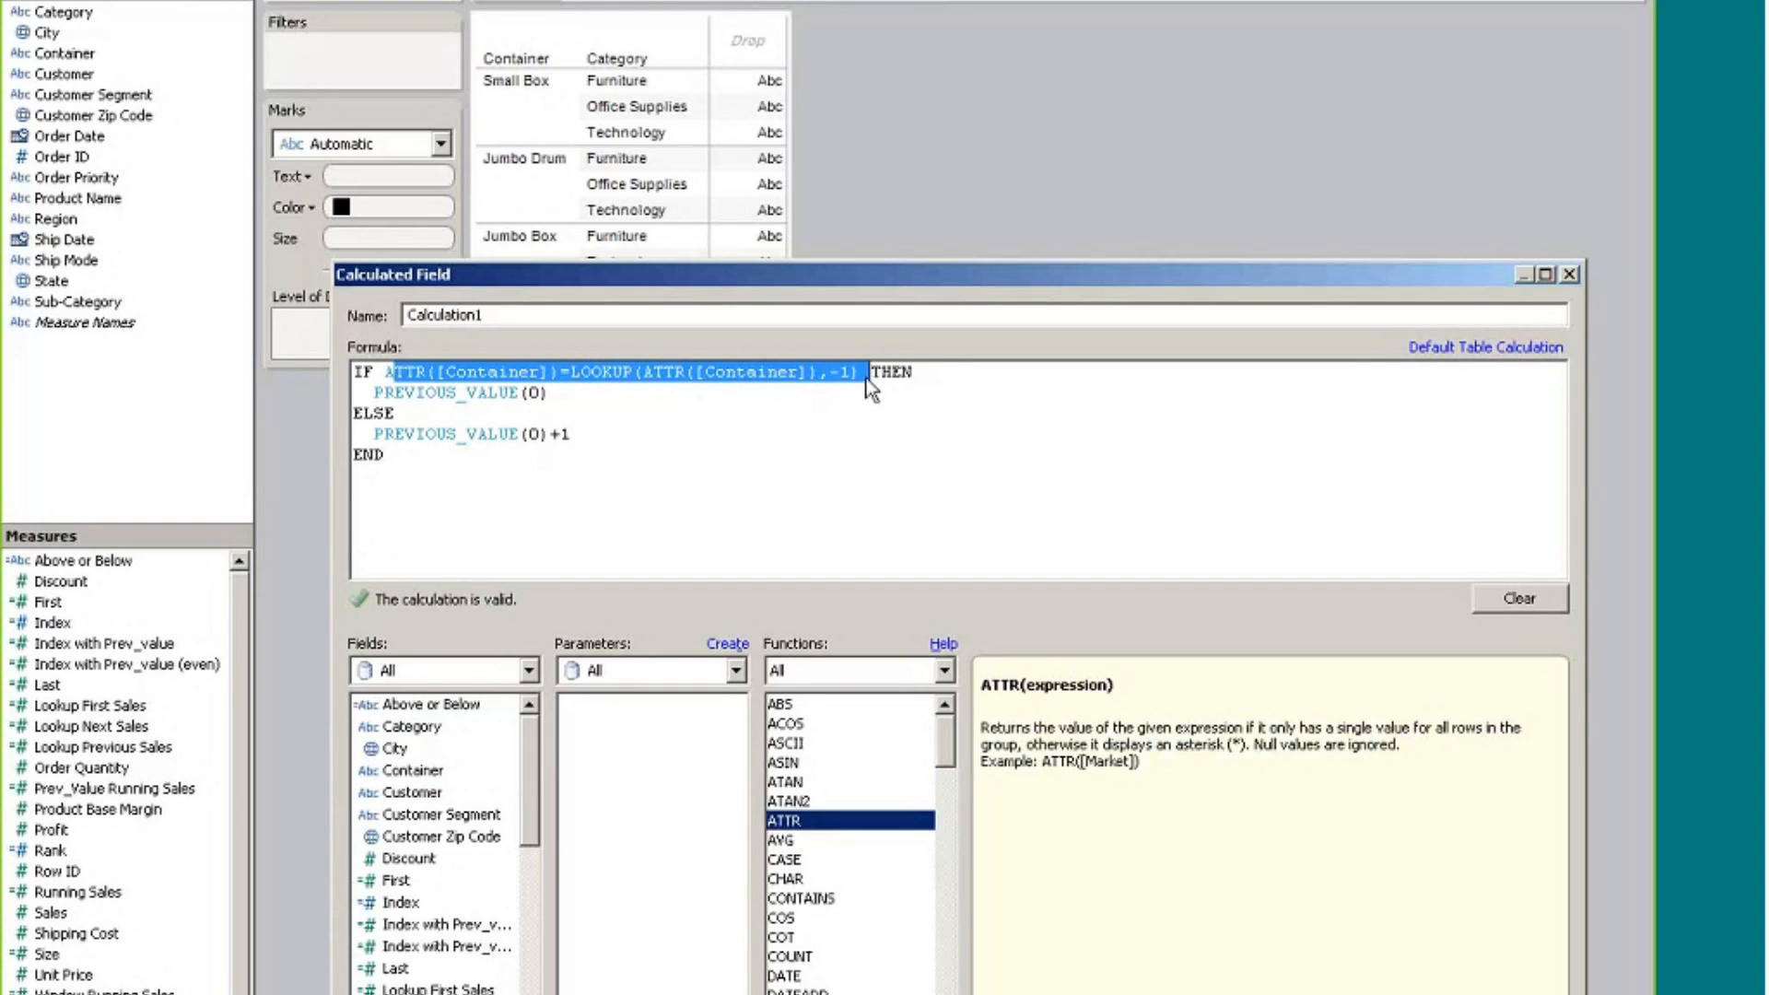
Save the calculated field Calculation1 and place it as the text values of the Container and Category table
click(685, 408)
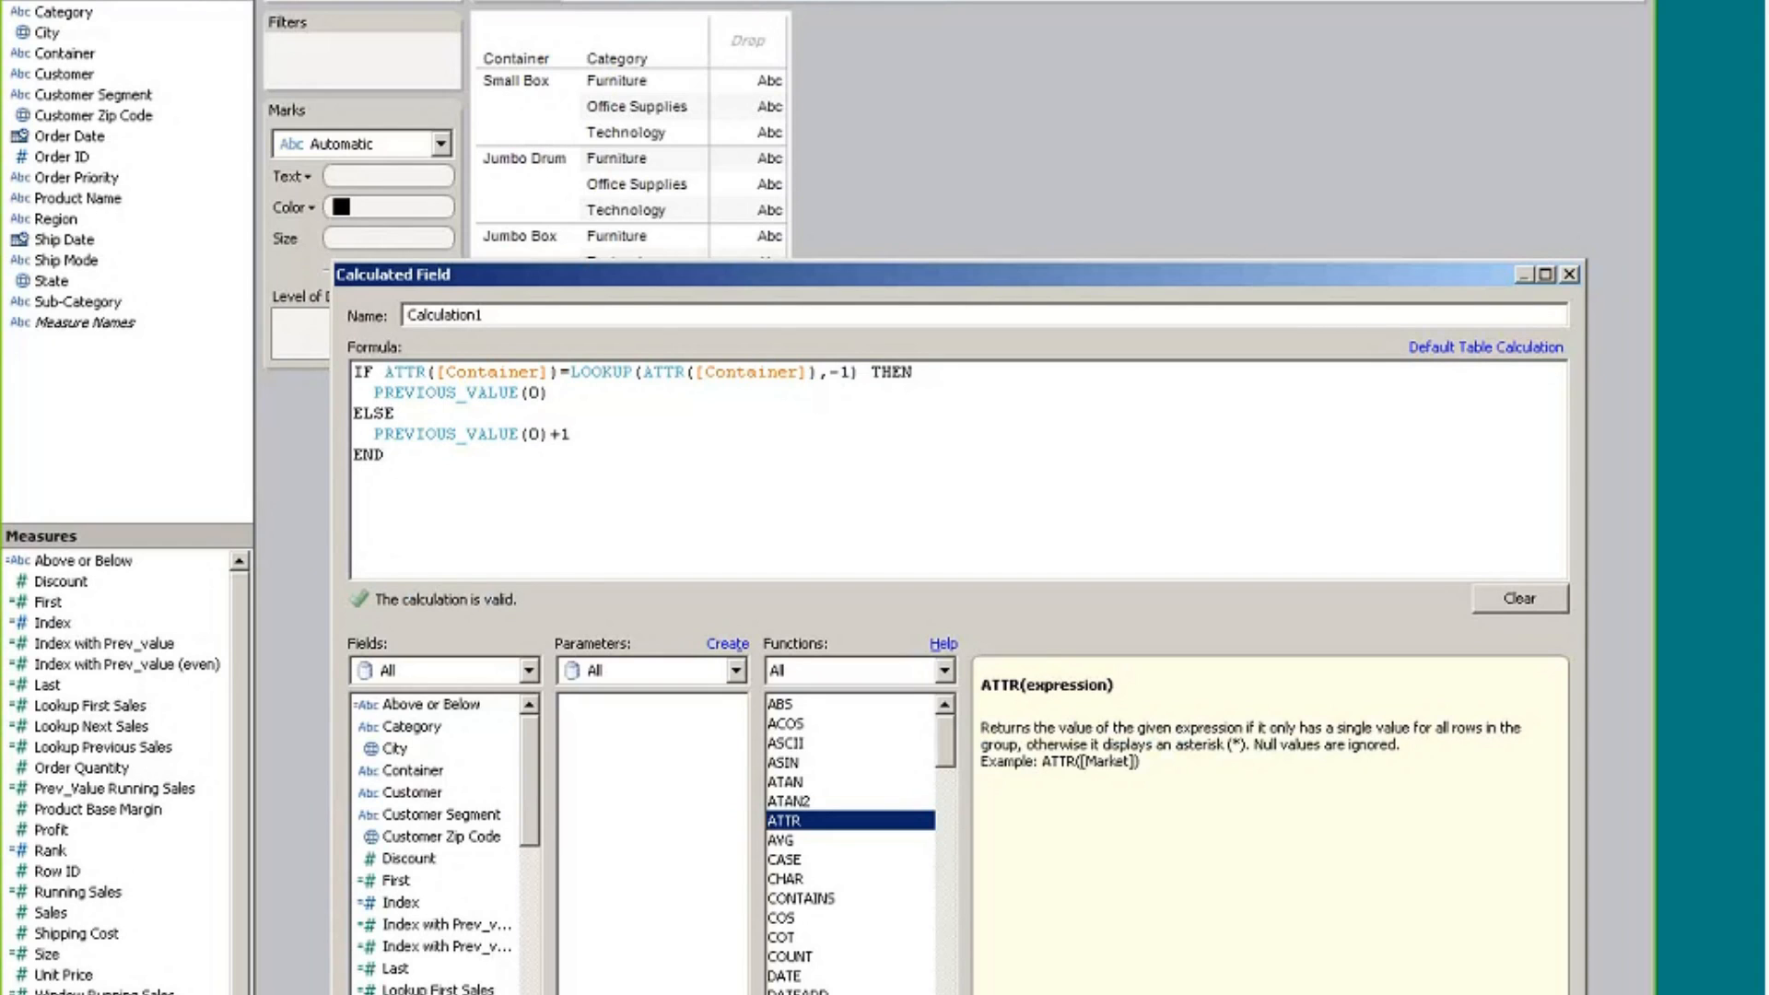
click(1308, 994)
drag(57, 580, 401, 175)
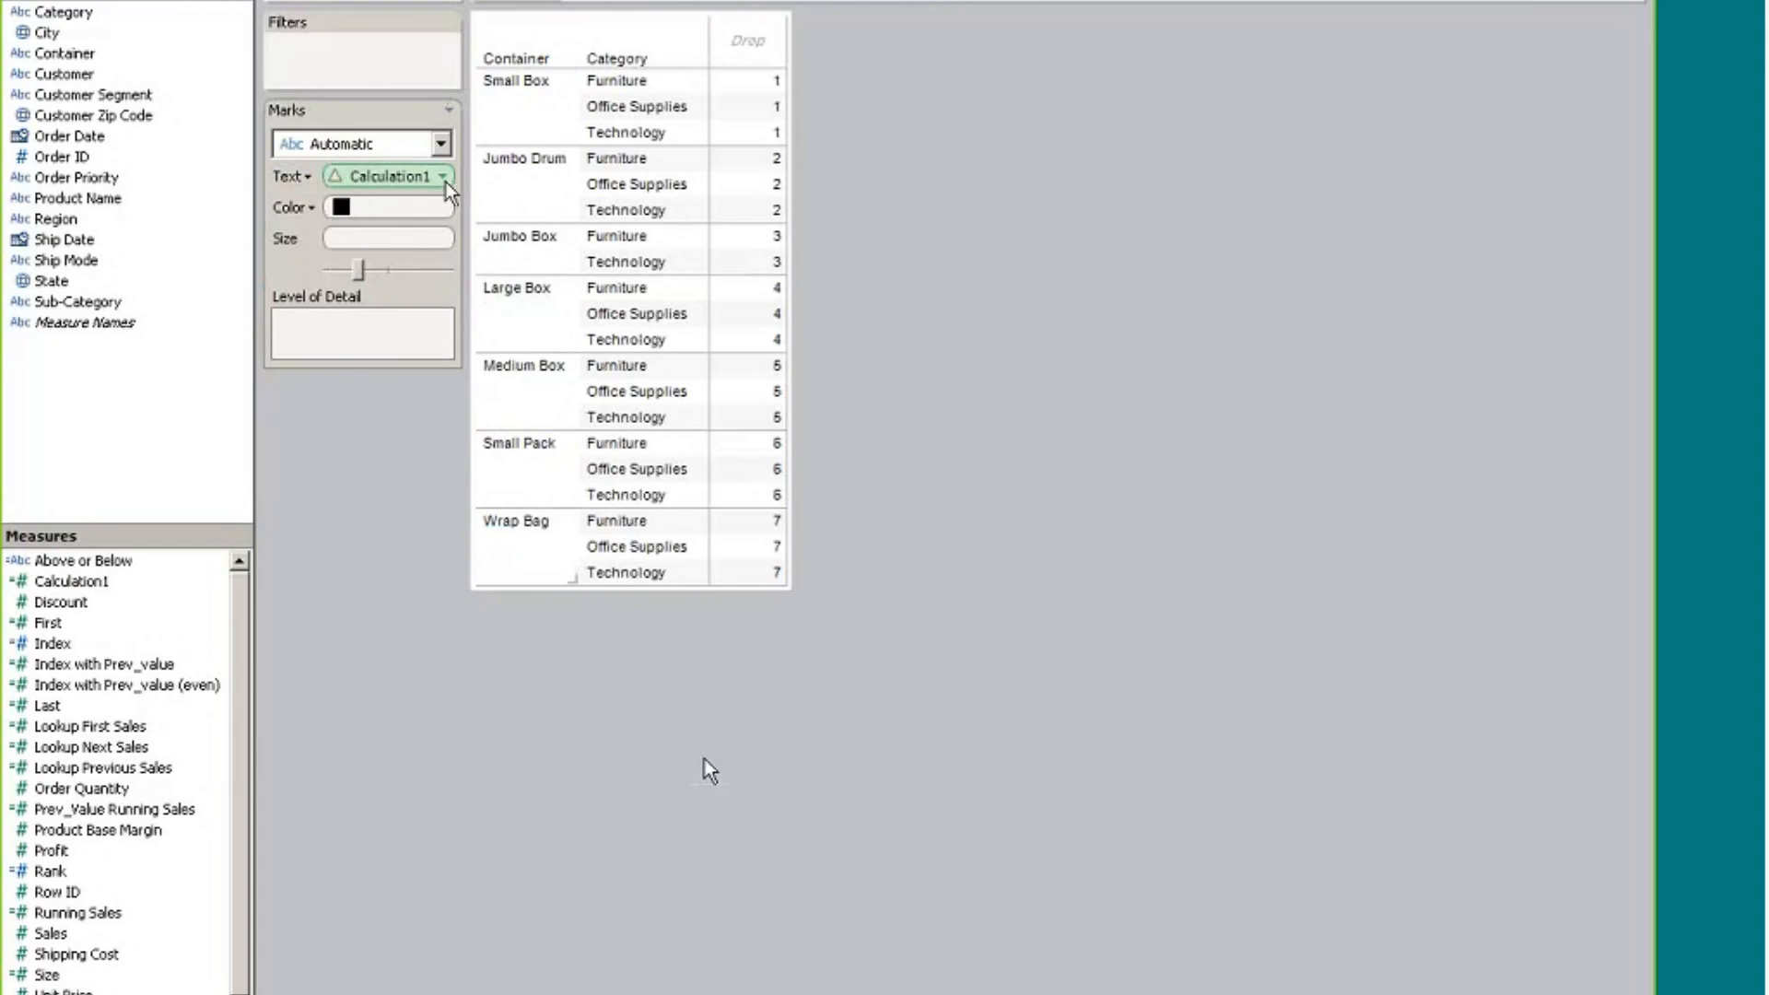
Convert Calculation1 to discrete and move it to the rows ahead of Container
right_click(392, 173)
click(414, 295)
drag(389, 174, 578, 7)
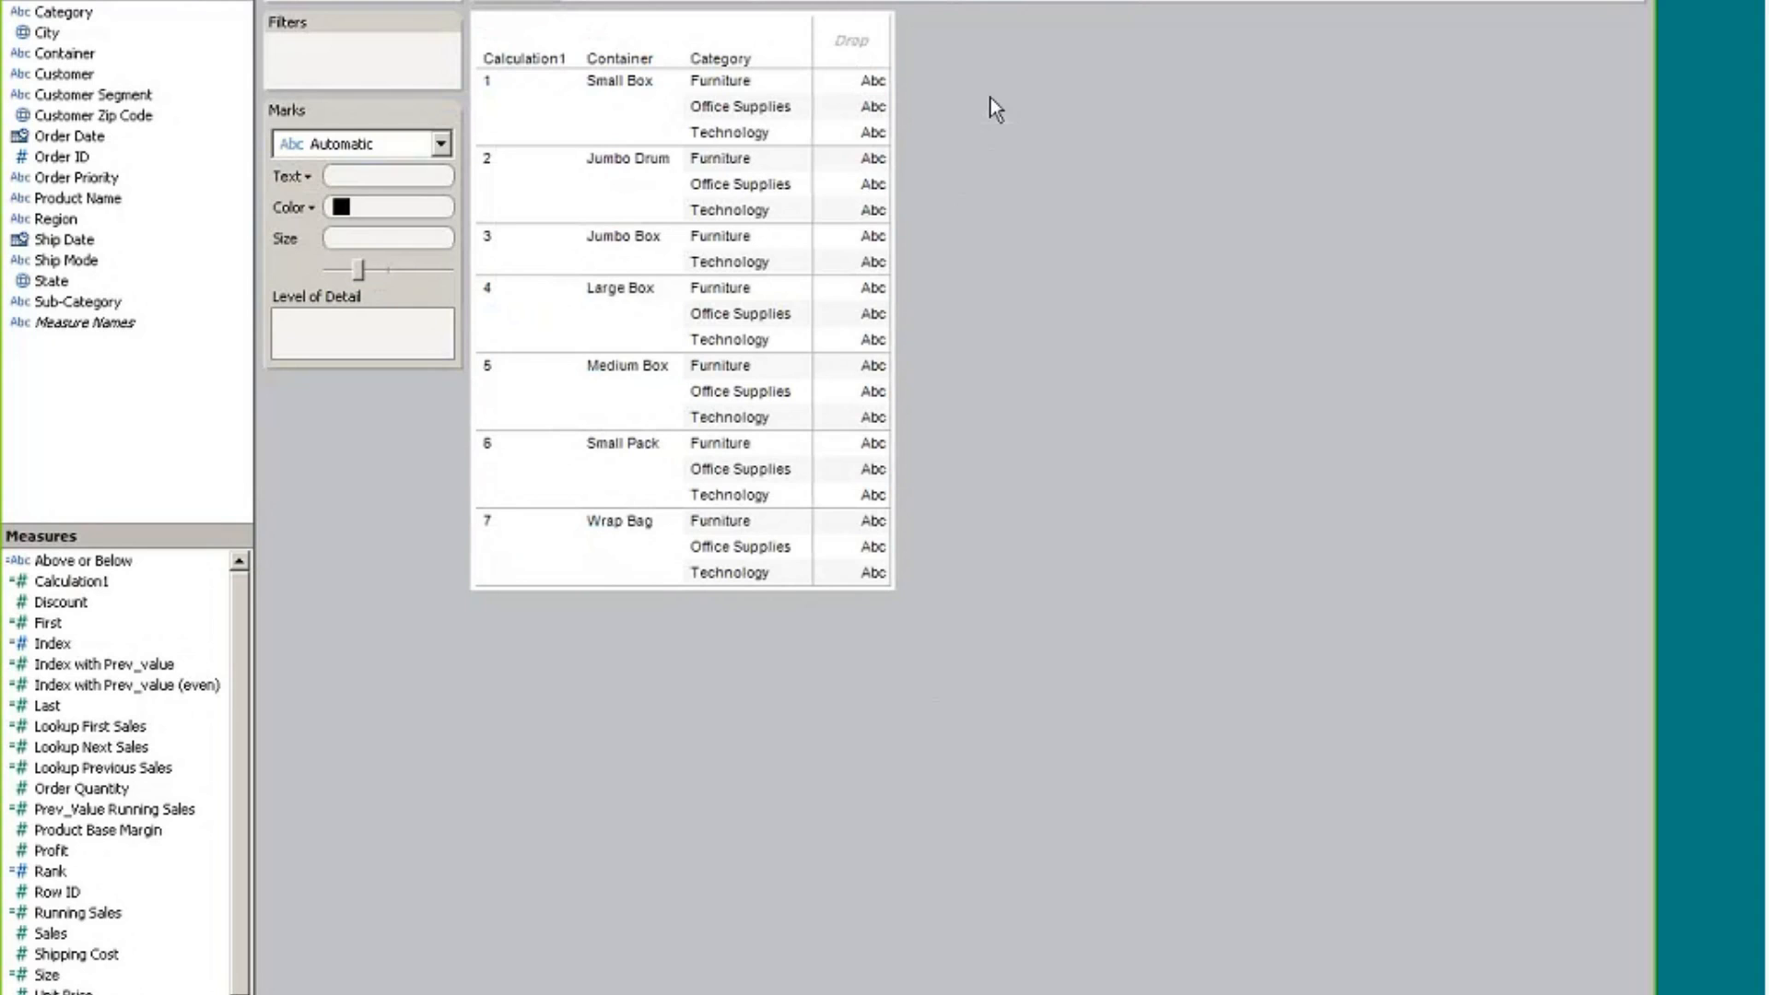
Try coloring by Category with Sales plotted as bars, and return Category to the rows after Container
drag(794, 9, 381, 206)
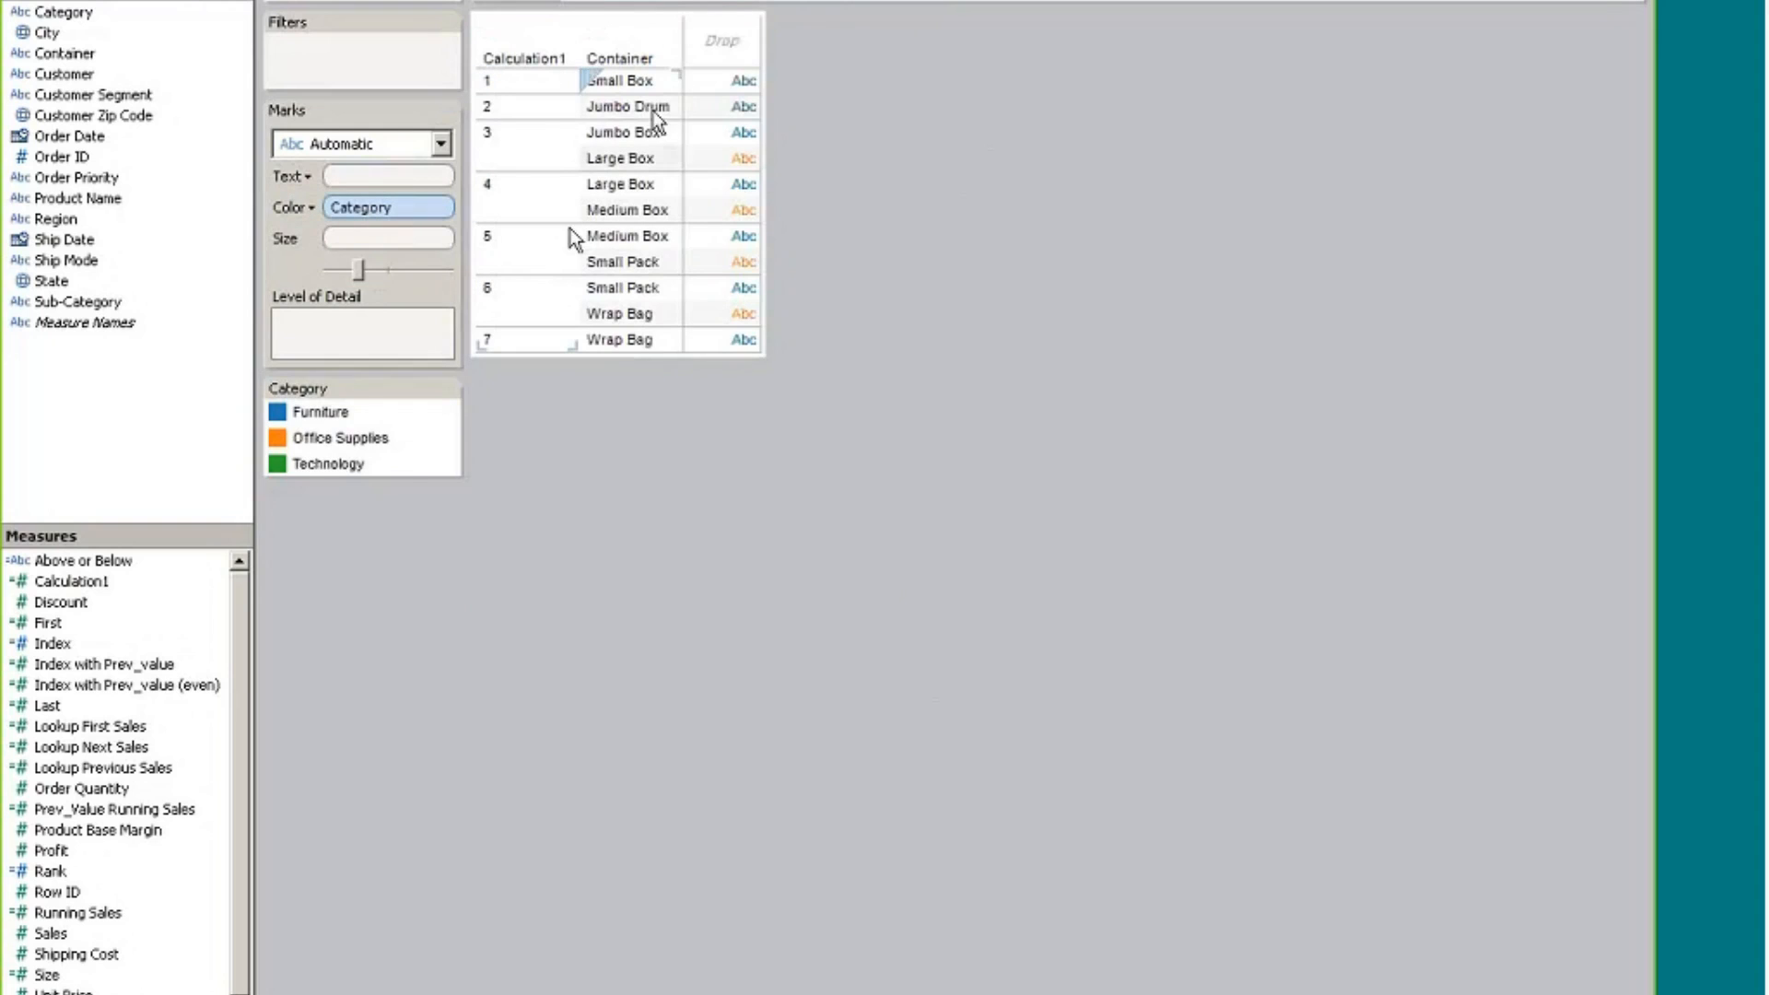
drag(33, 932, 728, 46)
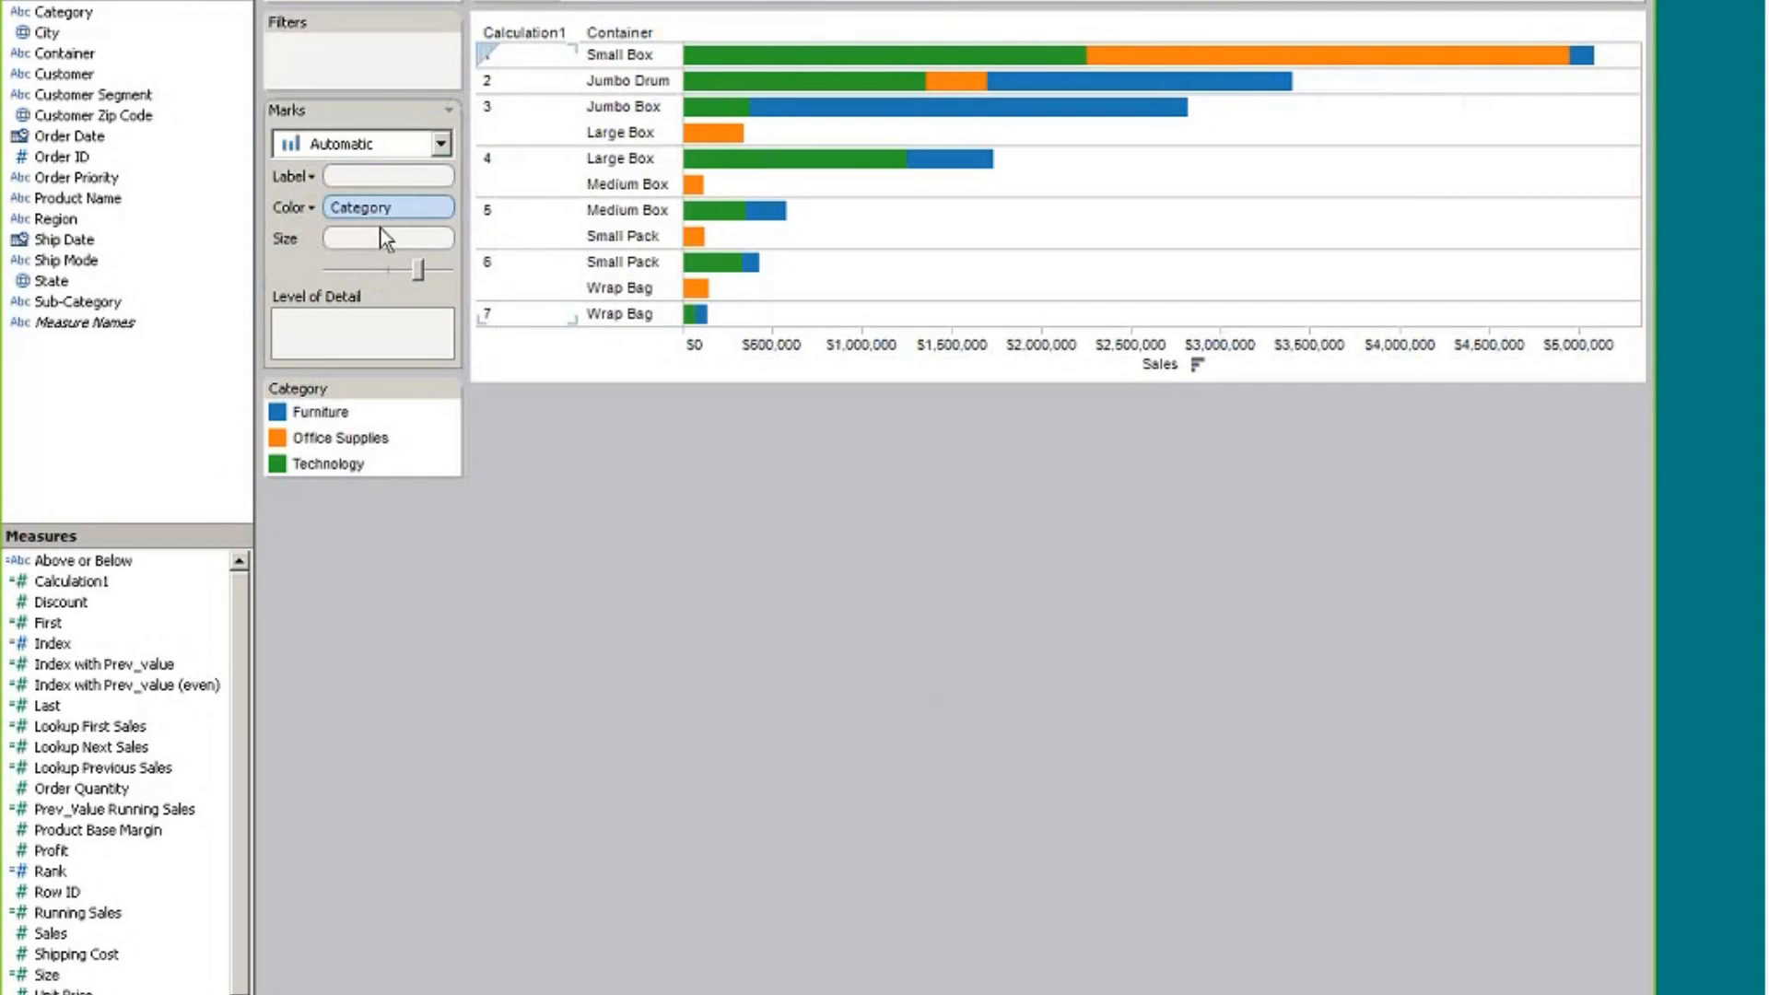
drag(383, 208, 1083, 8)
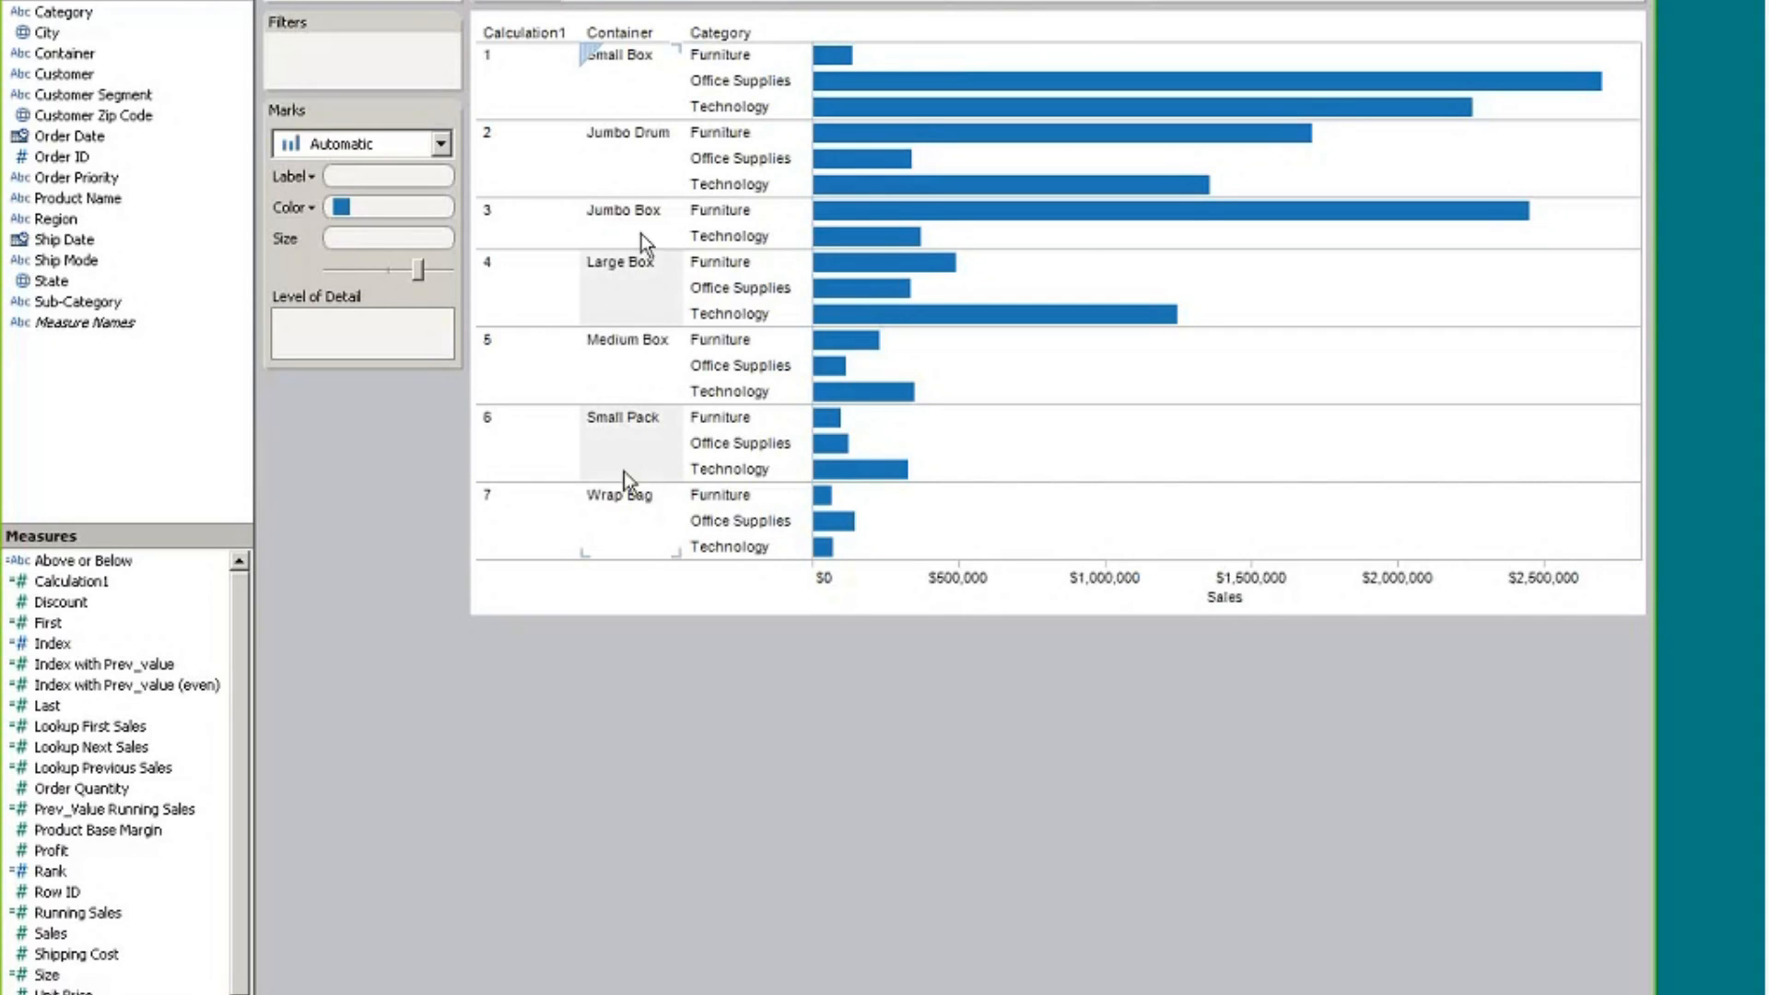
Check the compute-using setting of Calculation1 on the rows
click(726, 13)
mouse_move(677, 220)
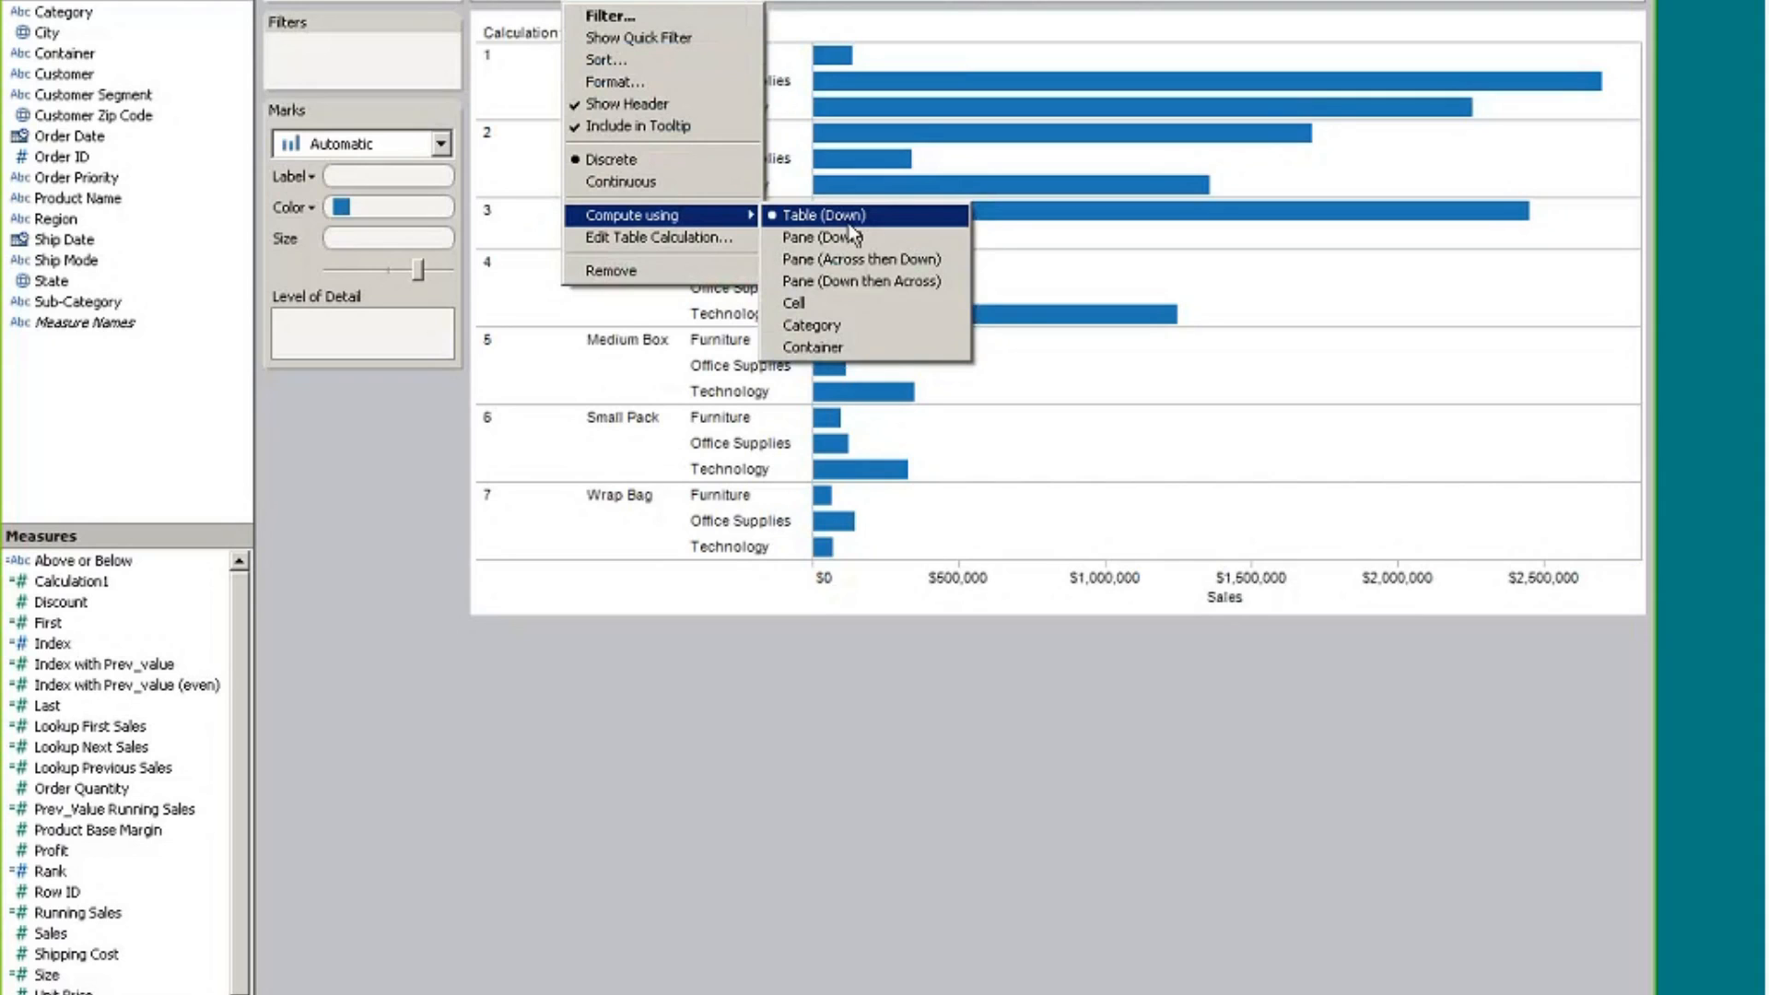
click(860, 835)
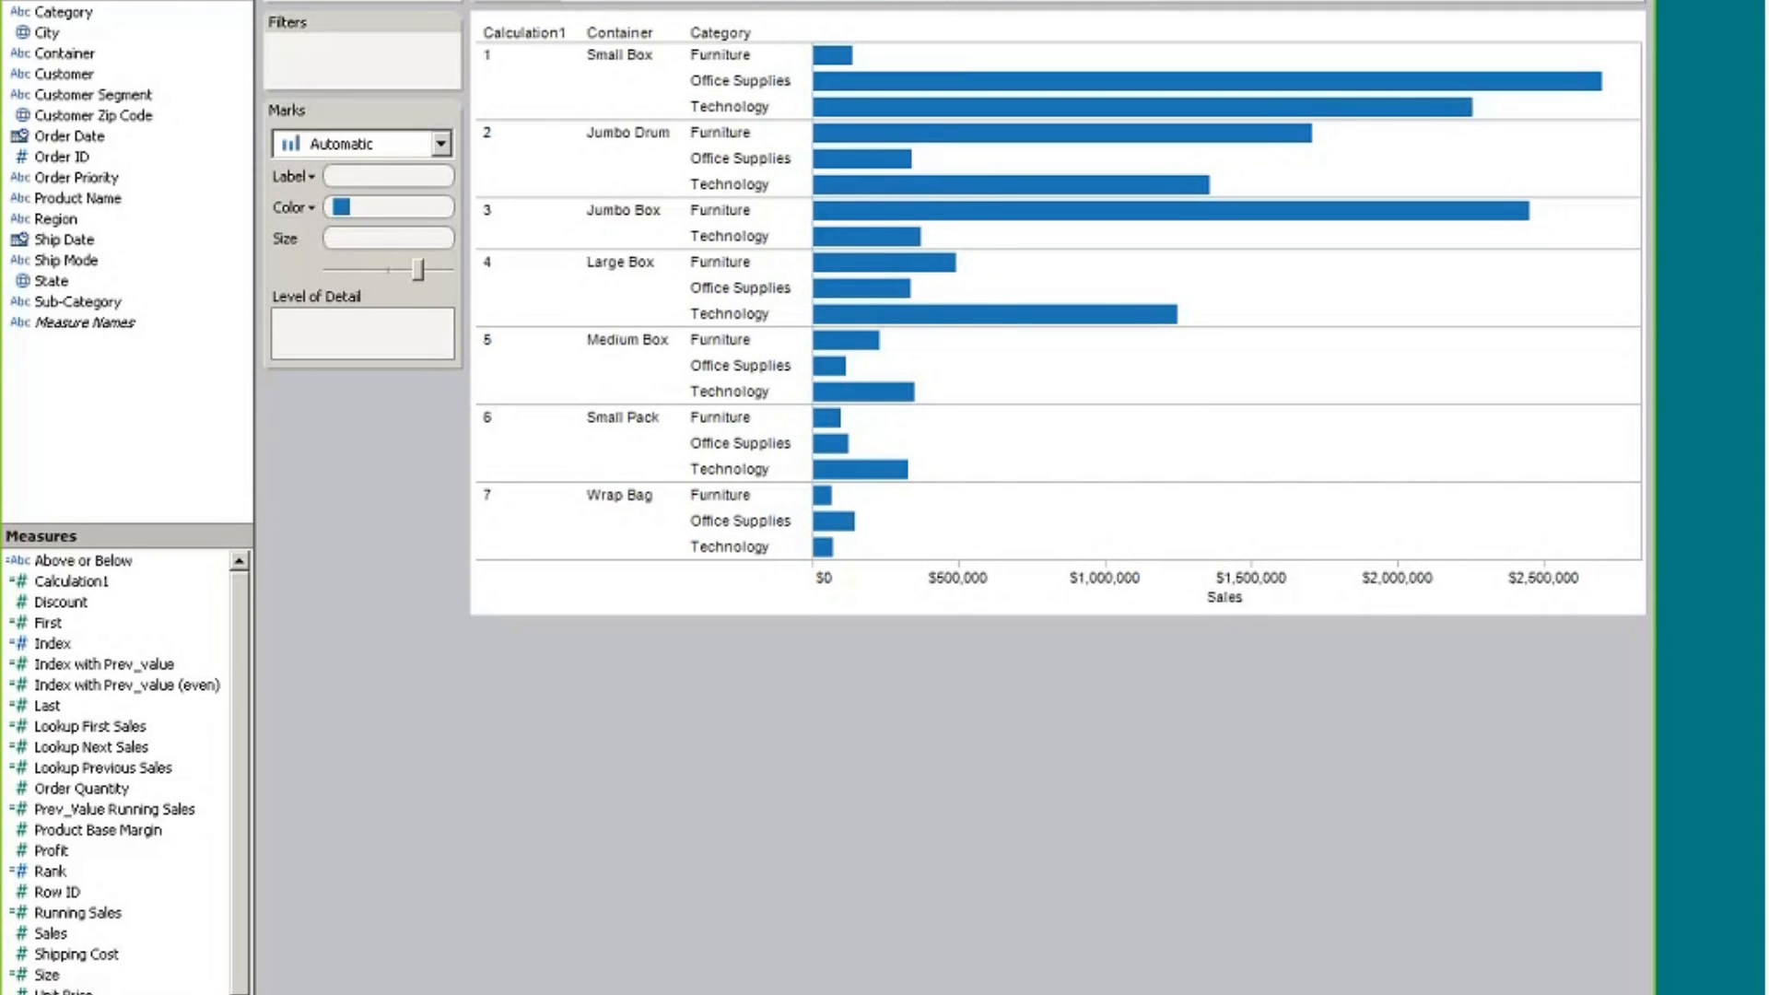
Remove Sales from the view, add it again, and convert the view to stacked bars with Show Me
drag(598, 1, 659, 730)
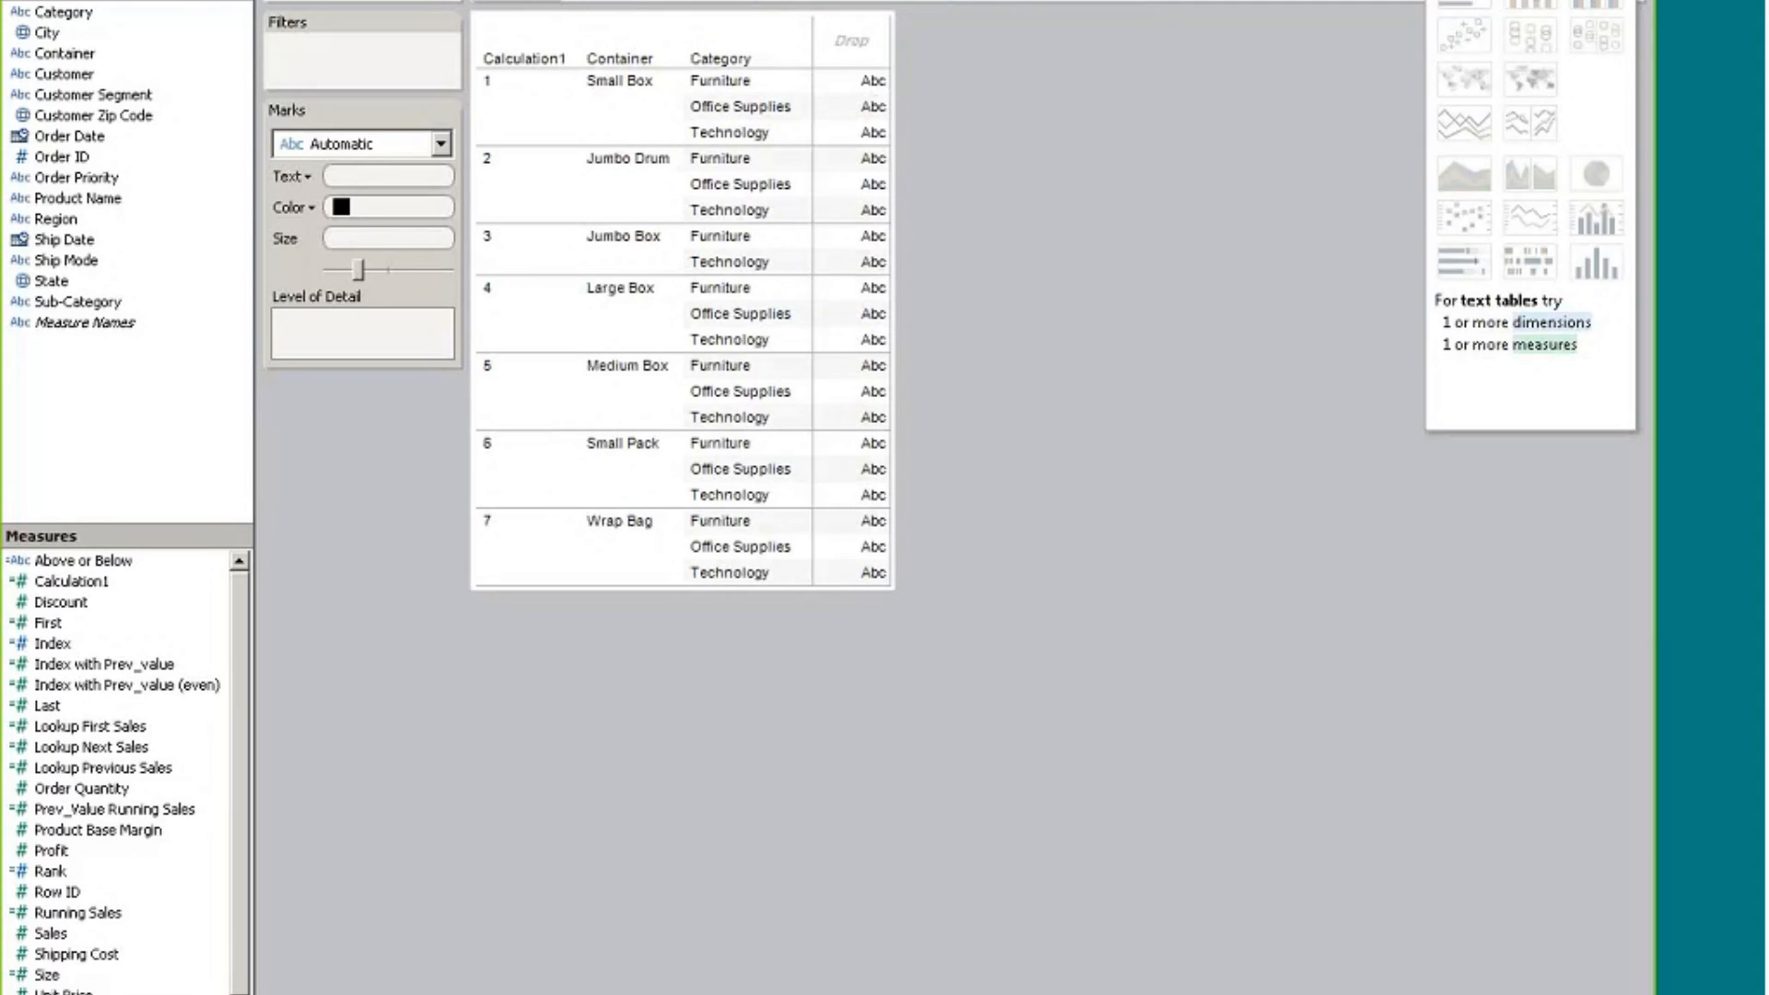
click(39, 855)
drag(53, 937, 757, 6)
click(1529, 5)
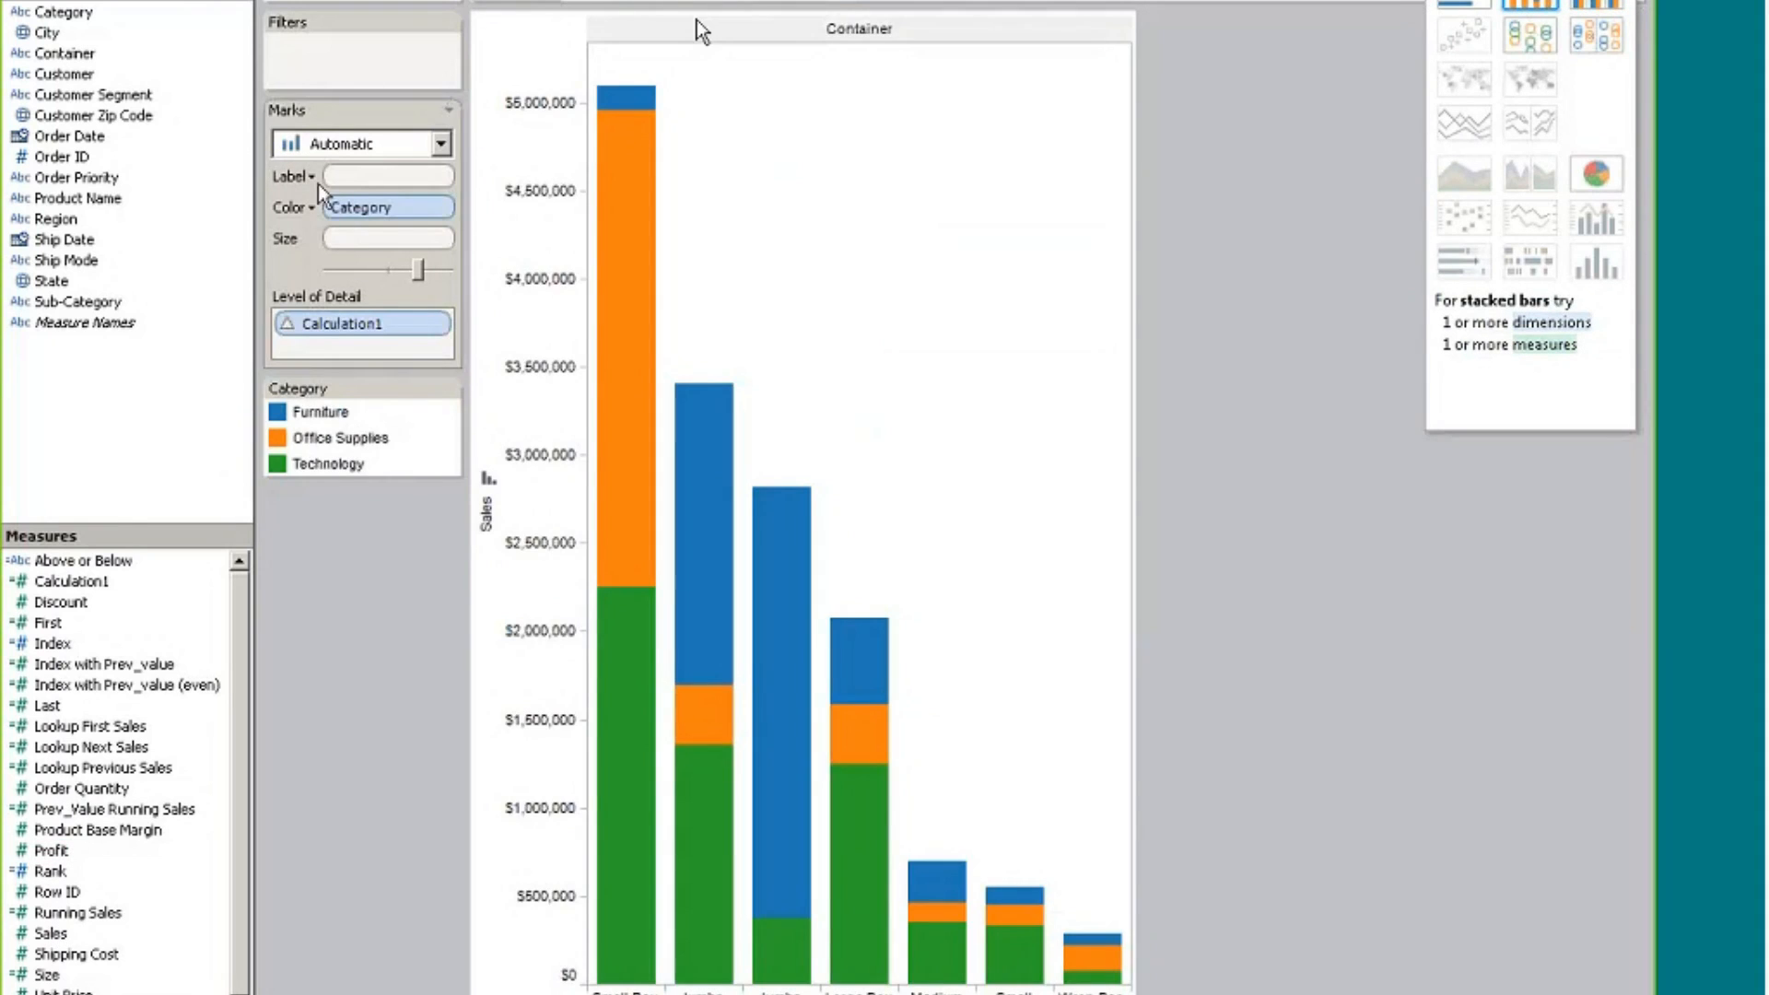
Move Calculation1 from the level of detail to the rows with Container beside it for horizontal Sales bars, and hide Show Me
mouse_move(342, 337)
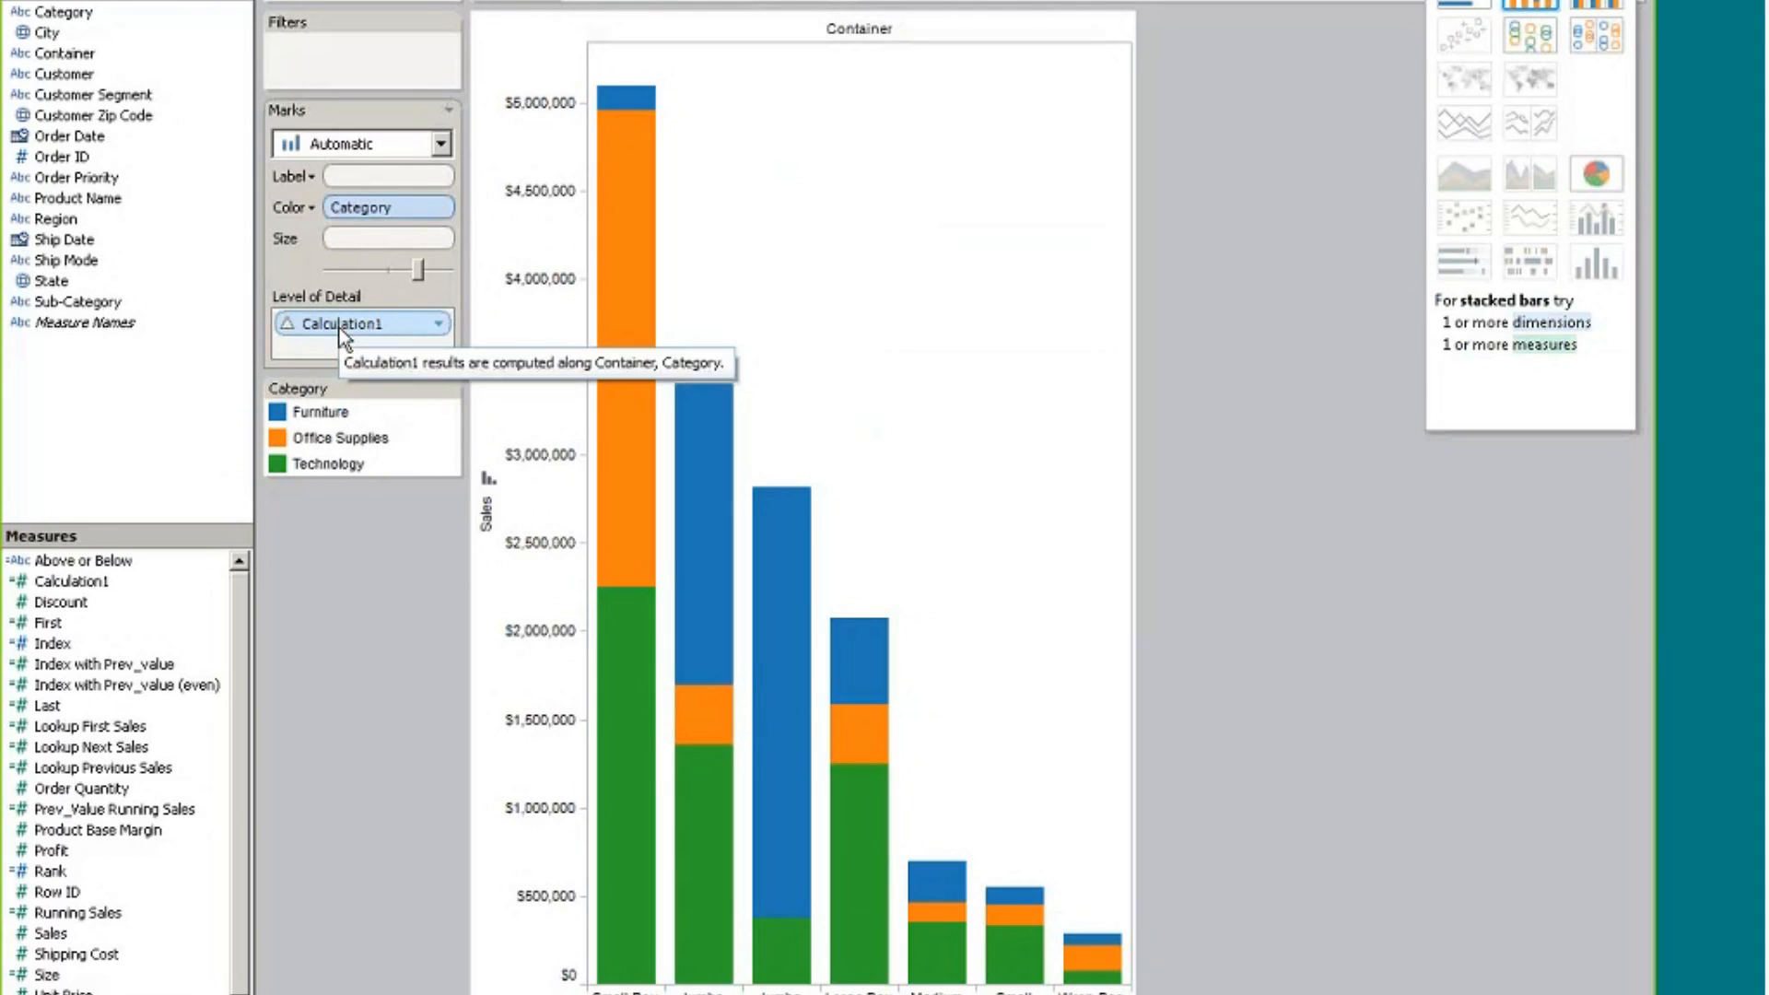
drag(346, 325, 579, 4)
drag(369, 204, 502, 138)
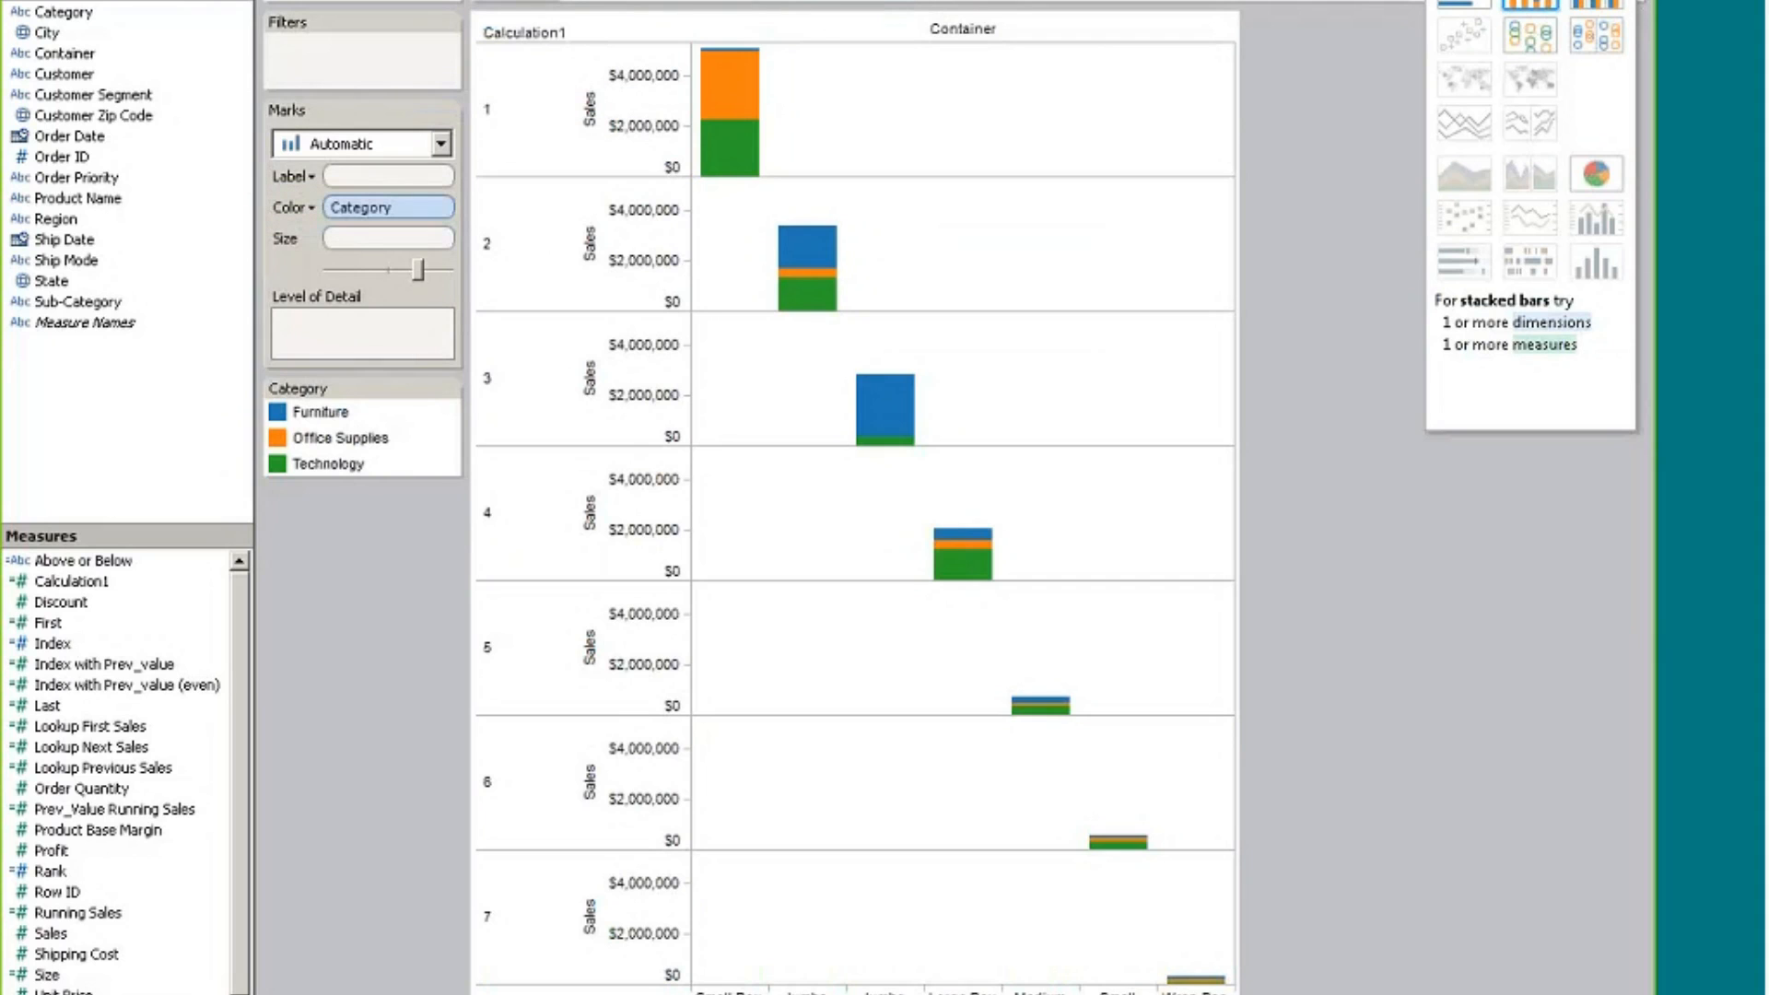
drag(781, 8, 841, 8)
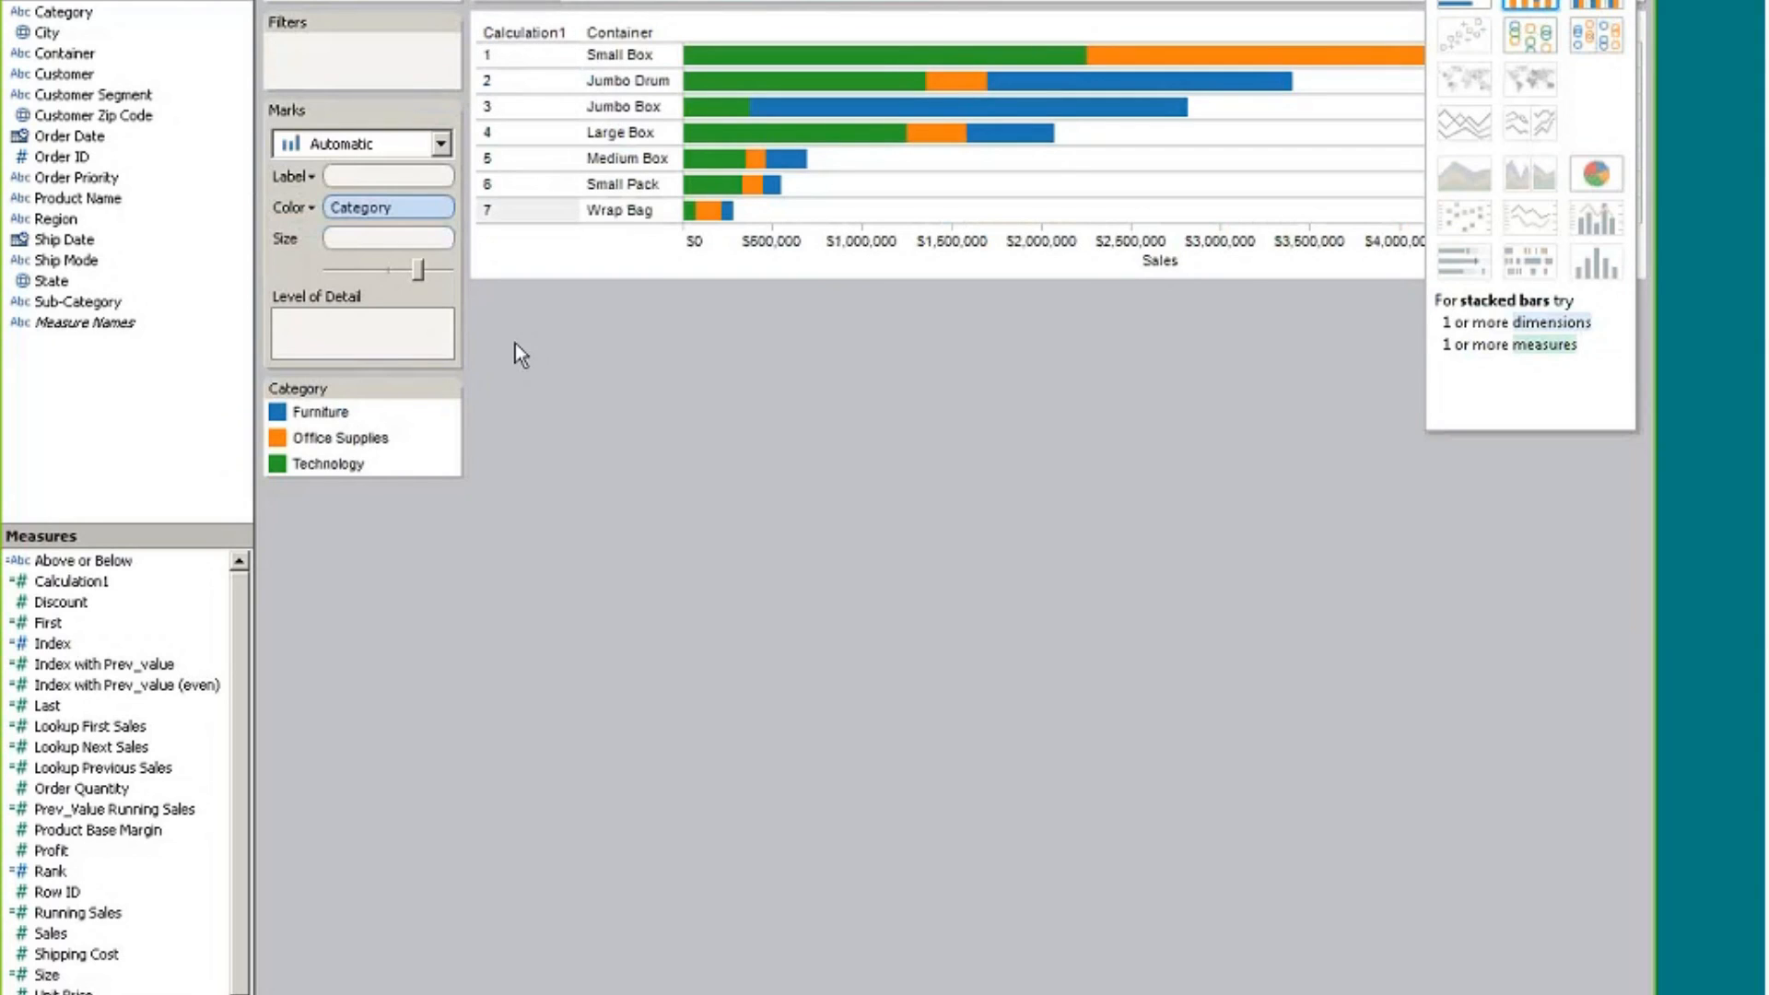
key(ctrl+1)
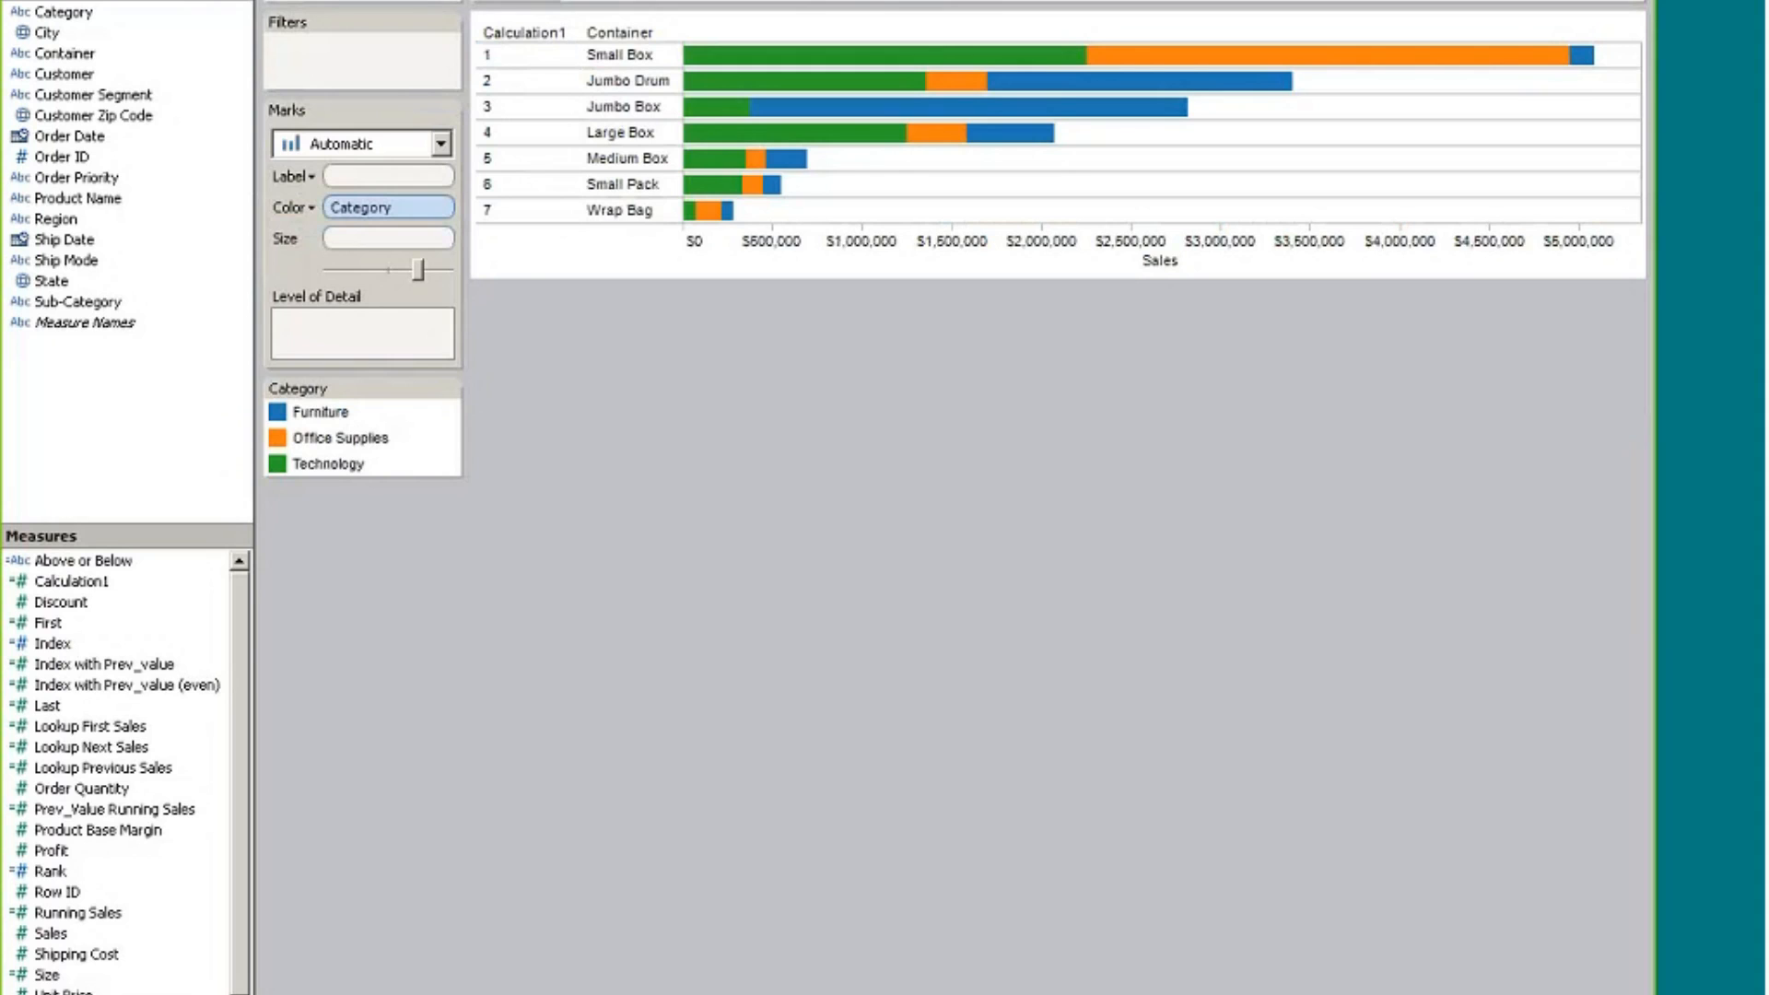
Lower the row divider level to its minimum in the border formatting, and close the formatting
click(277, 0)
click(407, 0)
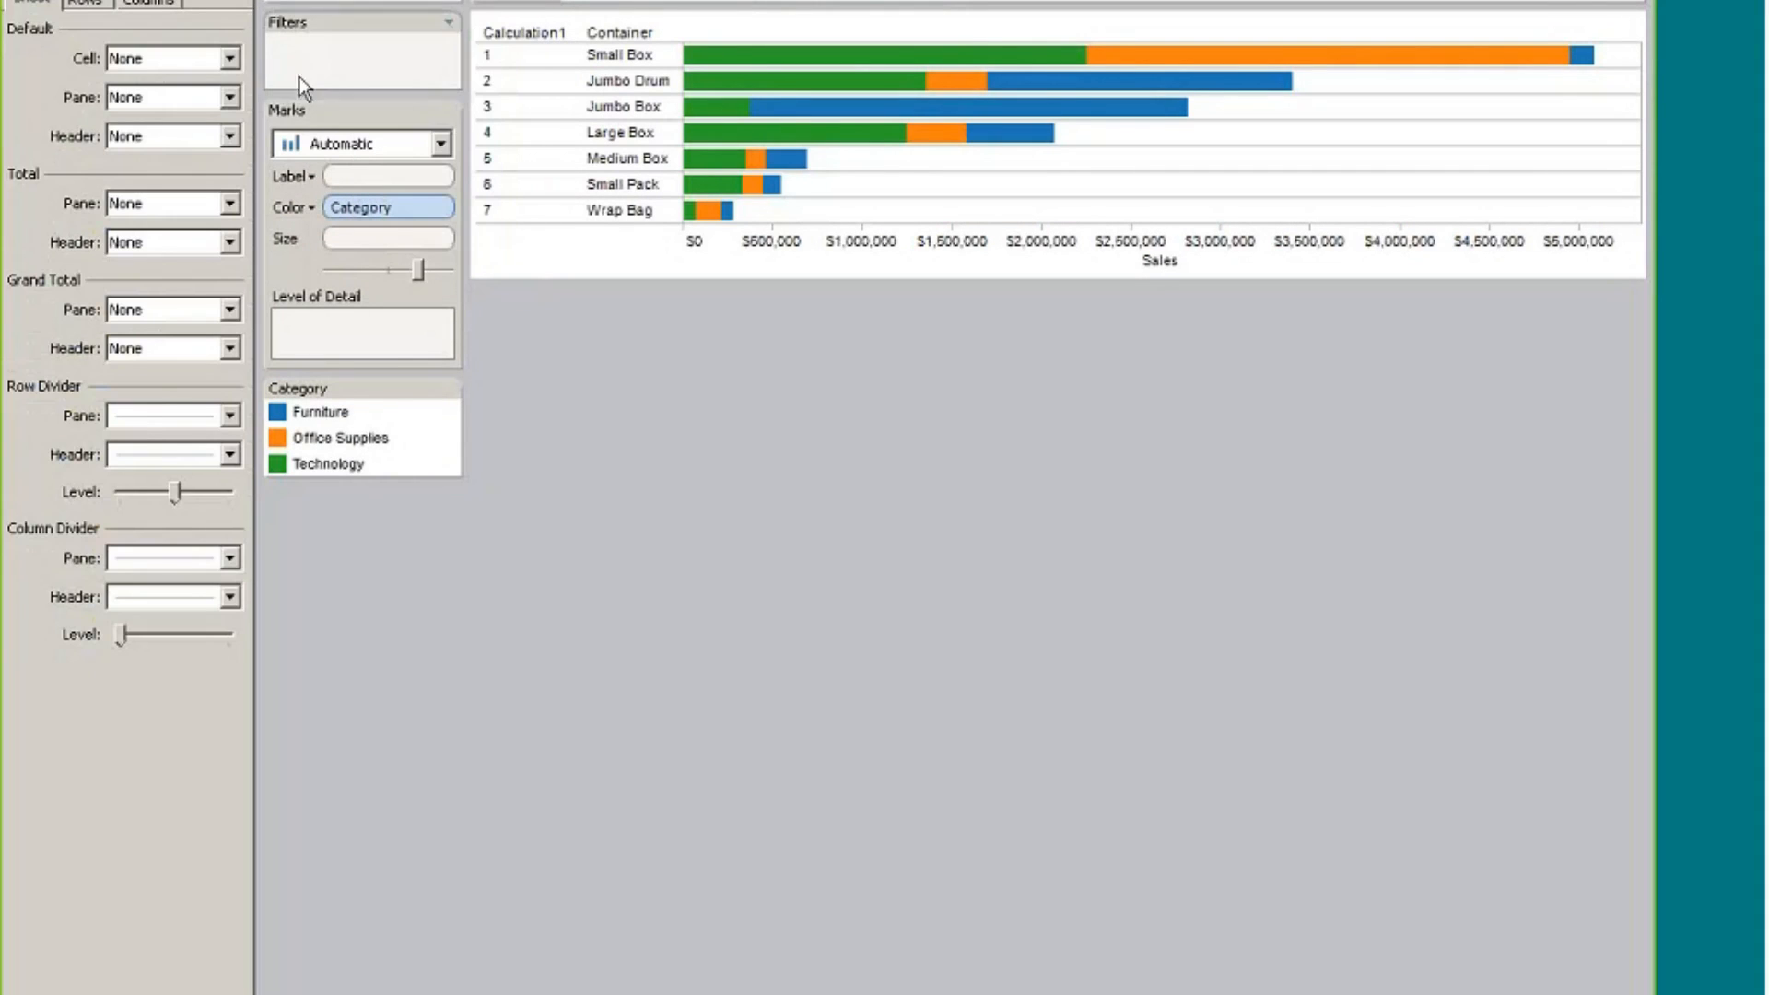
drag(173, 494, 119, 494)
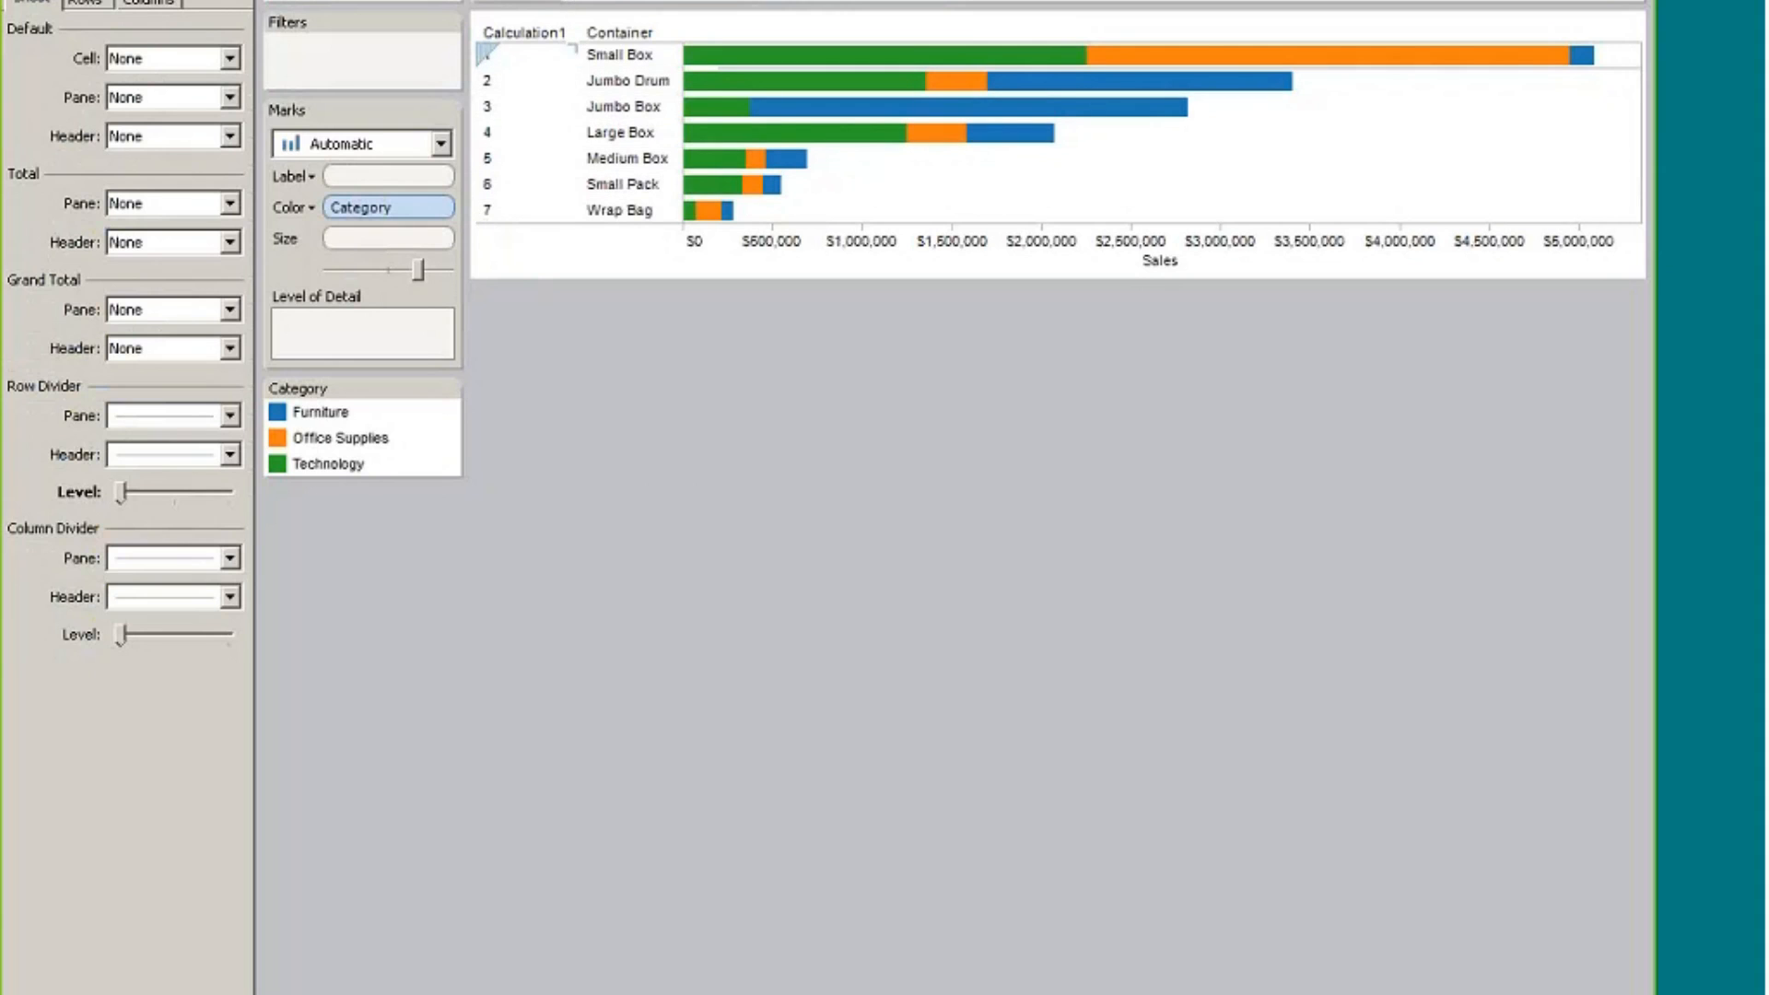
click(243, 0)
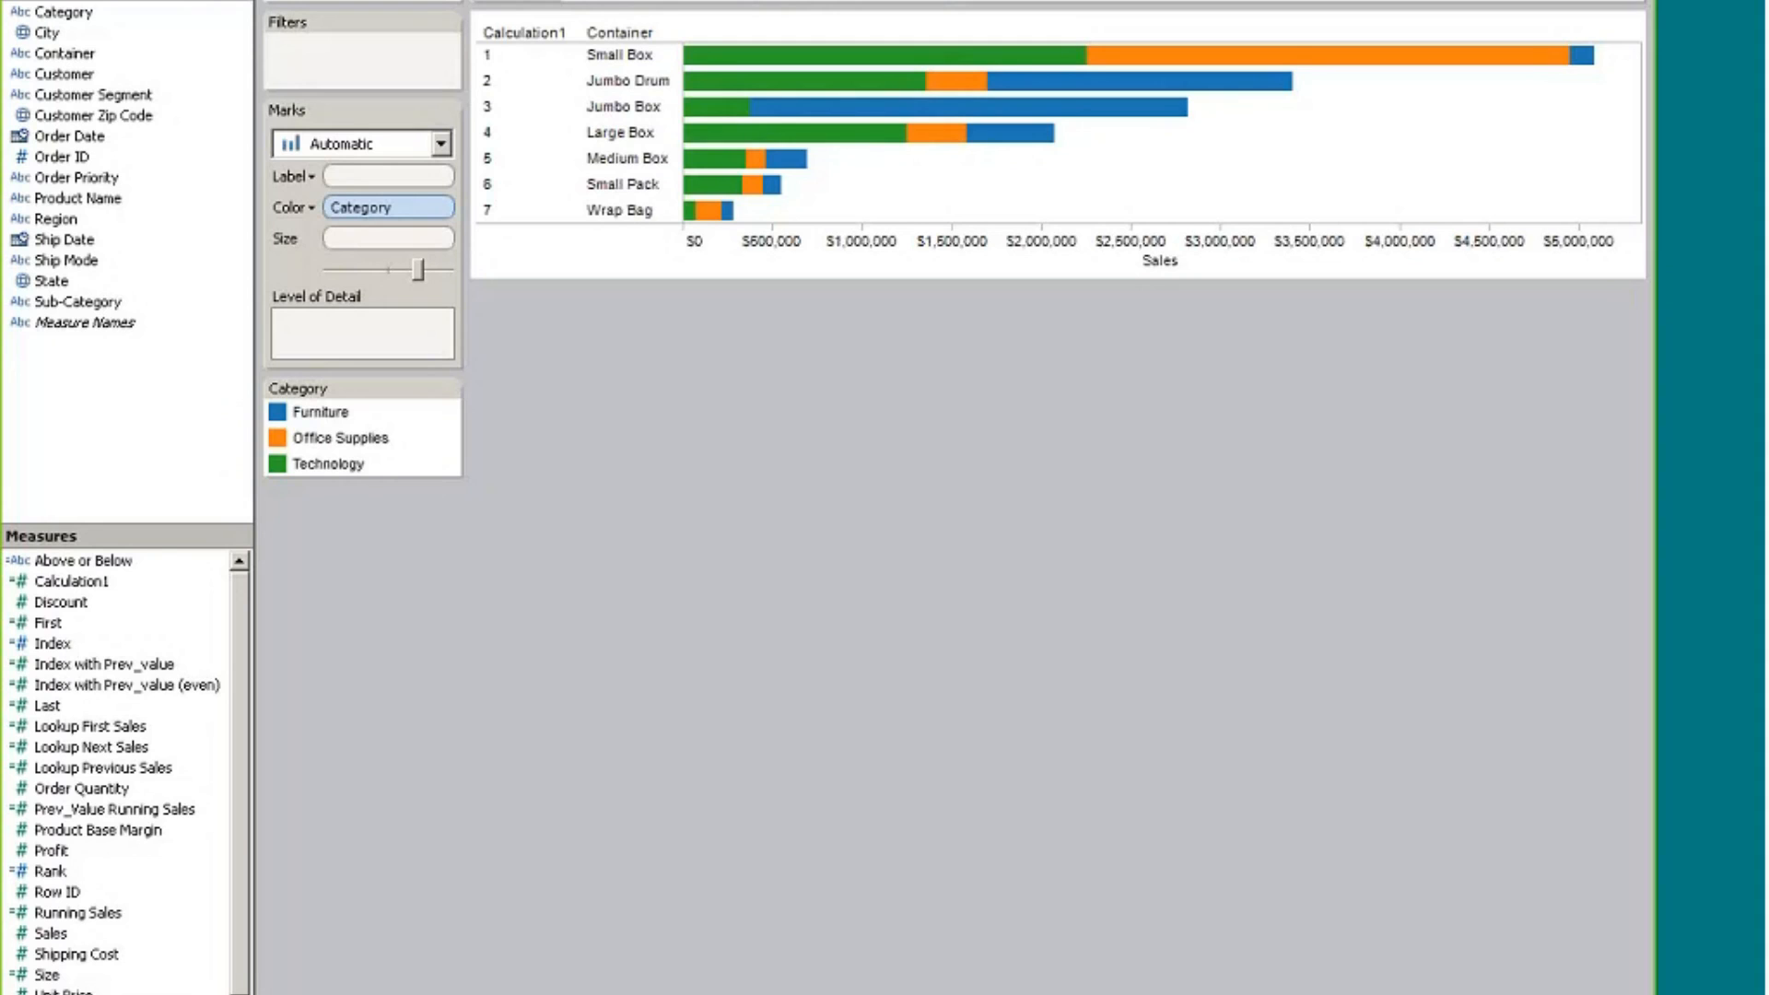
Open Calculation1 for editing to review its formula, and close it without changes
right_click(37, 578)
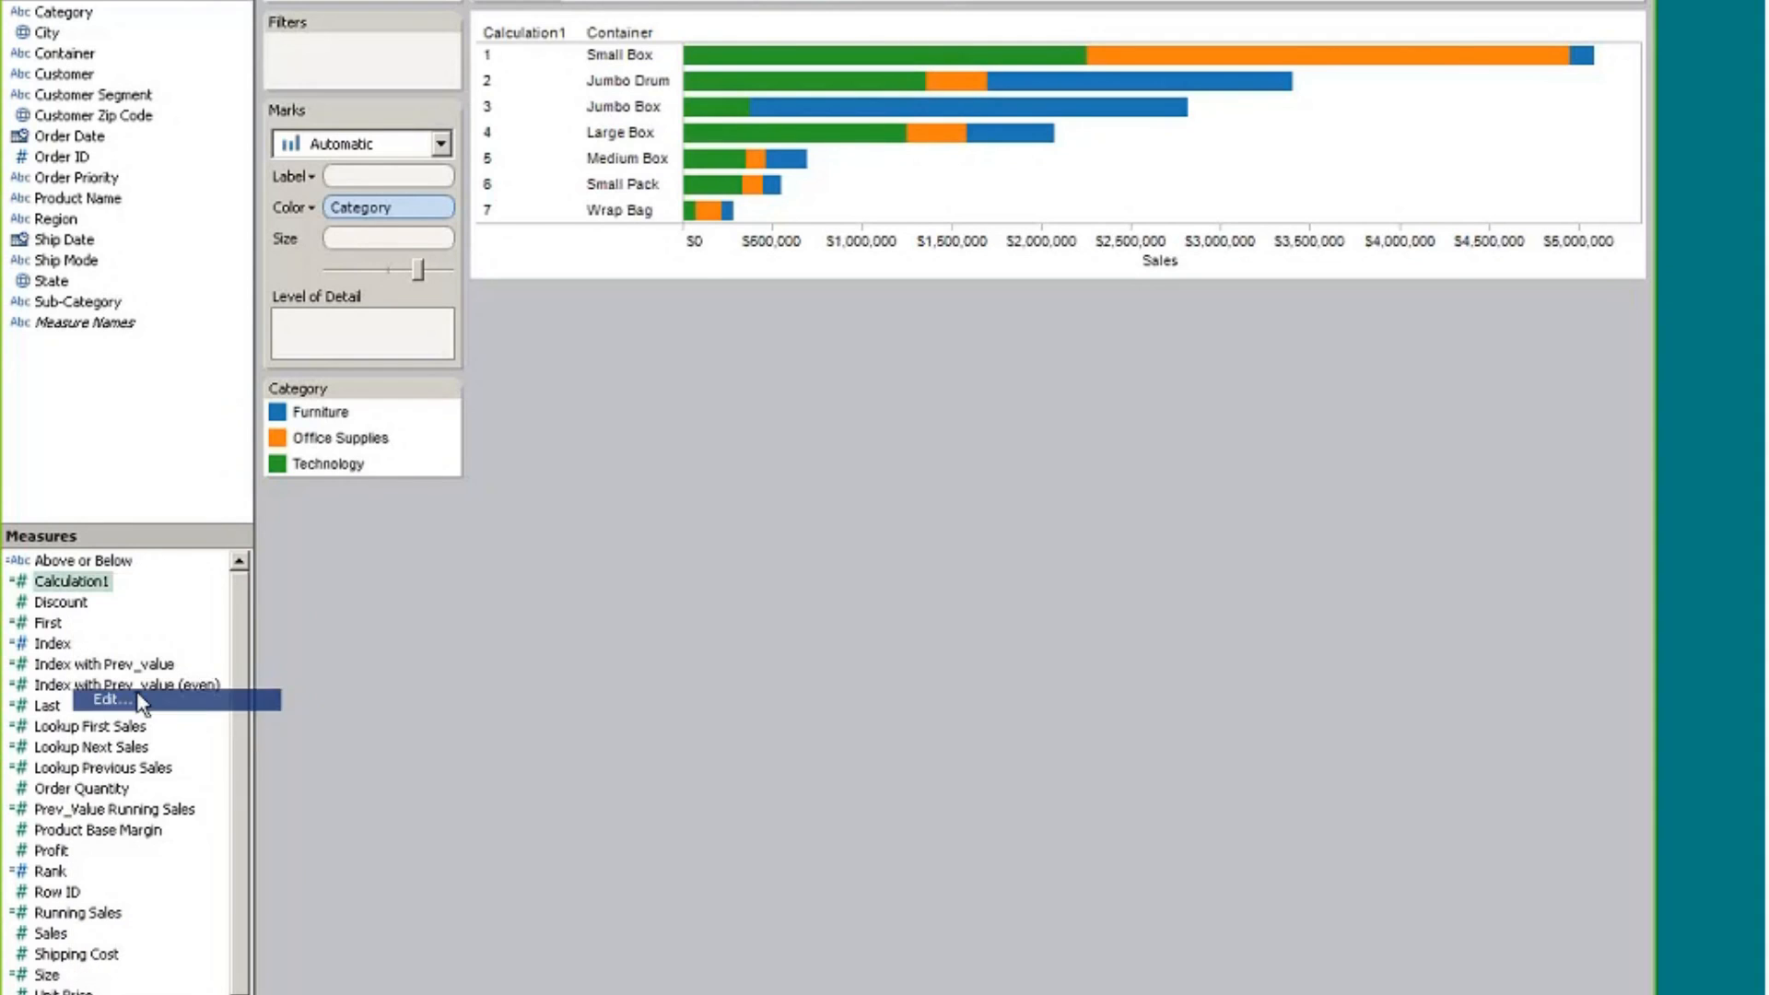
click(148, 692)
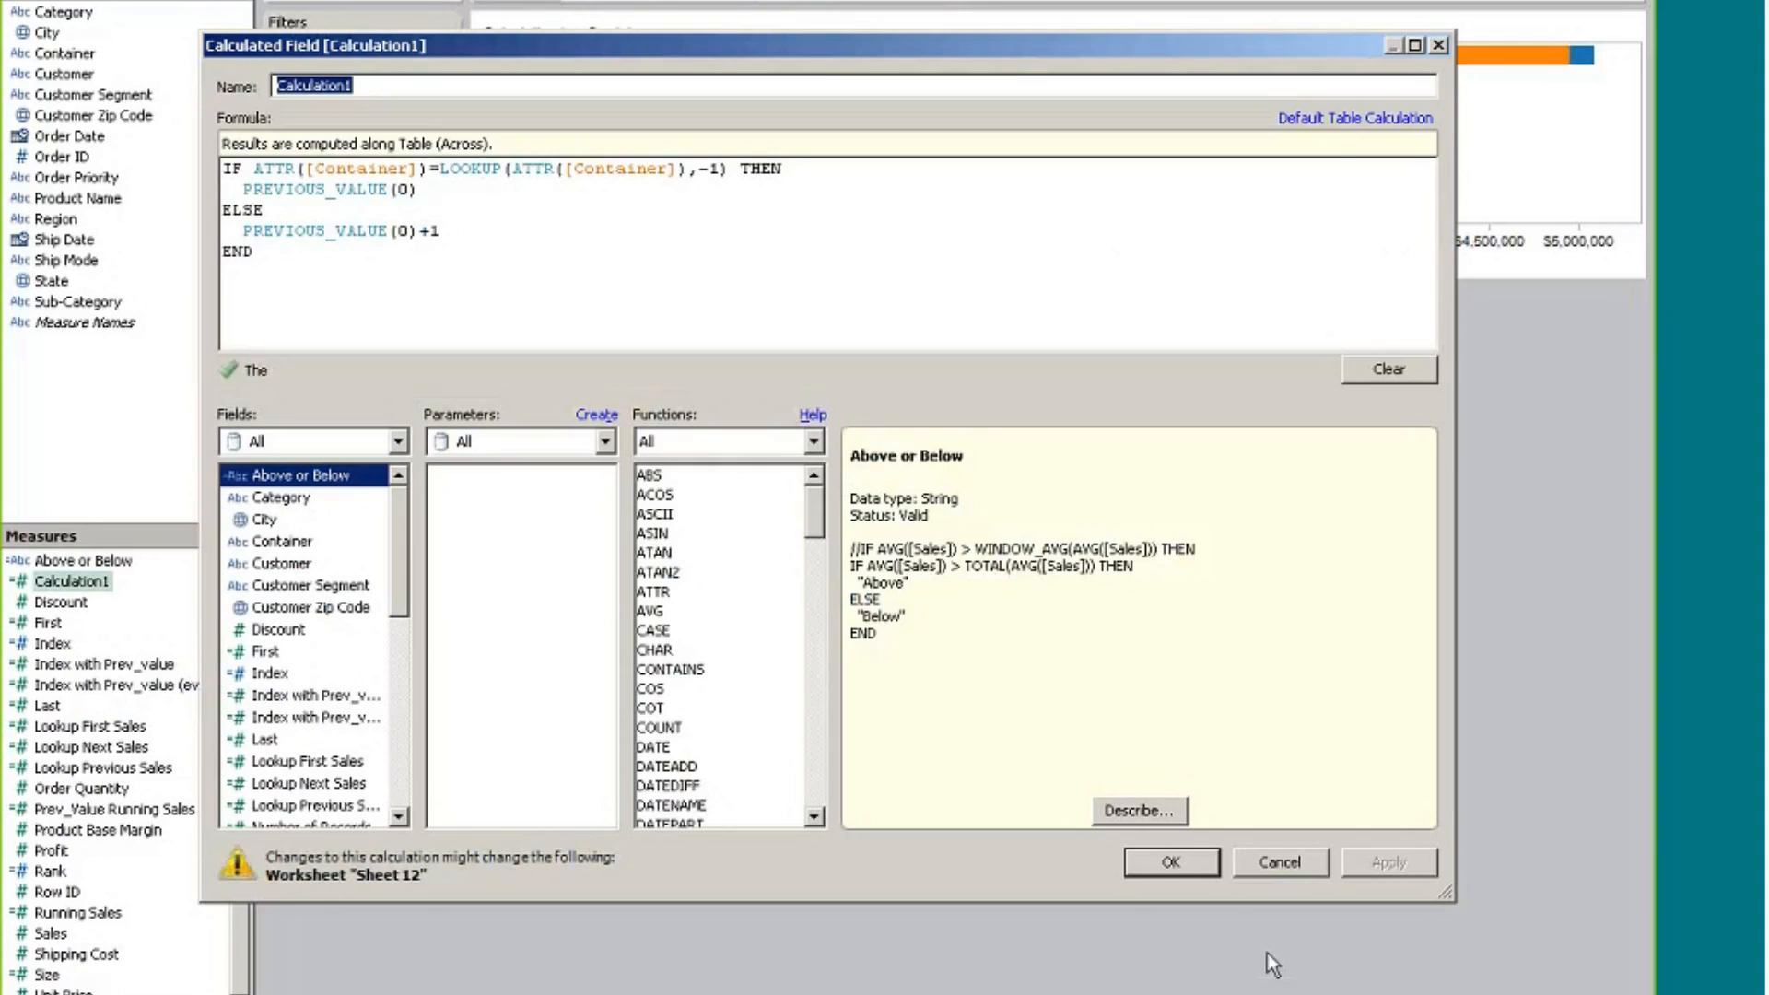
click(1282, 861)
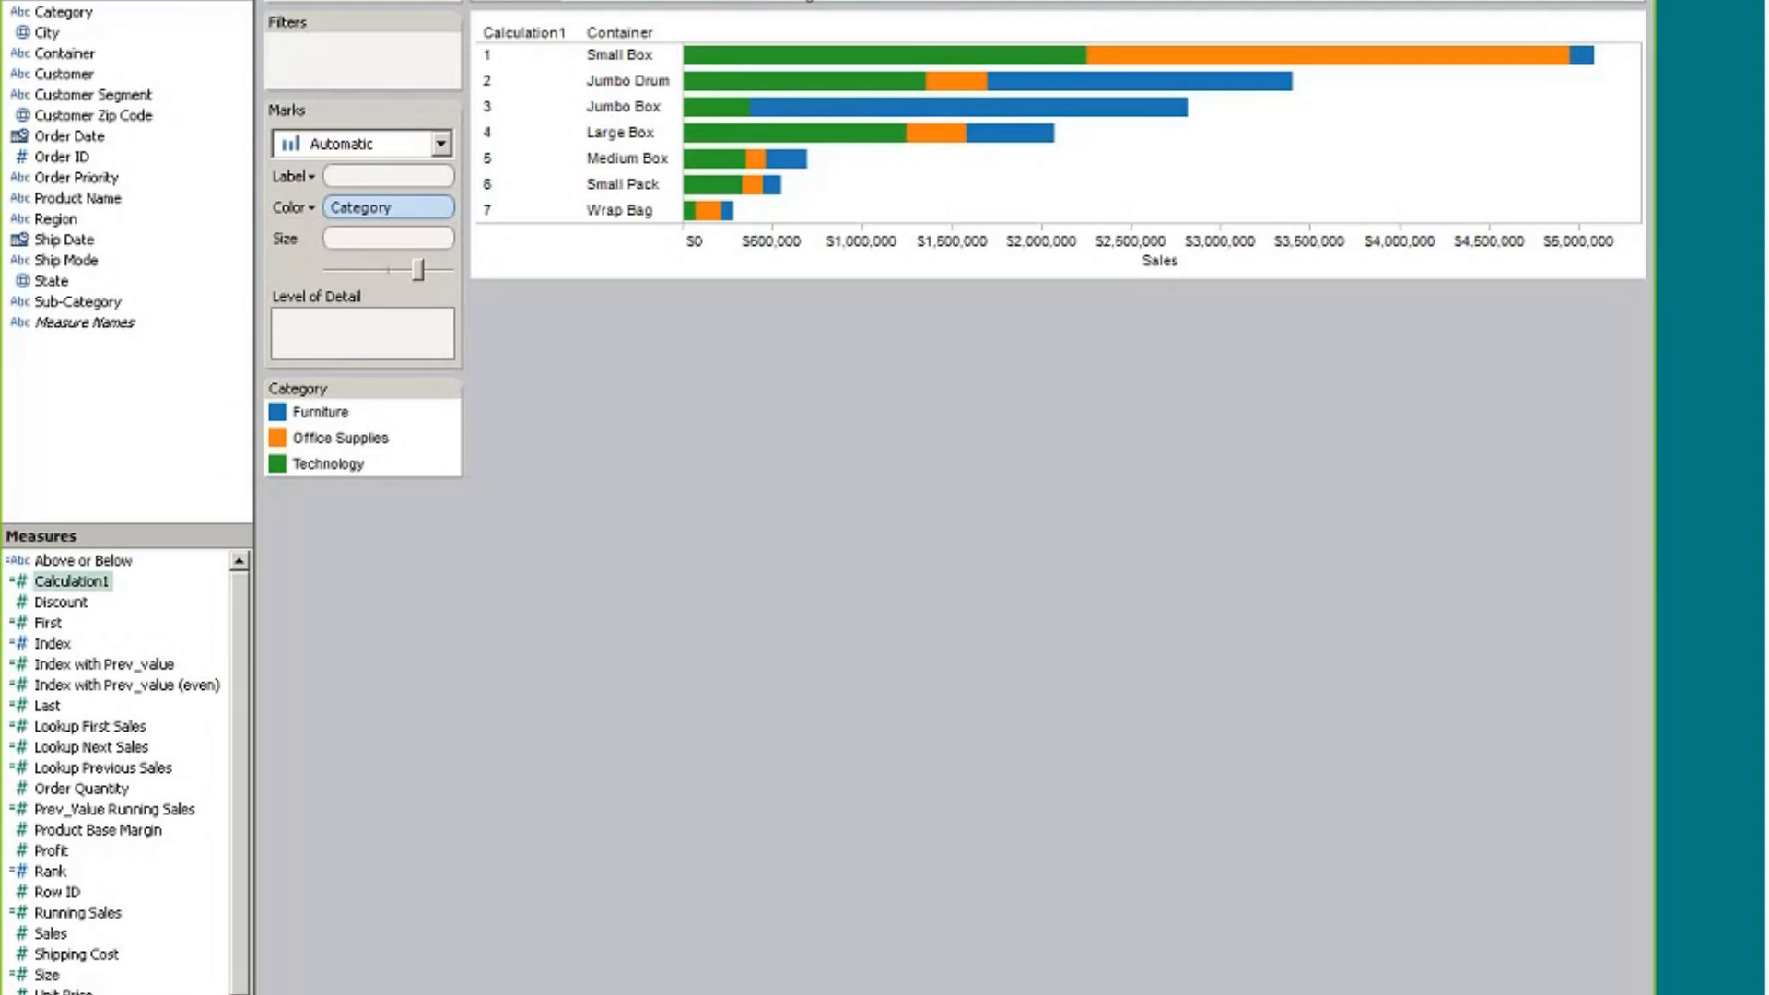
Rebuild the view as a text table of Sales by Container and Category, without Calculation1
drag(827, 3, 470, 166)
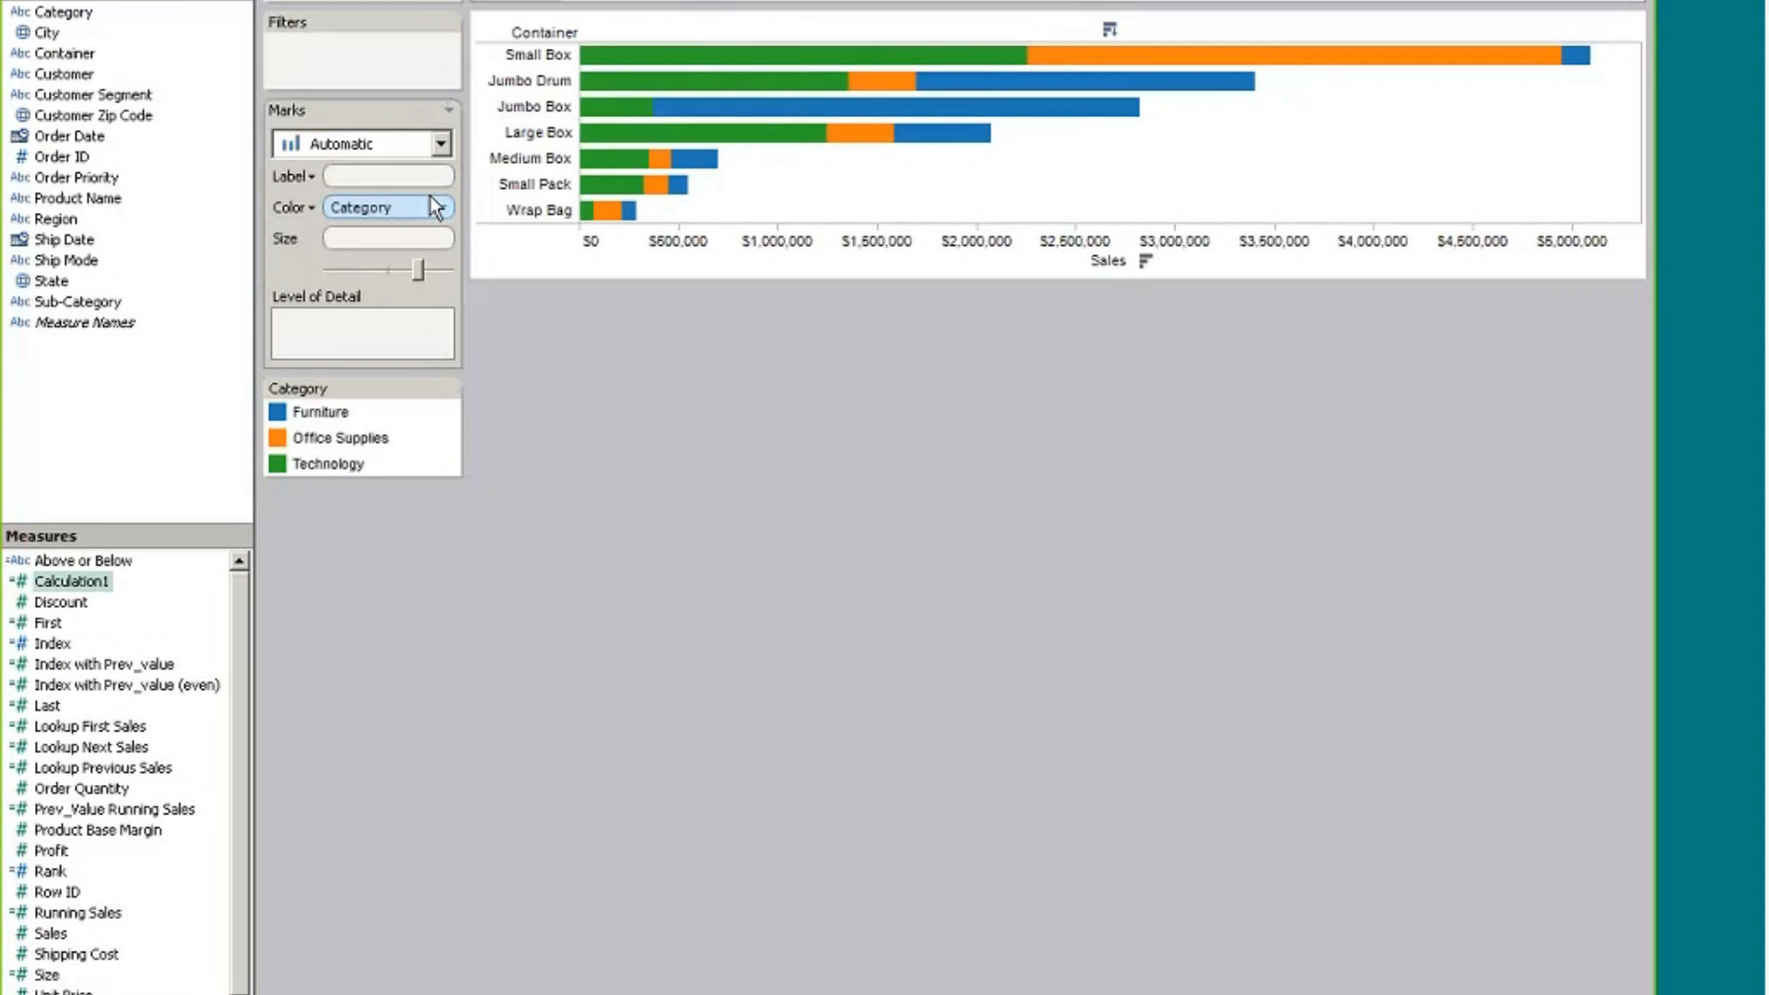
mouse_move(387, 208)
mouse_down()
mouse_move(589, 3)
mouse_move(345, 177)
mouse_move(383, 136)
mouse_move(401, 175)
mouse_up()
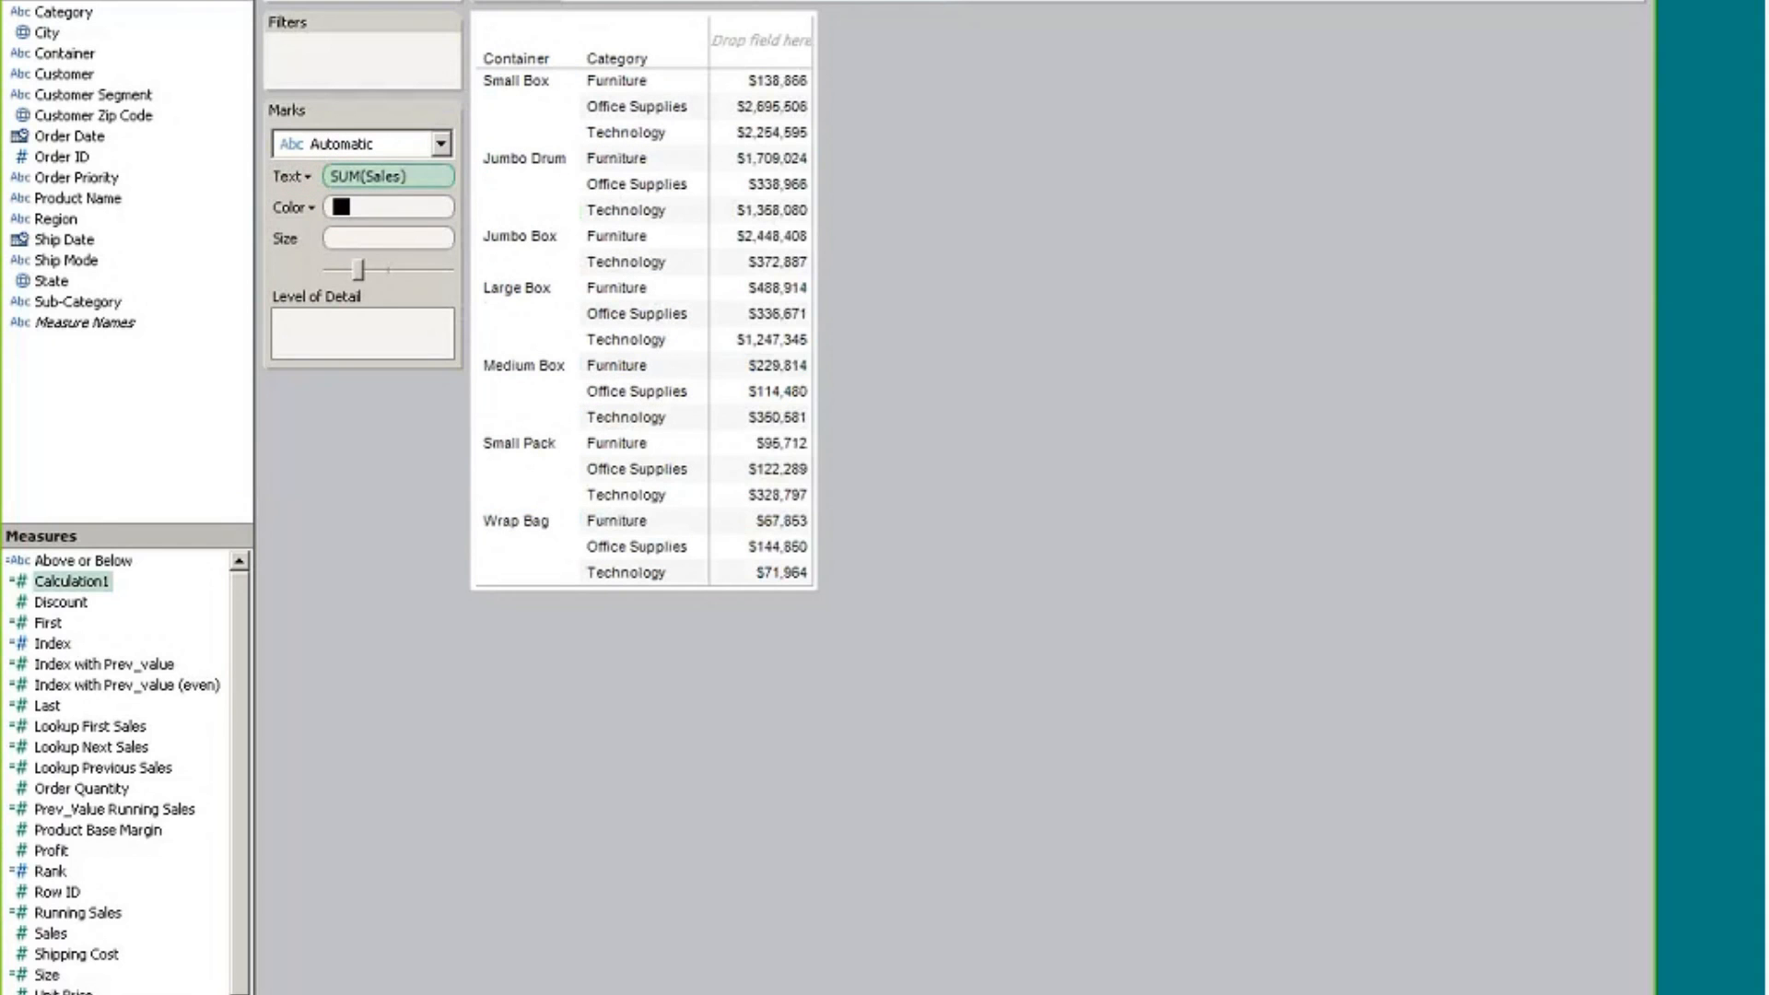
Reset the row divider level in the border formatting to its default, and close the formatting
click(376, 0)
click(416, 0)
right_click(77, 492)
click(117, 504)
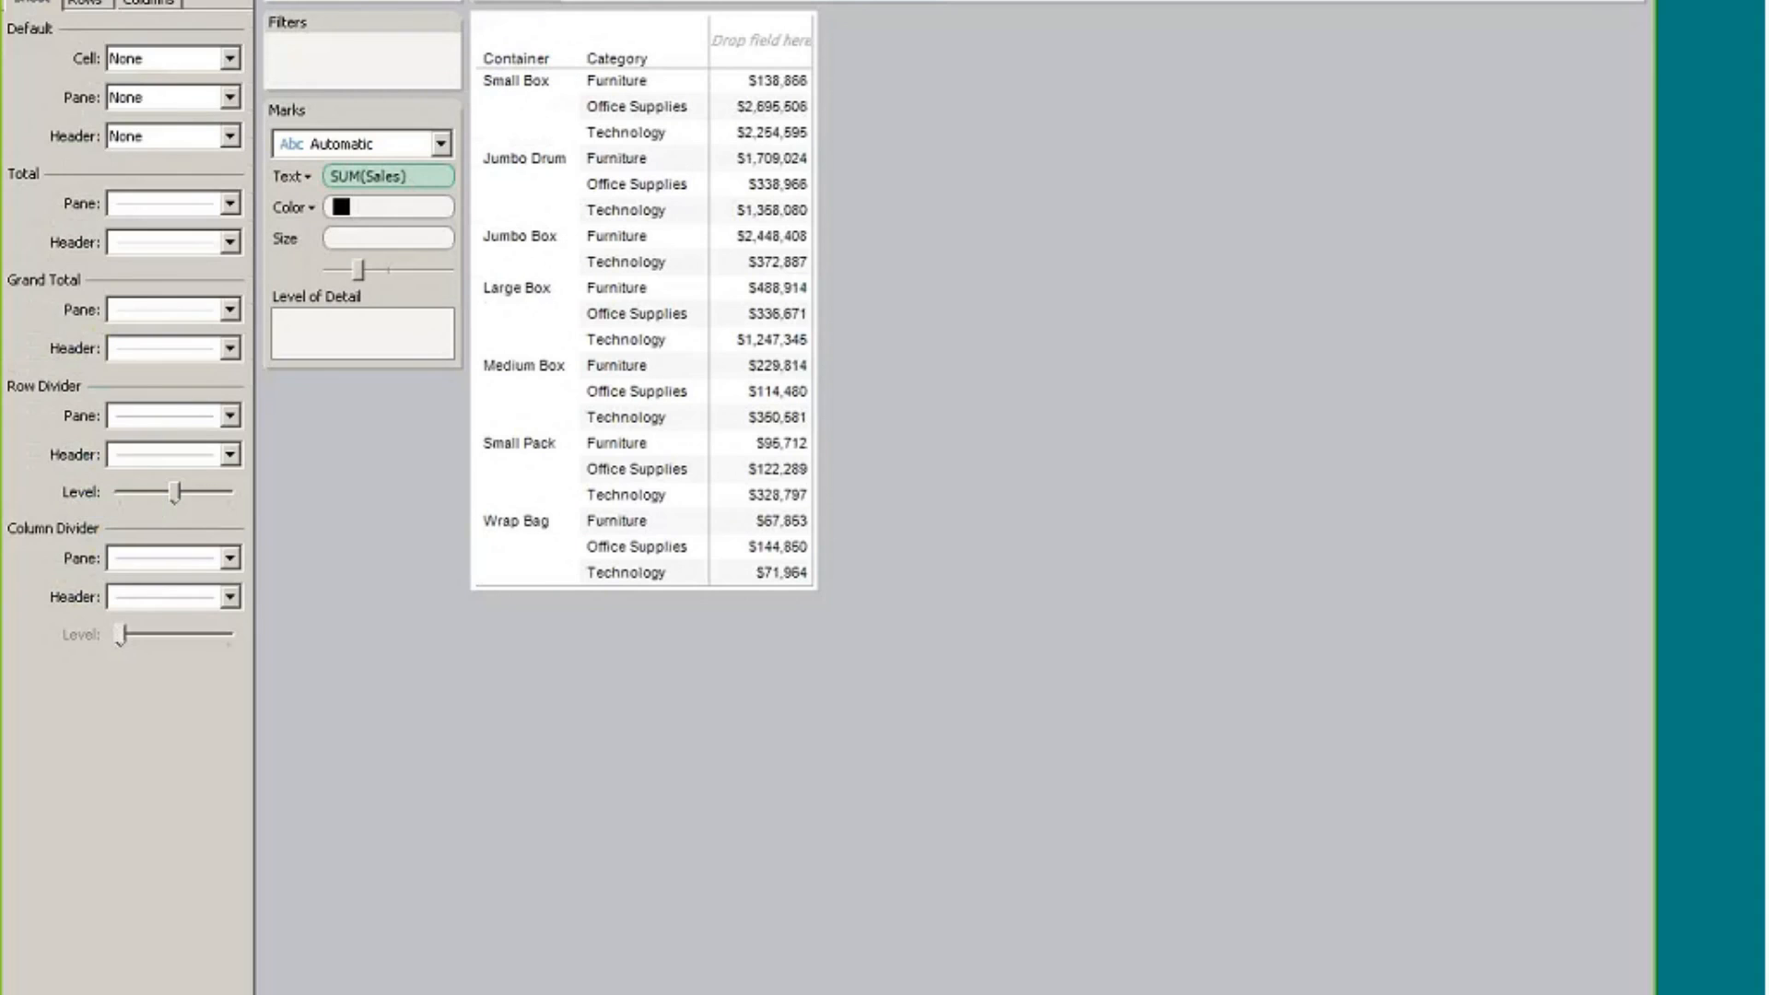
click(242, 0)
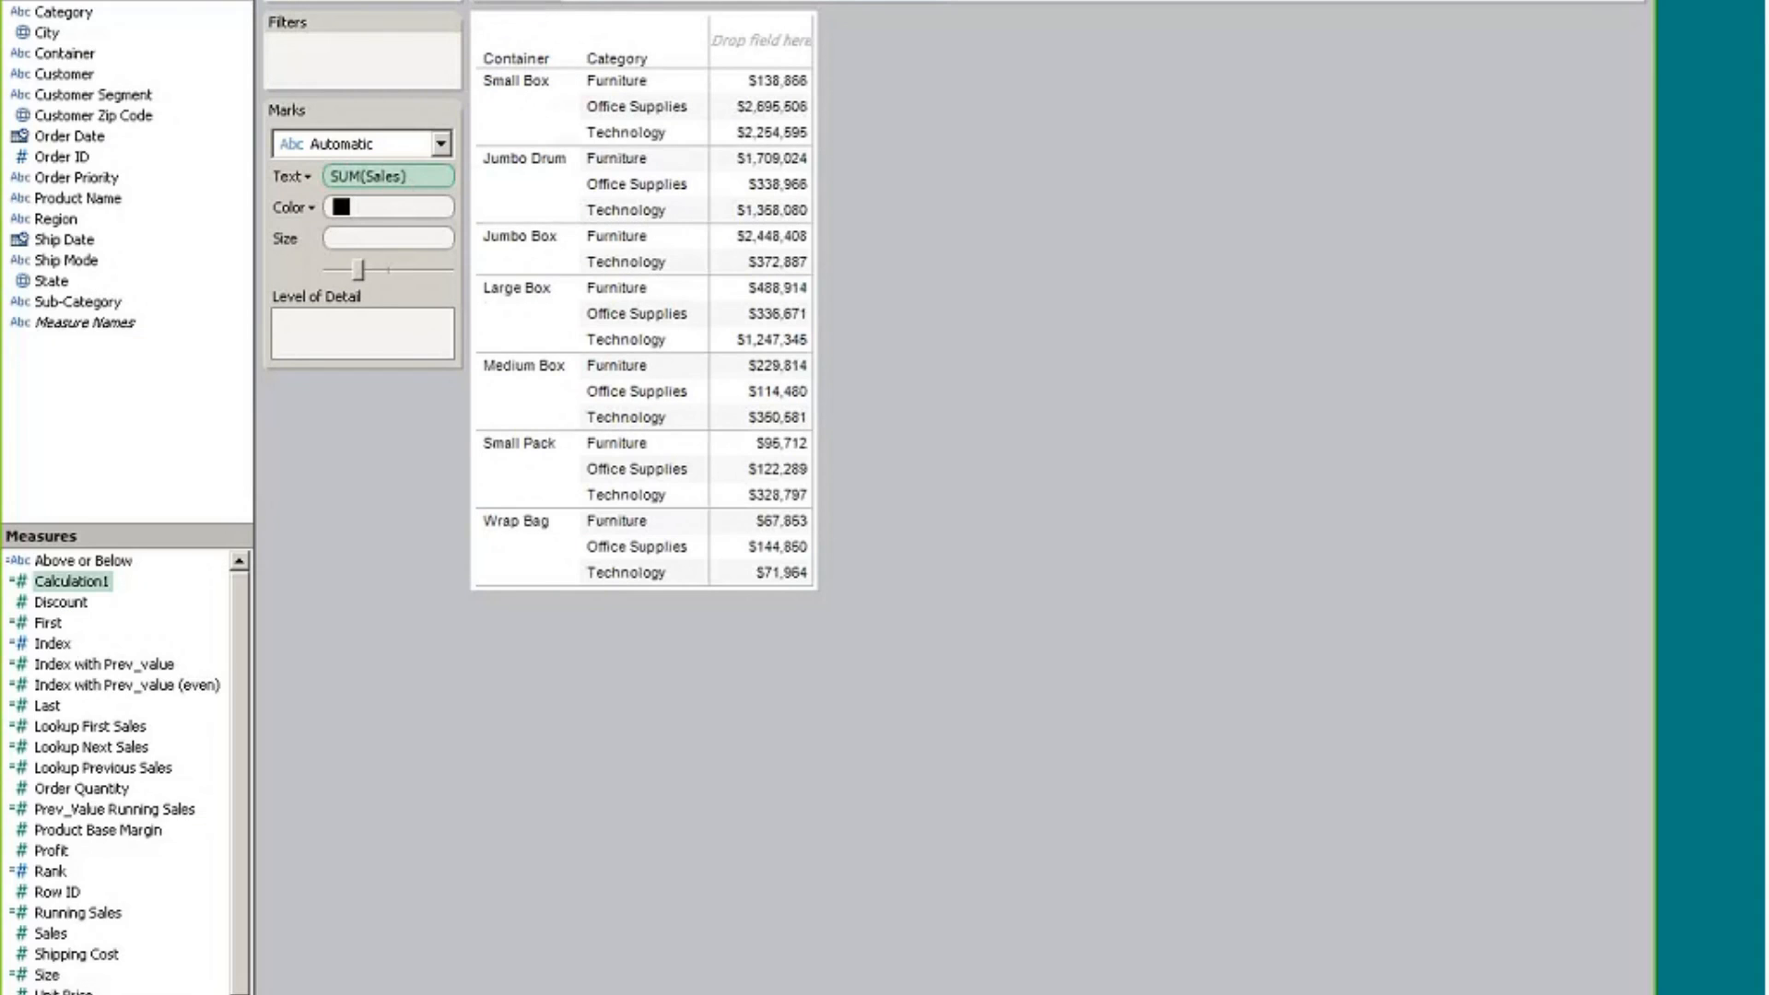
Convert the Calculation1 measure to discrete and add it to the rows ahead of Container
right_click(55, 587)
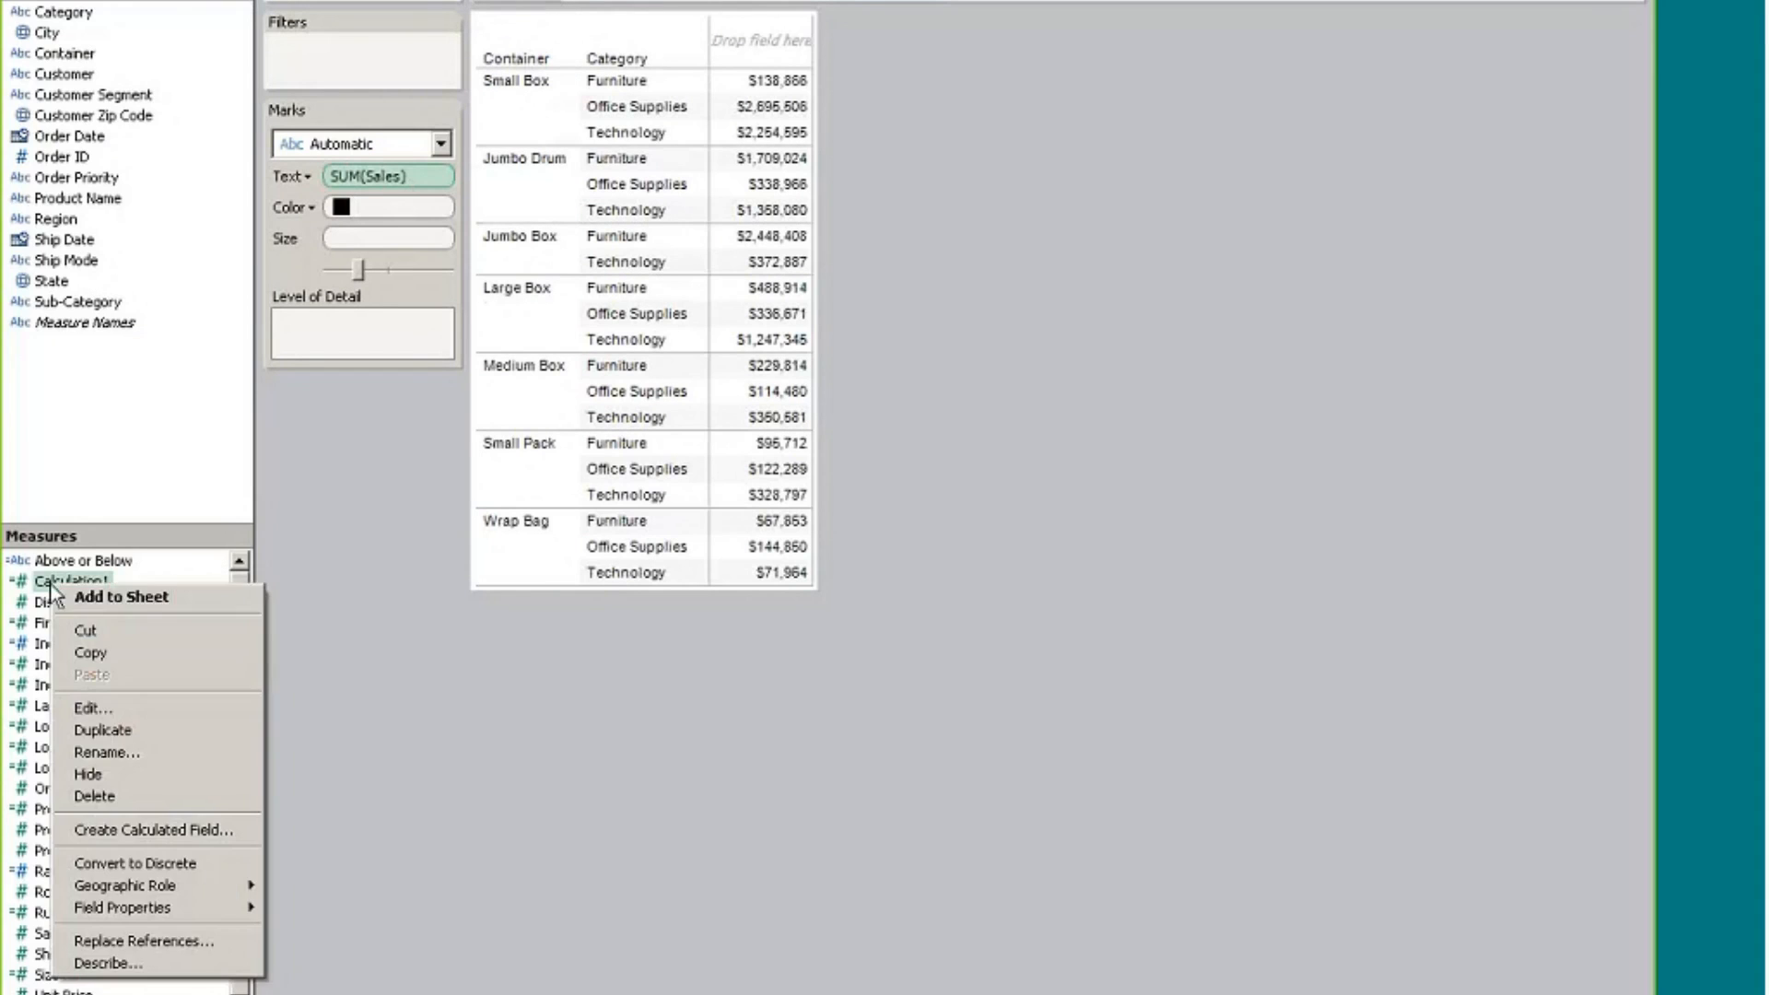
click(160, 864)
drag(72, 590, 584, 9)
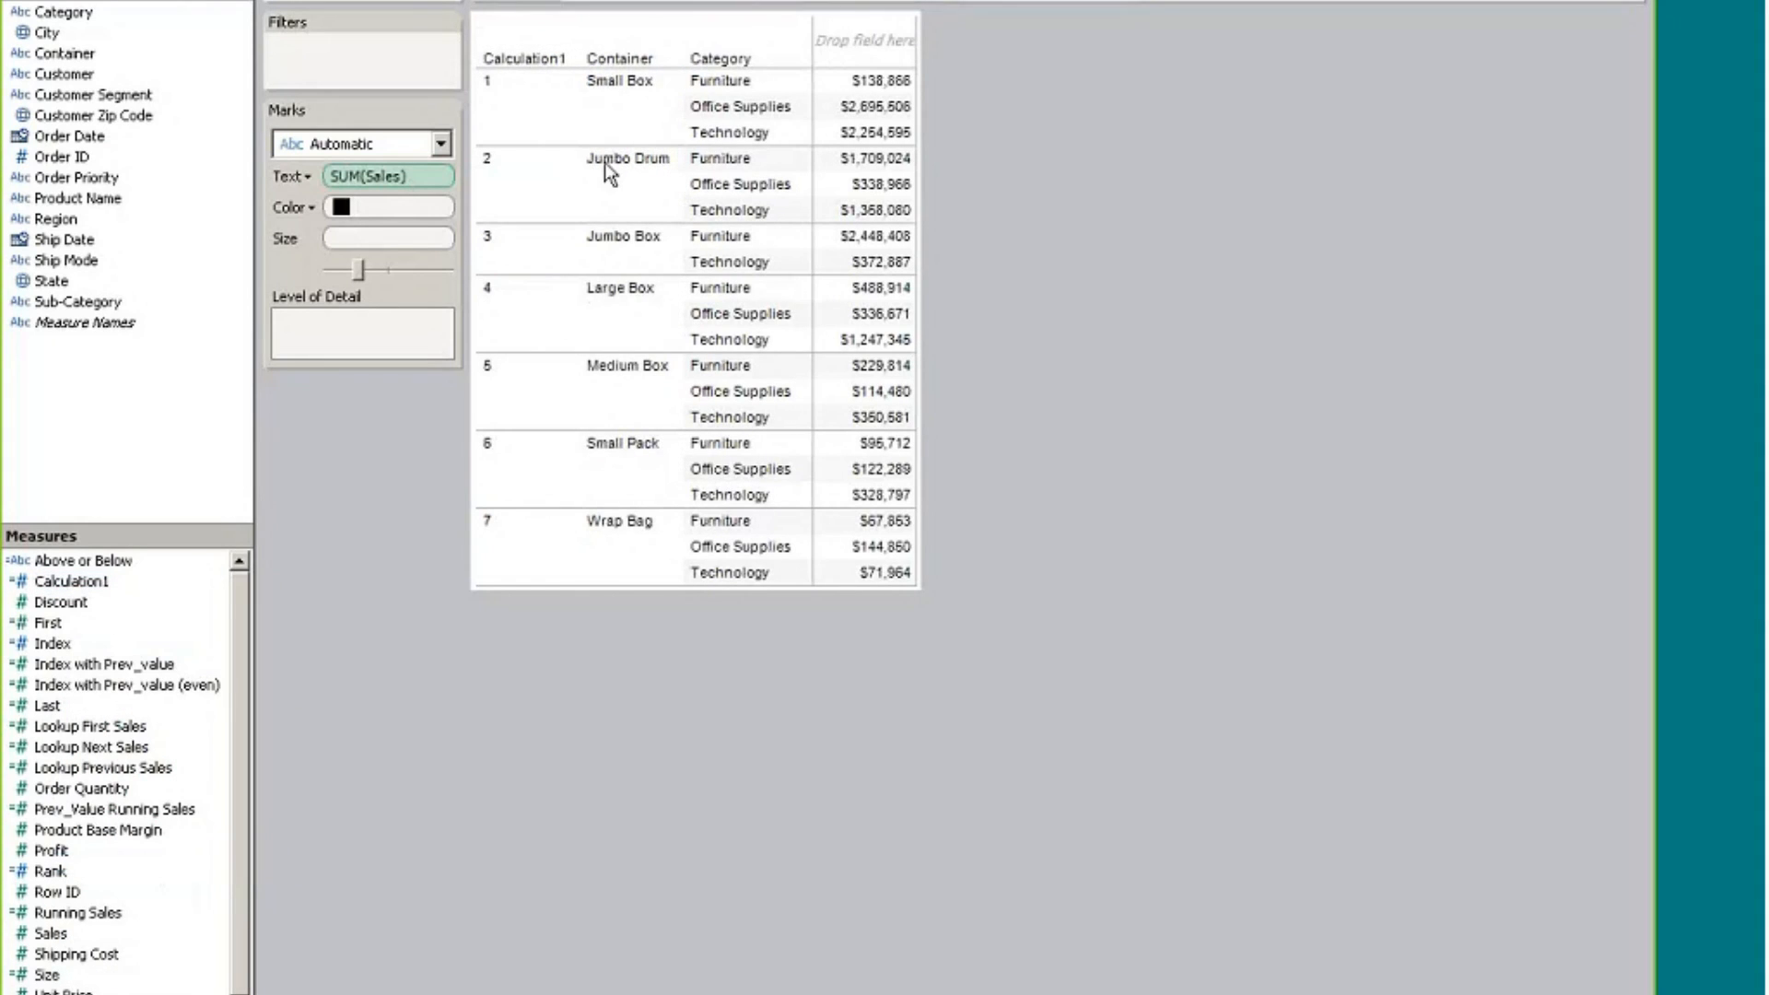
Open Calculation1 for editing and examine the compute-using options of its default table calculation, leaving them as they are
right_click(47, 580)
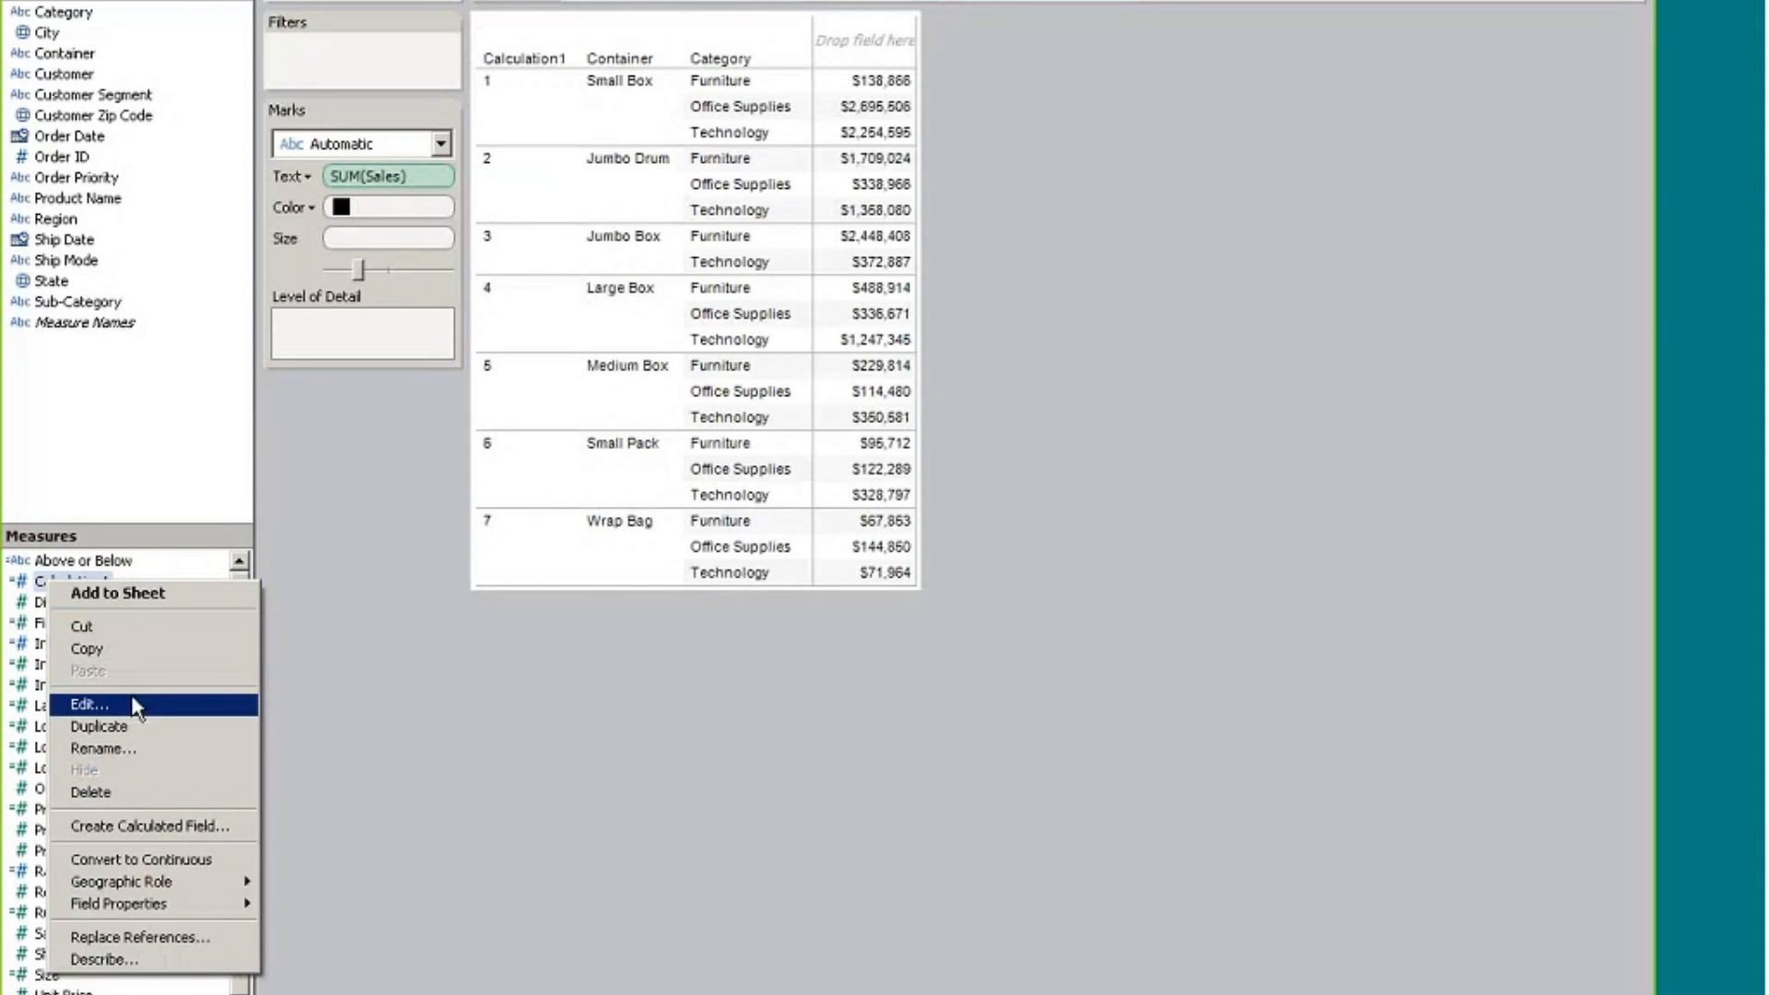
click(92, 707)
drag(589, 45, 1373, 65)
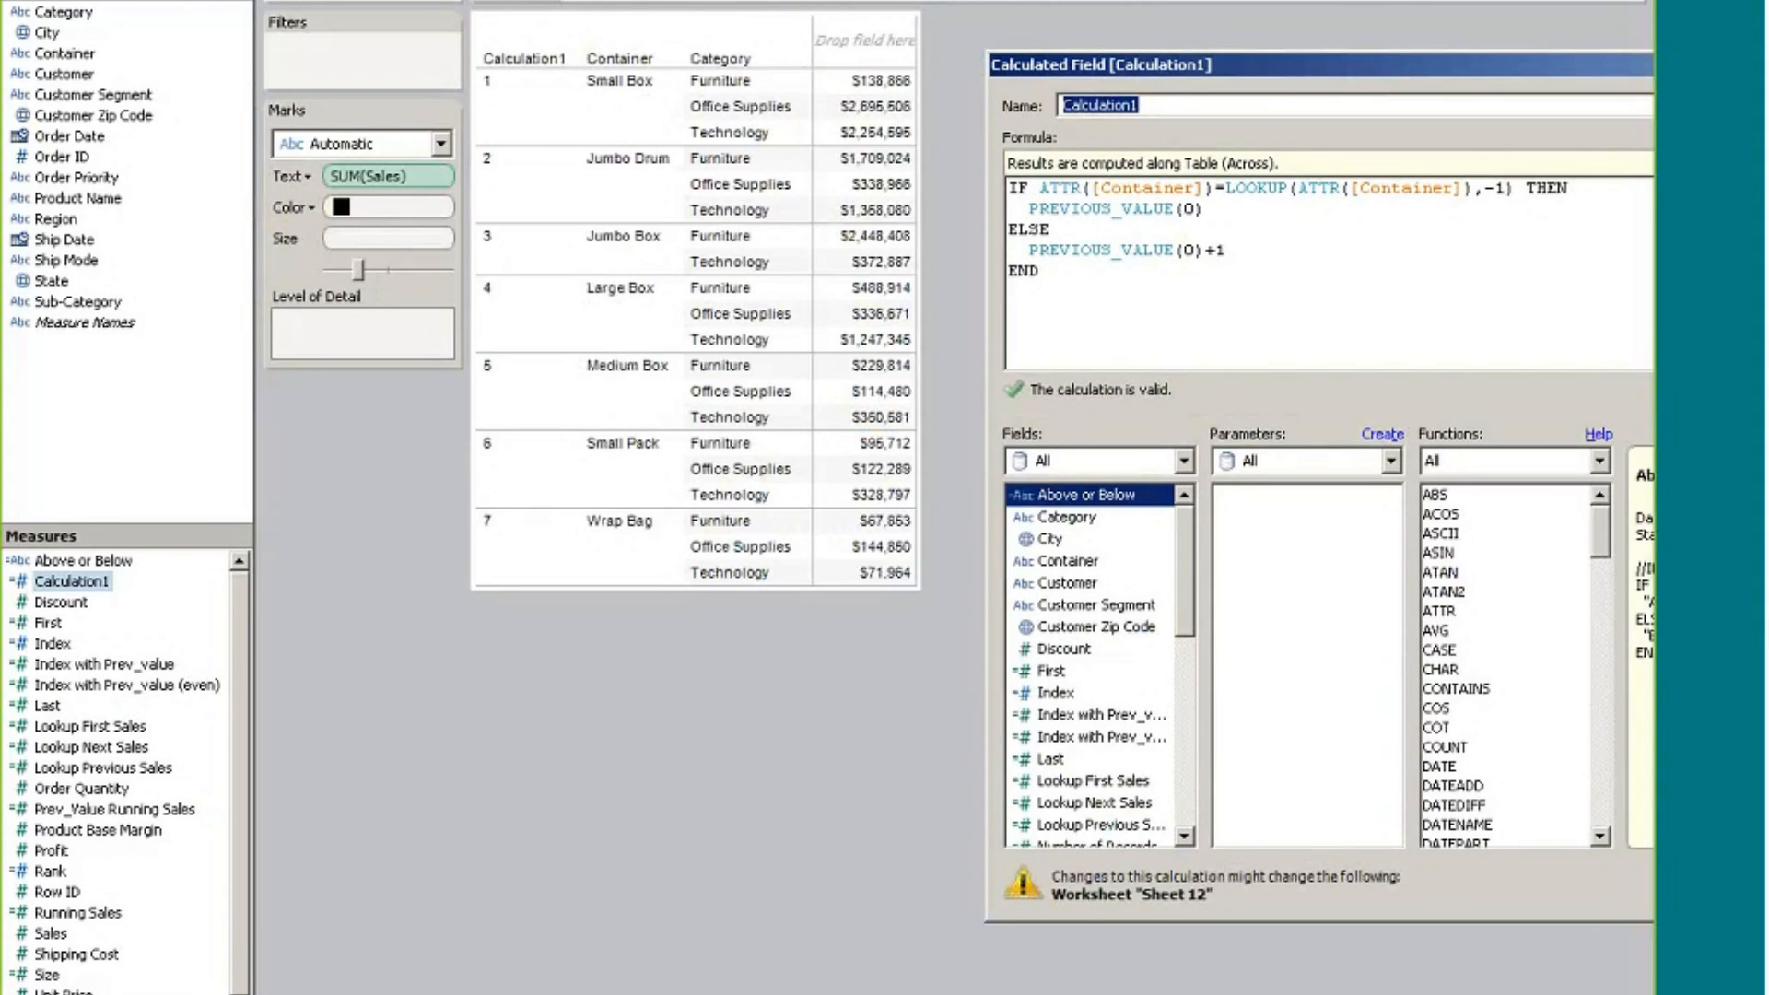
drag(1384, 74, 507, 115)
click(1312, 181)
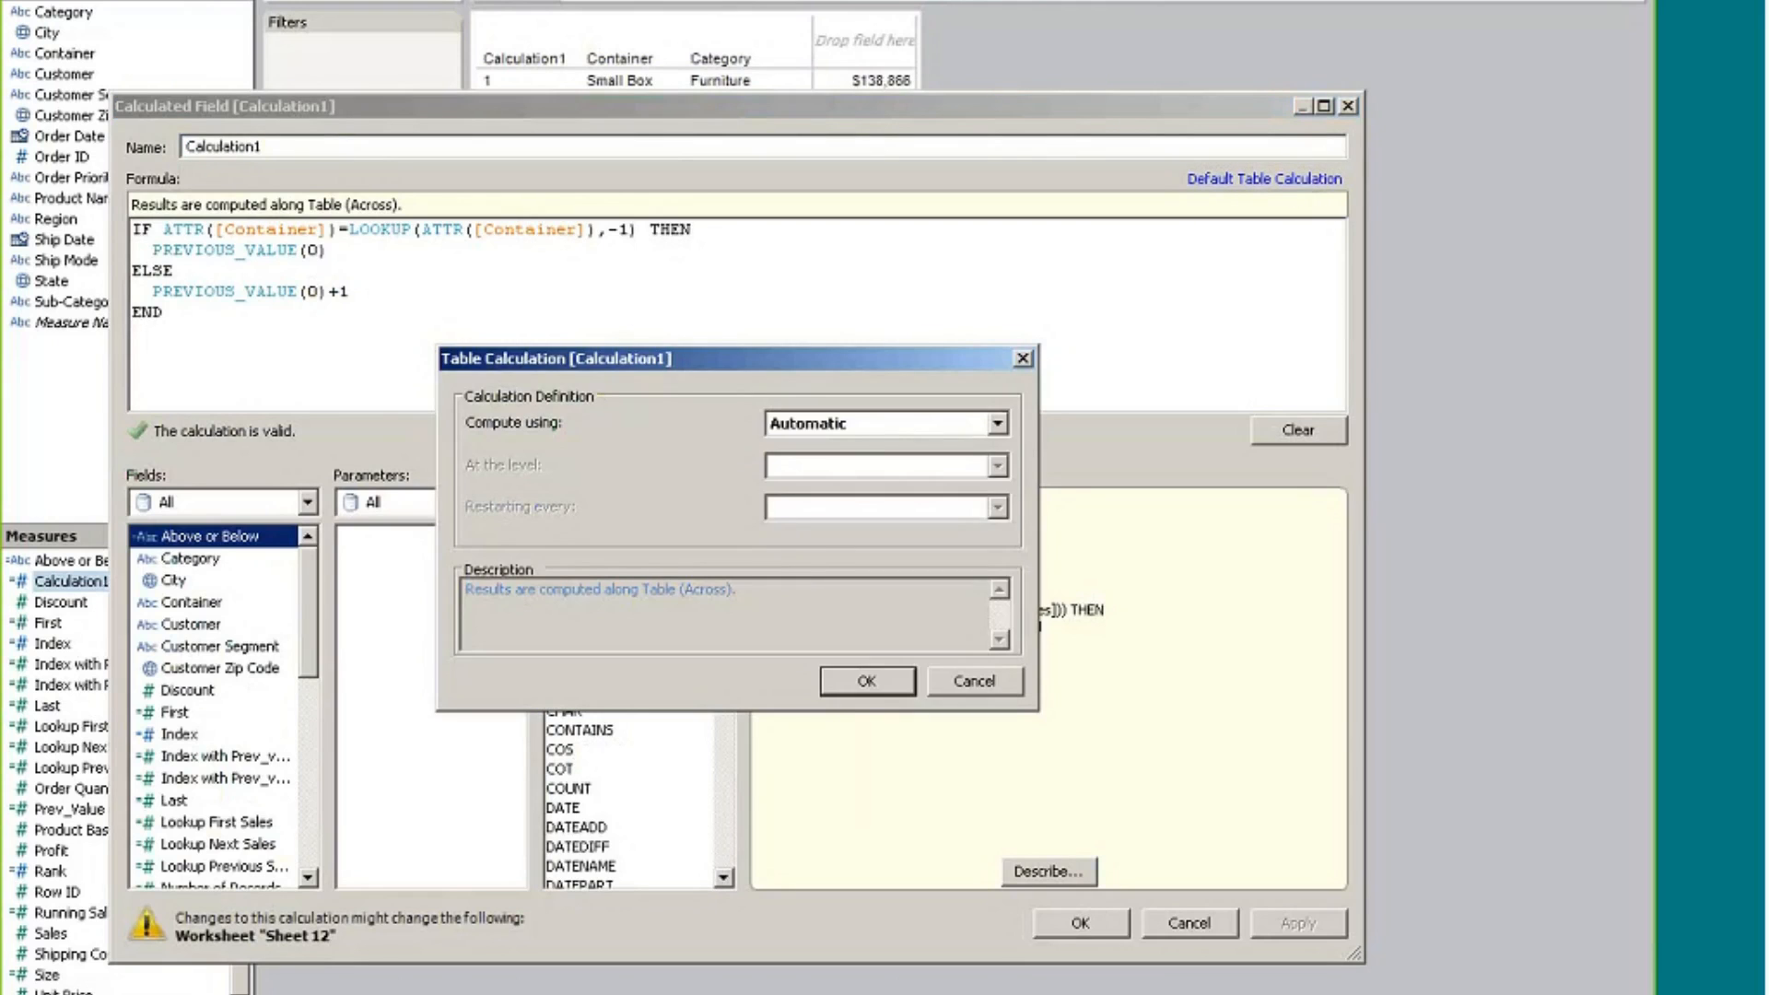
click(907, 425)
click(806, 449)
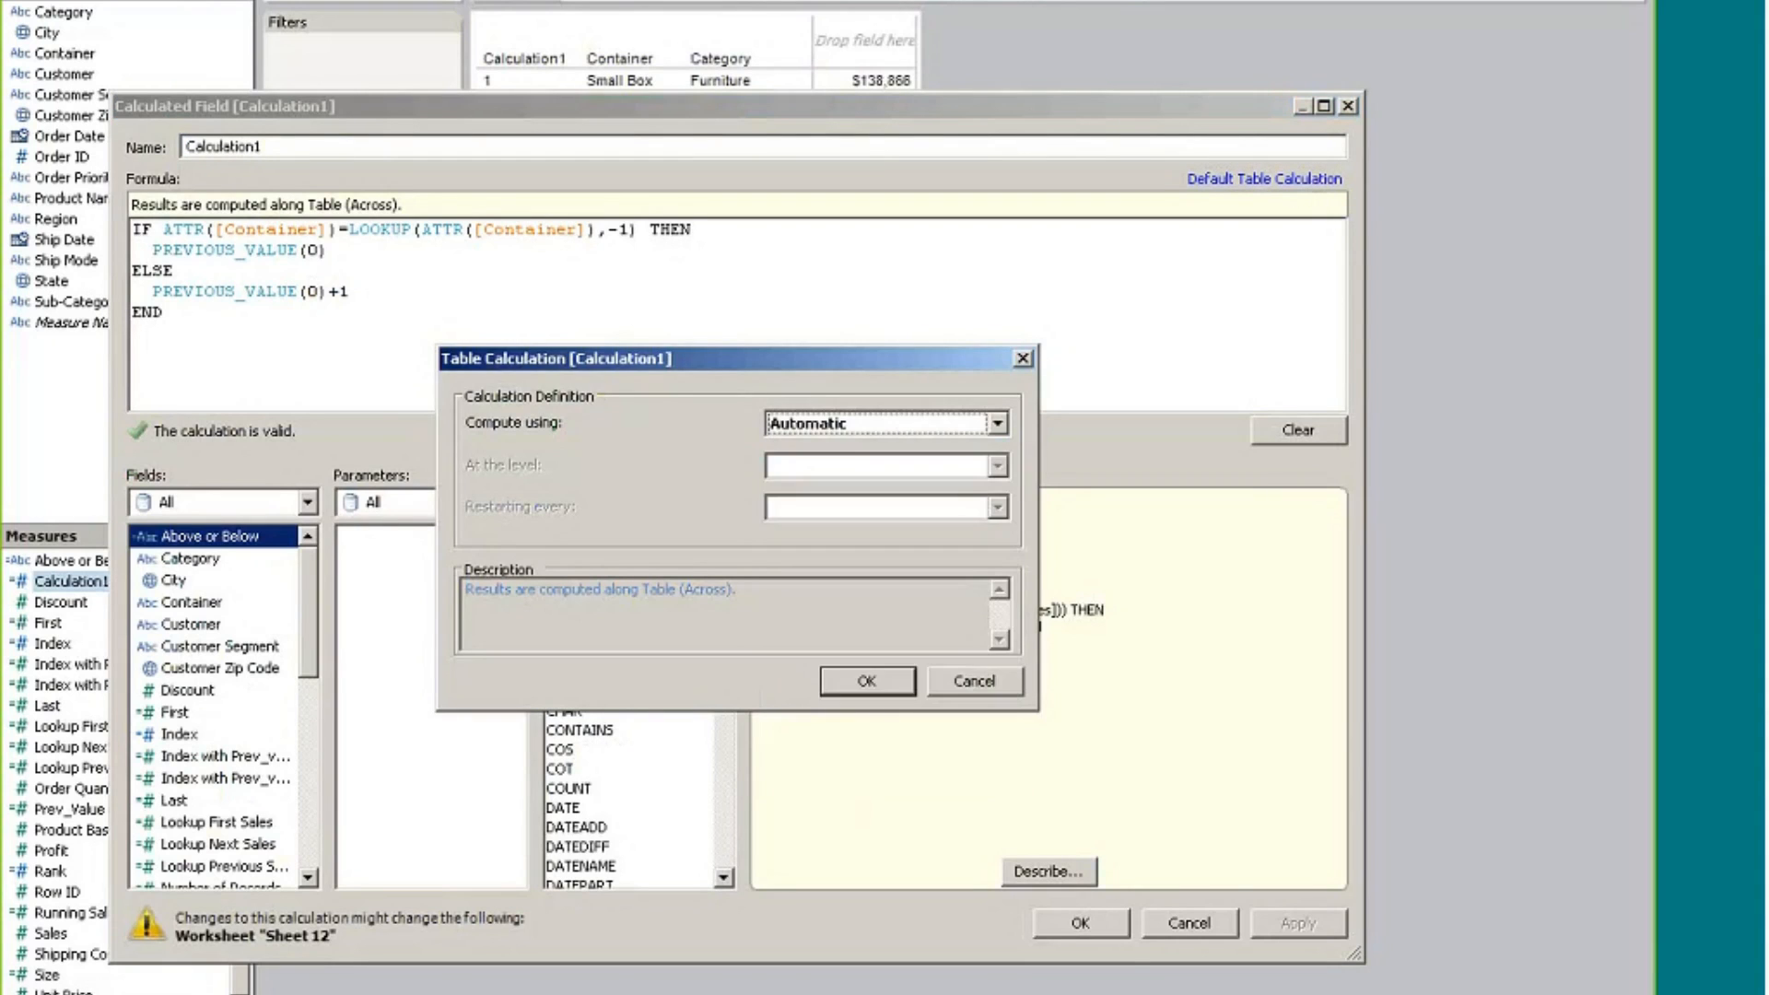
click(986, 681)
click(1080, 922)
Examine which compute-using option the Calculation1 field in the table applies
click(751, 1)
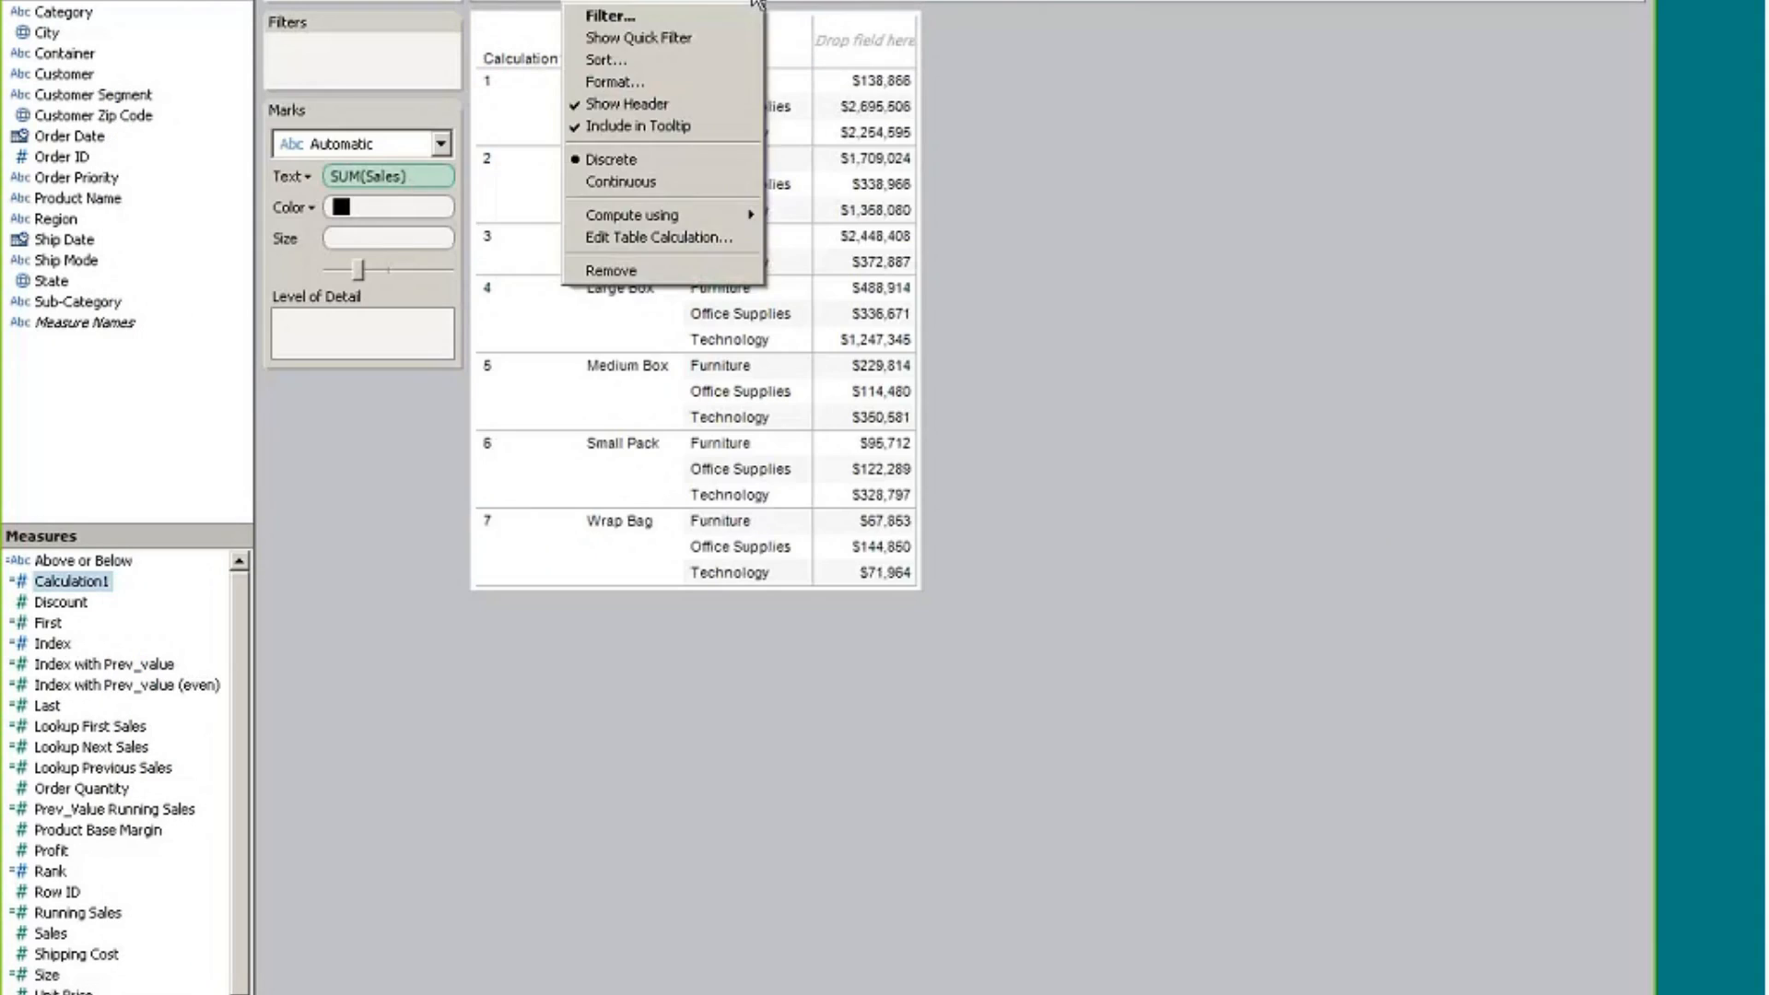
mouse_move(701, 215)
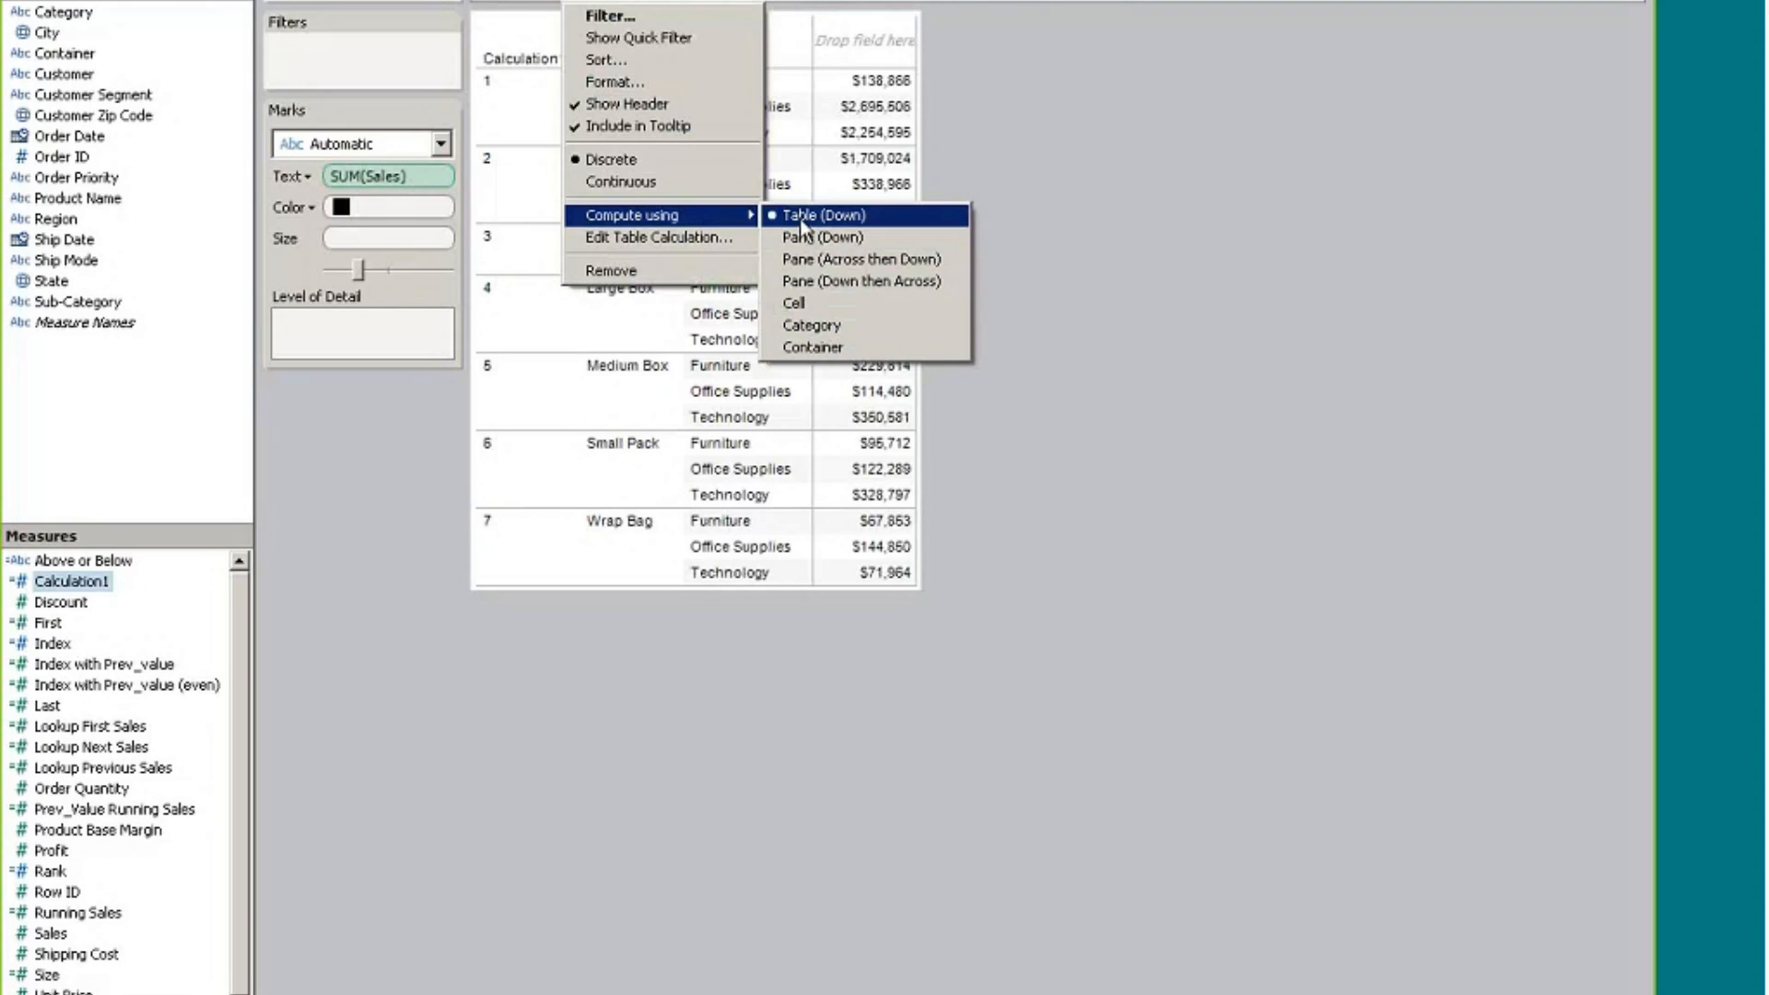
click(1151, 318)
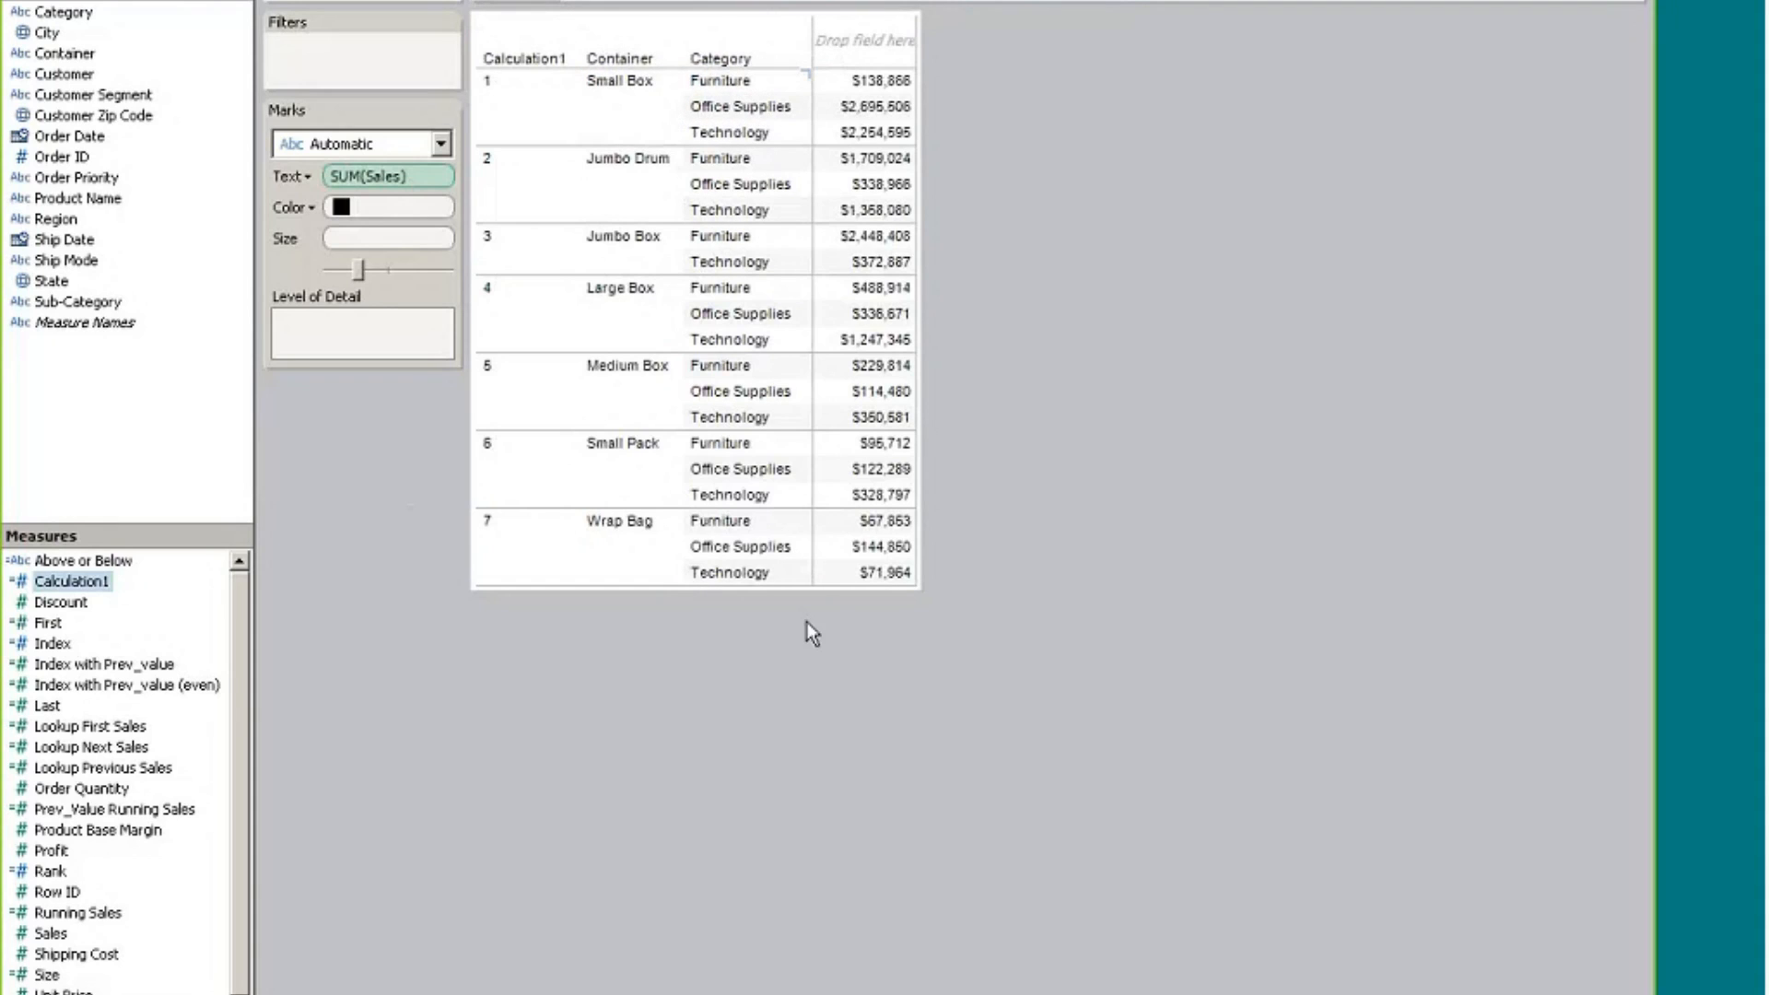
Reopen the Calculation1 formula and place its editor beside the table to compare the formula with the rows
right_click(52, 582)
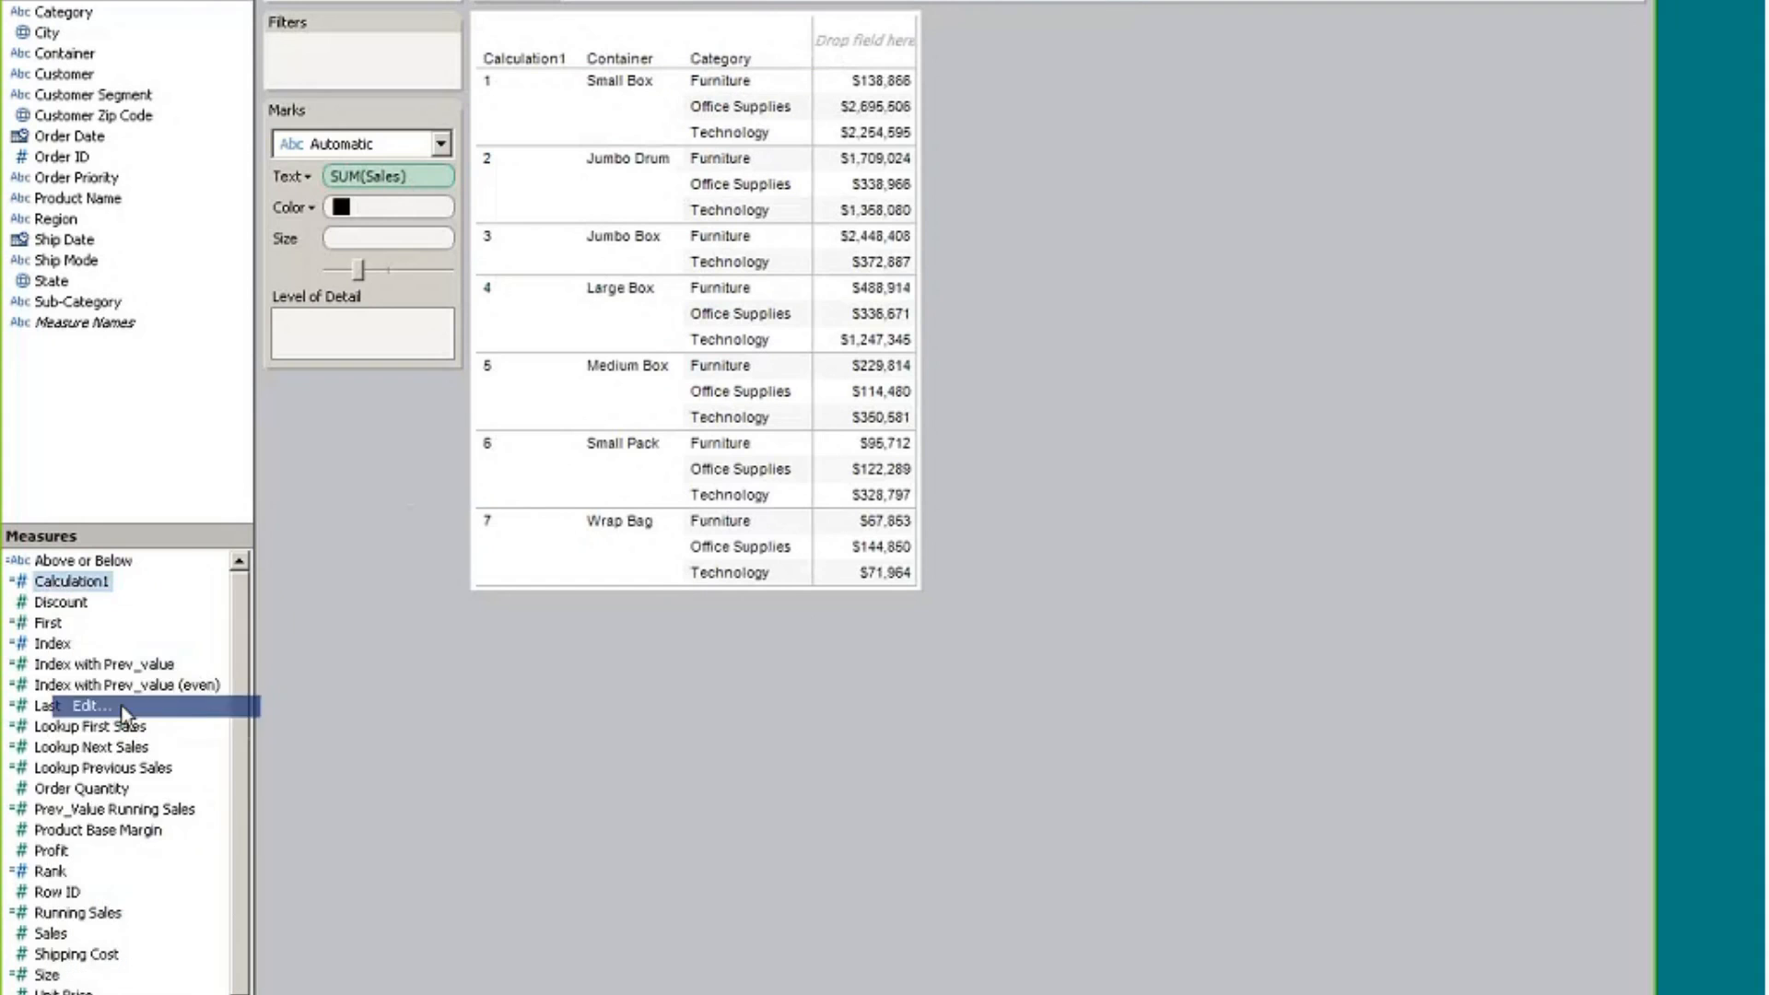
click(93, 706)
drag(470, 47, 1192, 51)
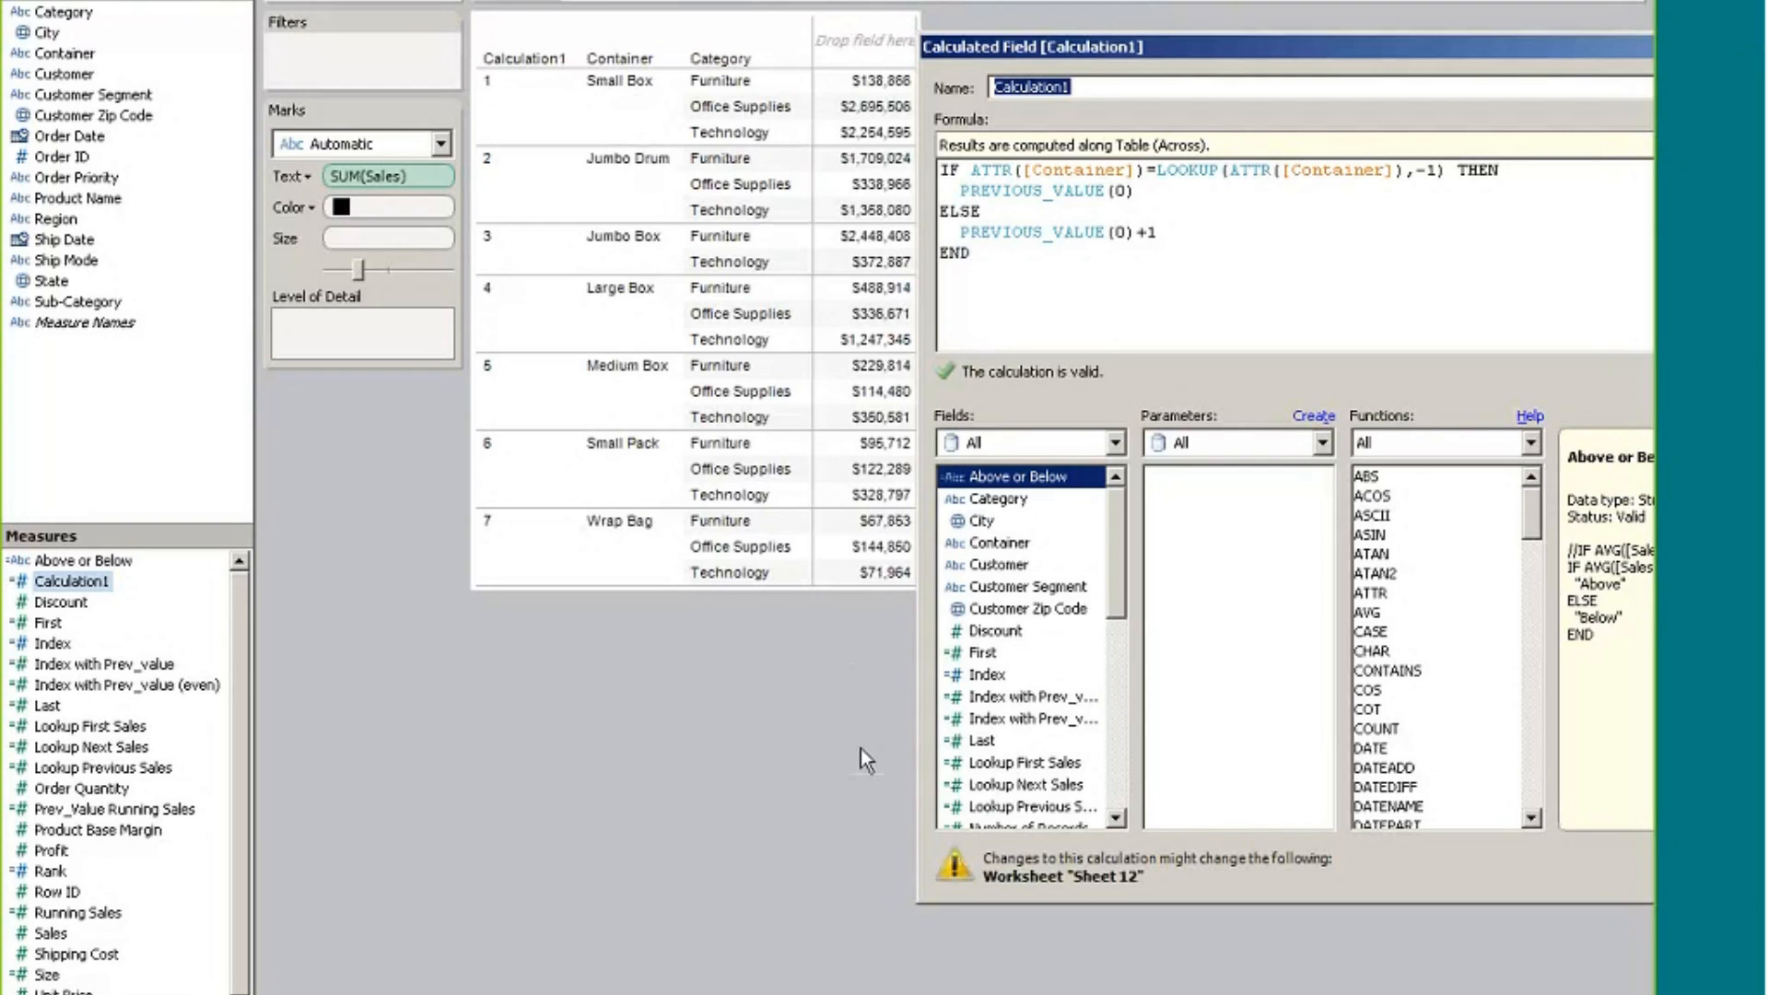
Examine the Calculation1 formula's condition comparing Container with its LOOKUP at offset -1, and the PREVIOUS_VALUE(0) branch
click(1336, 170)
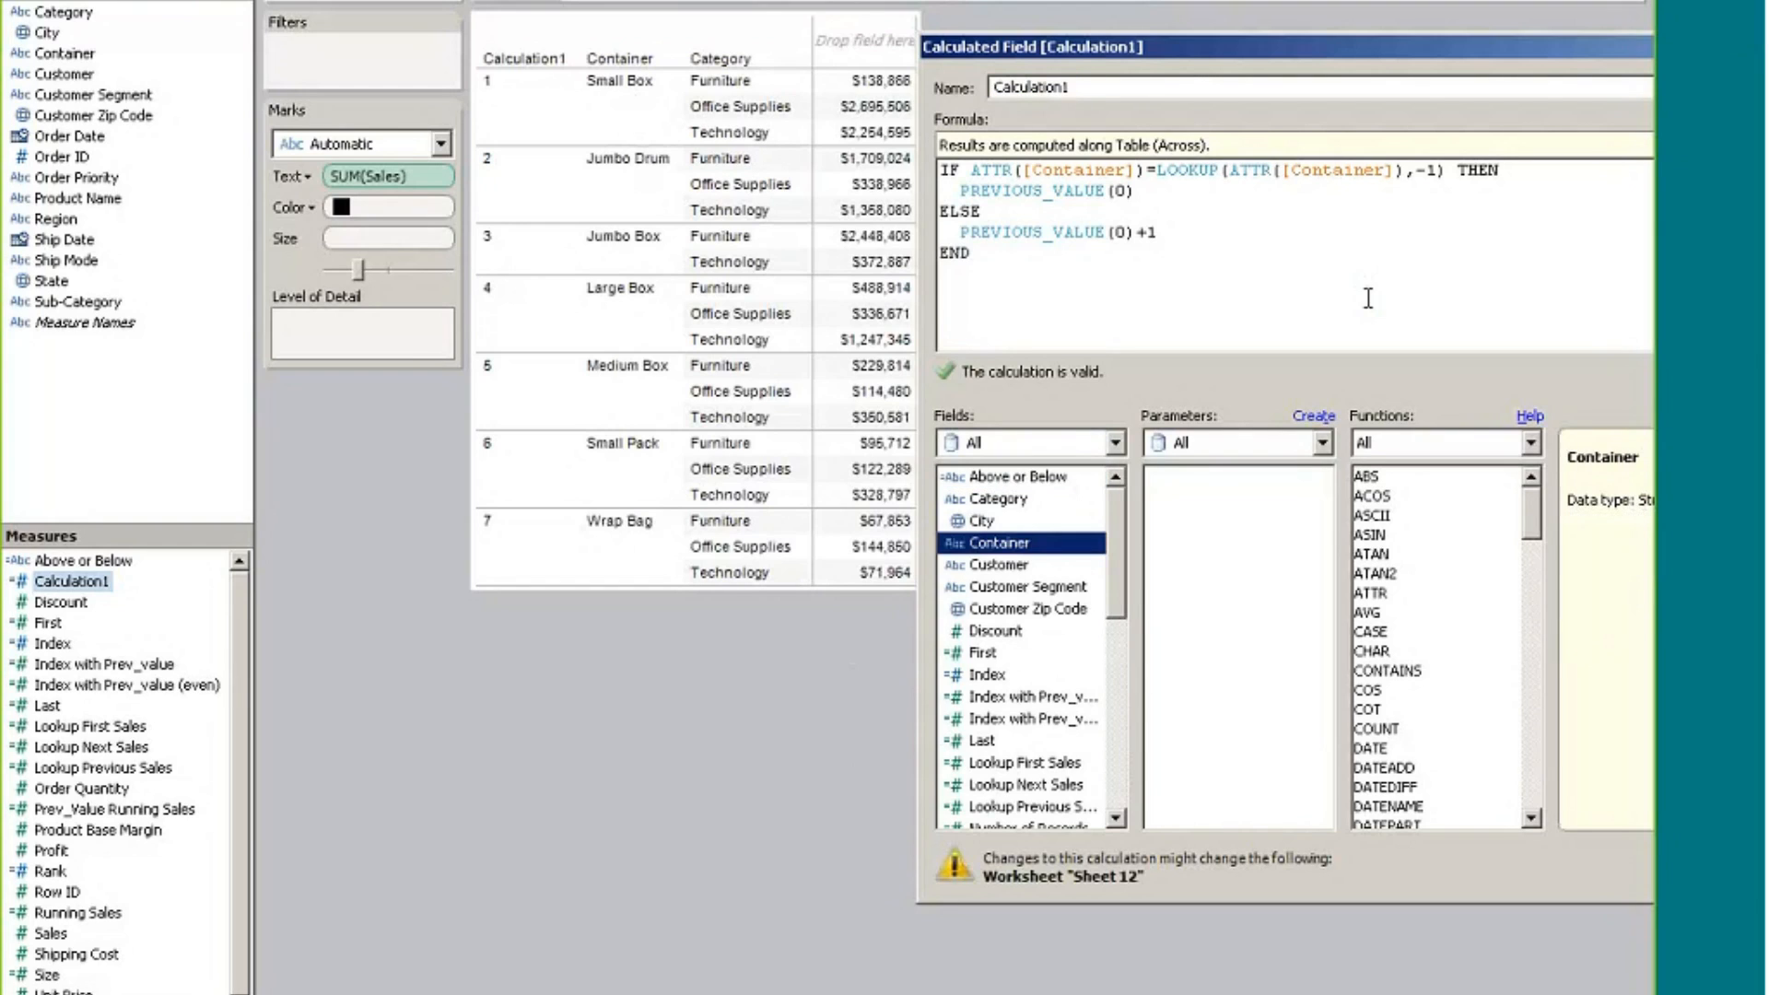
click(1162, 160)
click(1052, 189)
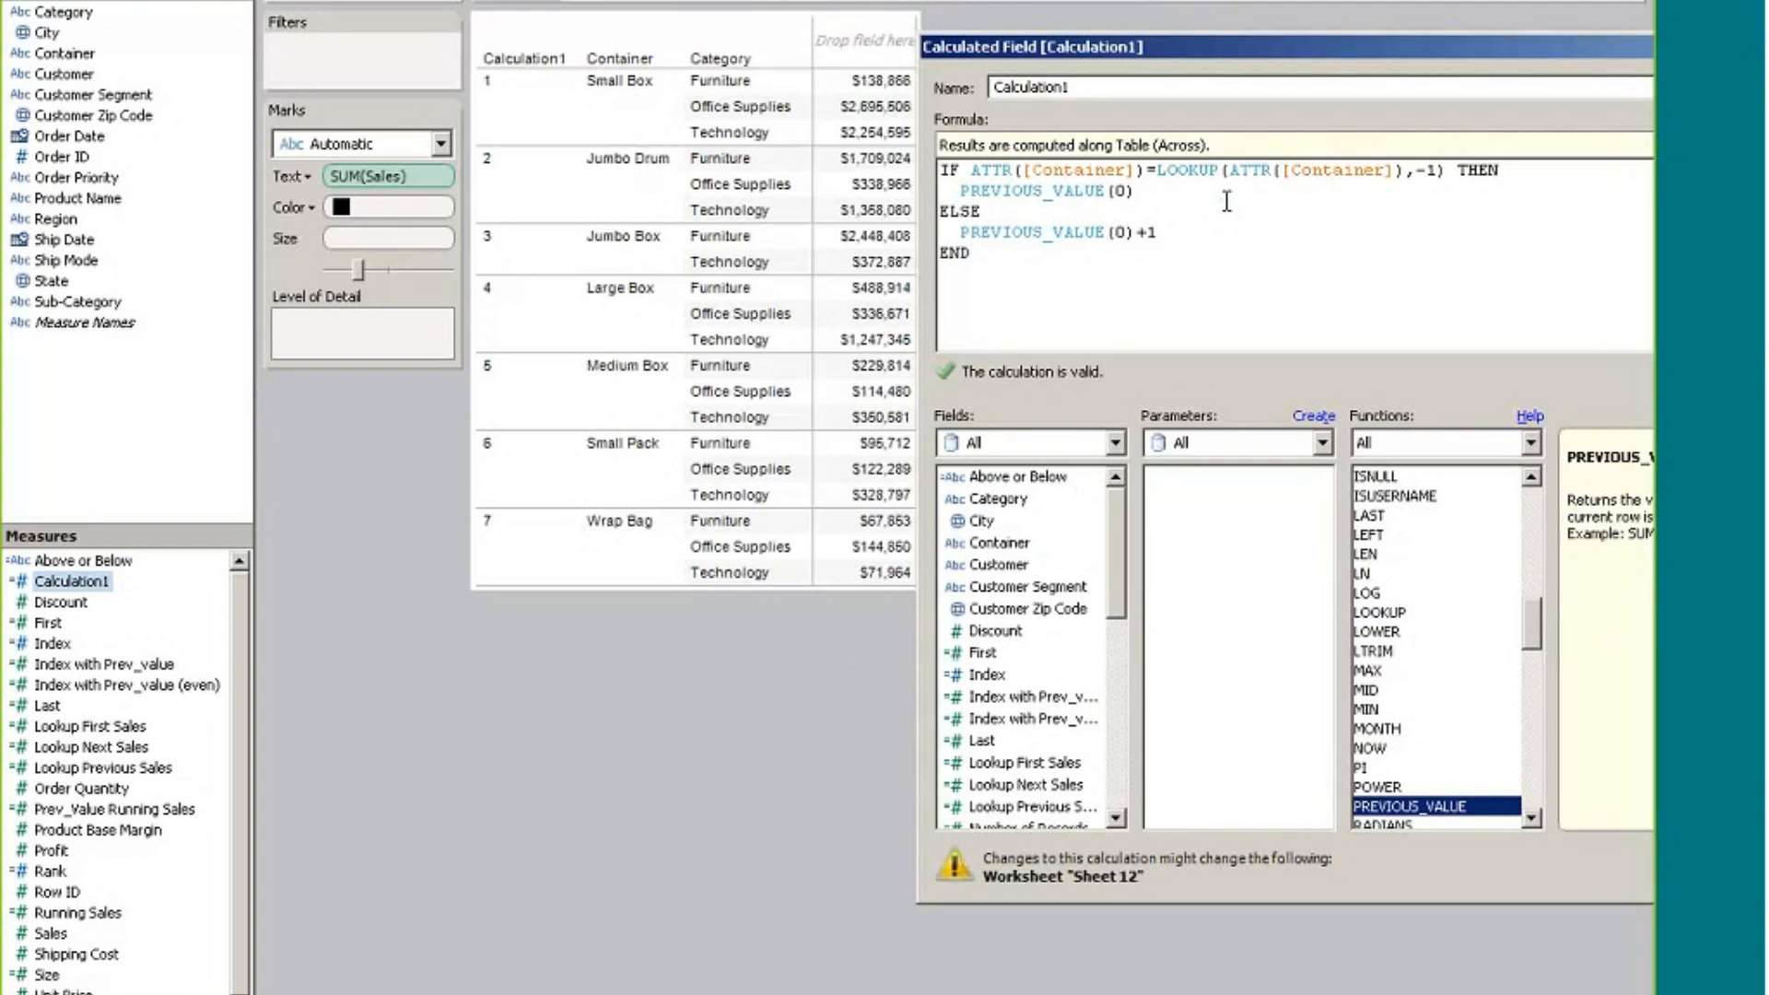
drag(1155, 191, 967, 192)
click(1268, 171)
drag(1158, 171, 1416, 173)
click(1415, 173)
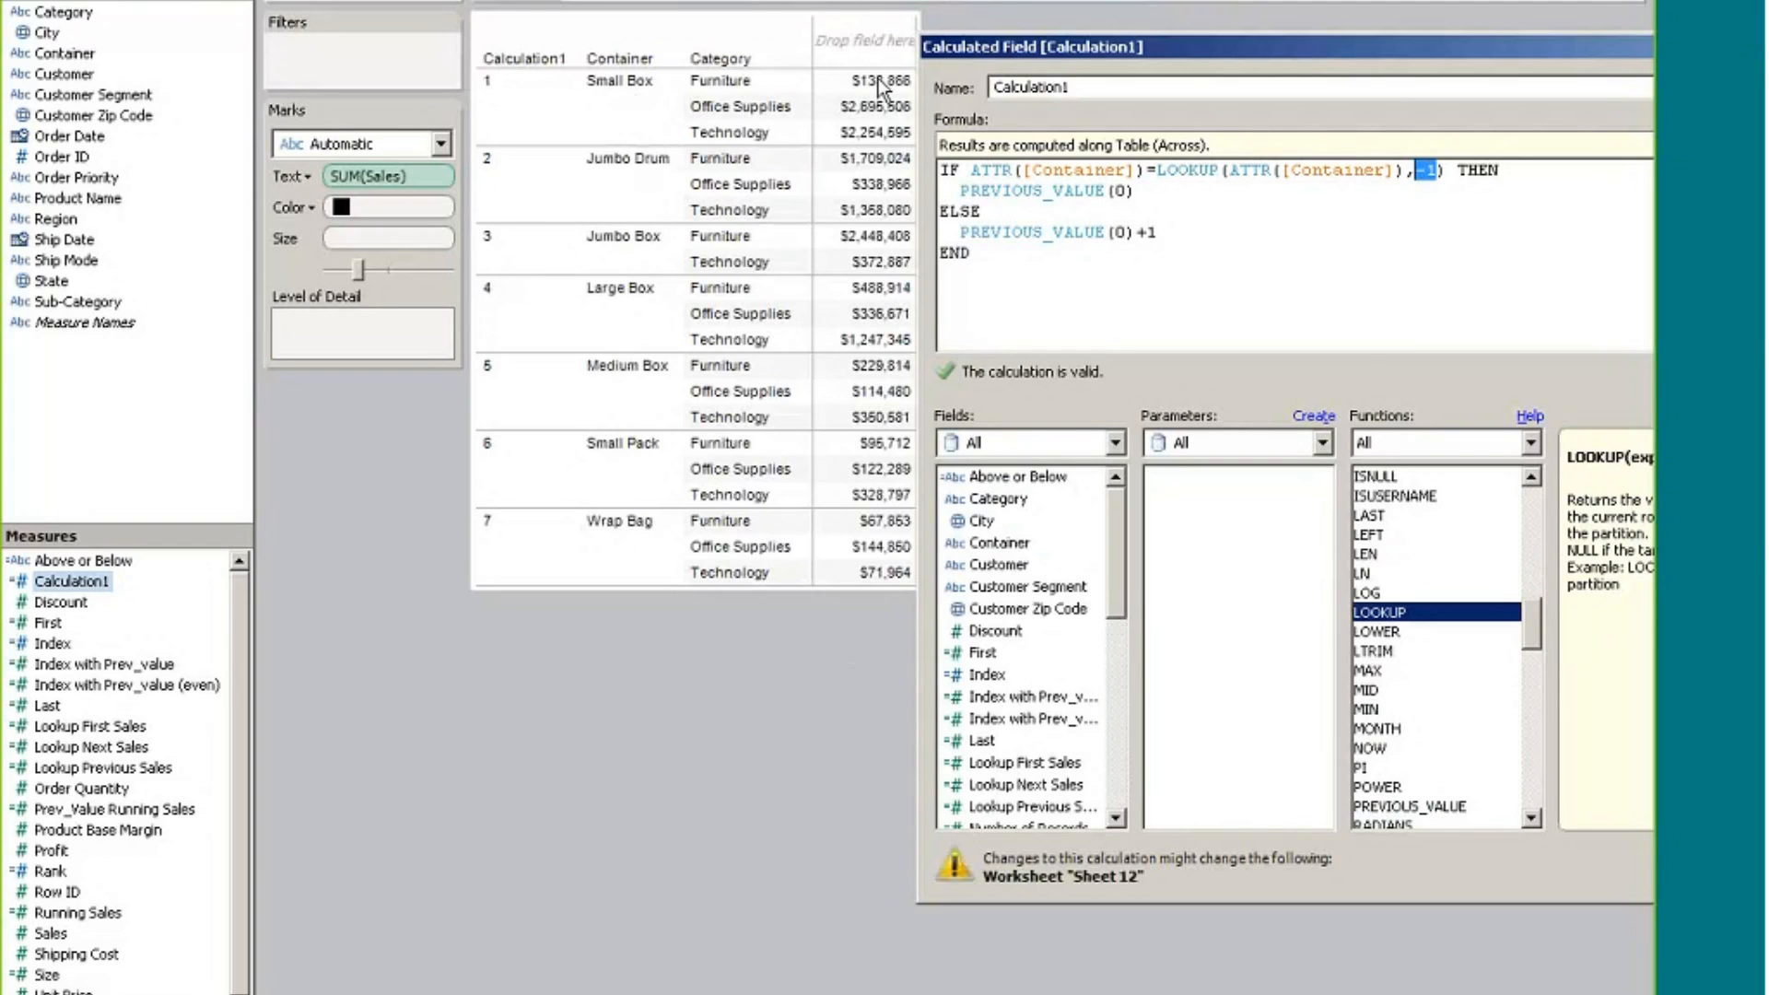
Compare both ATTR([Container]) expressions and the PREVIOUS_VALUE(0)+1 branch with the table rows, and close the Calculation1 editor without changes
click(1326, 175)
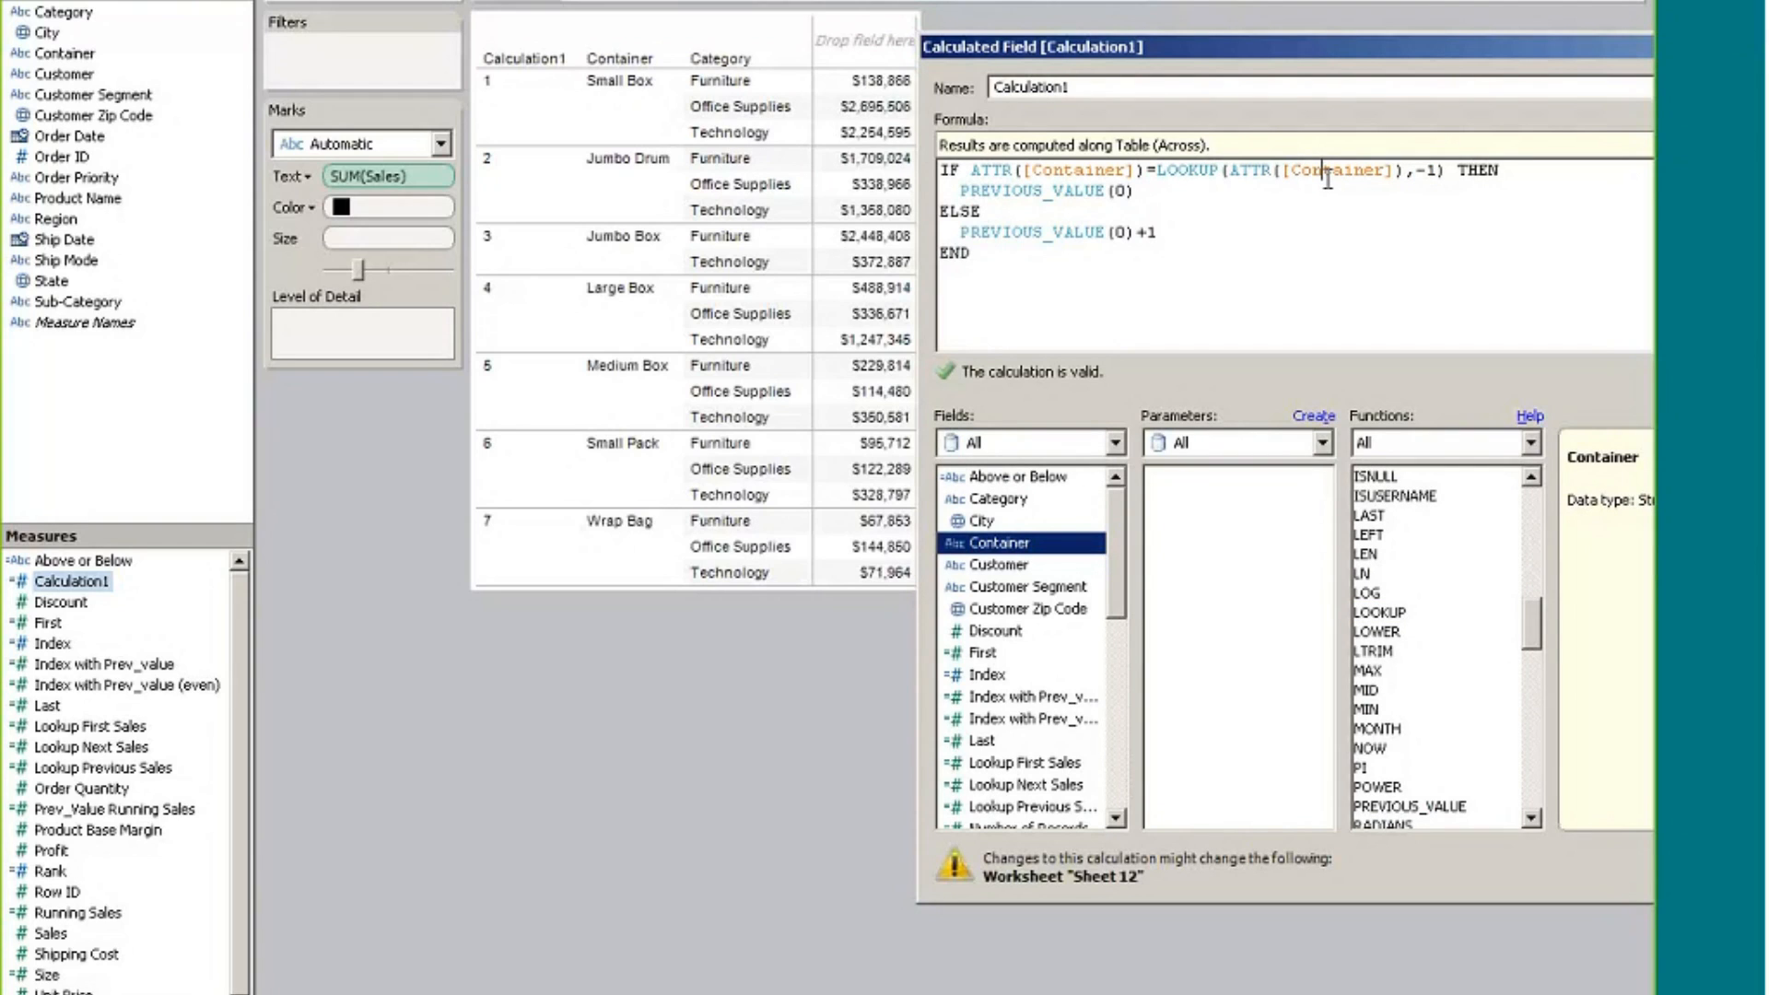
click(1058, 191)
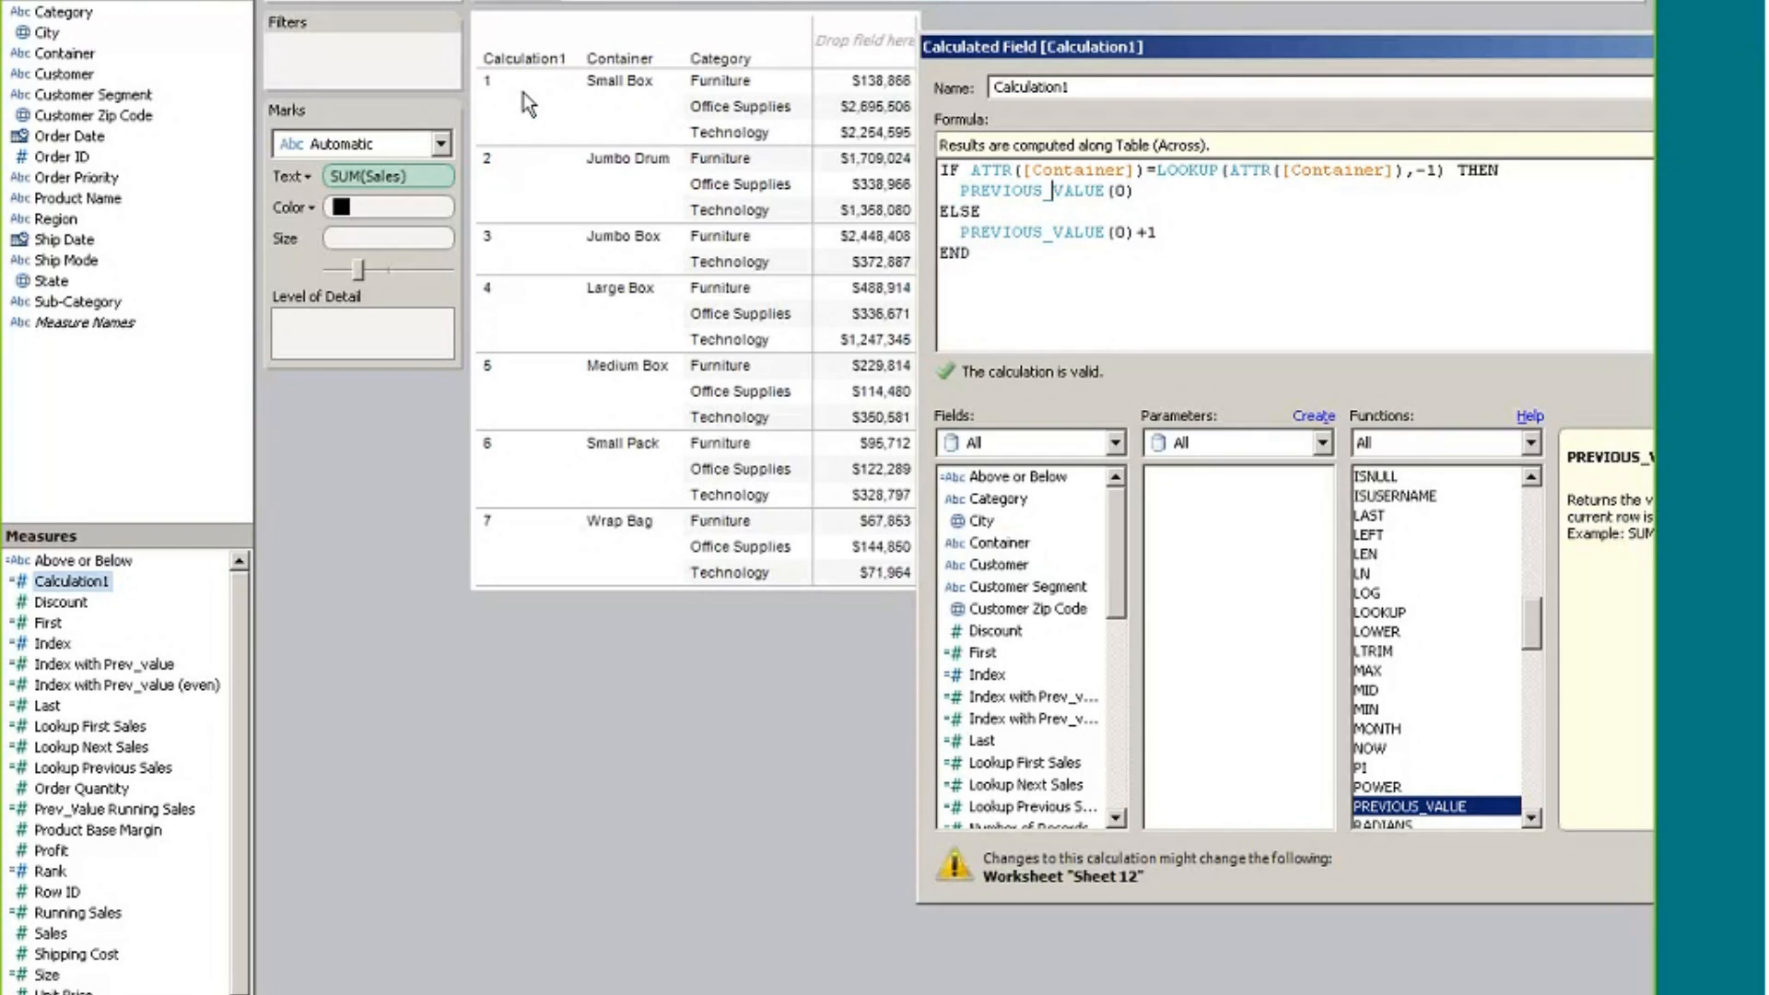
mouse_move(1135, 191)
mouse_down()
mouse_move(962, 195)
mouse_move(974, 173)
mouse_move(1130, 179)
mouse_up()
click(961, 193)
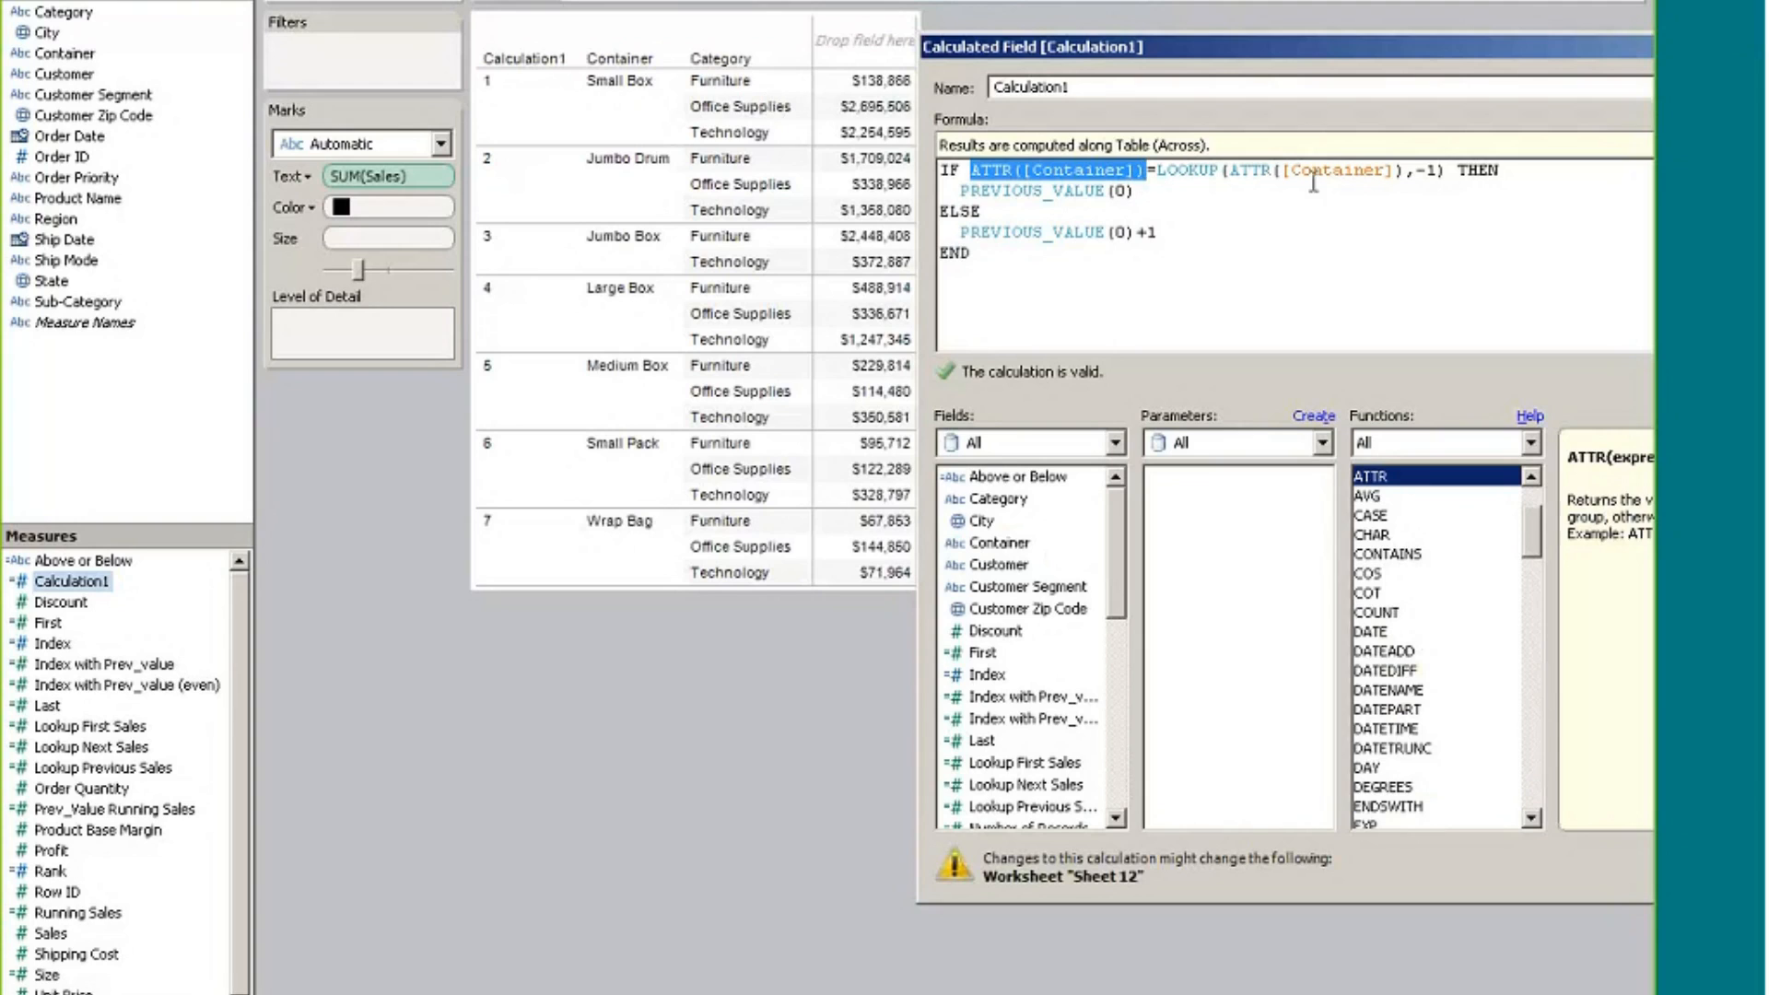
drag(1408, 173, 1228, 171)
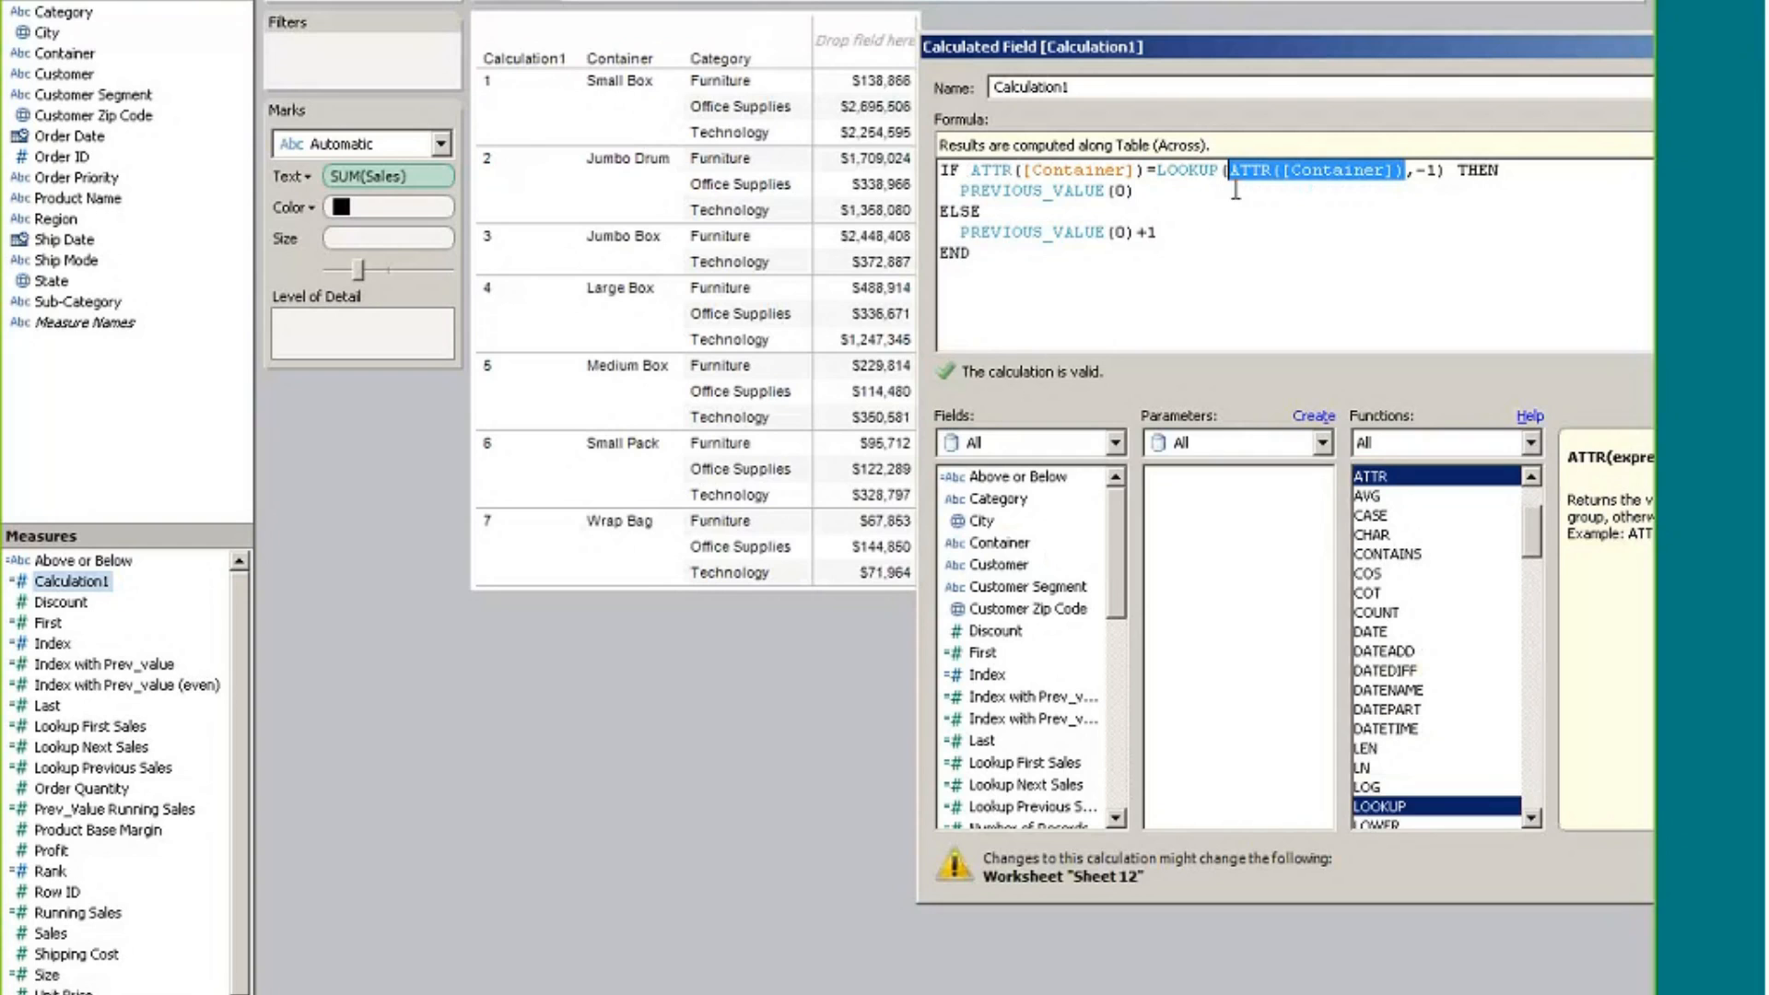
click(1149, 171)
double_click(1149, 171)
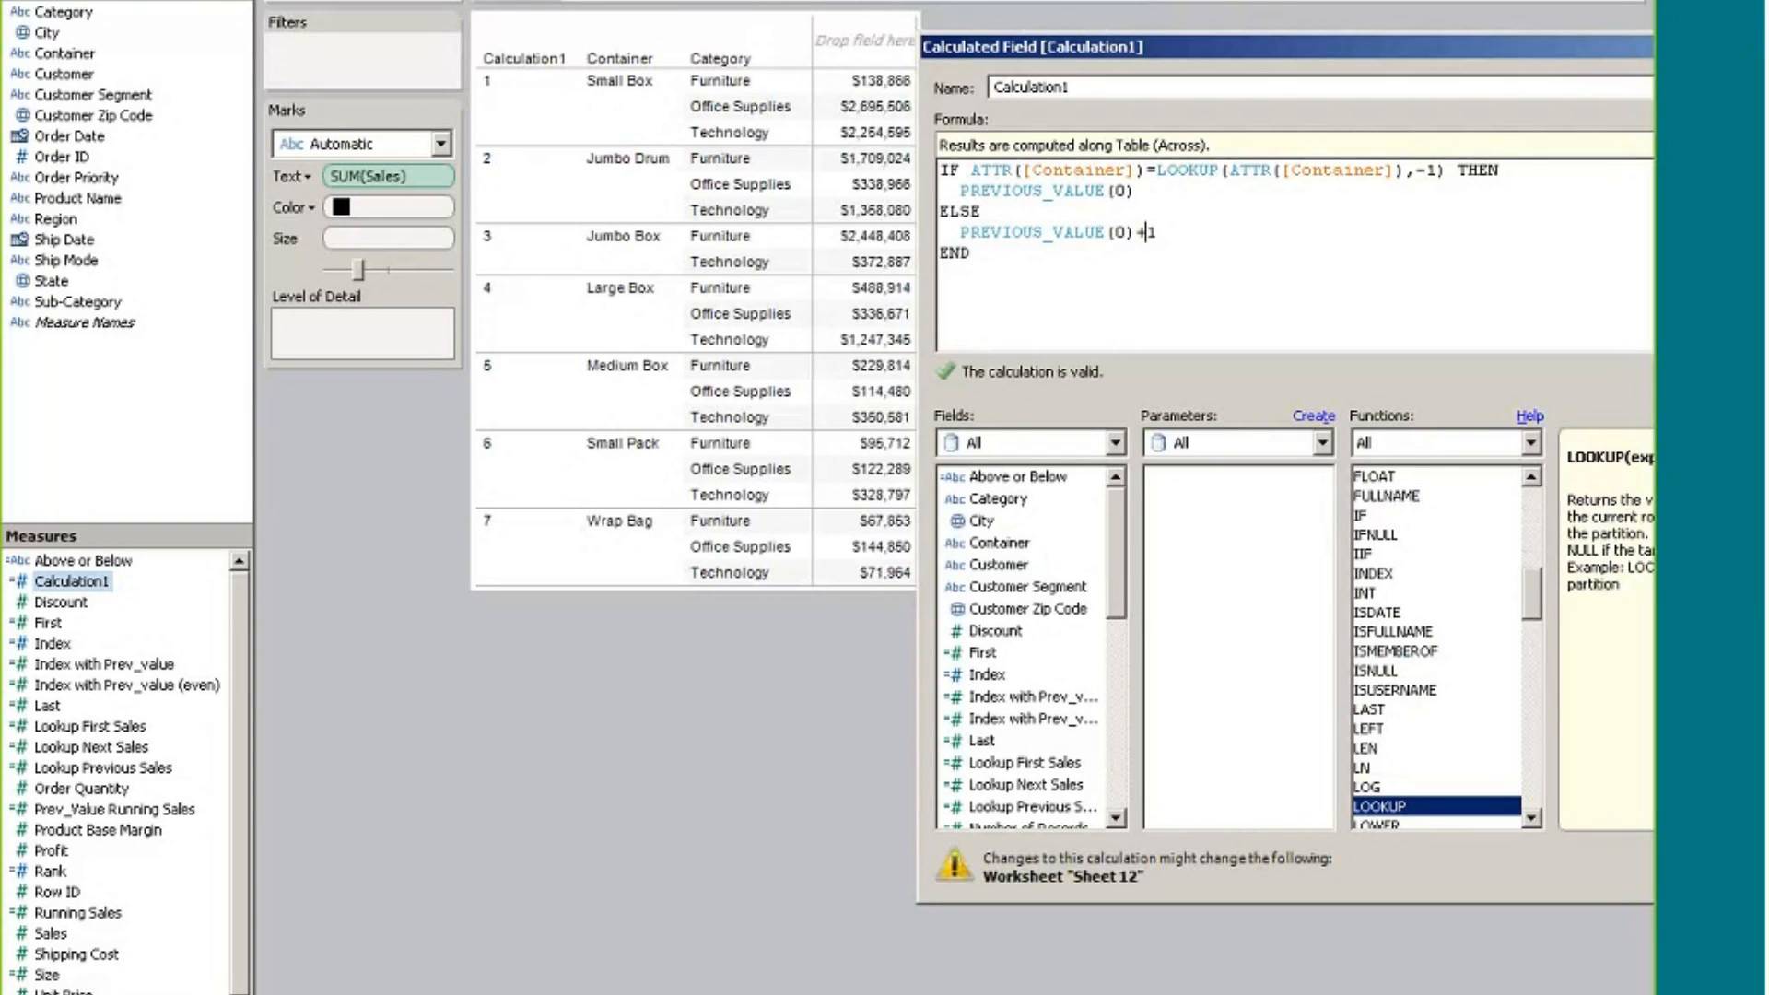
drag(1345, 41, 678, 63)
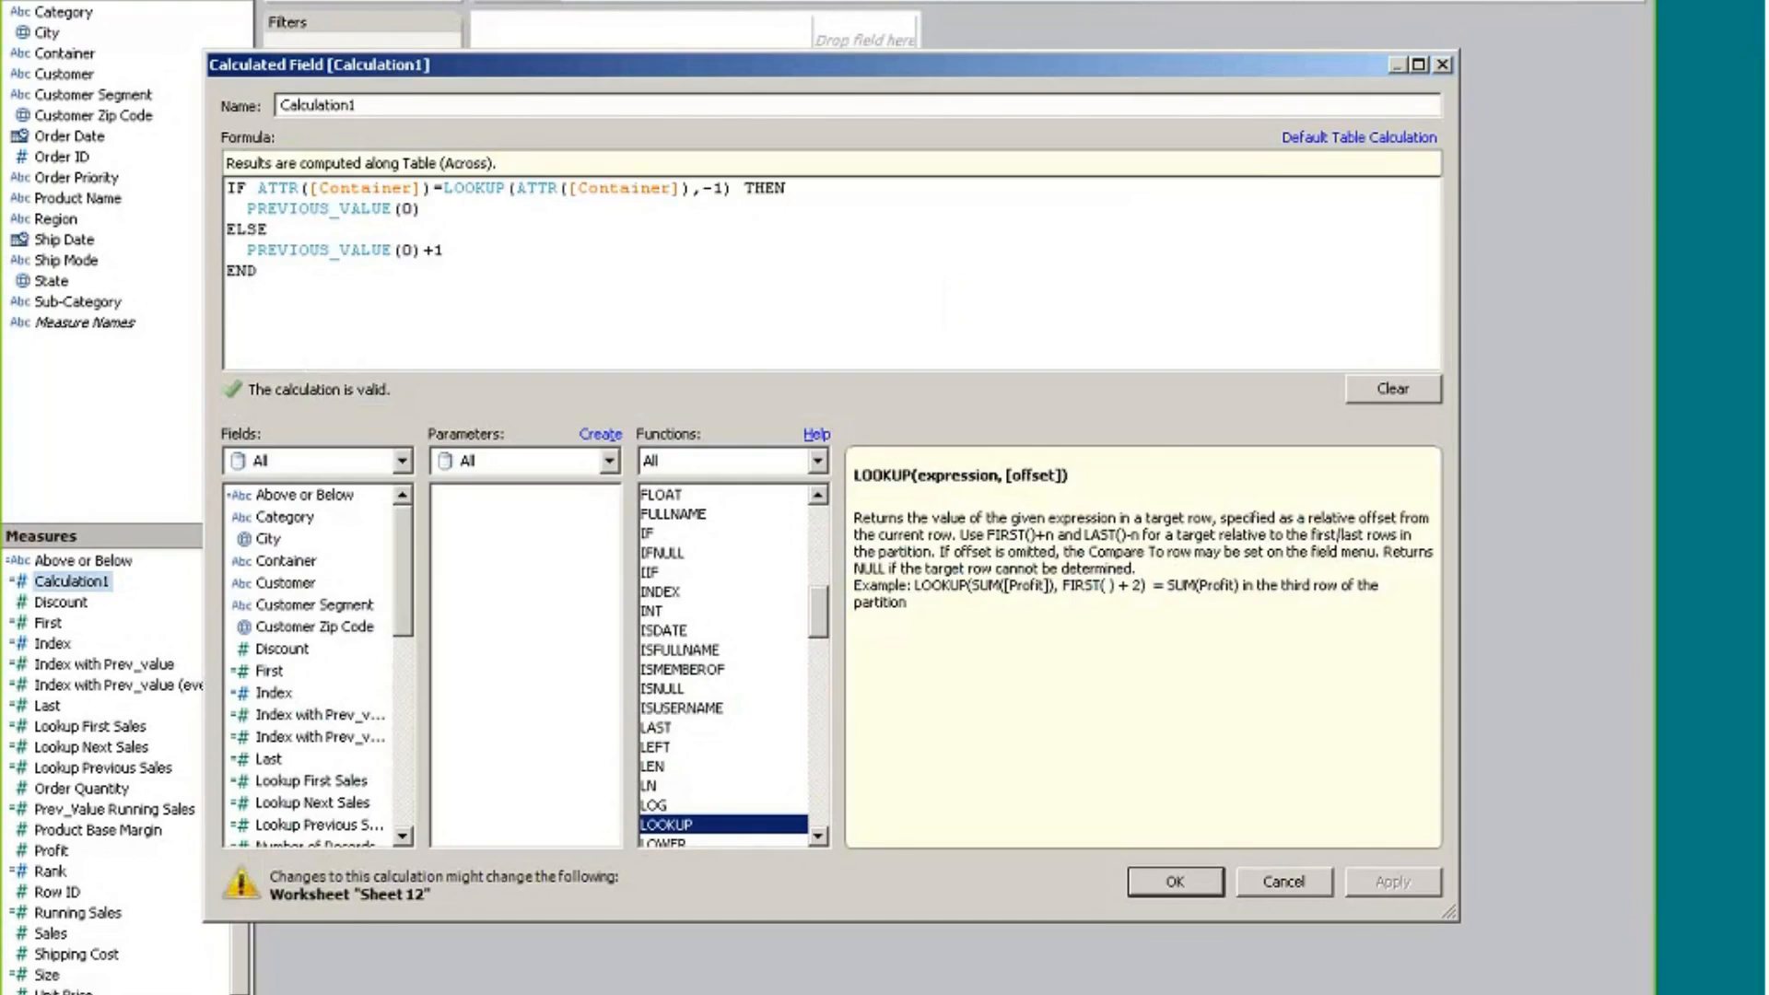
click(1303, 871)
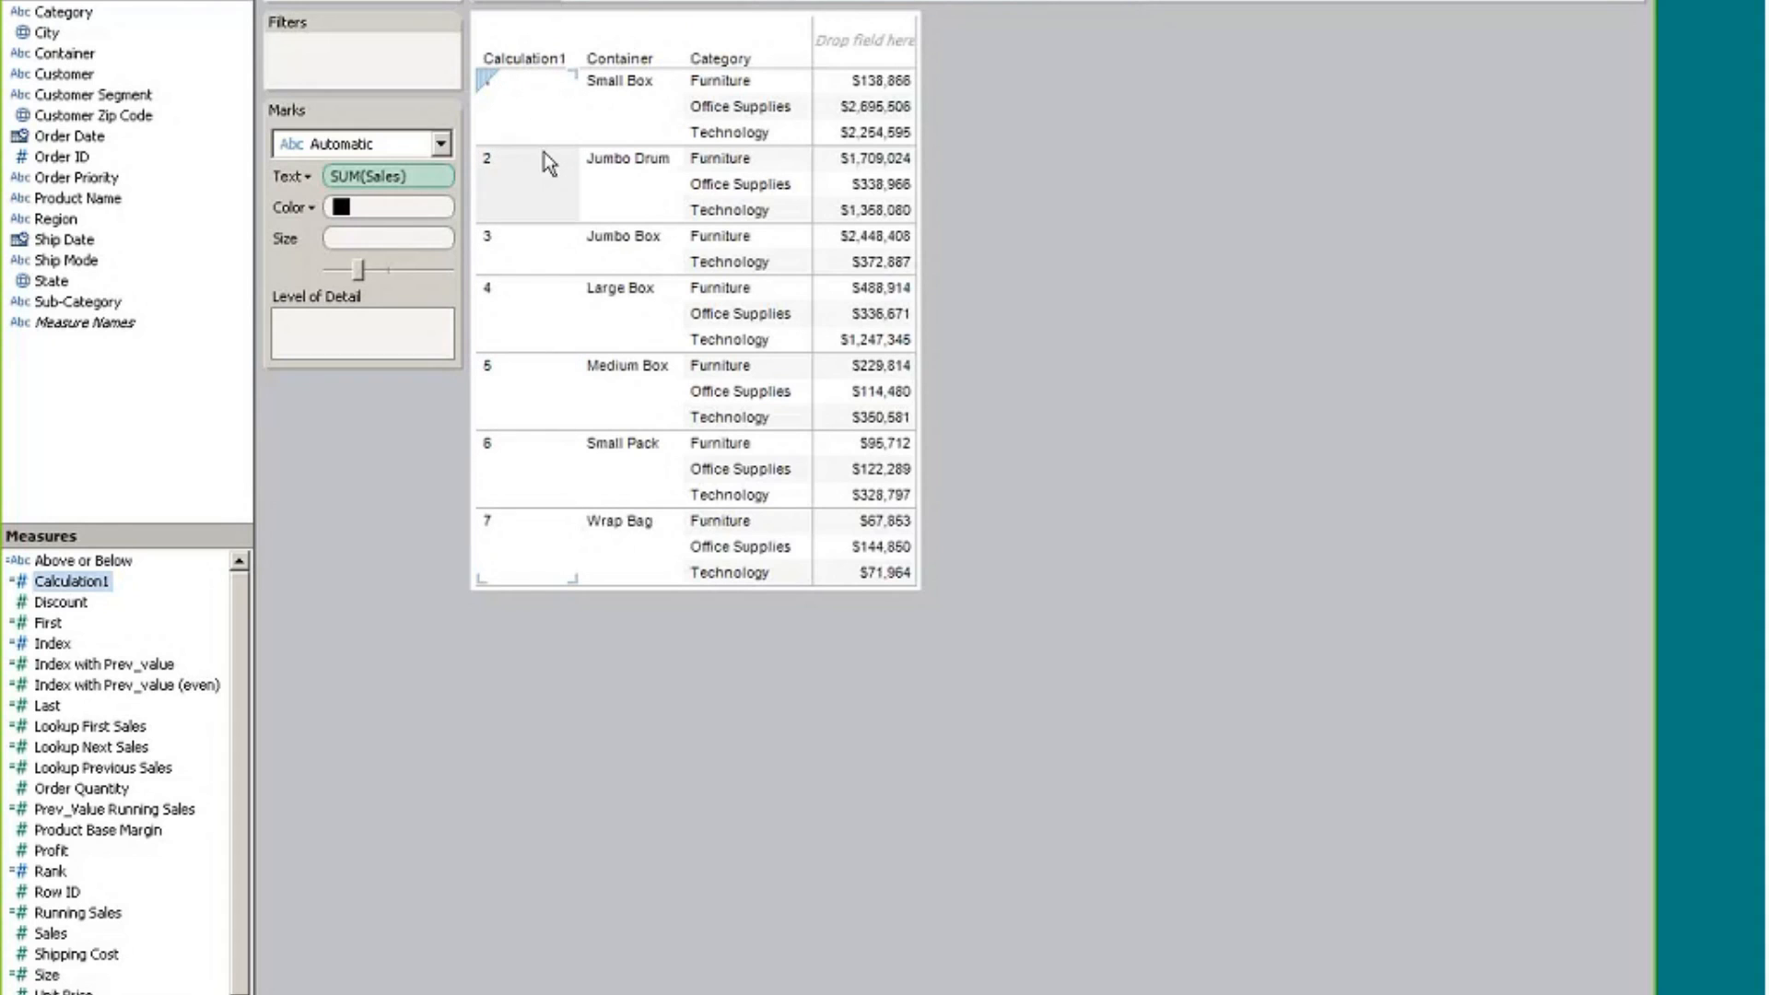
Try the numbered containers as sales bars colored by Category, and undo back to the text table
drag(898, 0, 645, 0)
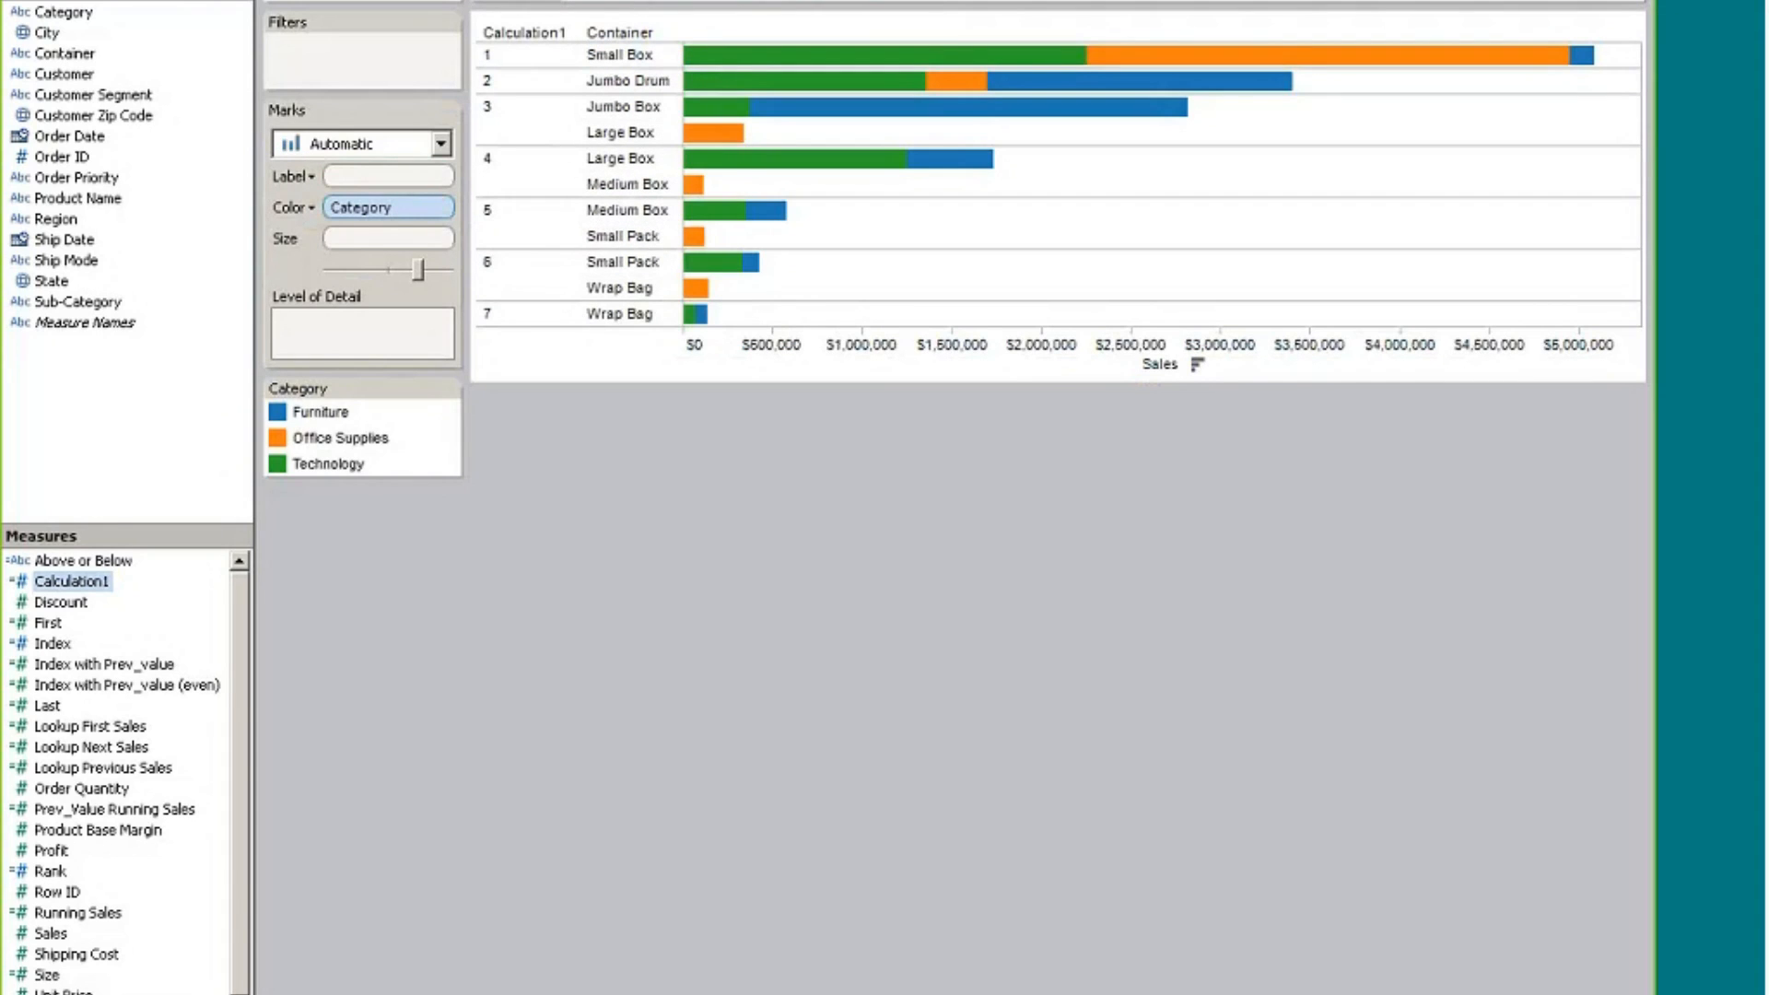
key(ctrl+z)
key(ctrl+z)
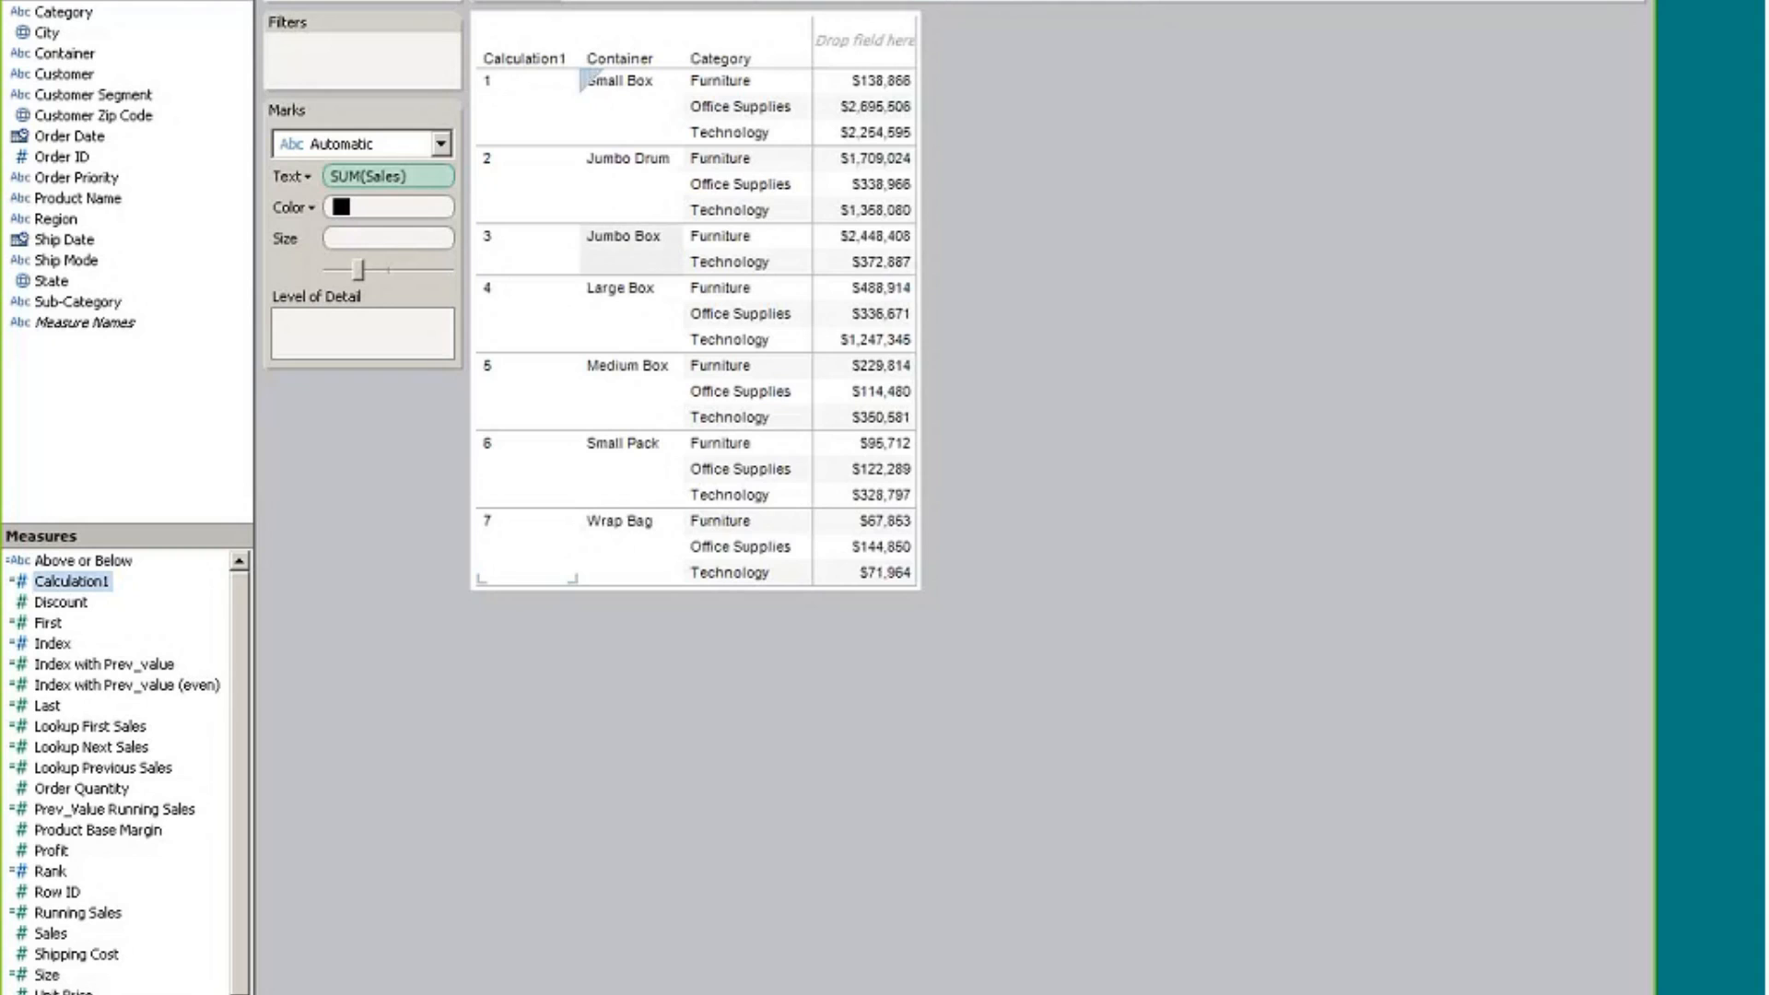
click(1503, 4)
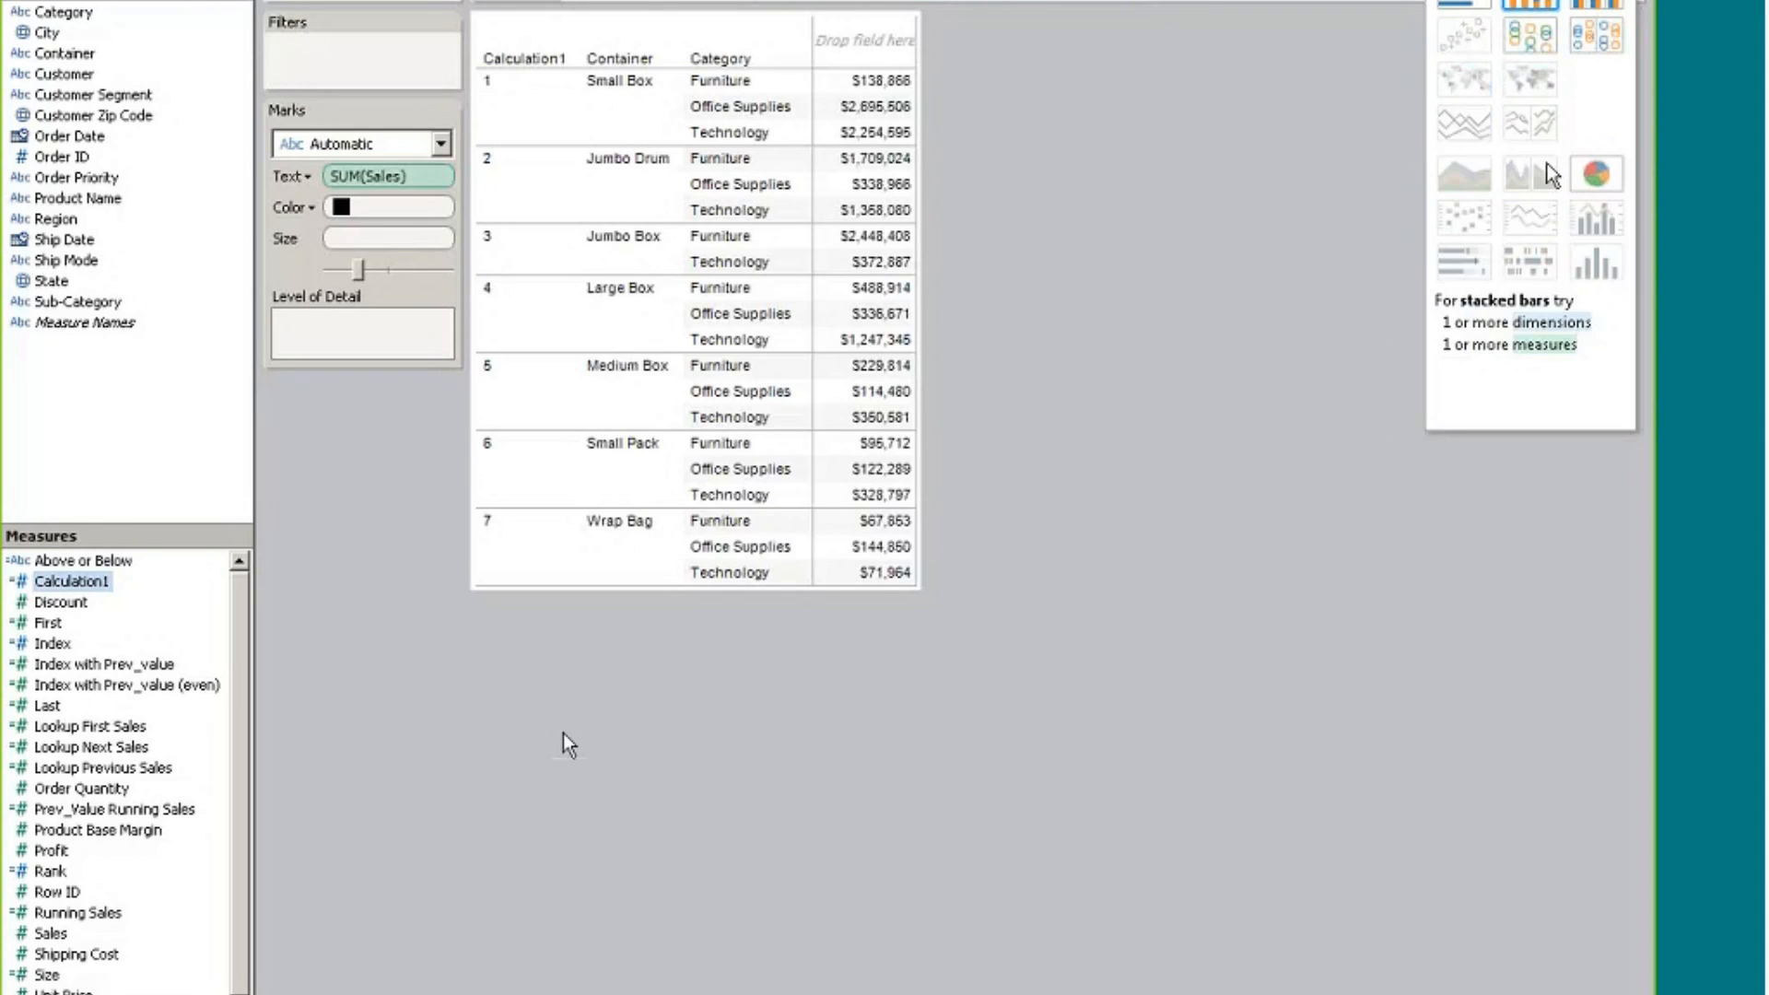
Start a new calculated field with ATTR() and an equals sign on separate lines of the formula
right_click(128, 446)
click(231, 490)
click(417, 199)
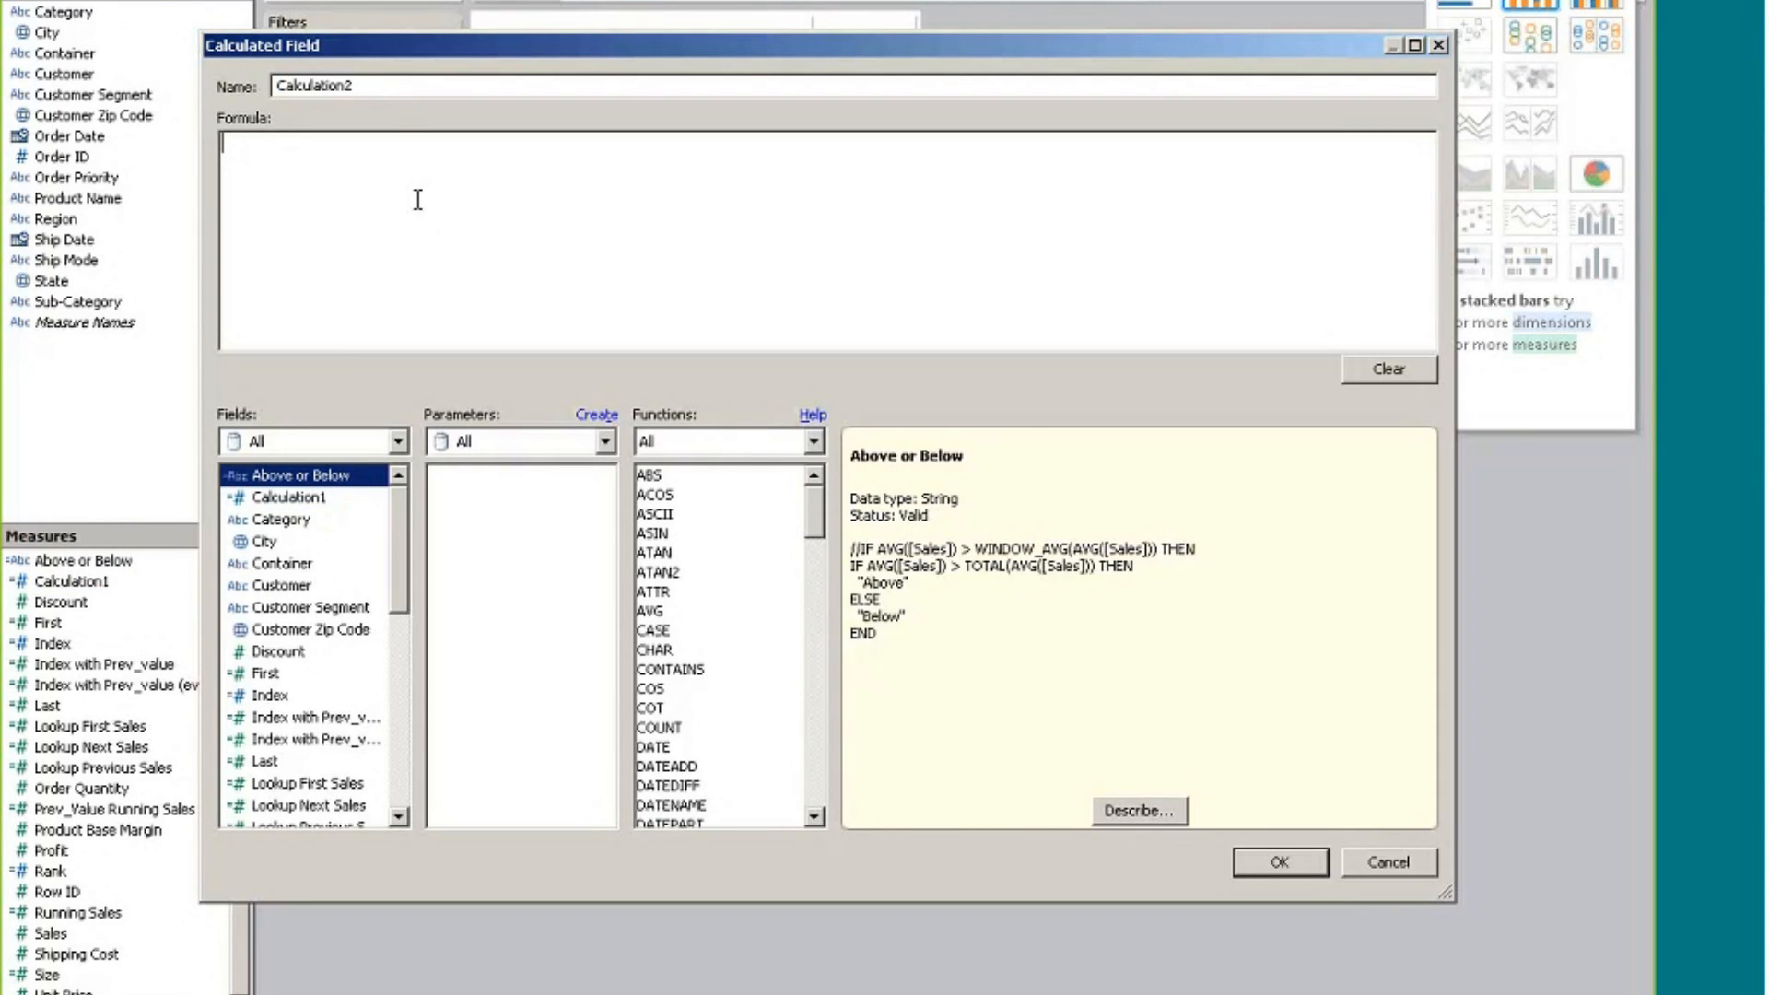
text(ATTR())
key(Return)
key(Return)
text(=)
key(Return)
key(Return)
Write out the logic of ATTR in the formula as IF MIN()=MAX() THEN [] ELSE * END over separate lines
text(IF MIN()=)
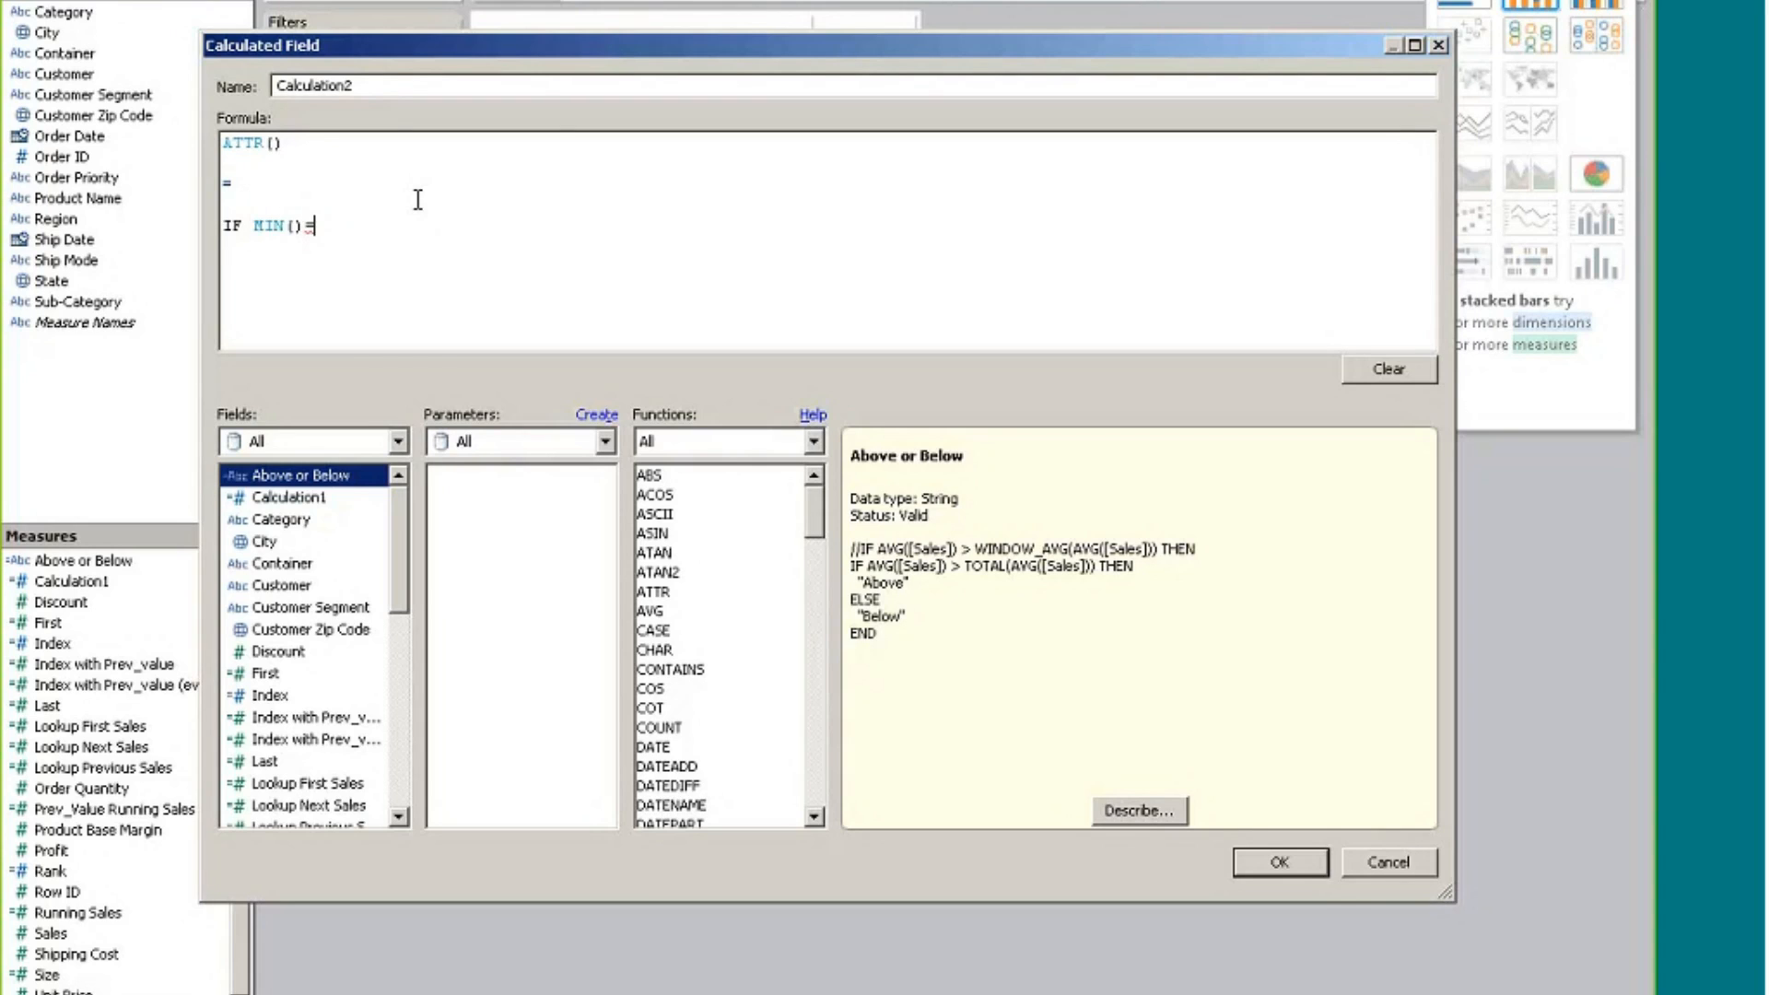
text(MAX() THE)
text(N)
key(Return)
text([])
key(Return)
text(ELSE)
key(Return)
text(*)
key(Return)
text(END)
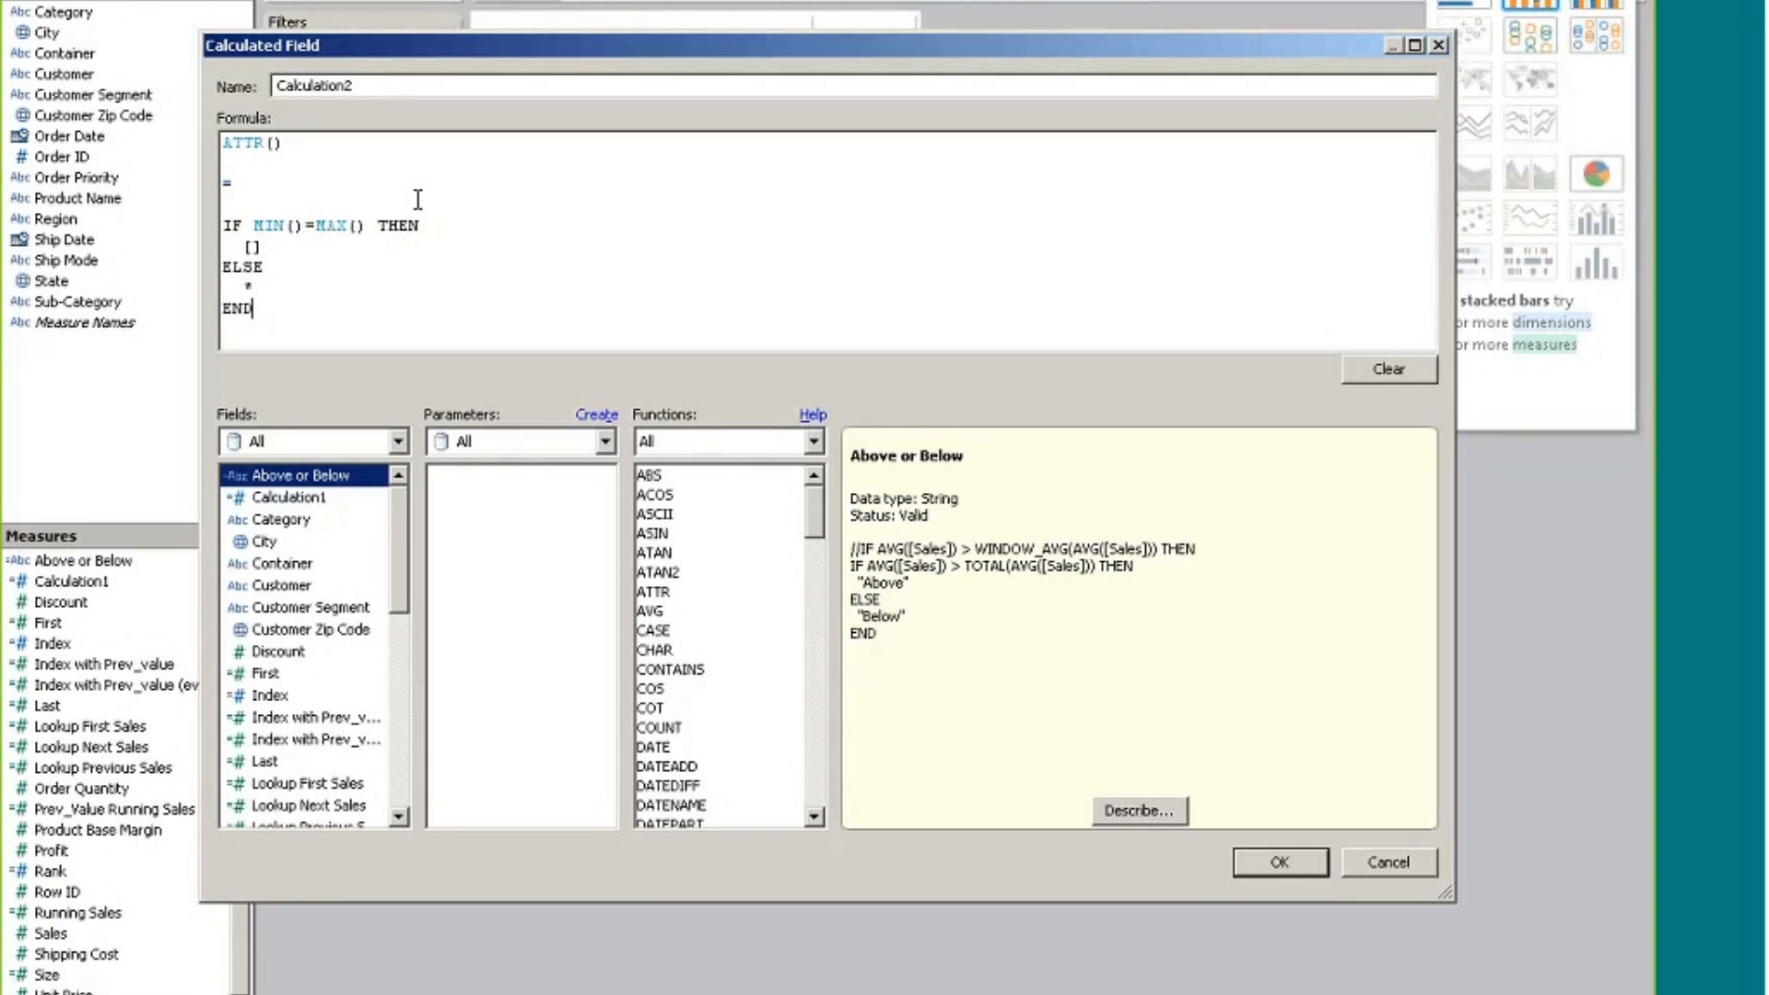
Examine the MIN()=MAX() test, the field result and the asterisk result against ATTR(), and discard the new calculated field
click(293, 225)
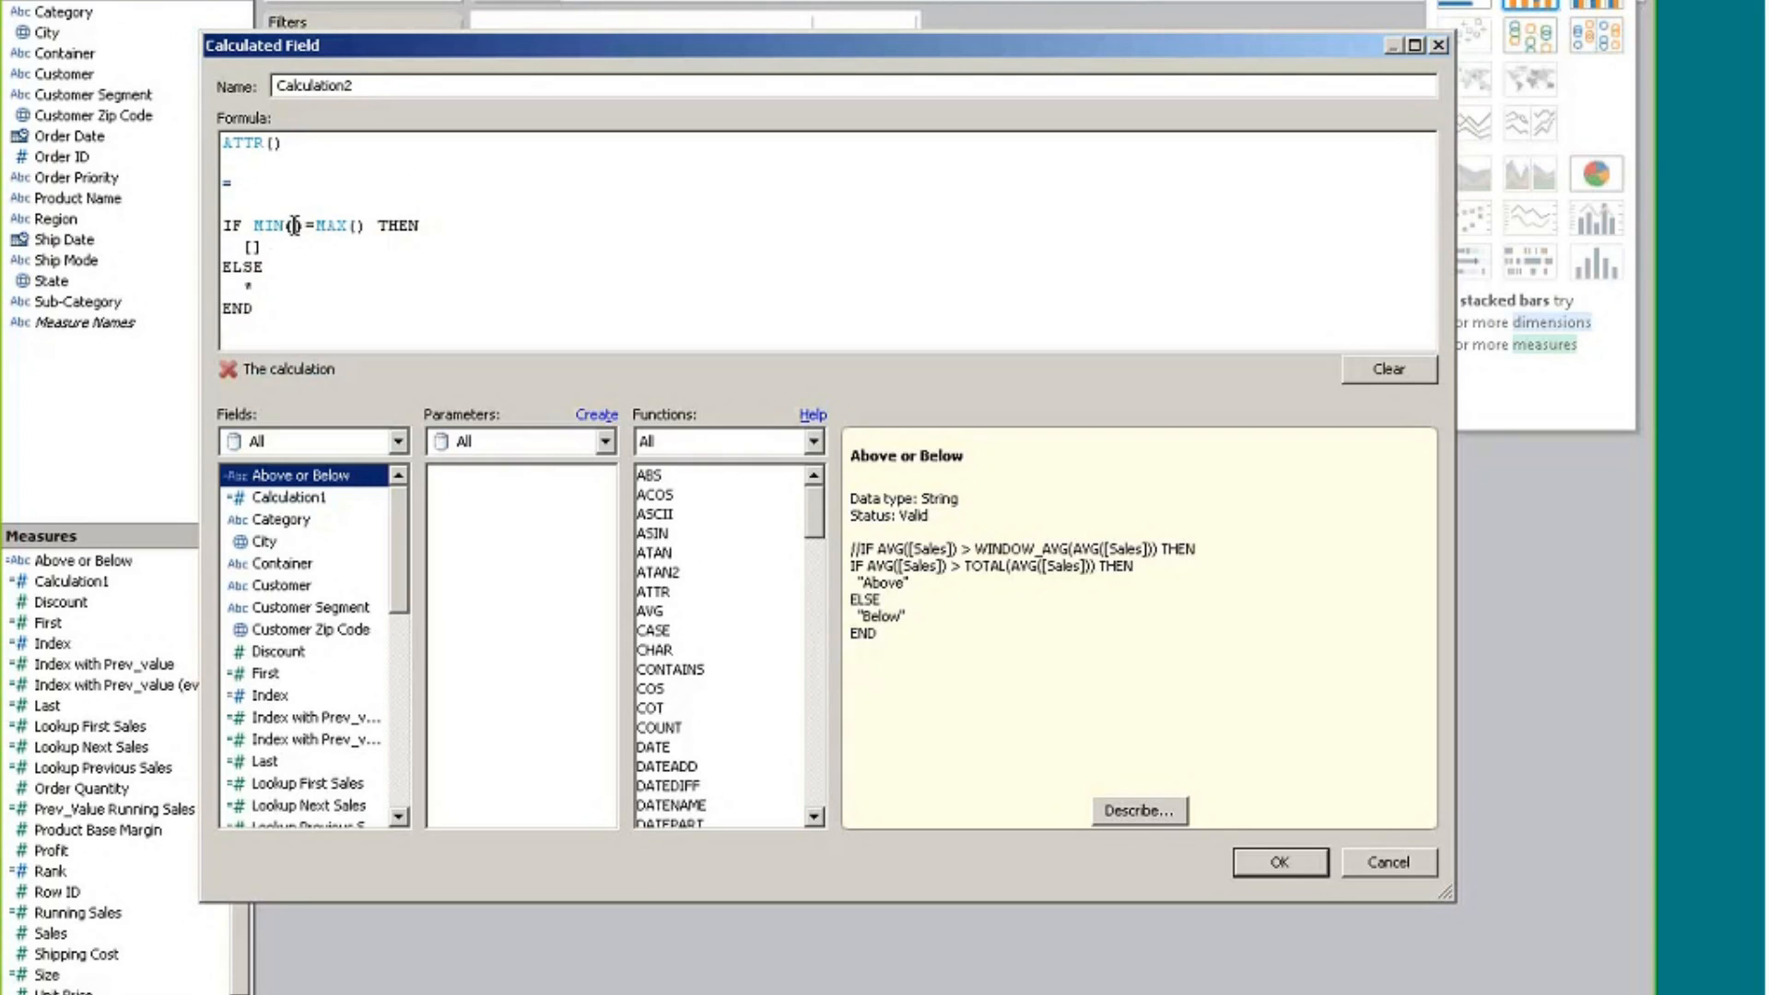
drag(284, 143, 186, 137)
drag(367, 227, 253, 230)
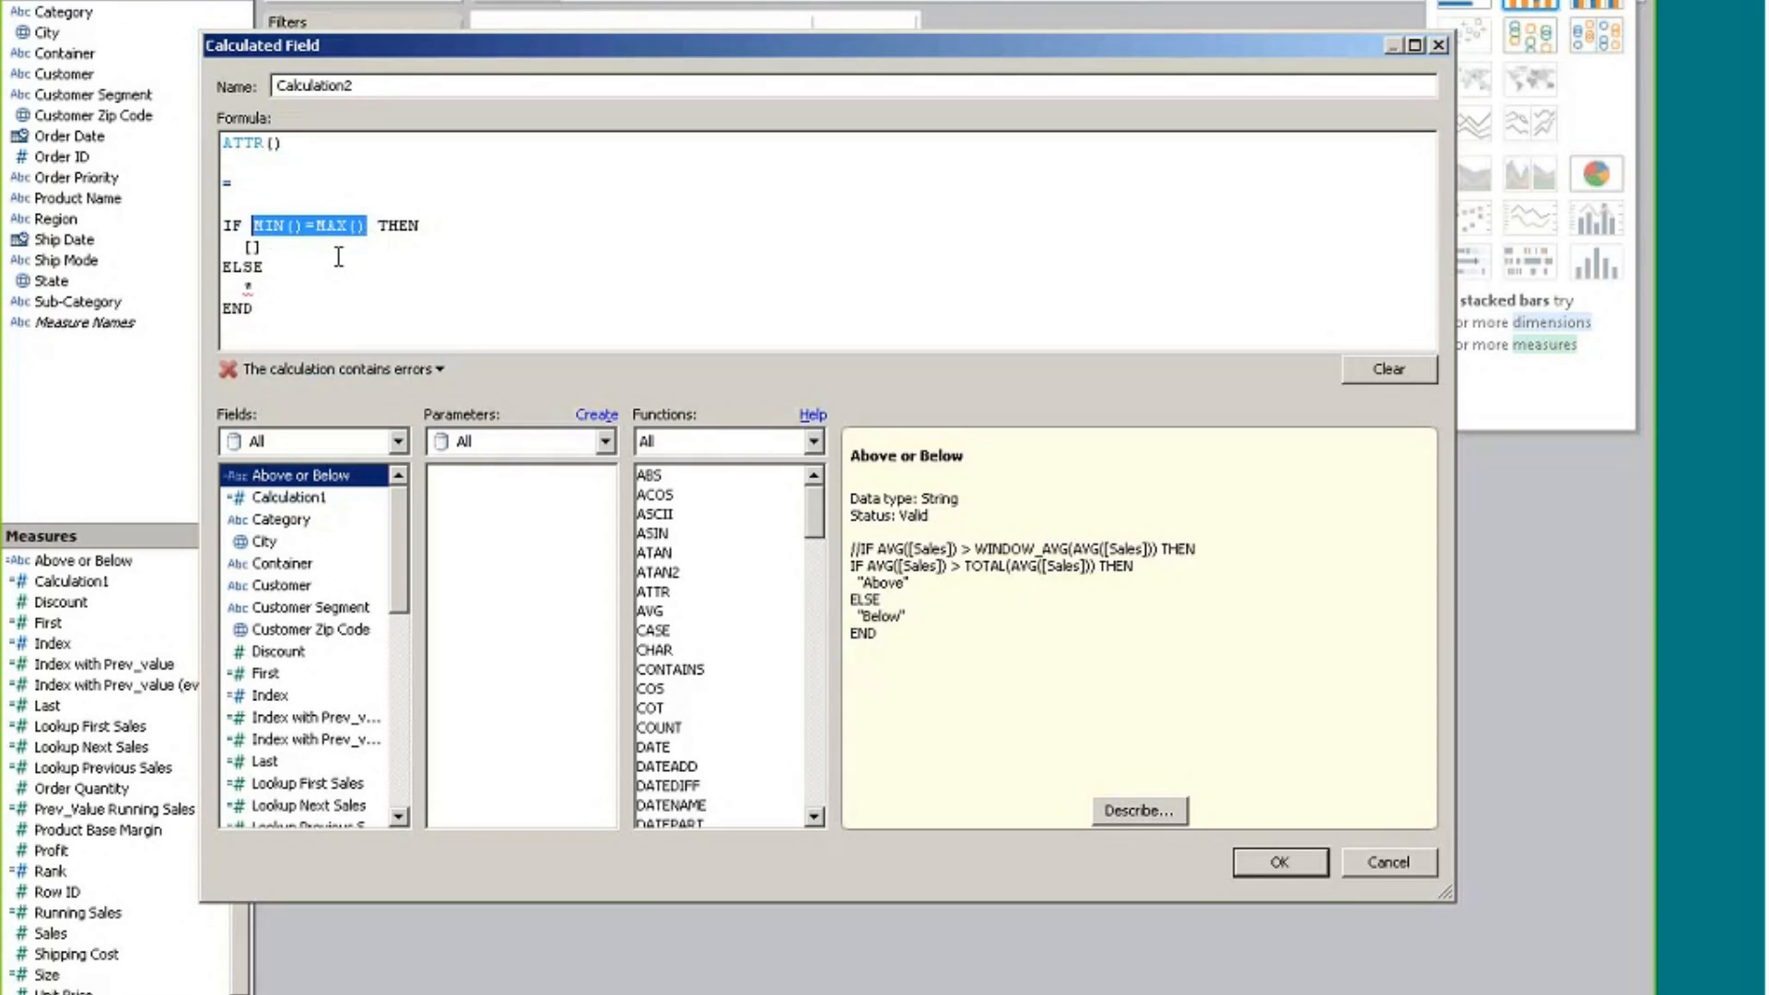
click(323, 223)
double_click(266, 249)
click(273, 286)
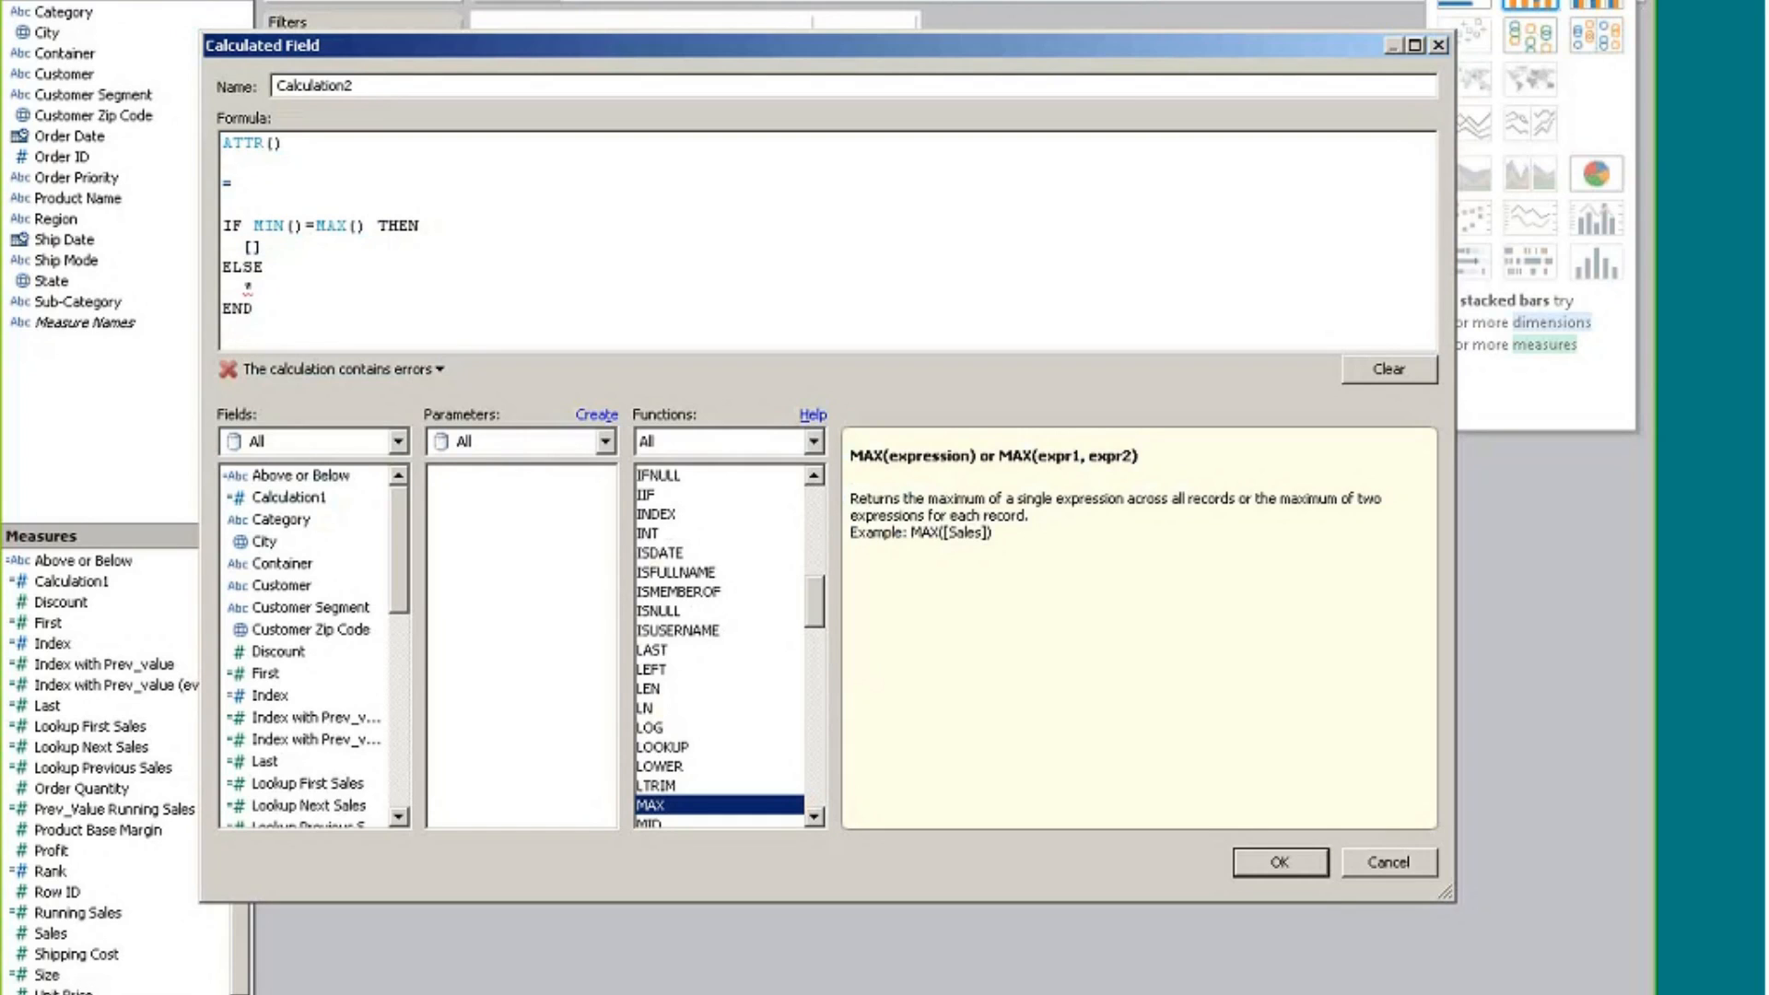
drag(286, 143, 188, 140)
drag(304, 225, 252, 223)
click(1396, 867)
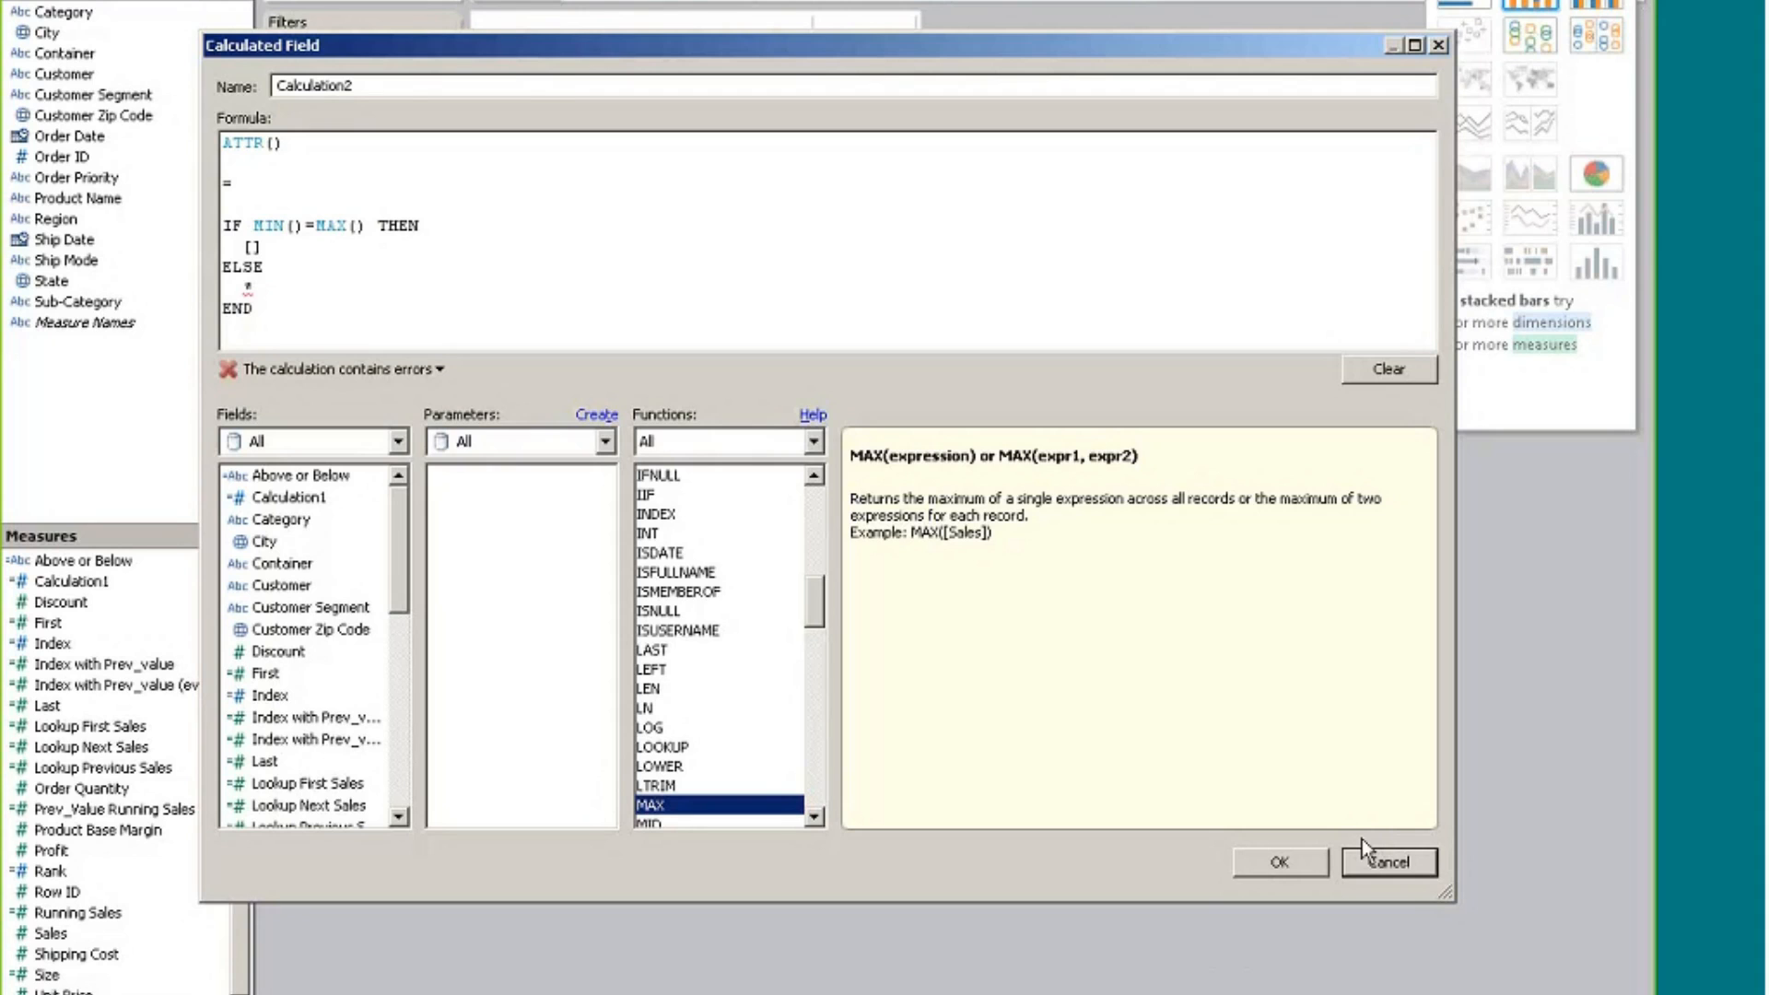
click(1400, 864)
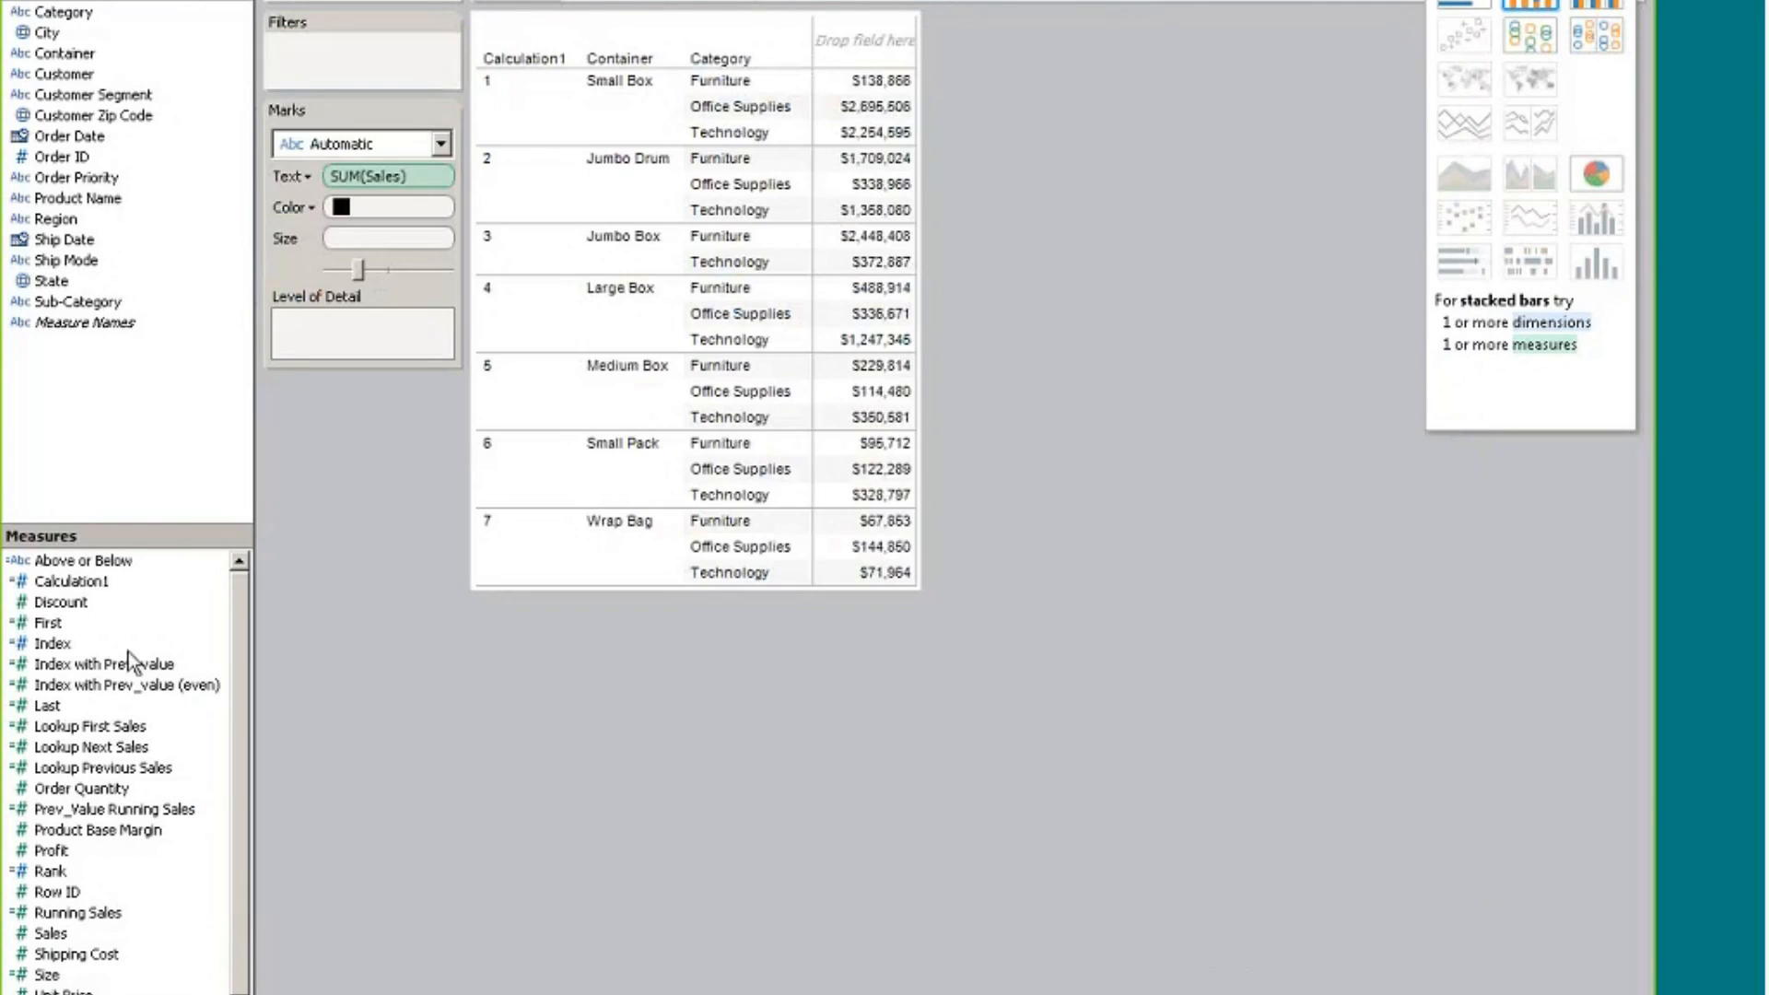
Hide the chart suggestions and move Category from the rows to Color
click(51, 625)
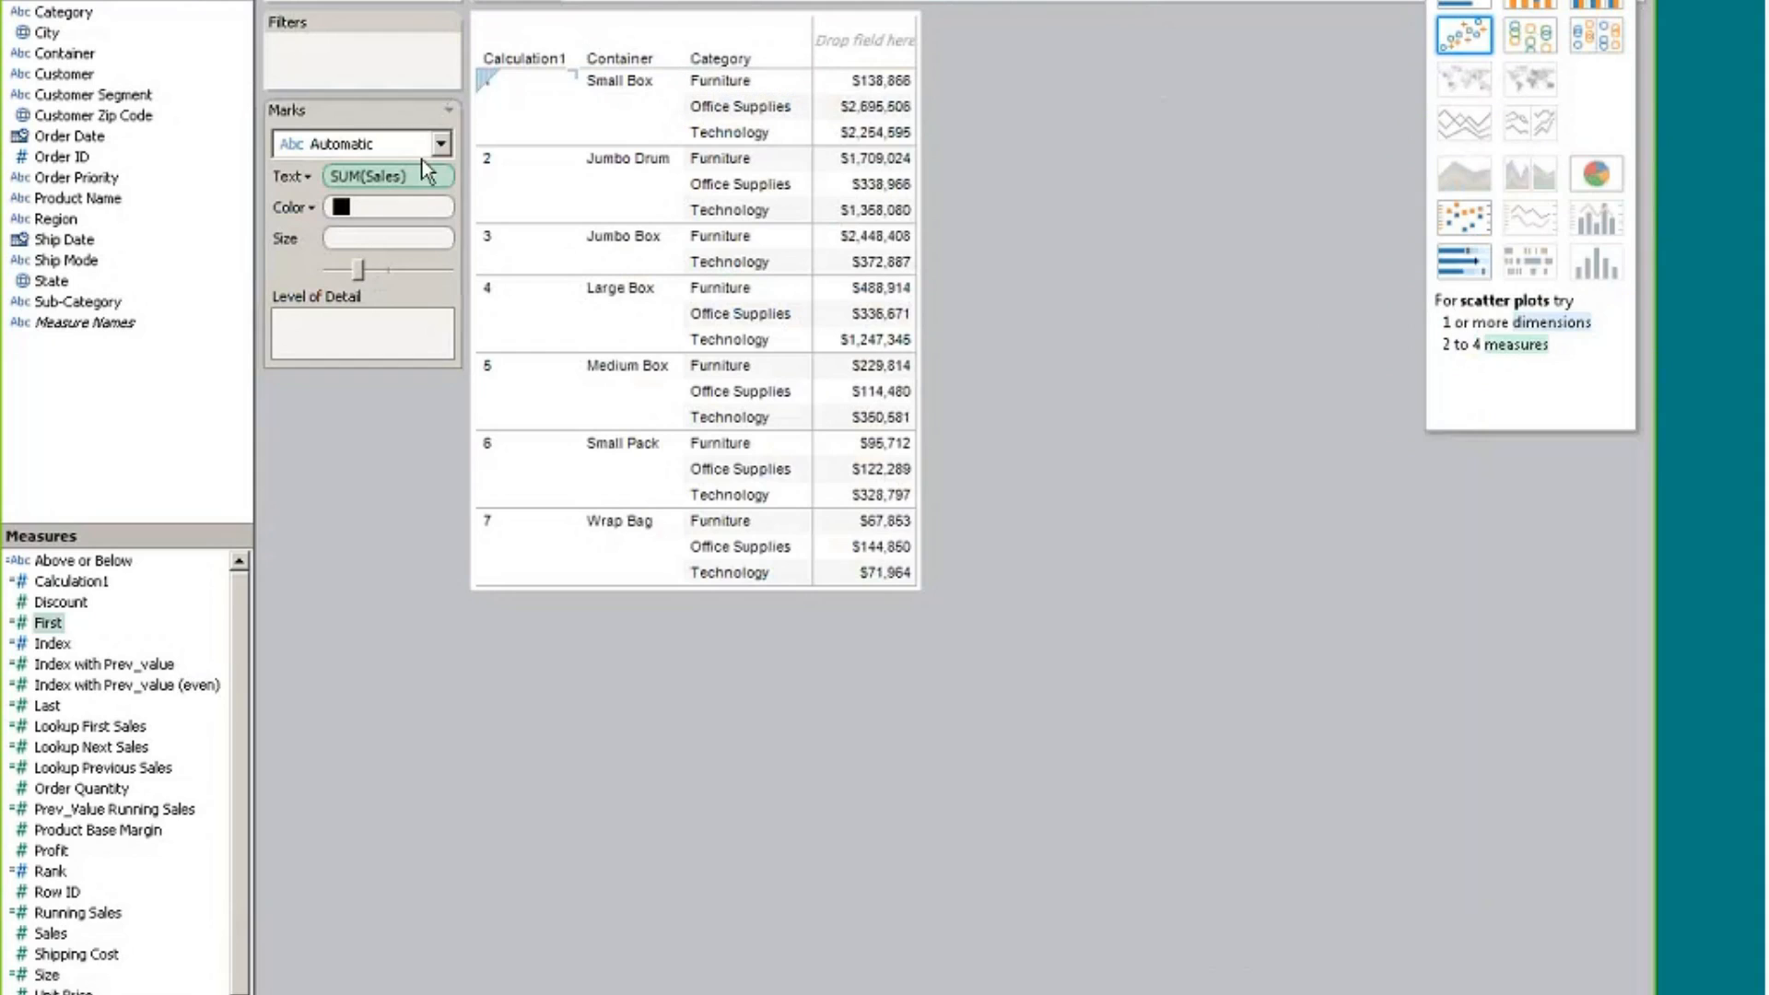
click(1548, 2)
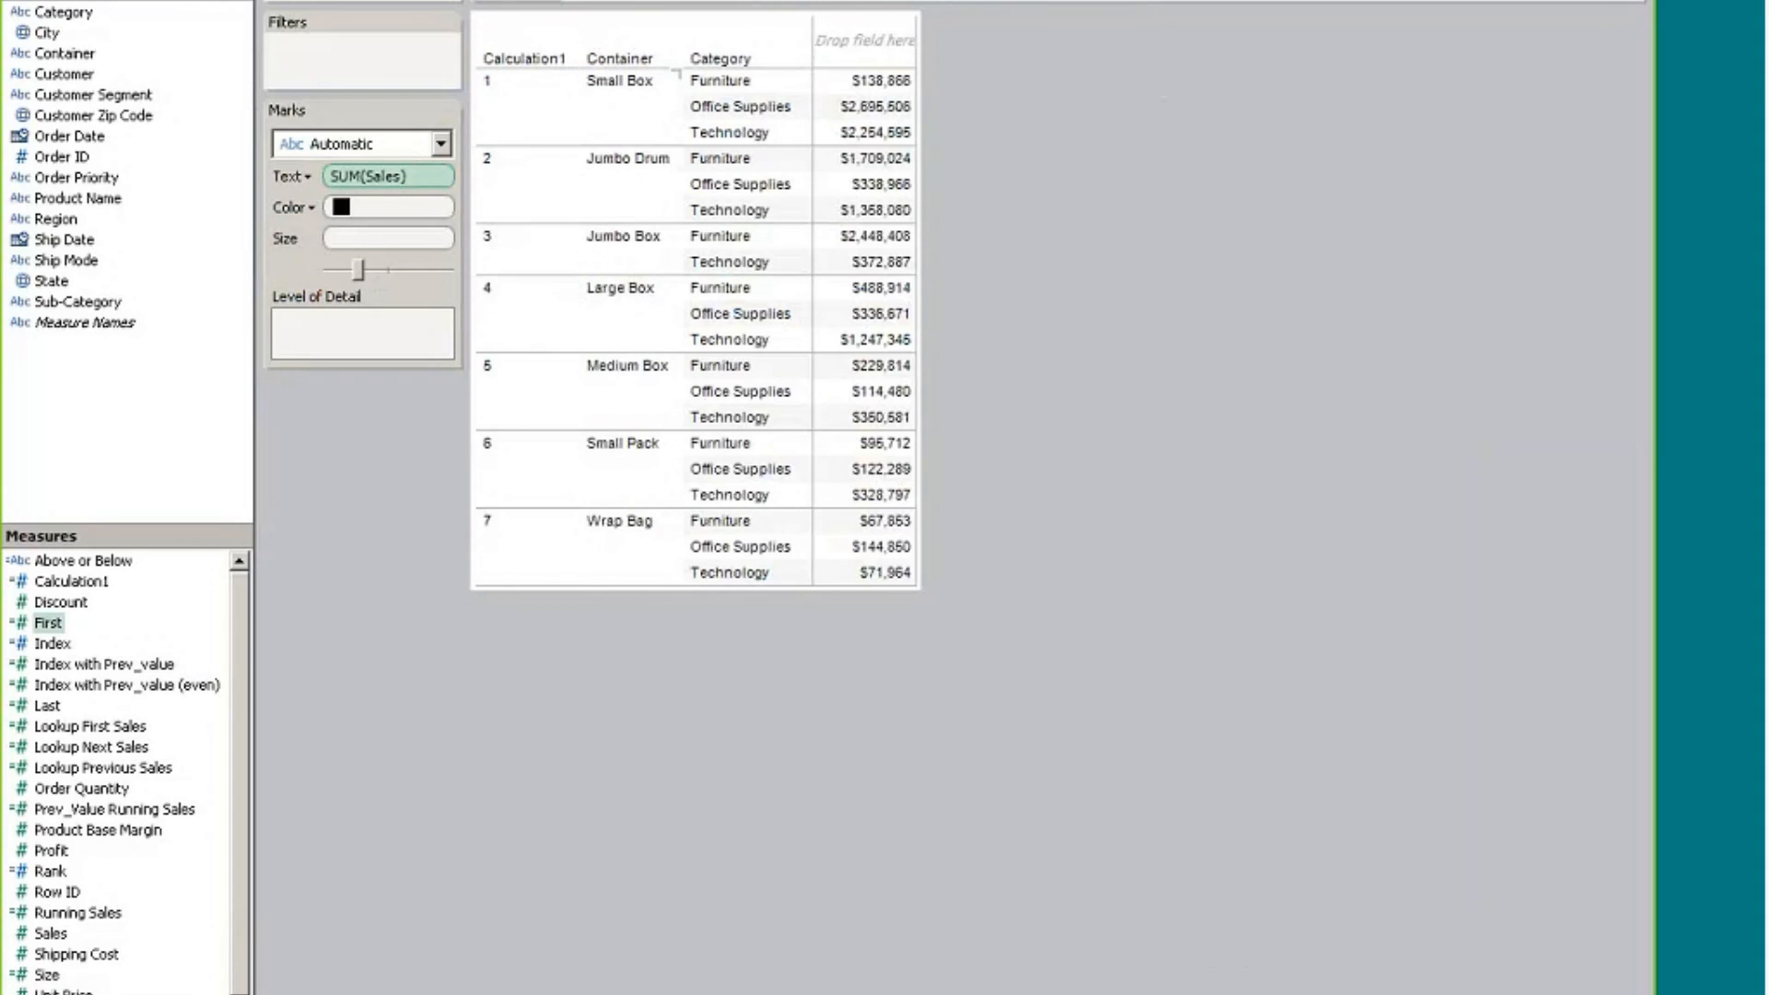
drag(1016, 2, 401, 205)
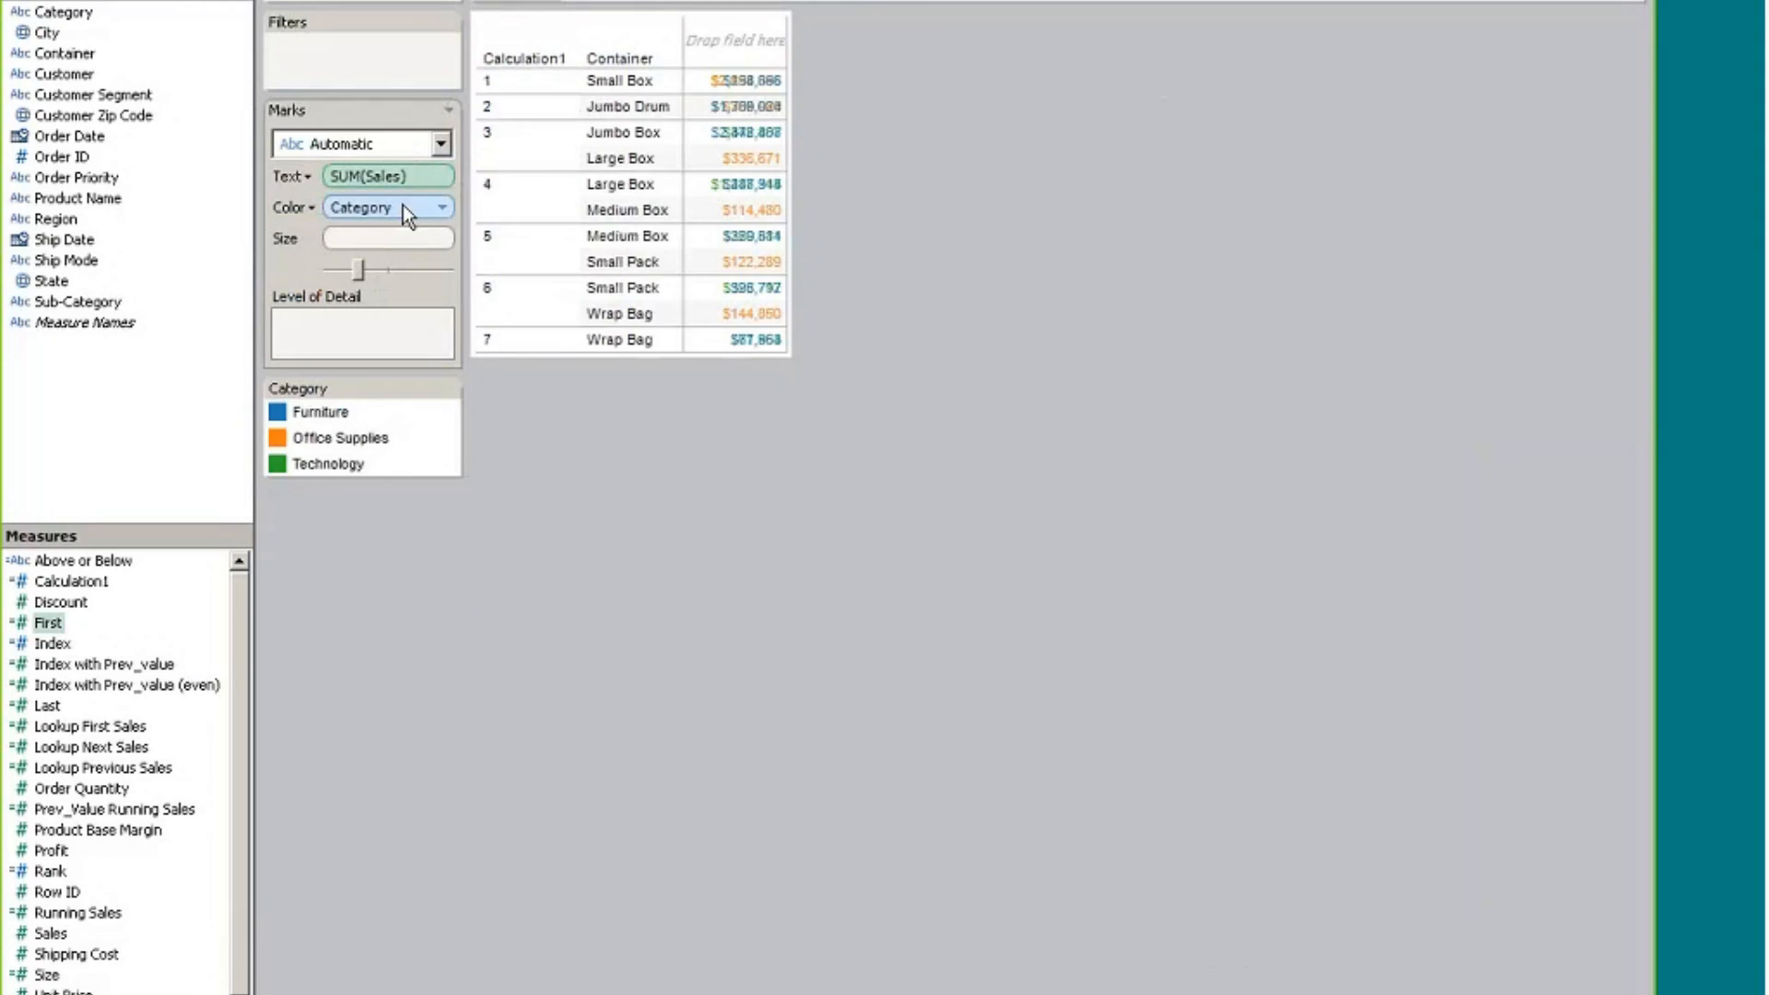
Inspect the Jumbo Box row and both Large Box rows, and return Category from Color to the rows
click(635, 133)
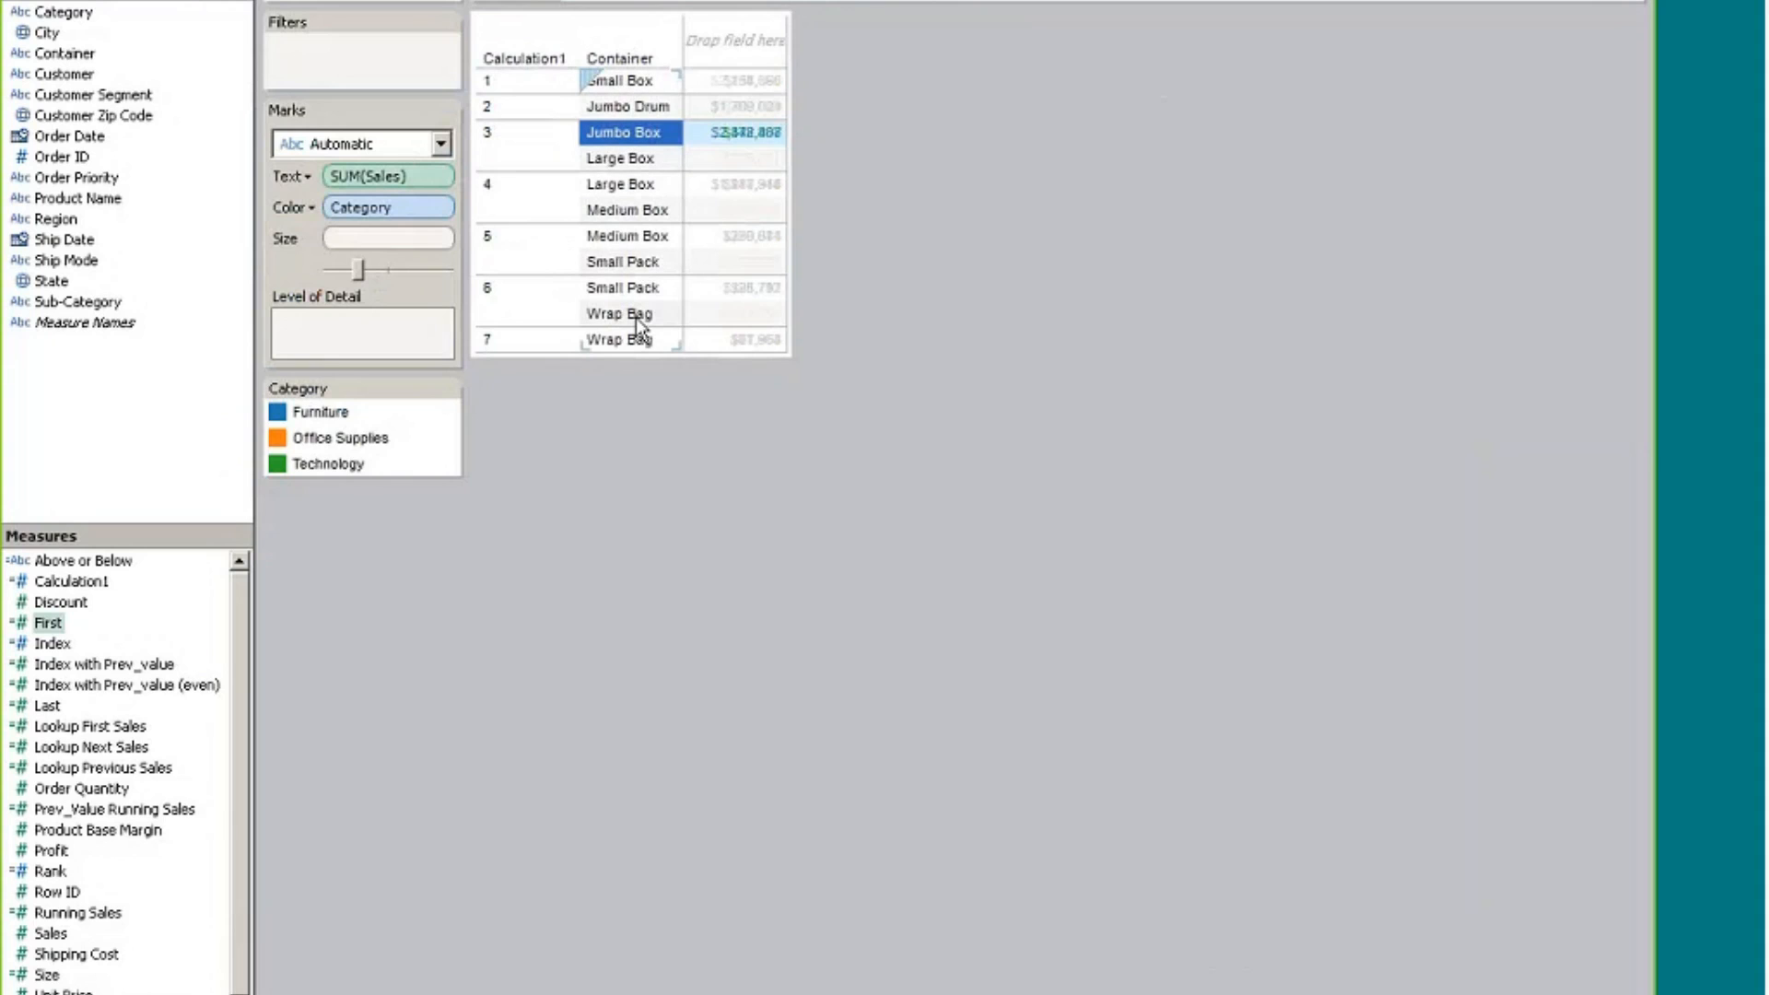
click(636, 161)
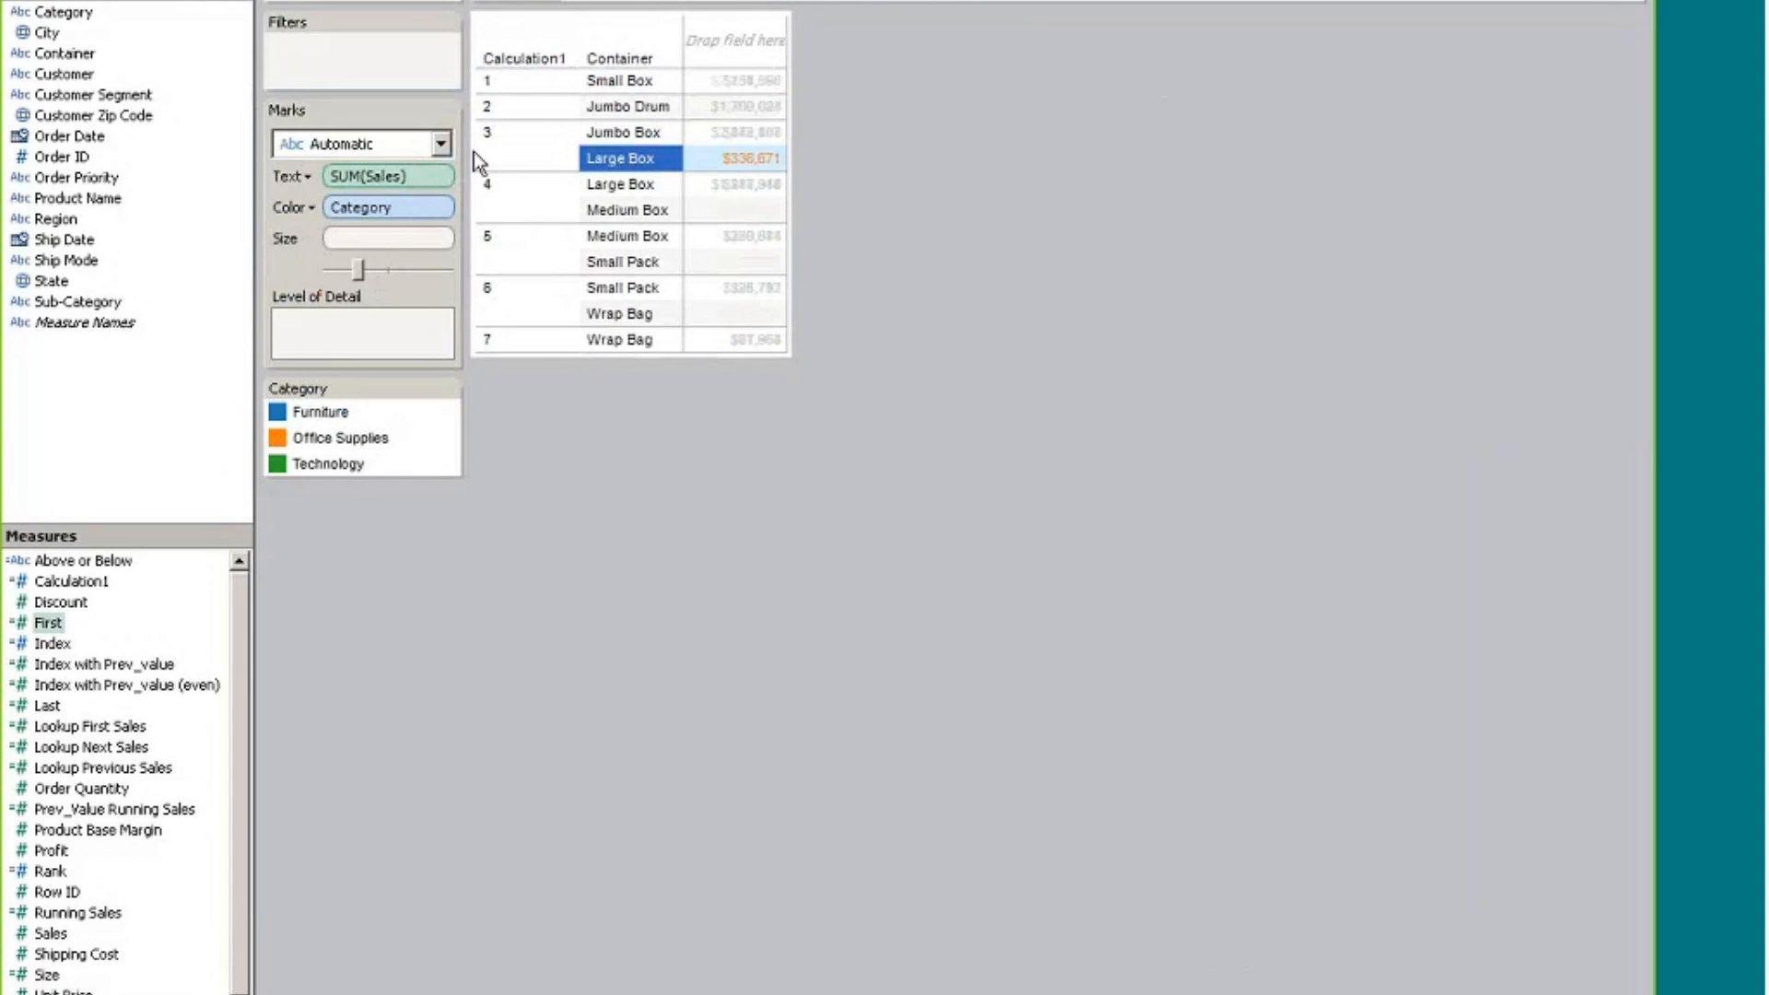
click(620, 184)
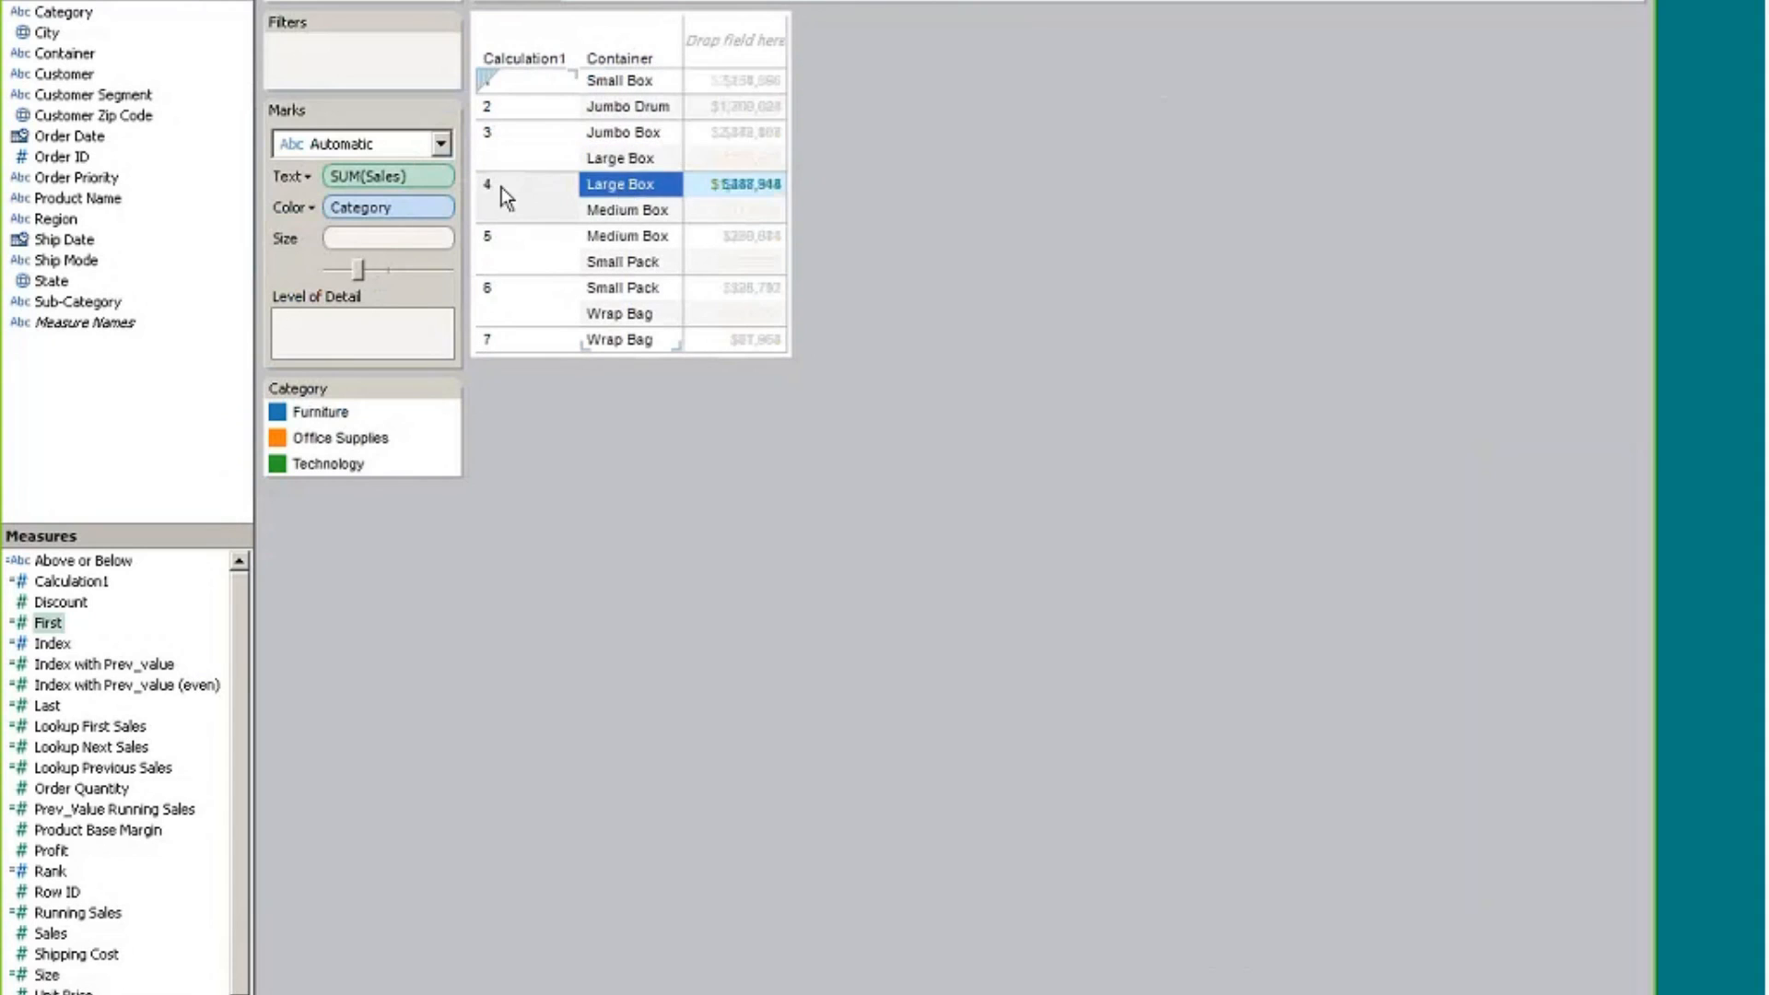
click(613, 158)
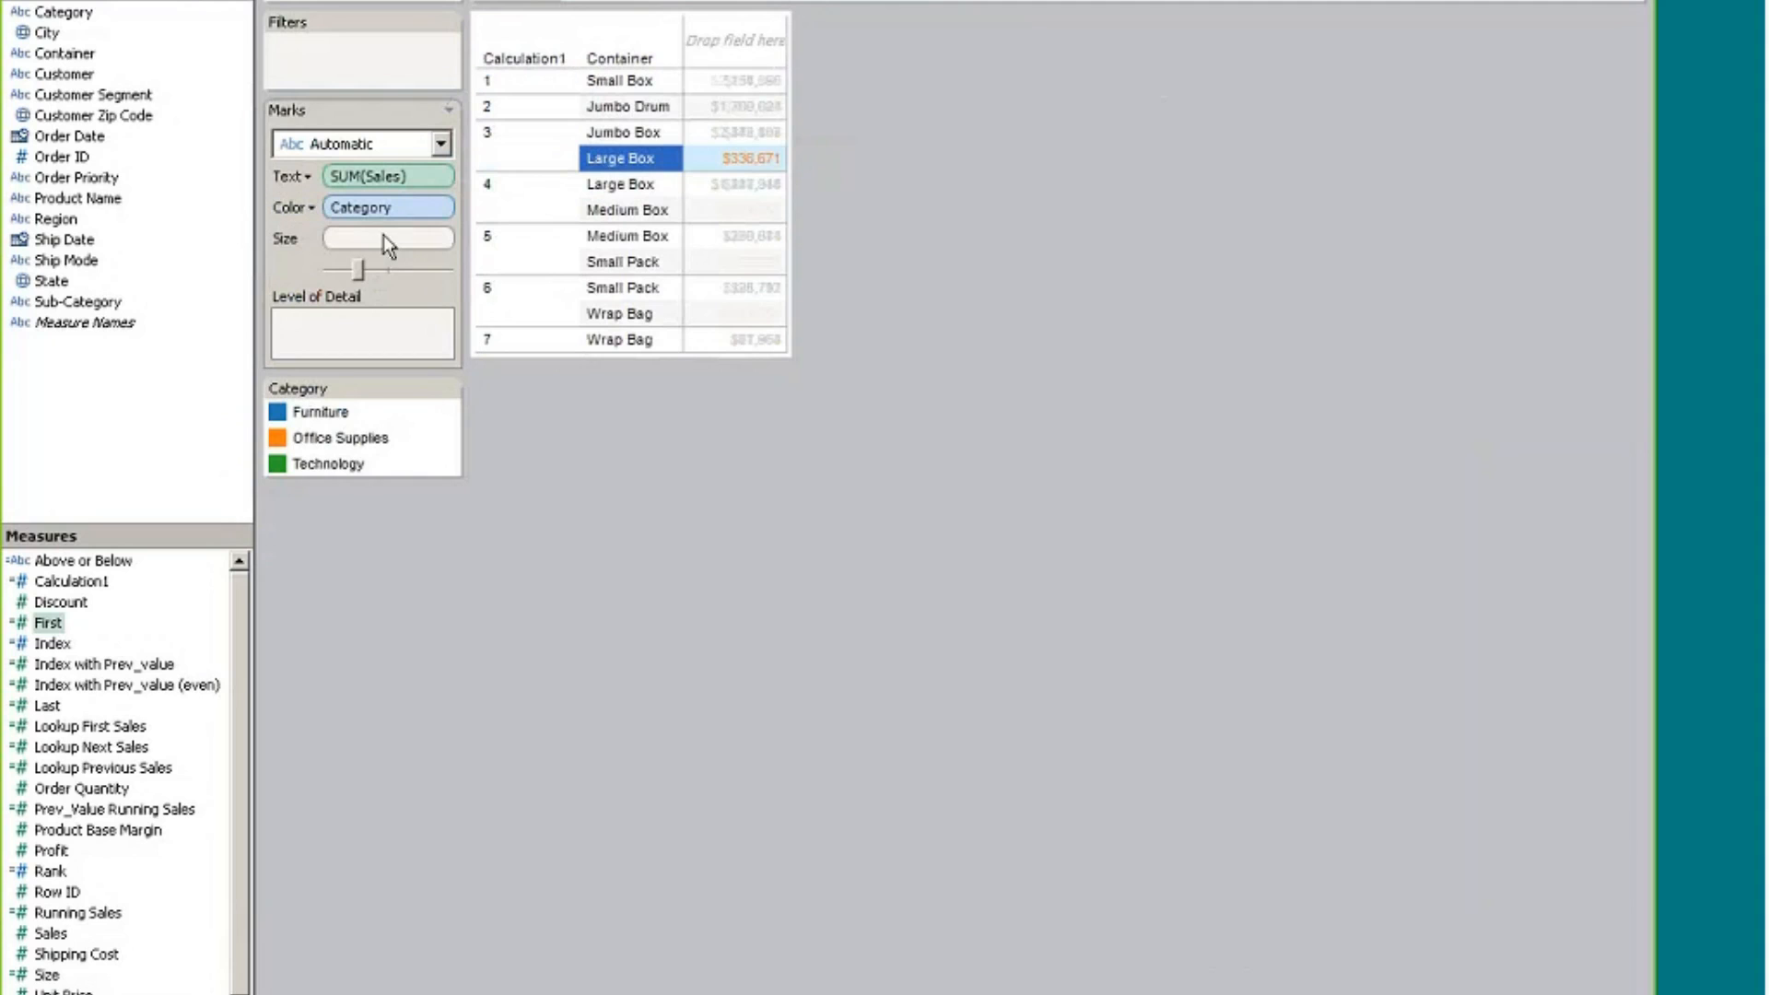
drag(409, 206, 862, 1)
Examine the compute-using options of the Calculation1 field in the rows, keeping Table (Down)
click(686, 1)
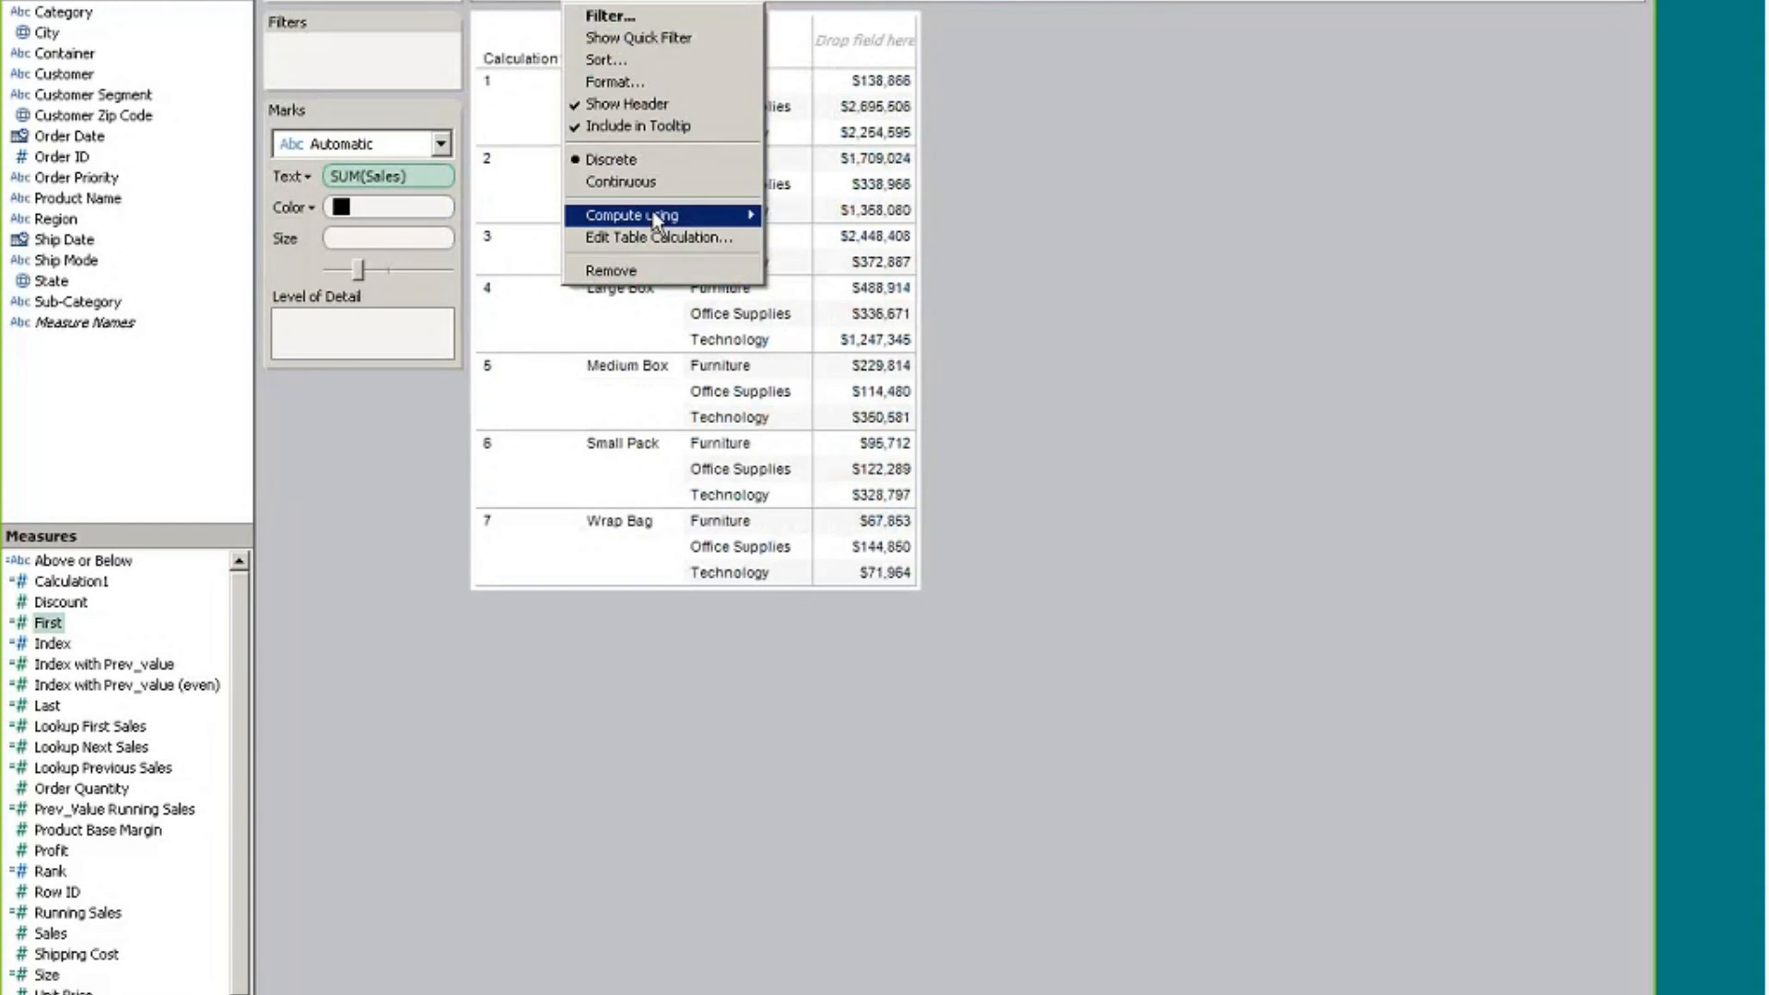
mouse_move(656, 219)
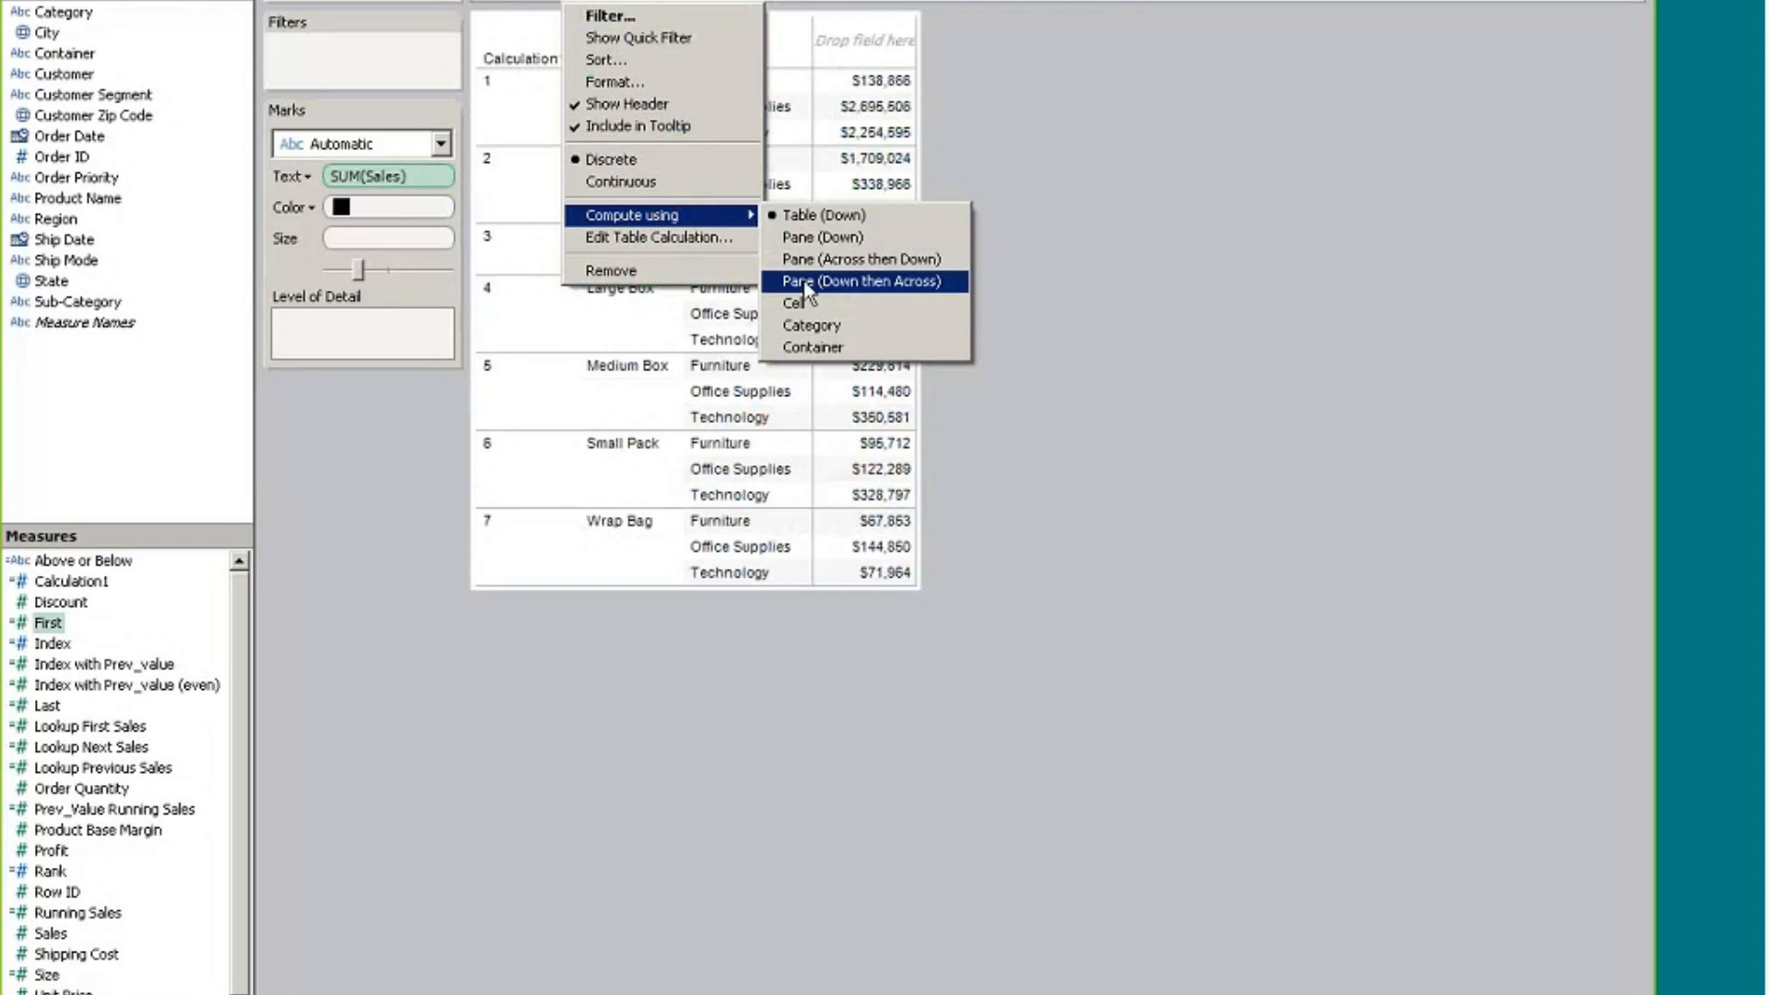
click(838, 238)
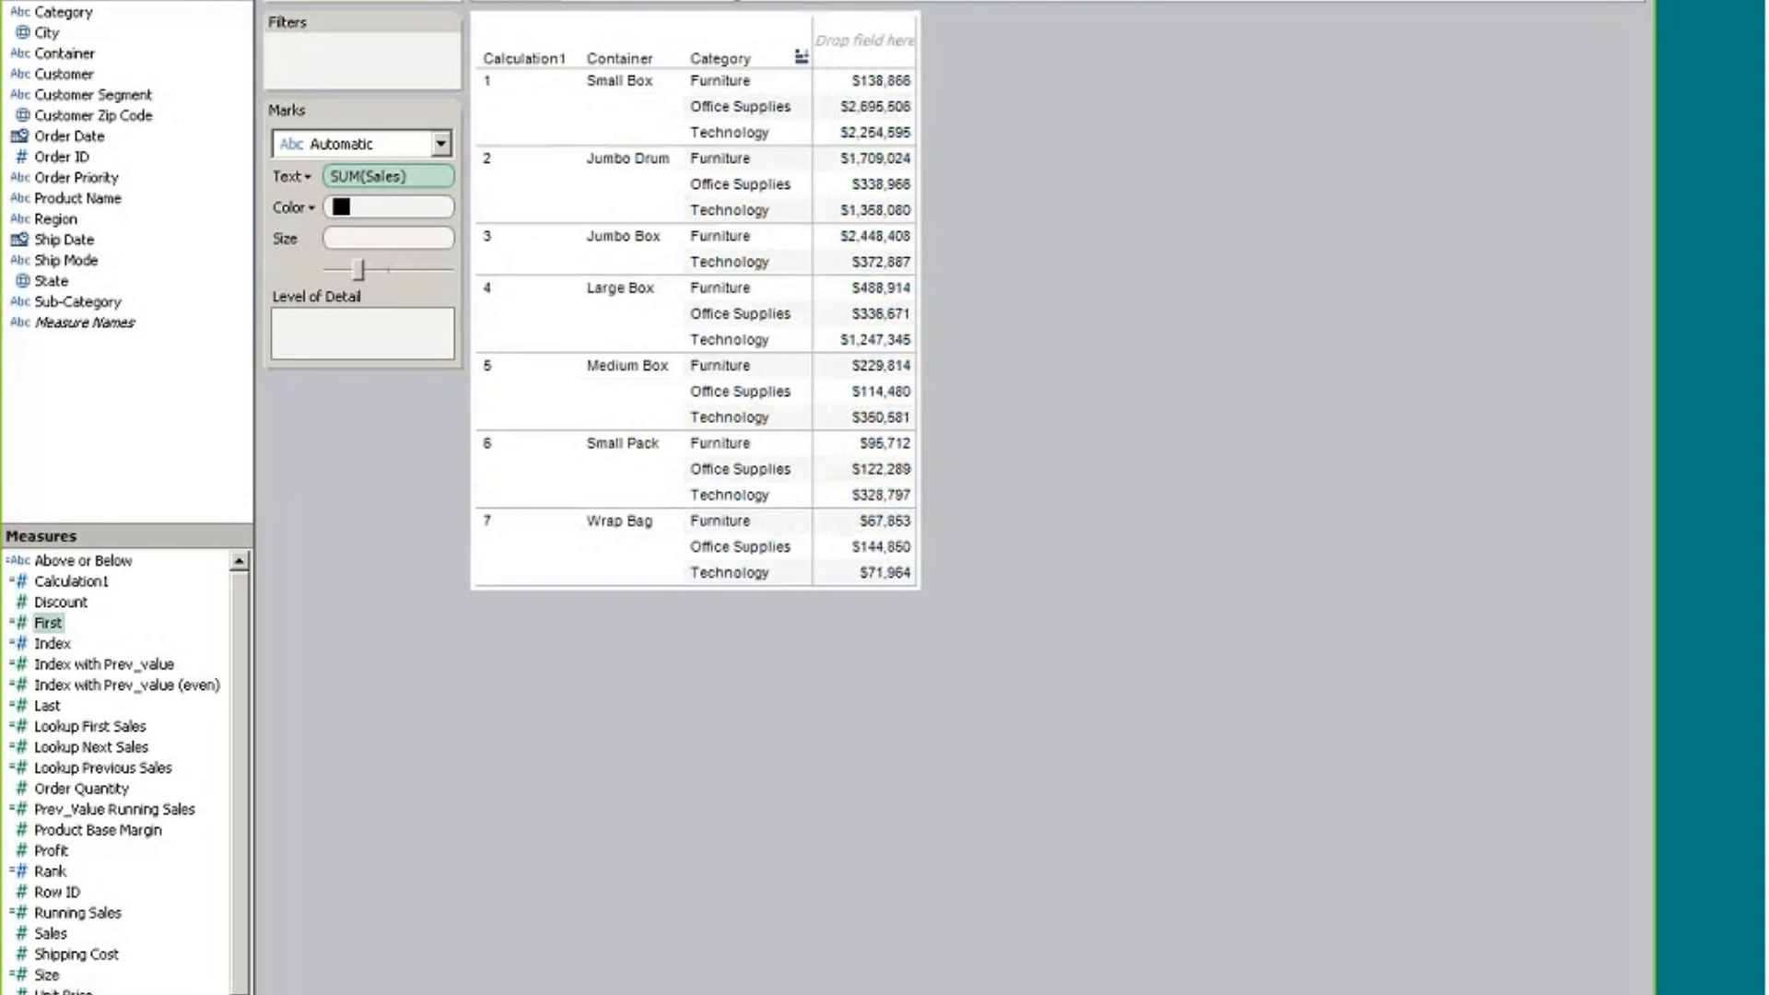
click(751, 4)
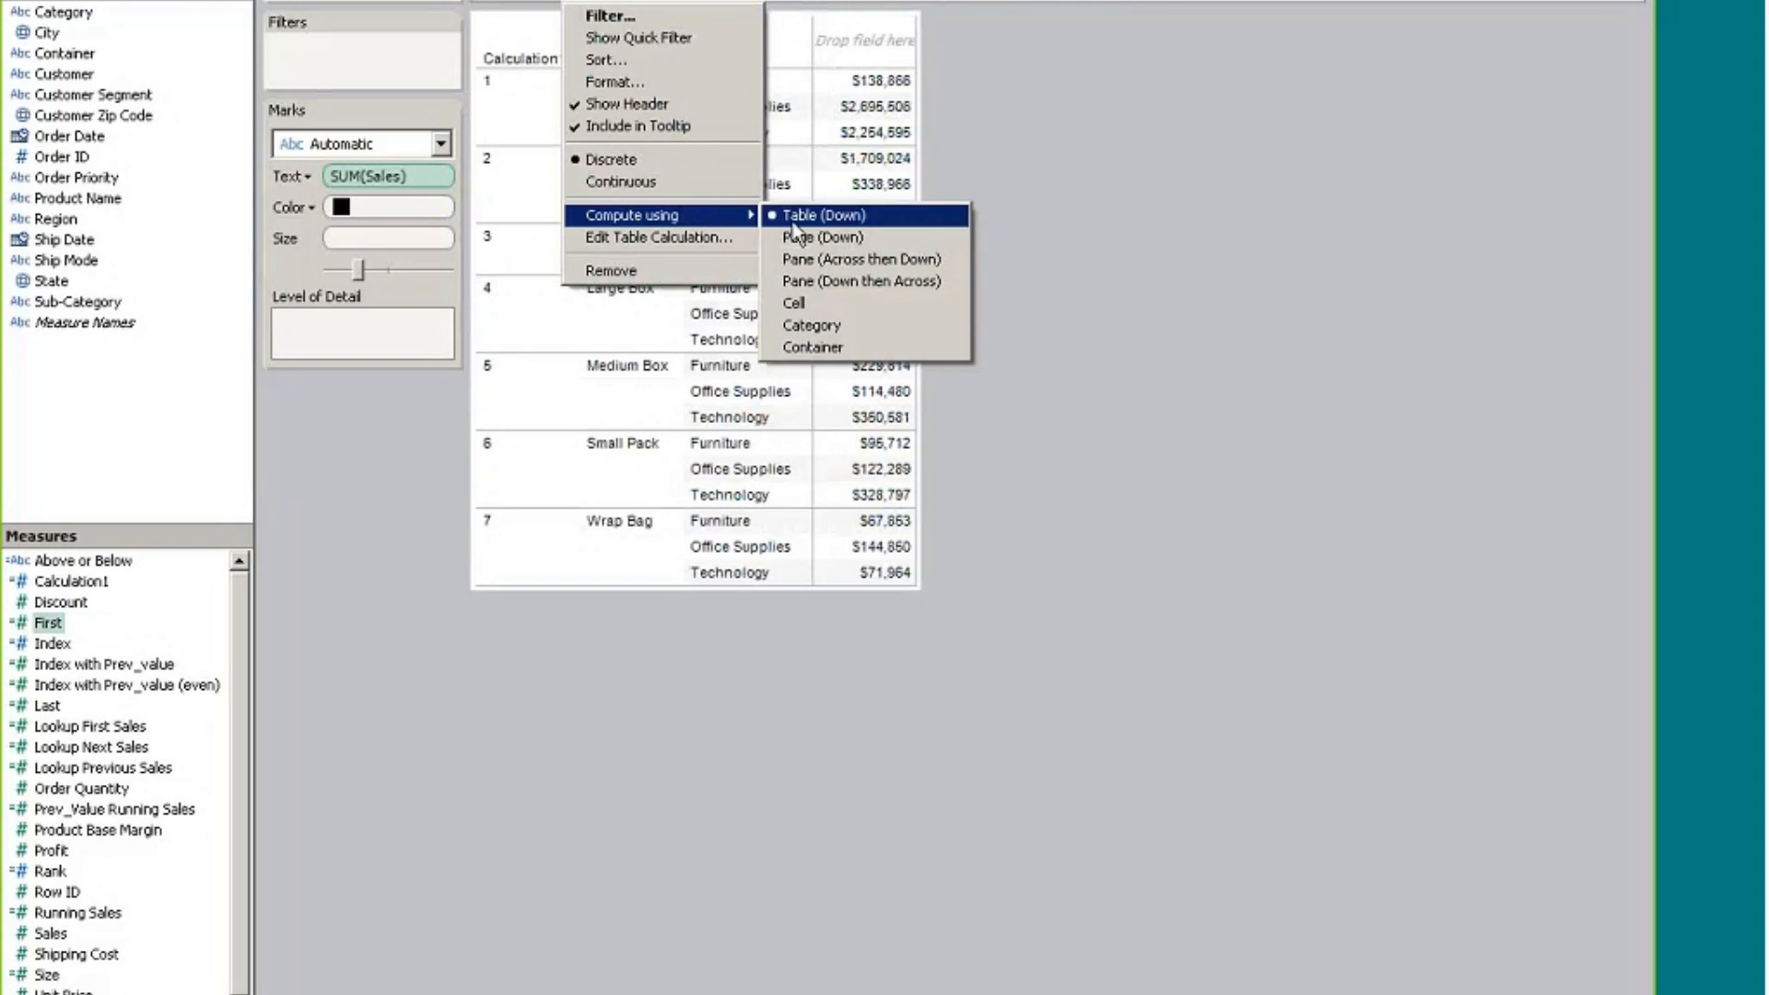
click(988, 157)
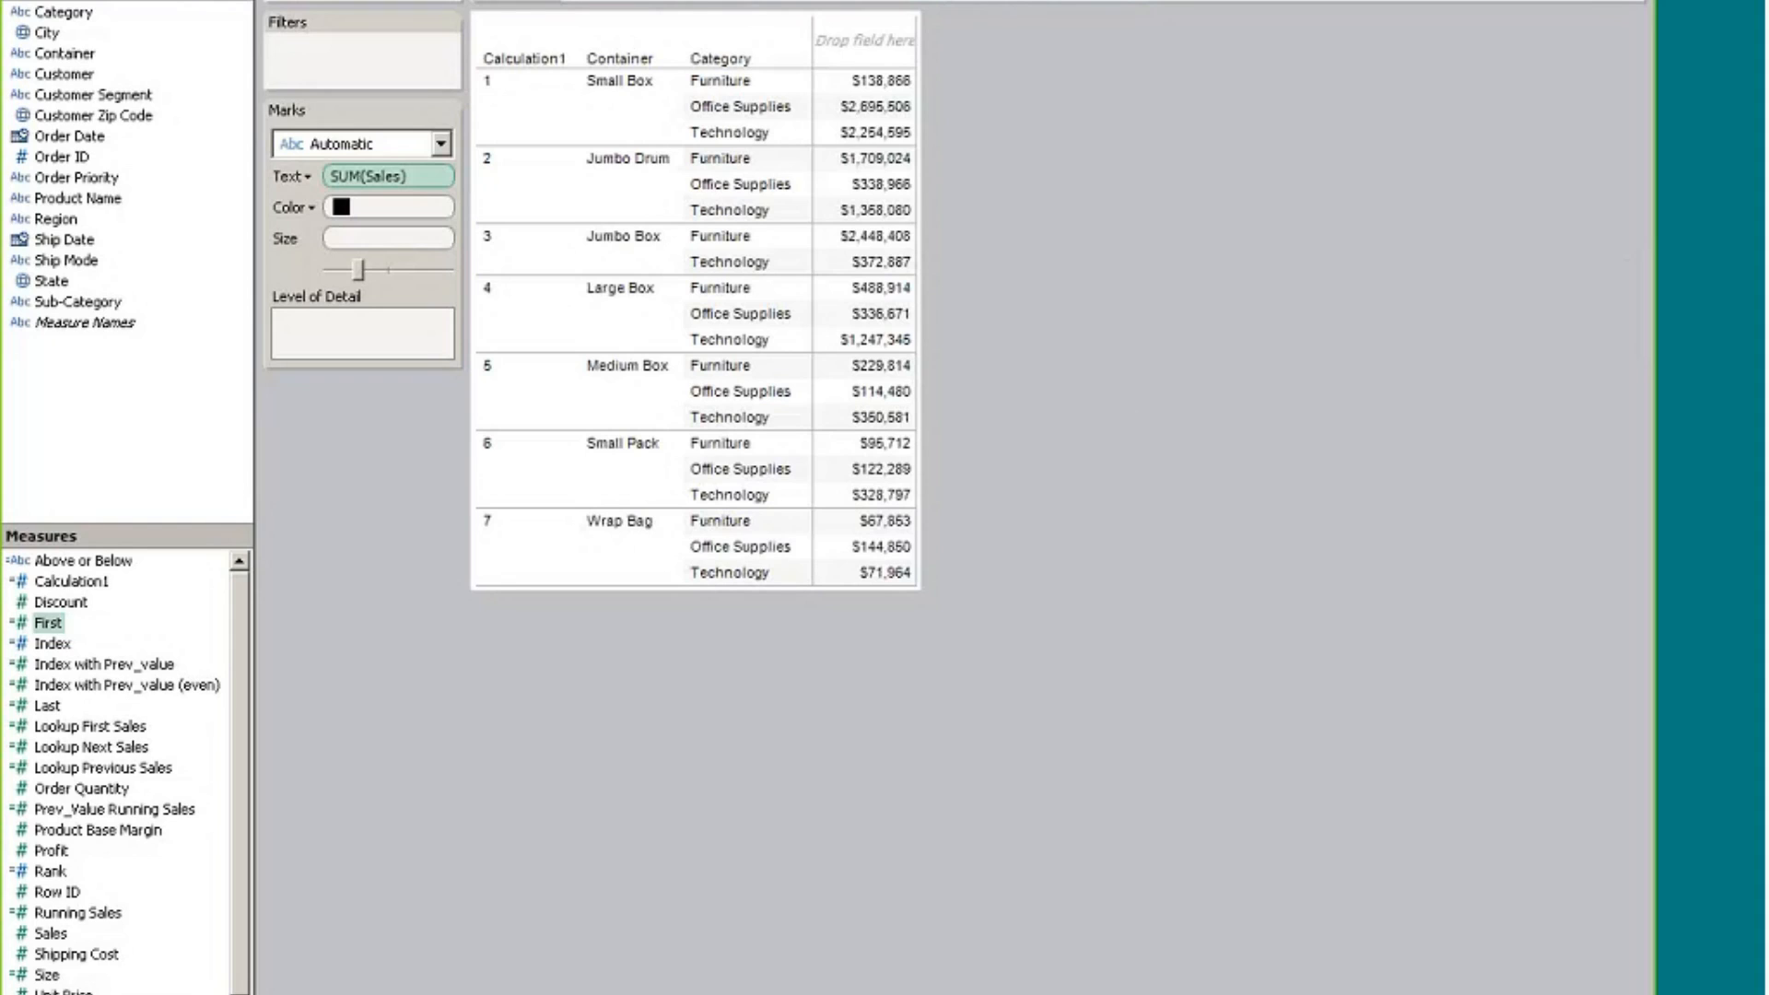
Switch to Chrome, open the Tableau website in a new tab and search the web for "horizon chart Tableau"
key(alt+Tab)
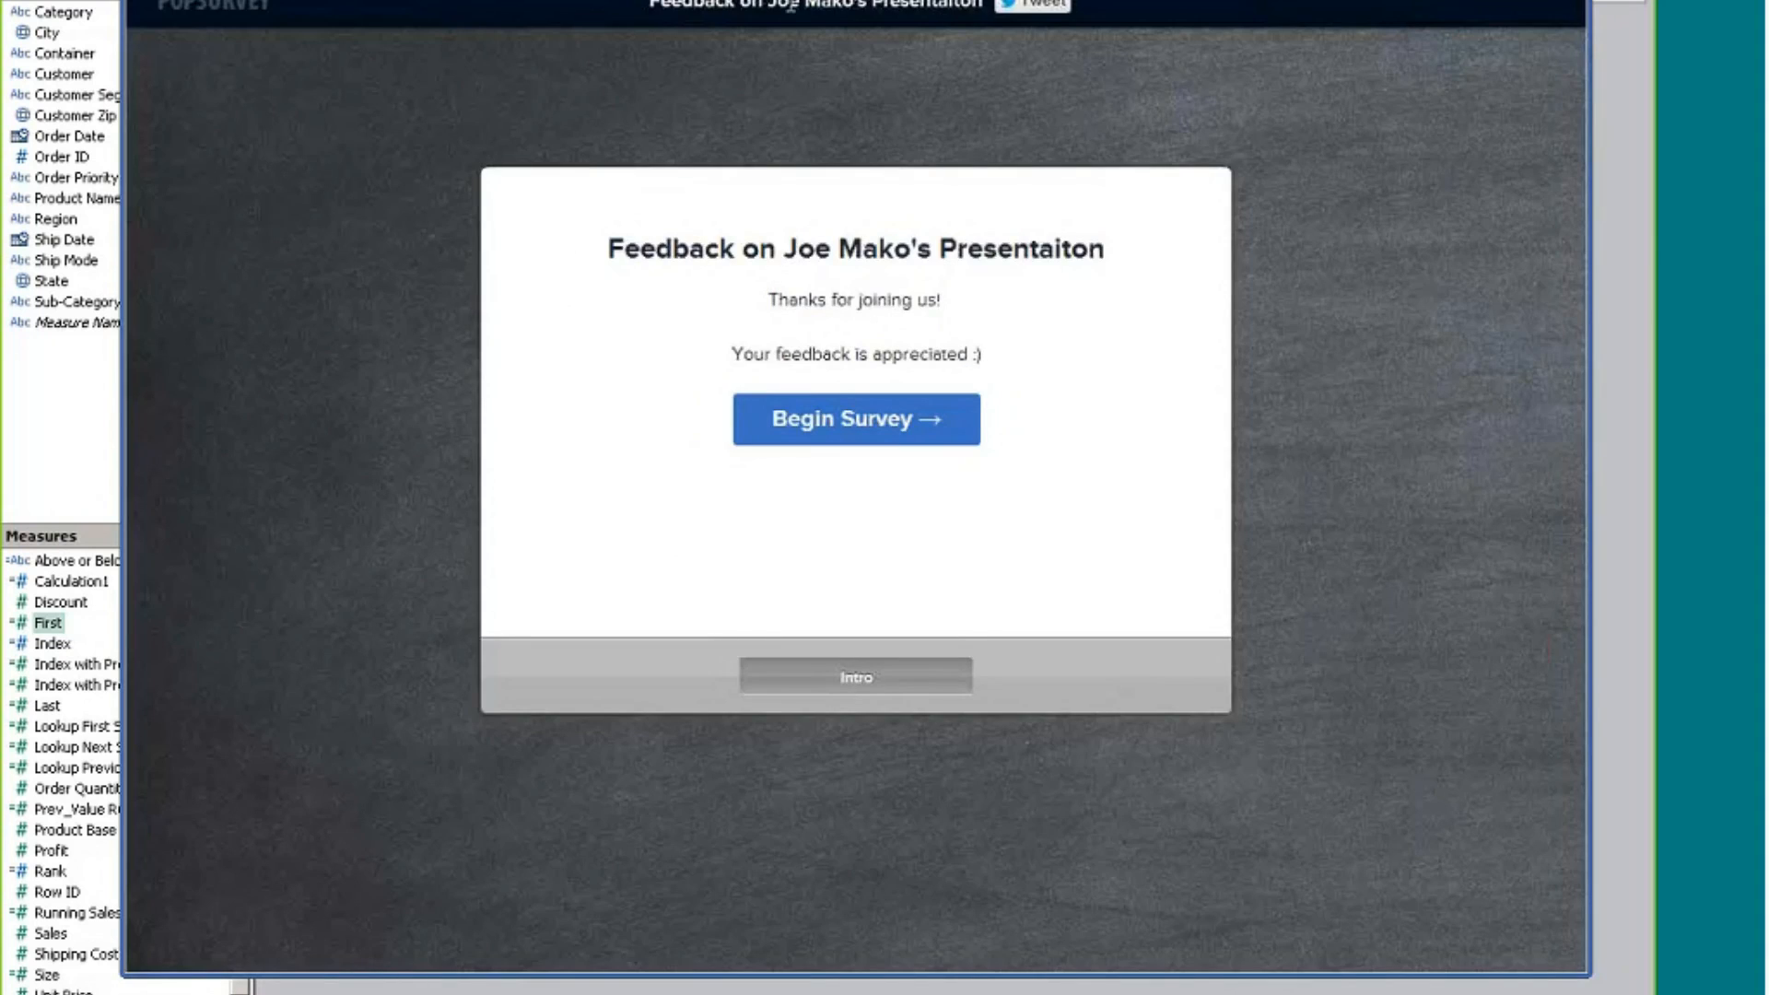
key(ctrl+t)
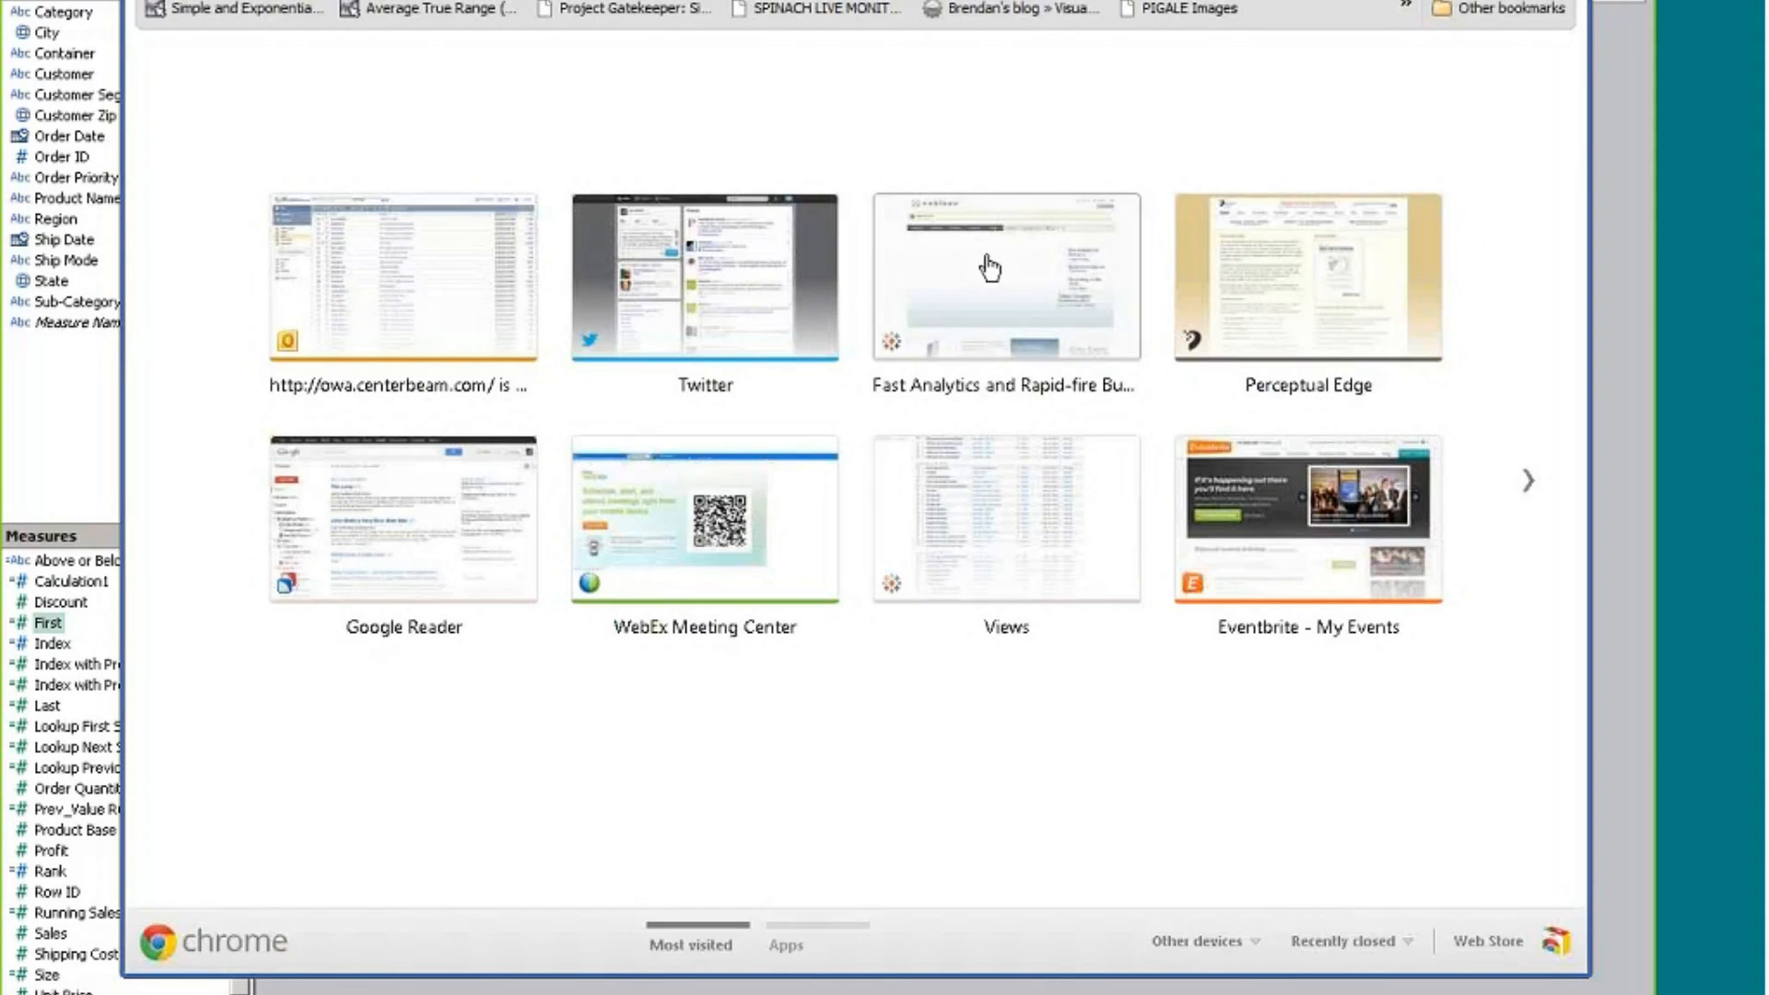
click(989, 270)
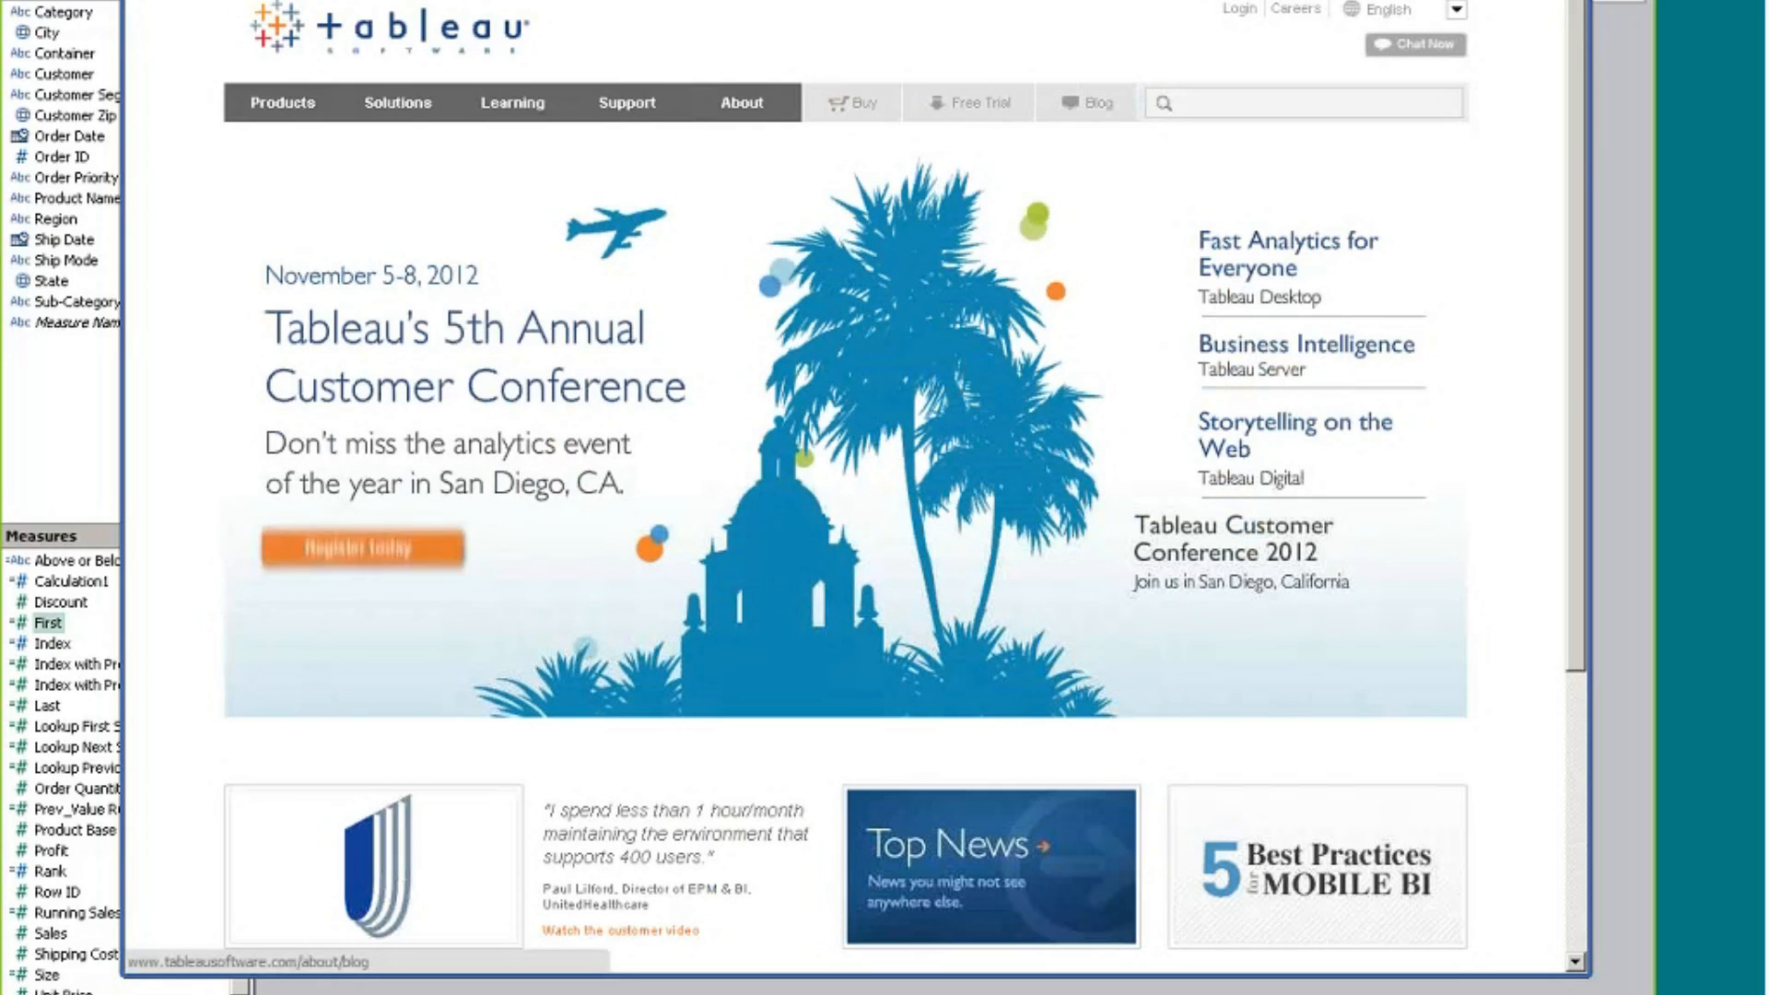
text(horizon)
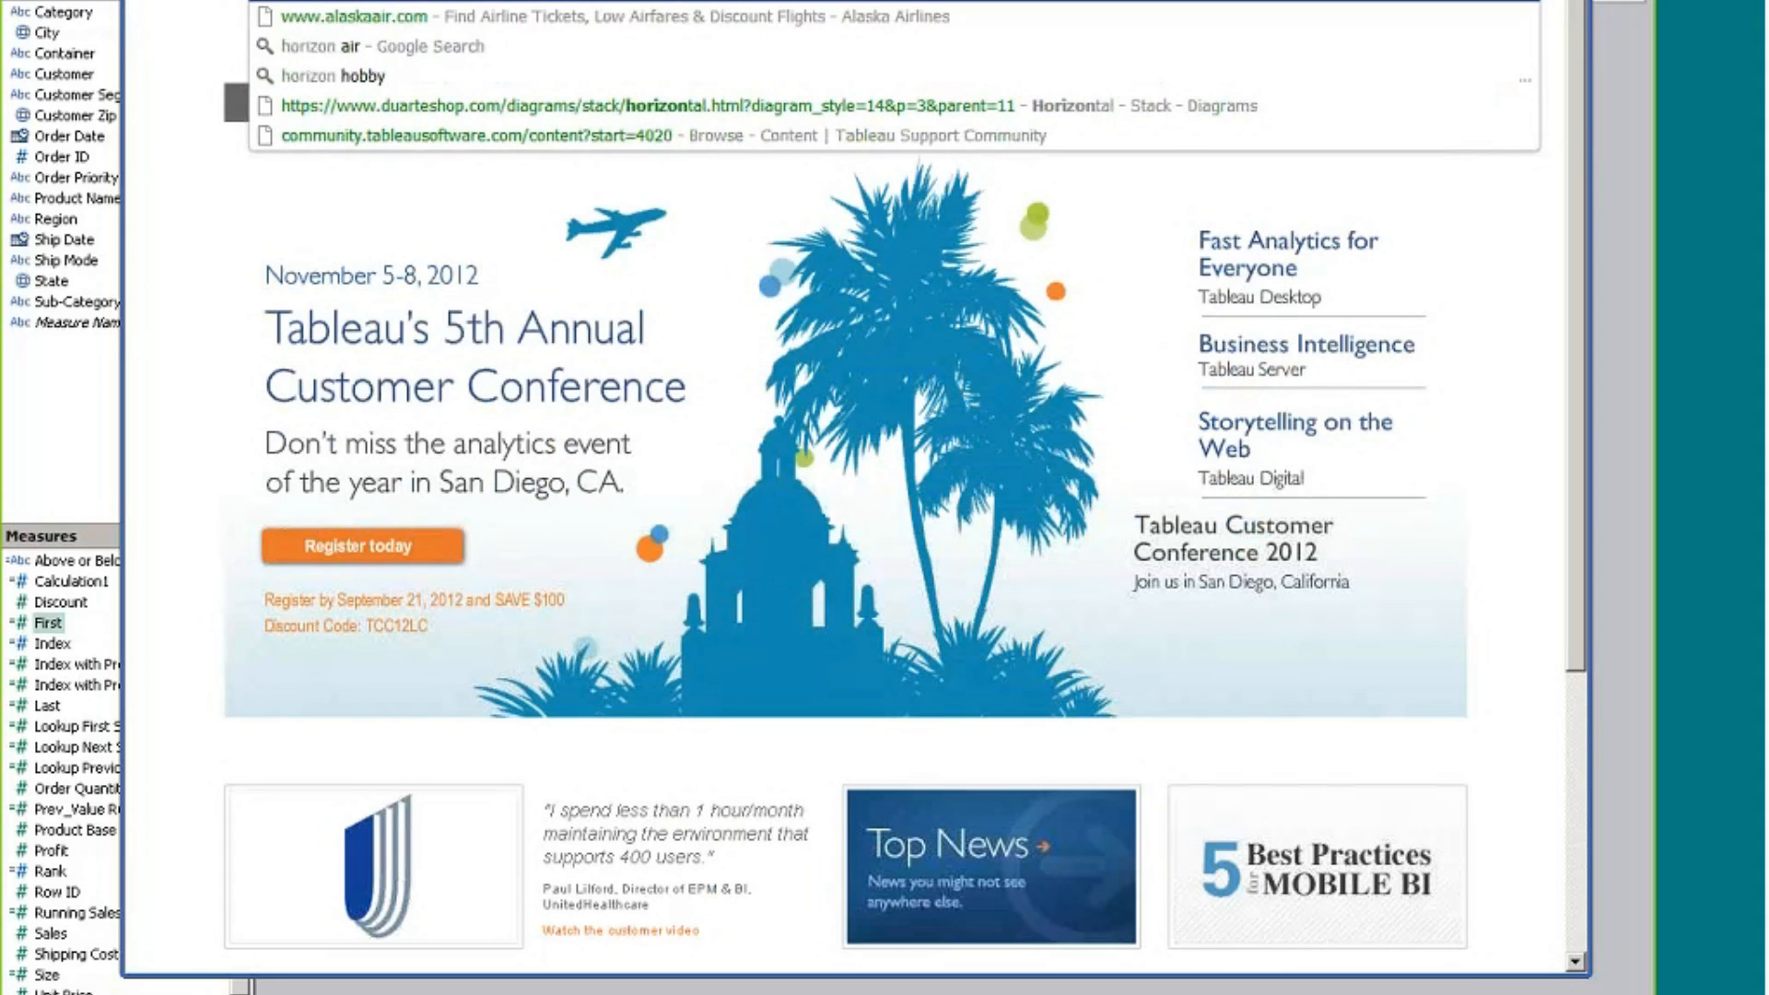
text( chart)
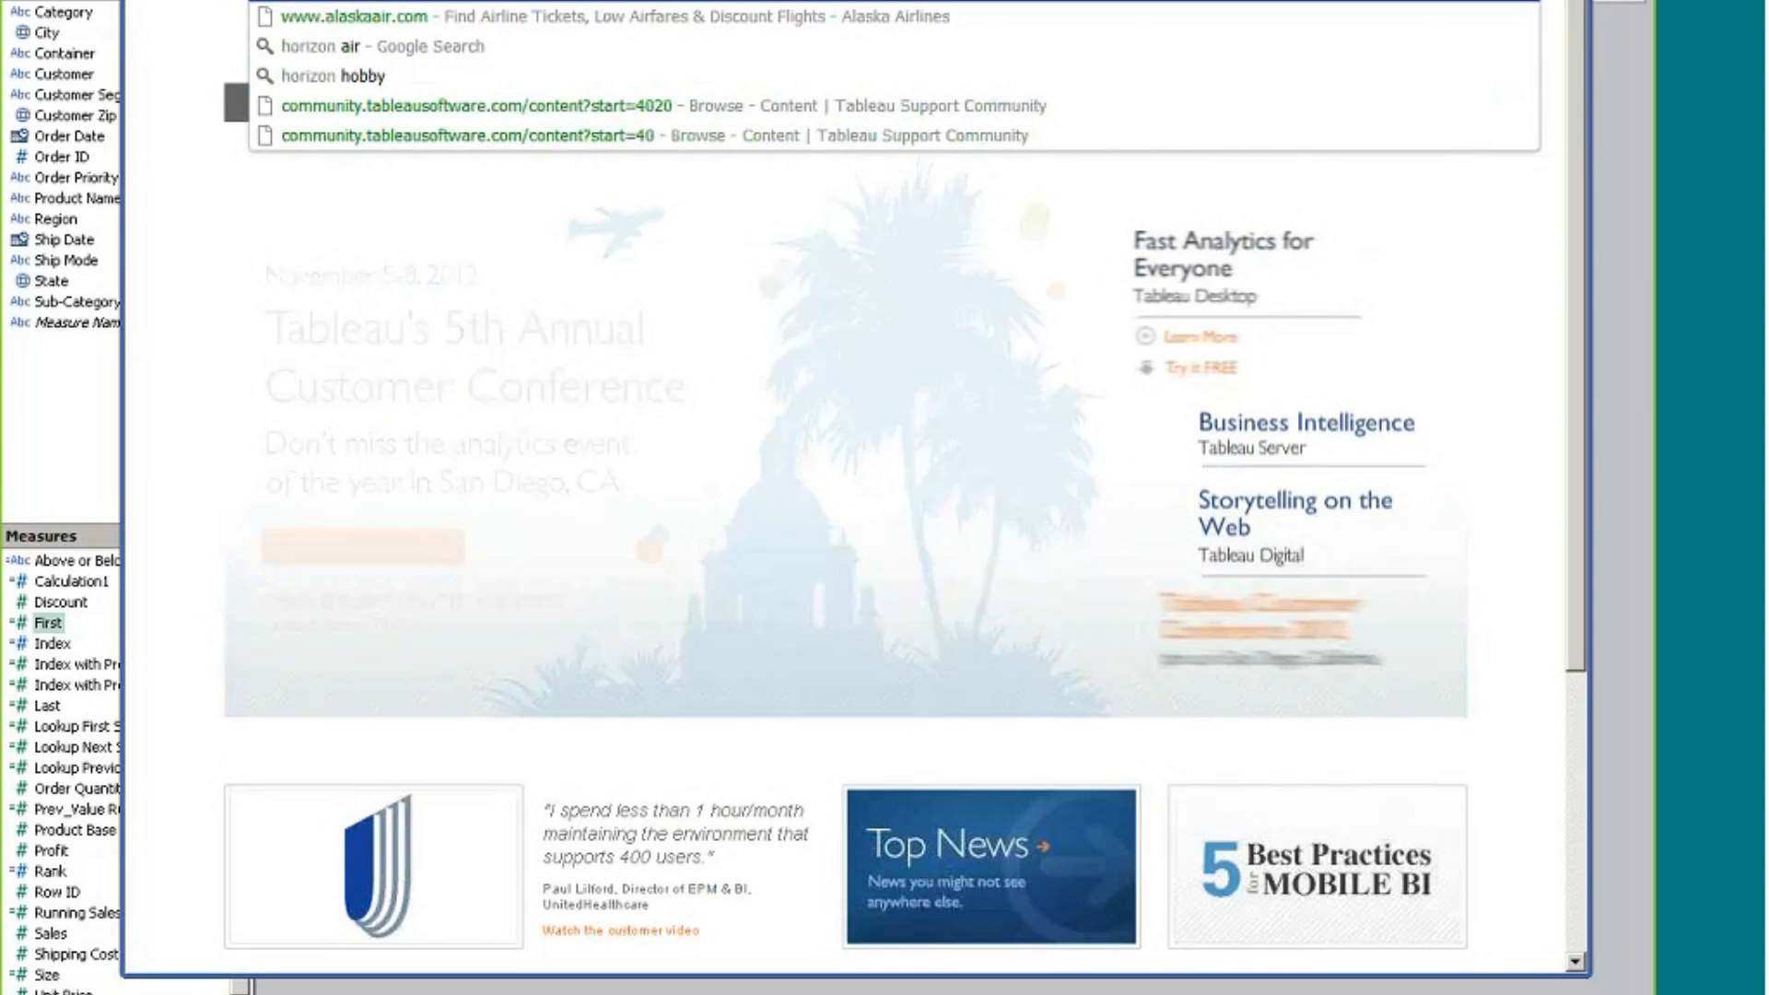
text( Tableau)
key(Return)
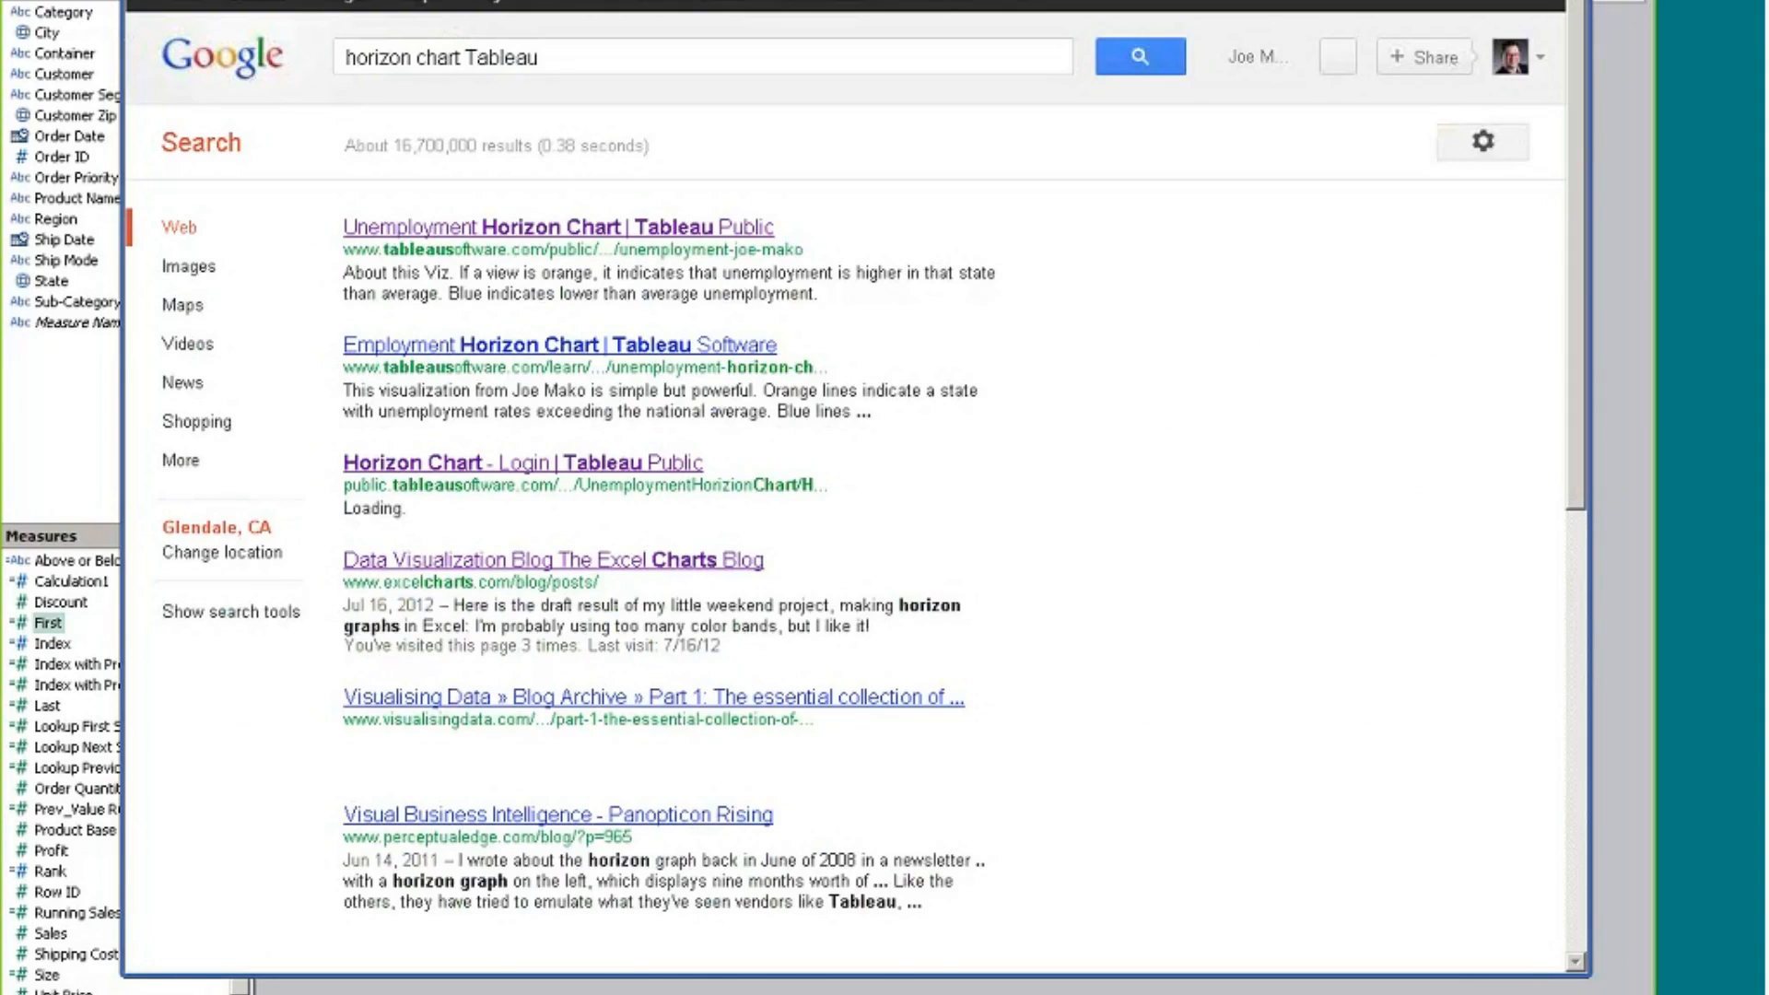
Open the Unemployment Horizon Chart page on Tableau Public, download its workbook and open it in Tableau
click(714, 230)
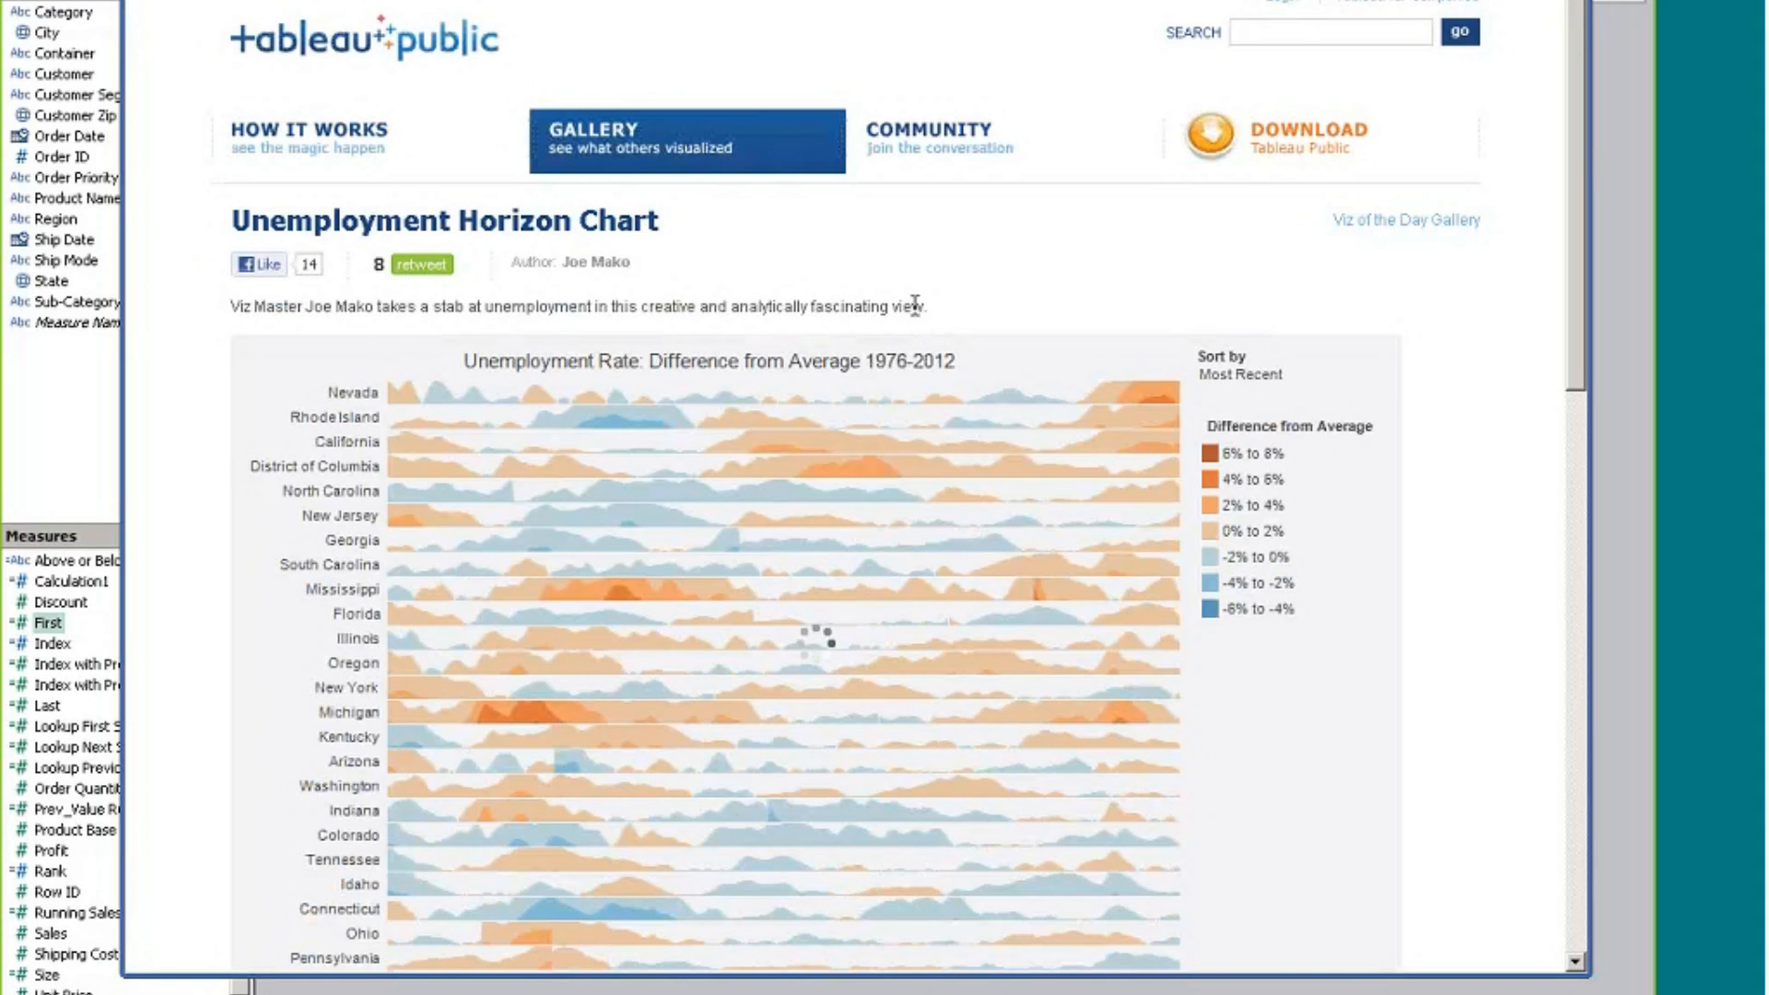
scroll(1442, 488, down, 14)
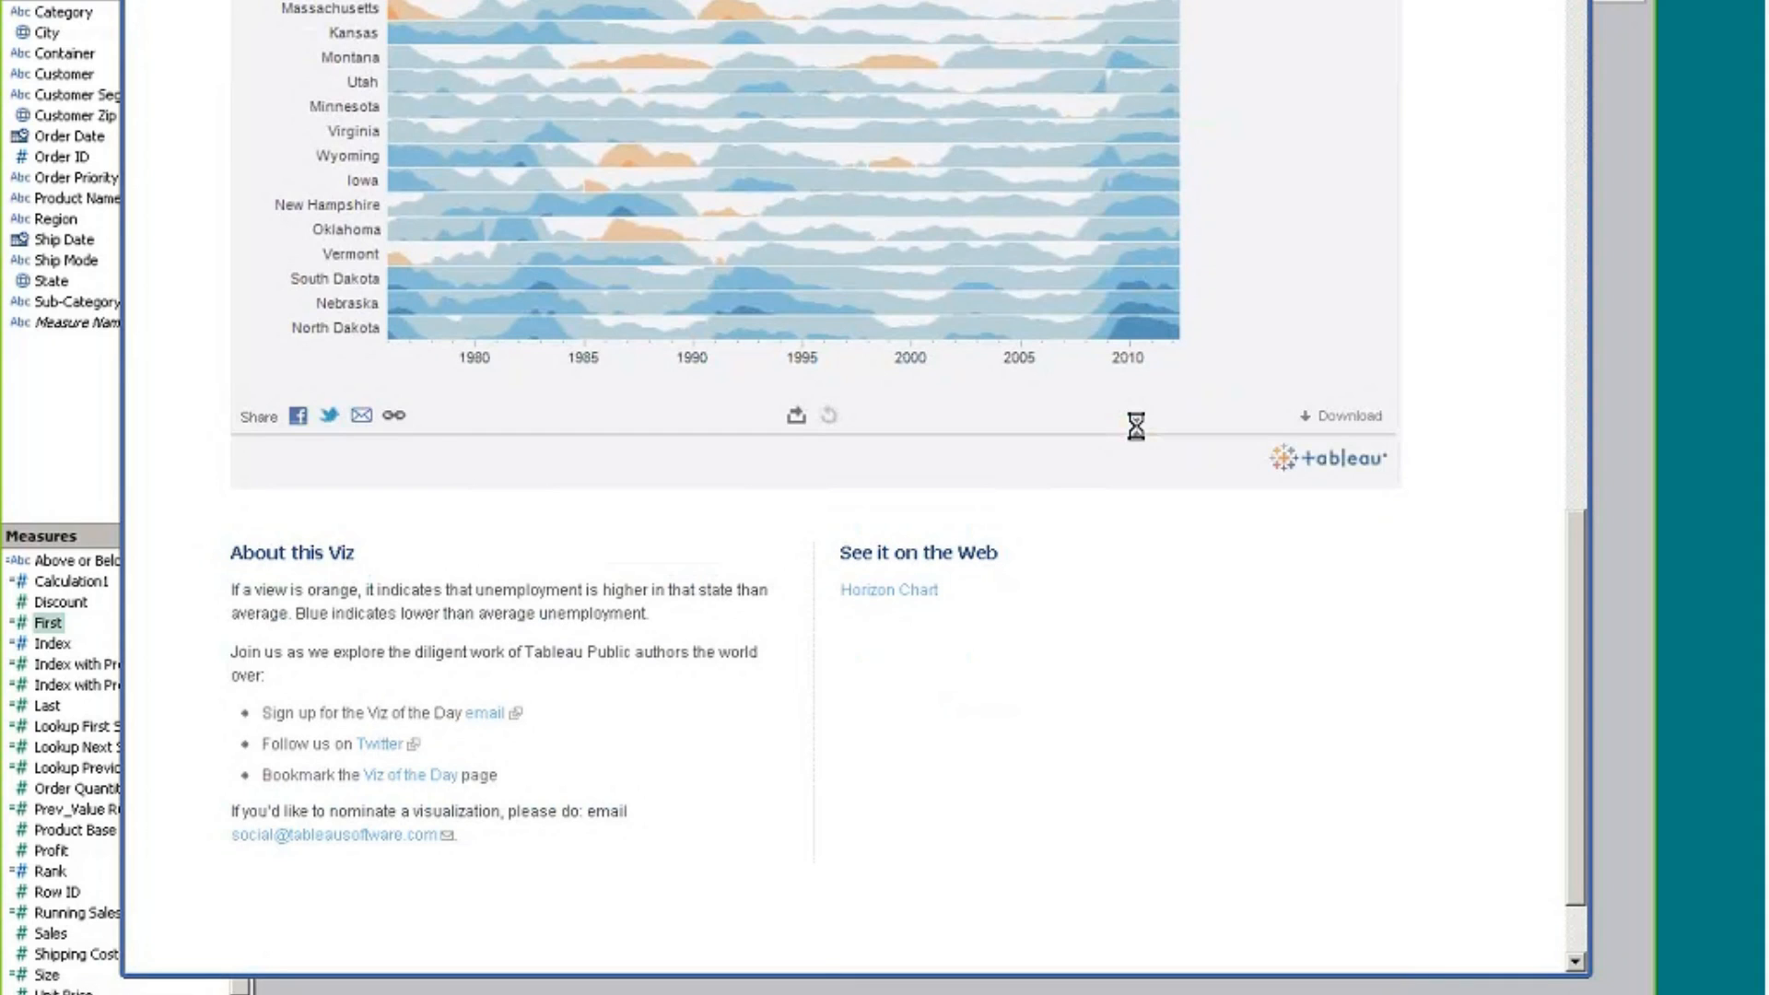
click(1342, 420)
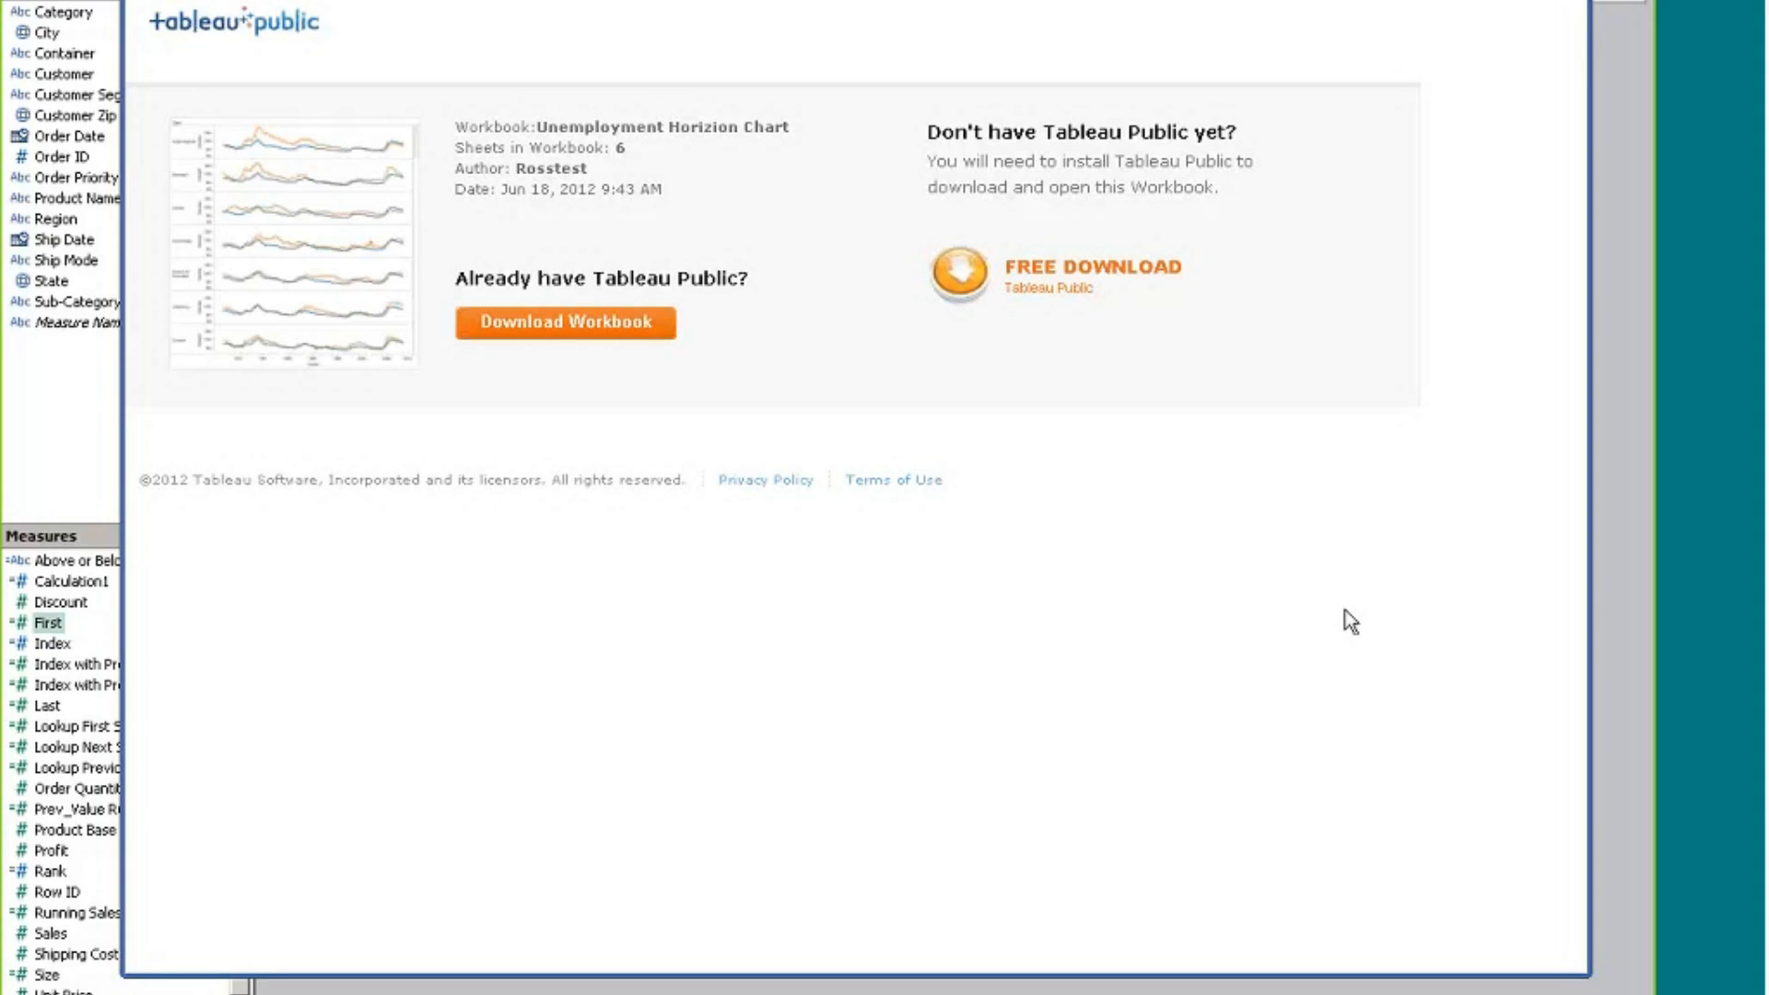
click(565, 325)
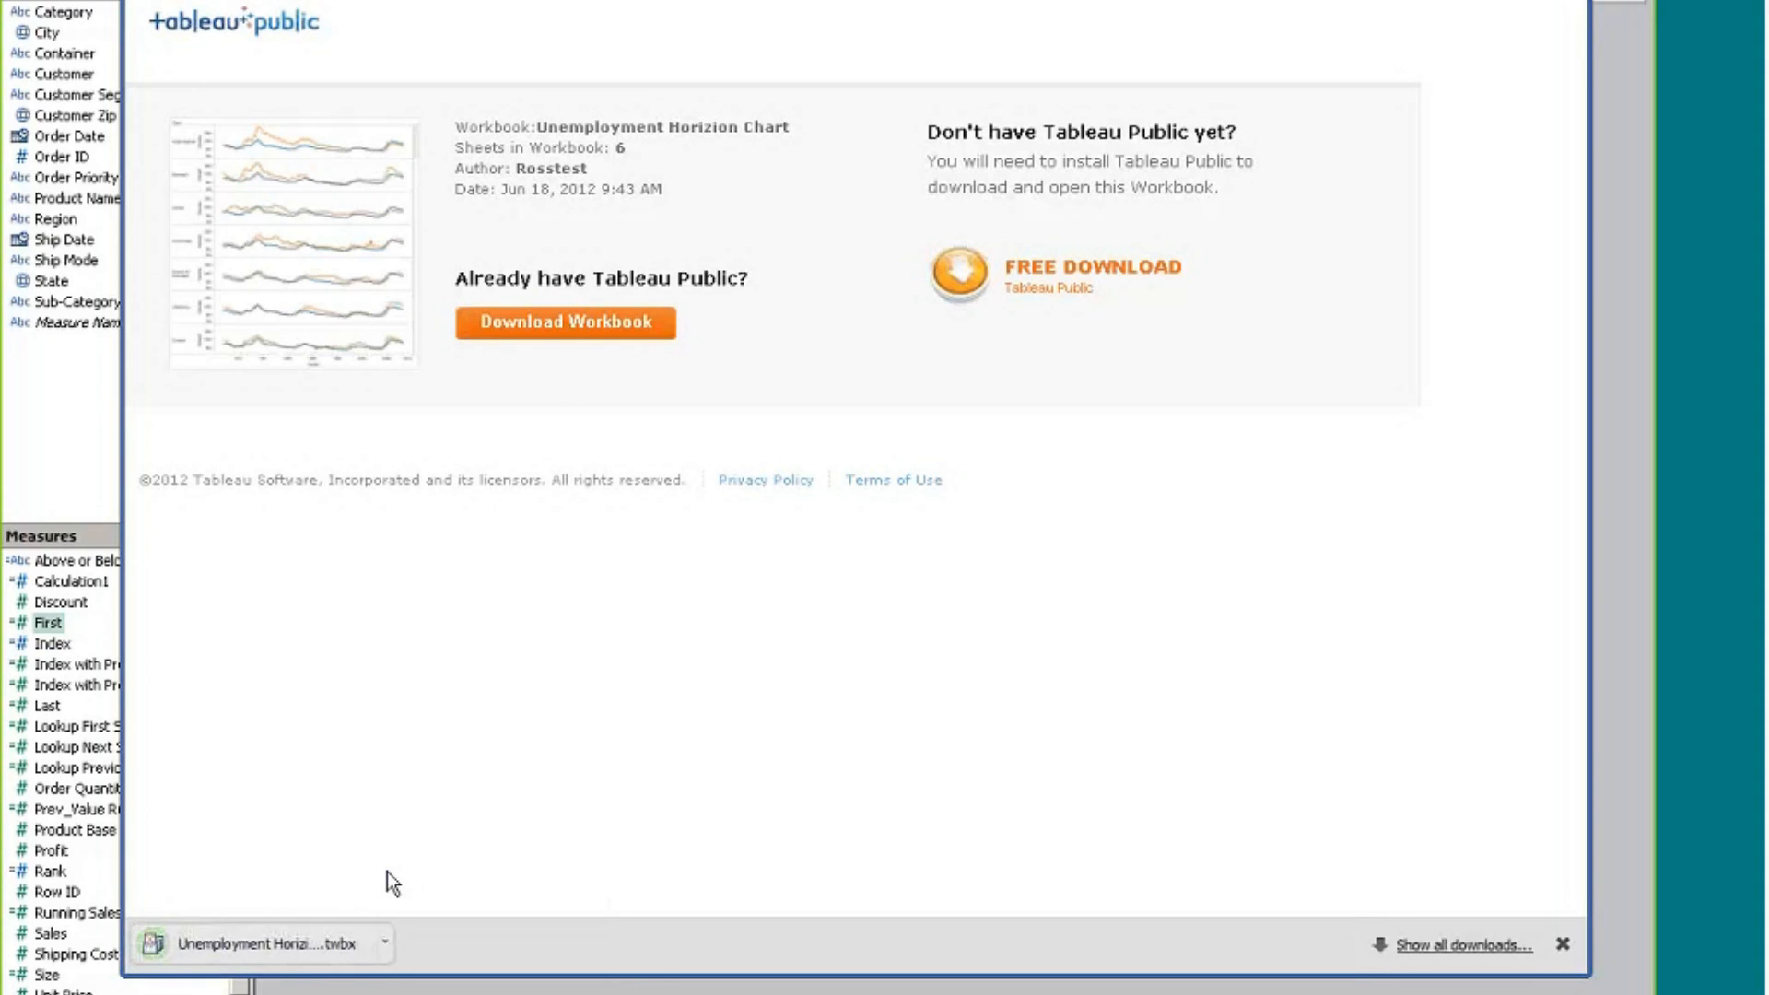
click(387, 944)
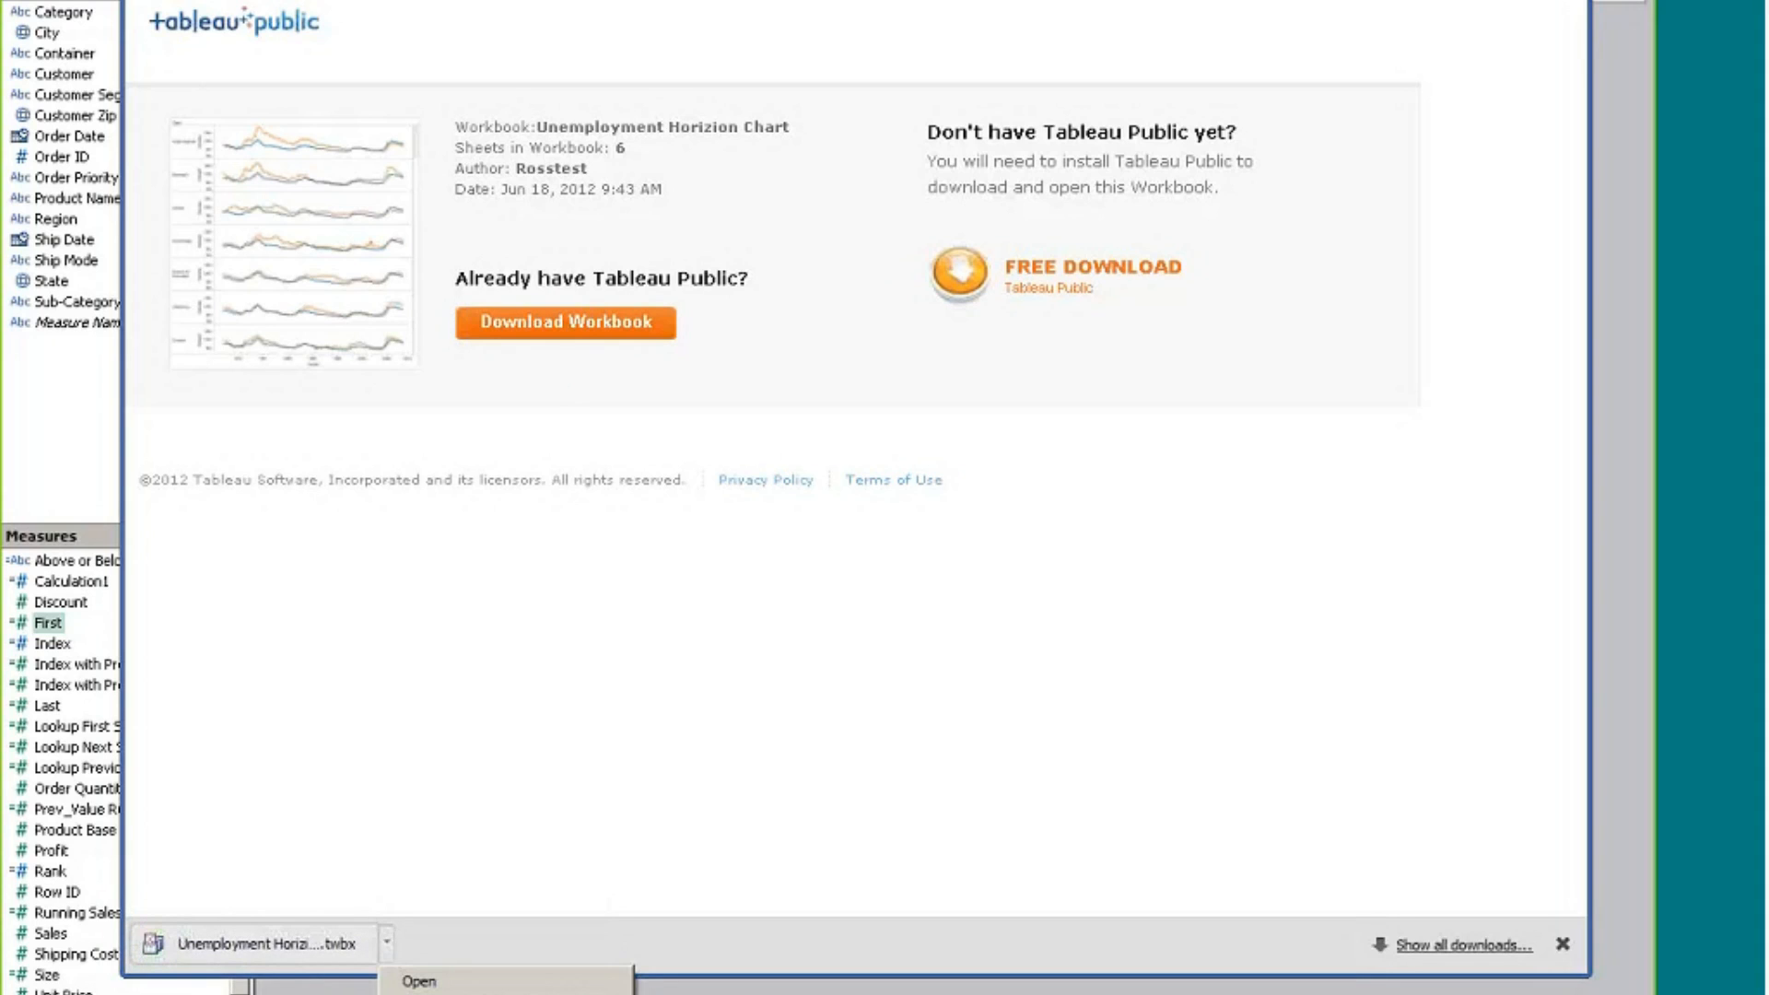
click(433, 980)
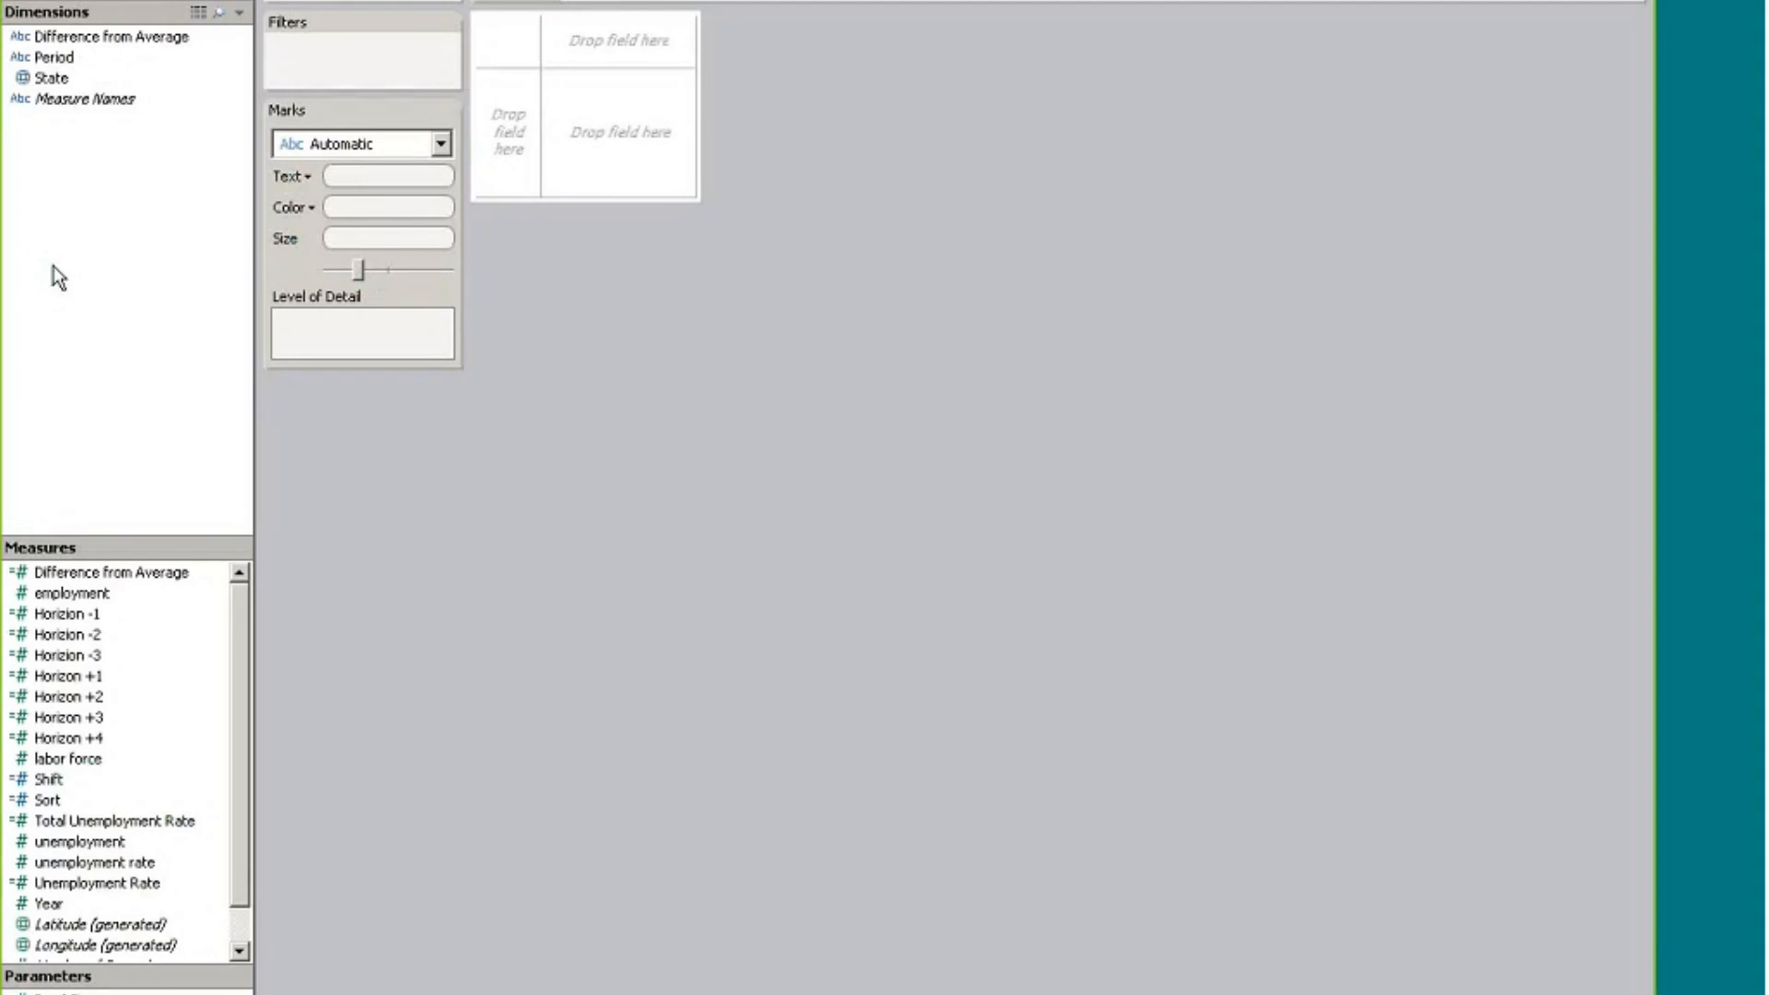
Place Month as exact dates in the rows of the empty worksheet, with State nested beside it
drag(53, 36, 512, 157)
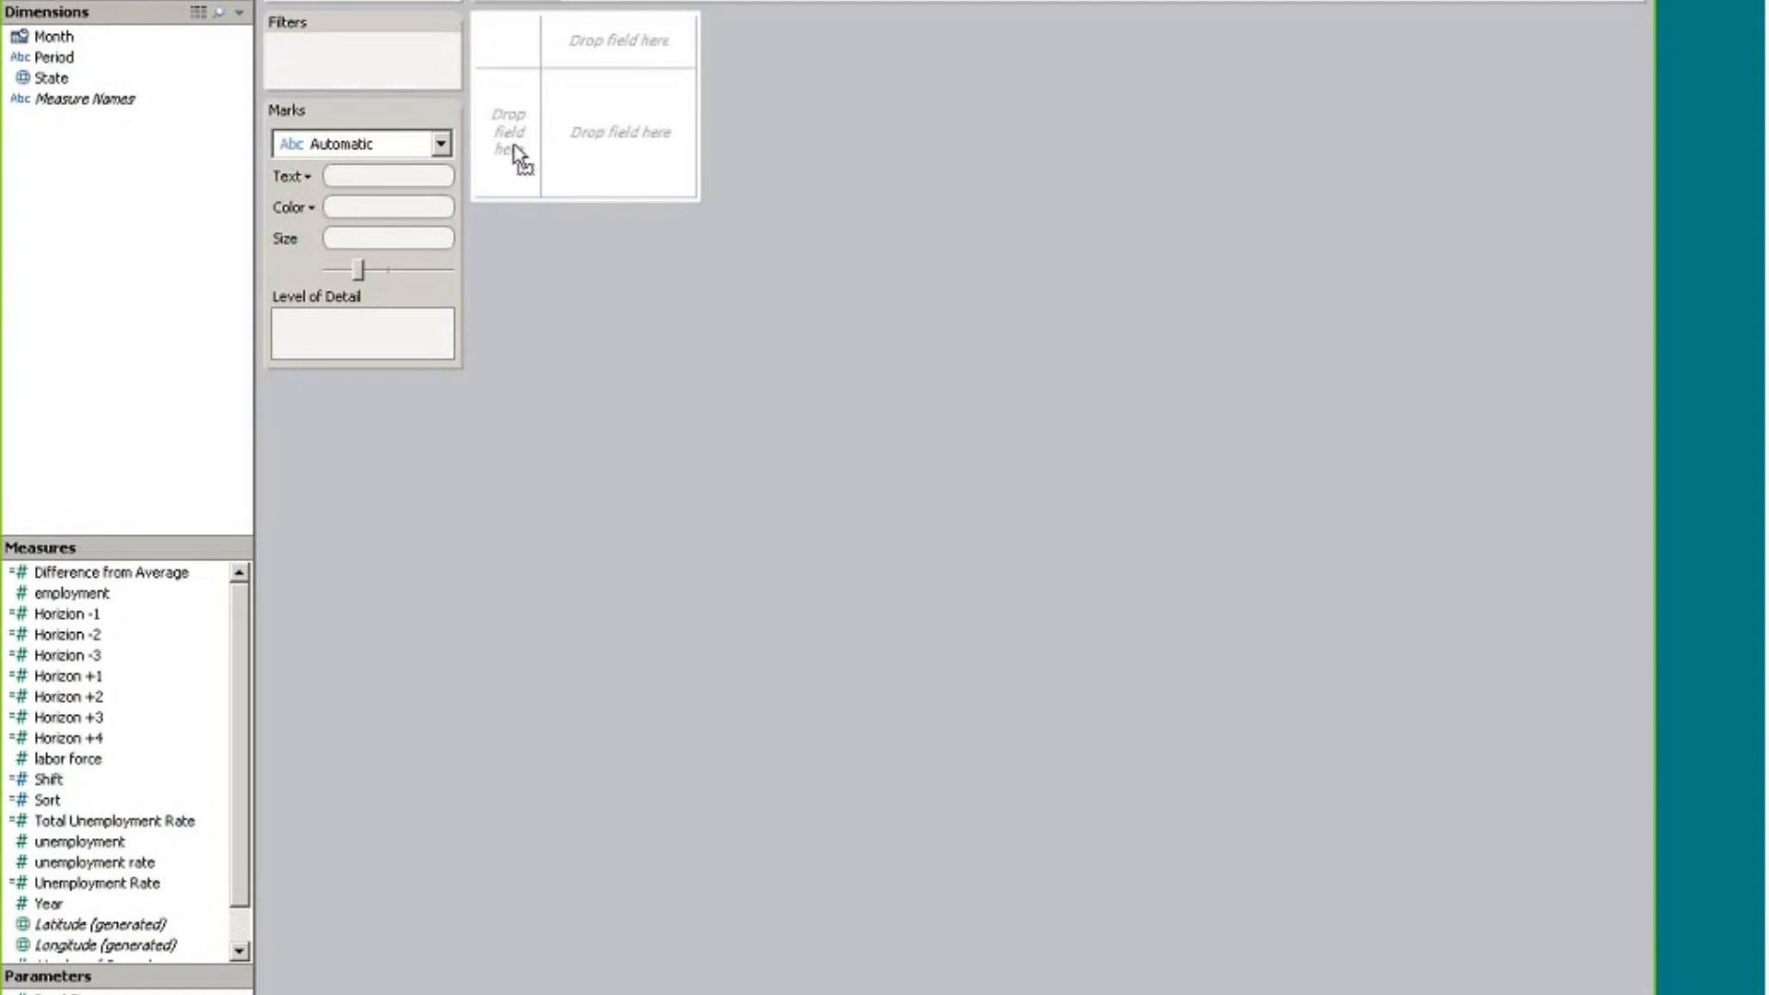
click(700, 295)
click(868, 707)
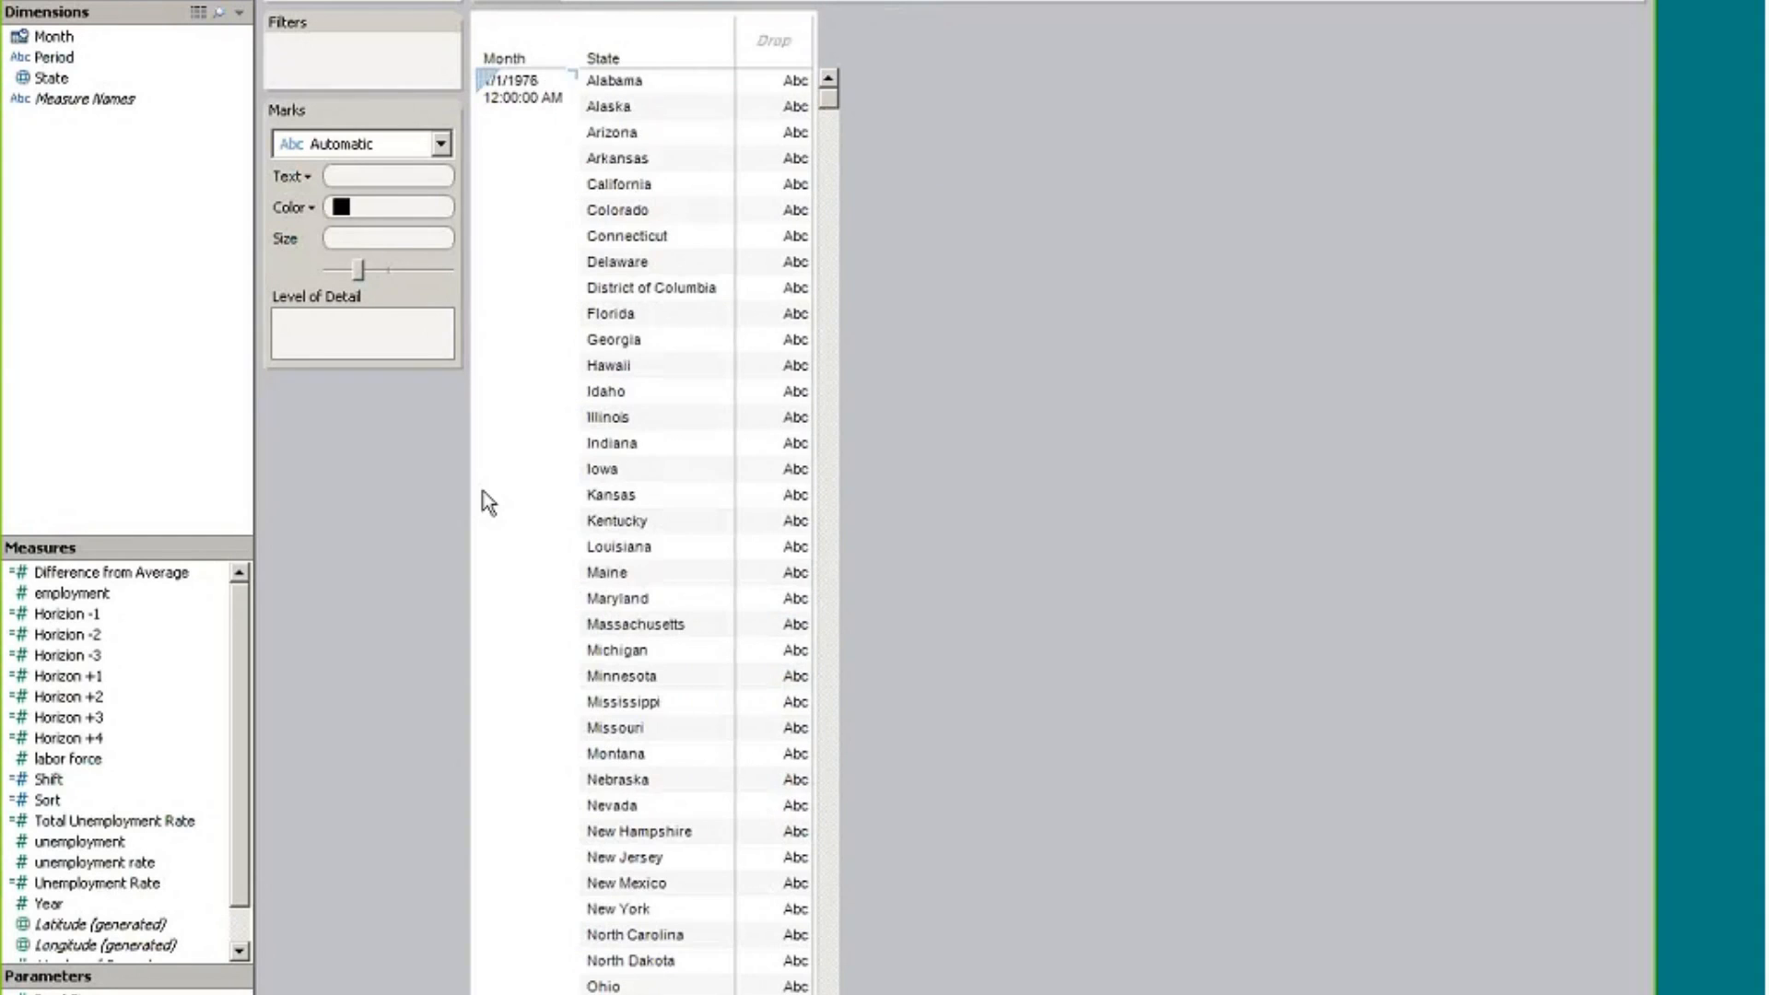
Check the Number of Records for each month and state in the view, and remove that field again
drag(238, 873, 235, 905)
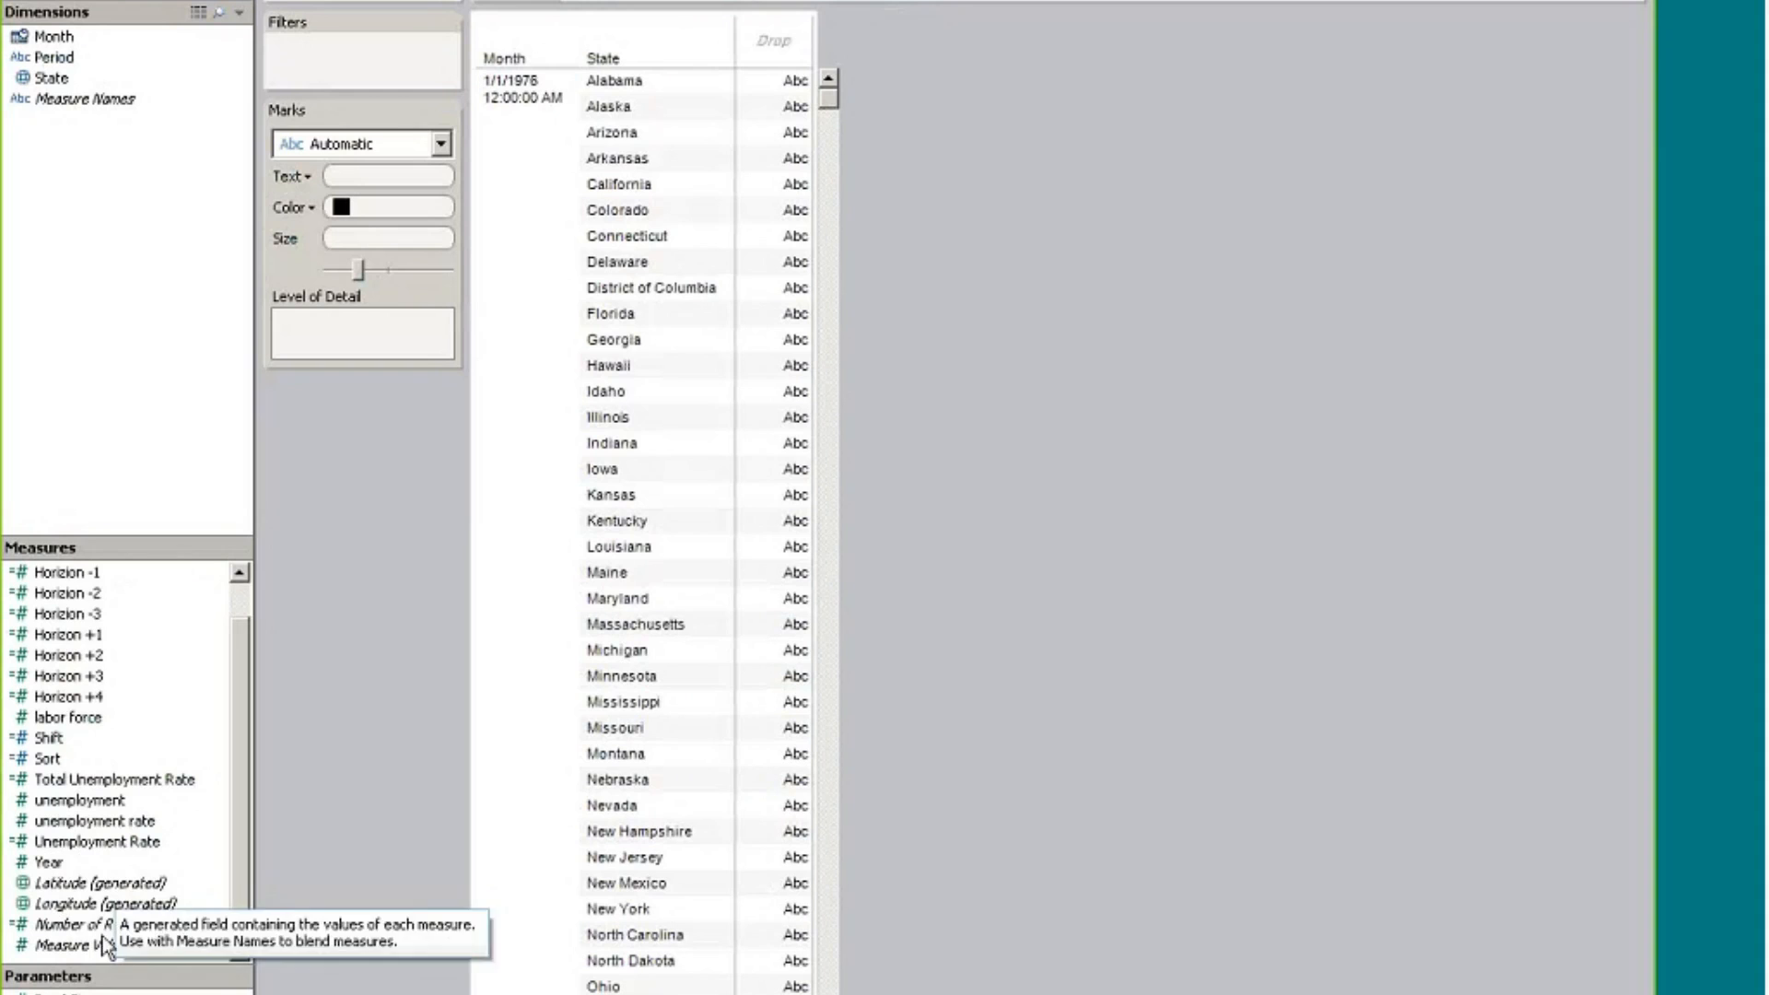
drag(97, 924, 655, 129)
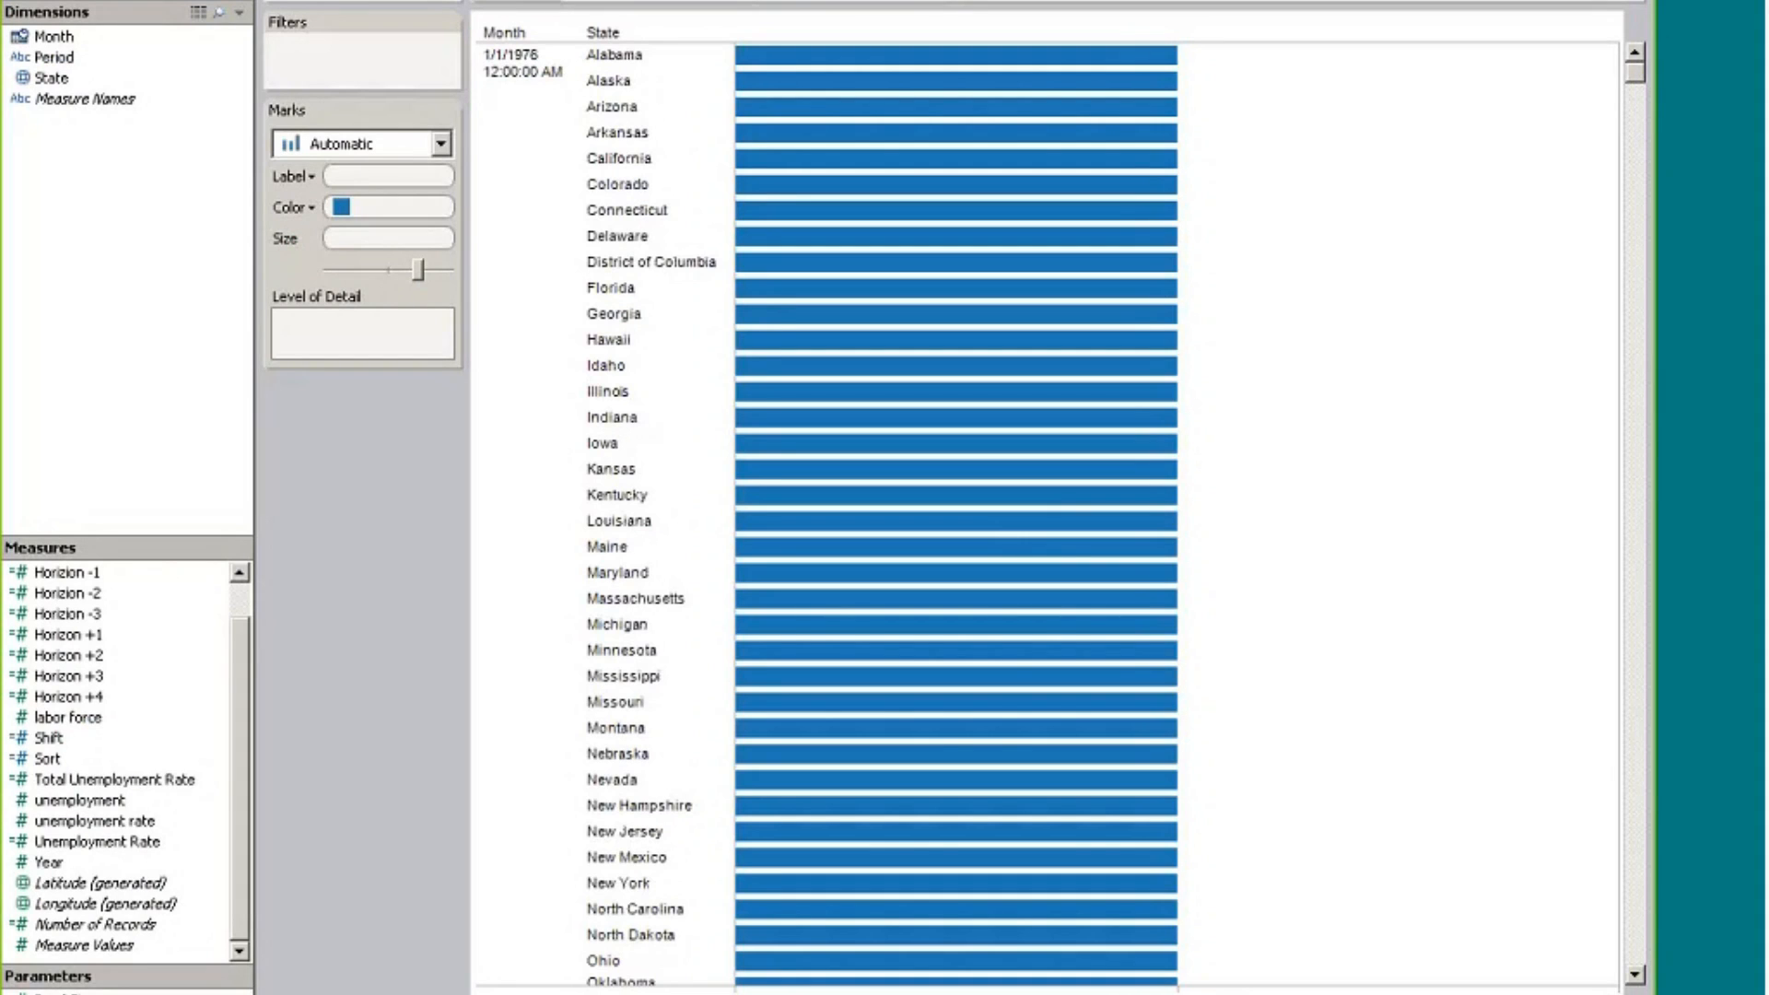
drag(571, 2, 122, 316)
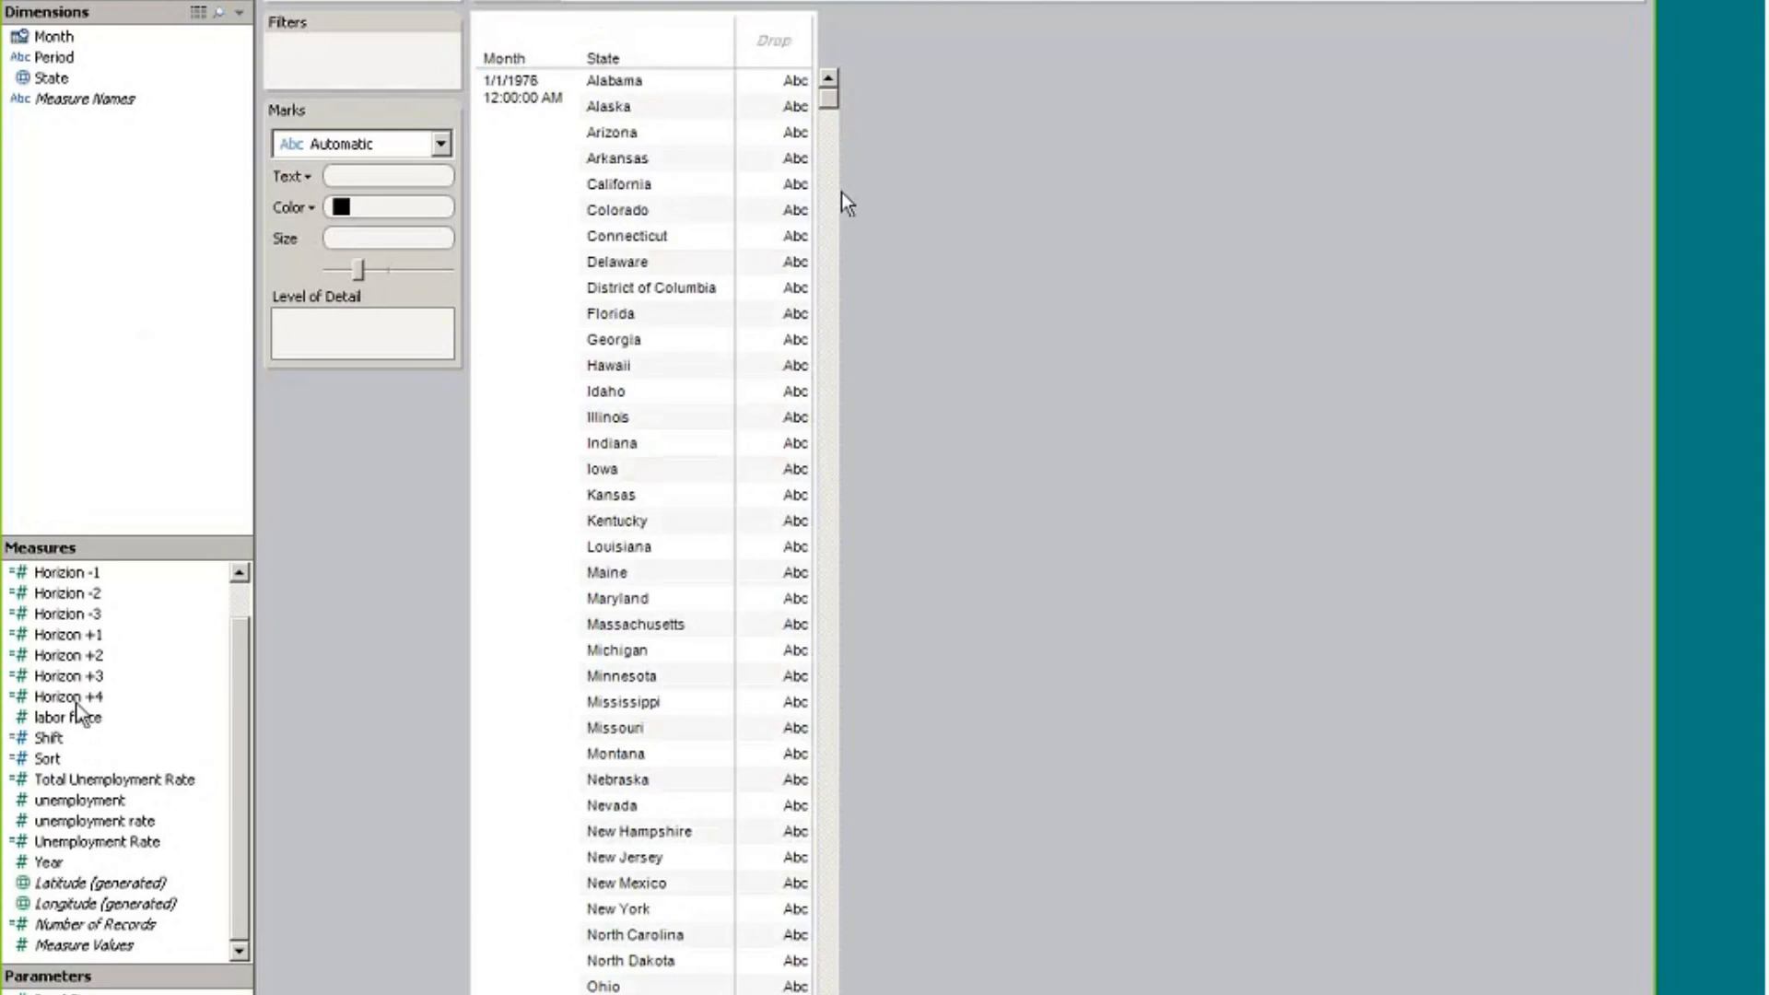
Add labor force, employment and unemployment to the table as measure columns
drag(91, 717, 787, 254)
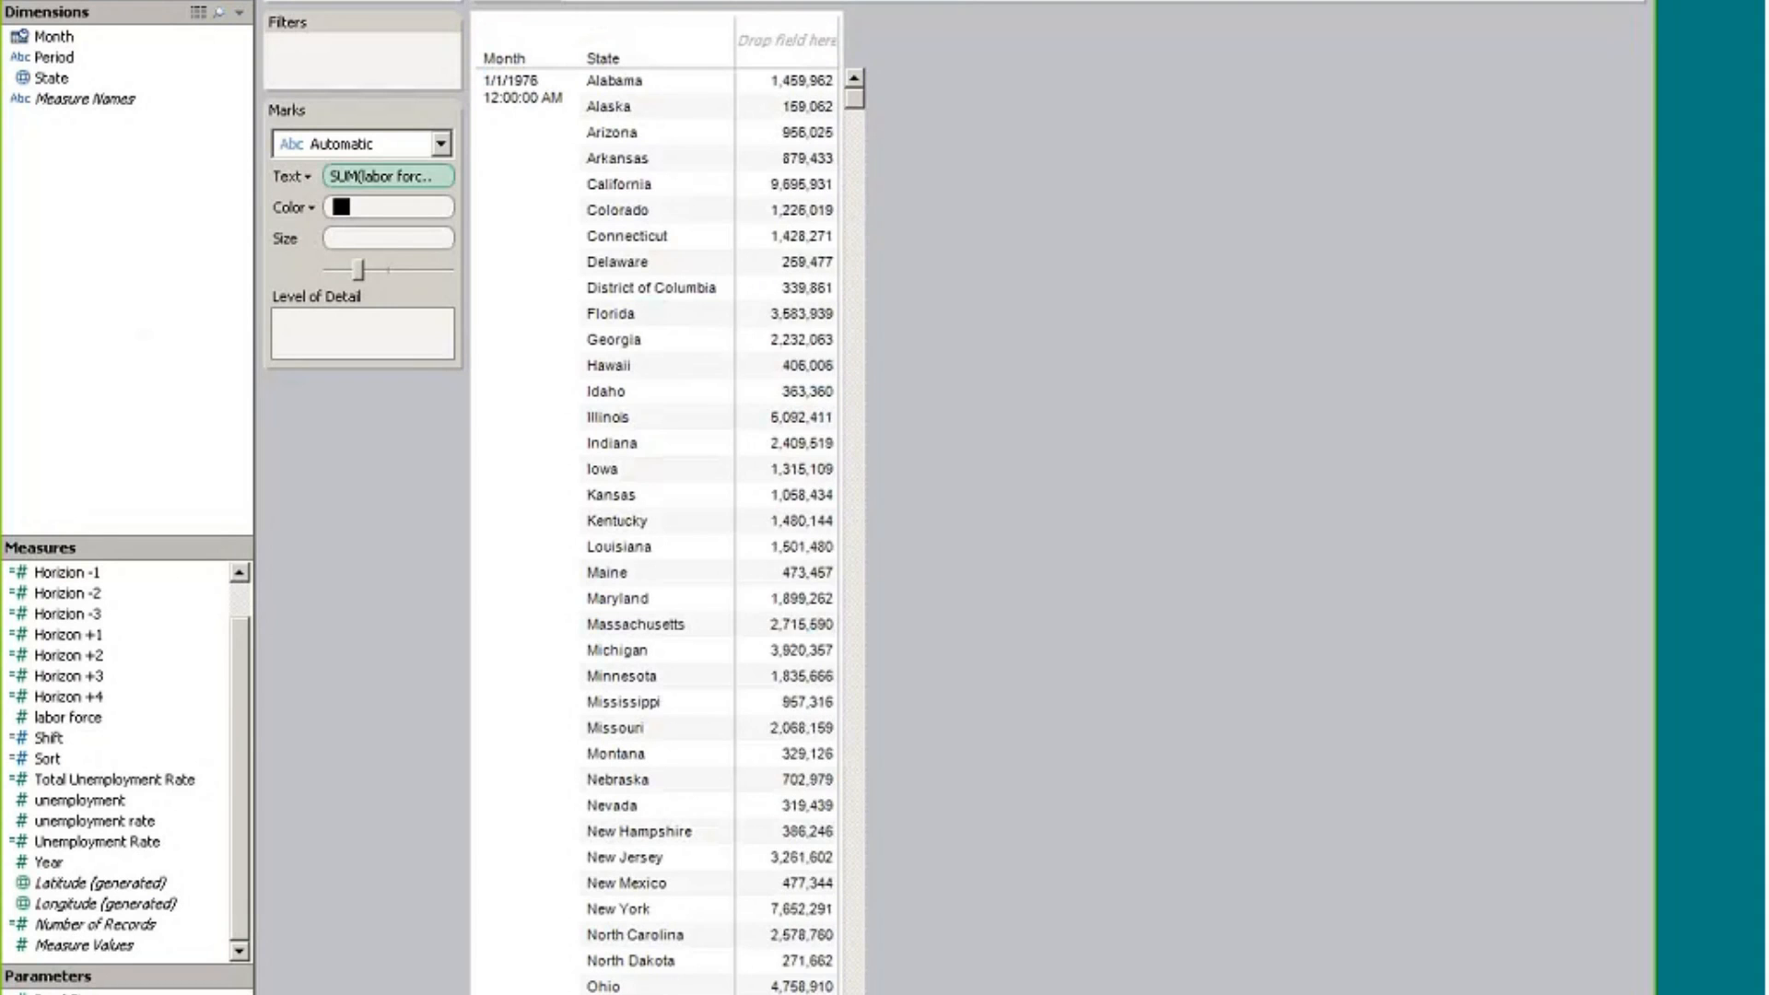
scroll(244, 700, up, 2)
drag(129, 633, 811, 467)
drag(66, 846, 888, 637)
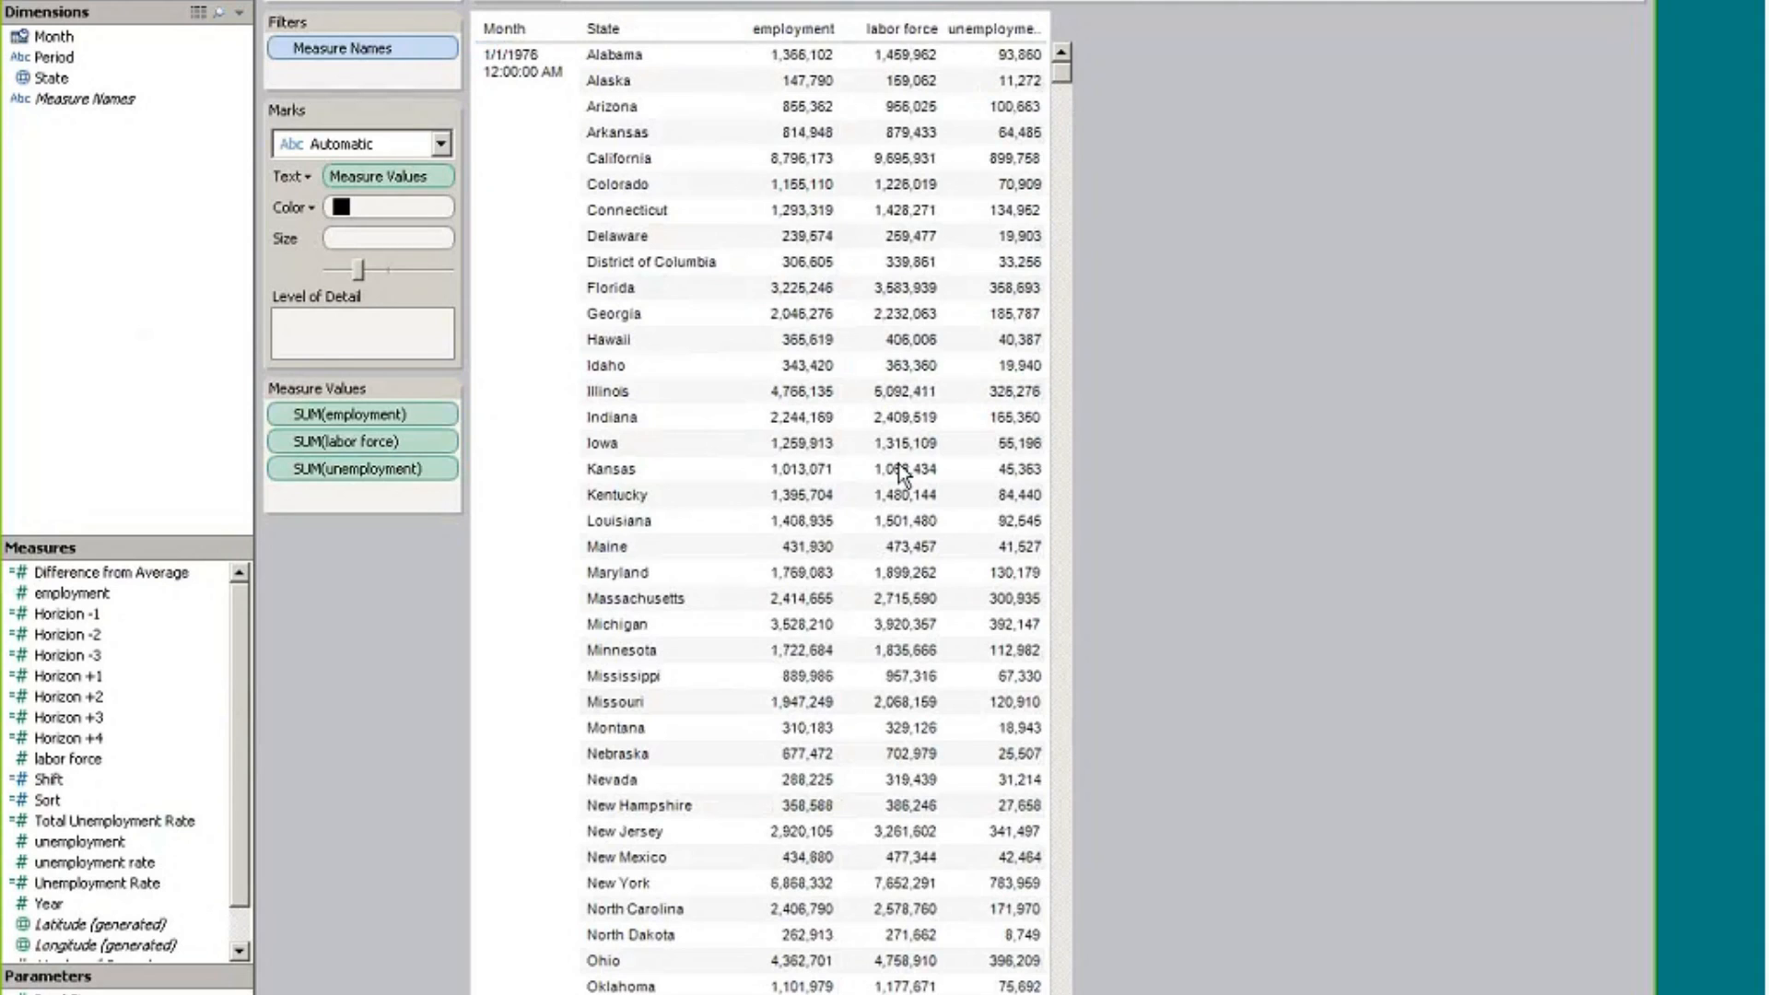
Review the SUM([unemployment])/SUM([labor force]) formula of the Unemployment Rate field and add the field to the measure values
right_click(105, 882)
click(147, 585)
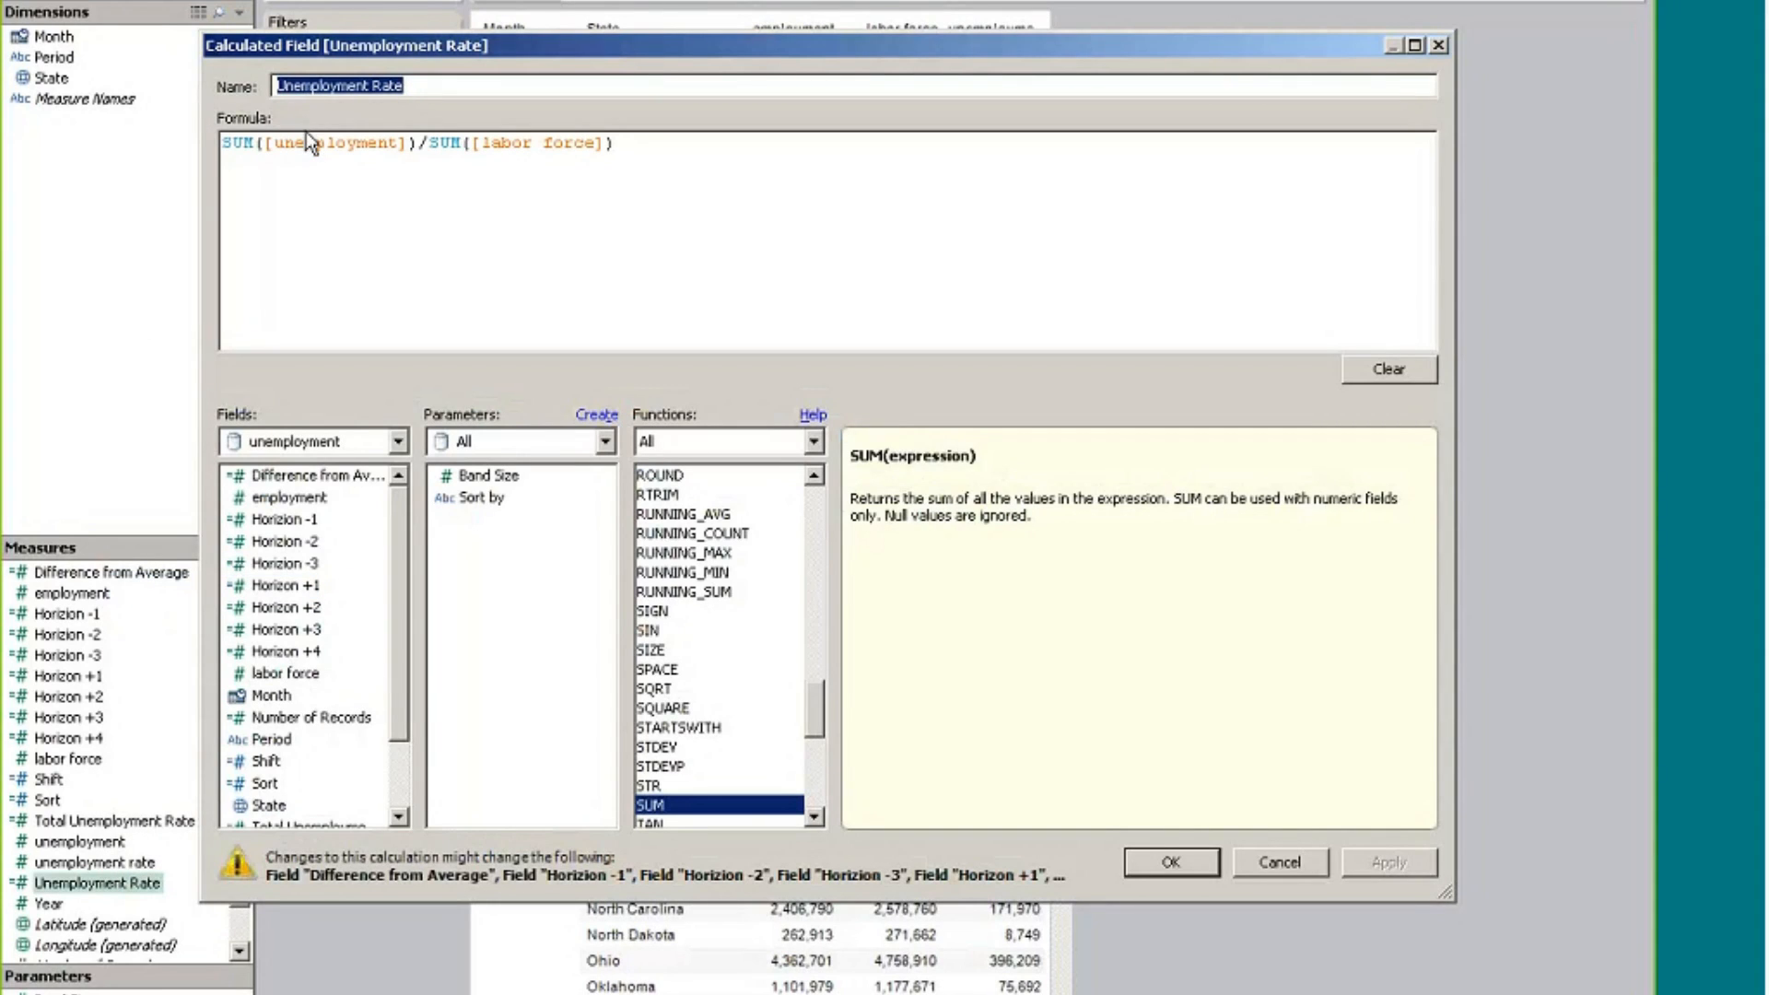
drag(295, 143, 554, 145)
click(634, 152)
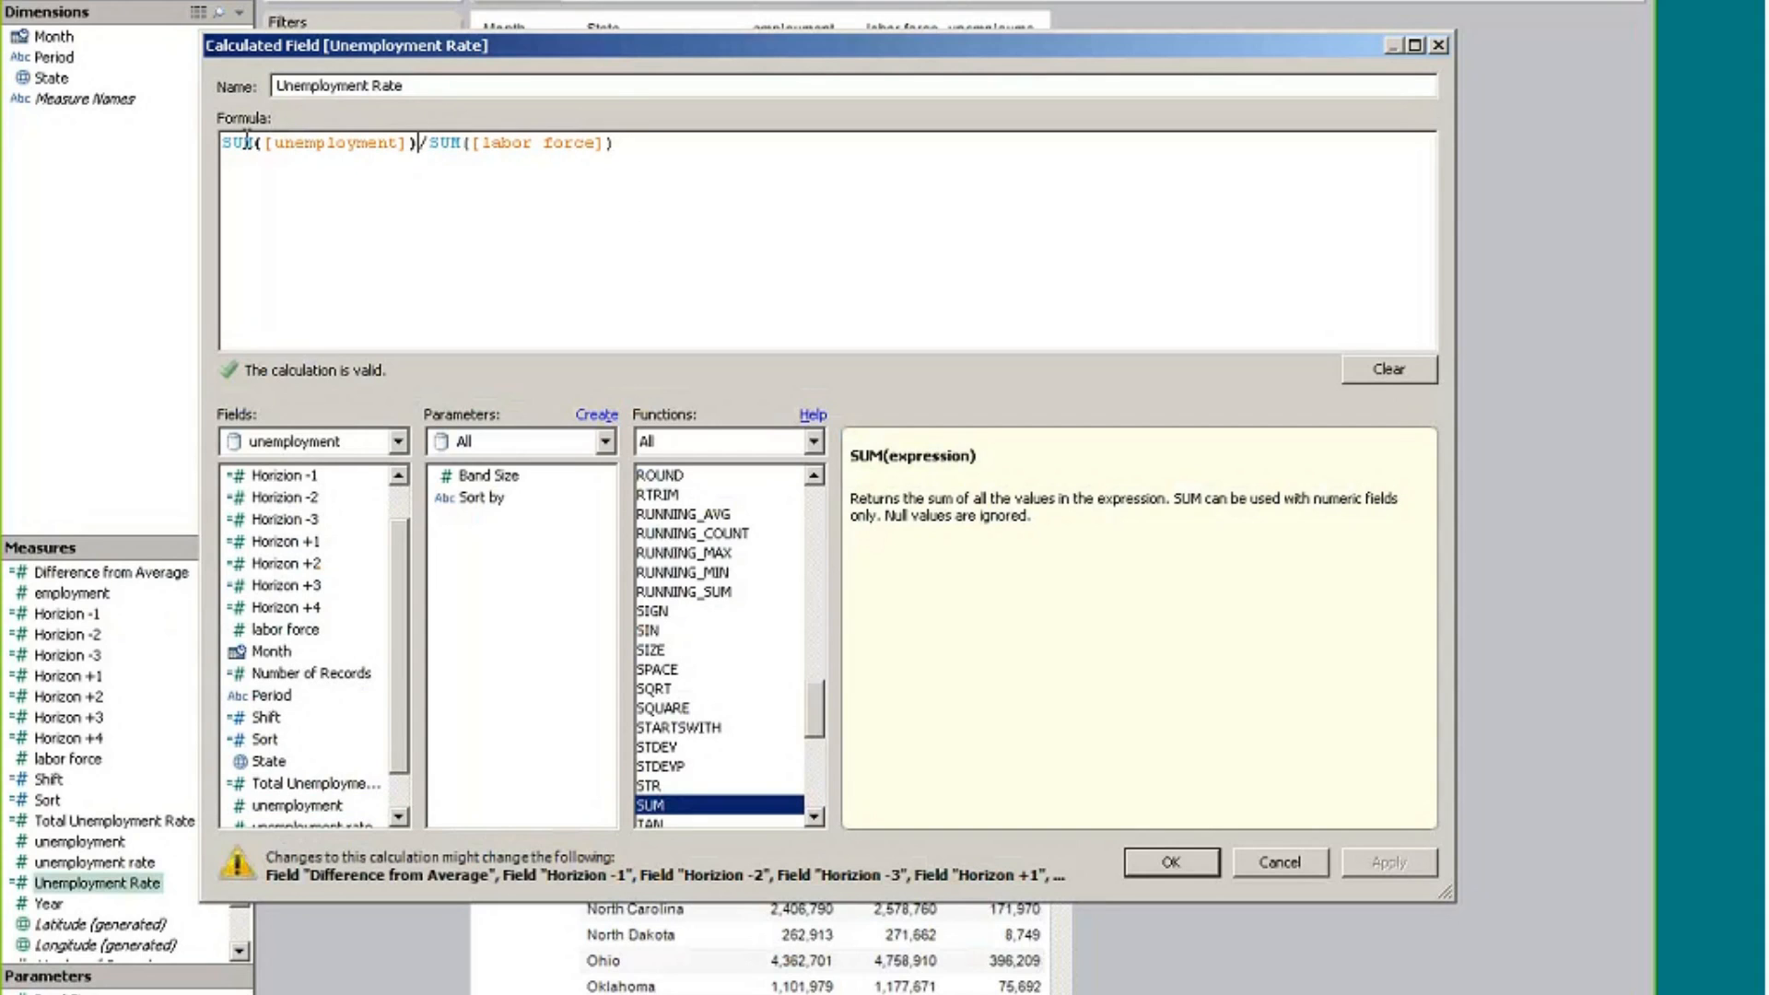
drag(224, 143, 636, 143)
click(422, 148)
click(1162, 859)
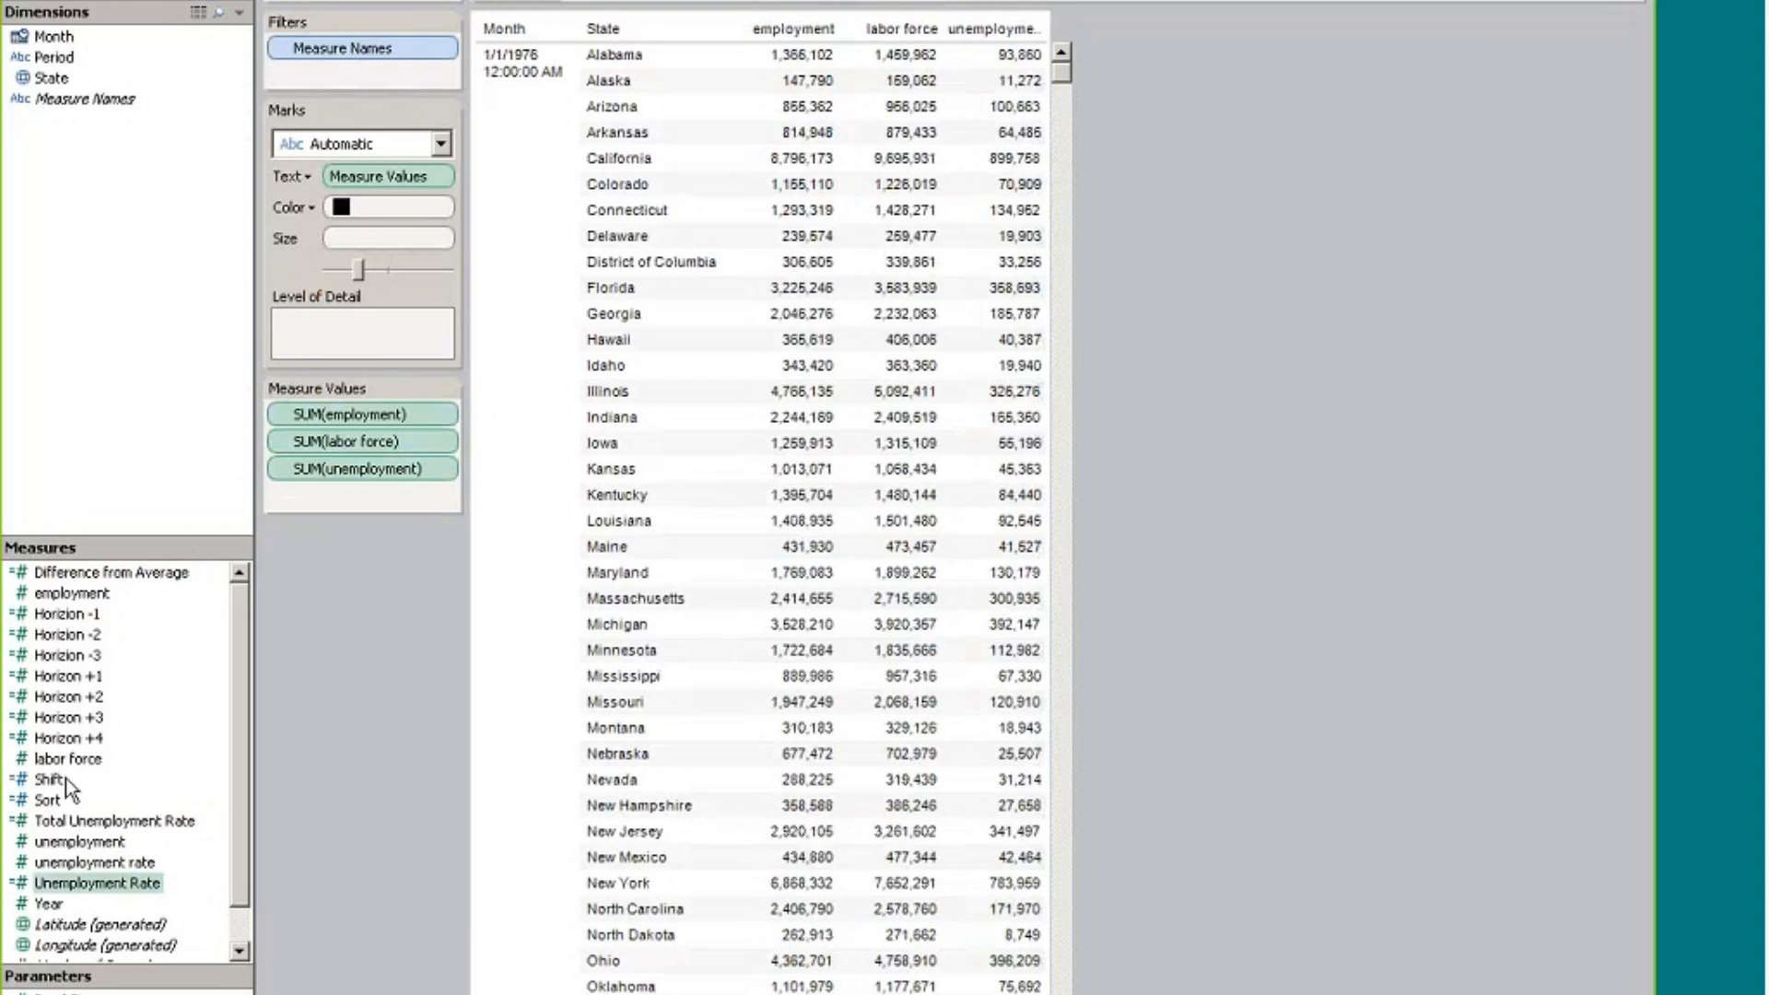
drag(118, 882, 410, 497)
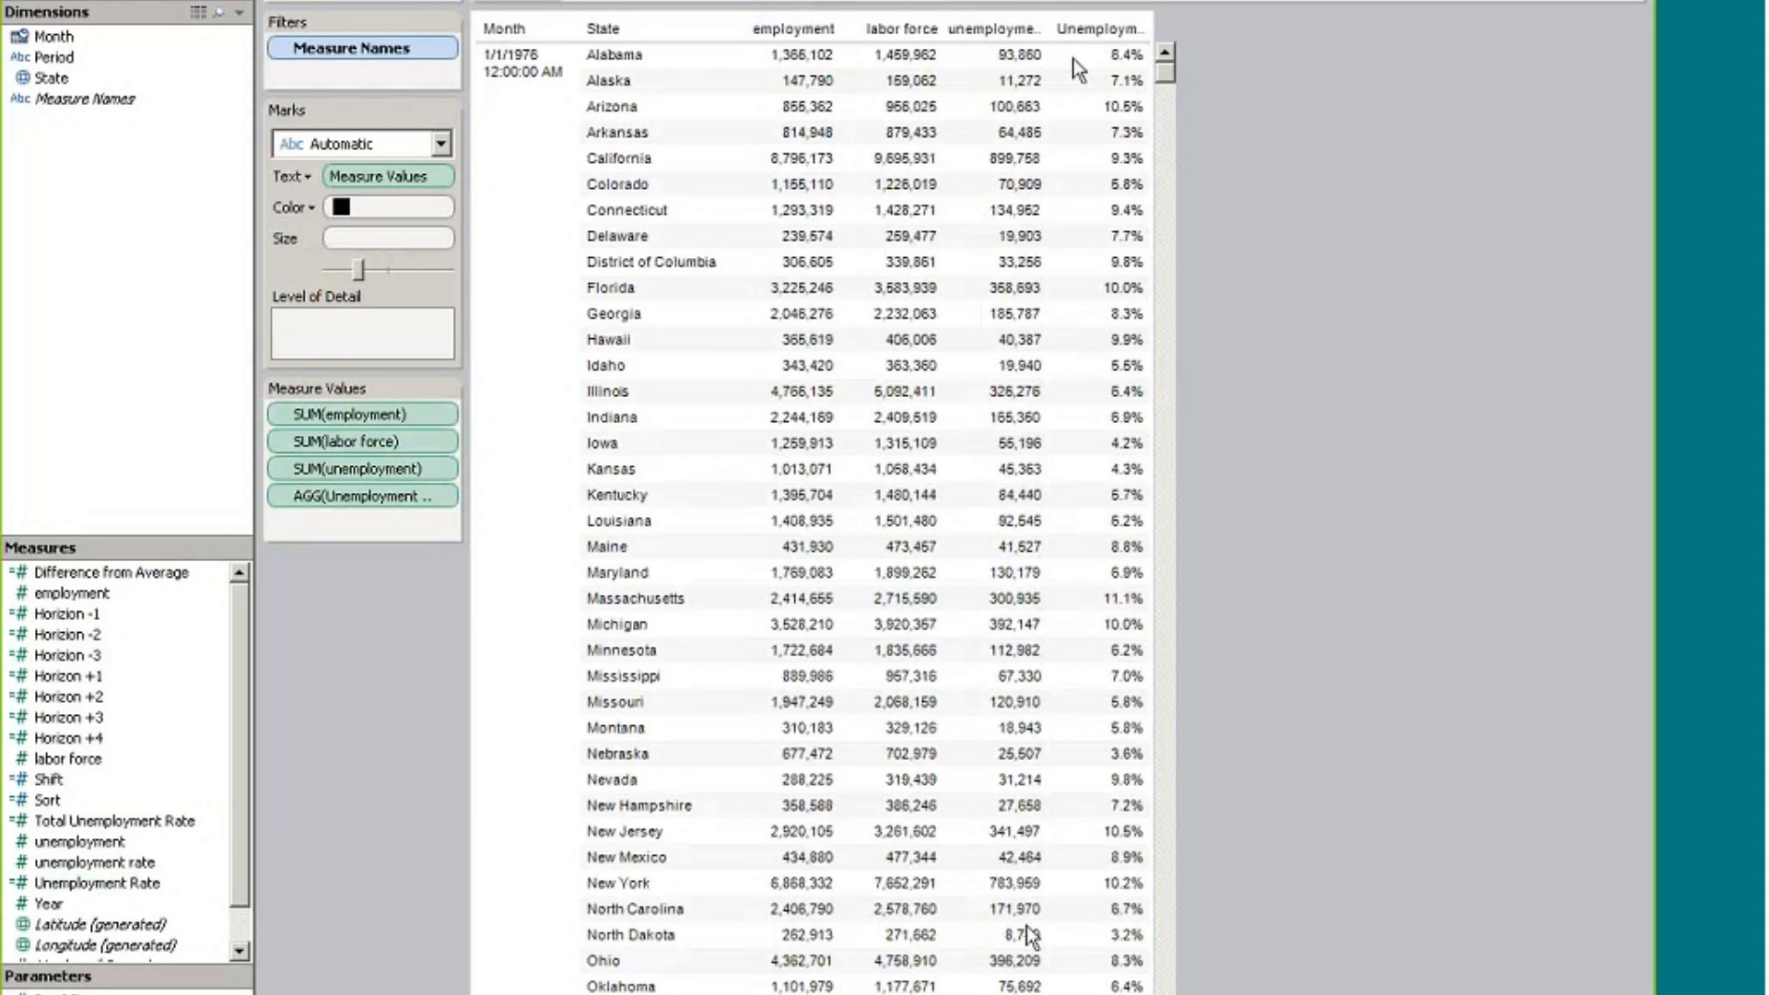
Create the calculated field Calculation1 with the unaggregated formula [unemployment]/[labor force]
right_click(89, 462)
click(161, 513)
click(423, 285)
drag(399, 549, 401, 726)
click(308, 763)
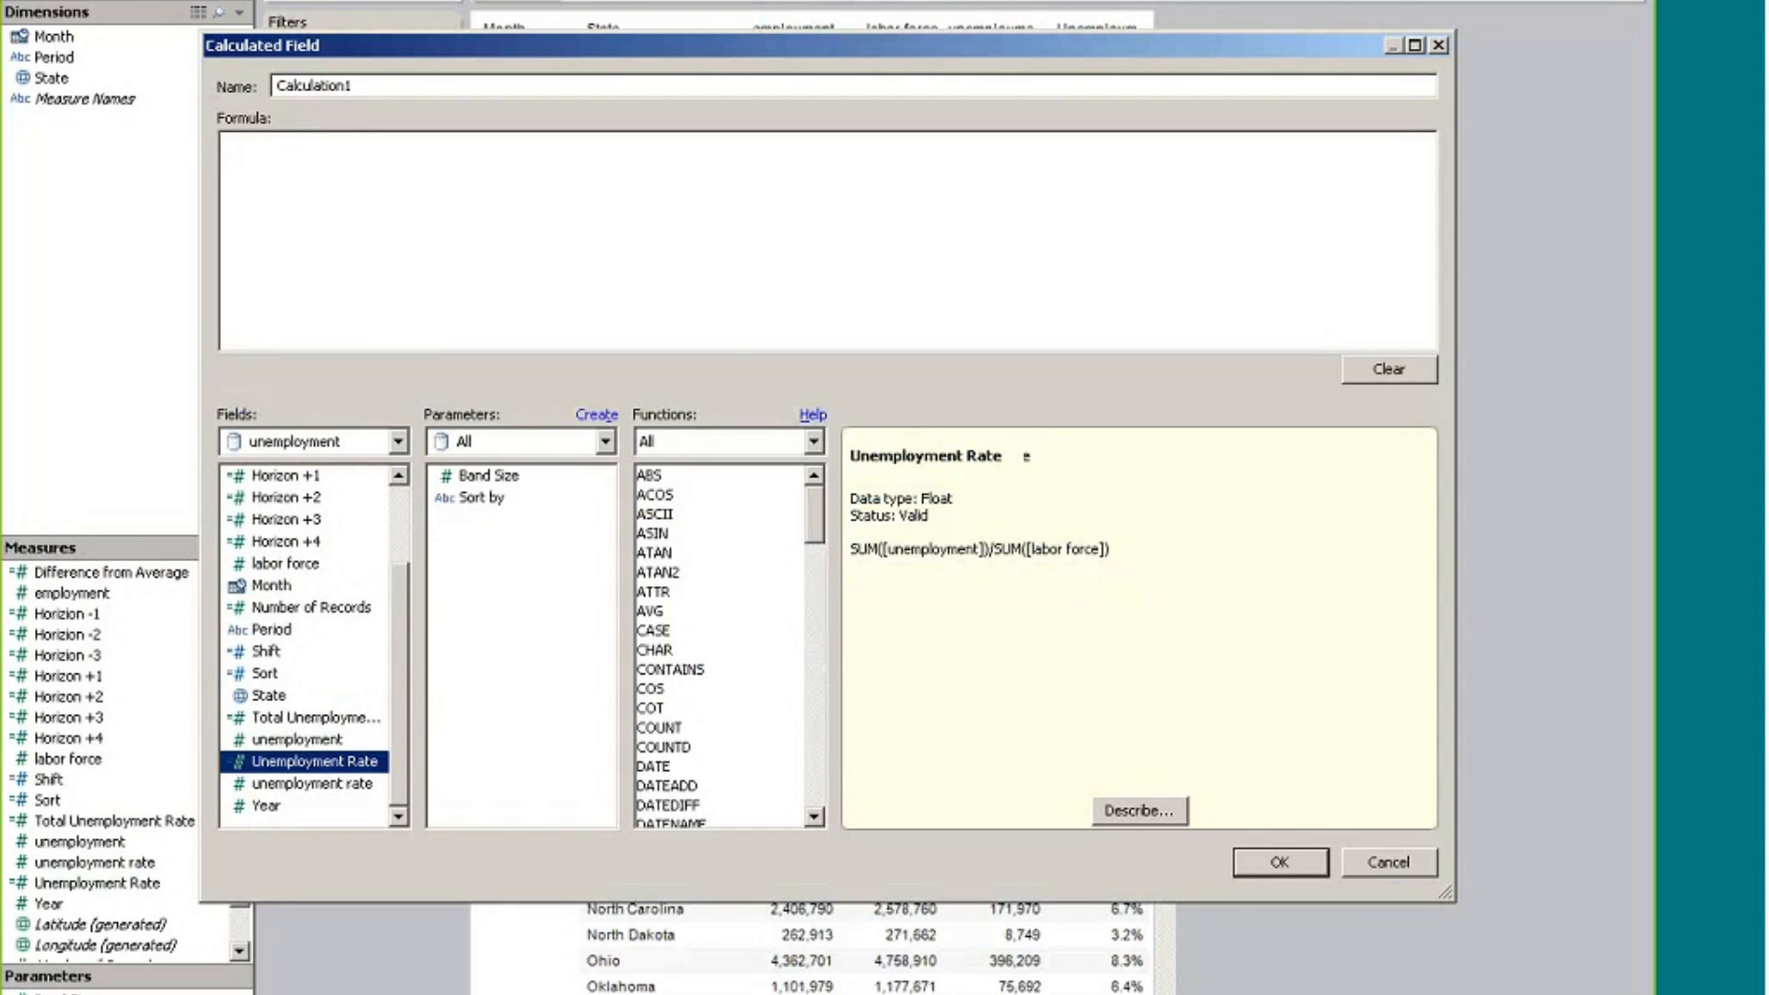
click(328, 735)
double_click(330, 737)
text(/)
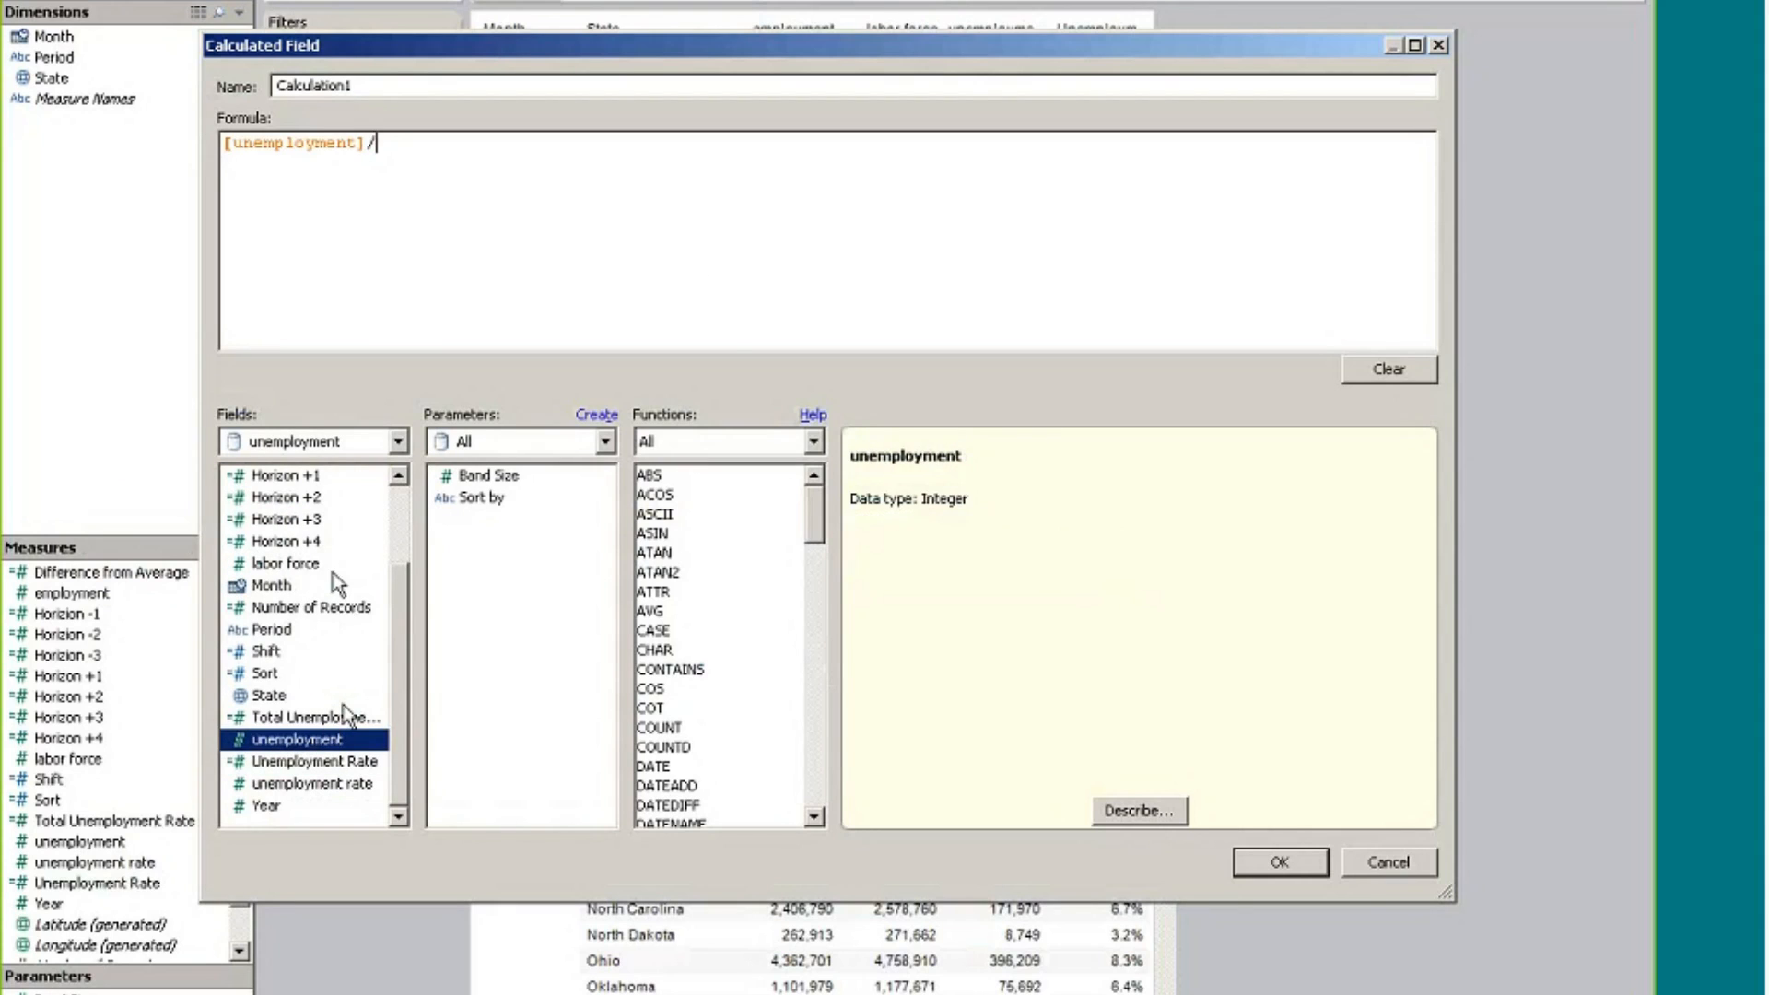
drag(393, 670, 390, 532)
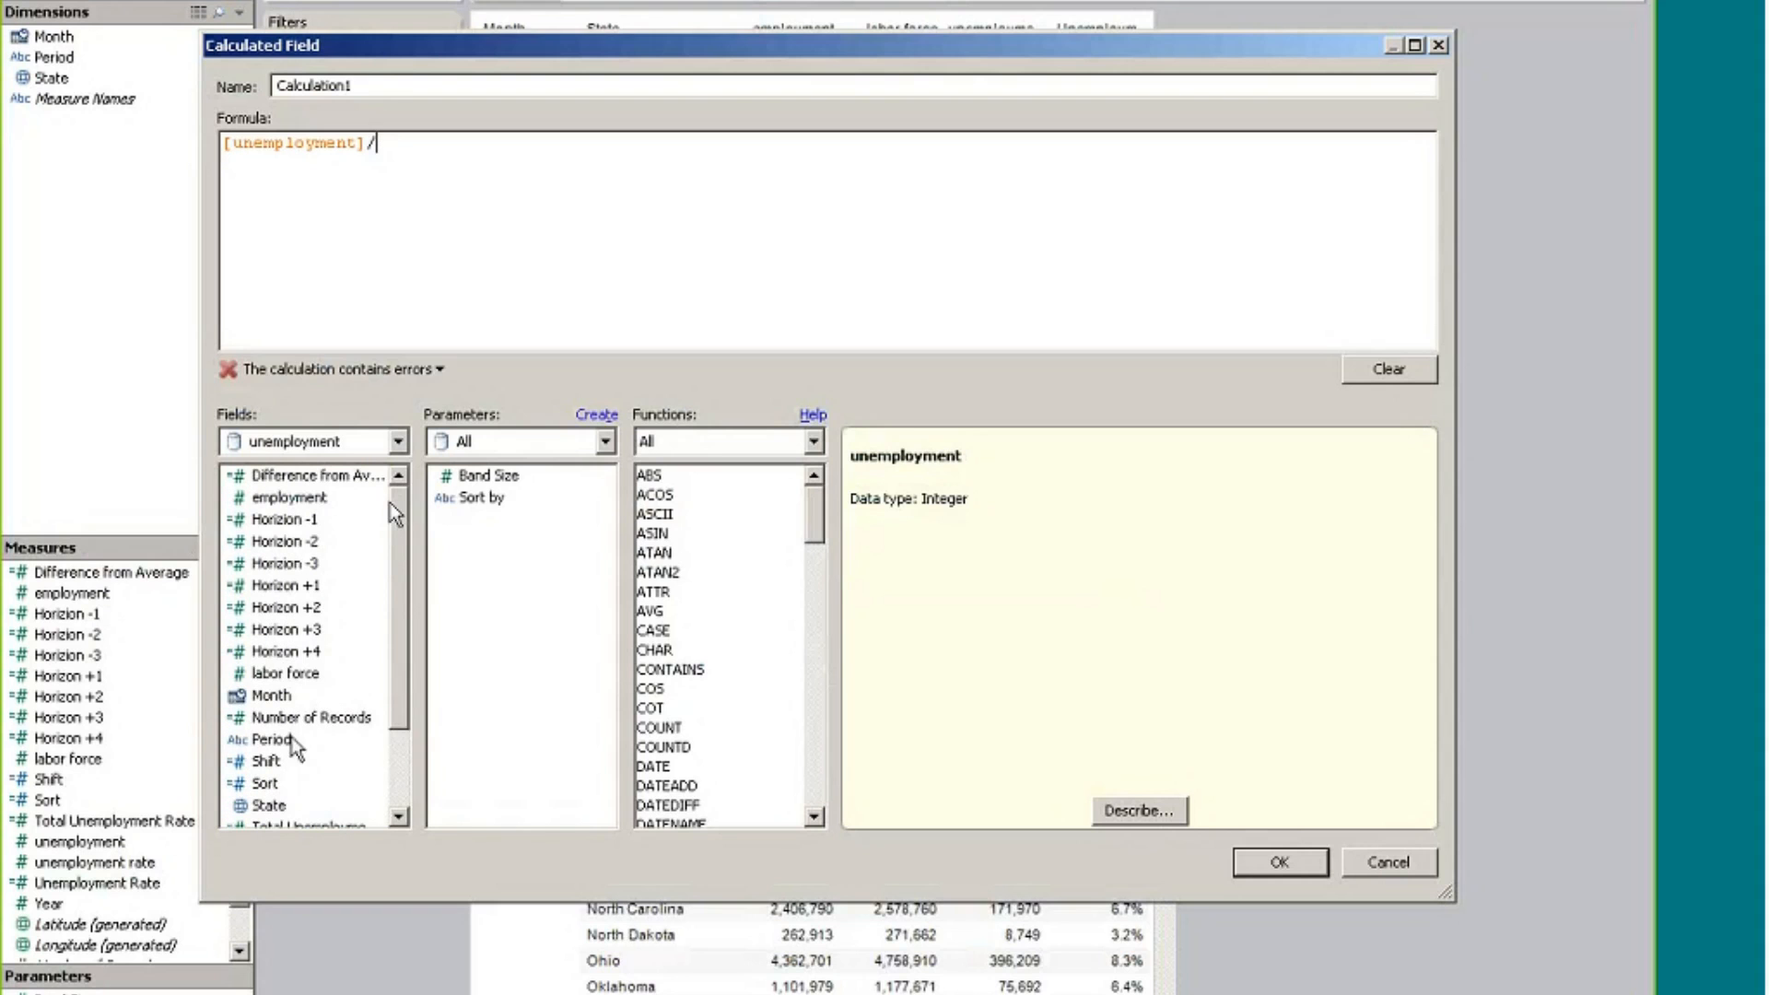
double_click(276, 677)
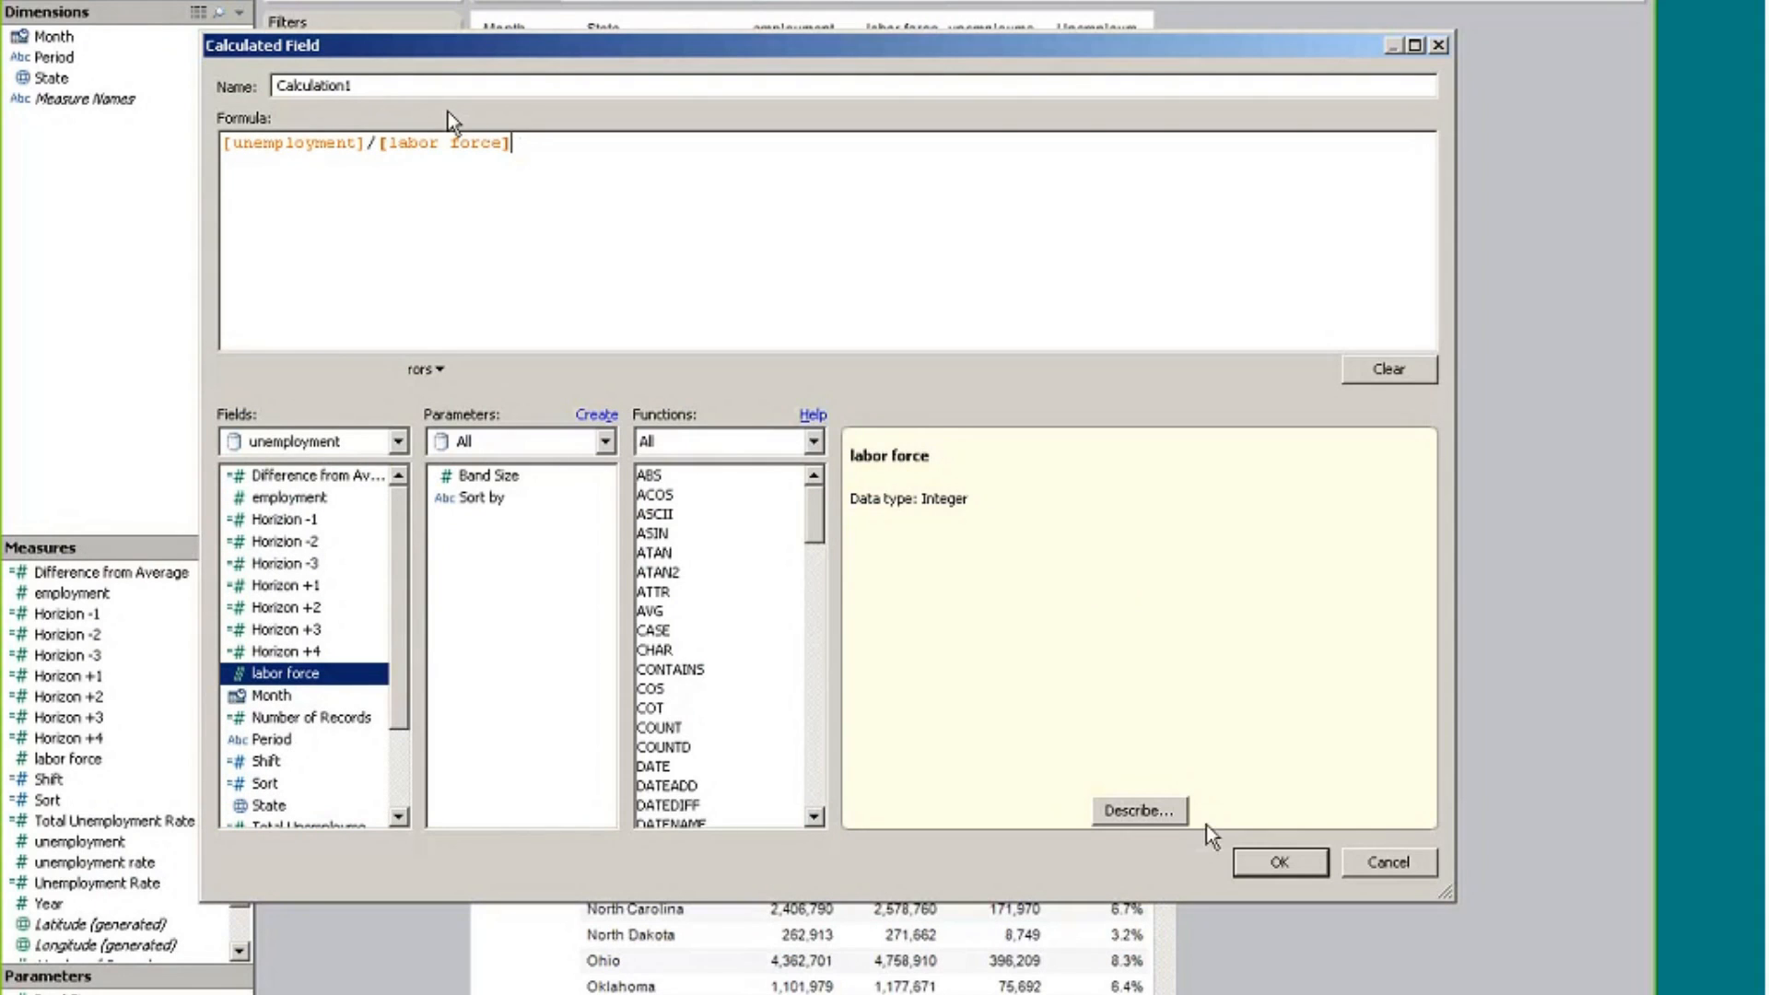
click(1259, 862)
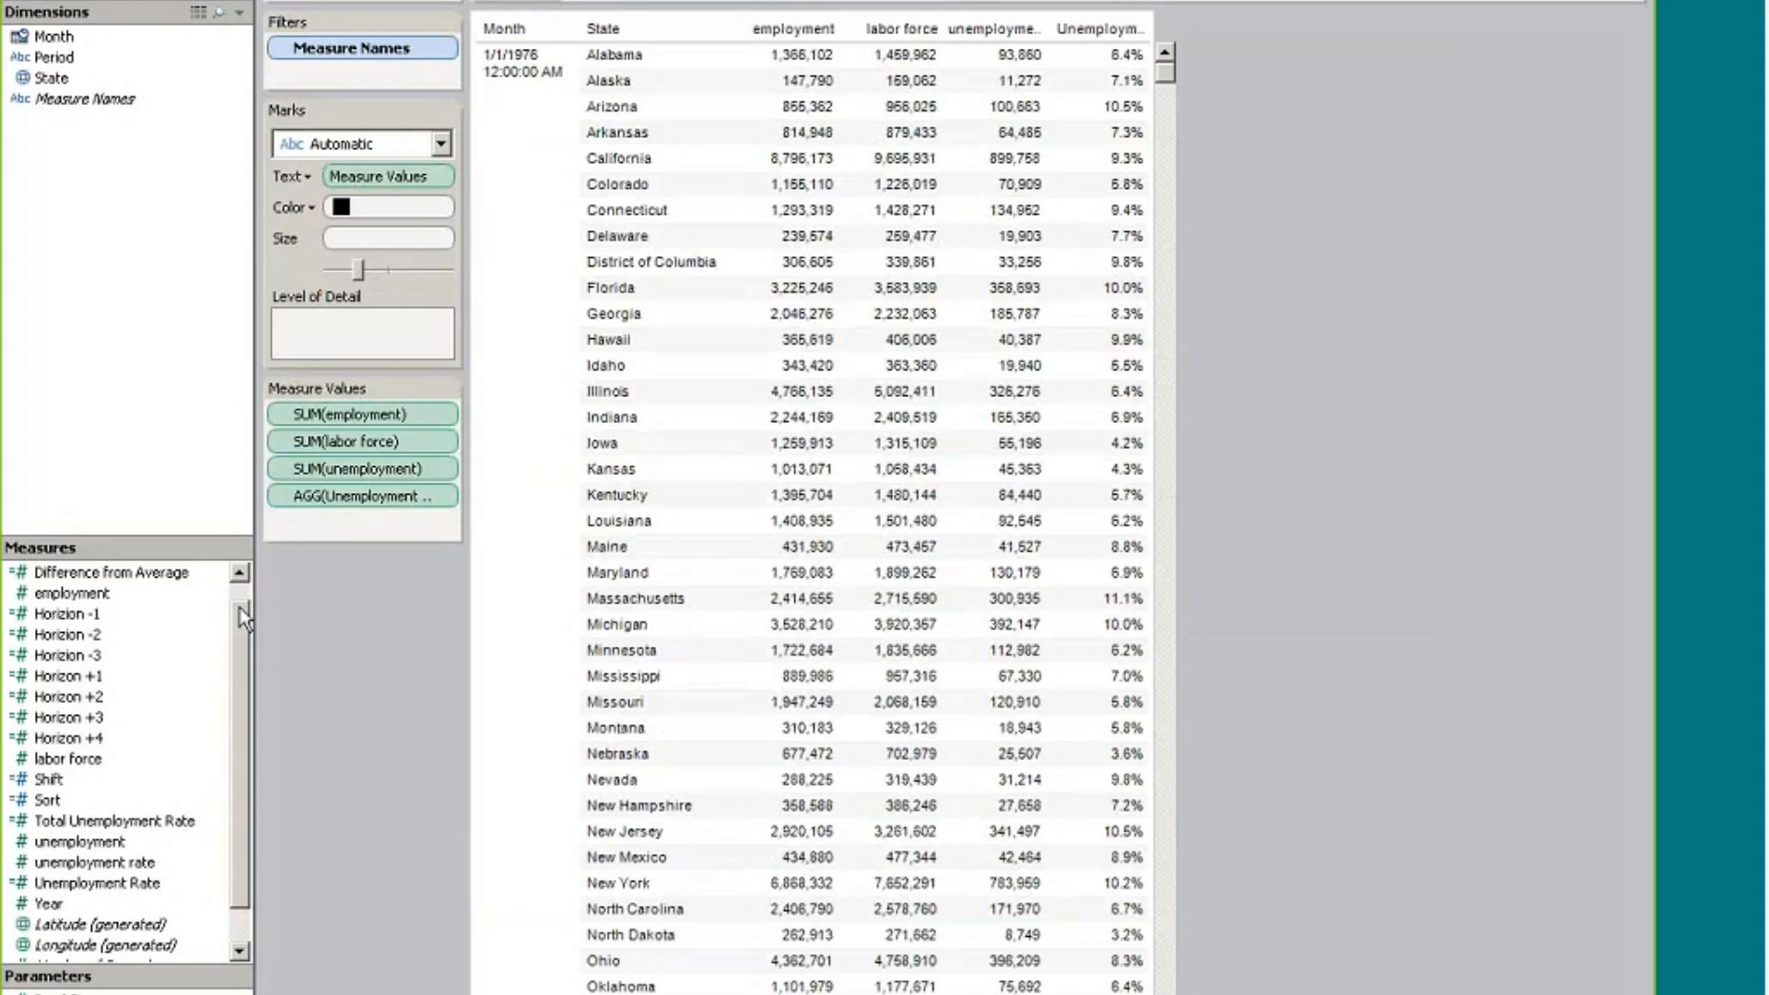
Add Calculation1 to the measure values and format its numbers as a percentage with one decimal place
drag(178, 578, 364, 521)
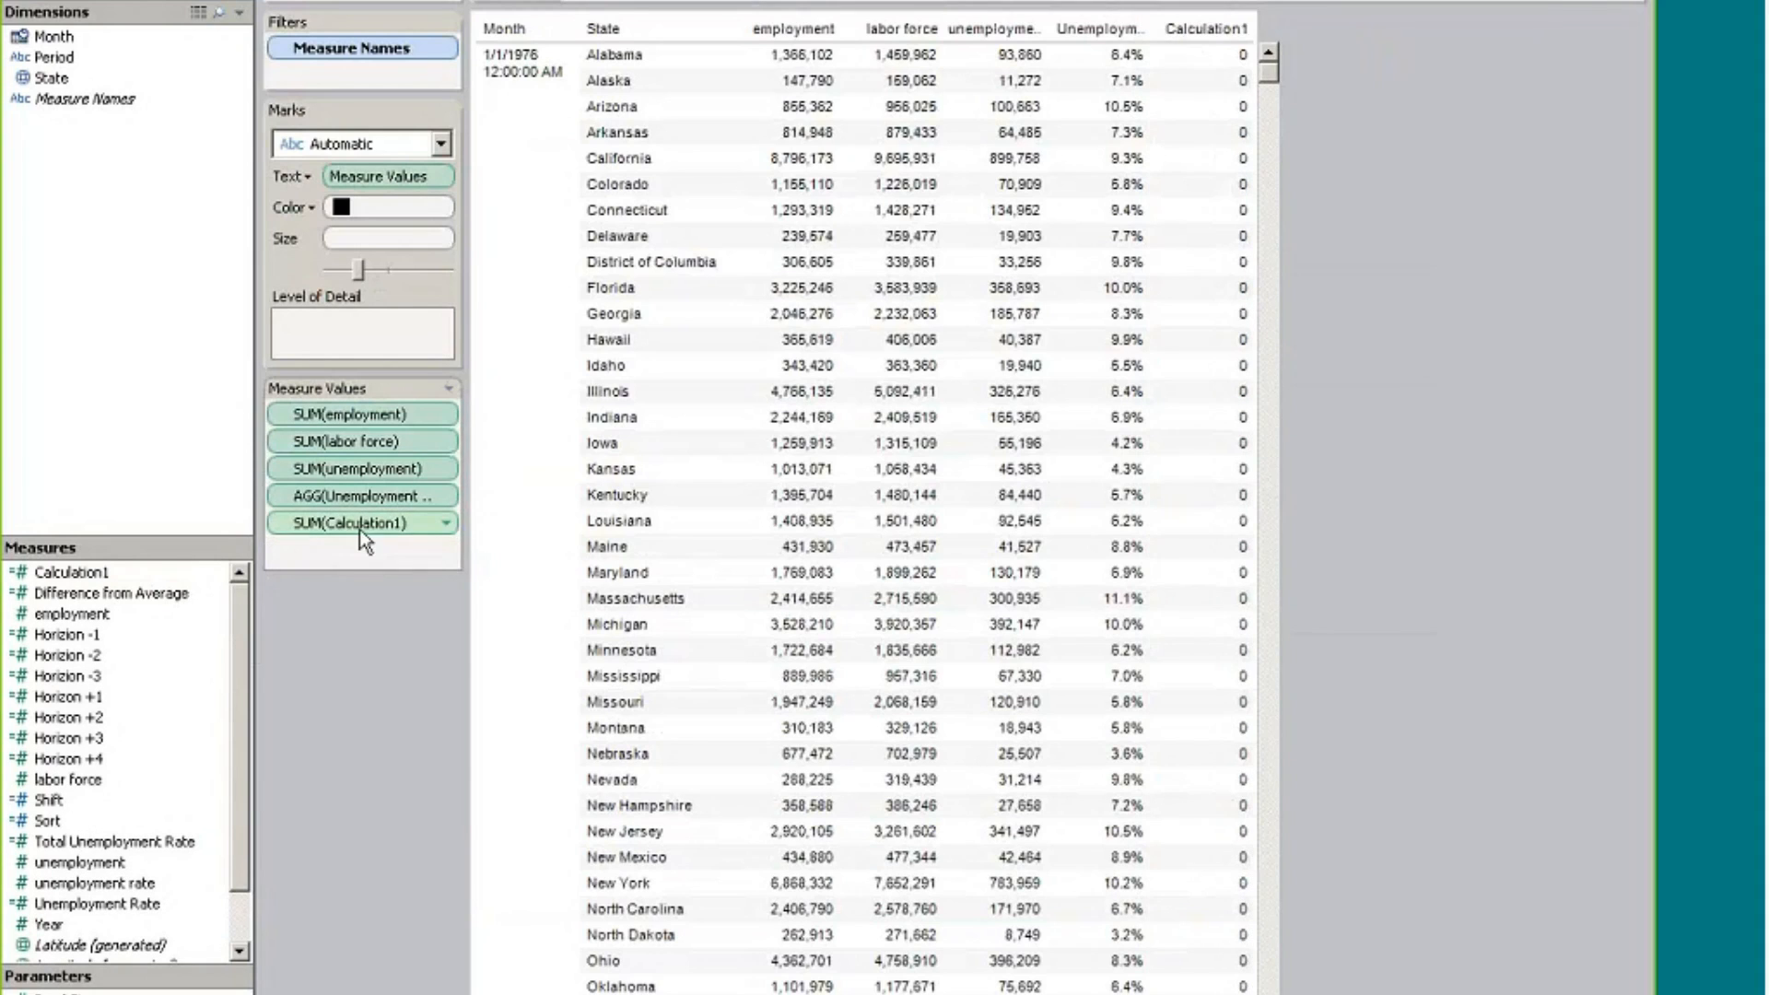
right_click(398, 525)
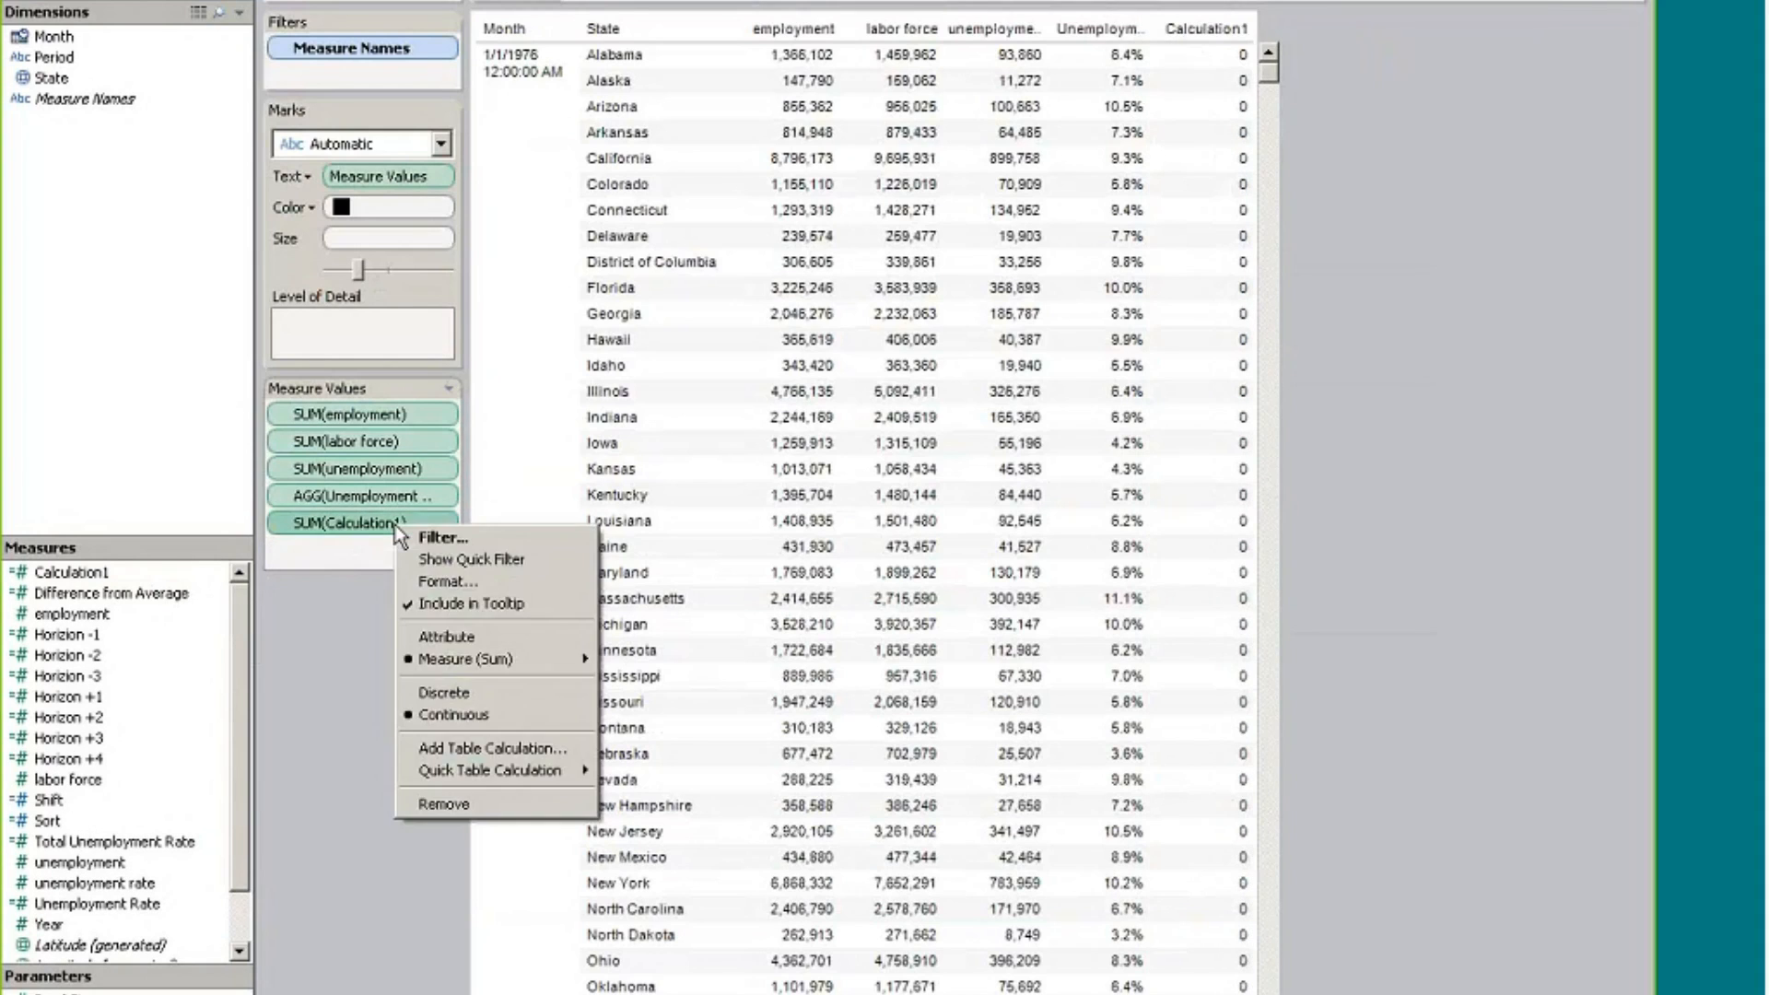
click(483, 581)
click(167, 58)
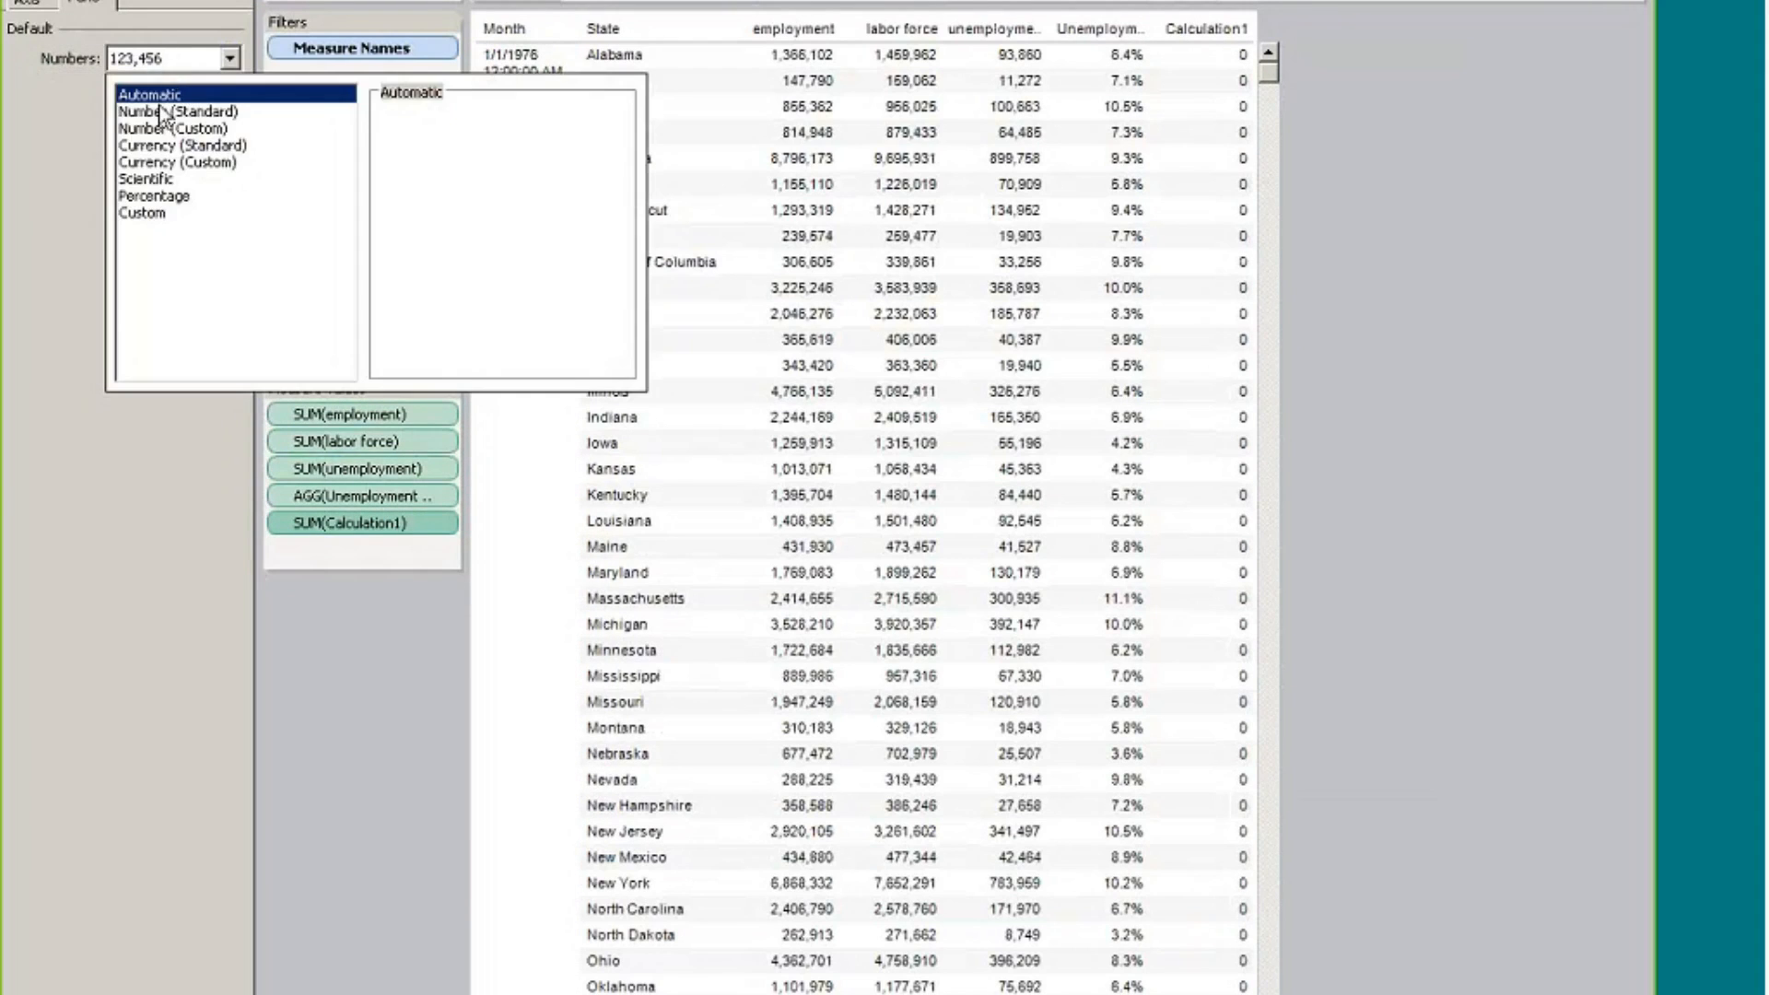
click(165, 196)
click(451, 150)
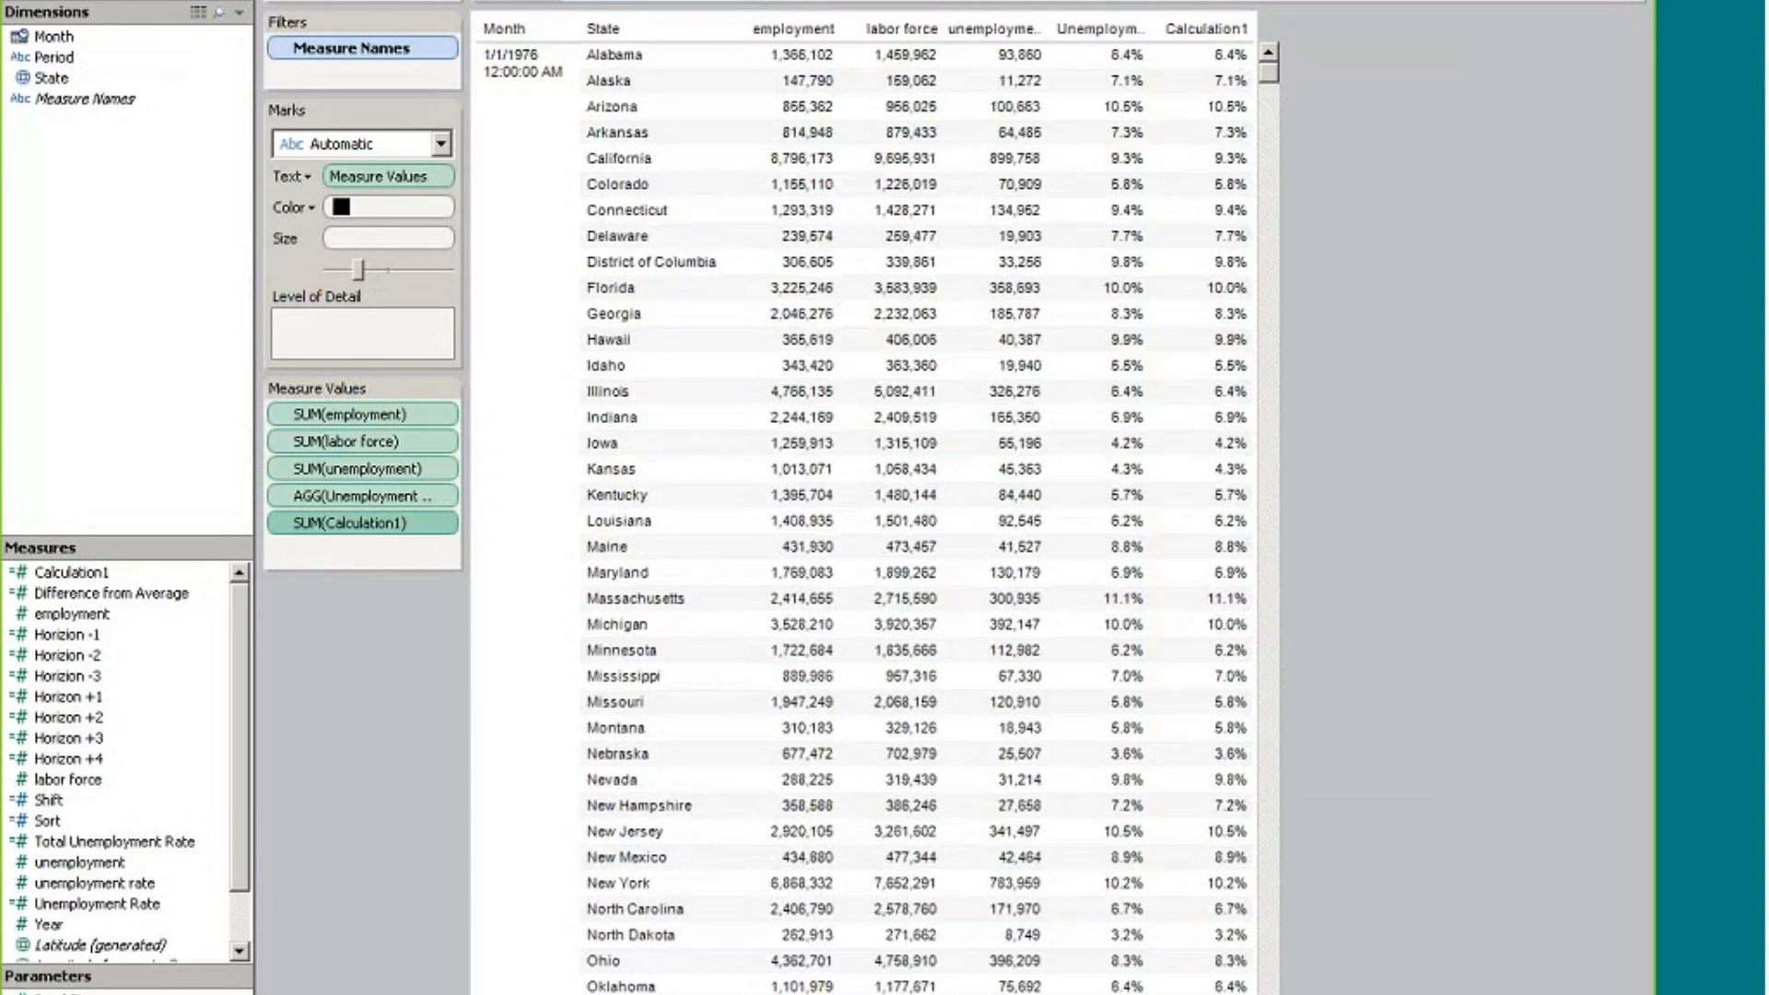
Compare the Calculation1 and Unemployment Rate values by state, and remove State from the rows
mouse_move(1250, 578)
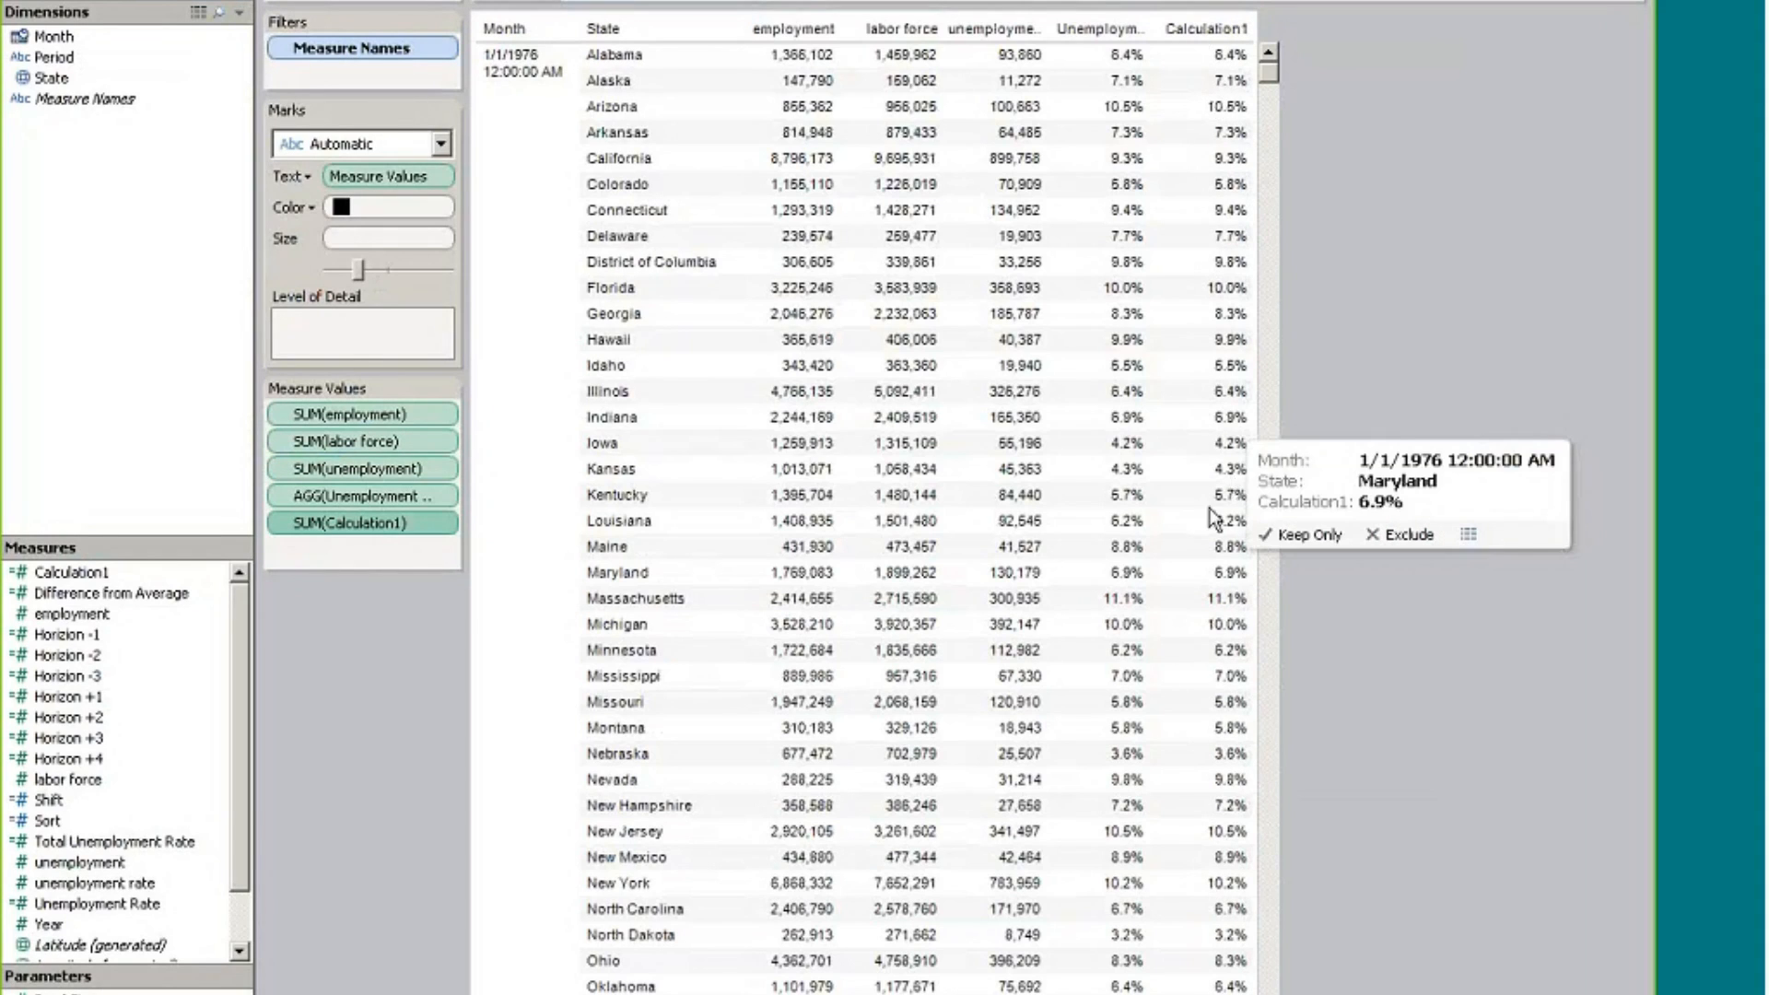
mouse_move(1205, 521)
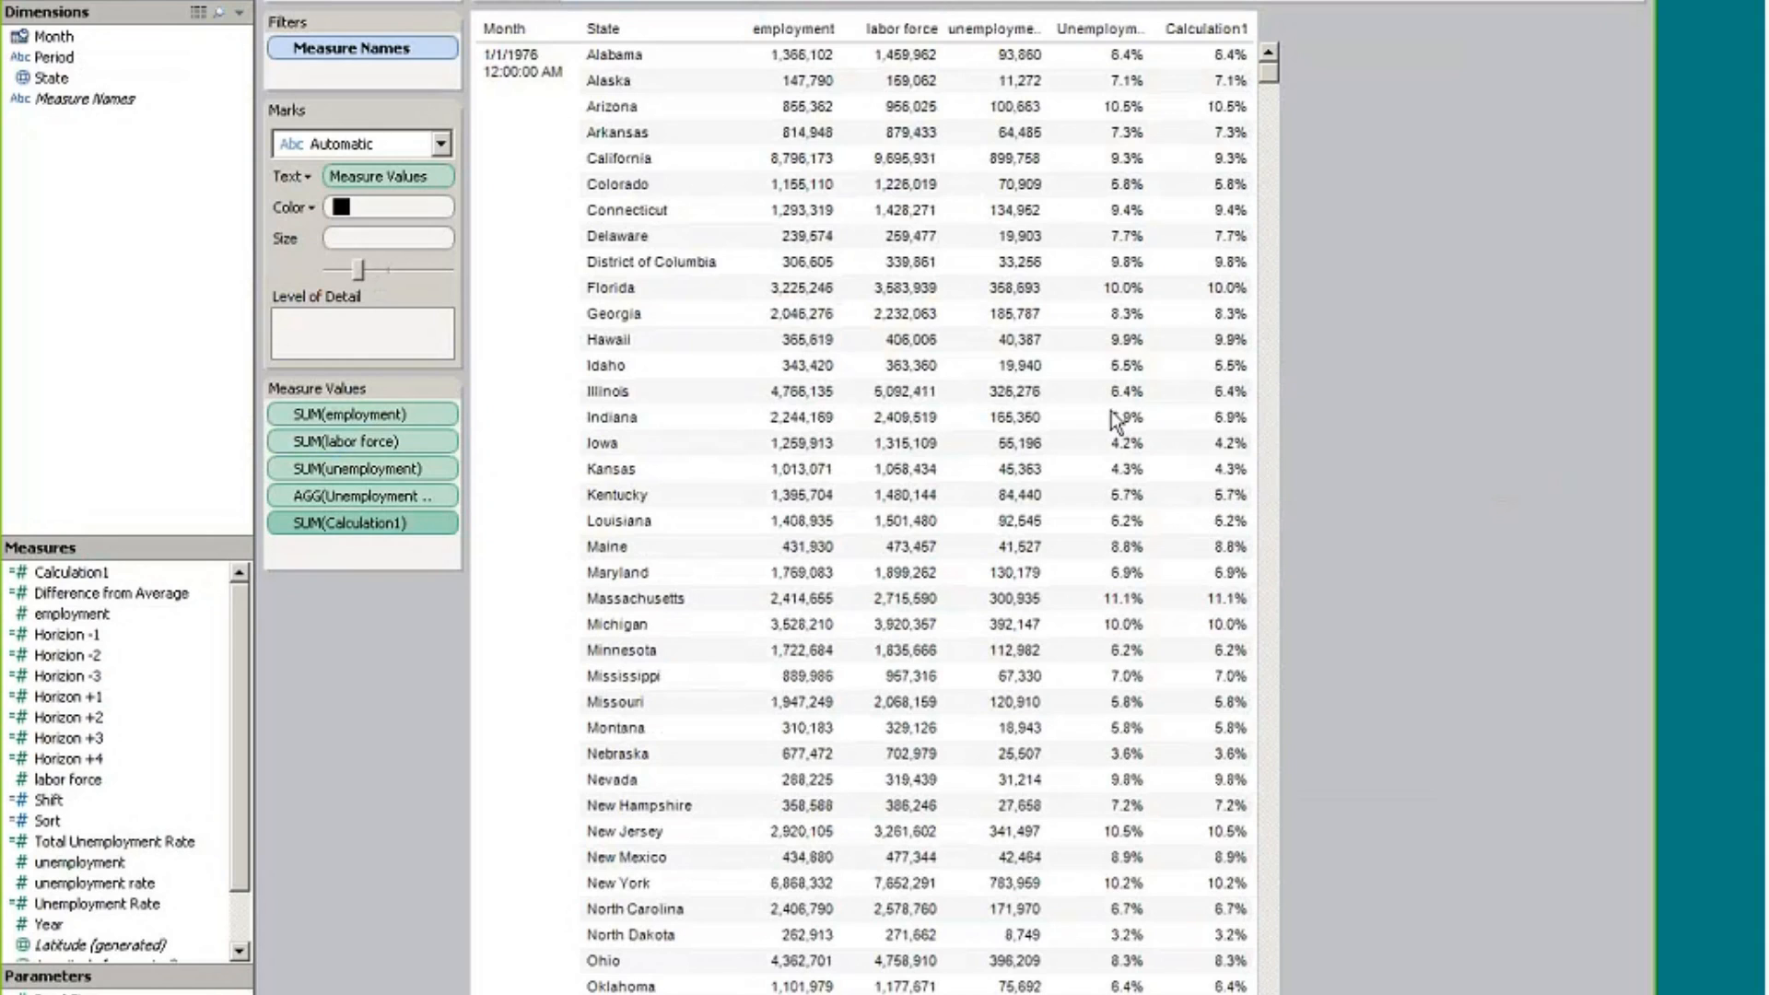
drag(838, 1, 1457, 334)
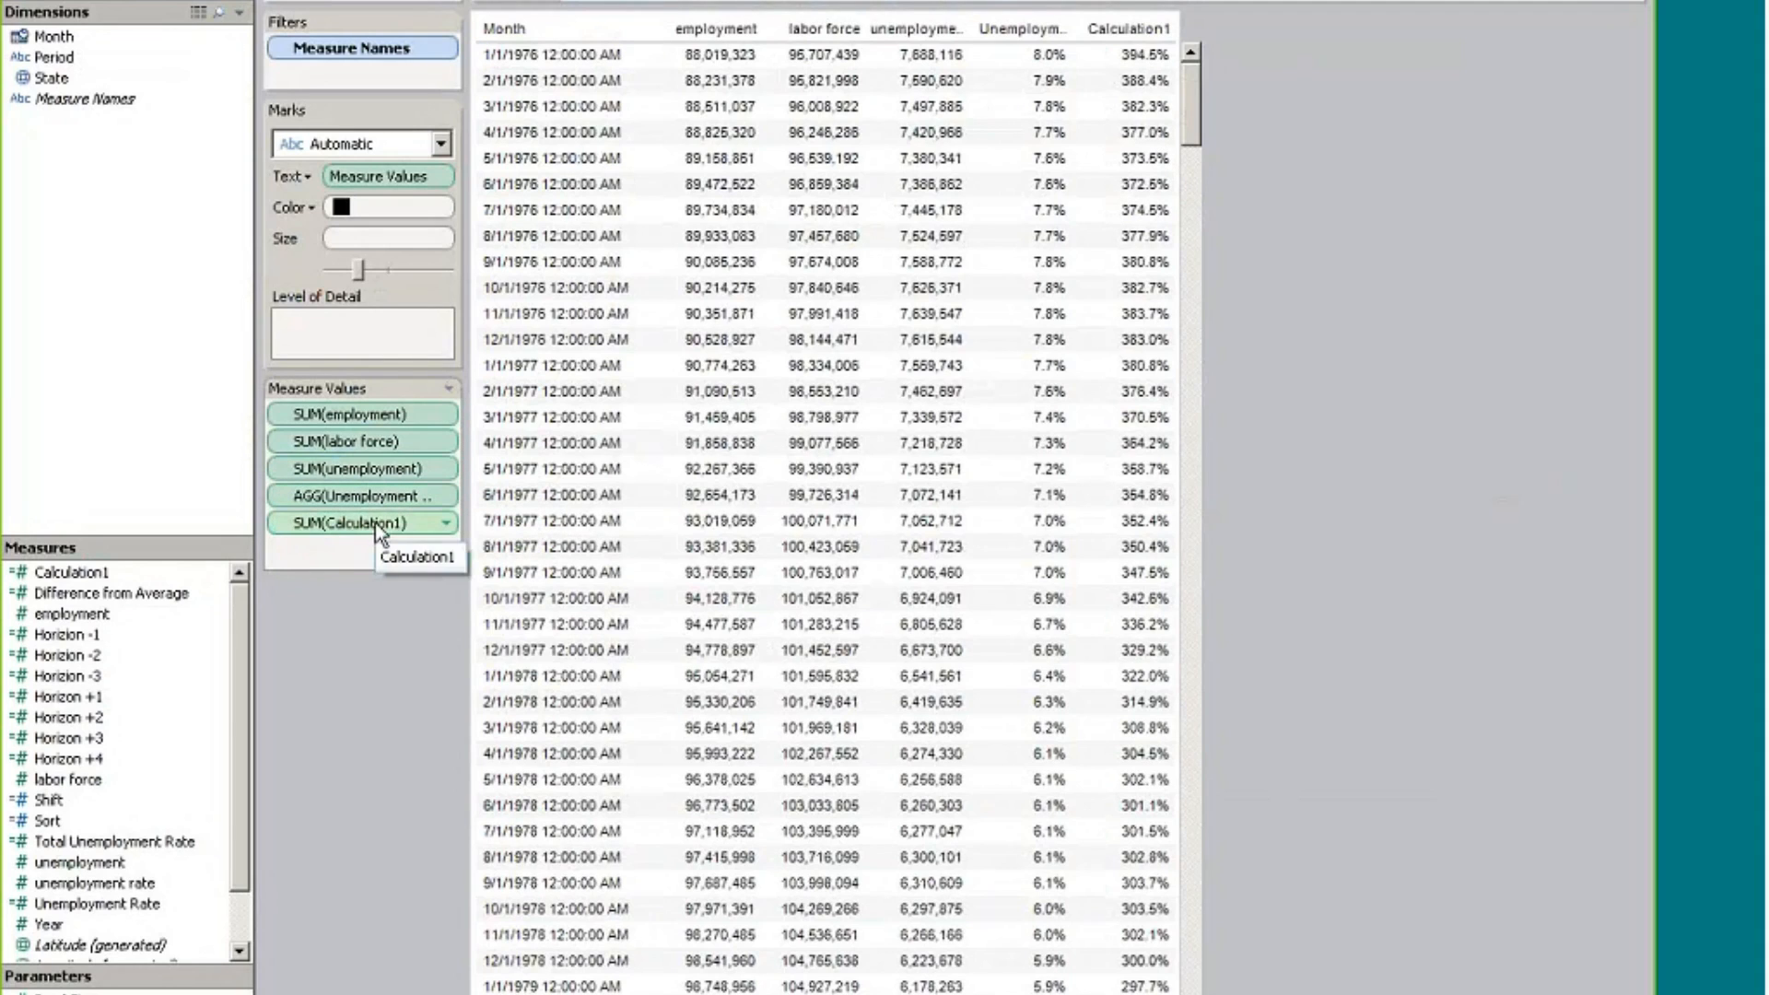
Edit the Calculation1 formula so the whole ratio is wrapped in one aggregation: SUM([unemployment]/[labor force])
right_click(65, 572)
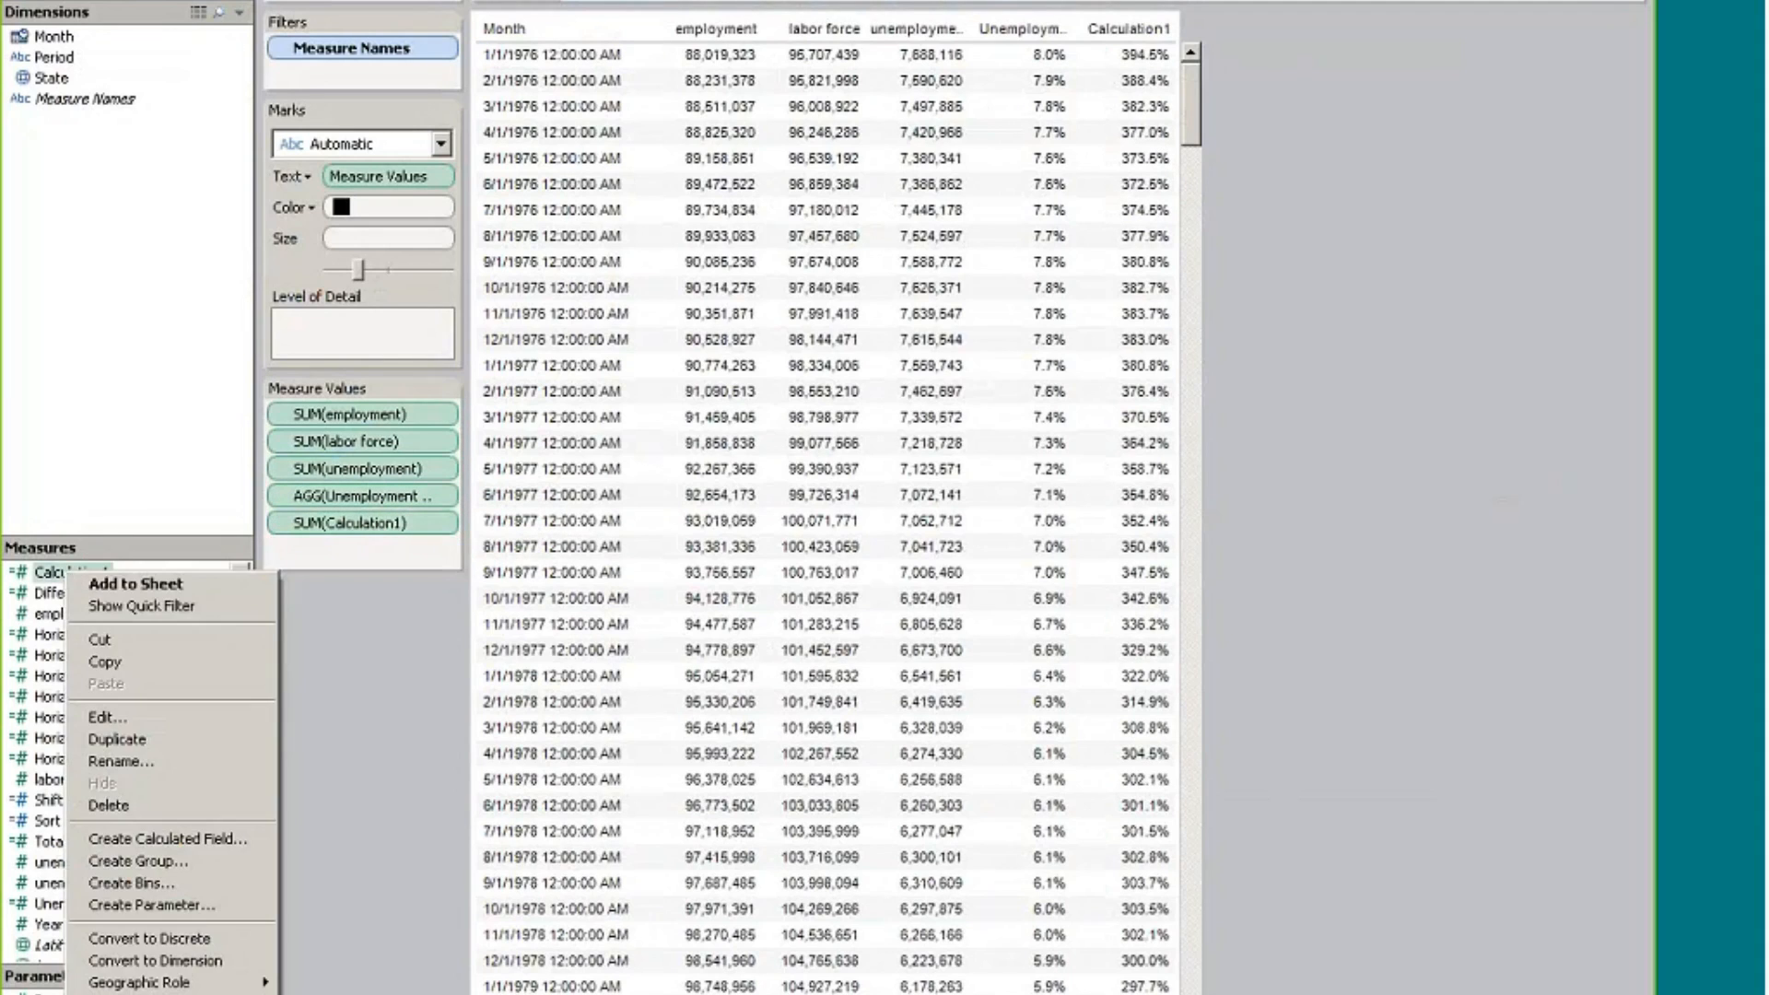
click(161, 718)
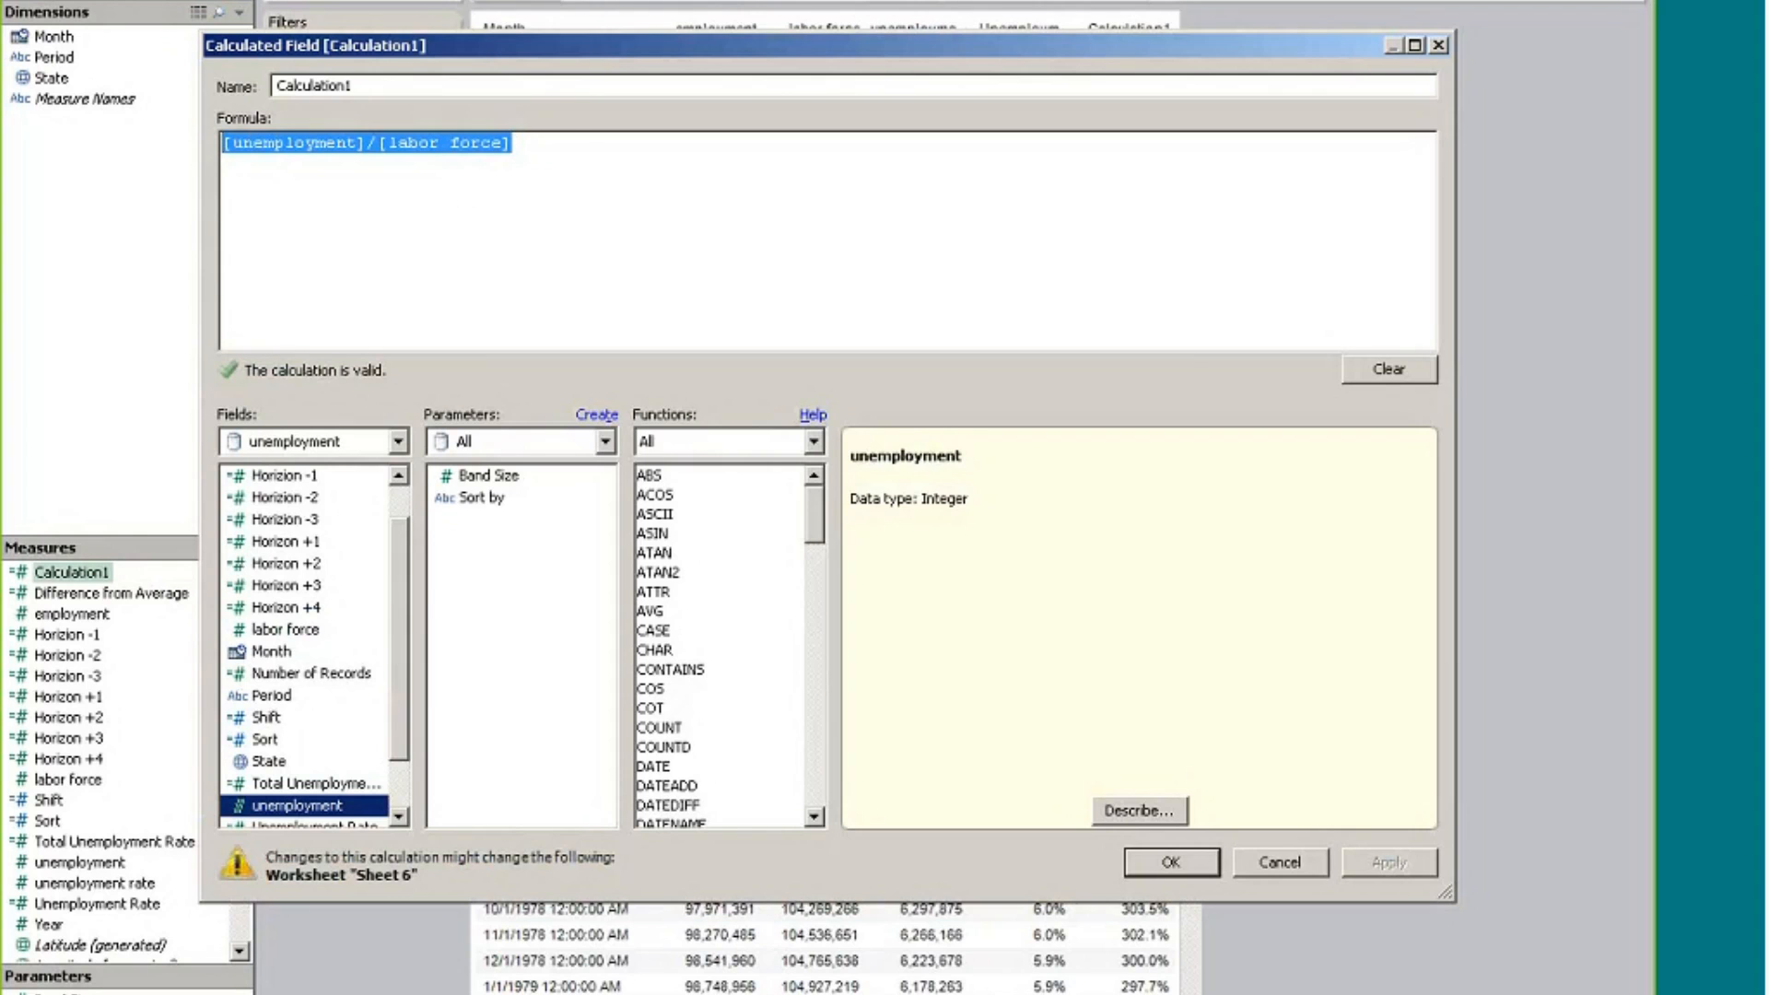
drag(370, 42, 755, 99)
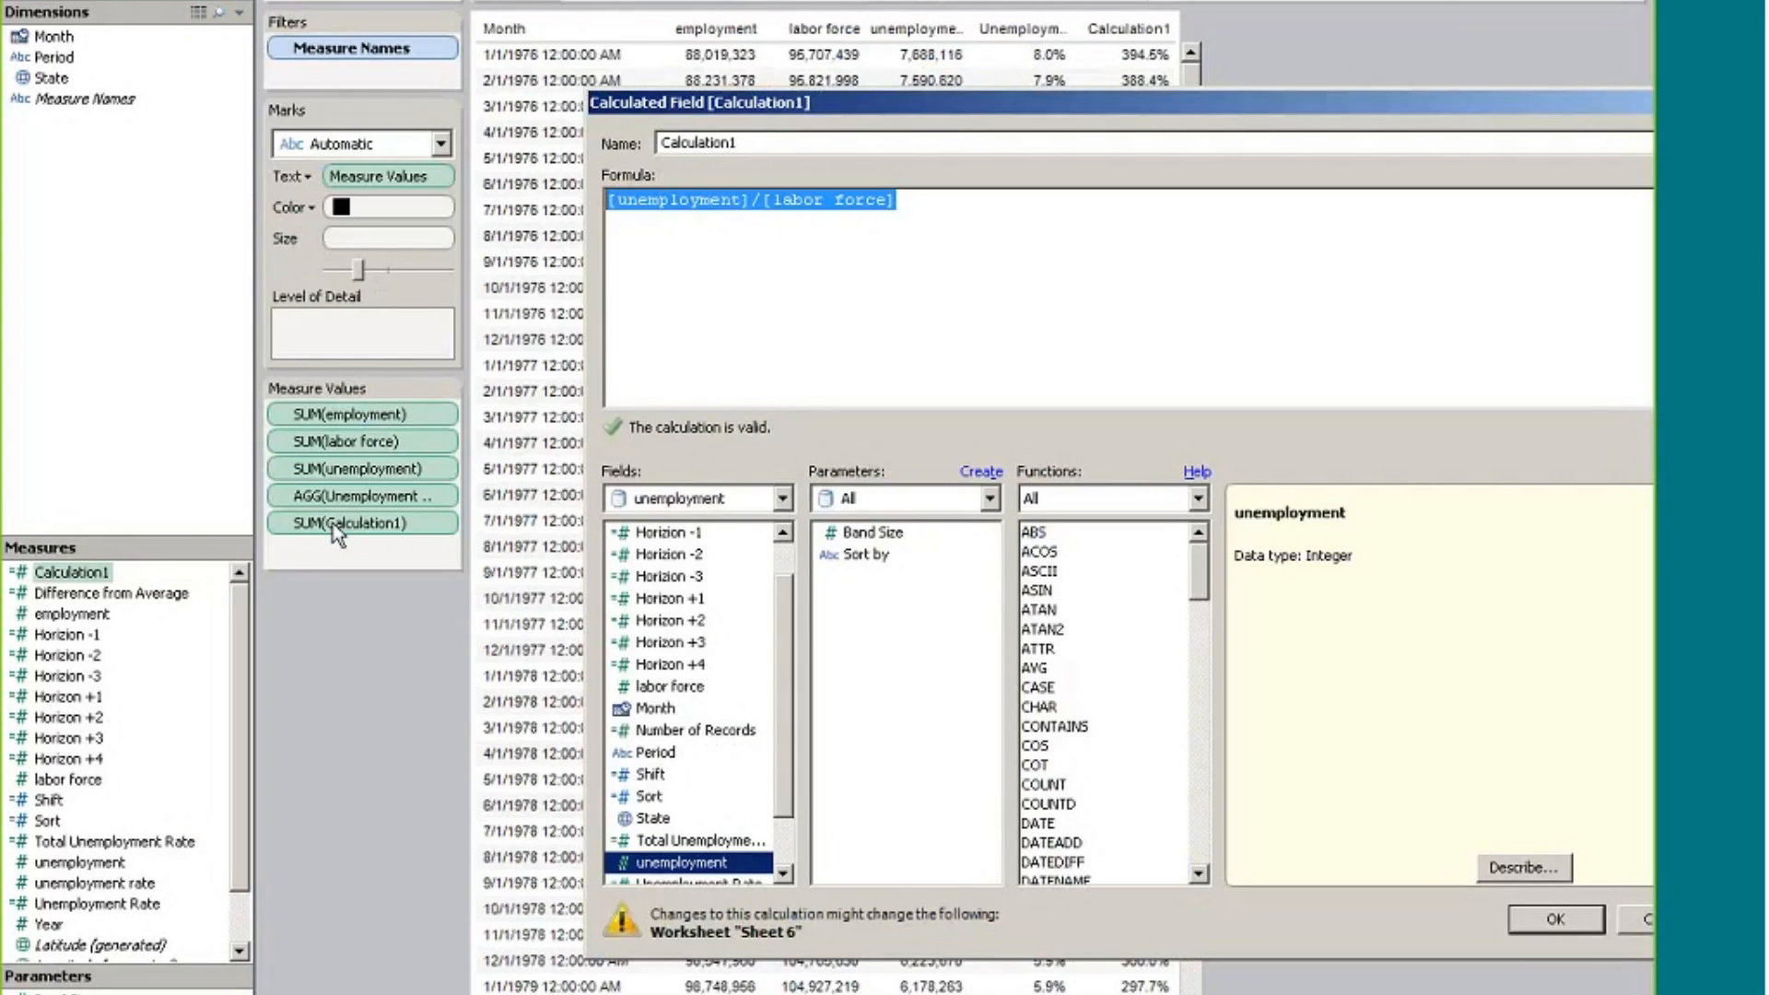
click(903, 201)
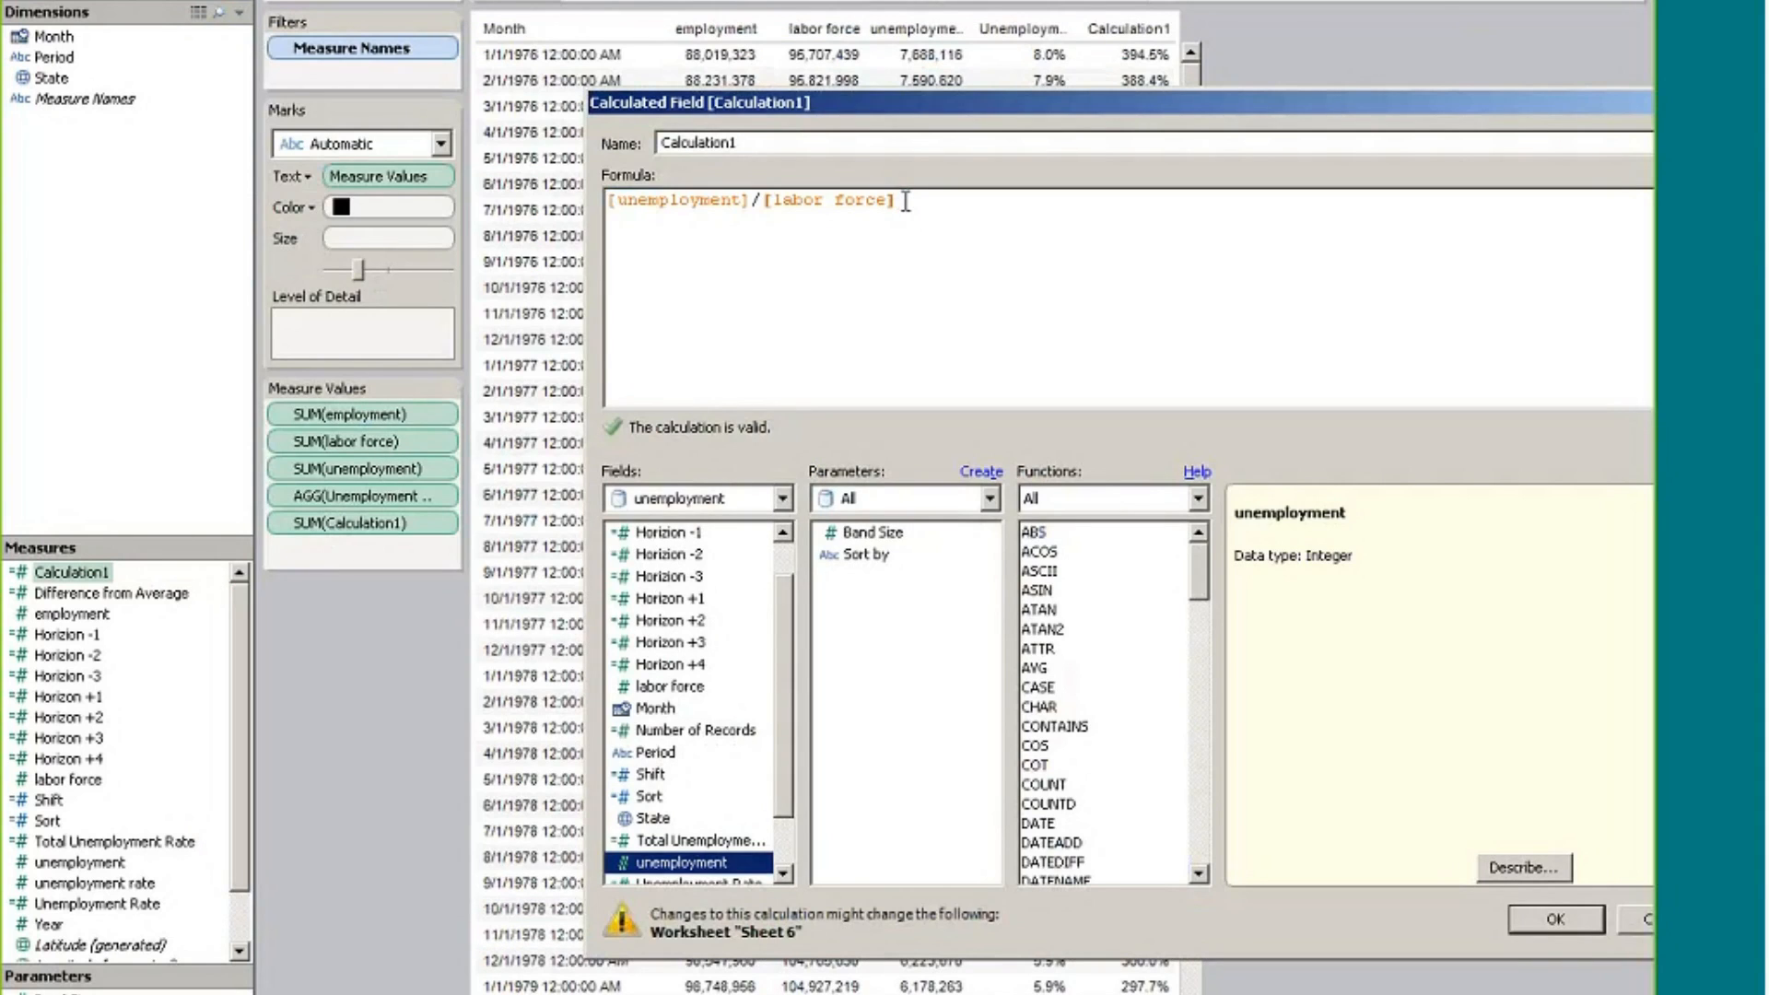
text(])
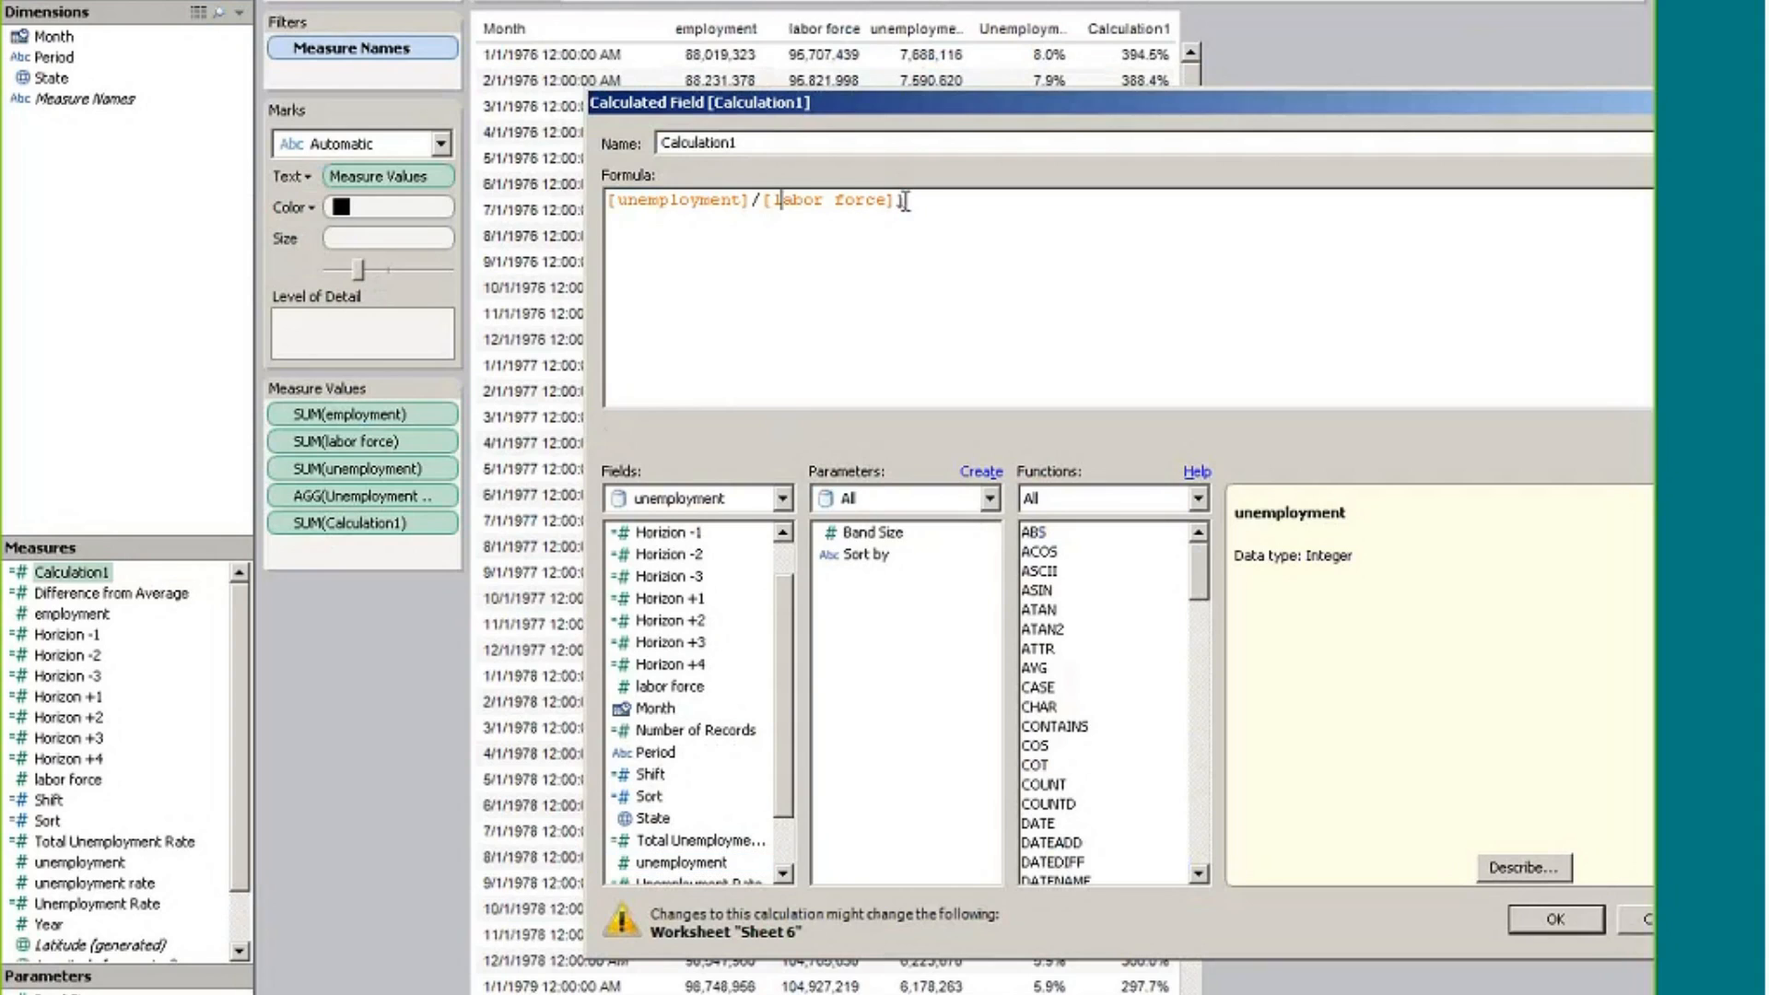
key(Home)
text(SUM()
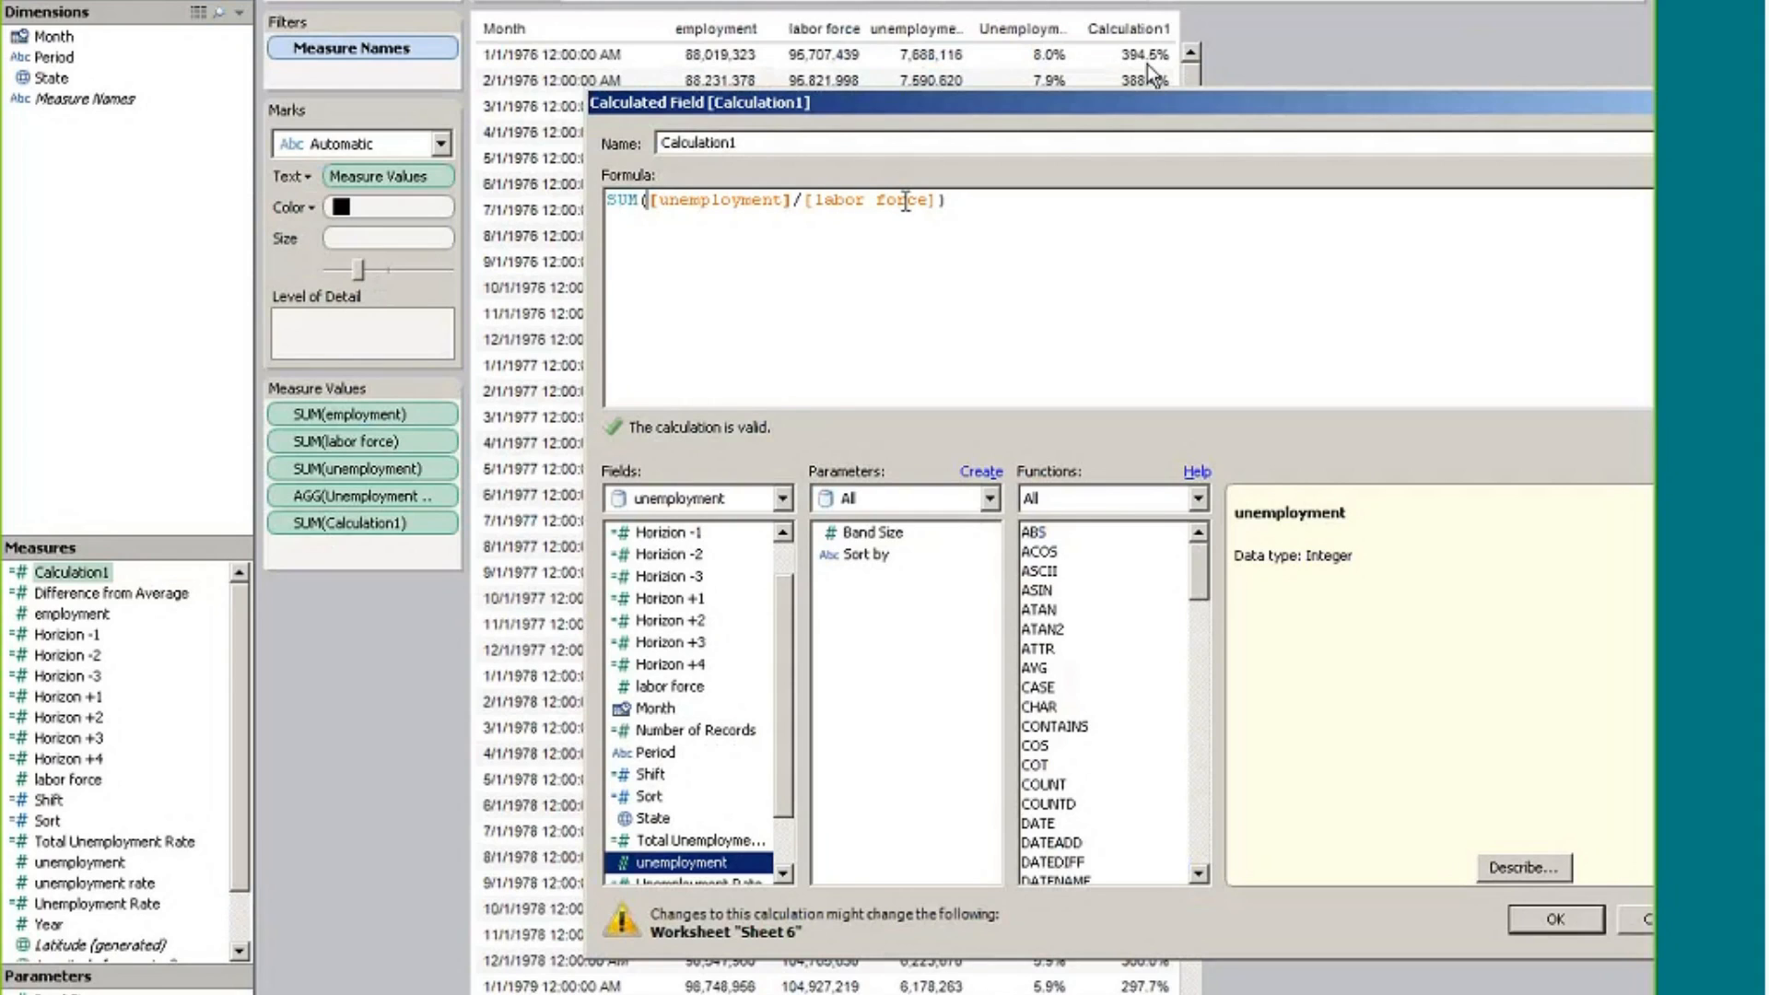
Rework the Calculation1 formula to aggregate each field separately: SUM([unemployment])/SUM([labor force])
drag(1330, 99, 943, 79)
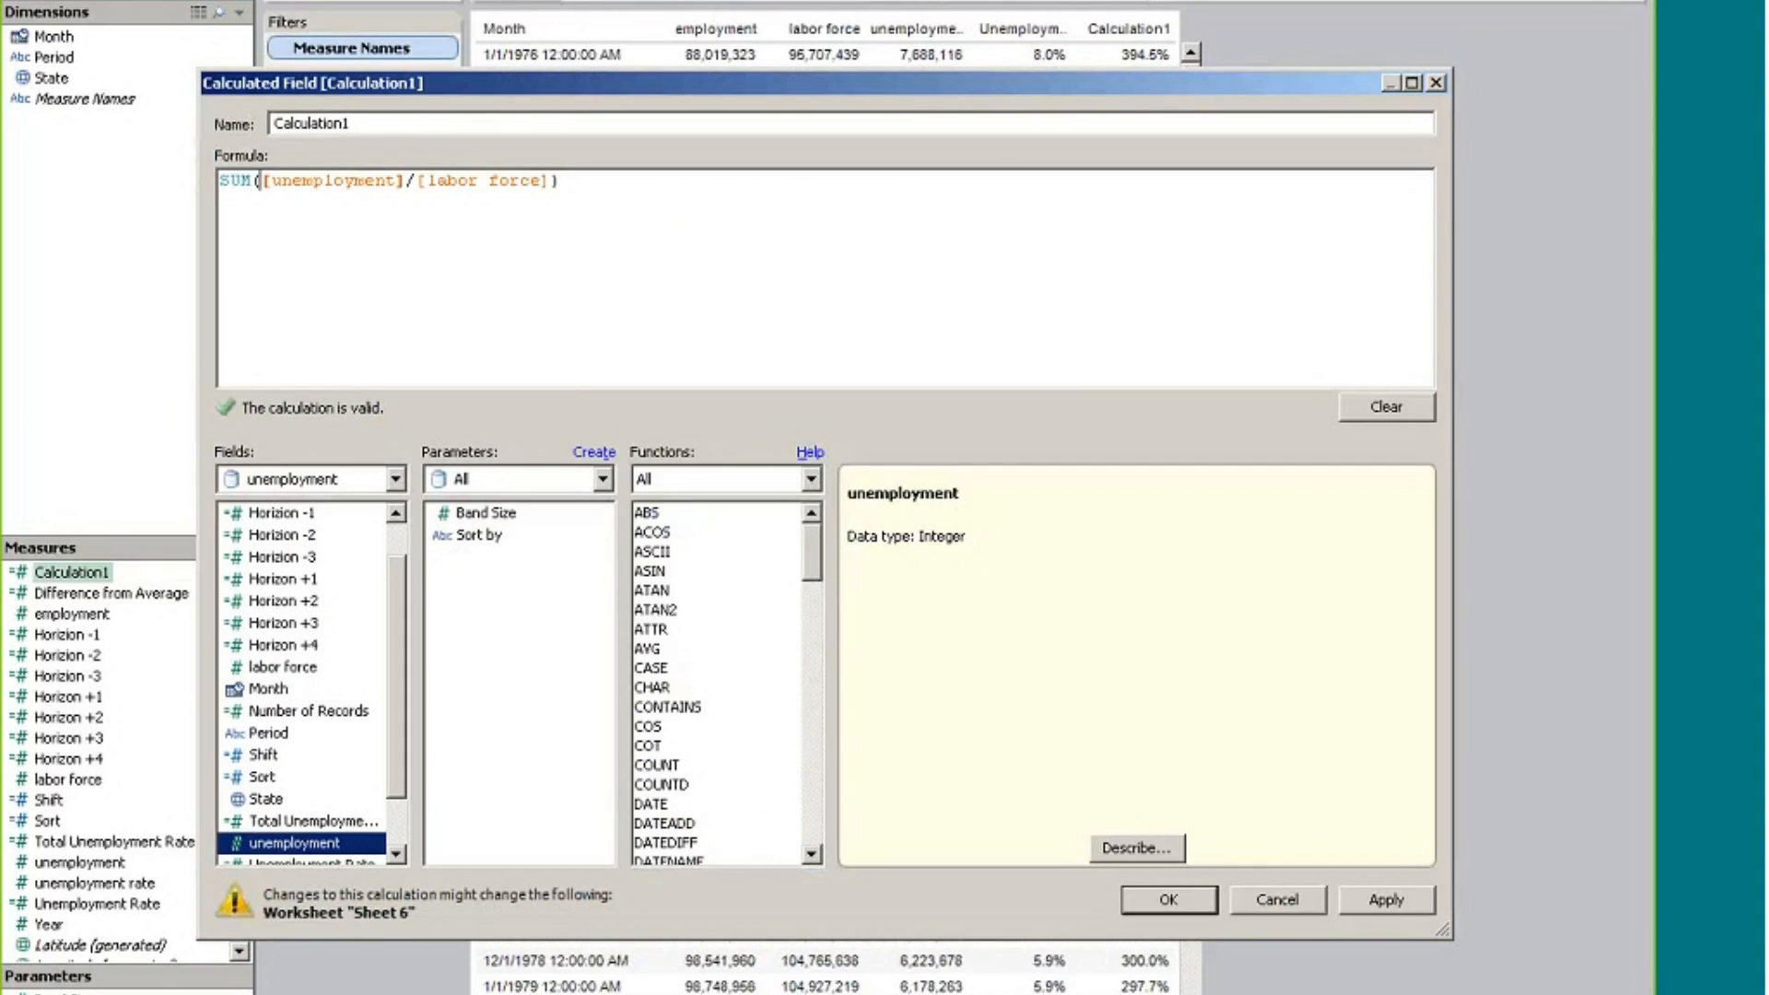
click(408, 185)
text()/)
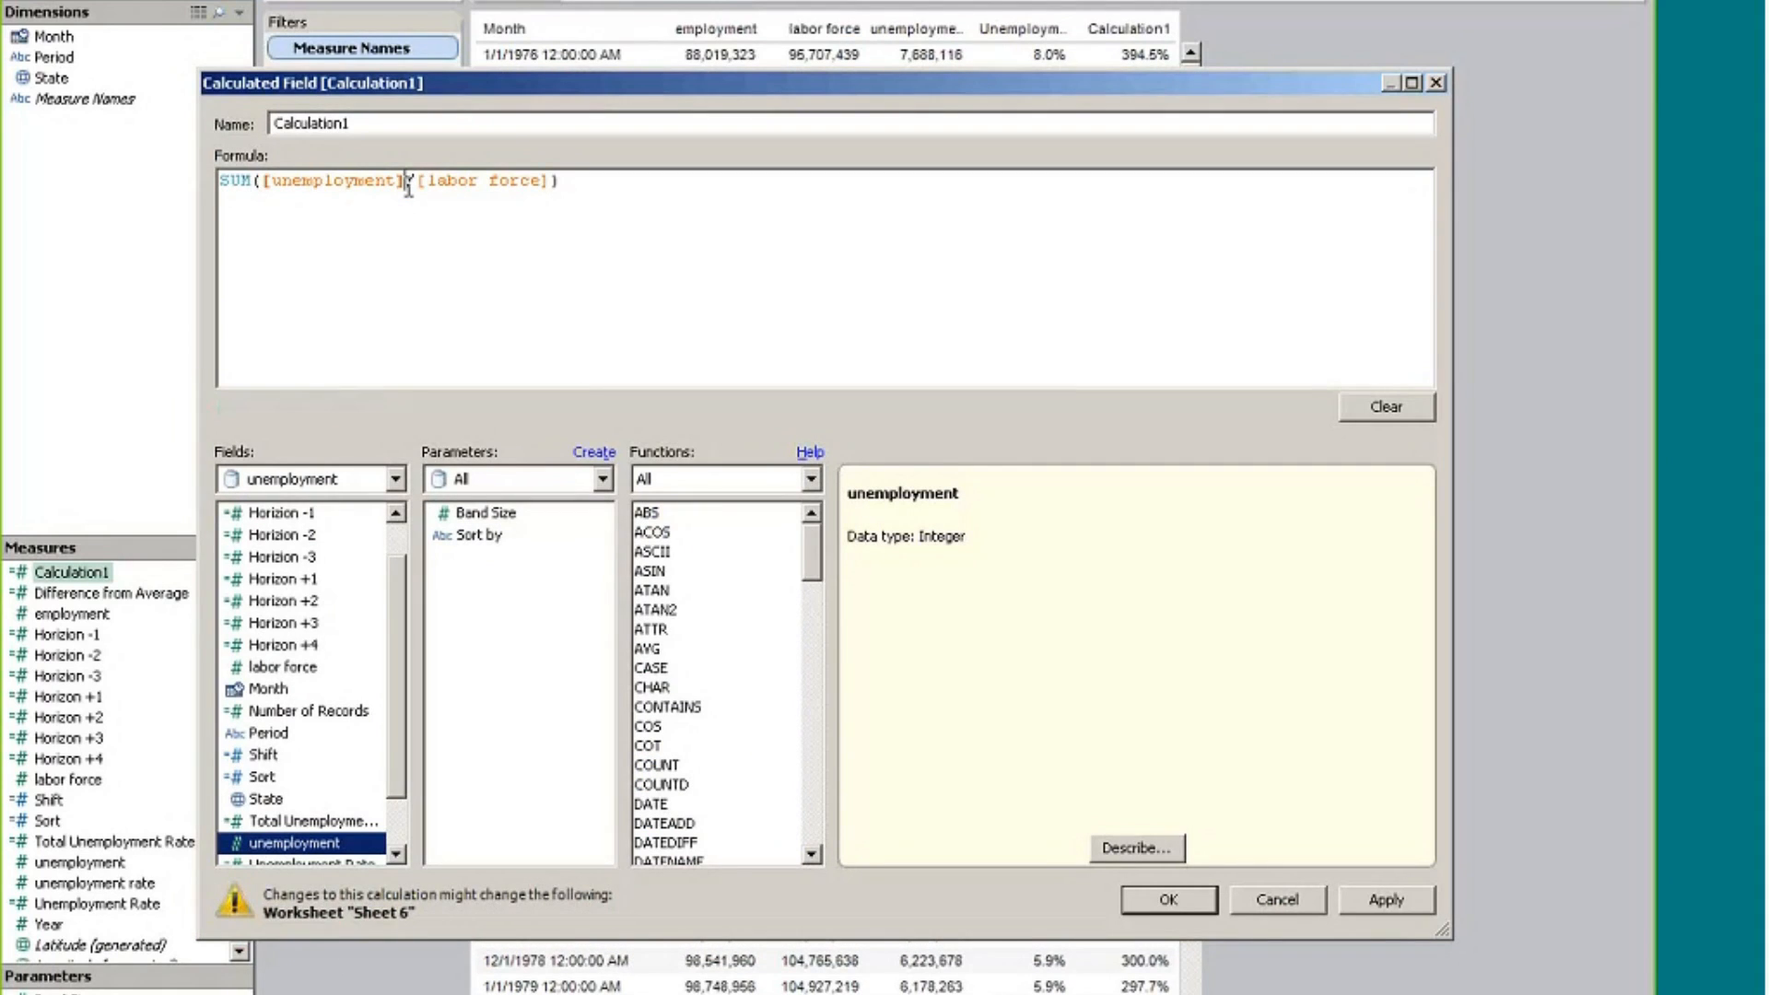
text(SUM()
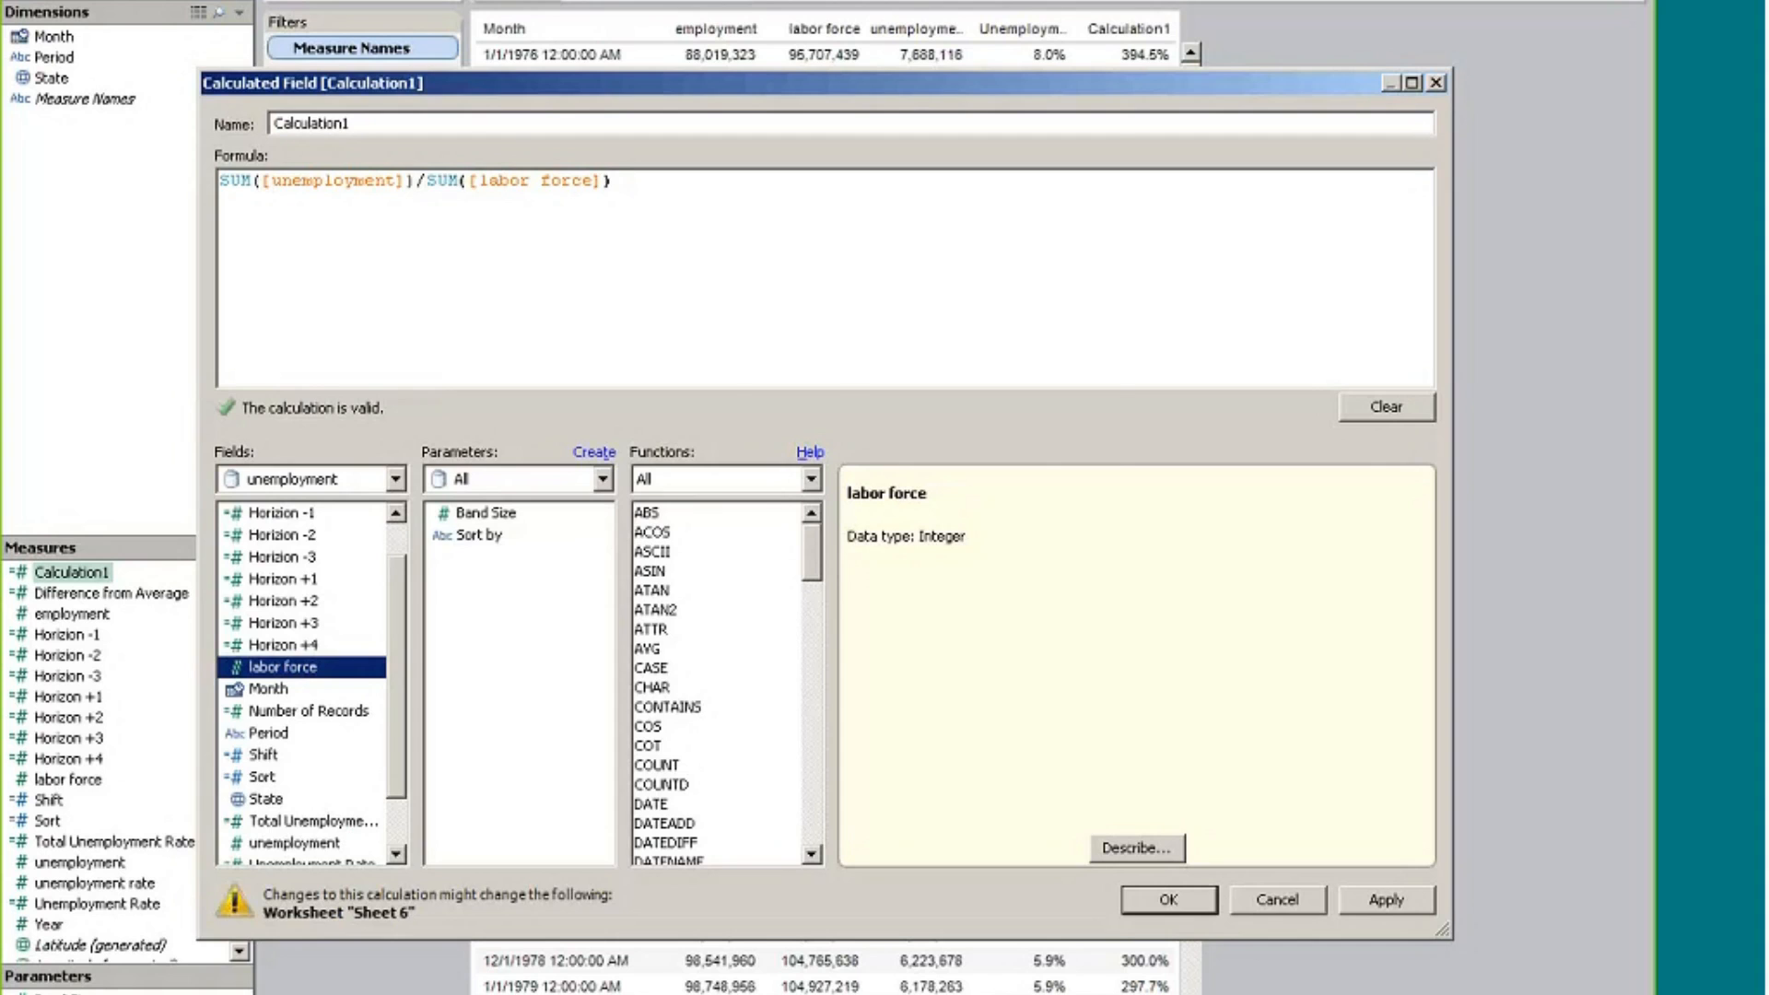
click(1168, 900)
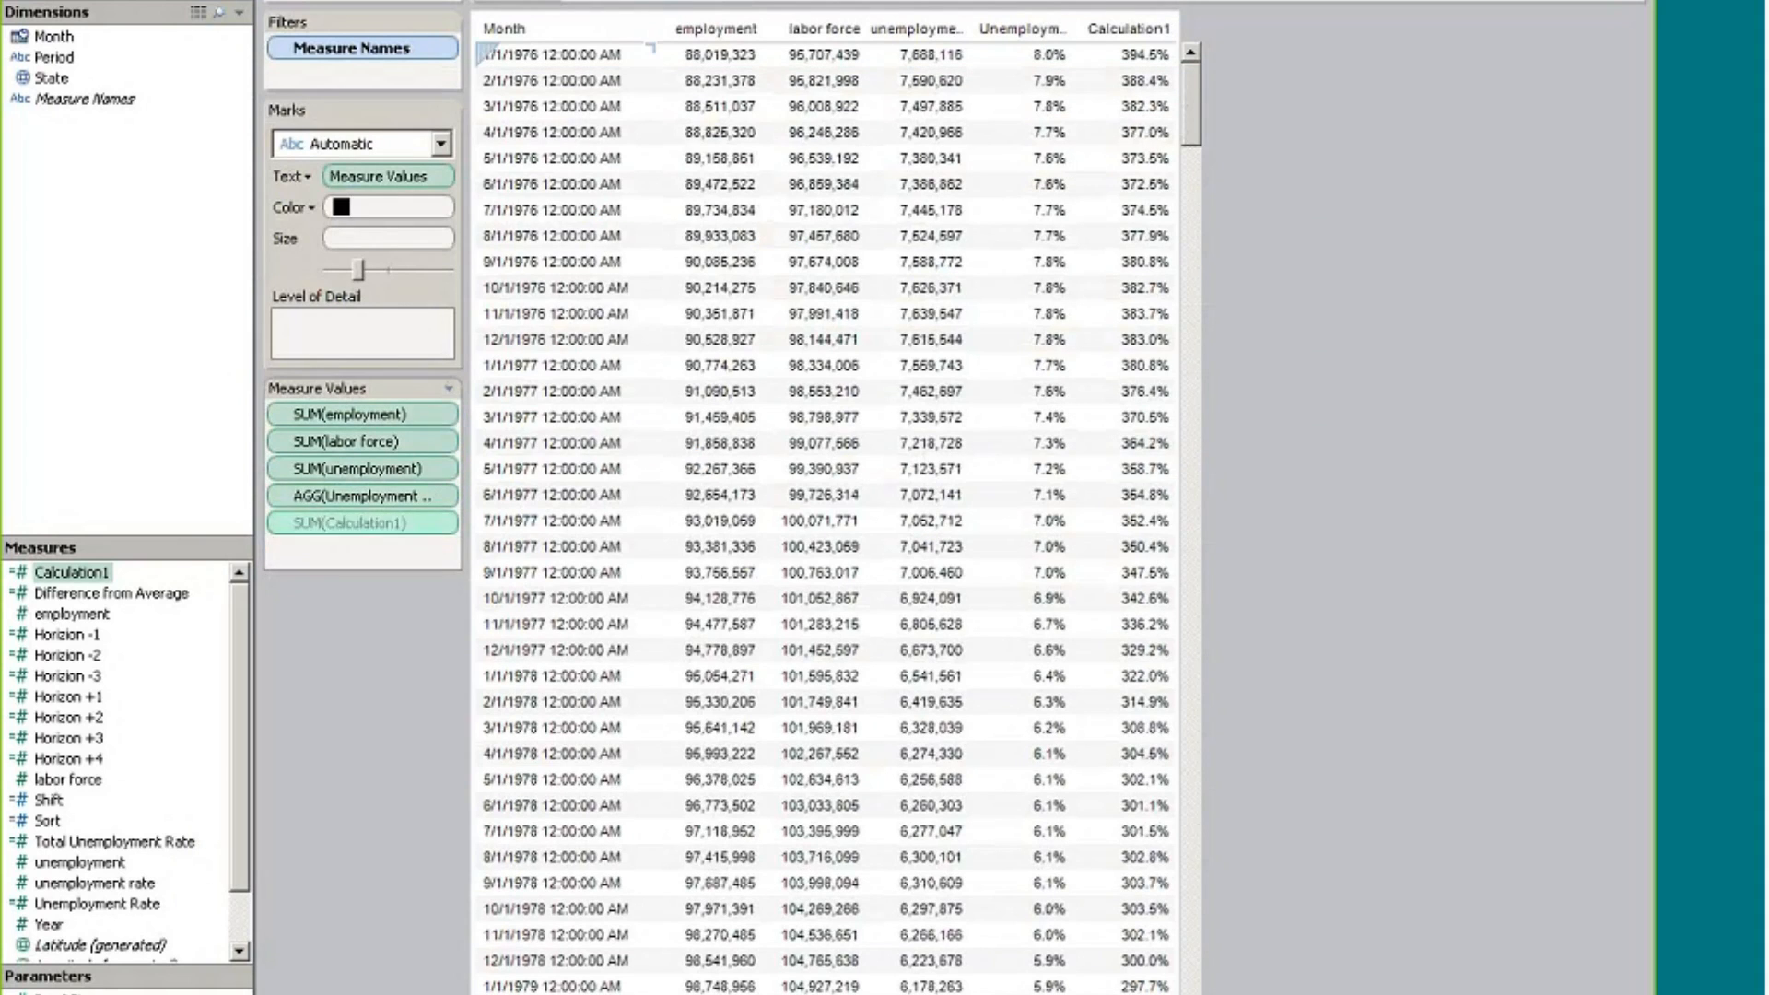
Remove Calculation1 from the measure values
drag(369, 525, 369, 682)
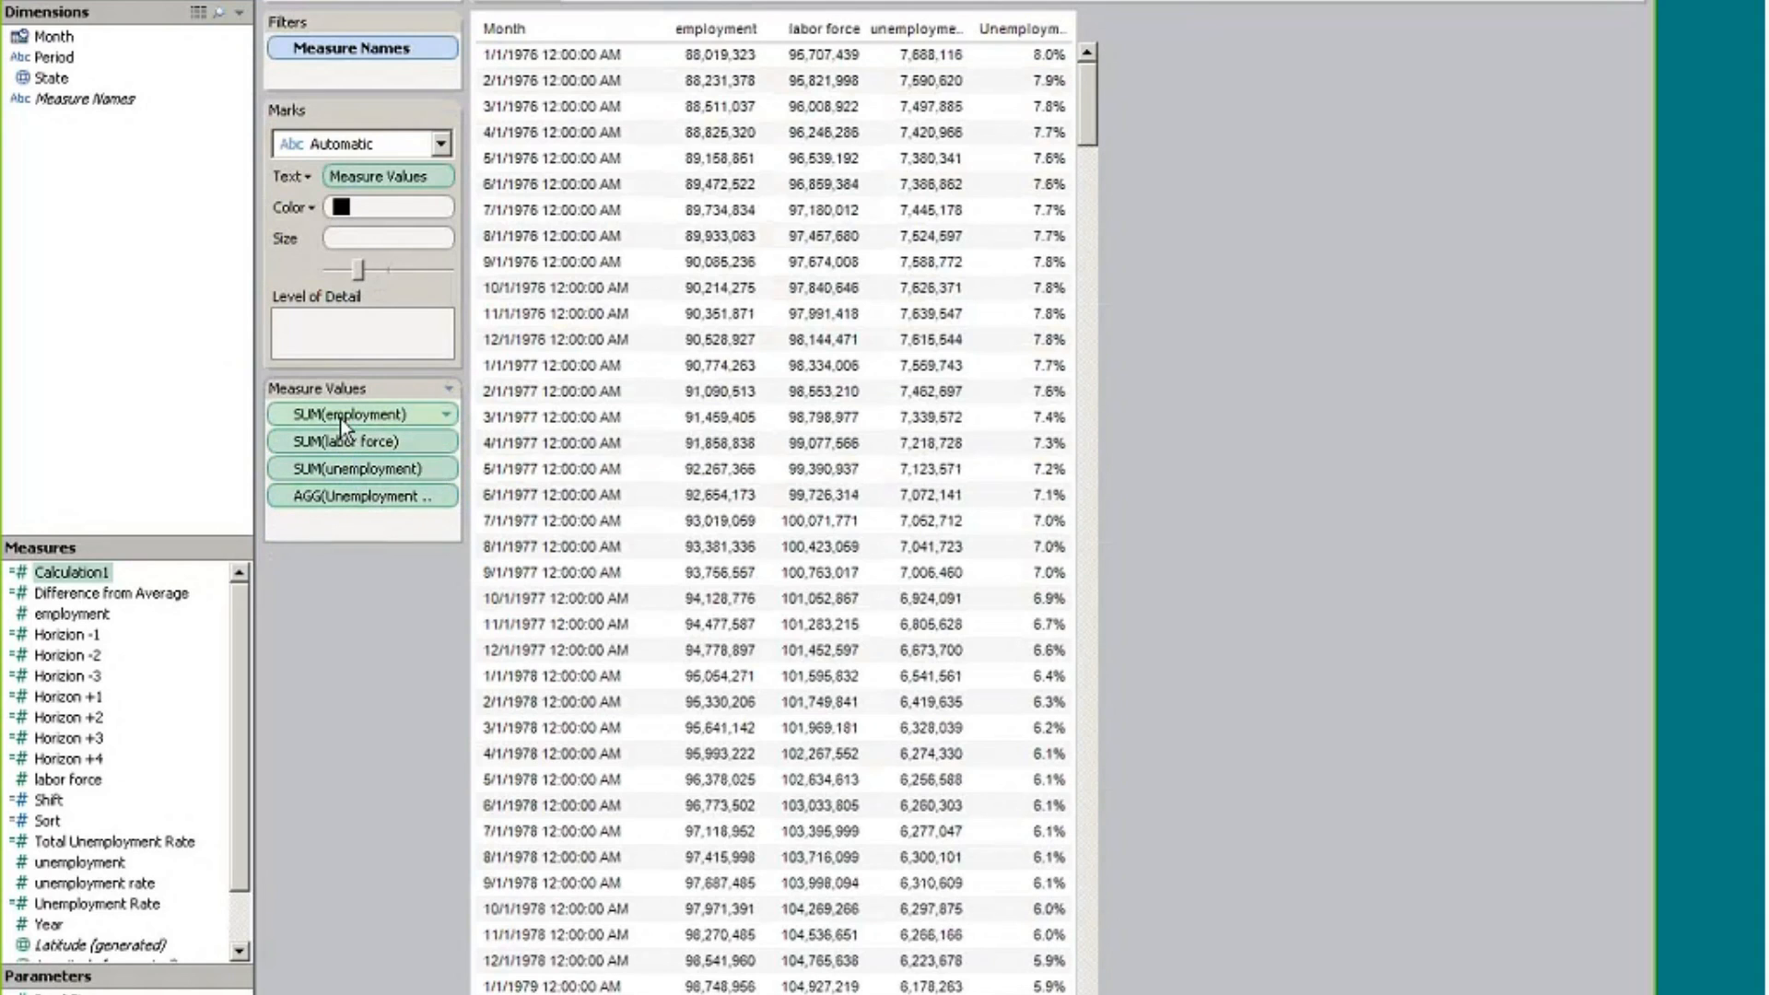
key(ctrl+z)
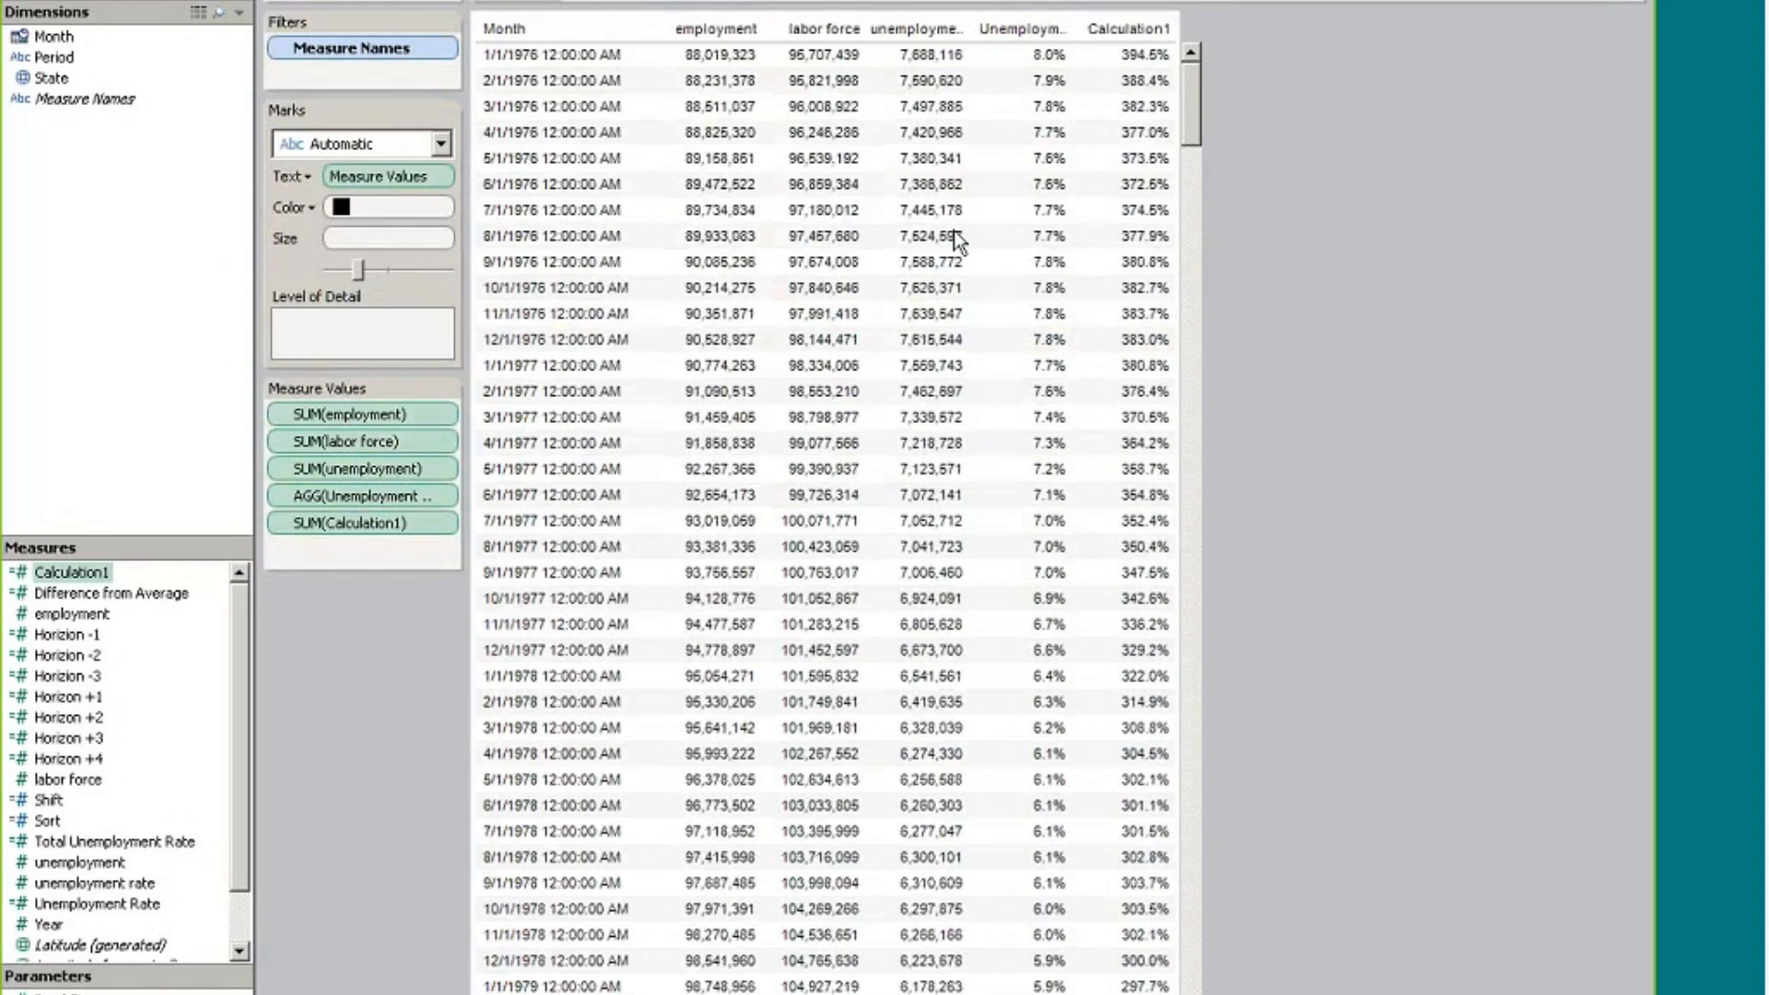
drag(350, 522, 37, 263)
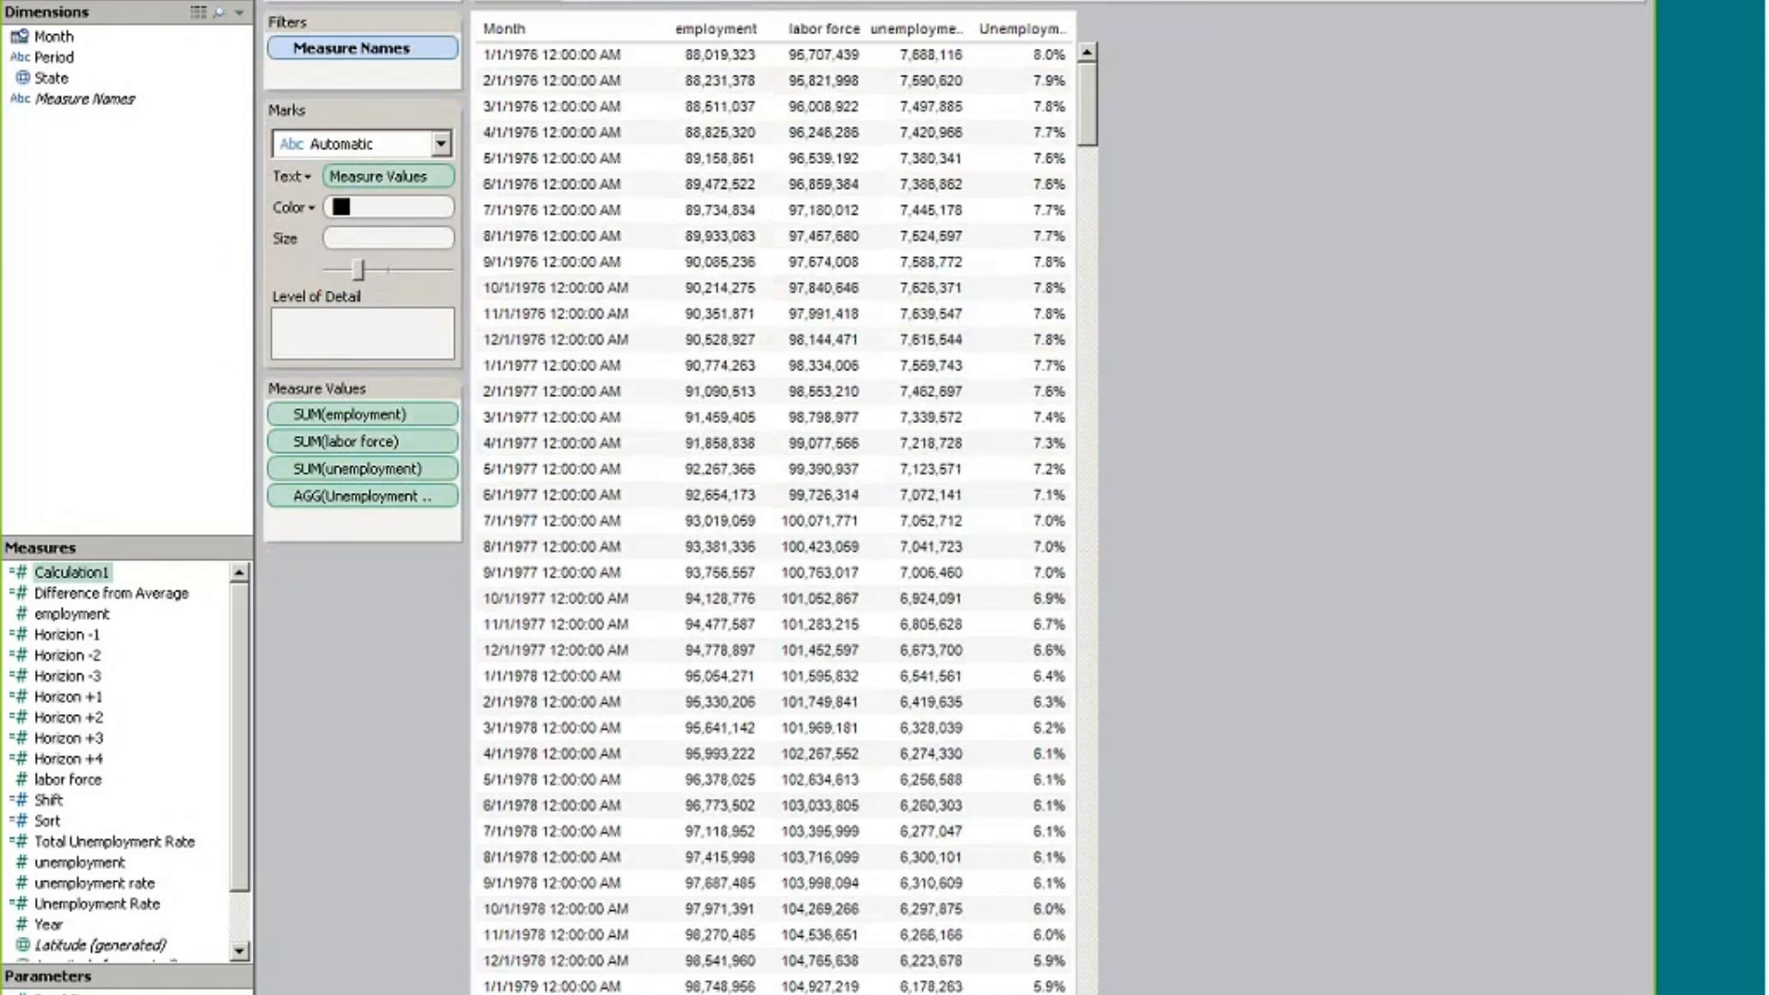
Add State to the rows after Month so each month is broken down by state
drag(56, 74, 350, 72)
click(949, 558)
drag(60, 78, 843, 3)
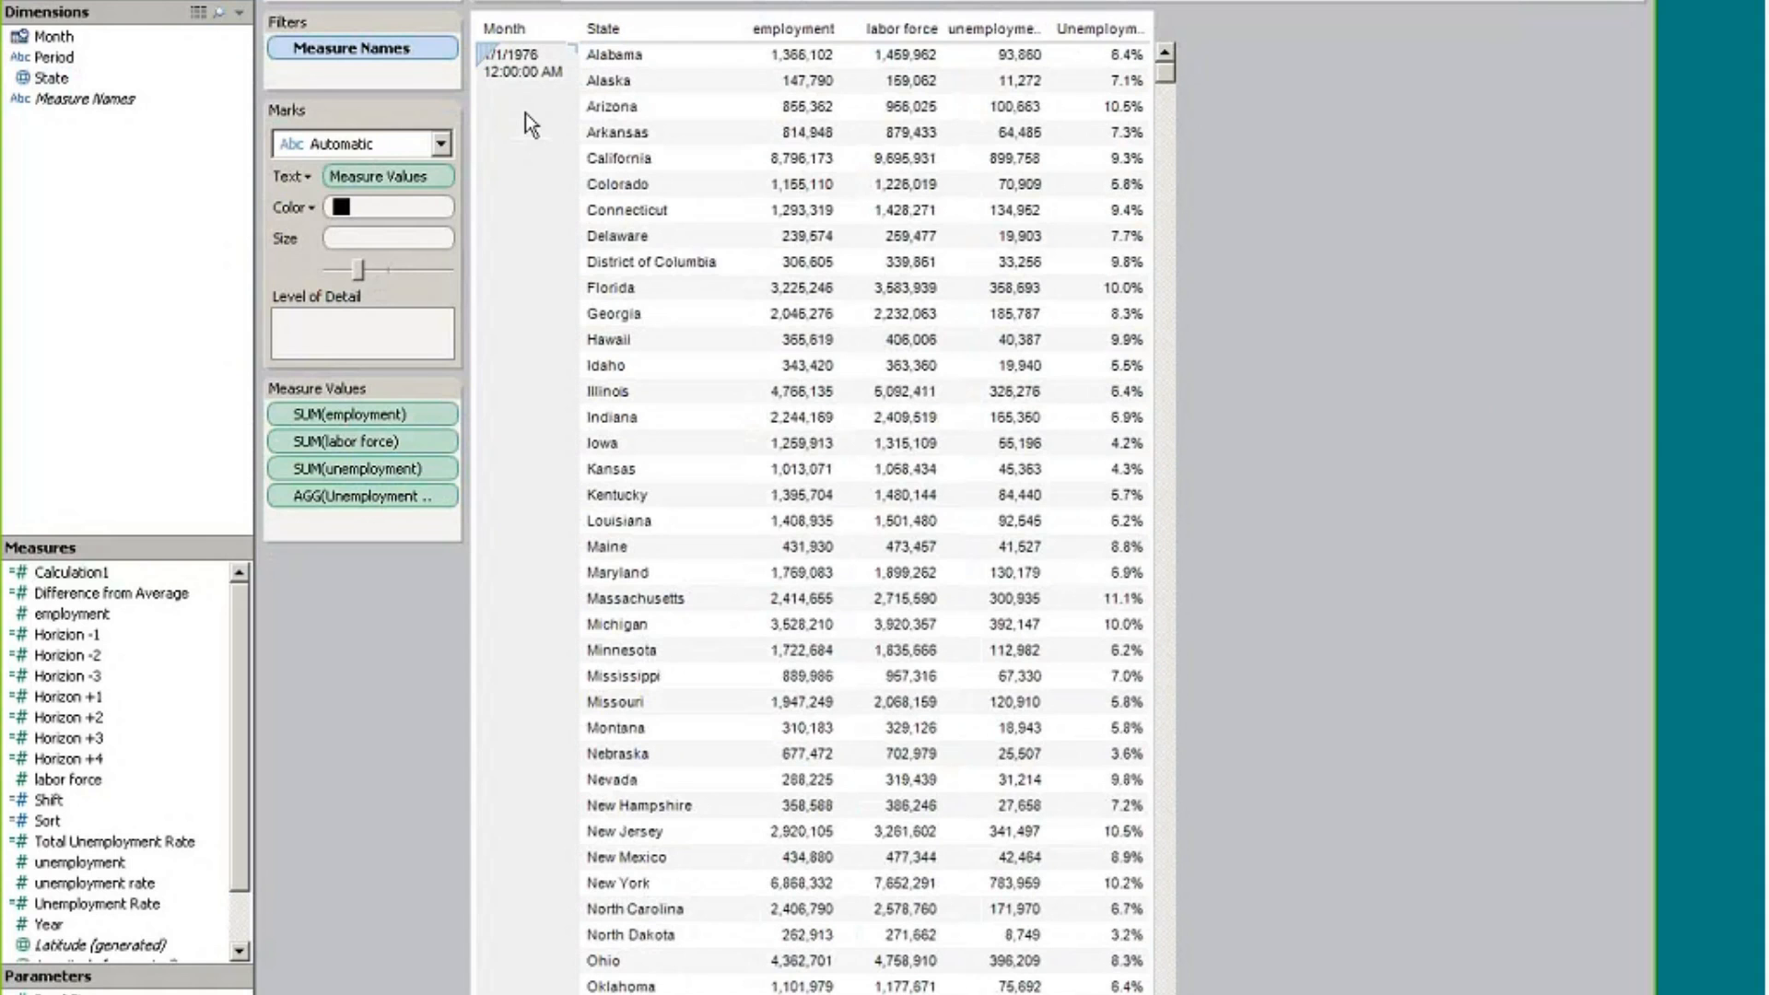
drag(764, 2, 995, 2)
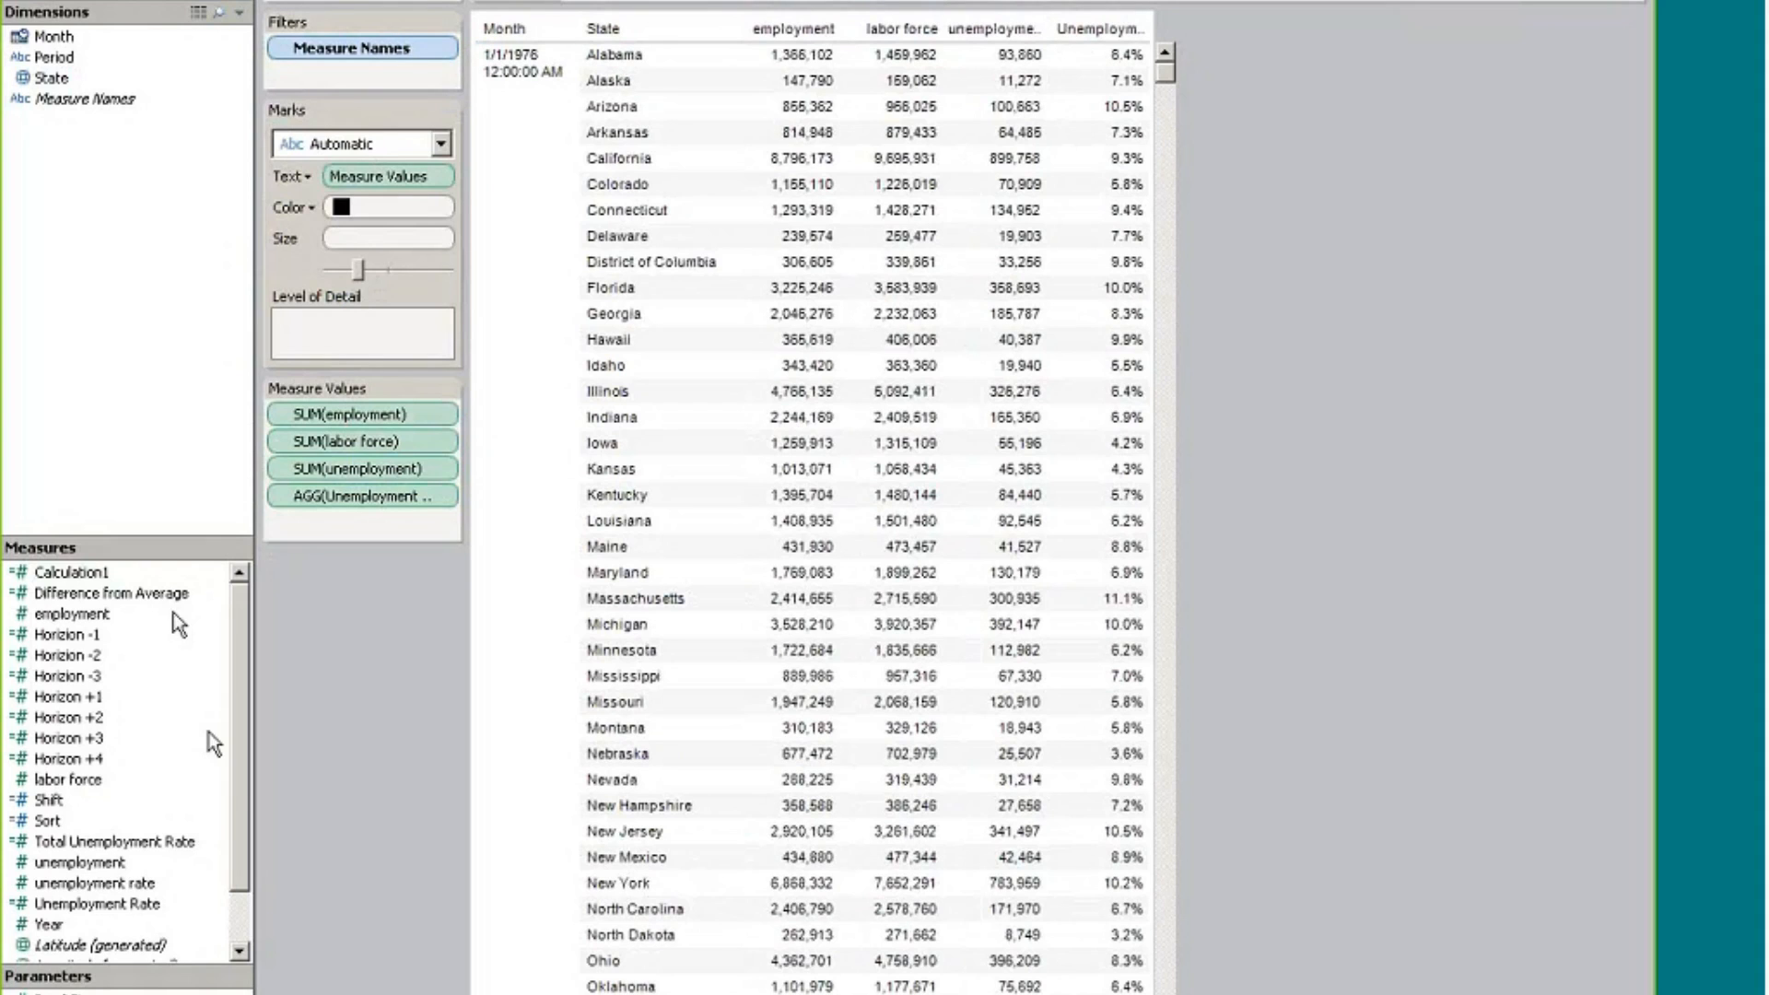
Review the TOTAL([Unemployment Rate]) formula of the Total Unemployment Rate field
scroll(235, 792, down, 1)
right_click(139, 779)
click(178, 503)
click(290, 170)
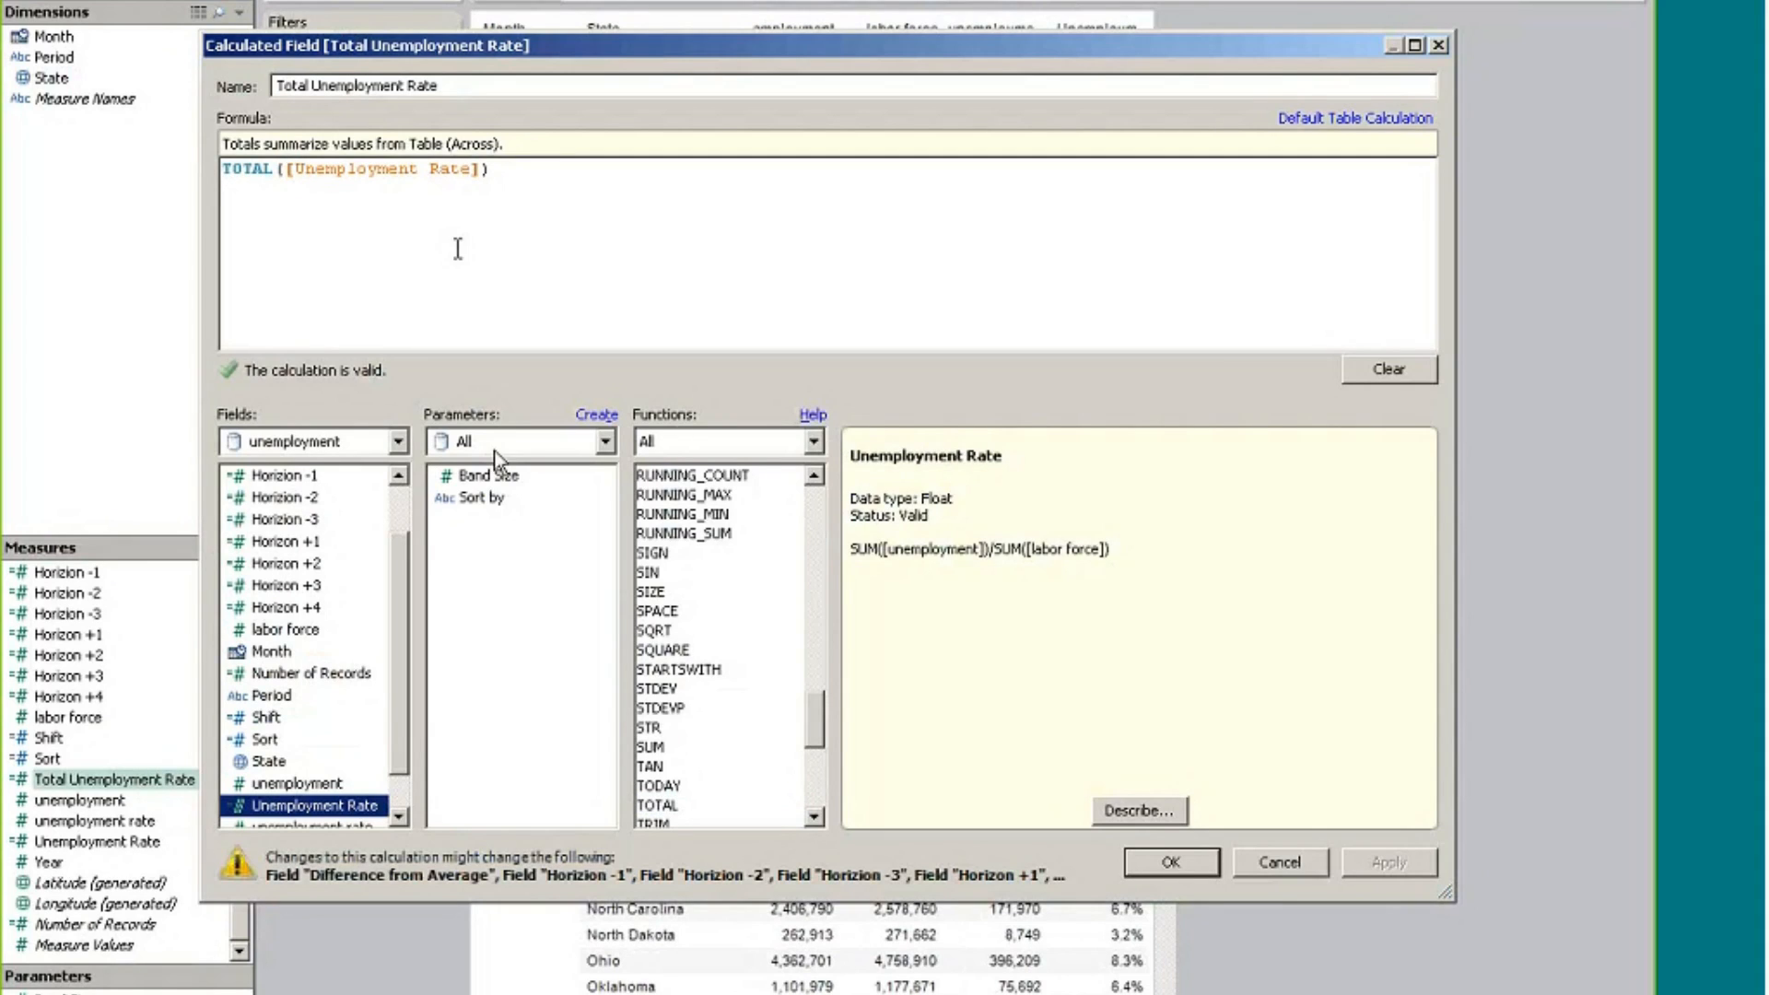
drag(274, 170, 230, 170)
click(1196, 862)
Add Total Unemployment Rate to the measure values and compute it using State
drag(125, 779, 372, 532)
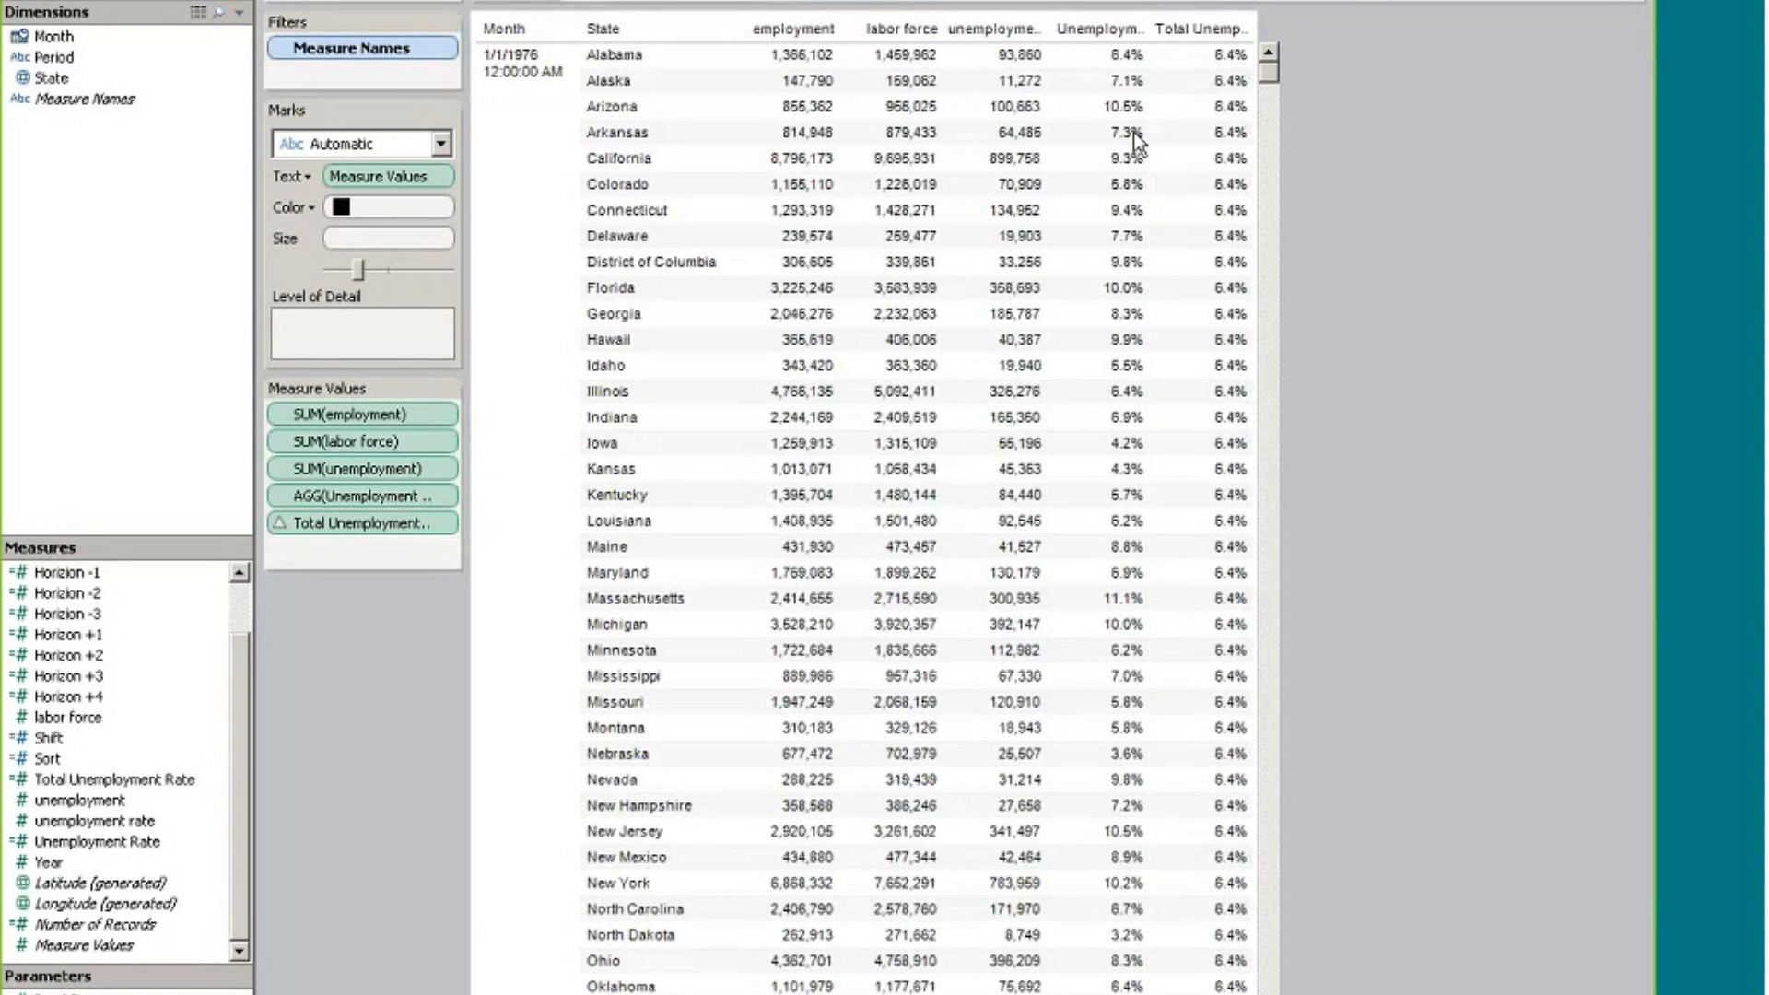
click(450, 523)
mouse_move(382, 710)
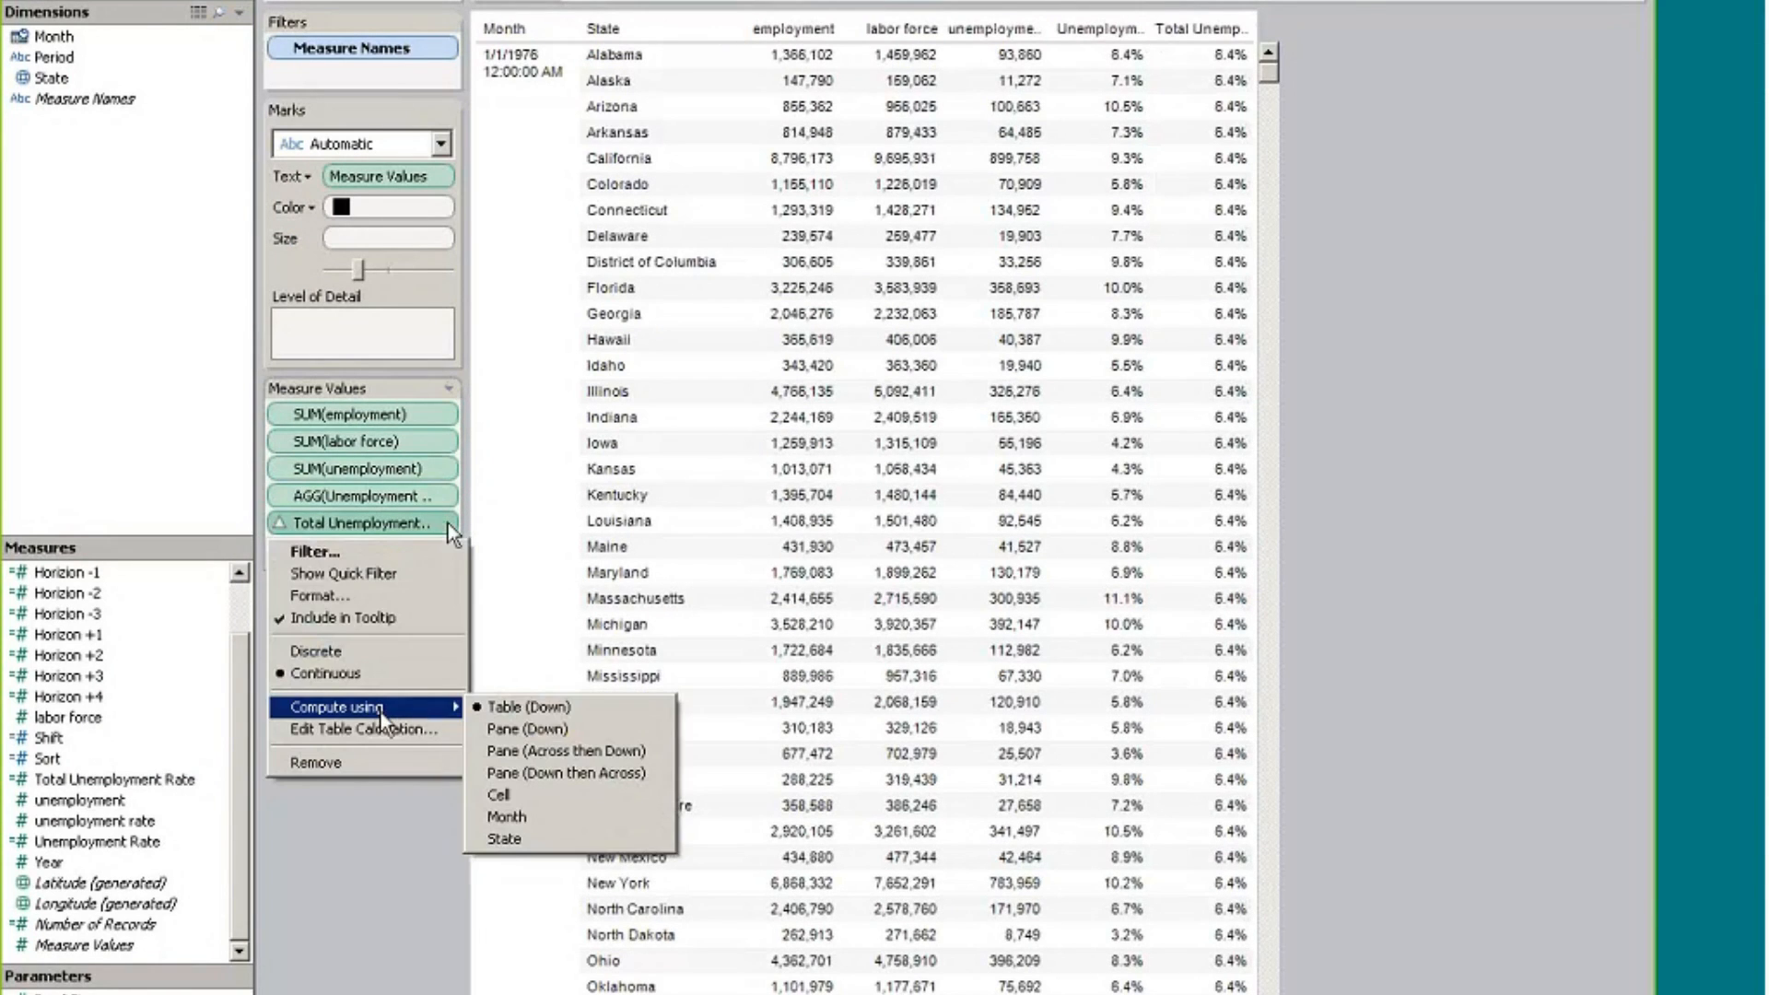
click(516, 840)
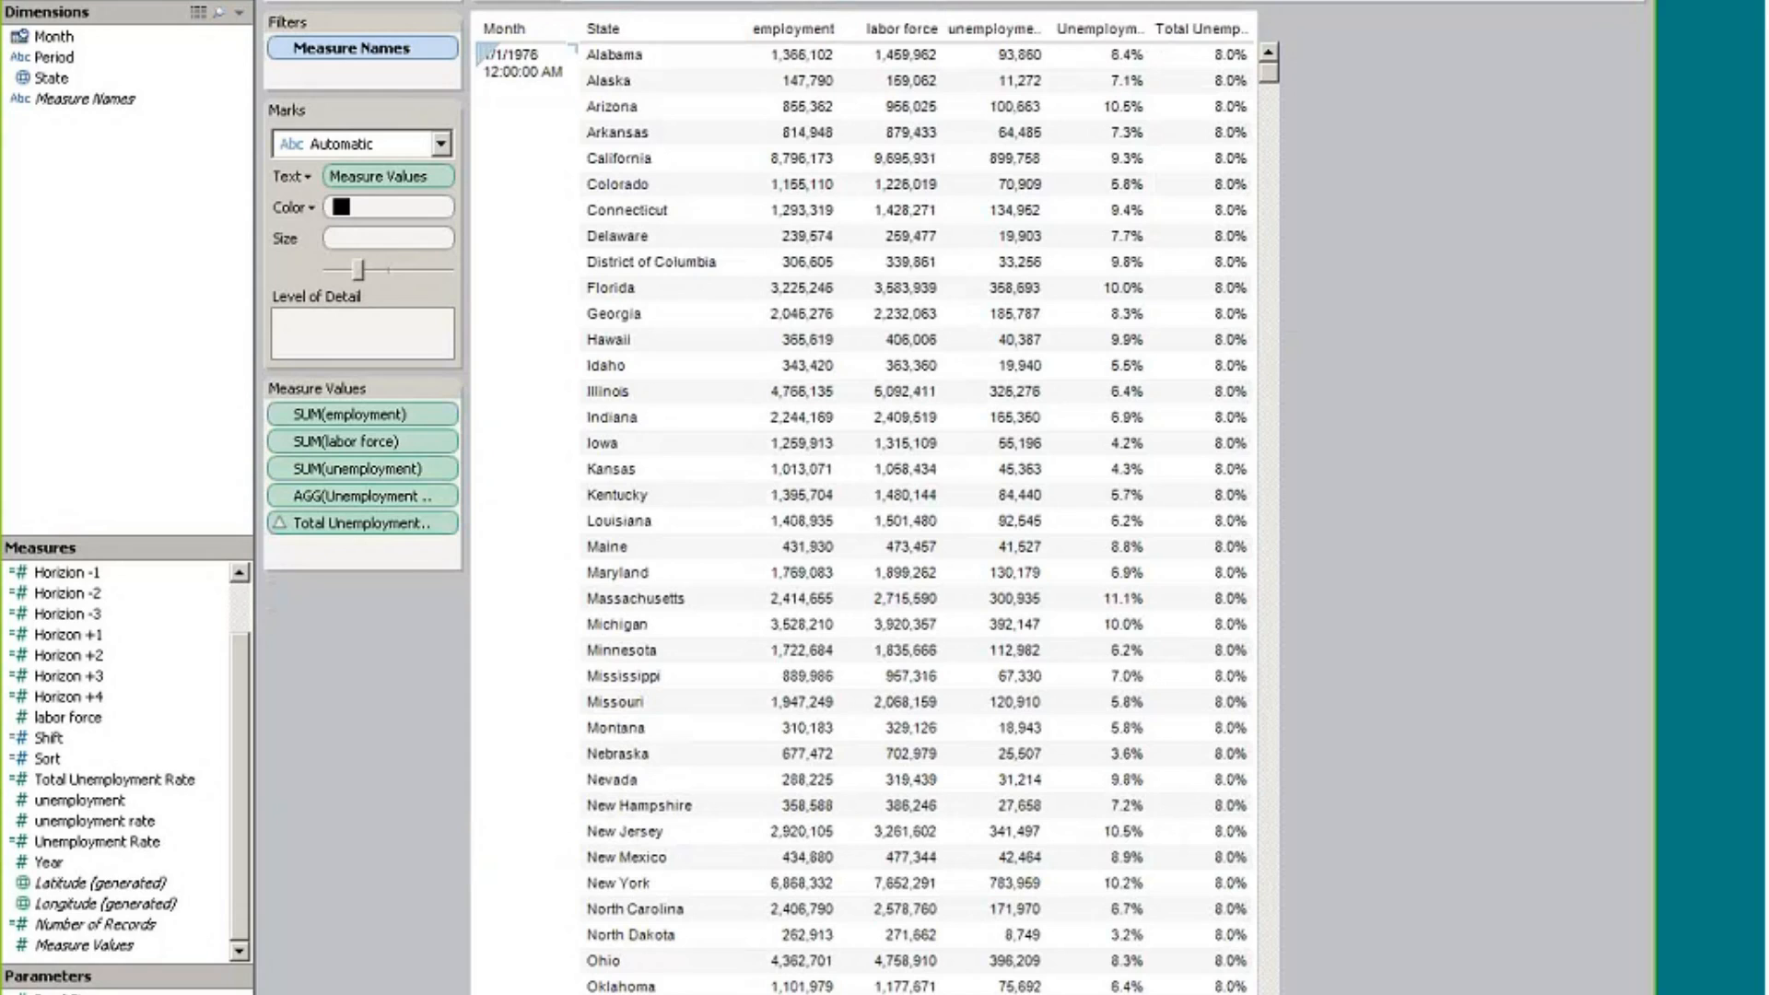
Examine the table calculation settings of Total Unemployment Rate, including its advanced compute-using fields, without changing them
click(443, 523)
mouse_move(385, 711)
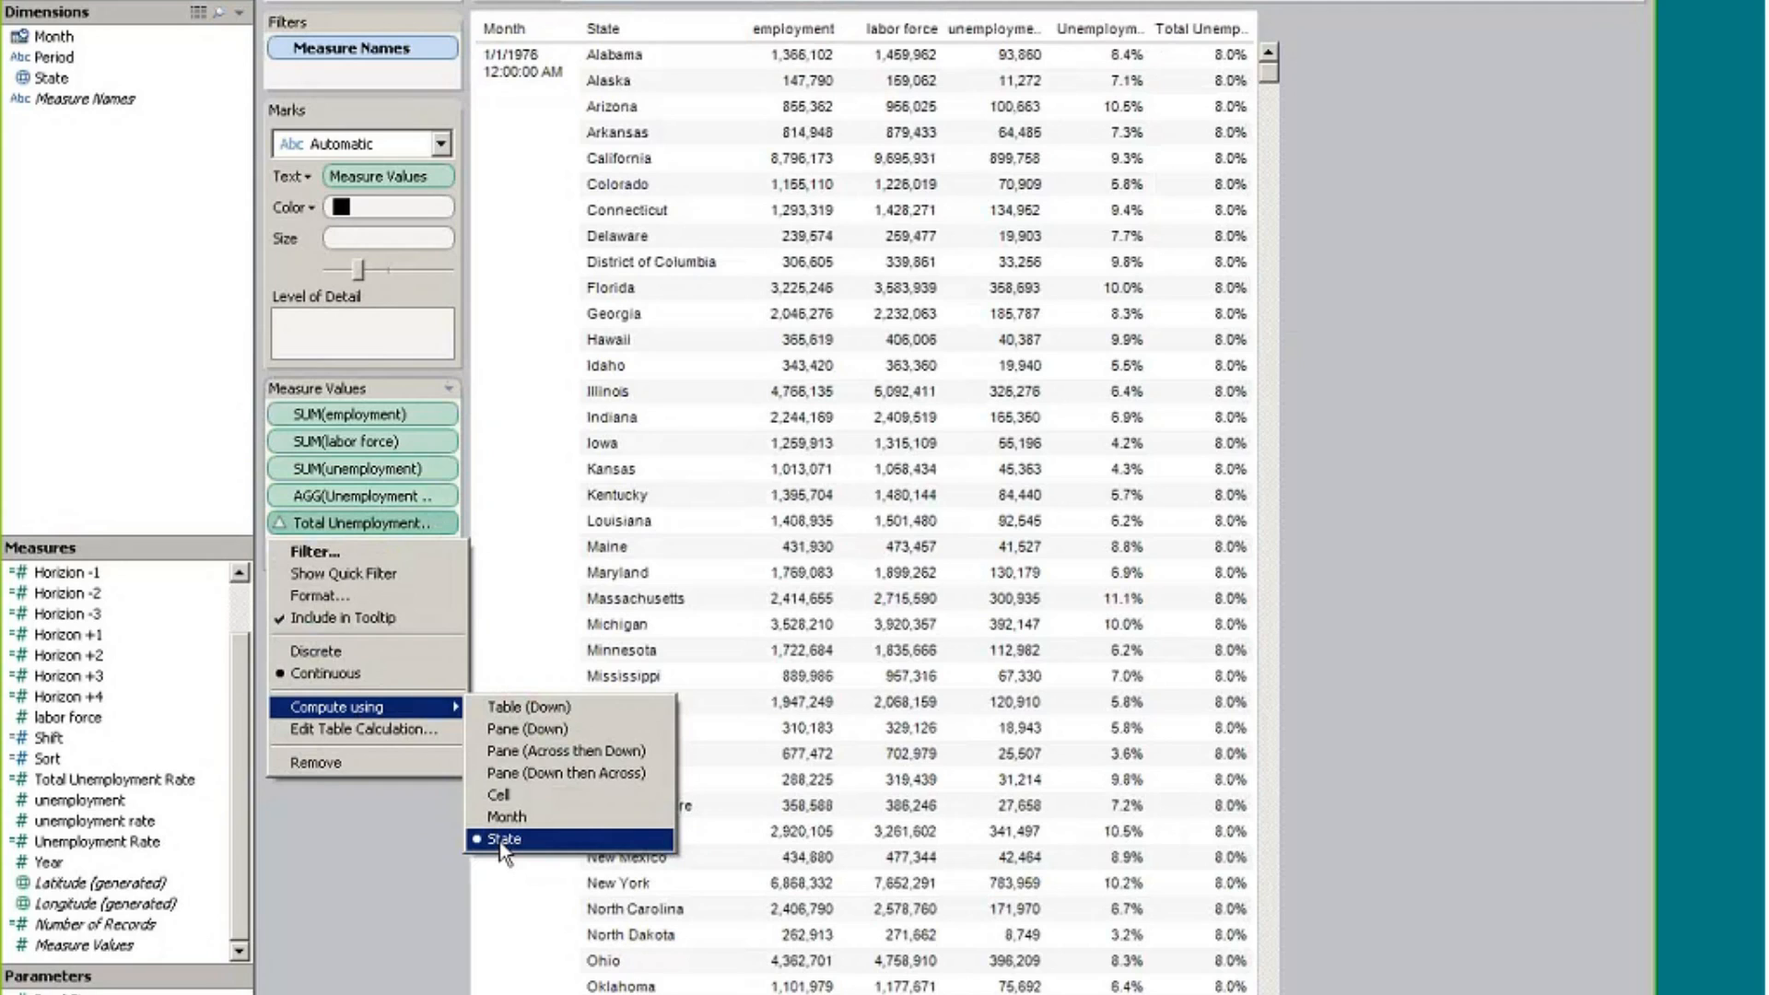
click(428, 727)
click(904, 296)
click(921, 431)
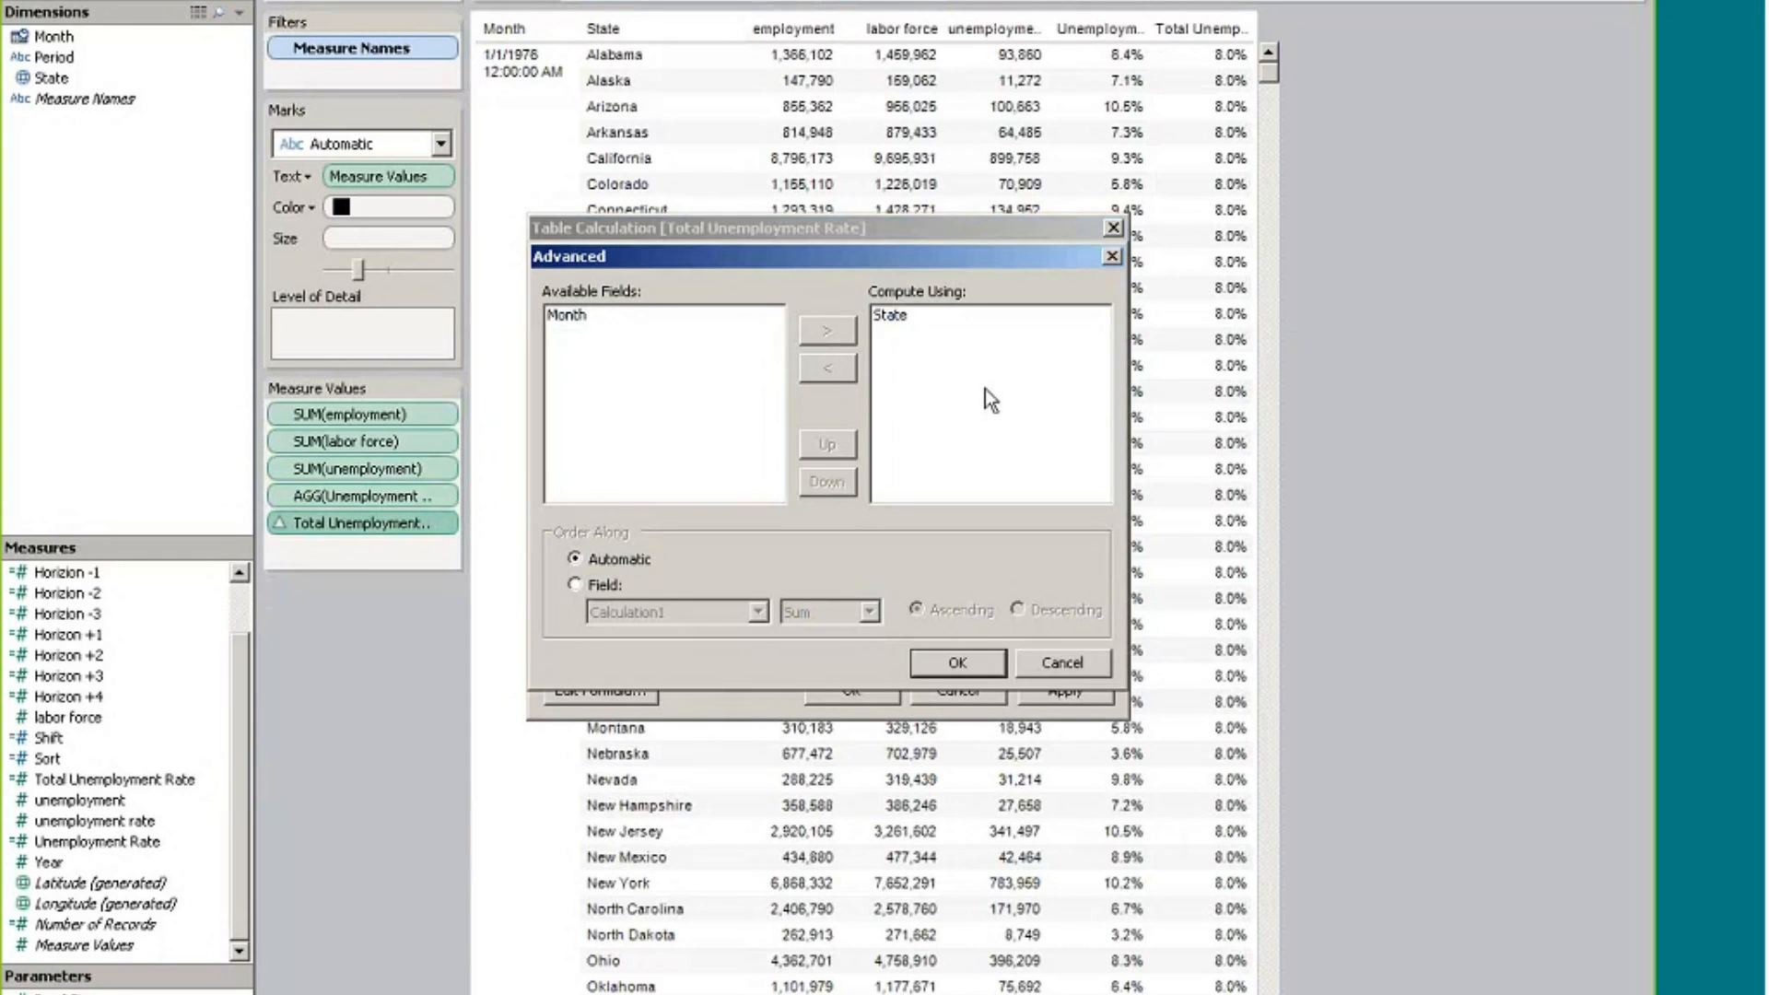
click(1059, 662)
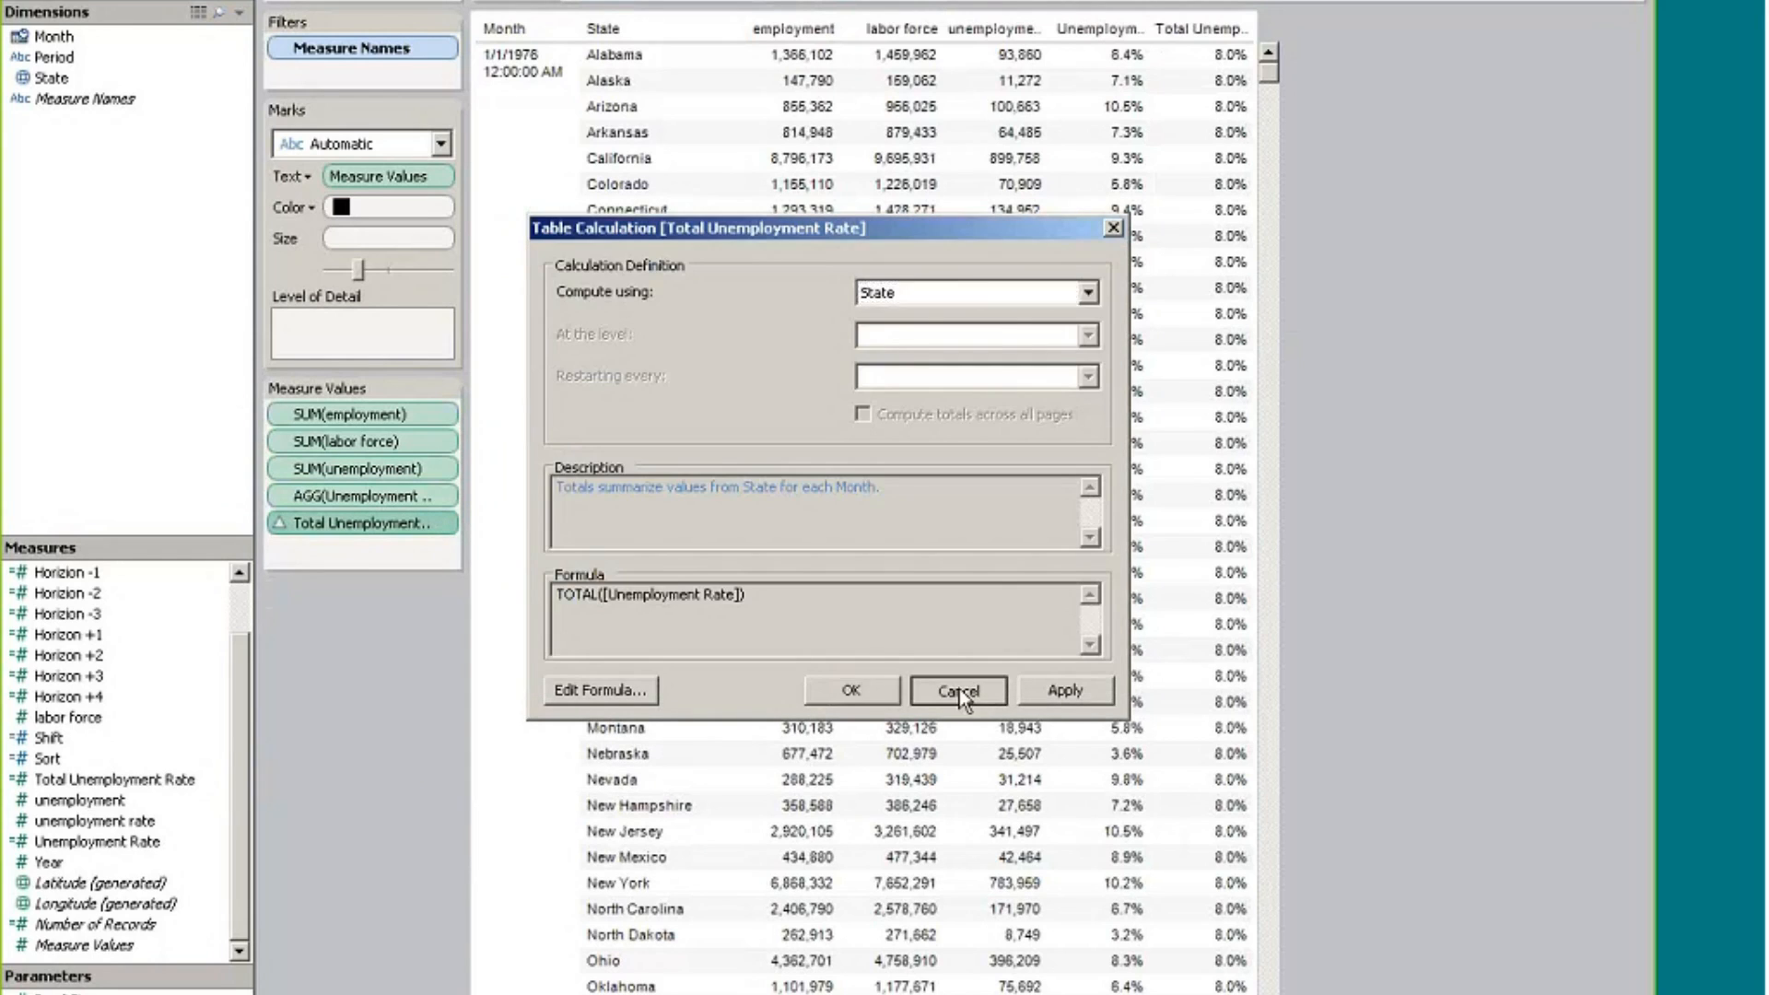
click(959, 692)
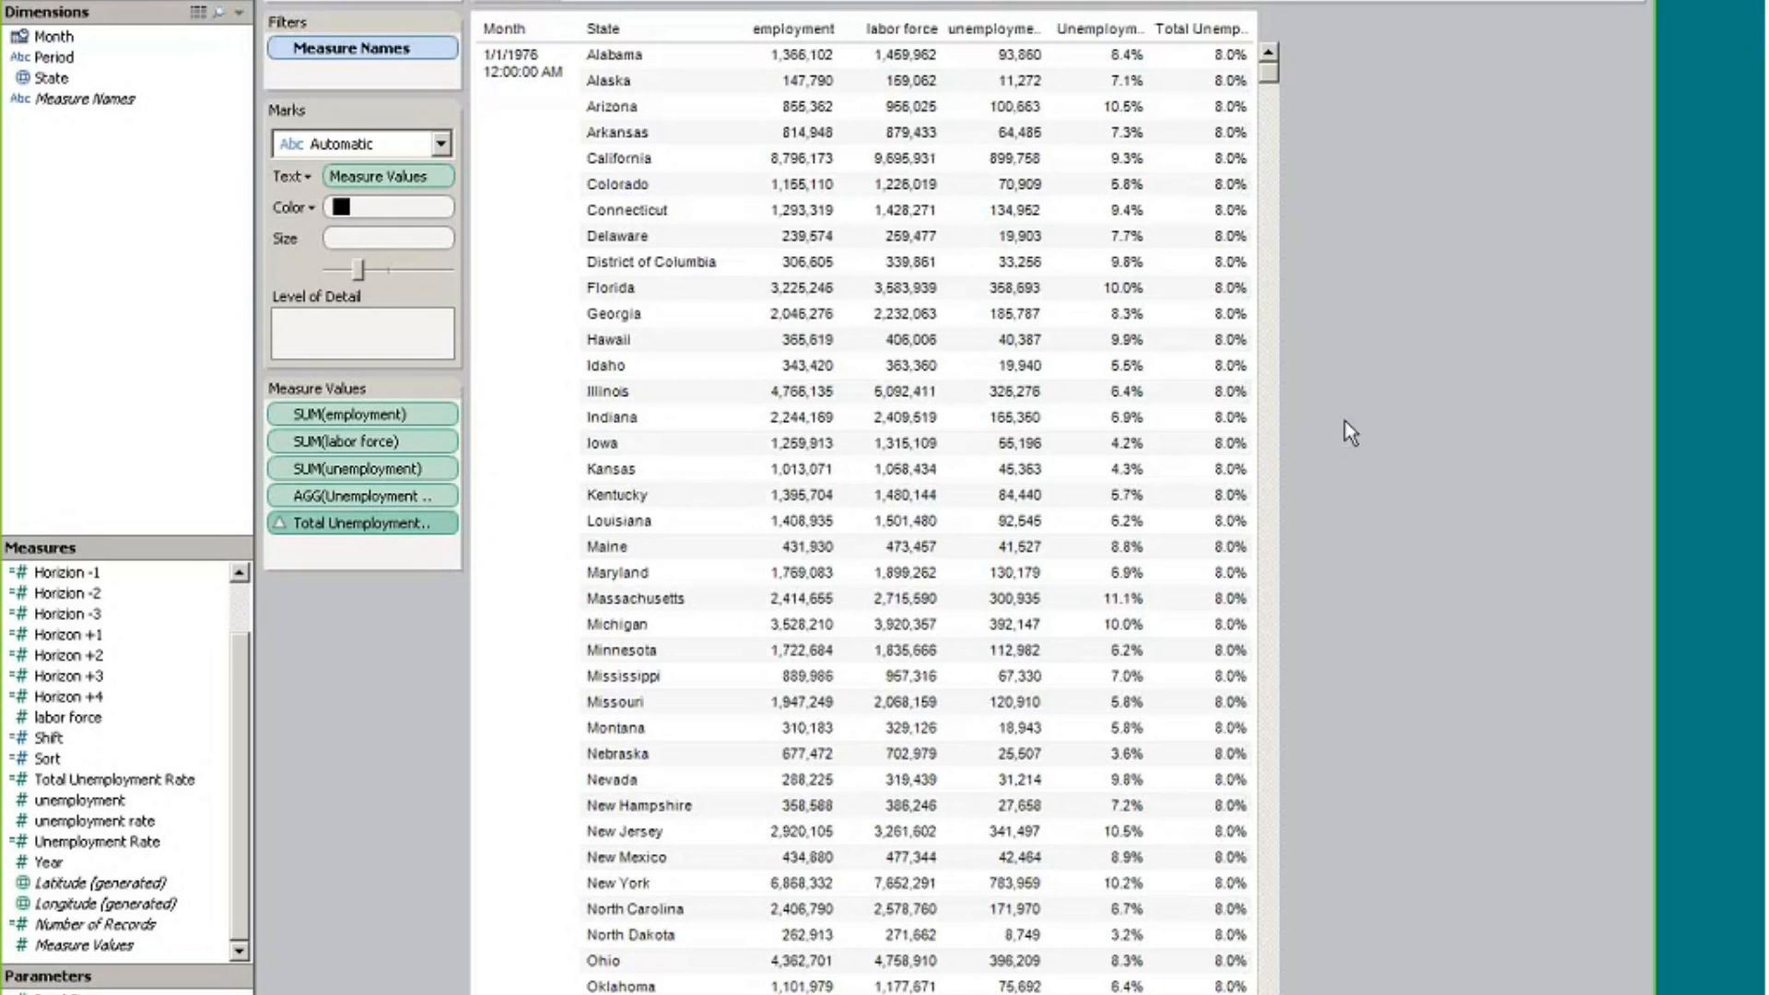
Create a new worksheet with State on the rows and labor force as the text measure
key(ctrl+m)
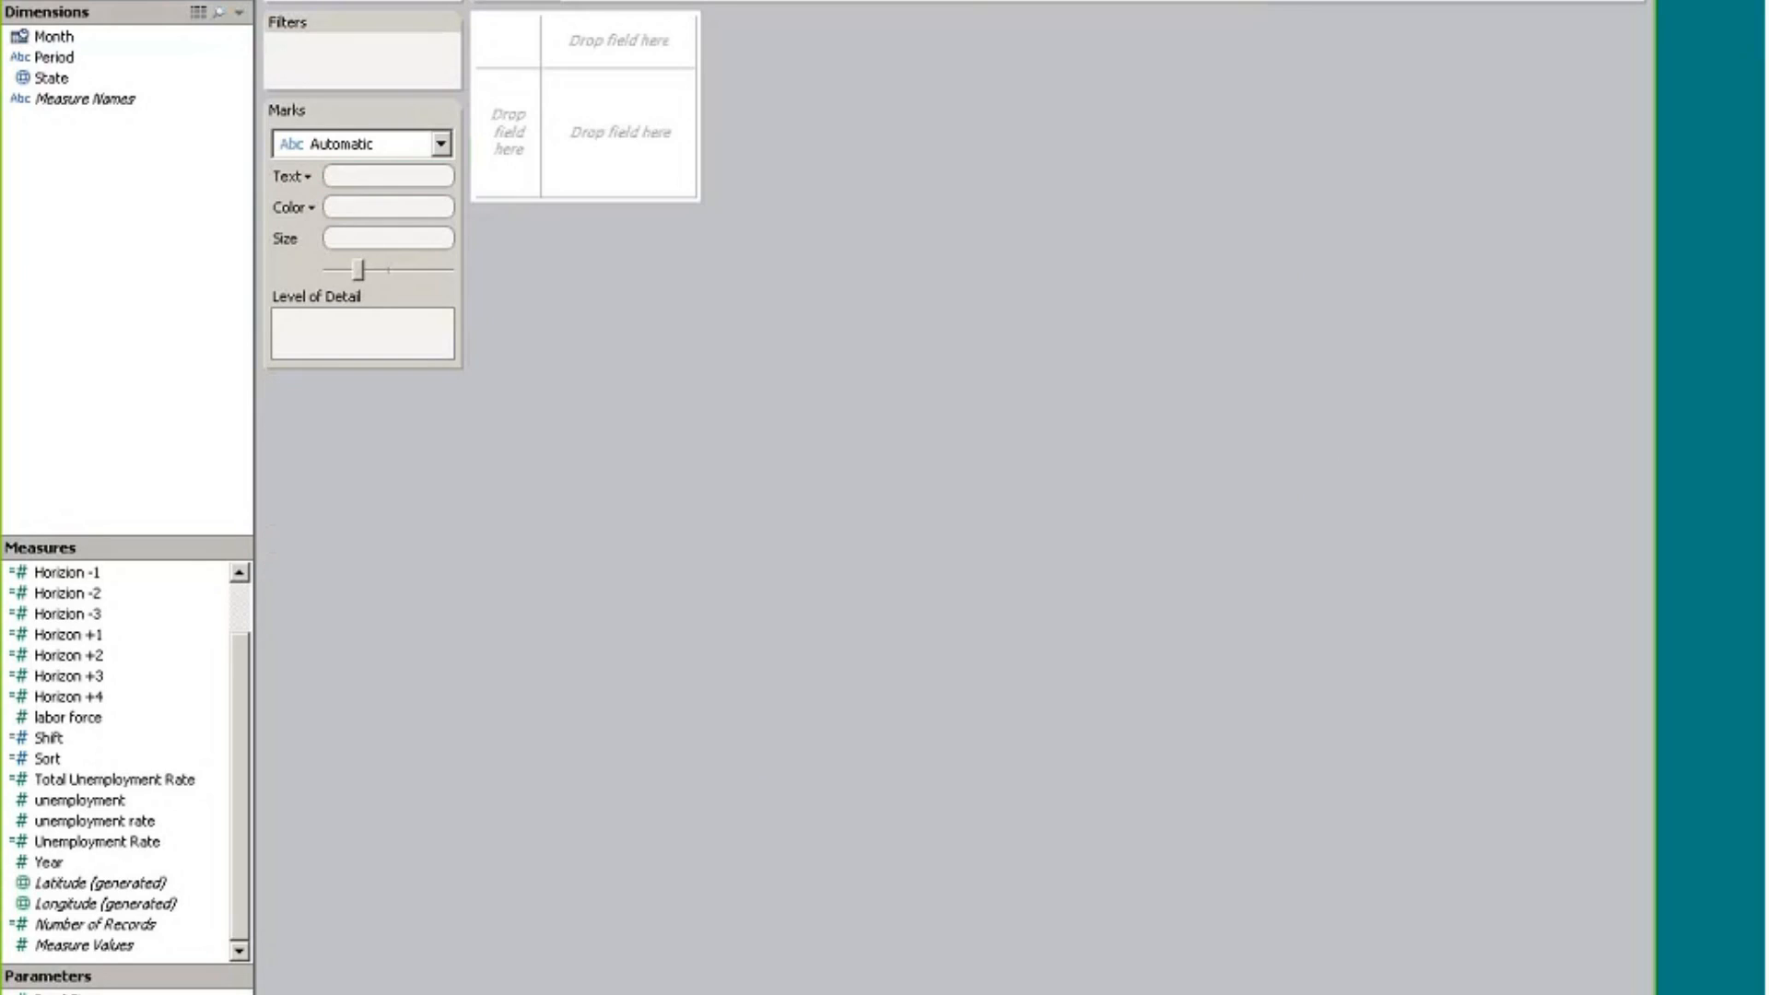
drag(60, 88, 756, 5)
drag(64, 717, 433, 181)
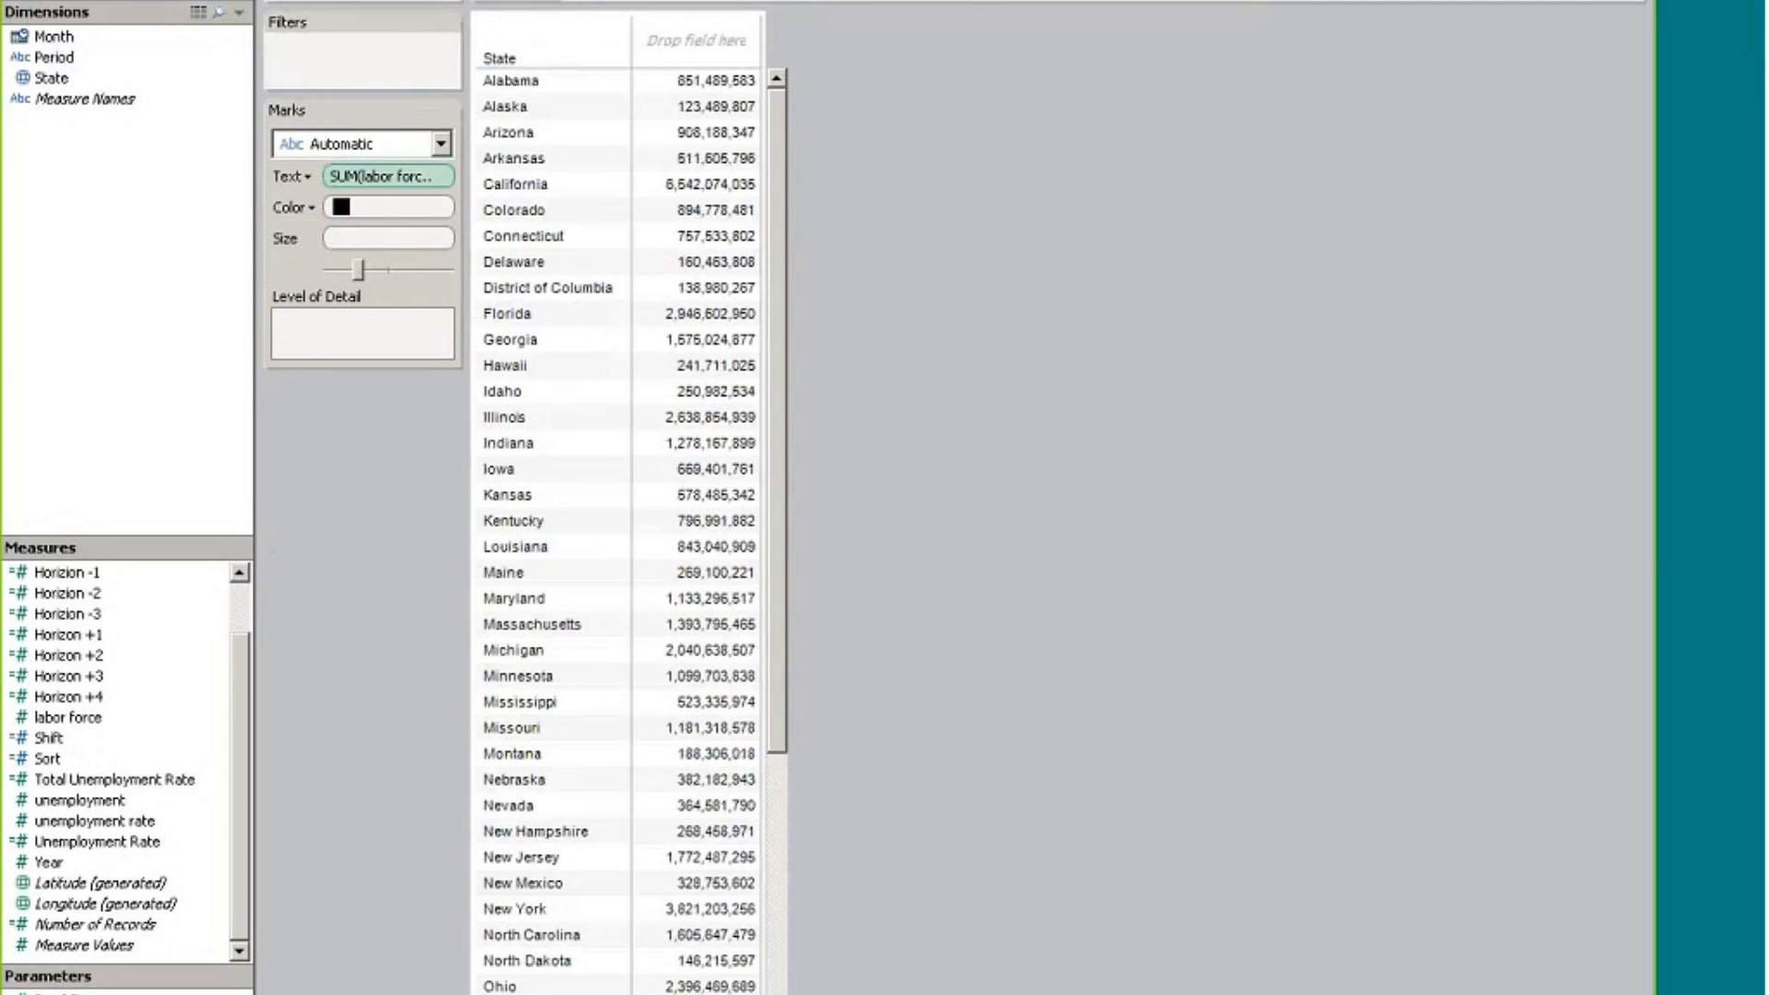
Turn on column grand totals for the labor force table and go to the end of the state list
click(276, 0)
mouse_move(402, 57)
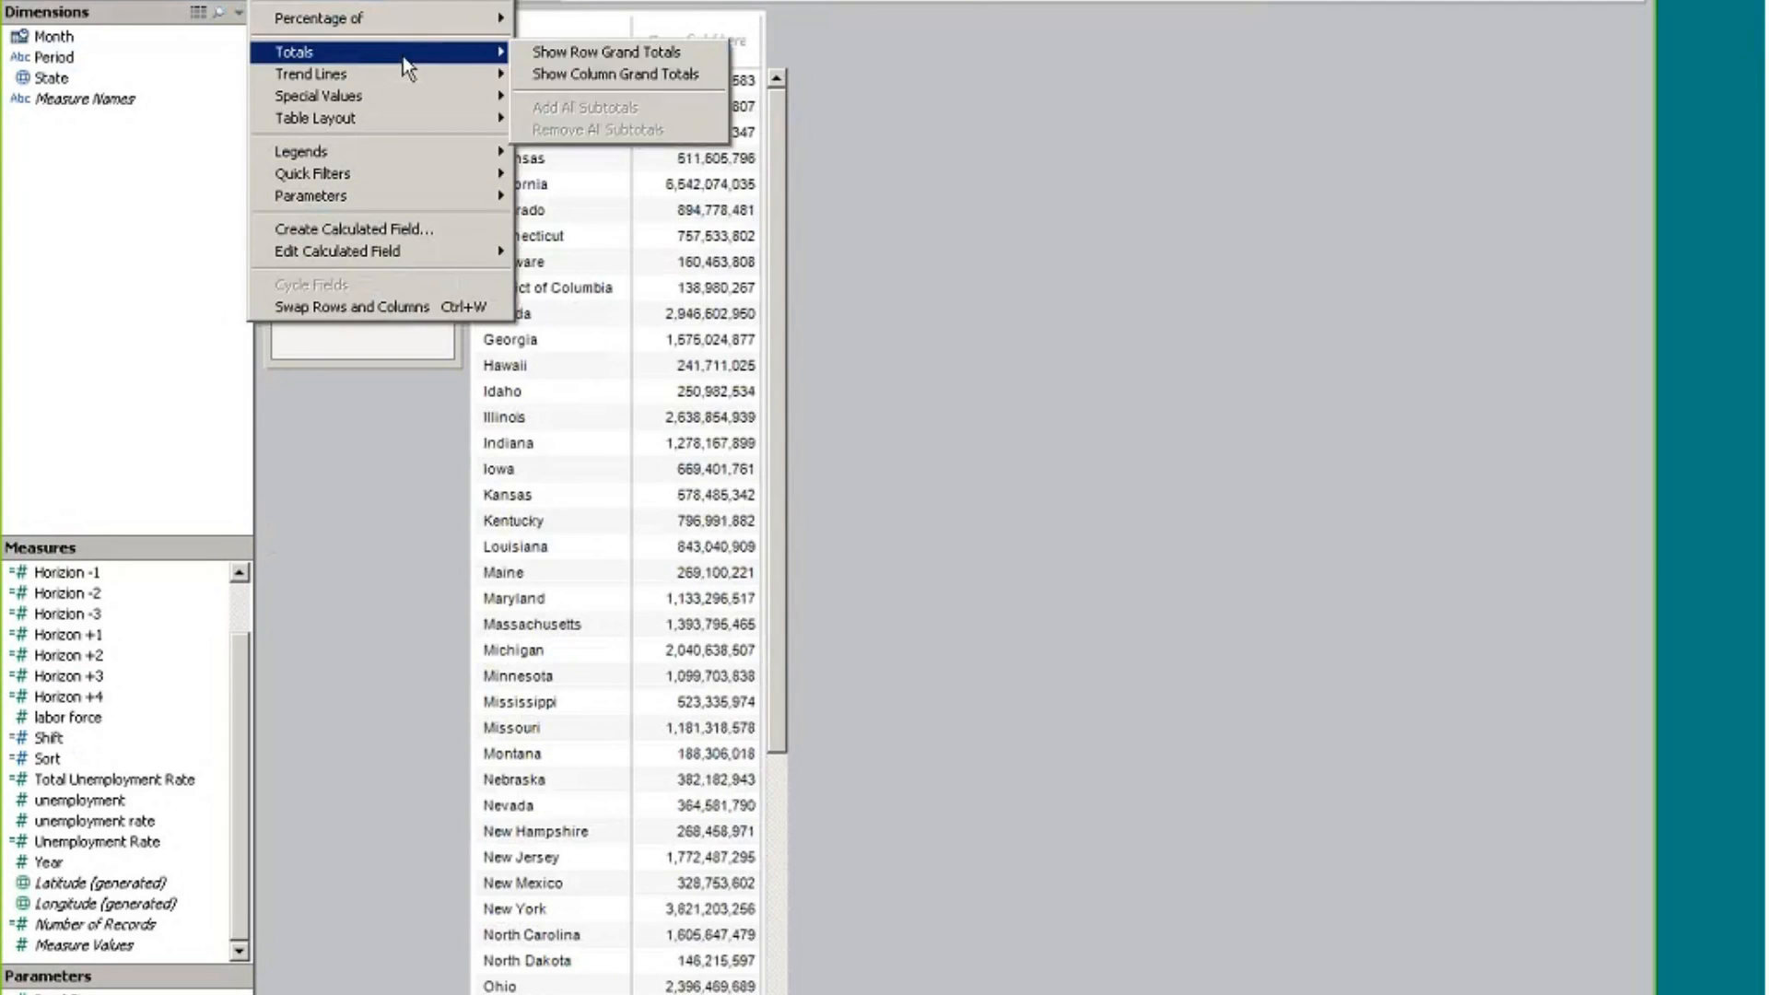
click(610, 79)
drag(774, 235, 798, 767)
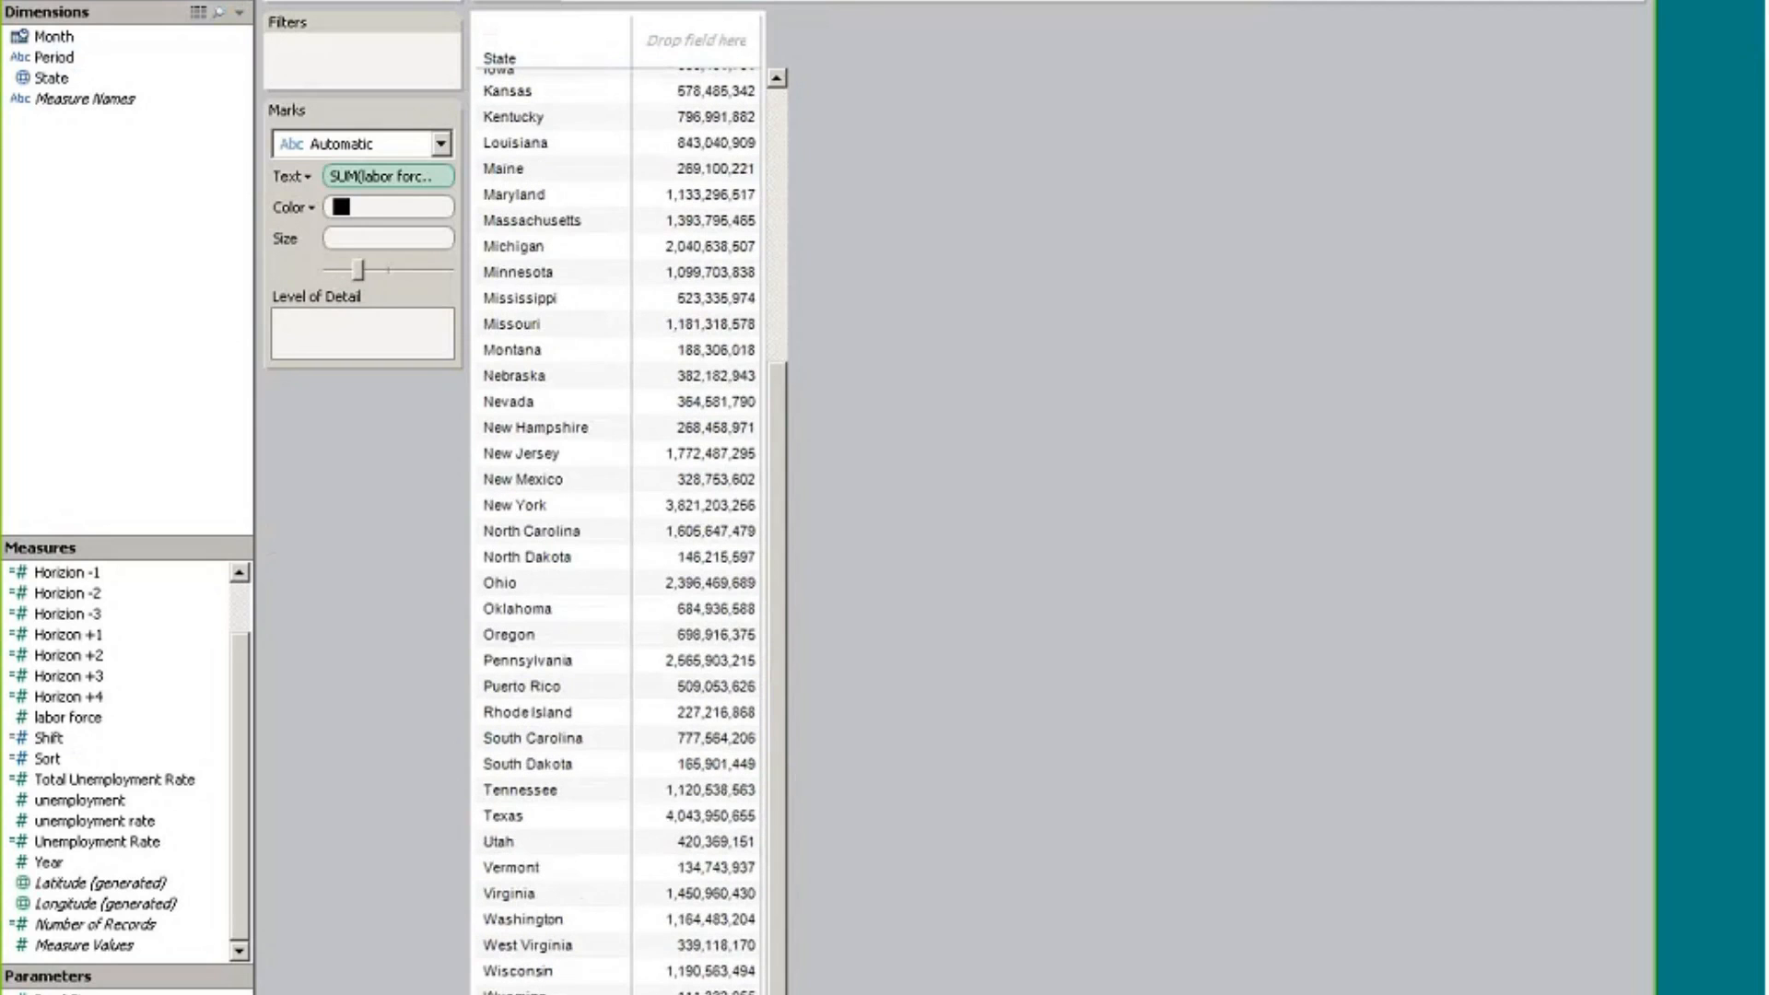
mouse_move(697, 993)
Add Month to the rows before State as a discrete exact date
drag(53, 36, 584, 8)
drag(696, 2, 175, 115)
drag(60, 37, 597, 4)
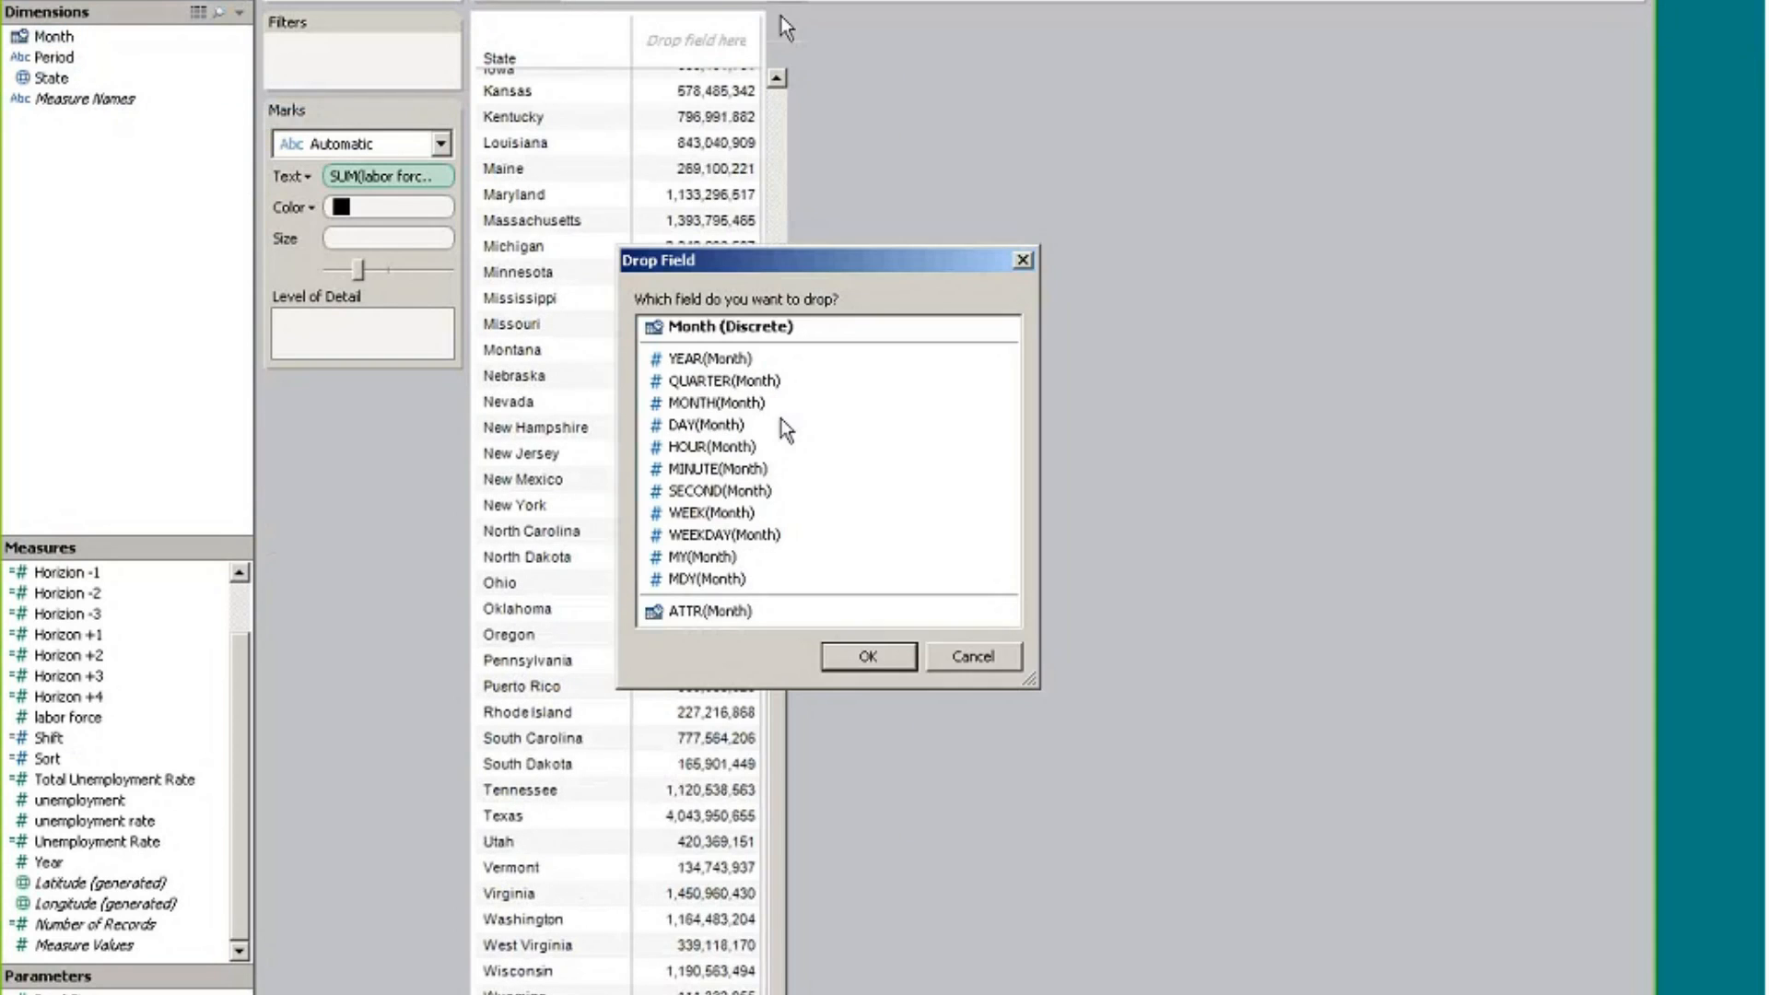
click(728, 327)
key(Return)
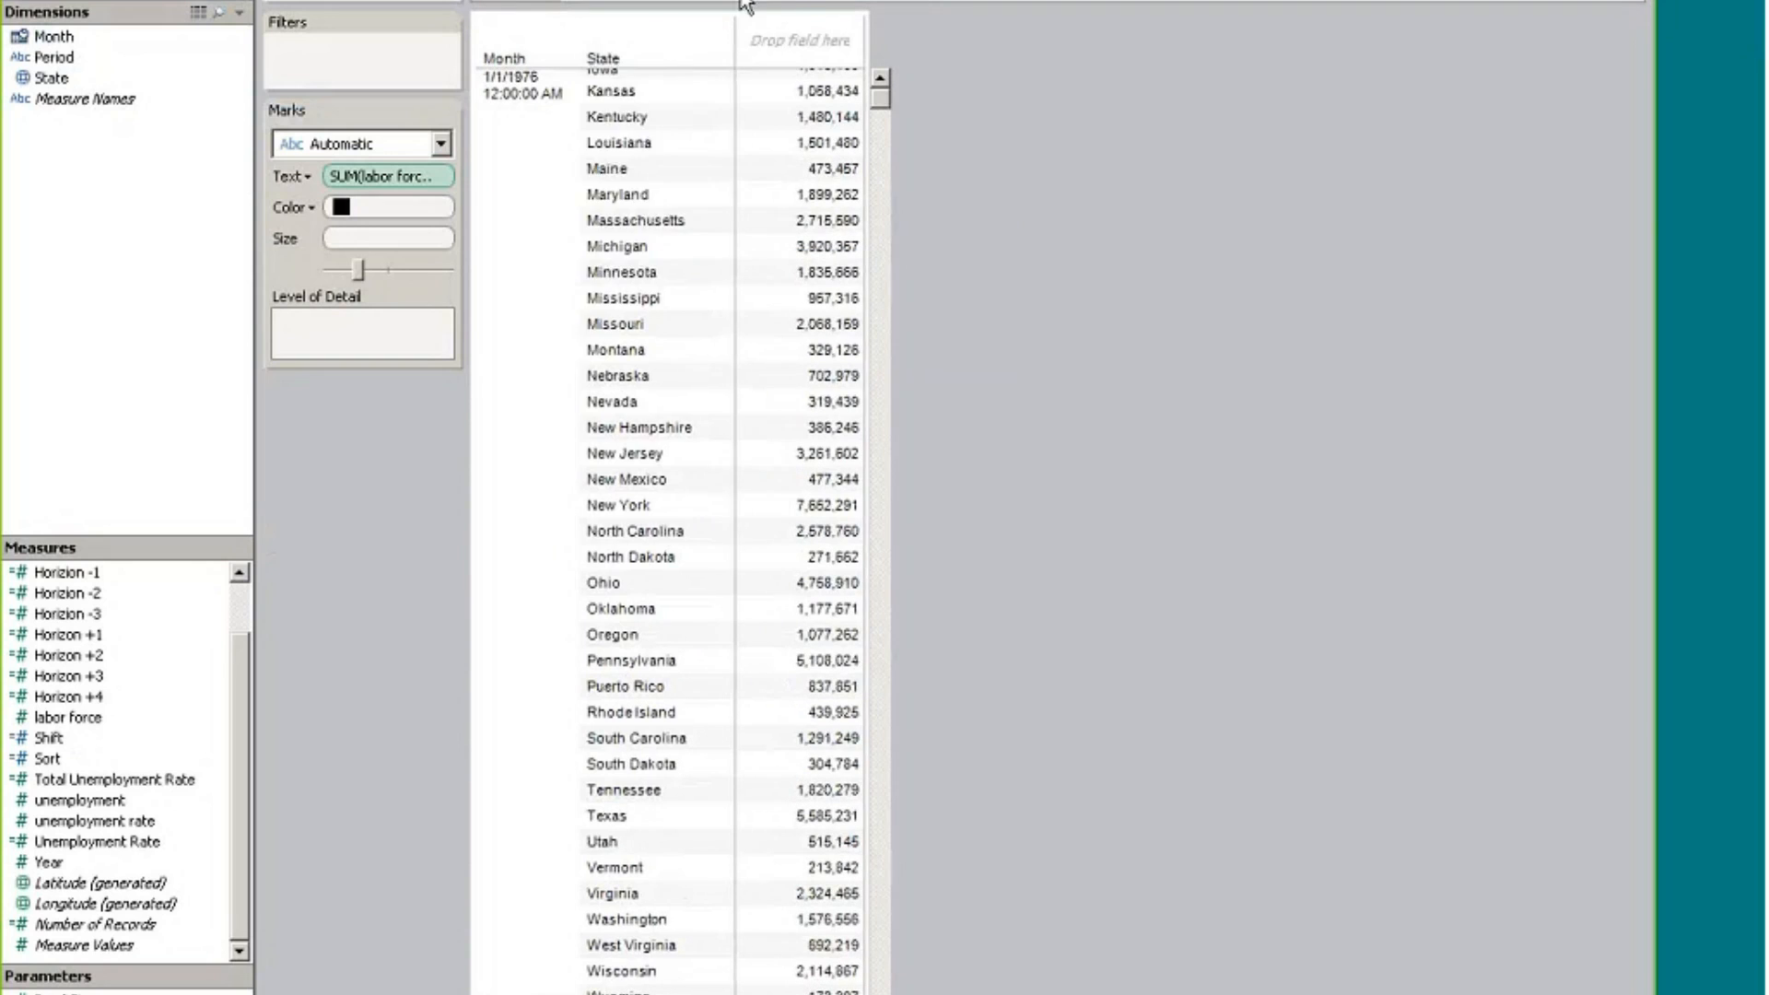
Turn on subtotals for Month and inspect the labor force total for 11/1/1976
right_click(746, 8)
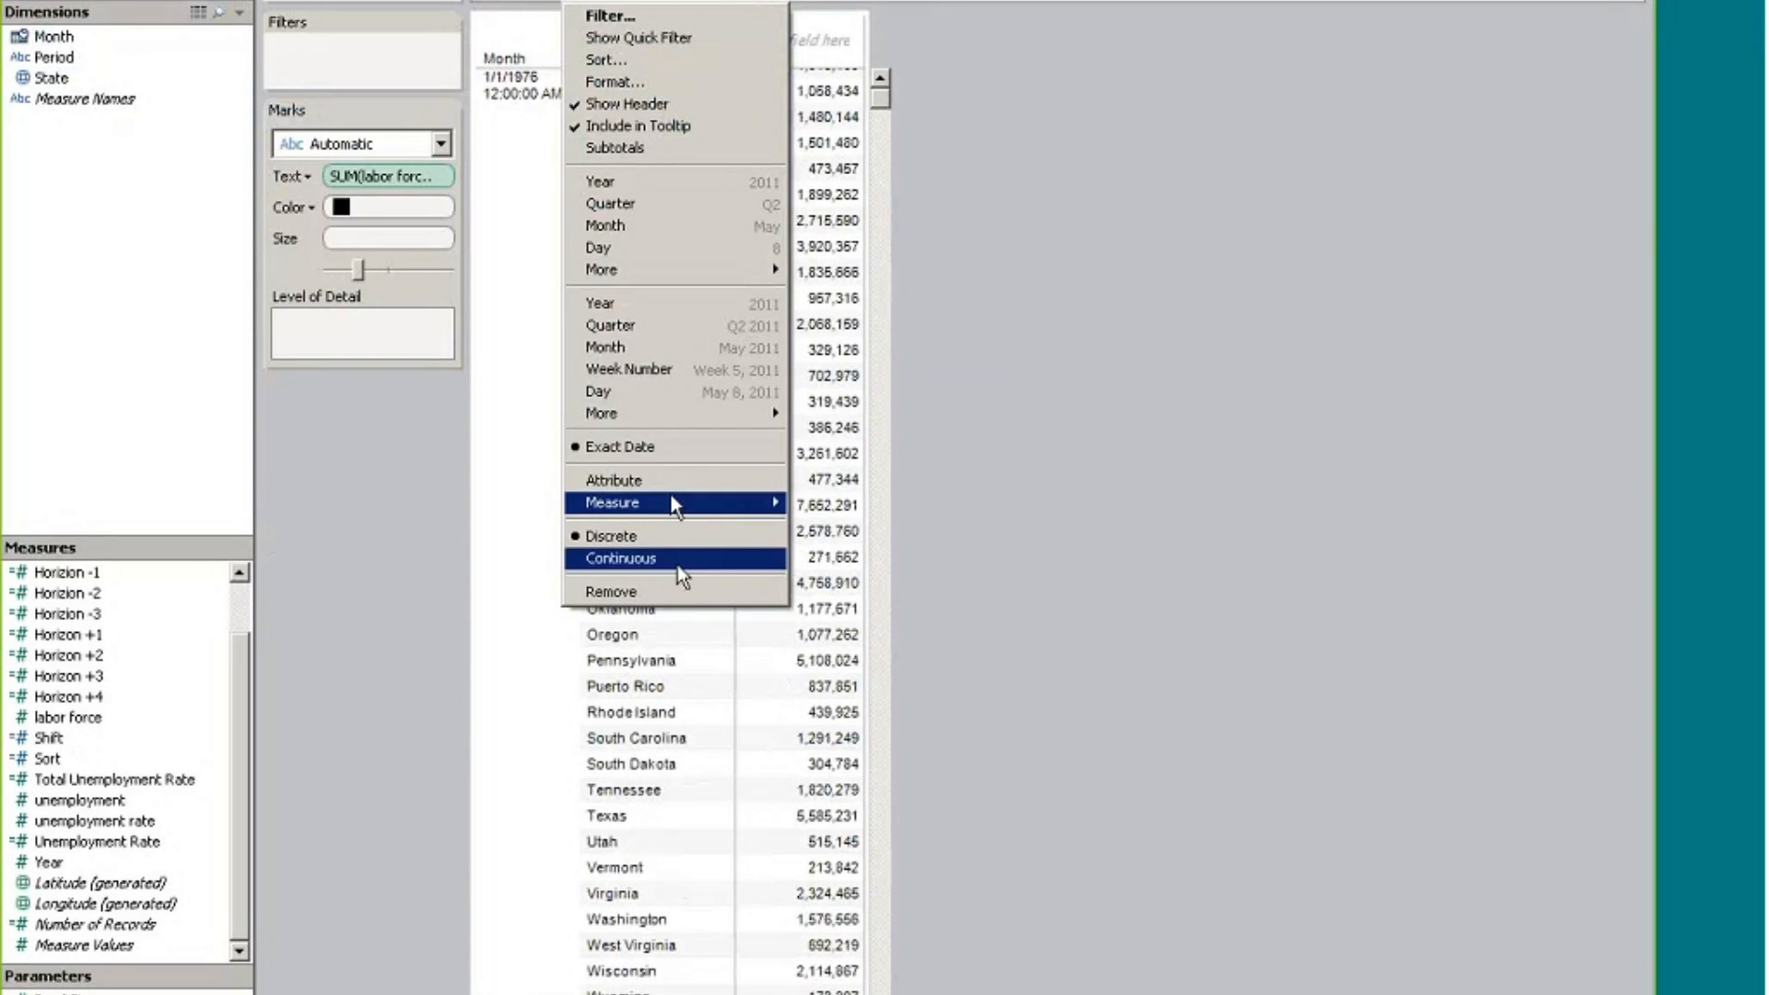
click(663, 149)
drag(884, 96, 881, 119)
click(784, 650)
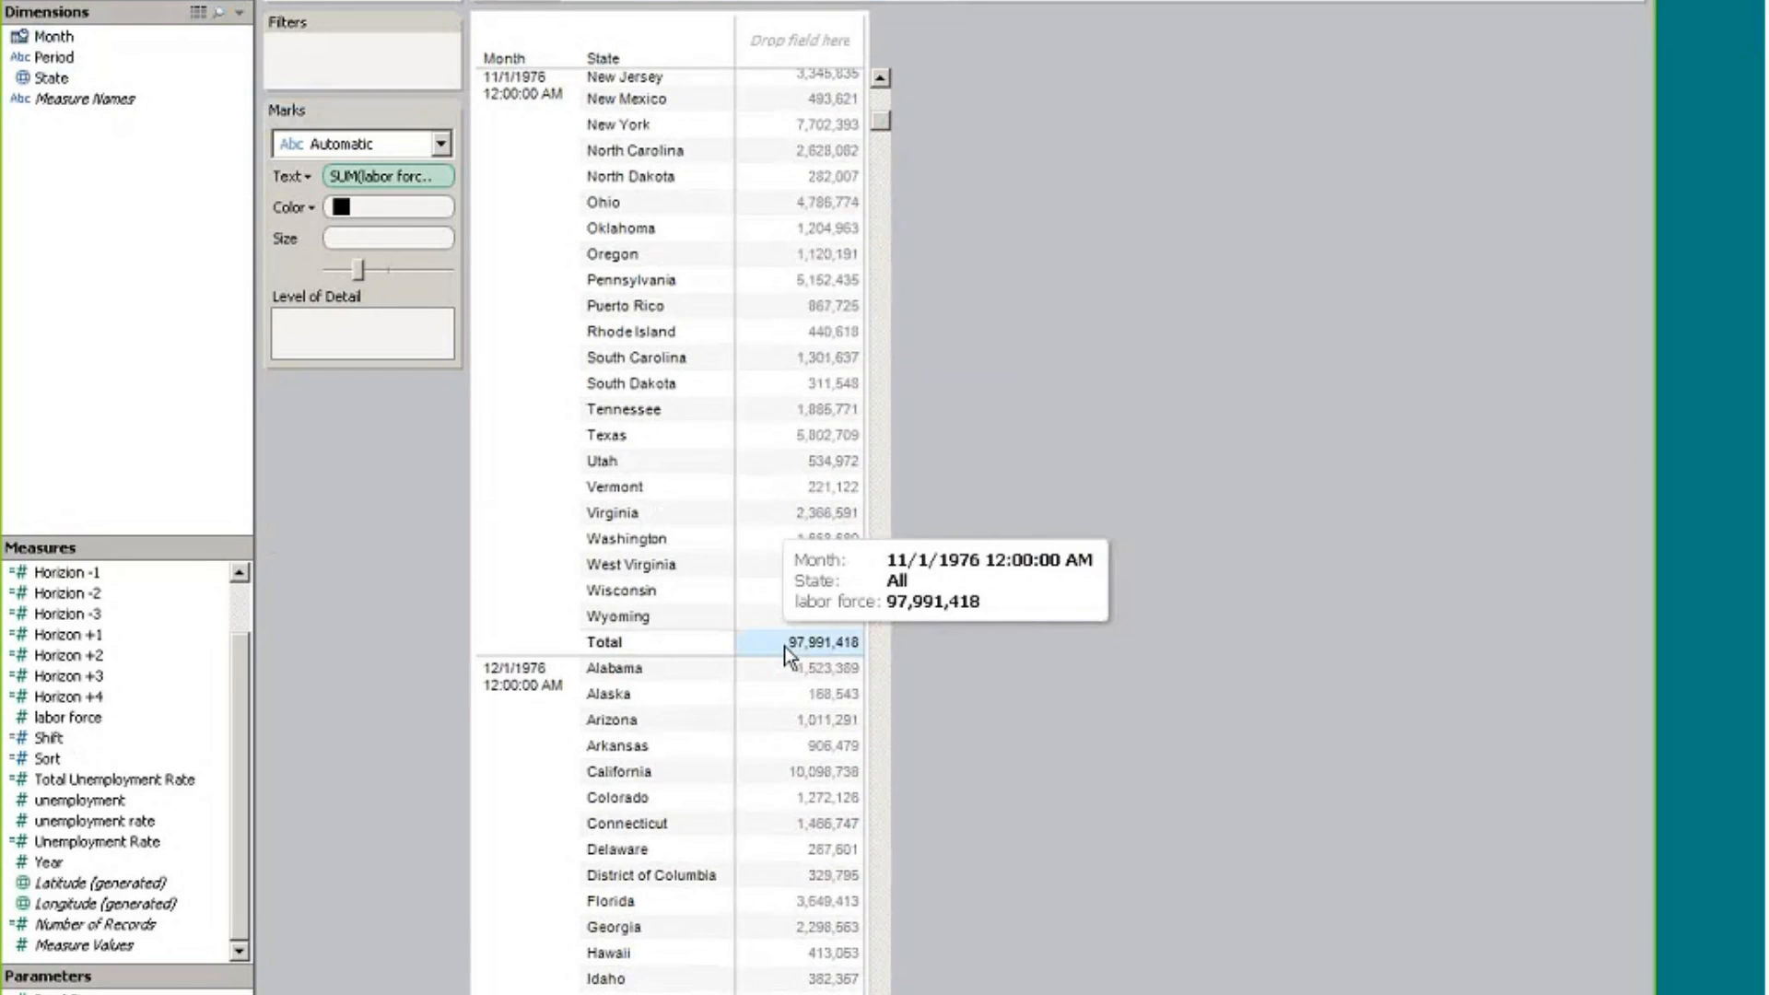
Replace labor force with Unemployment Rate as the text measure and check the subtotal for 1/1/1976
click(367, 607)
drag(109, 778, 382, 176)
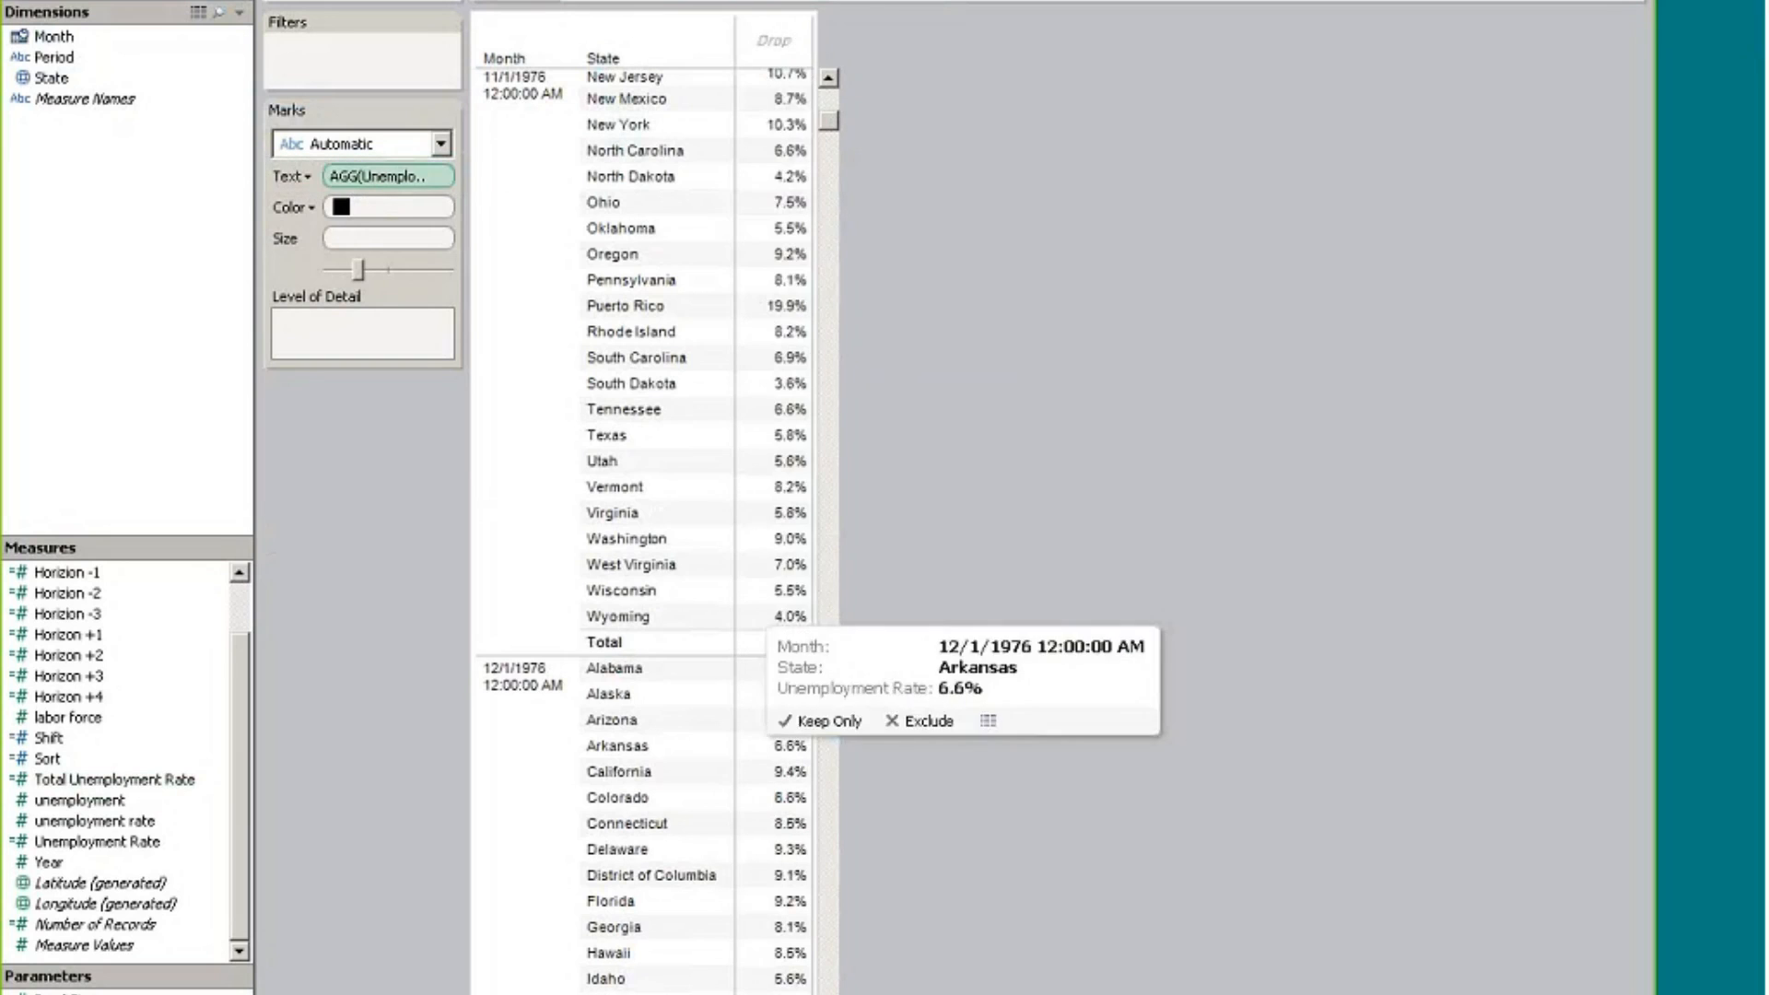
drag(829, 118, 827, 91)
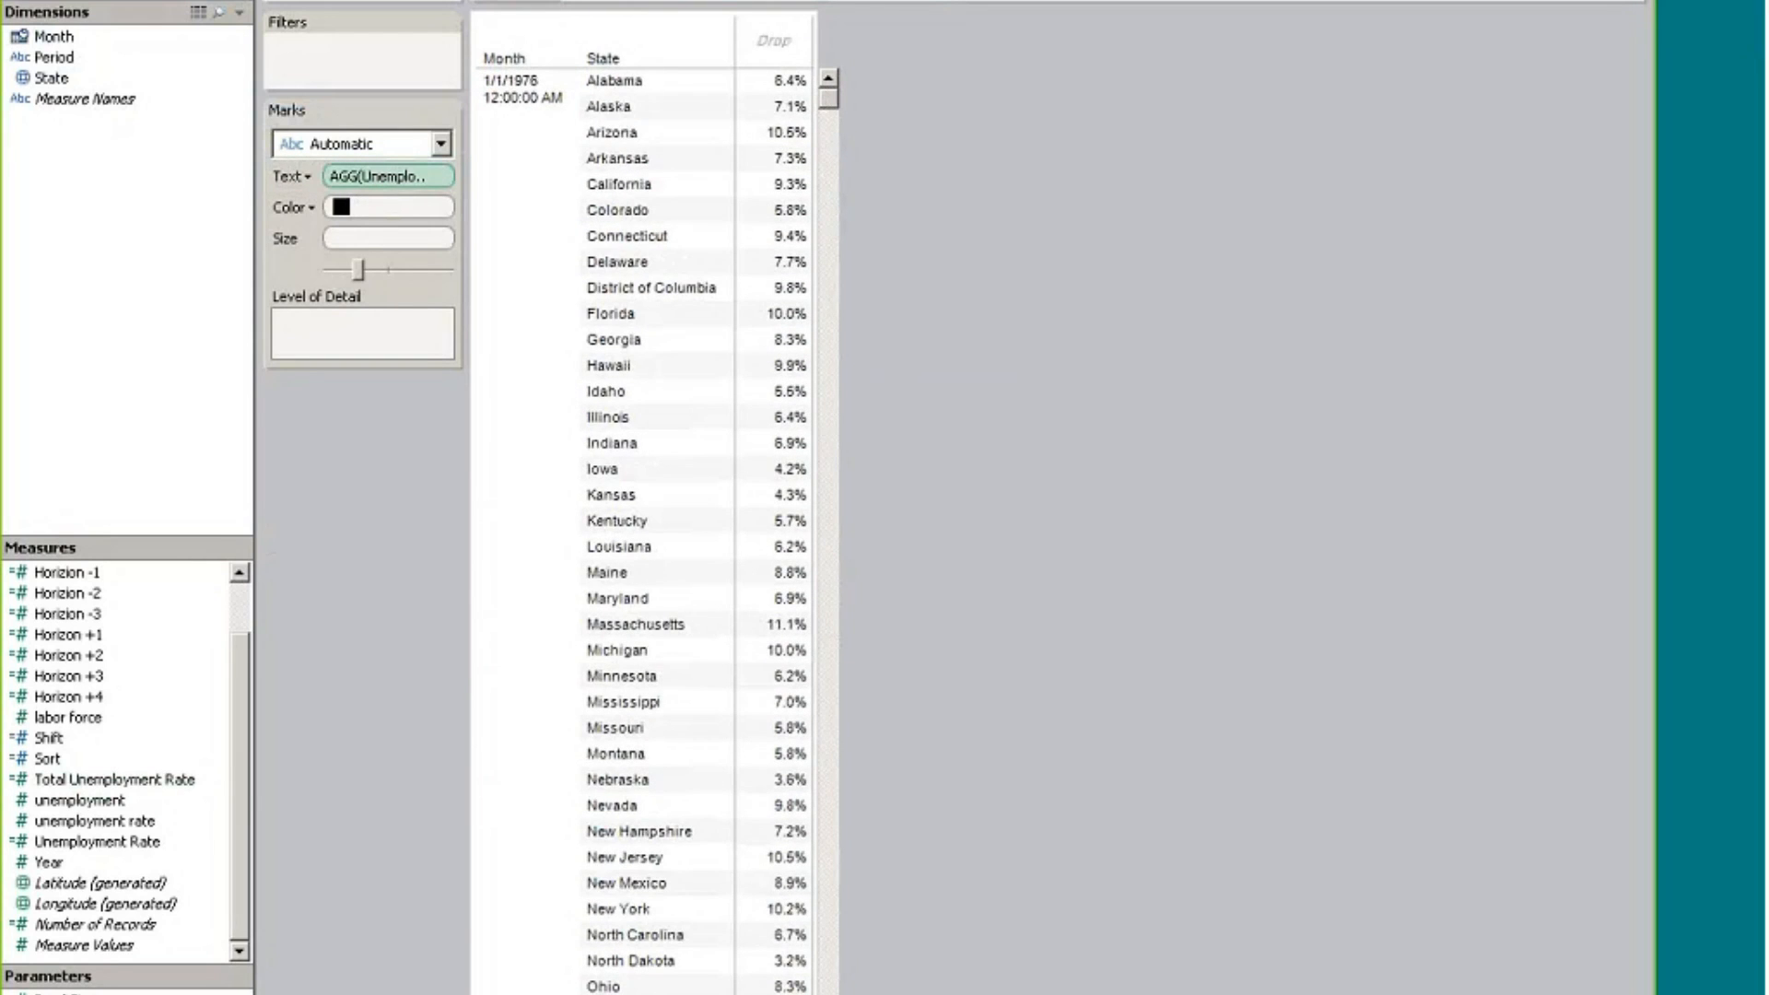
scroll(645, 531, down, 4)
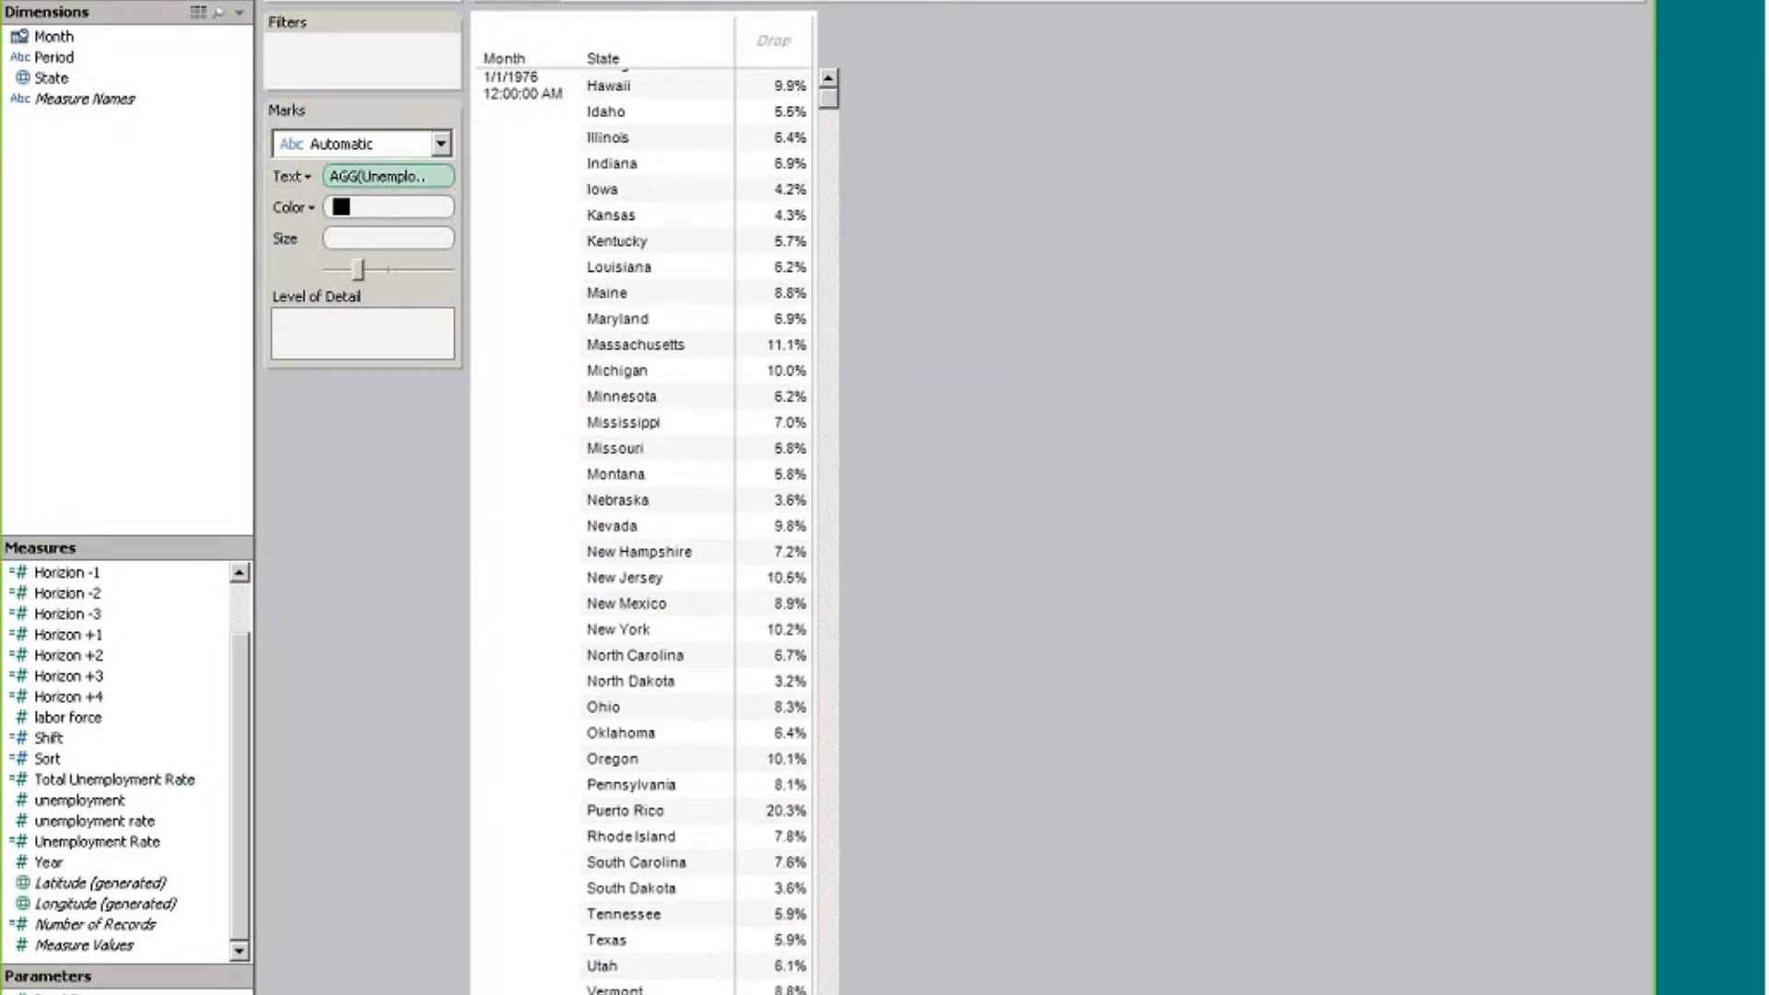
scroll(778, 969, down, 2)
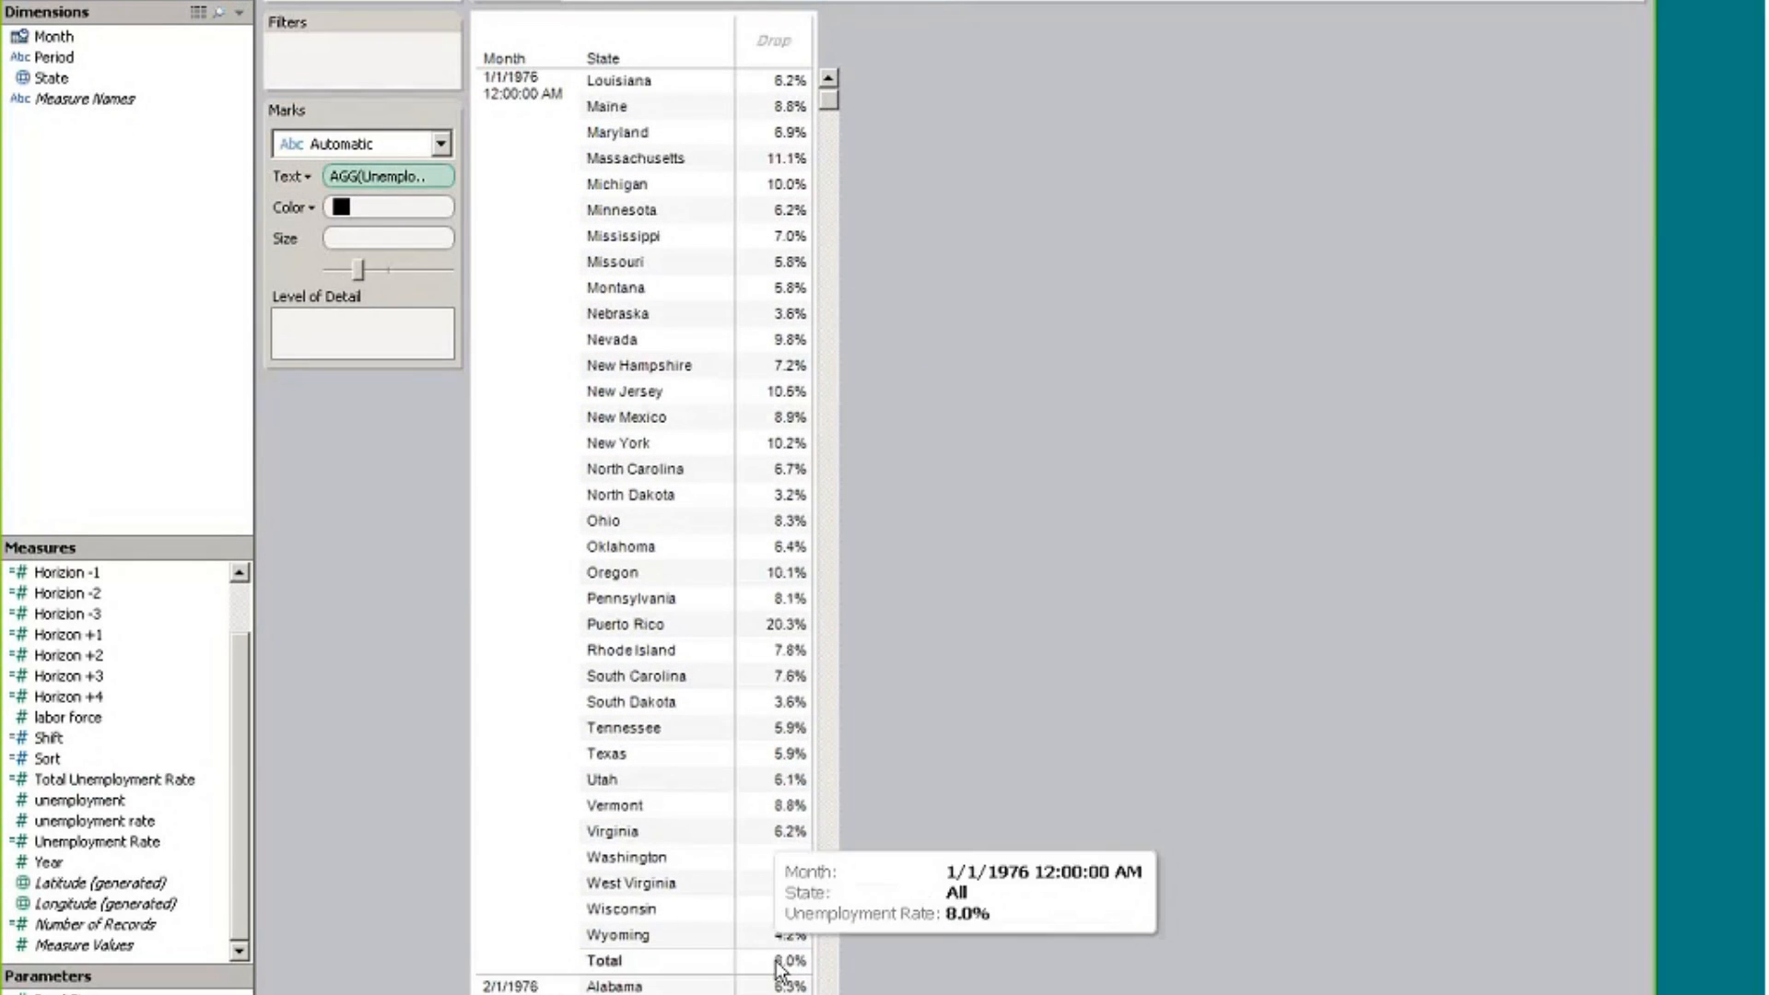
On the sheet listing all measures by month and state, check that Total Unemployment Rate is computed using State
click(778, 993)
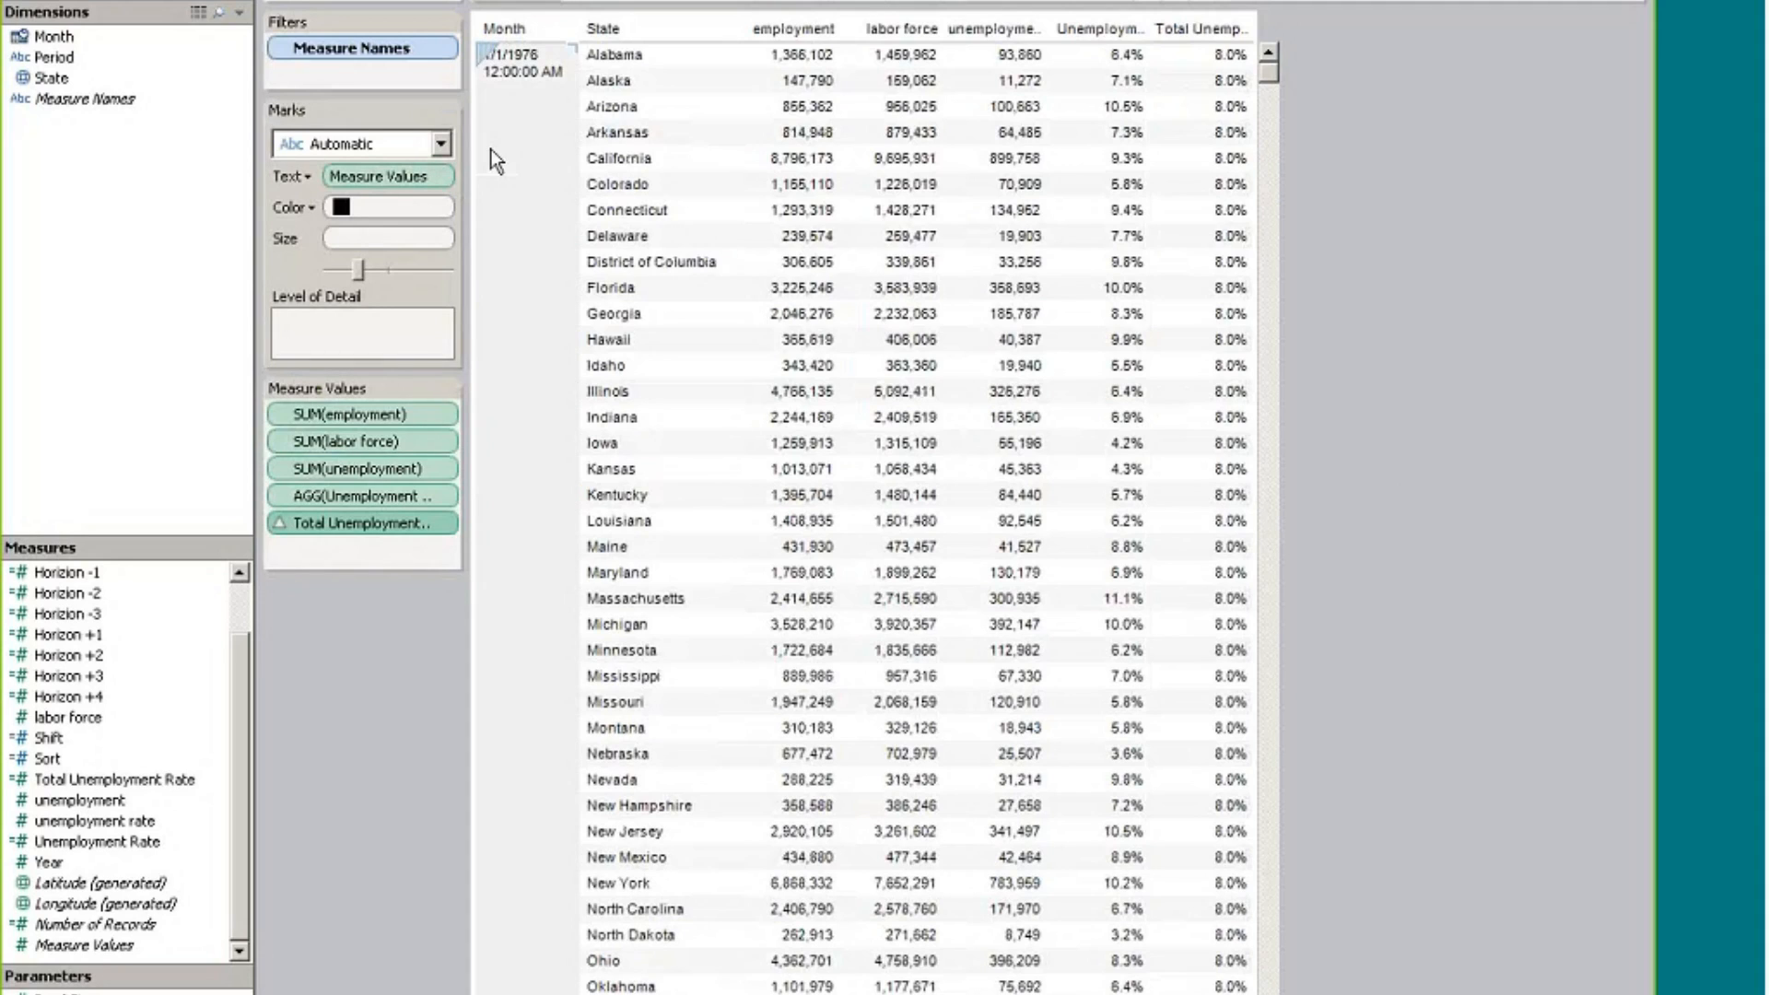
click(447, 522)
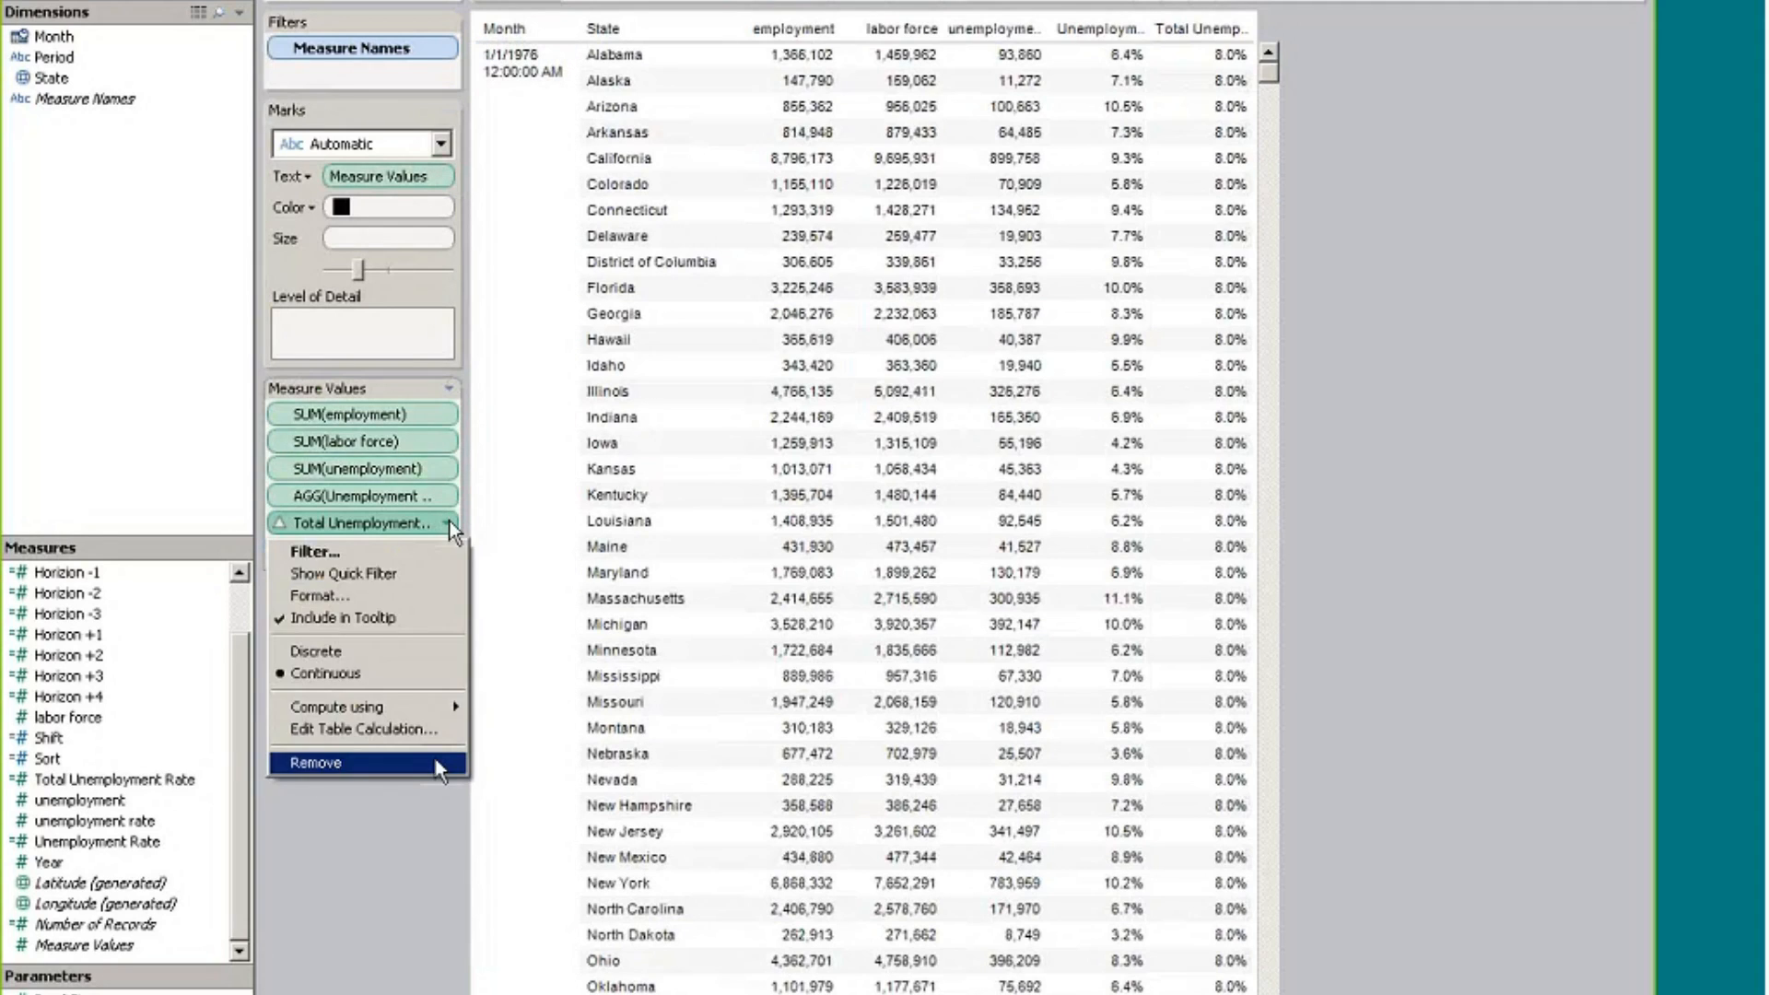
mouse_move(393, 710)
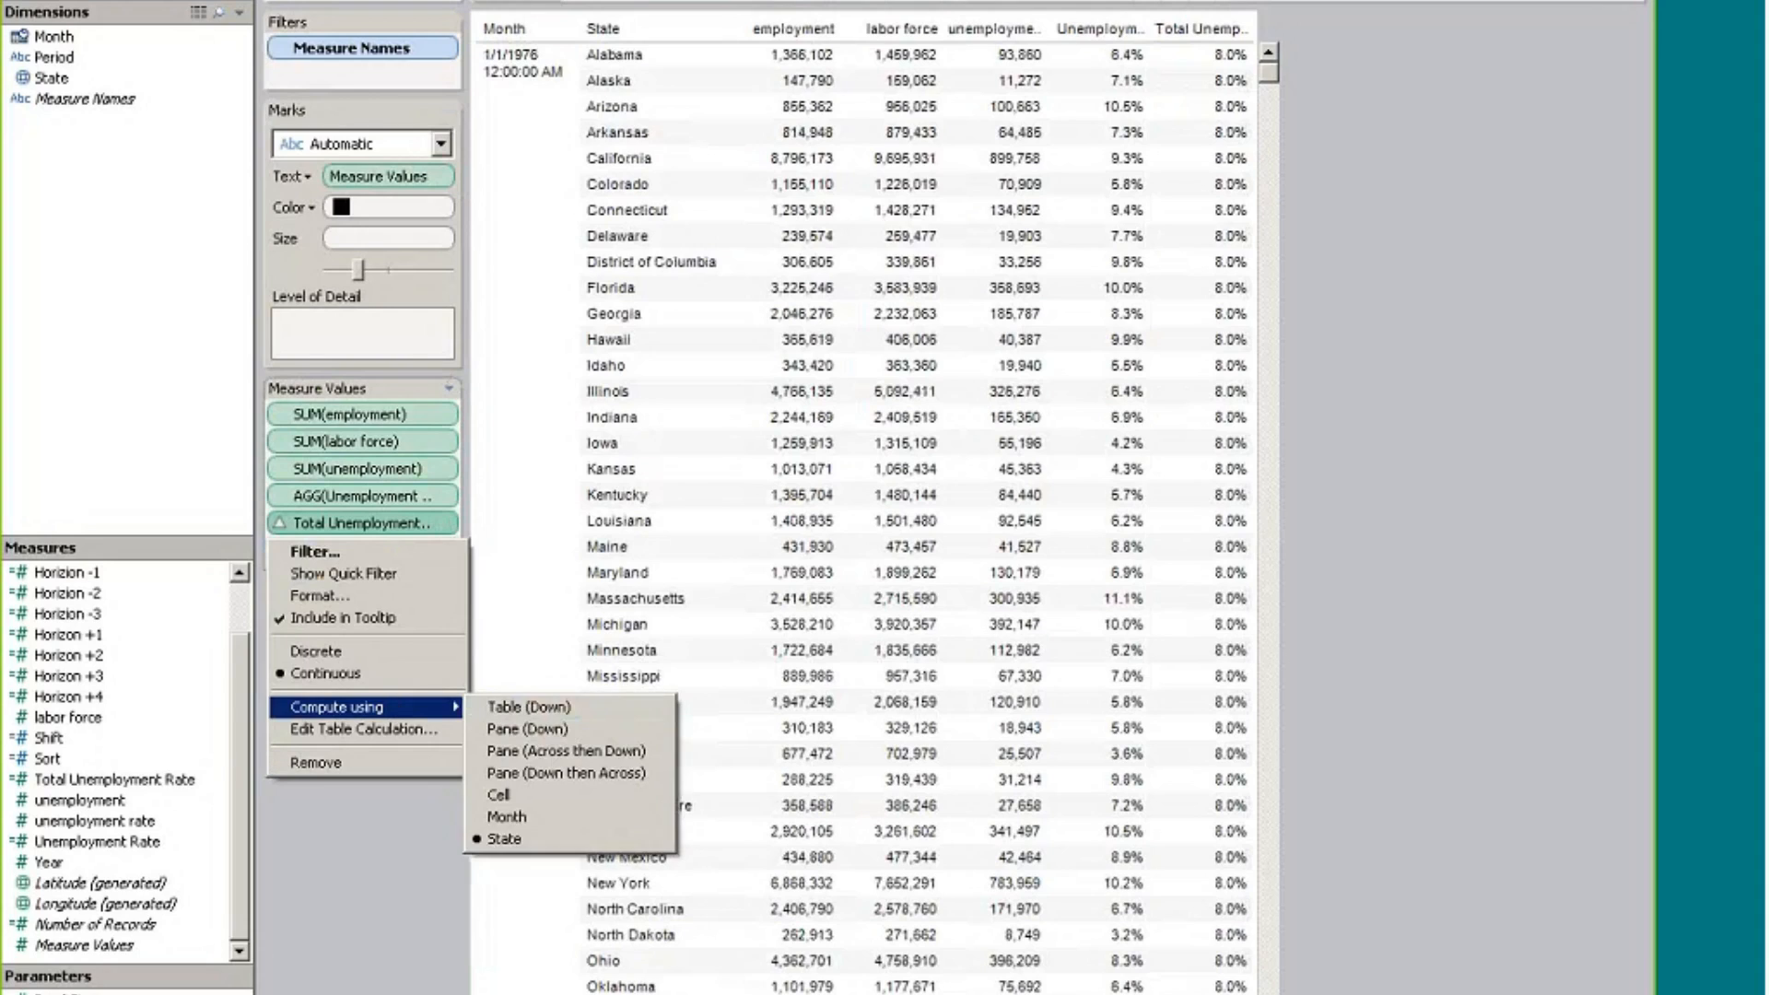
click(558, 845)
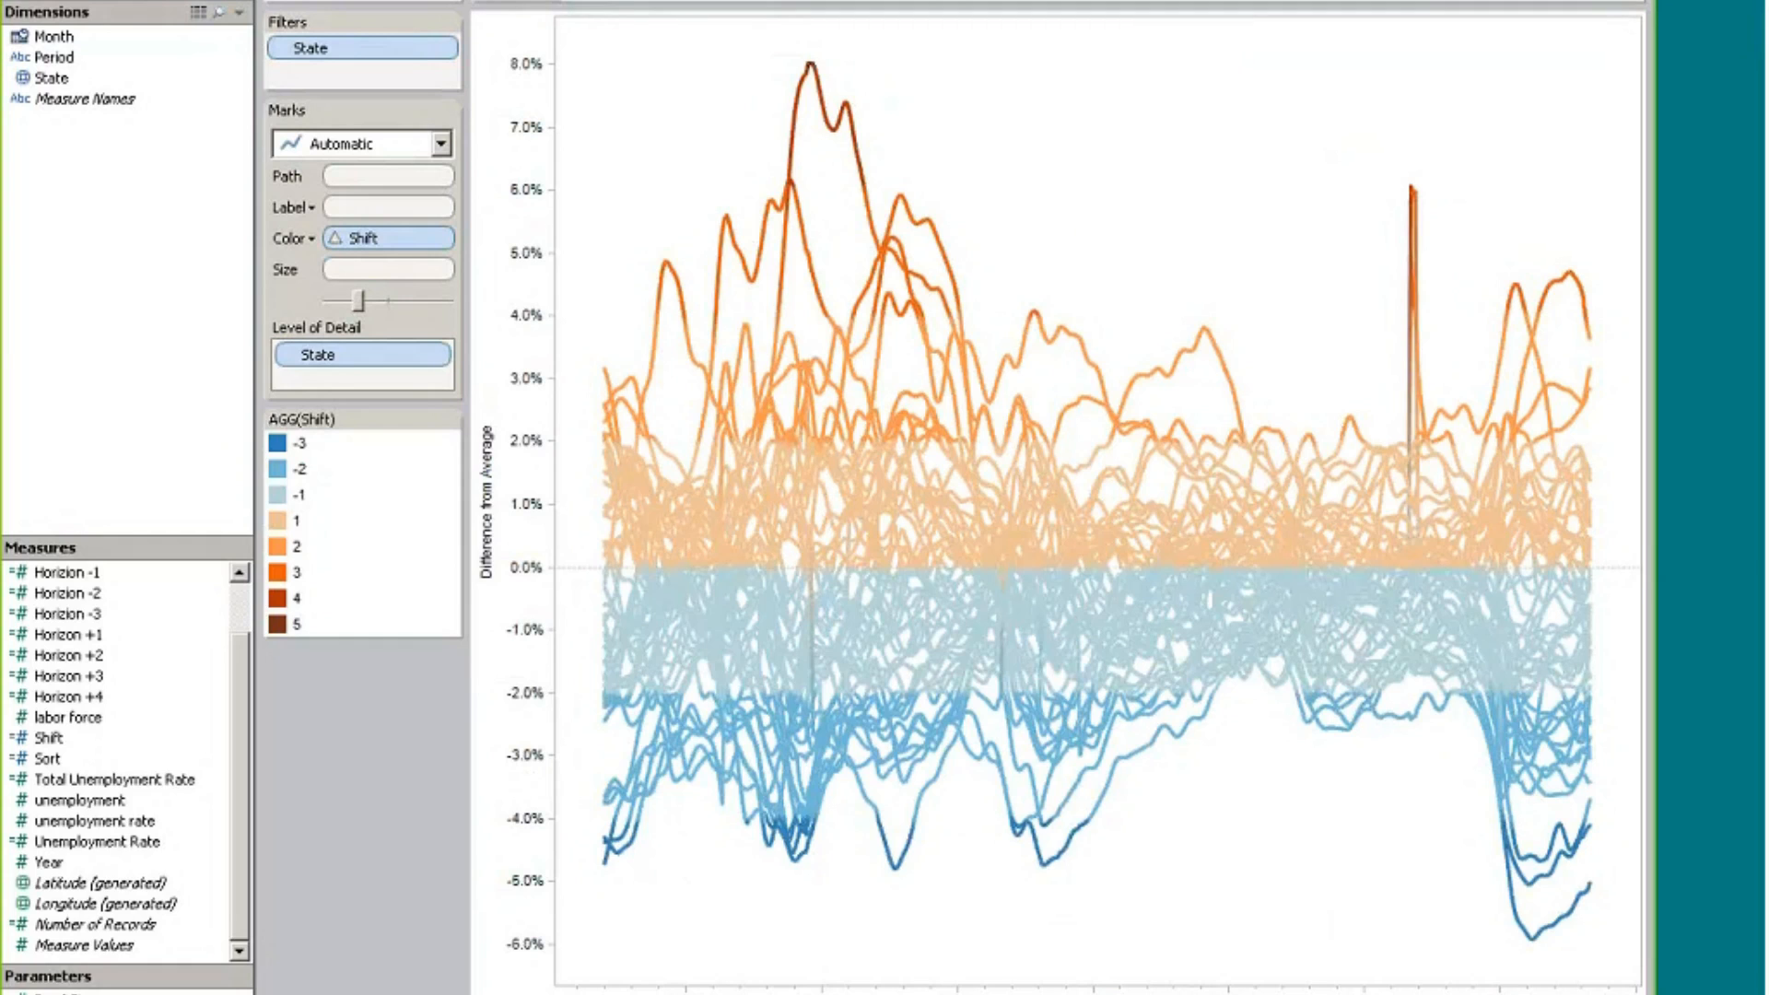
Duplicate the sheet of unemployment lines by state and add Difference from Average to its measure values
click(328, 994)
right_click(328, 994)
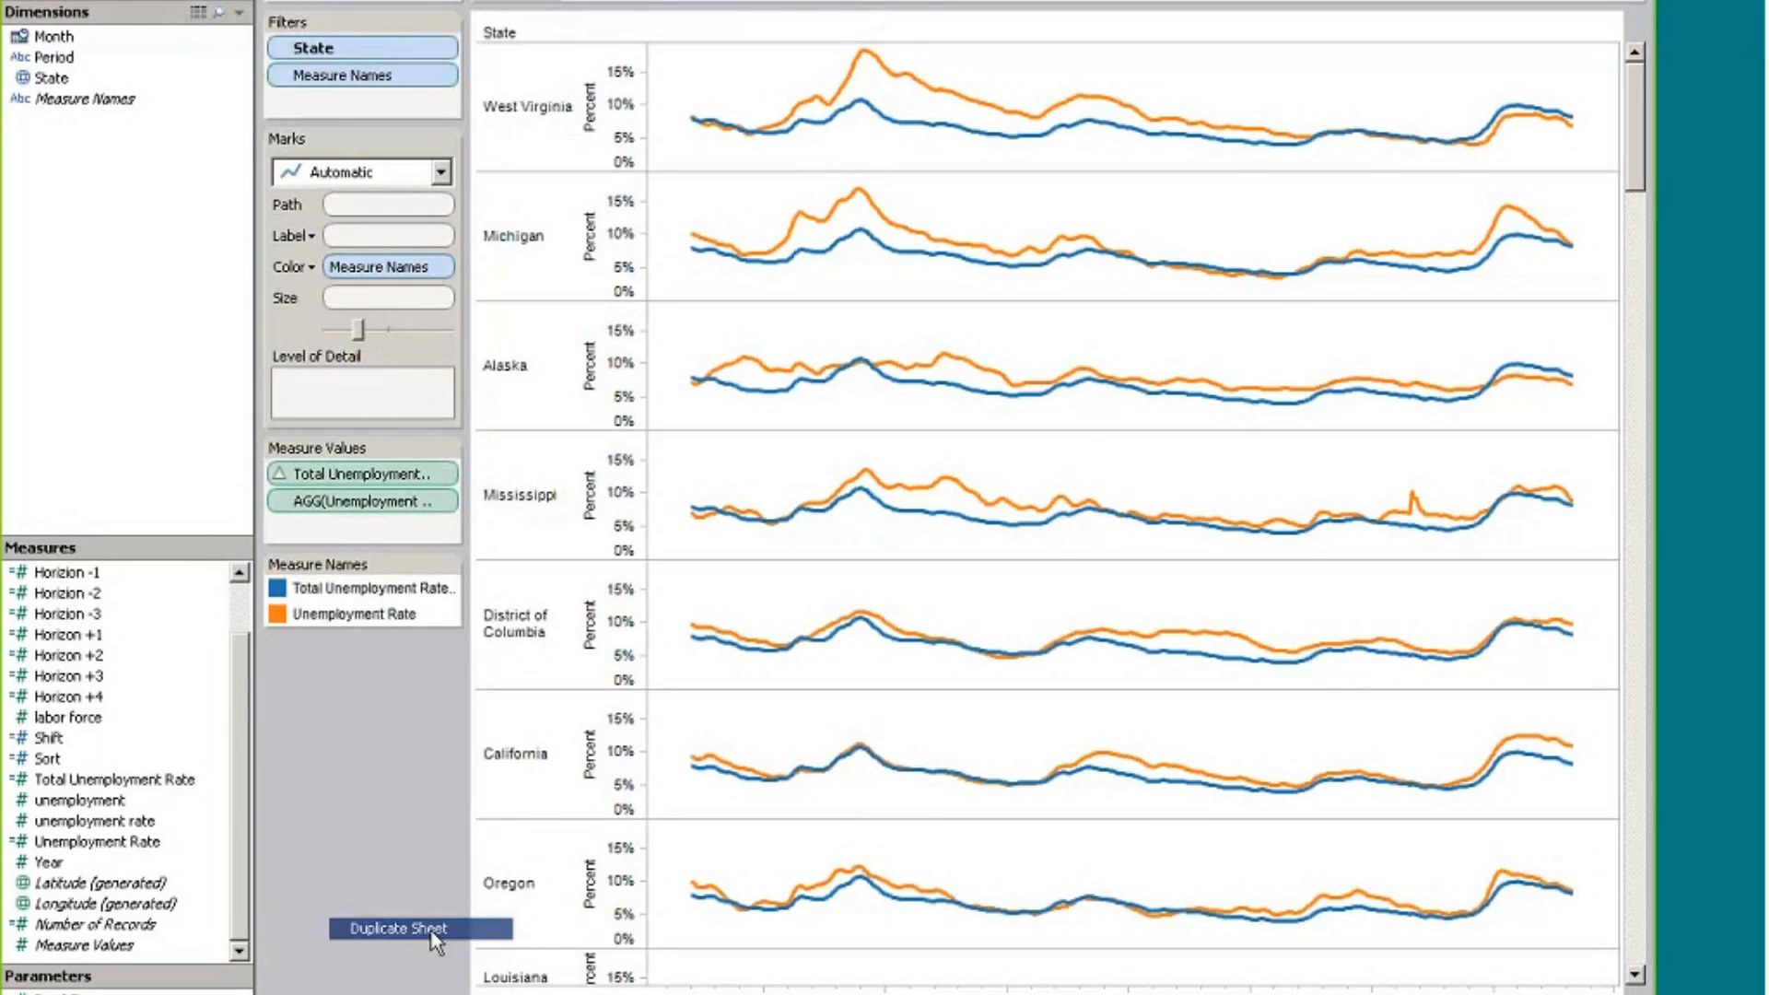
click(431, 931)
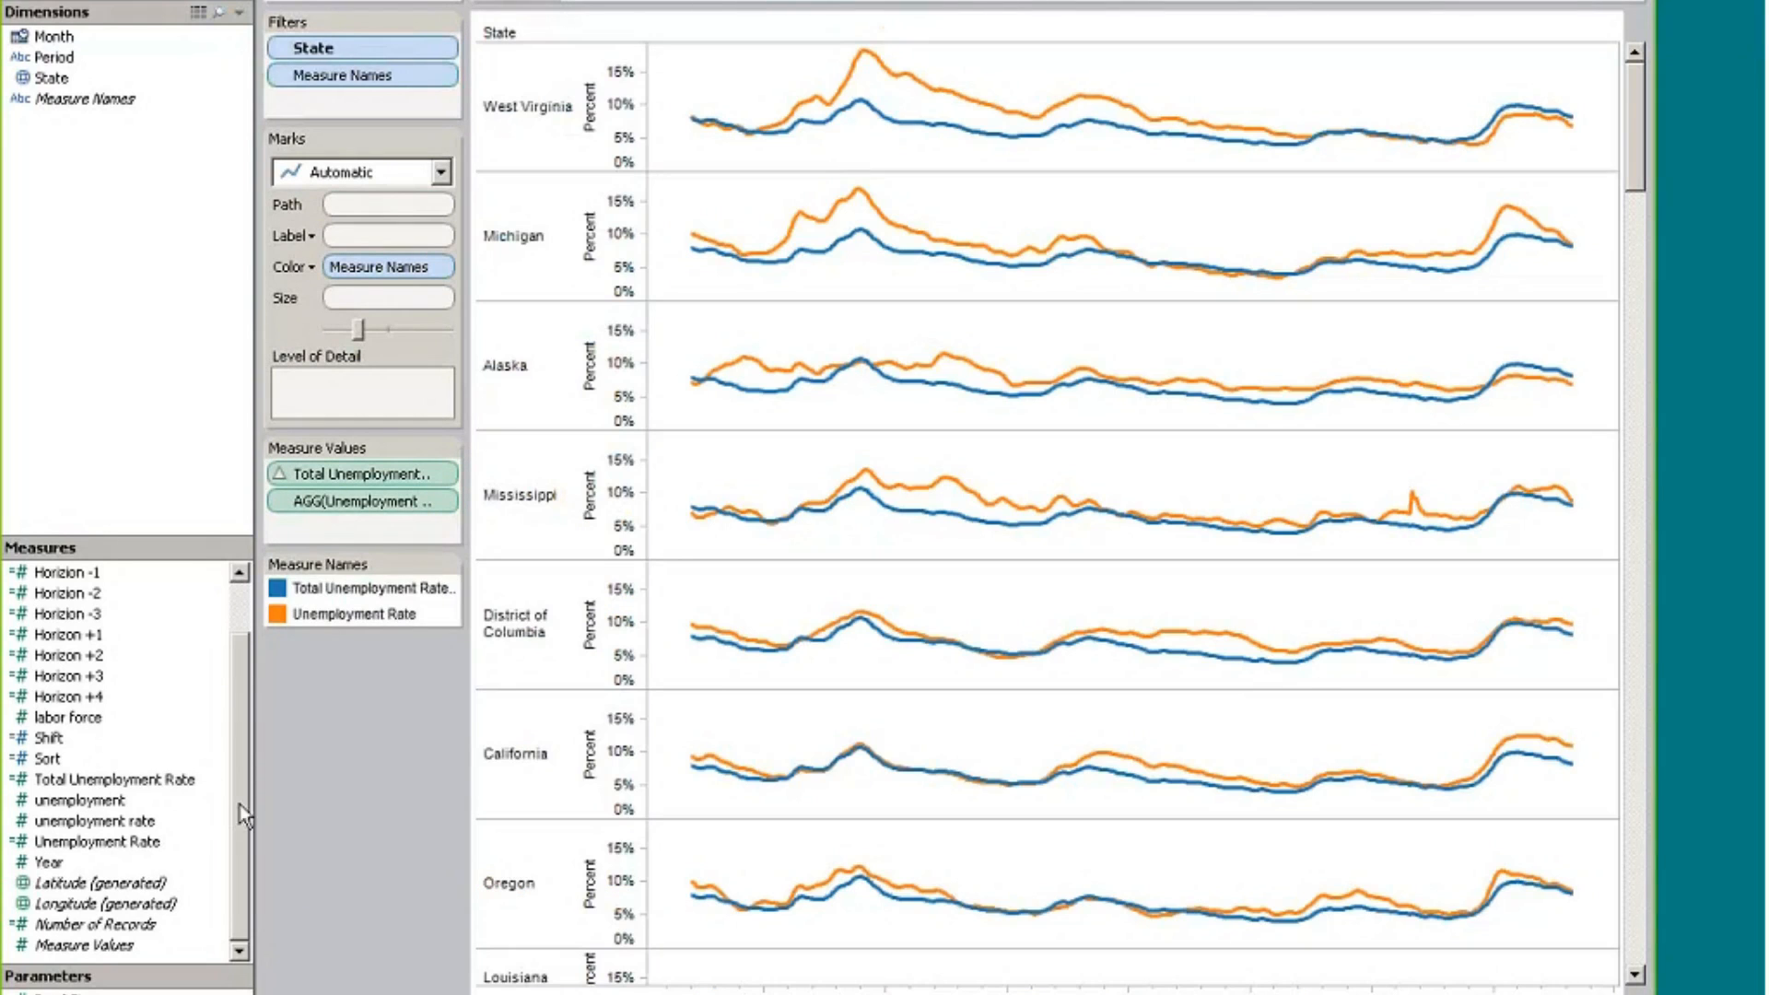
scroll(165, 736, up, 3)
drag(124, 600, 384, 532)
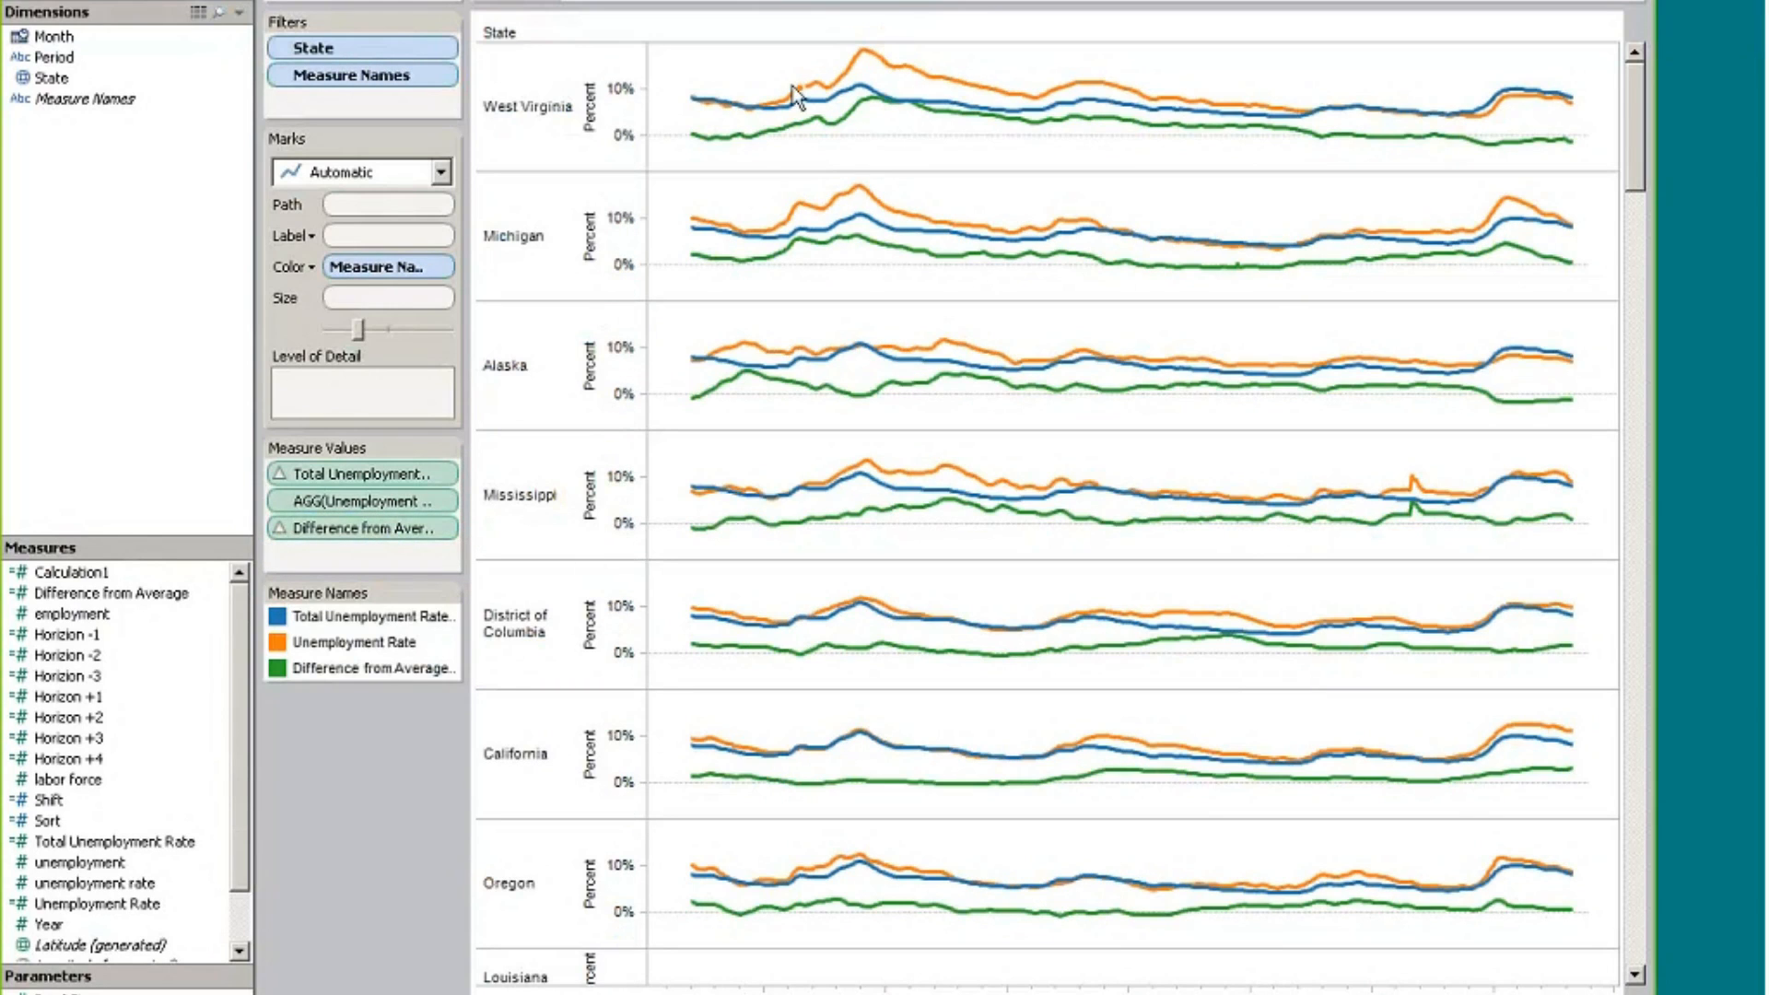
mouse_move(843, 118)
mouse_move(857, 87)
Move Difference from Average out of the measure values onto its own row axis and enable multiple mark types
drag(352, 521, 1071, 0)
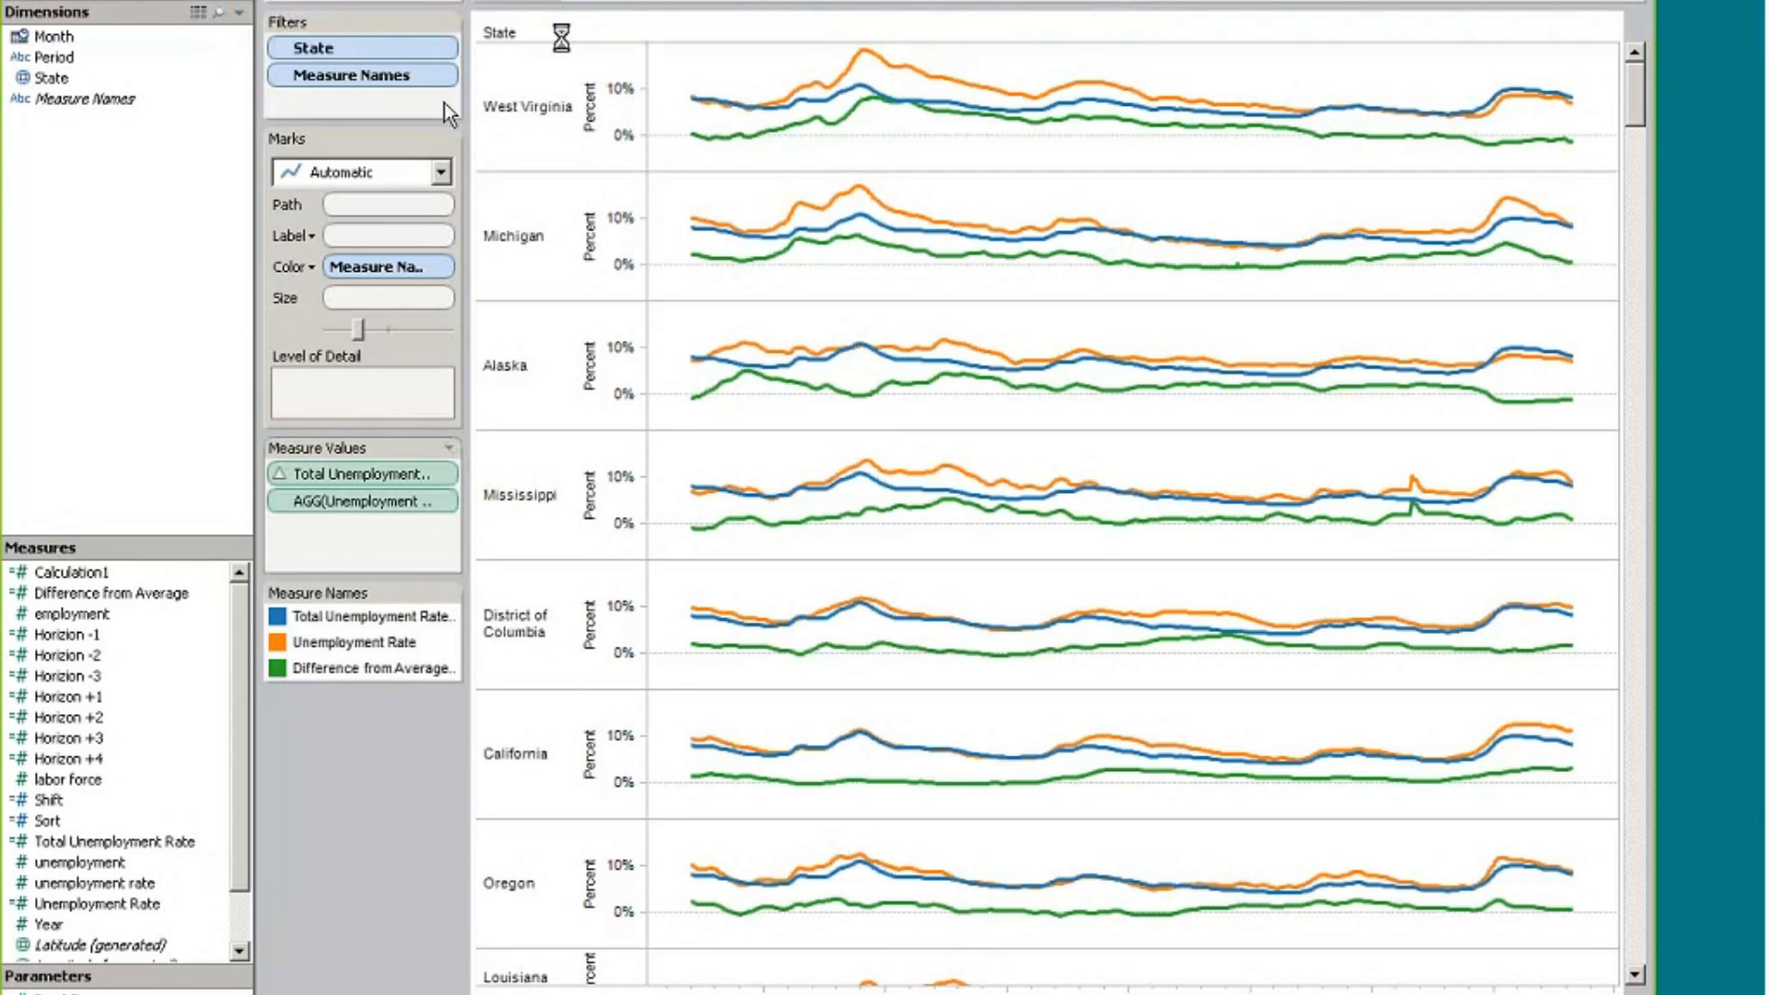
click(449, 140)
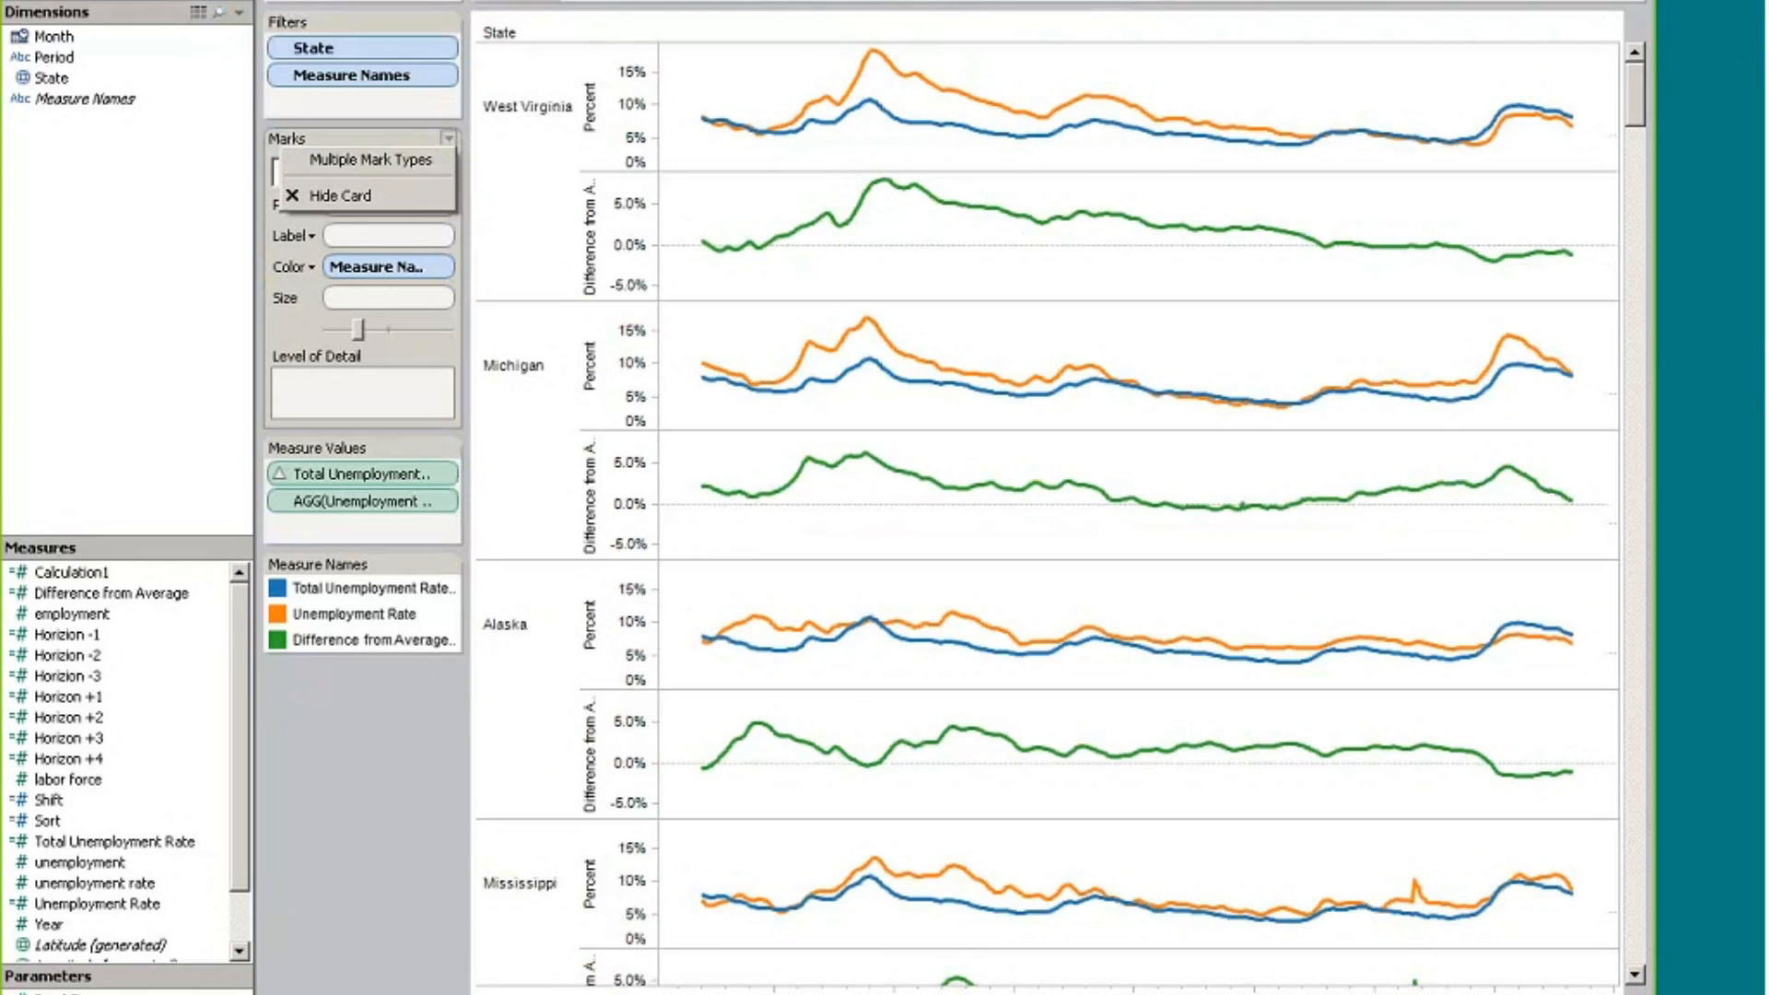
click(427, 163)
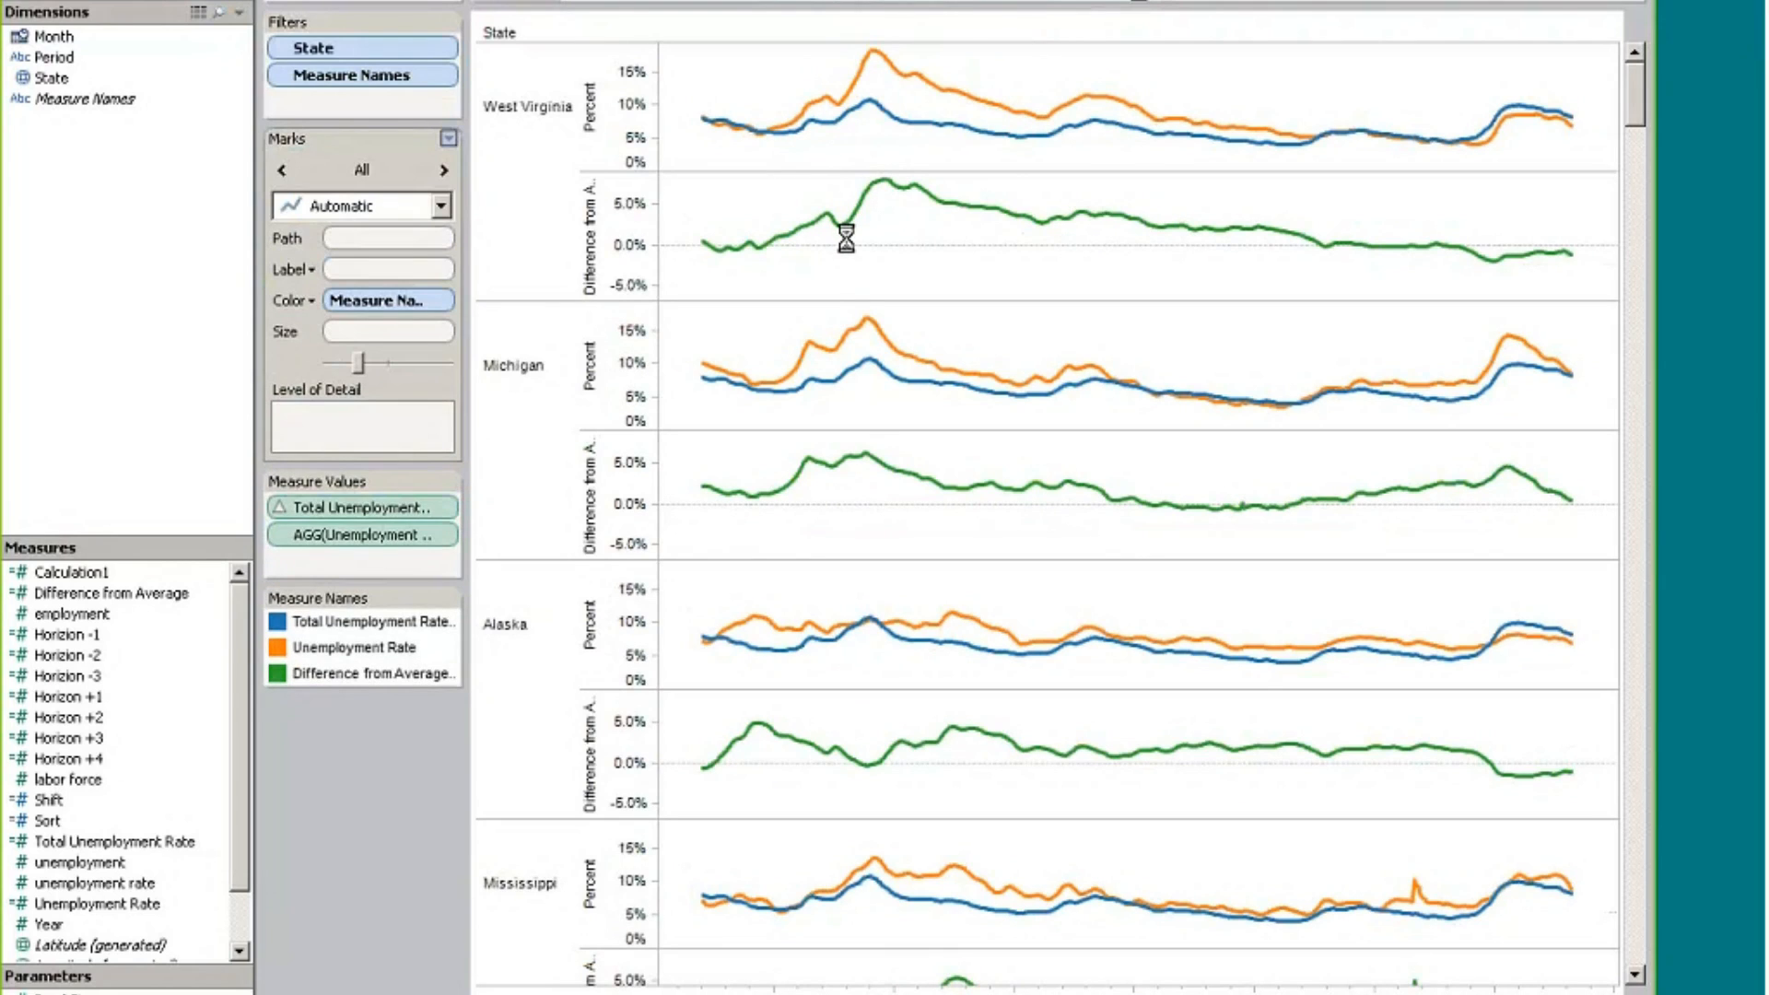
Change the mark type of Difference from Average to Bar, leaving the unemployment rates as lines
right_click(1144, 3)
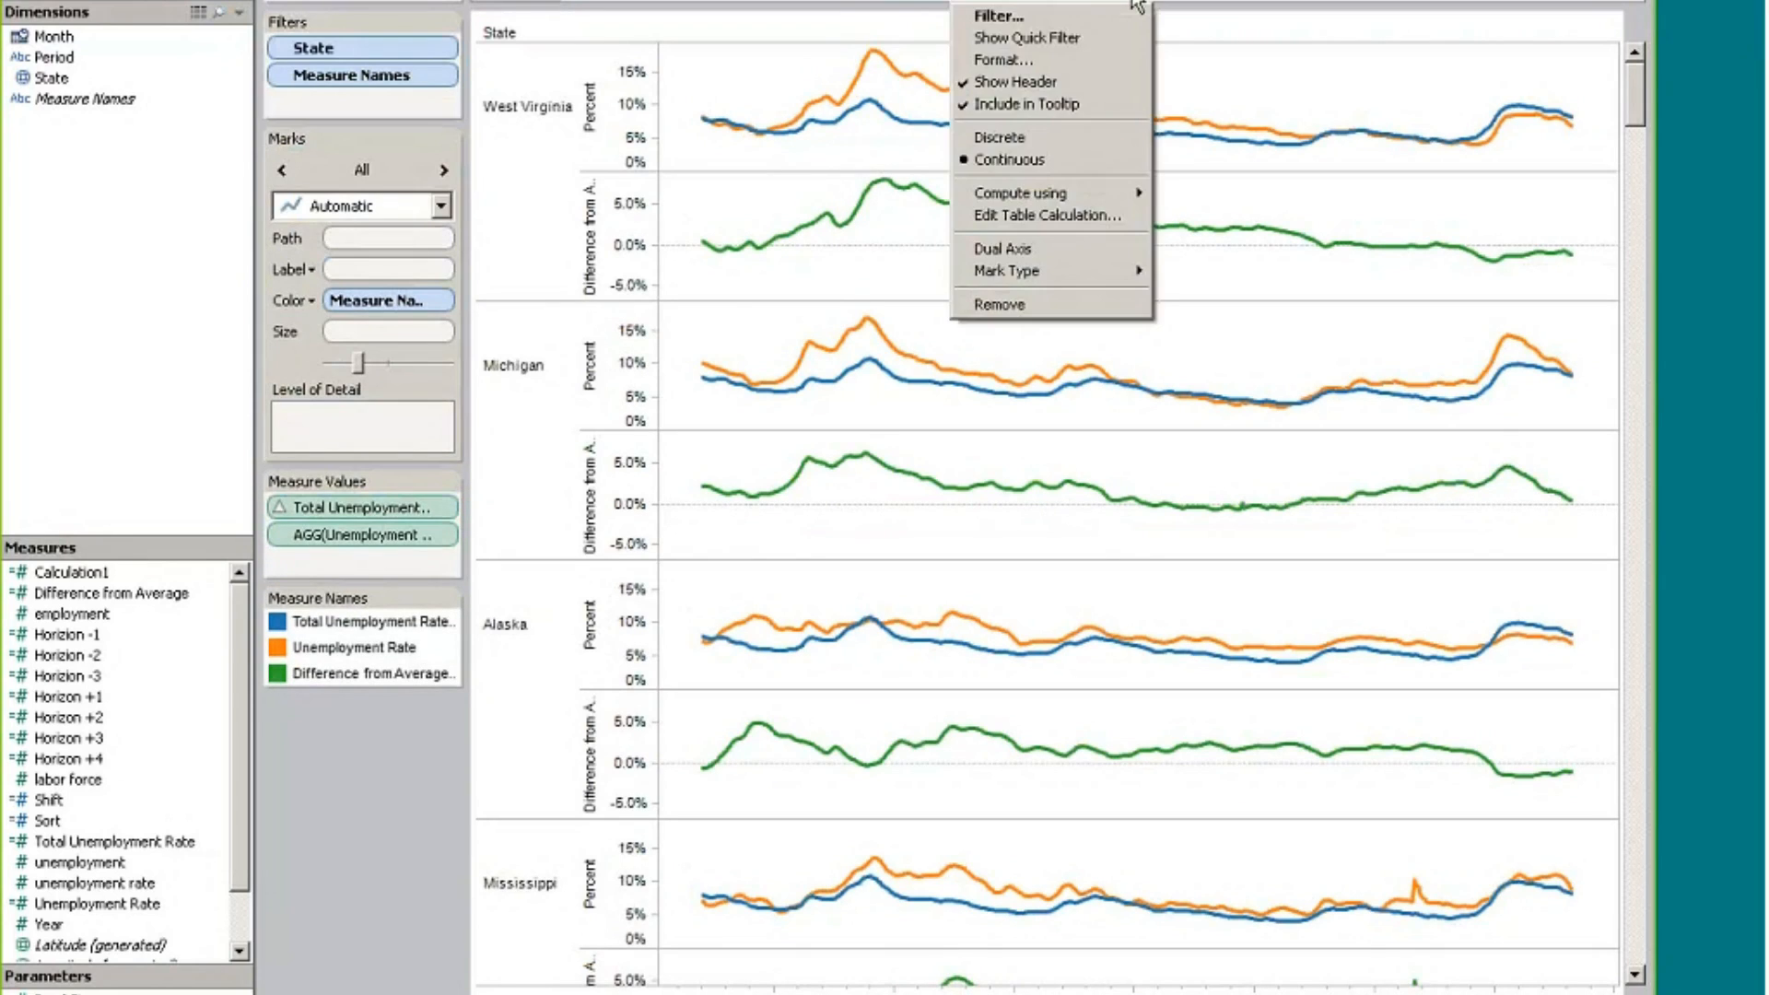
click(445, 171)
click(445, 172)
click(441, 206)
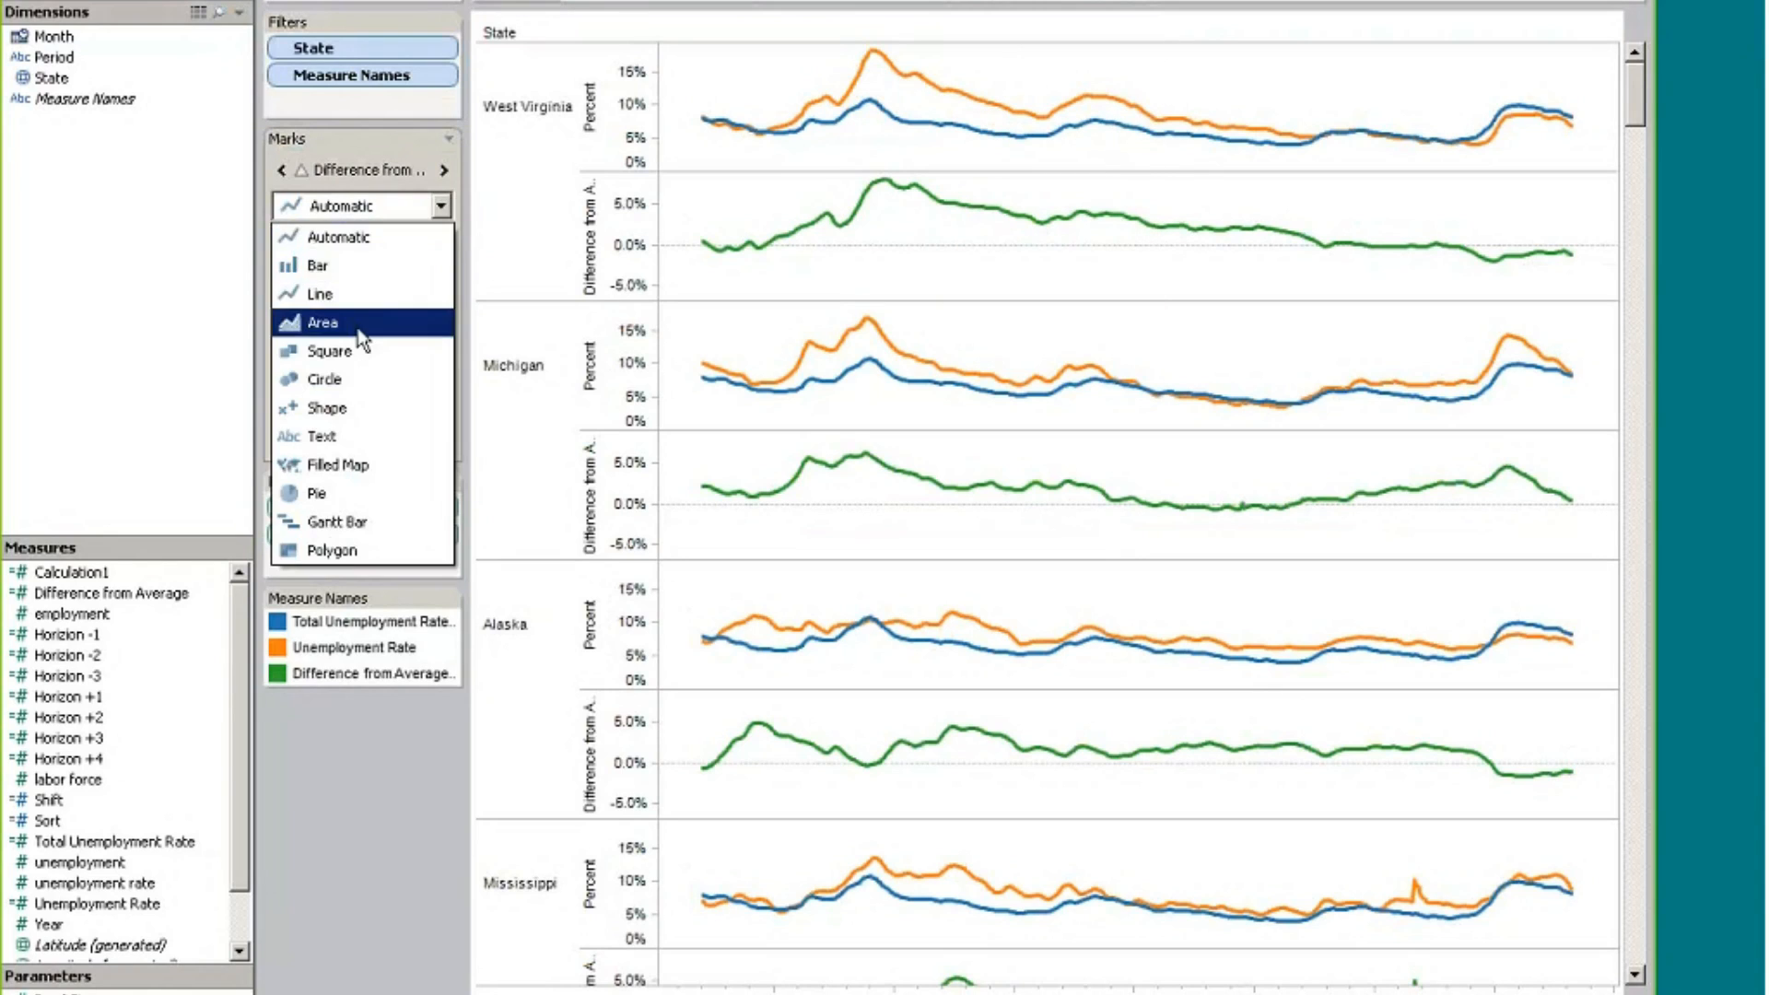
click(336, 257)
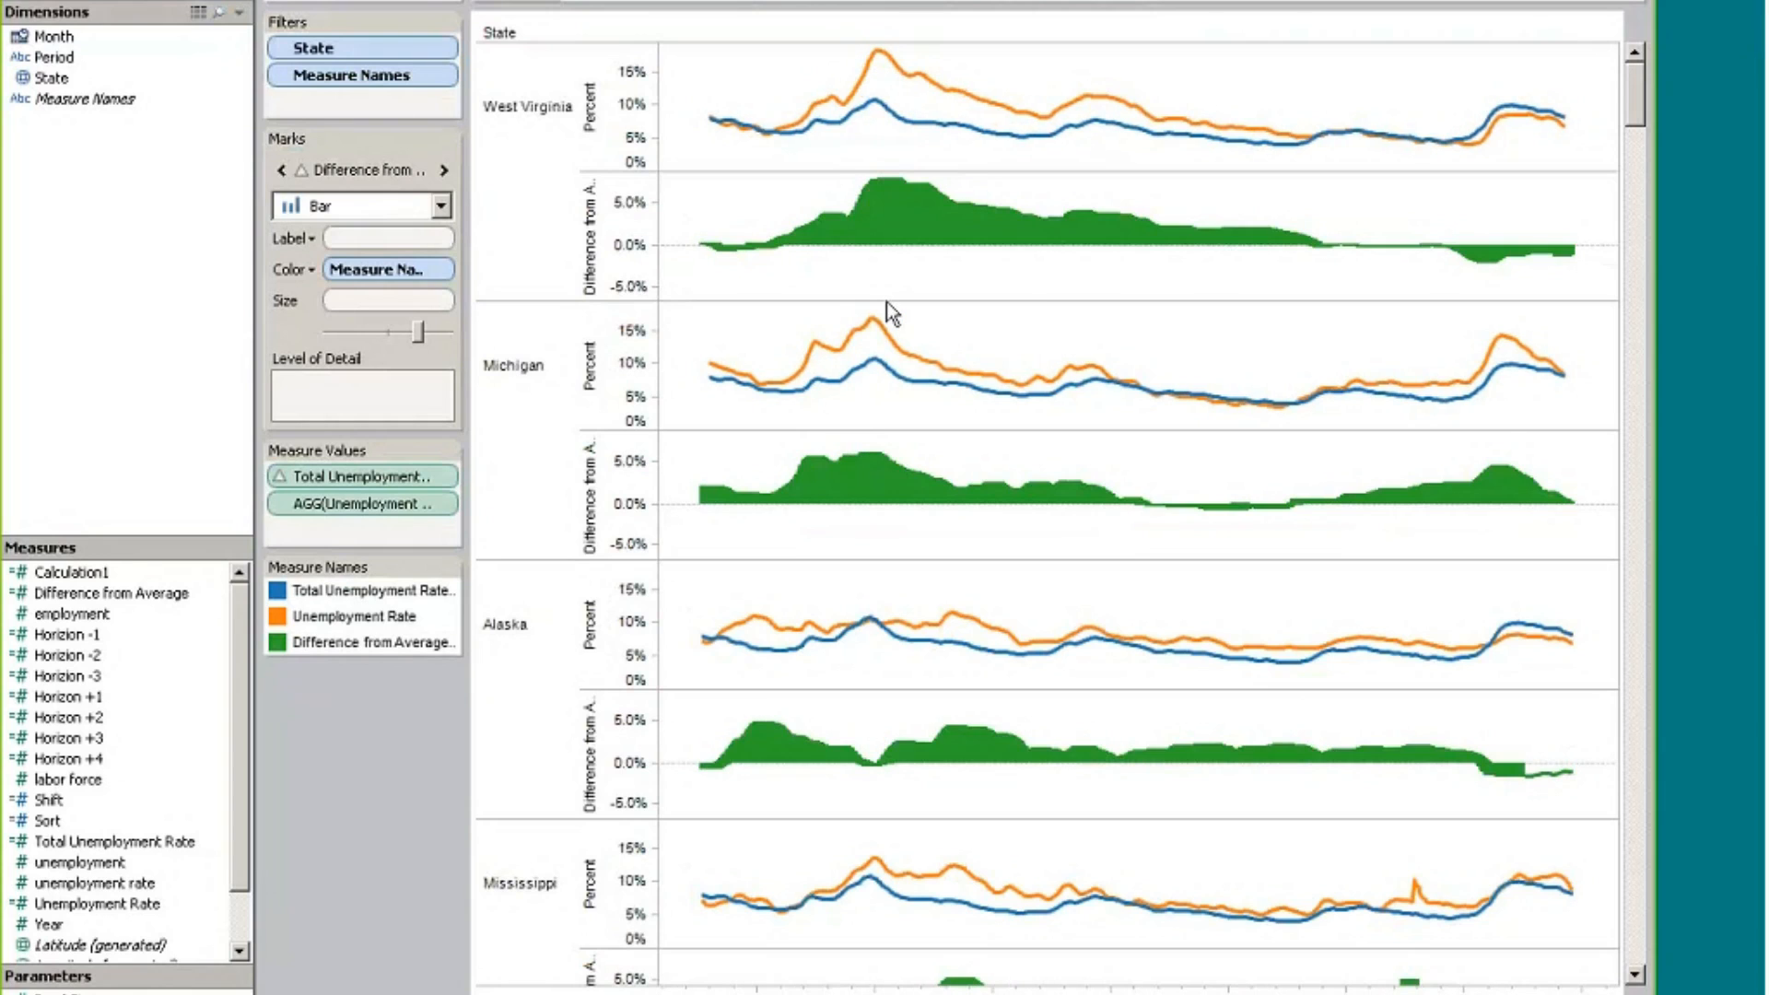
Review the table calculation settings behind Difference from Average without changing them, and compare West Virginia's bars with its lines
right_click(1140, 3)
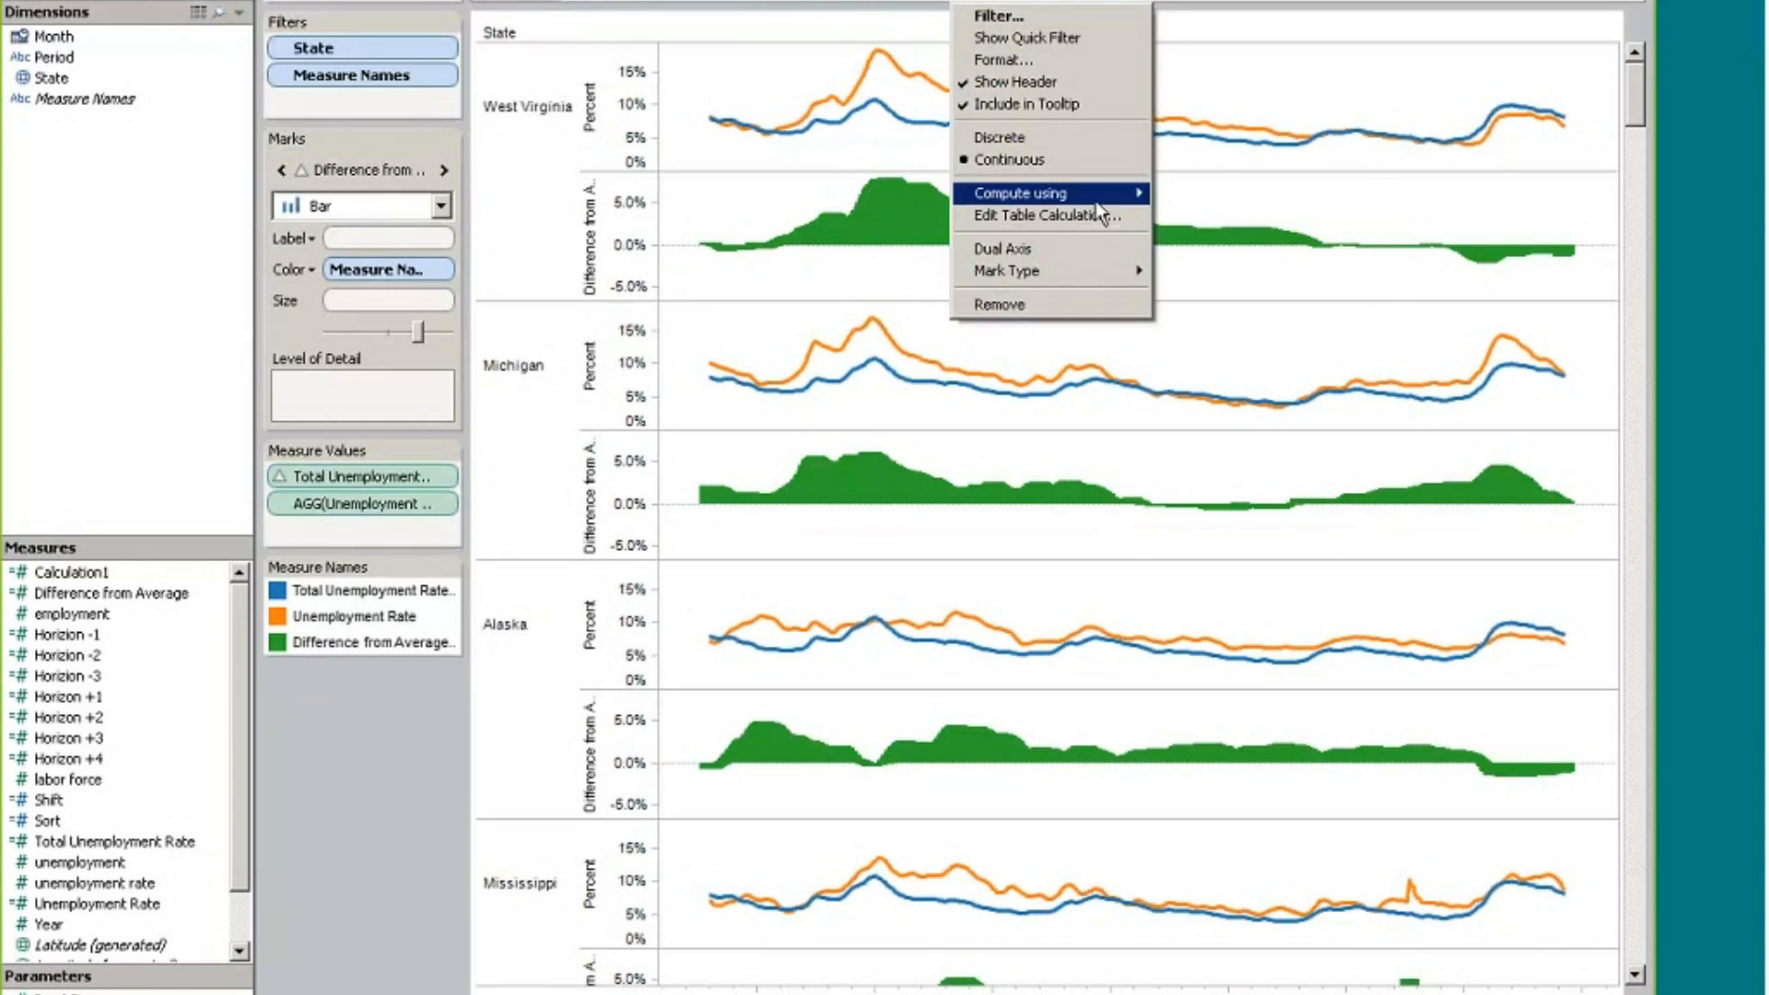
click(1078, 225)
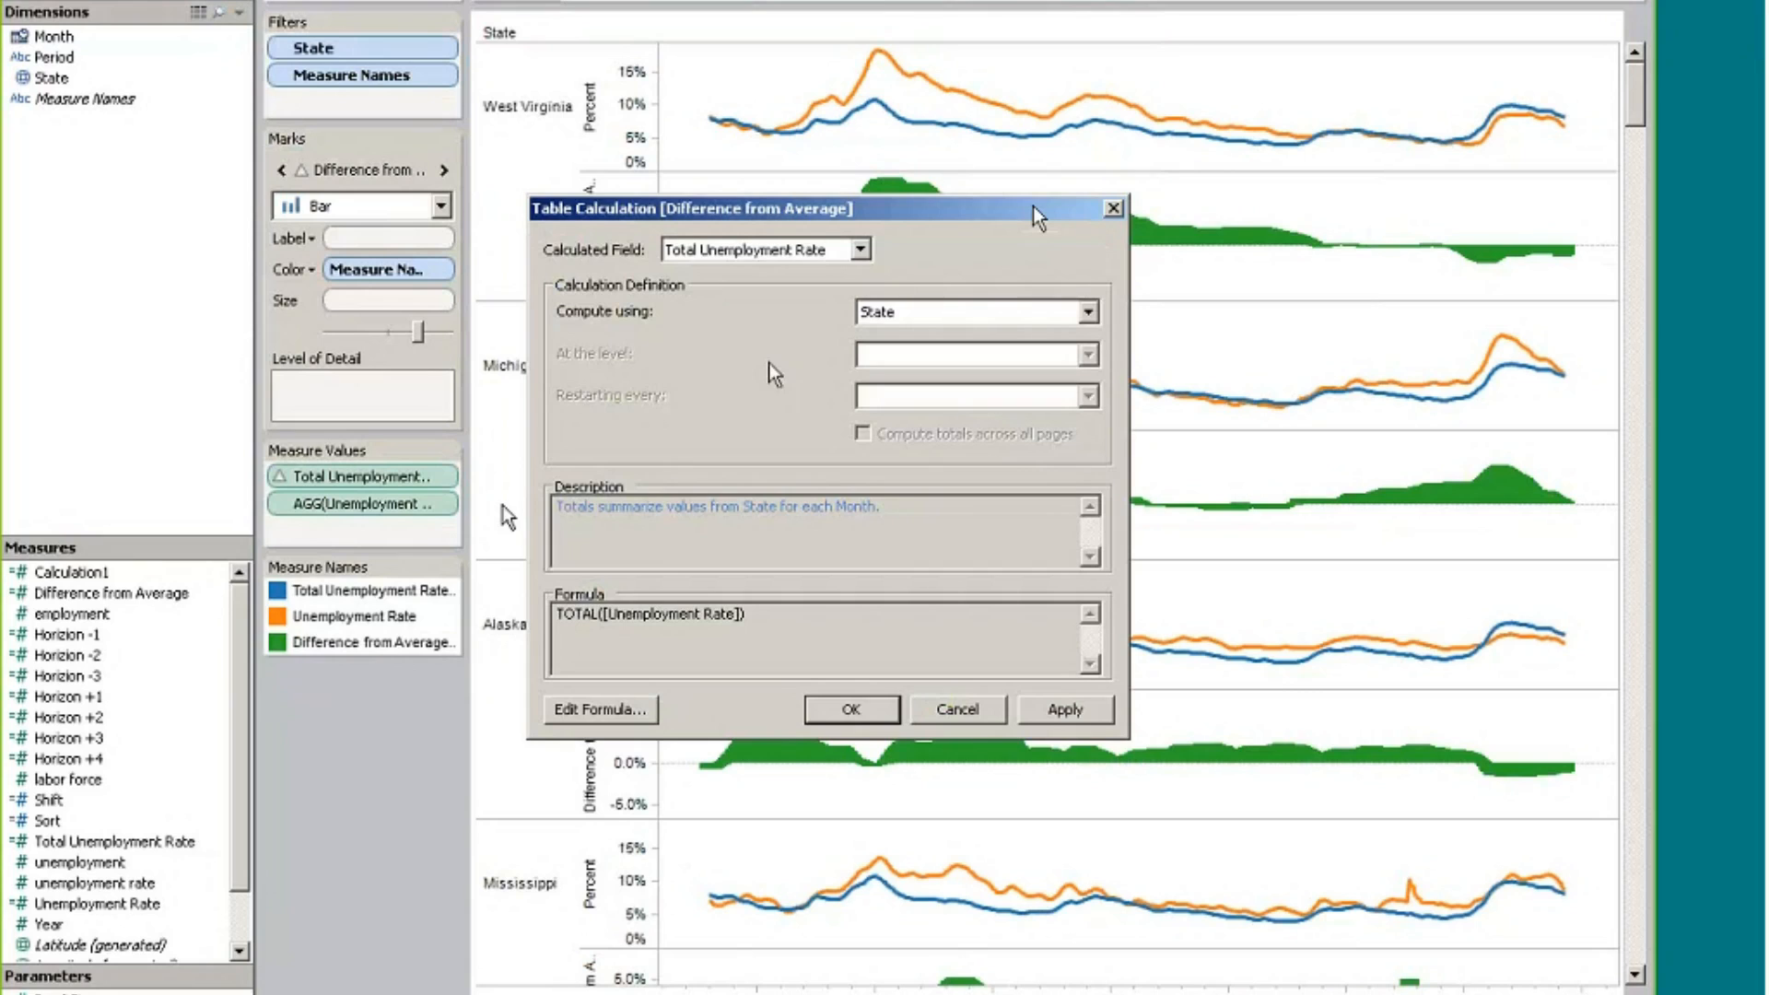
click(765, 249)
click(793, 278)
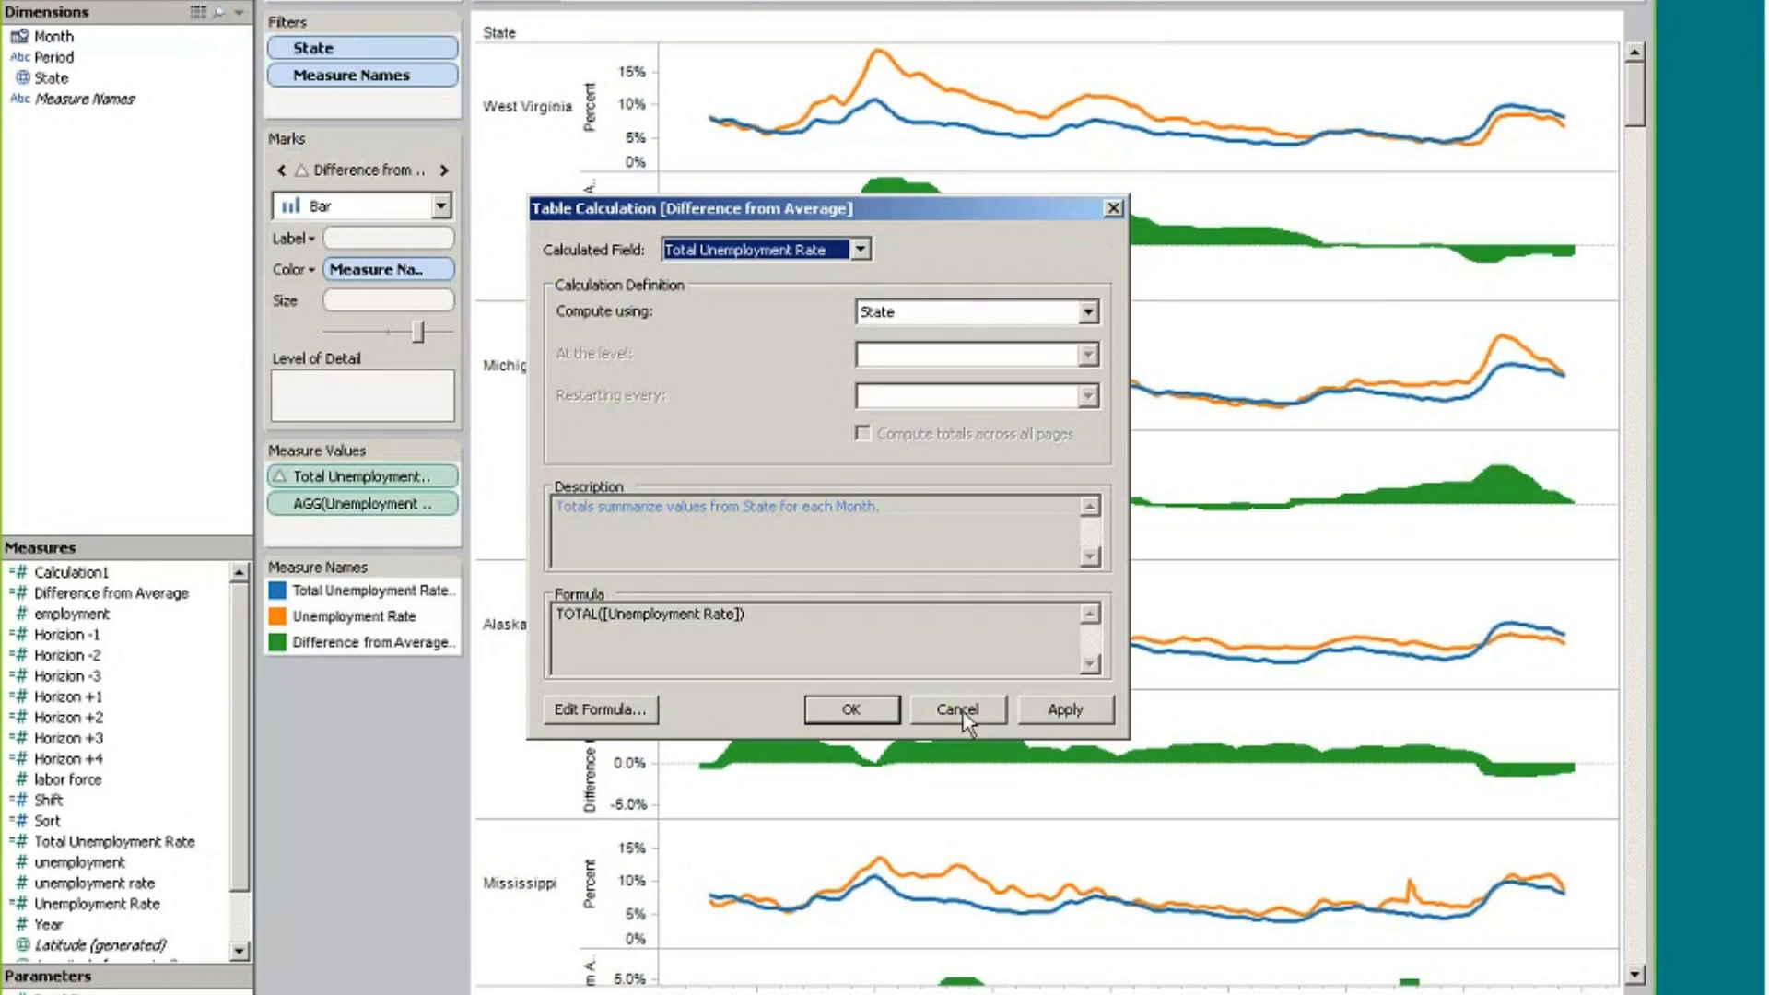
click(958, 710)
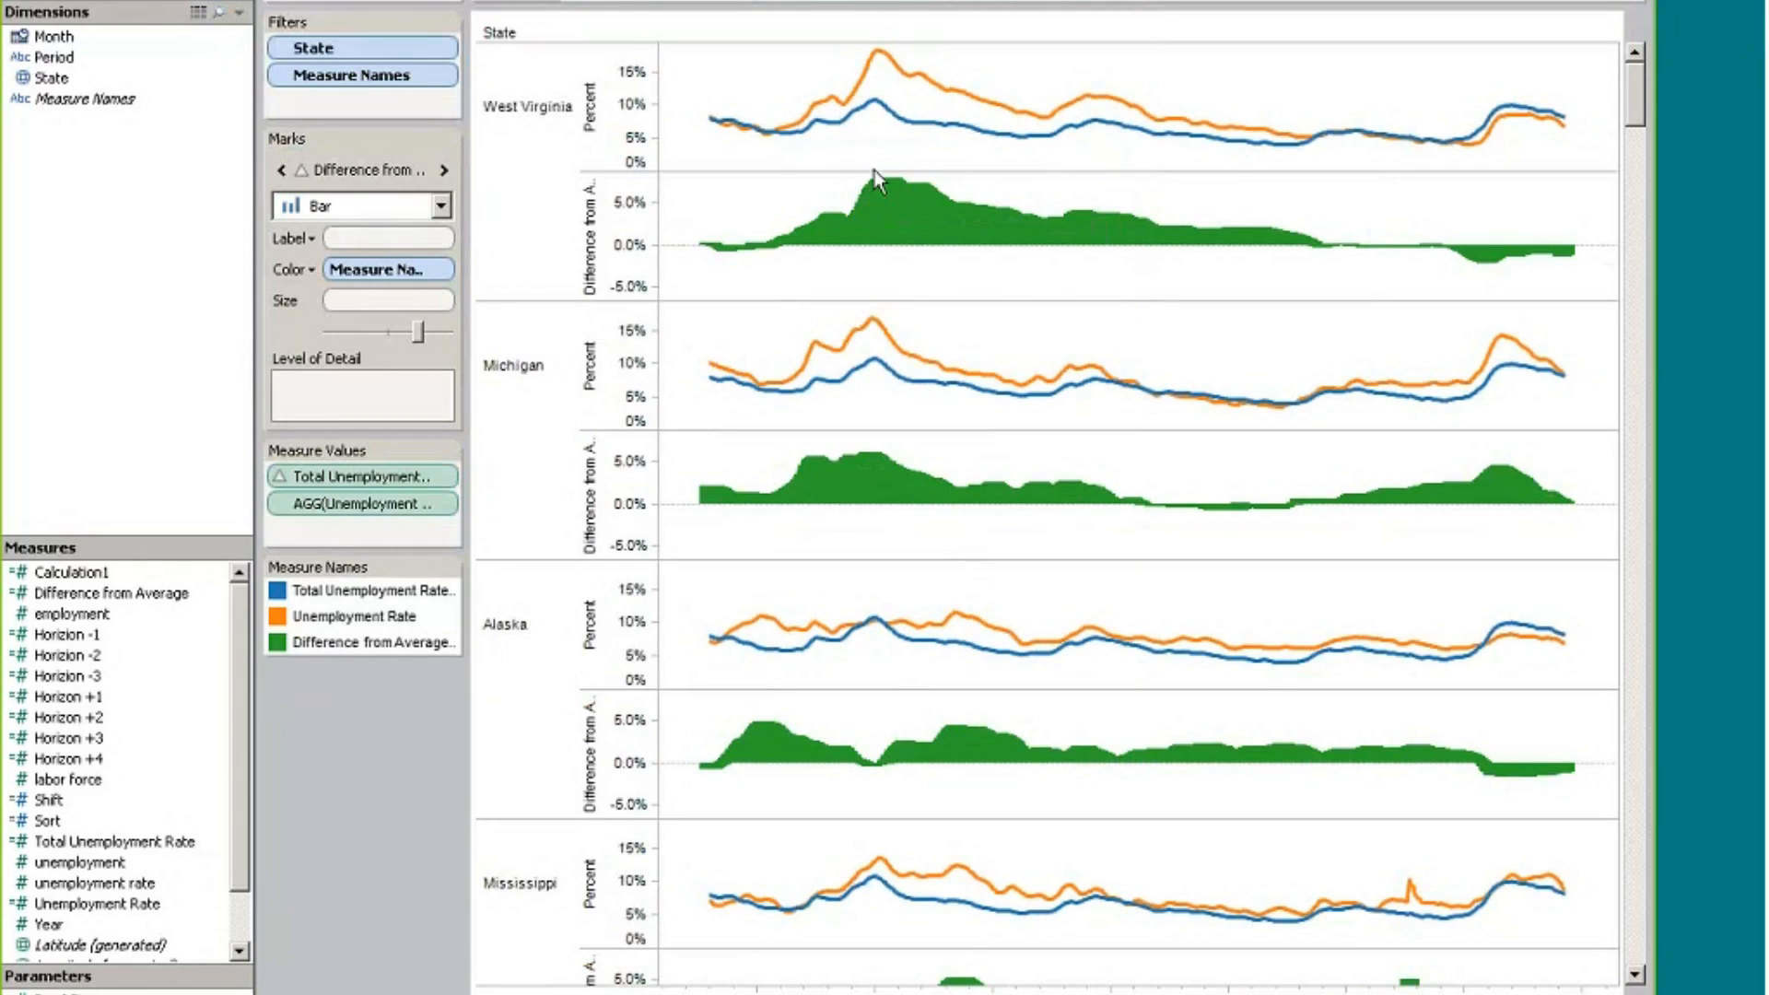
mouse_move(877, 209)
mouse_move(1485, 269)
mouse_move(1500, 132)
click(598, 228)
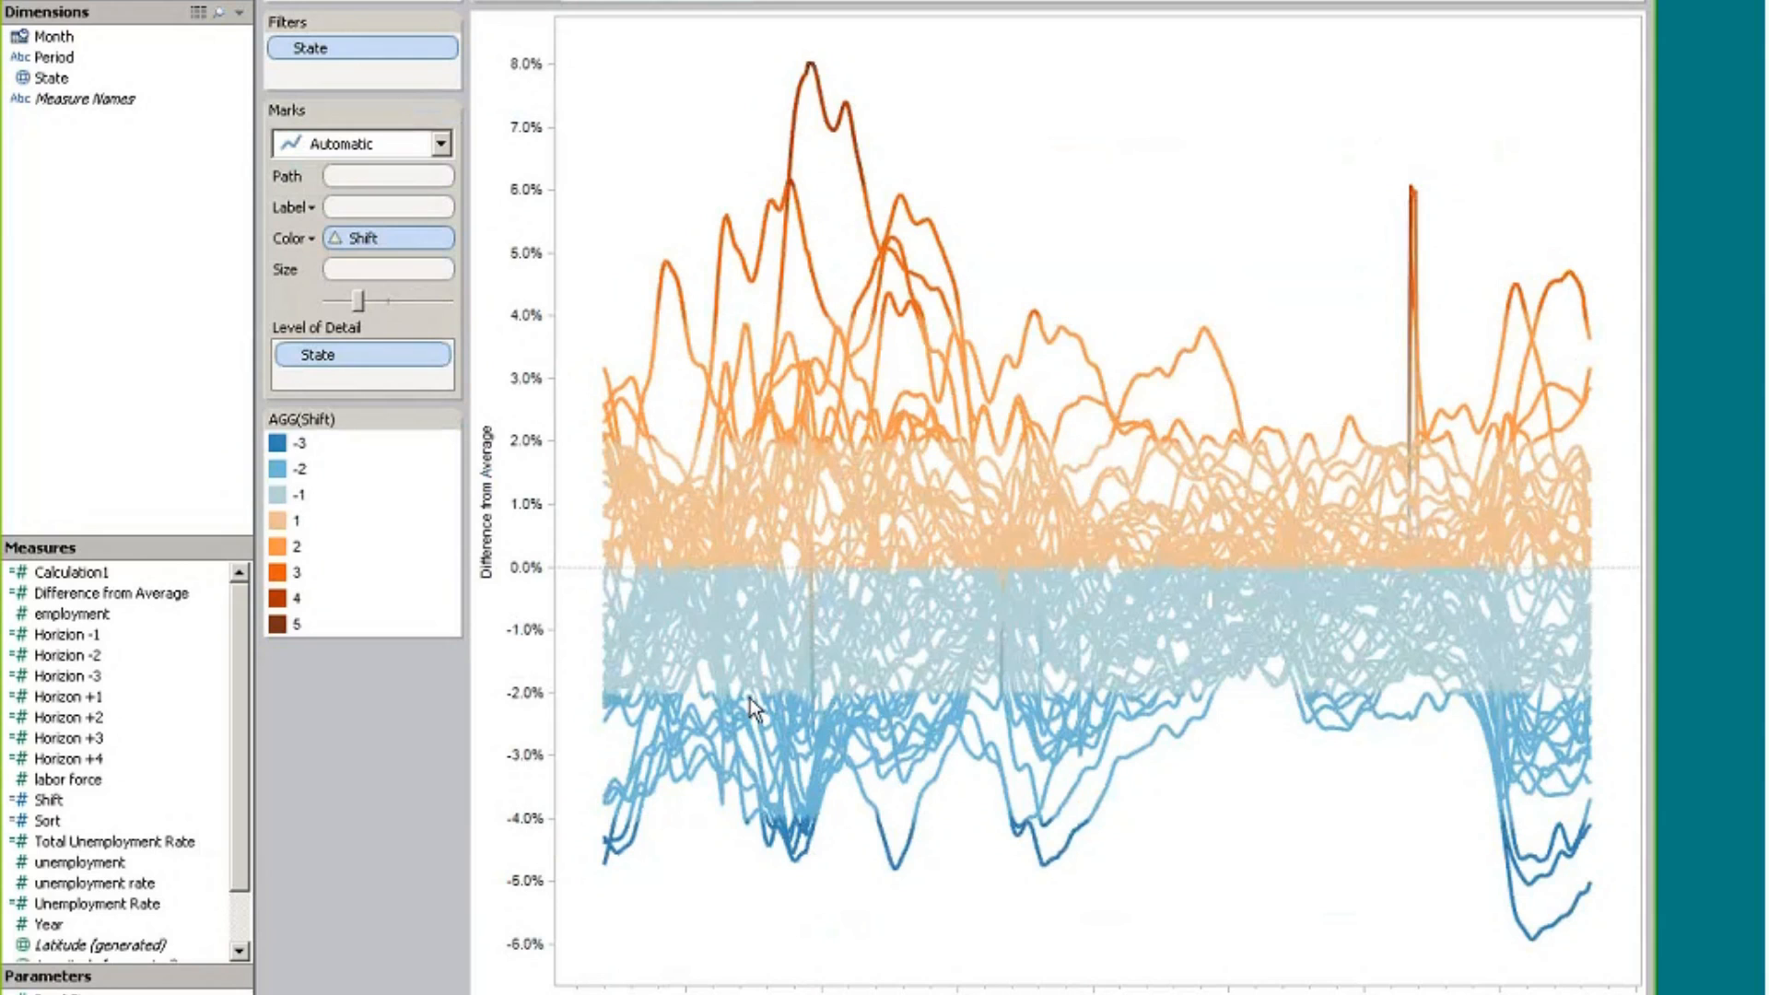
Open the Shift calculated field and examine the Difference from Average term and the .02 divisor in its formula
mouse_move(894, 526)
scroll(247, 715, down, 1)
right_click(48, 737)
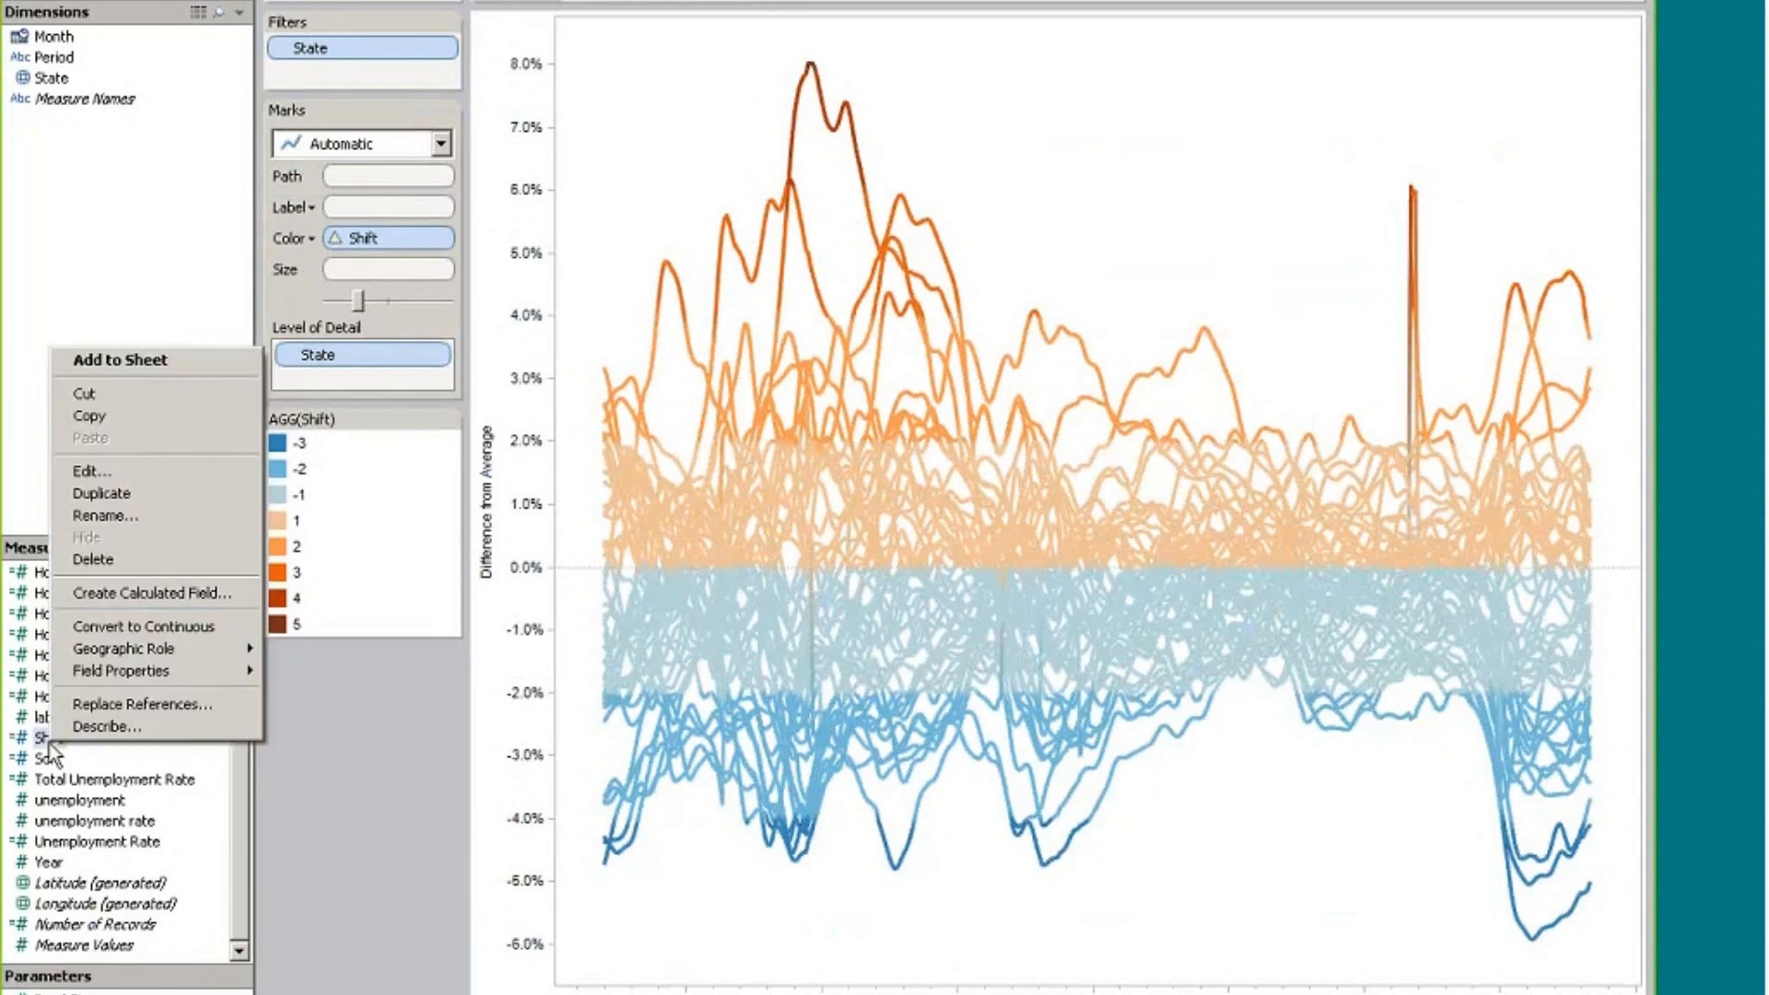
click(151, 471)
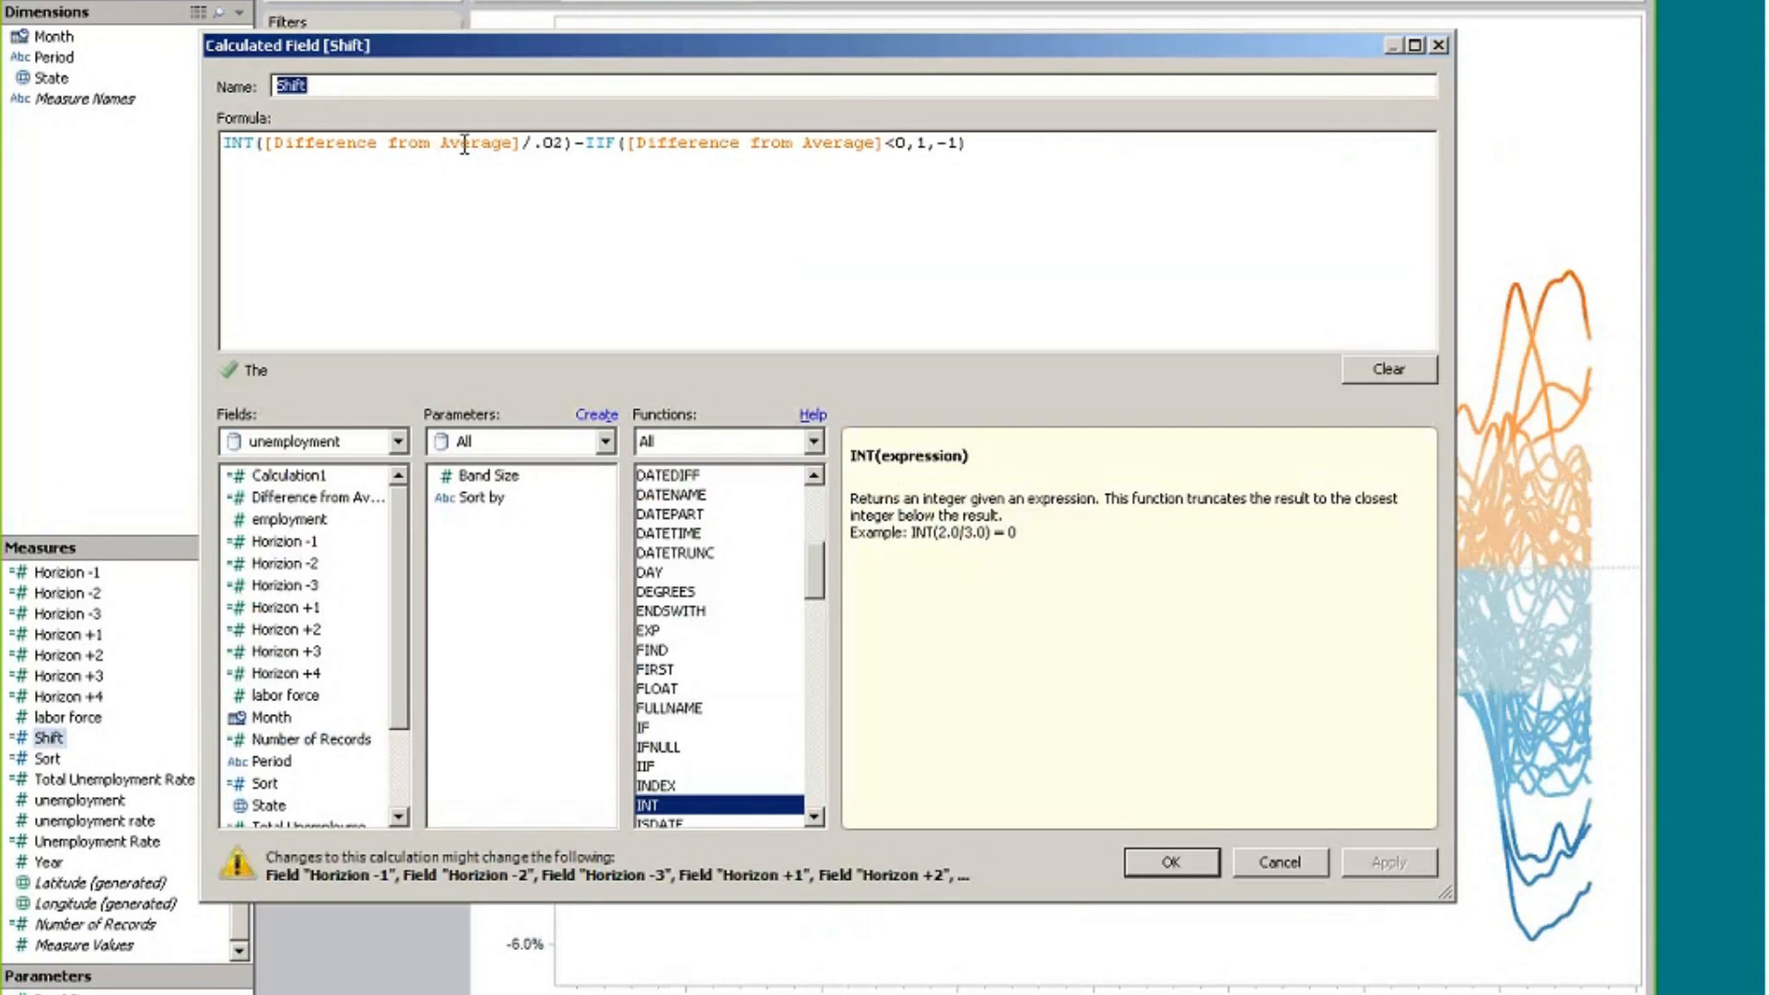
drag(521, 144, 266, 144)
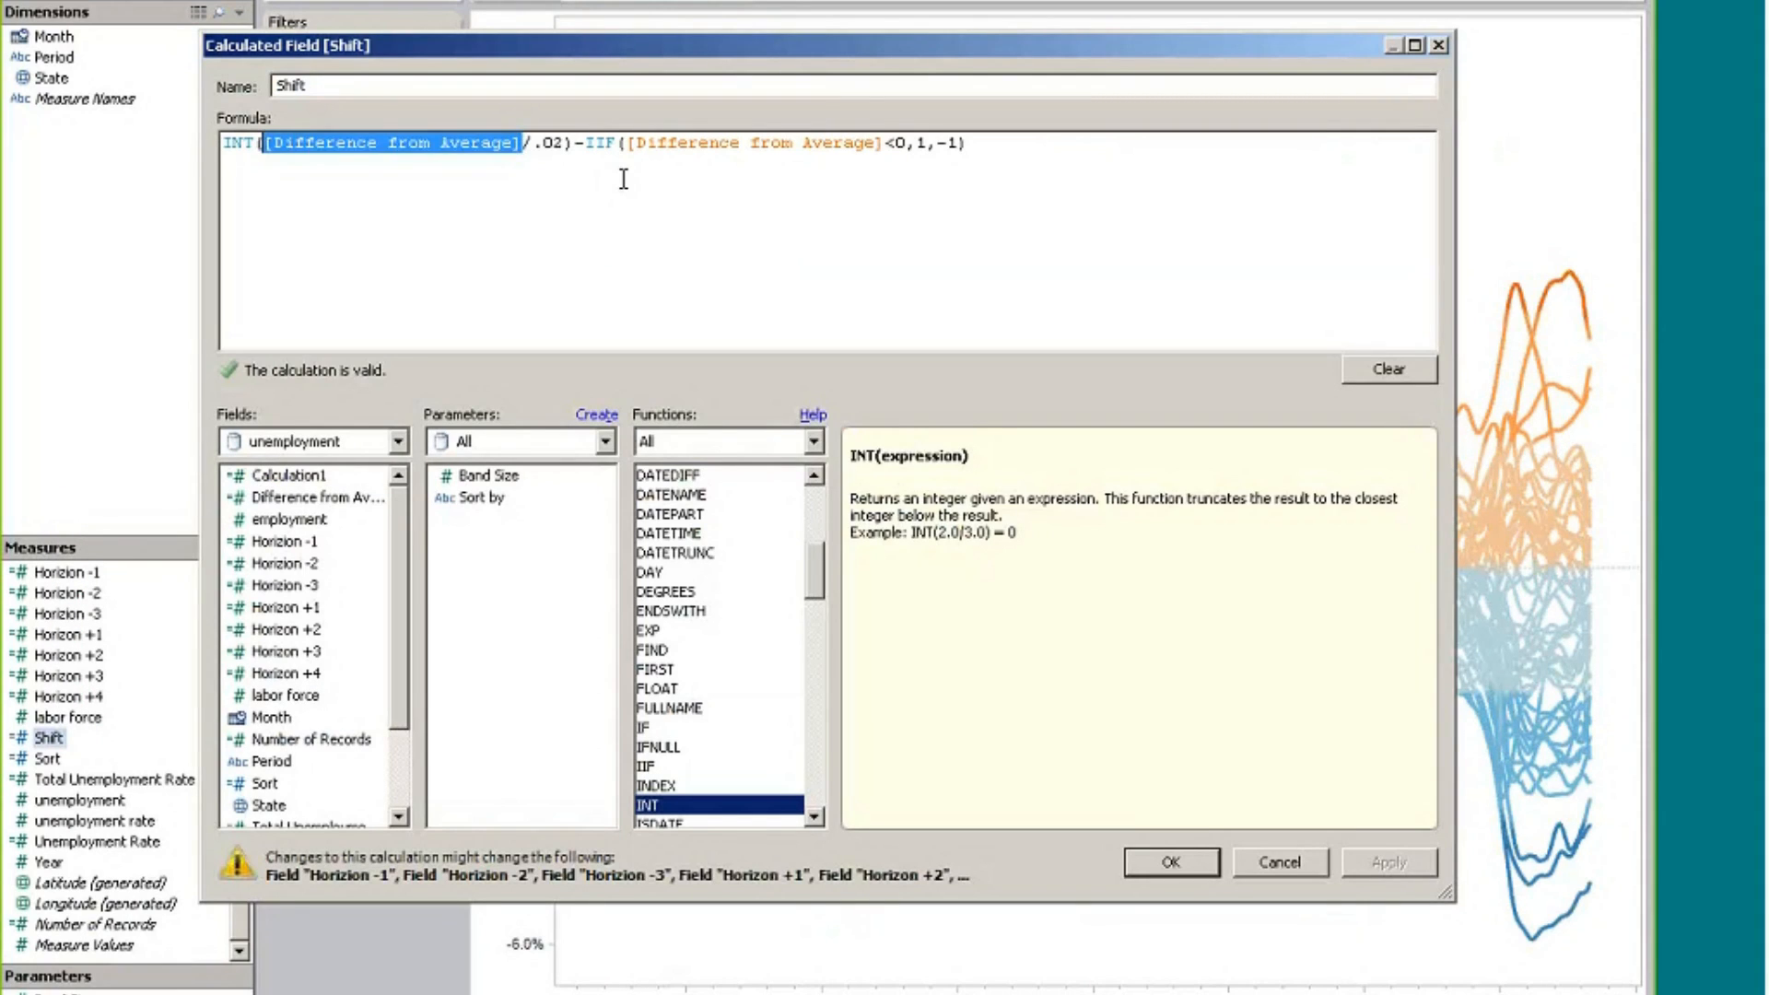
drag(534, 143, 563, 143)
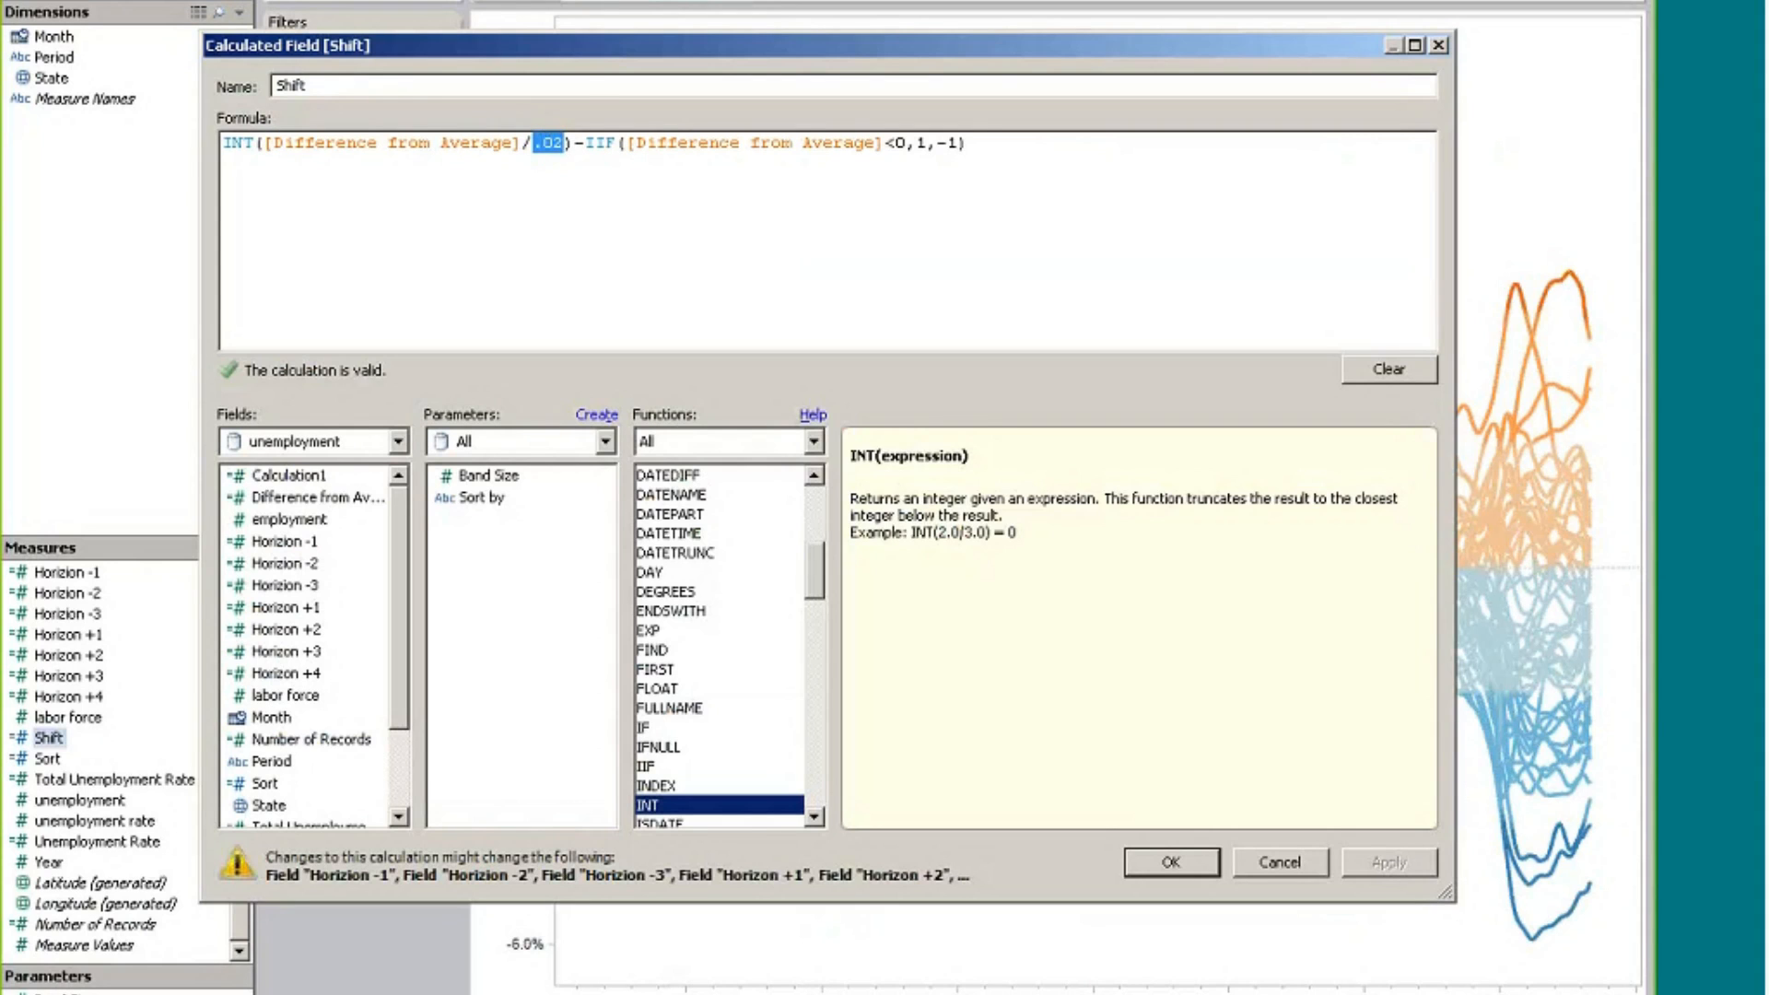
Move the Shift formula window clear of the chart, examine the IIF part of the formula, and close it unchanged
drag(574, 38, 578, 230)
click(815, 330)
click(928, 331)
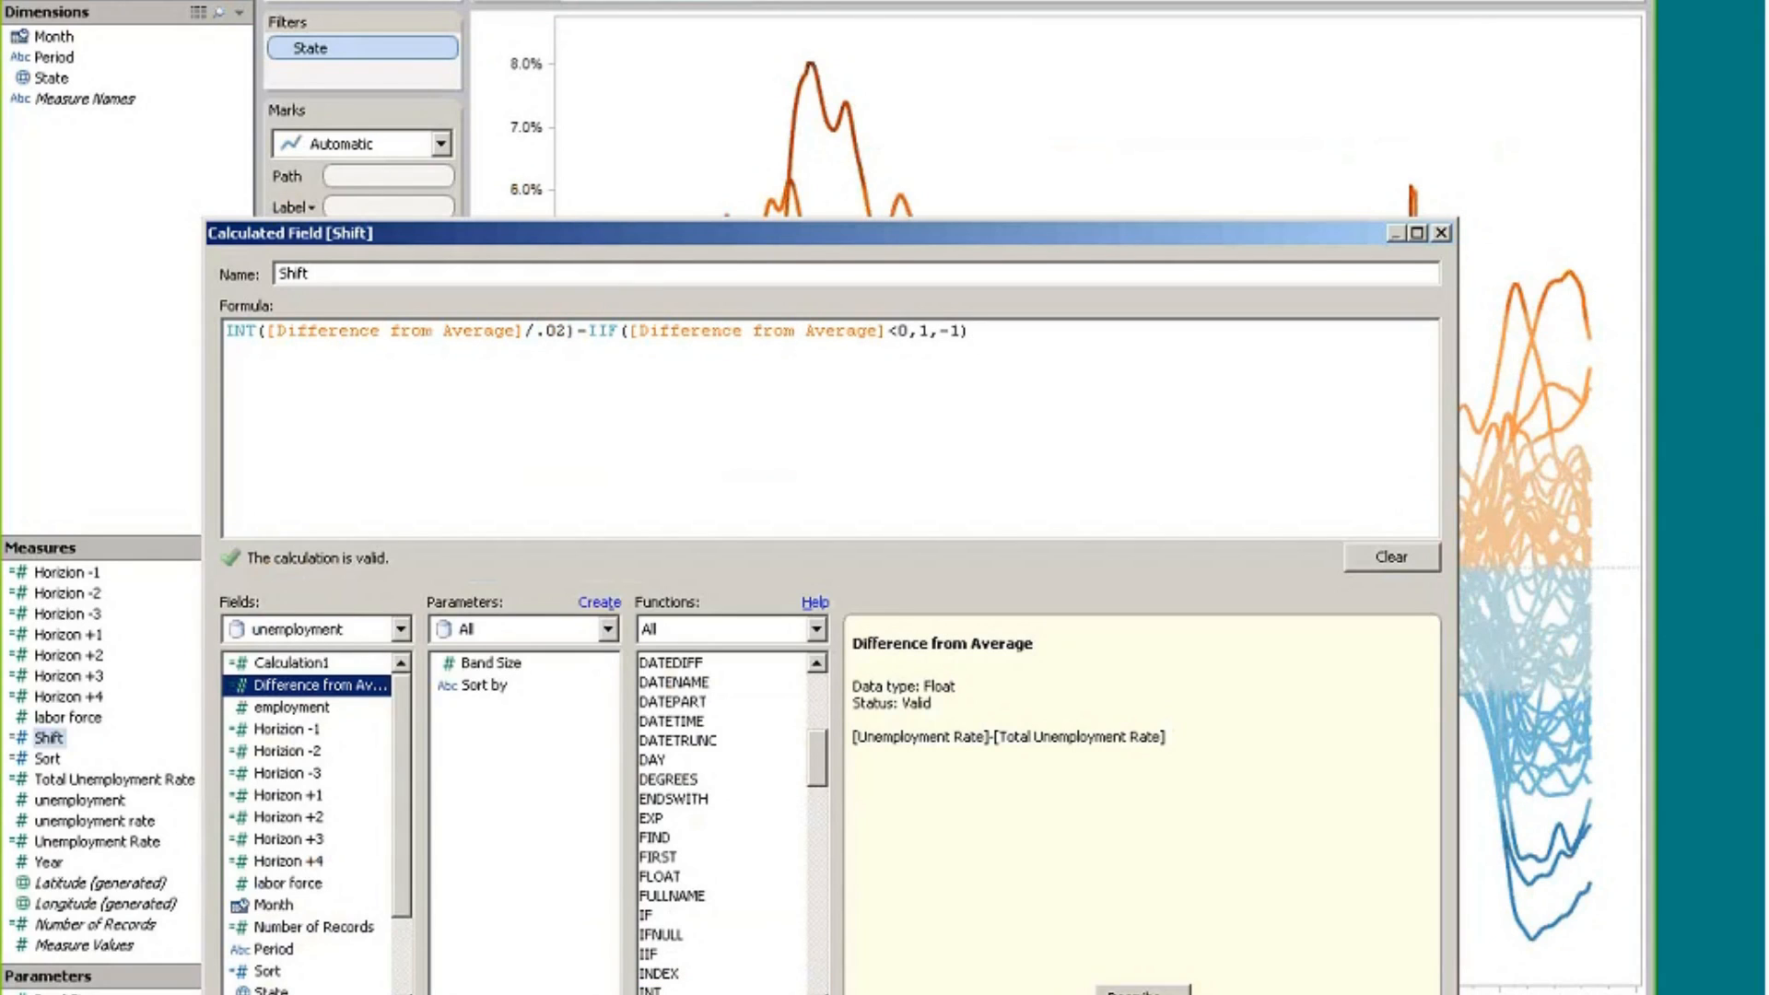
click(987, 339)
key(ctrl+a)
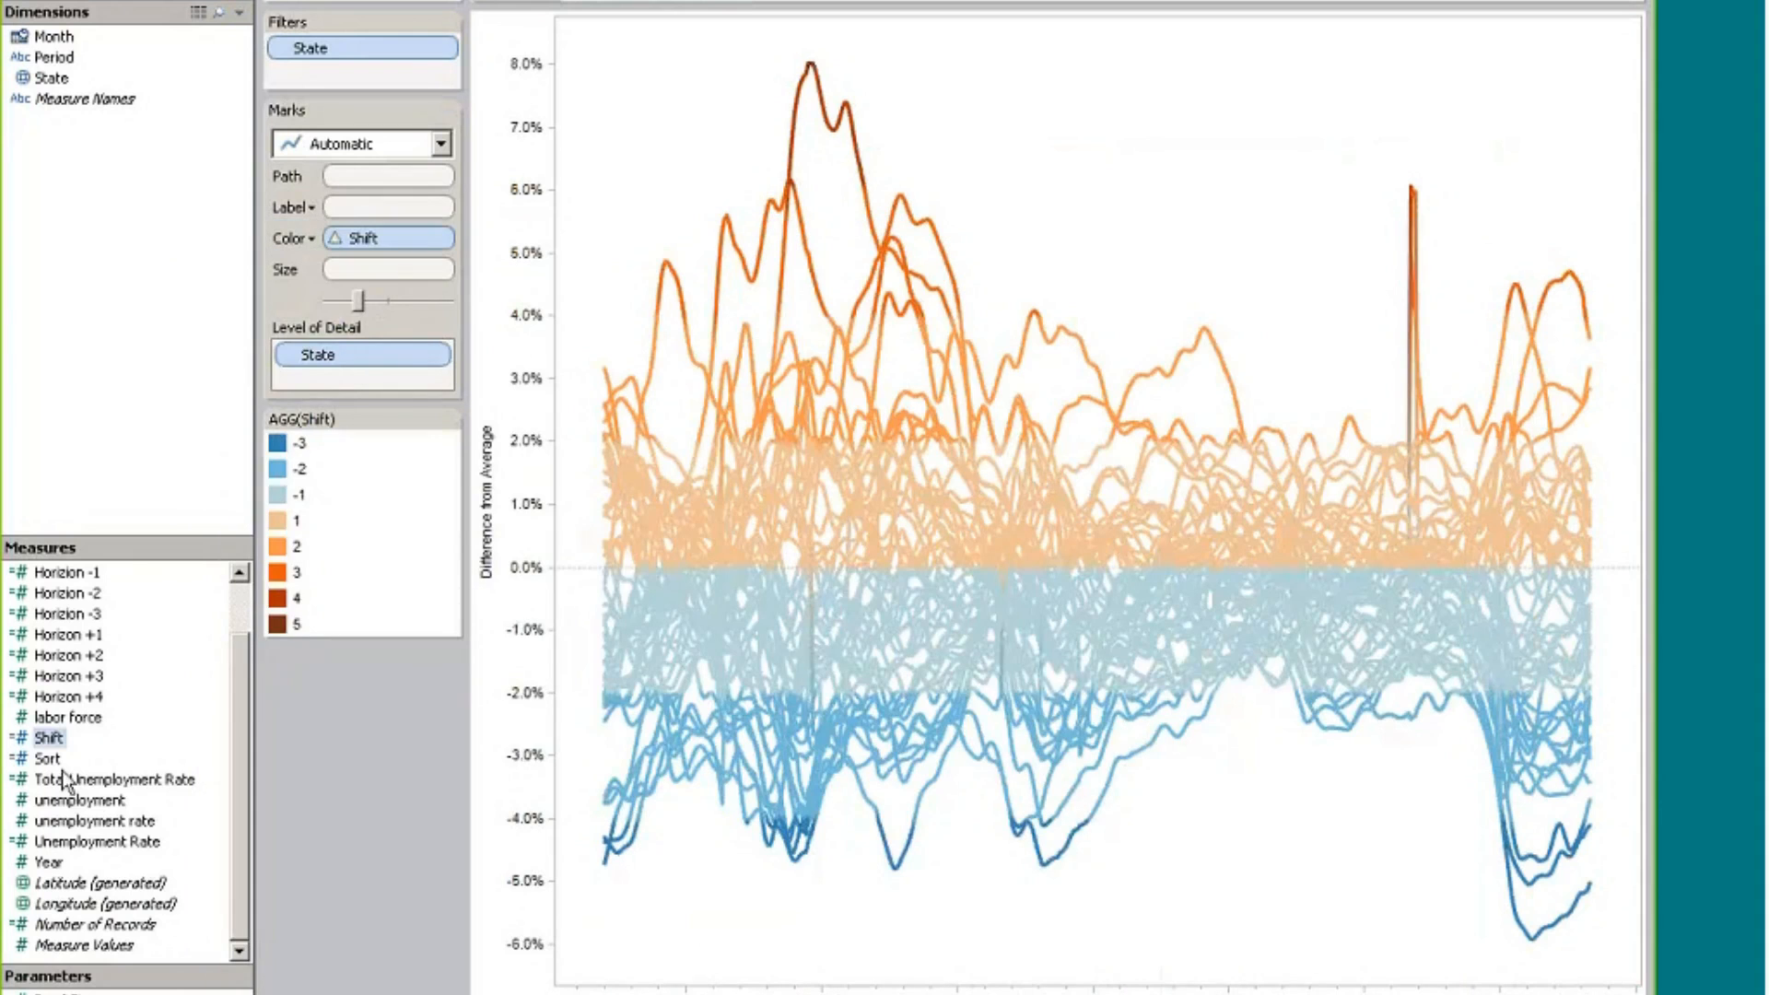
Try a bin size of .02 when creating bins from labor force, and cancel without creating the field
right_click(63, 719)
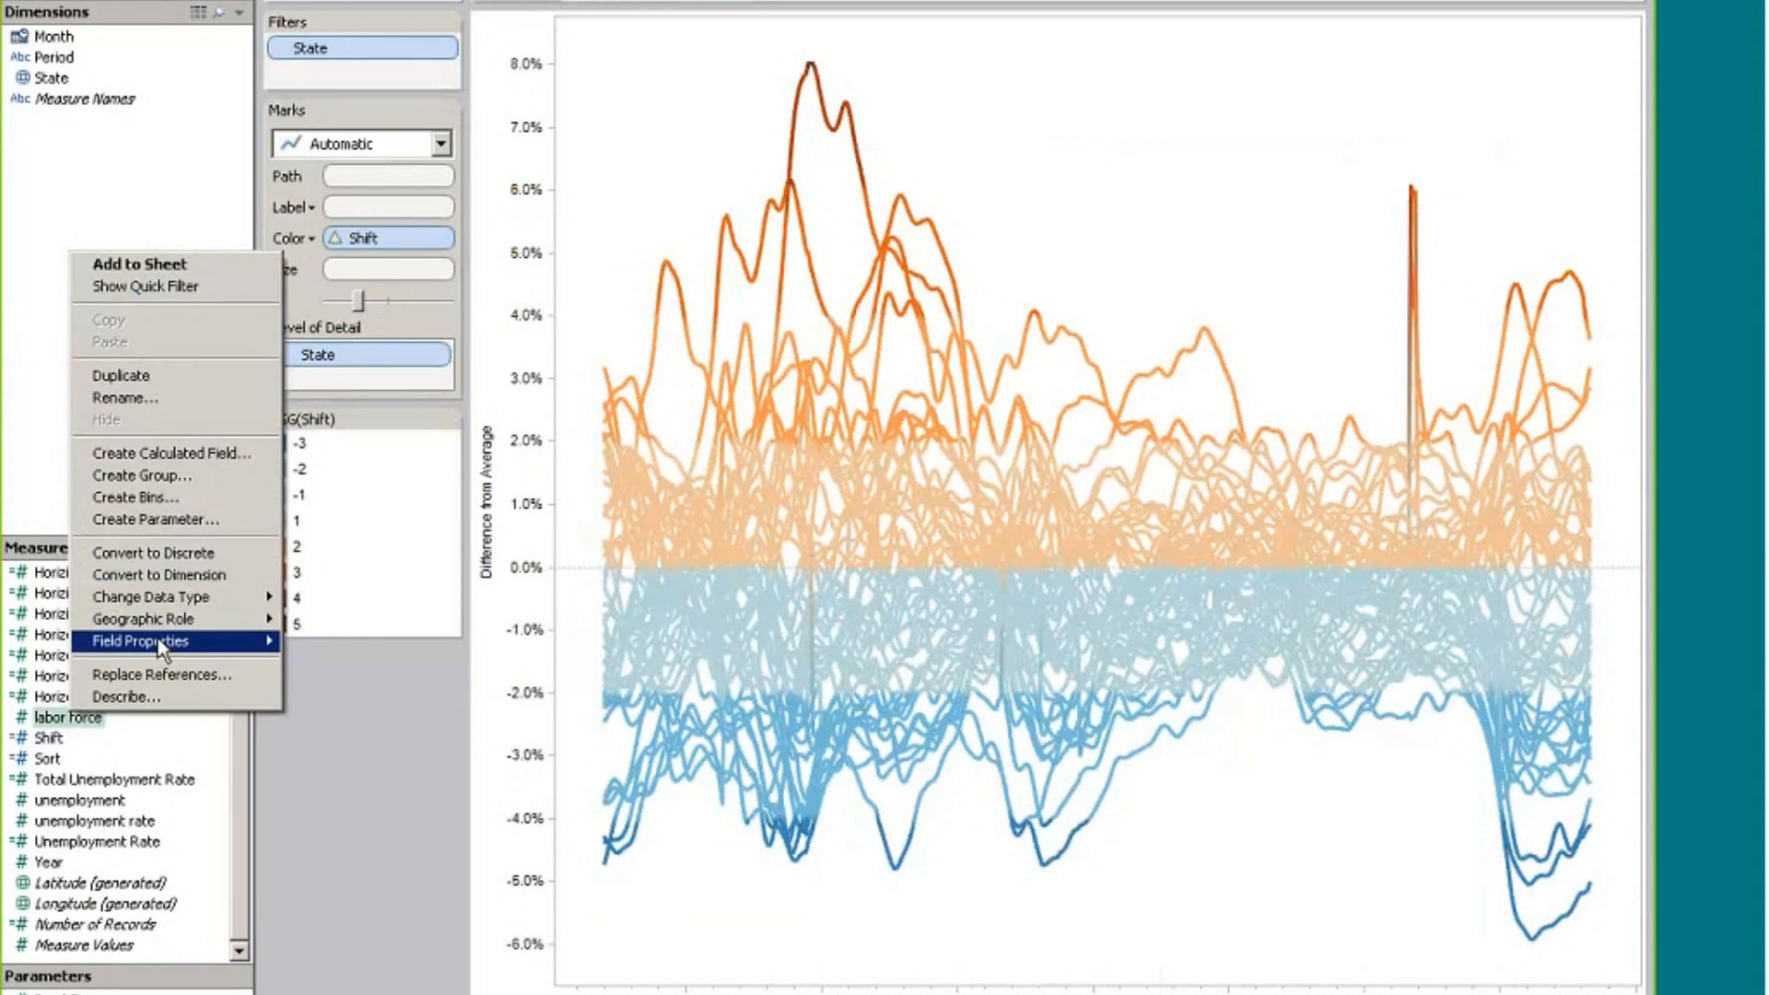
click(201, 498)
key(Tab)
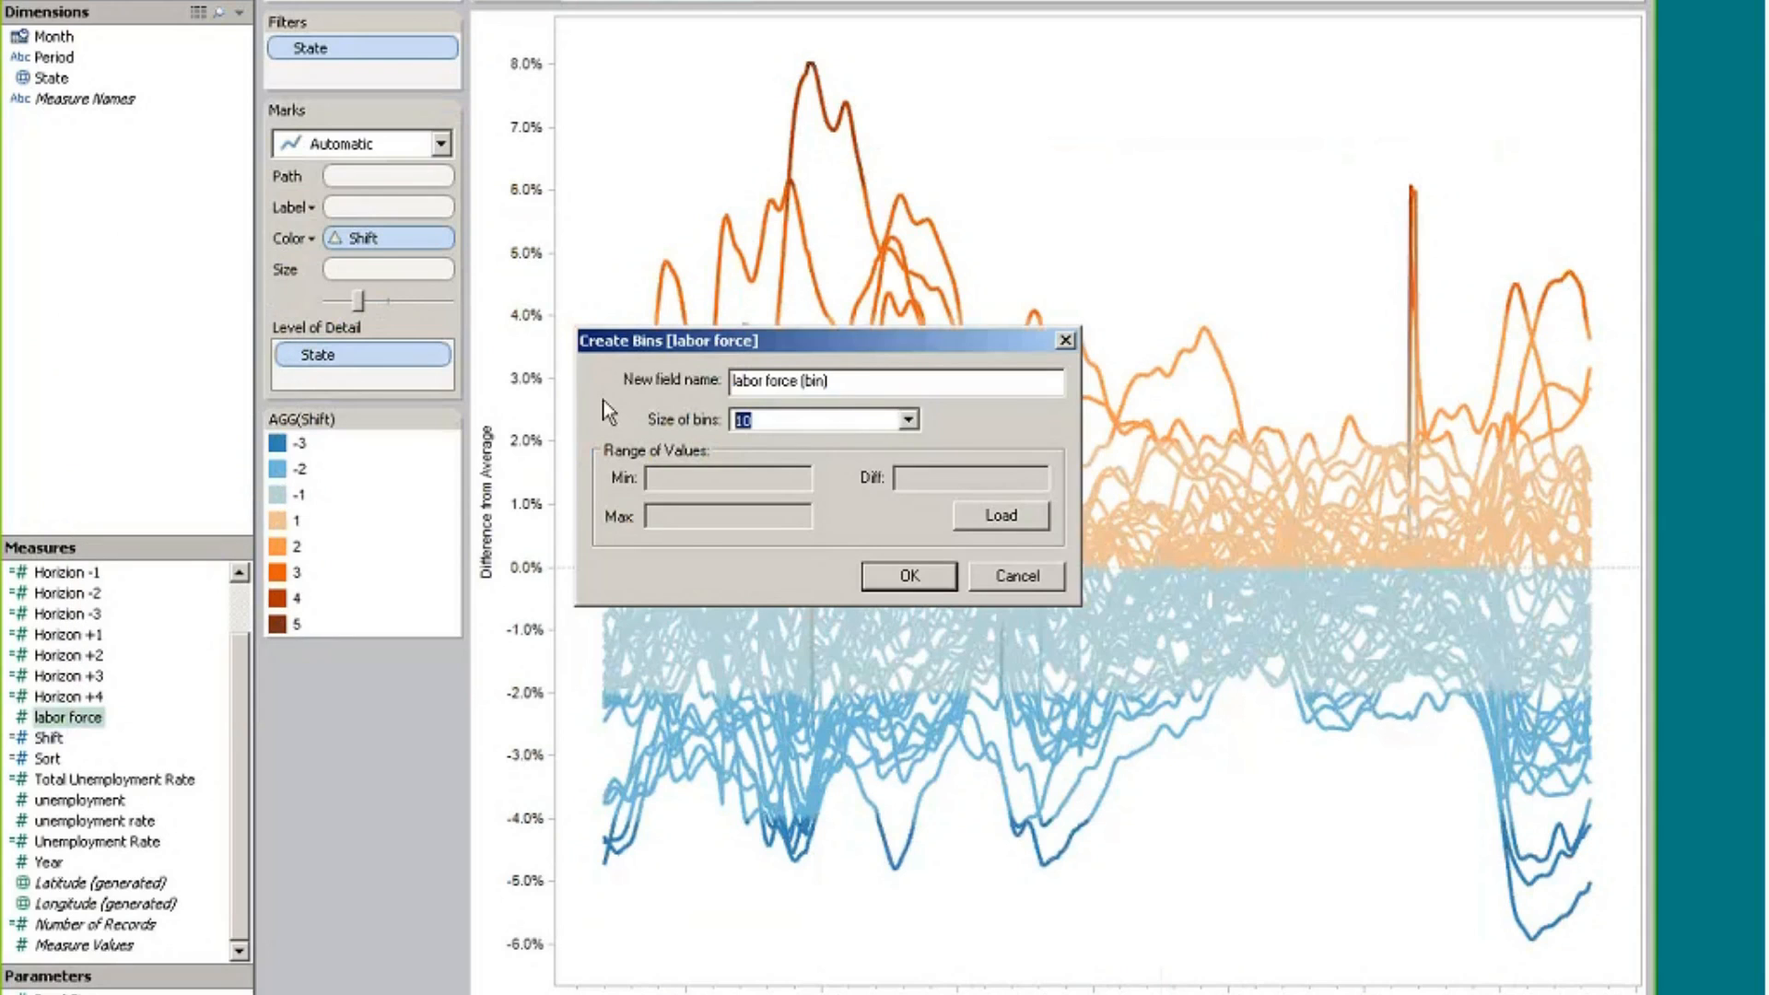
text(.02)
click(1028, 575)
Reopen the Shift calculated field, examine the .02 divisor again, and close it without changes
right_click(48, 737)
click(87, 470)
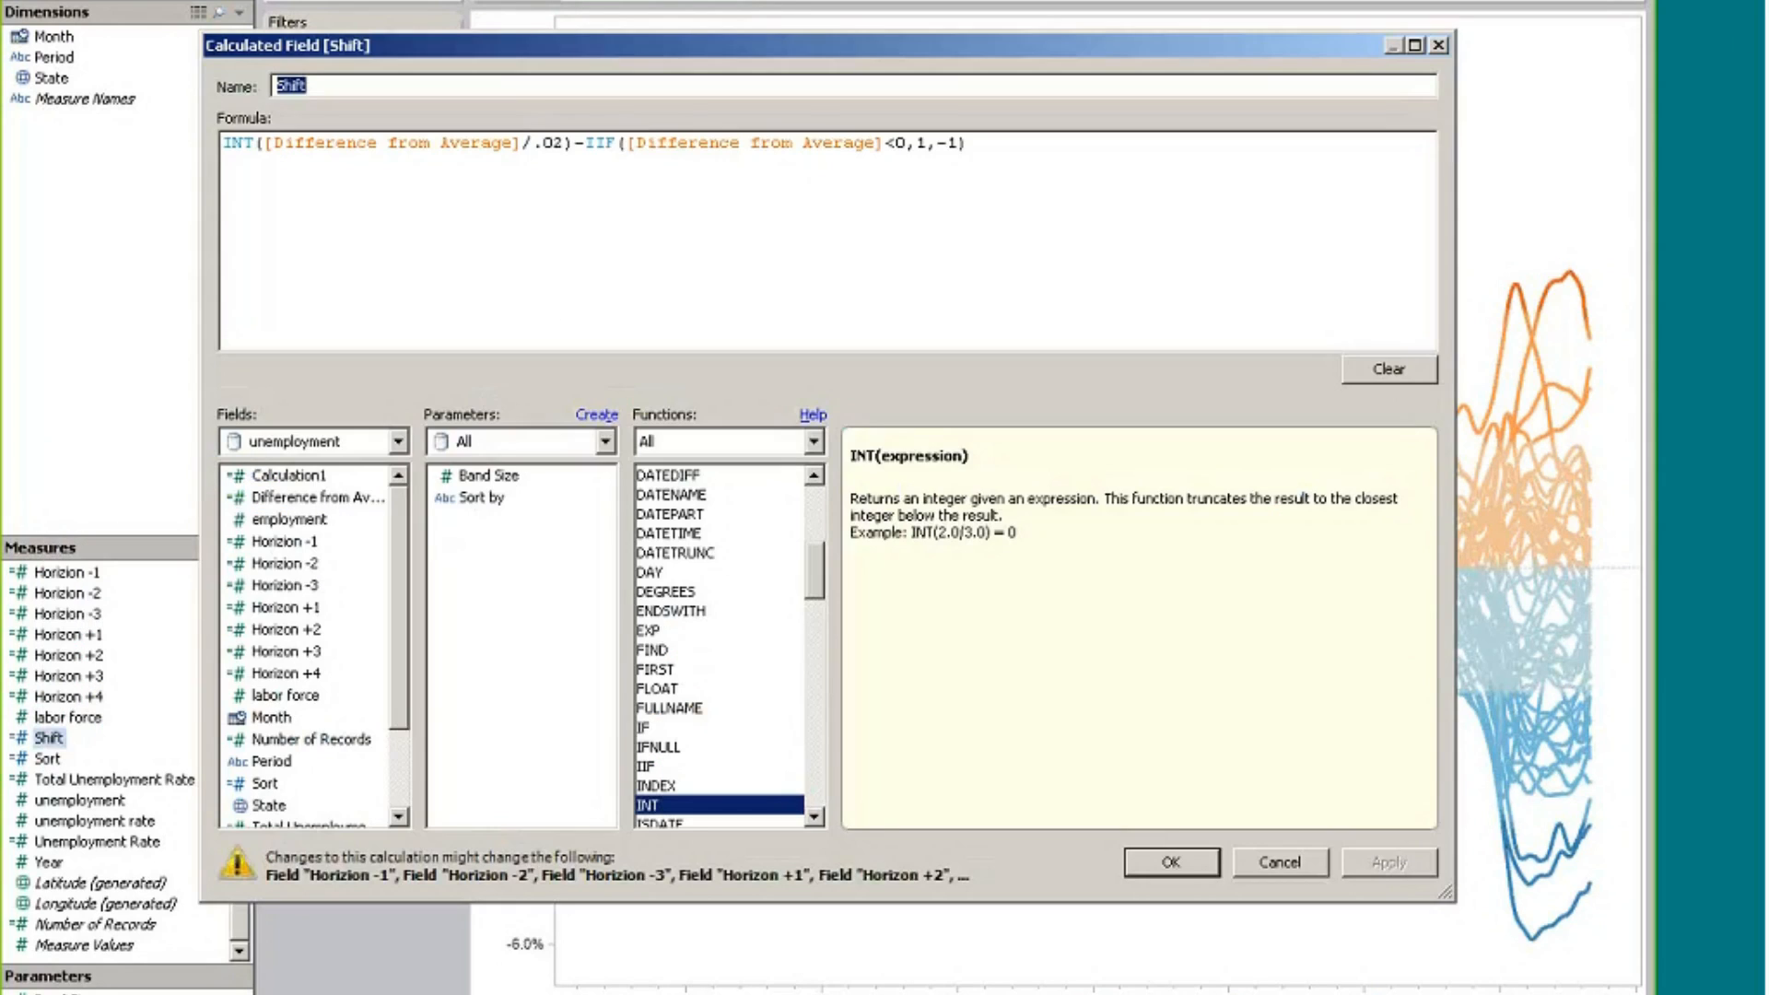
drag(533, 143, 564, 143)
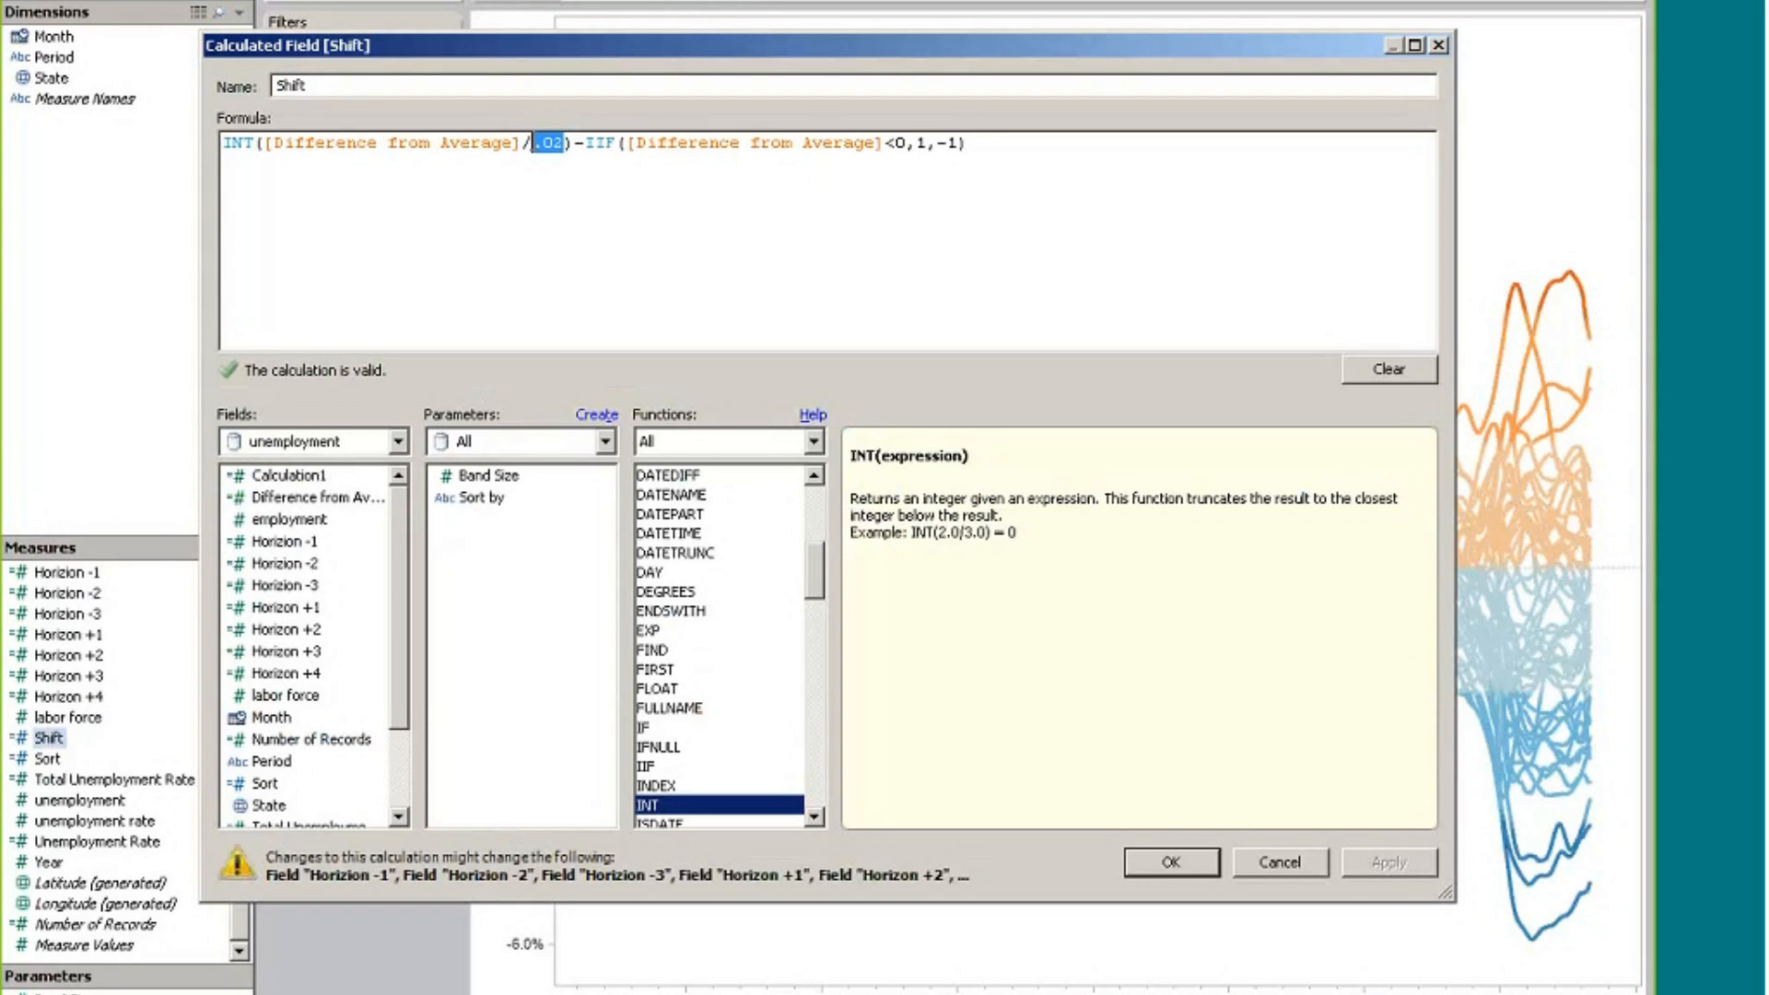
click(1290, 864)
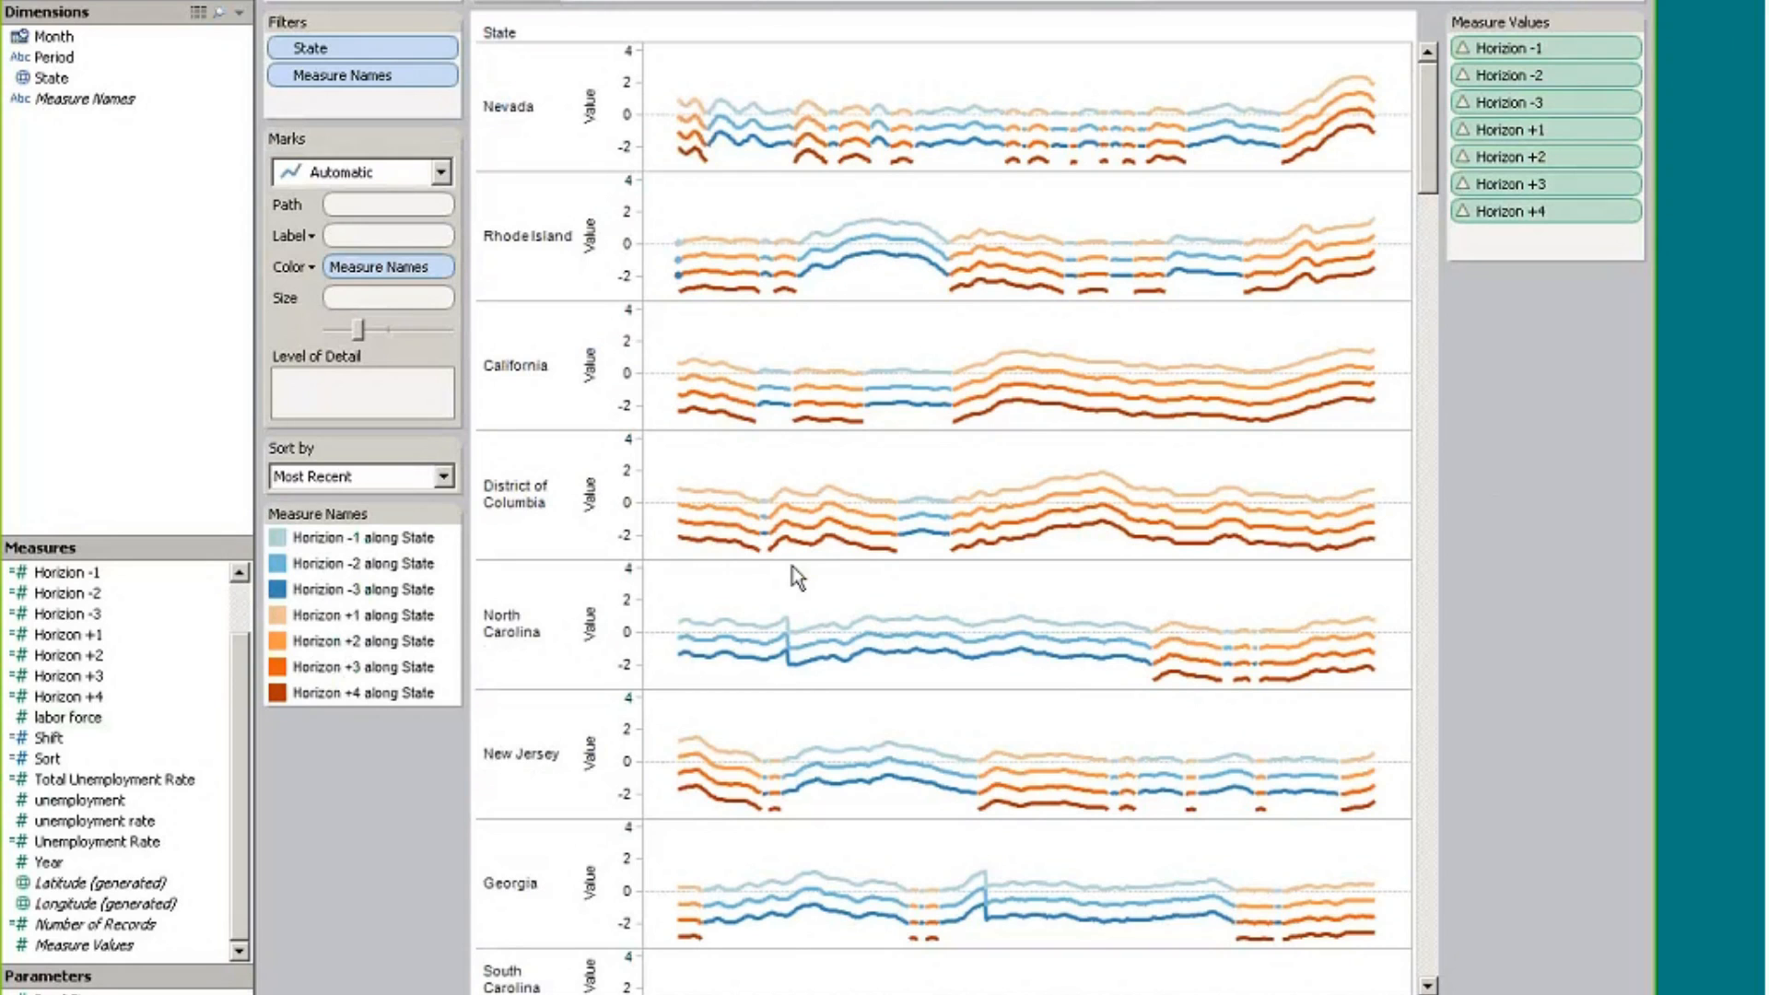
Try a fixed range from 0 to .02 on the Value axis of the Horizon lines, and undo it
mouse_move(717, 488)
right_click(634, 235)
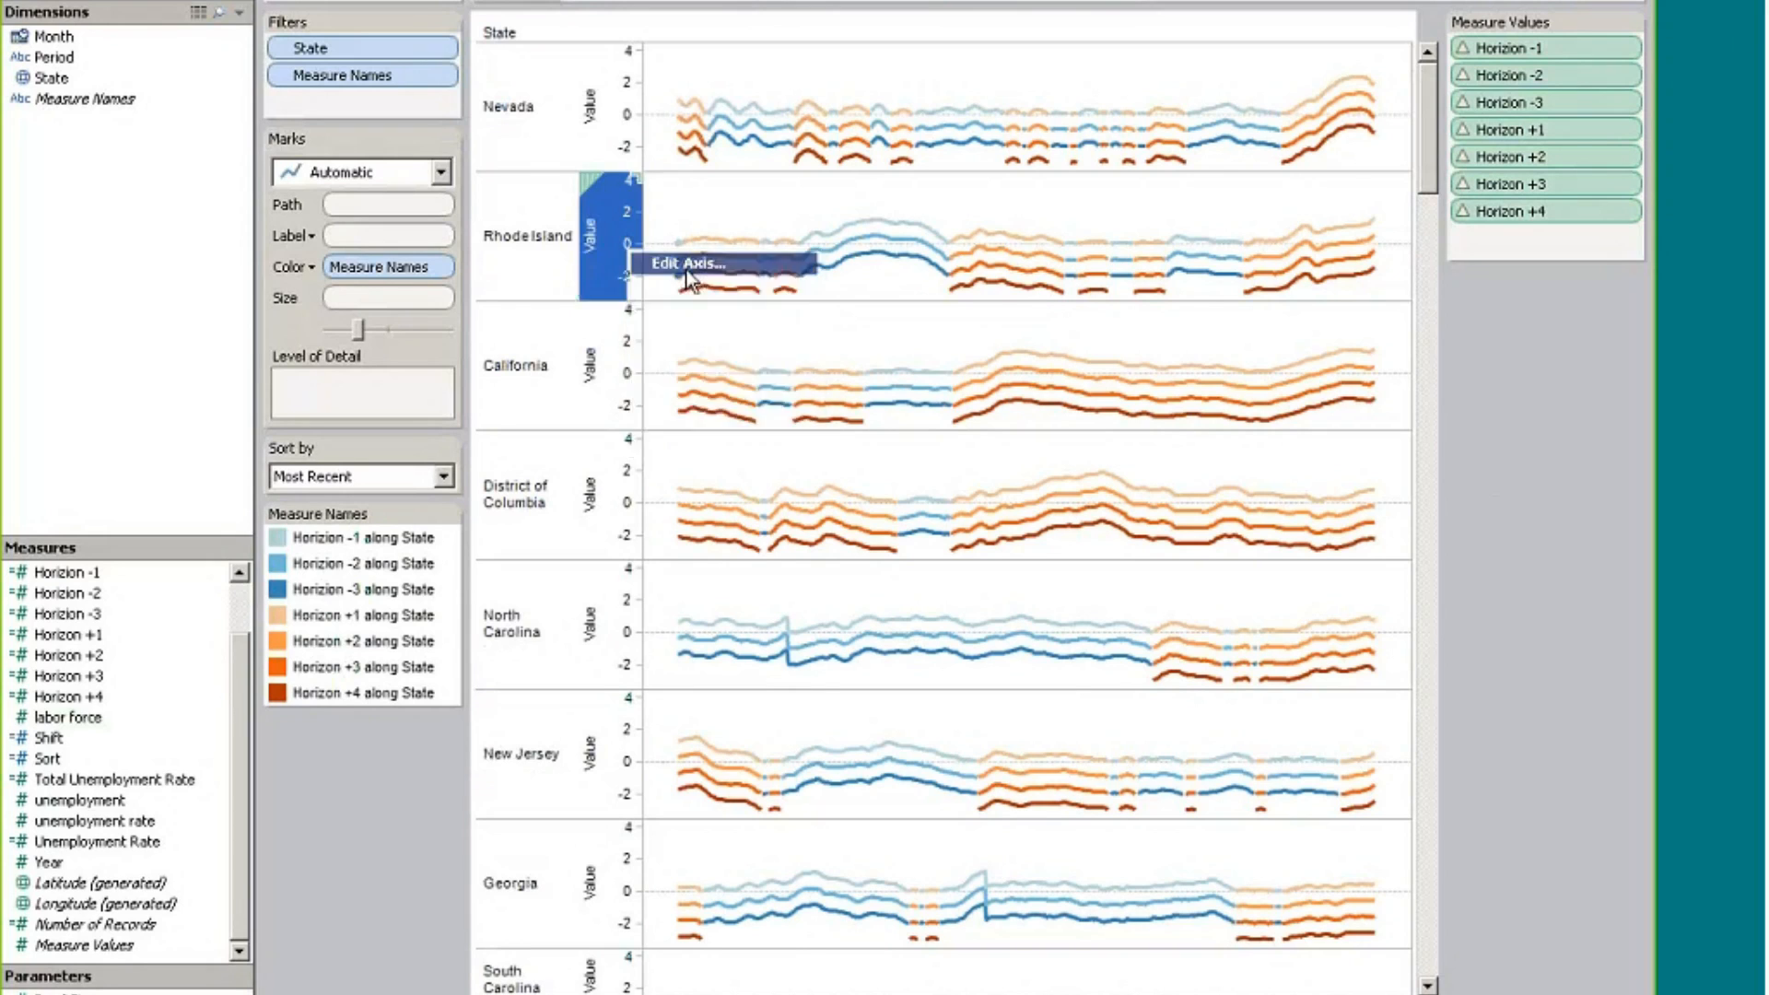
click(673, 262)
click(582, 366)
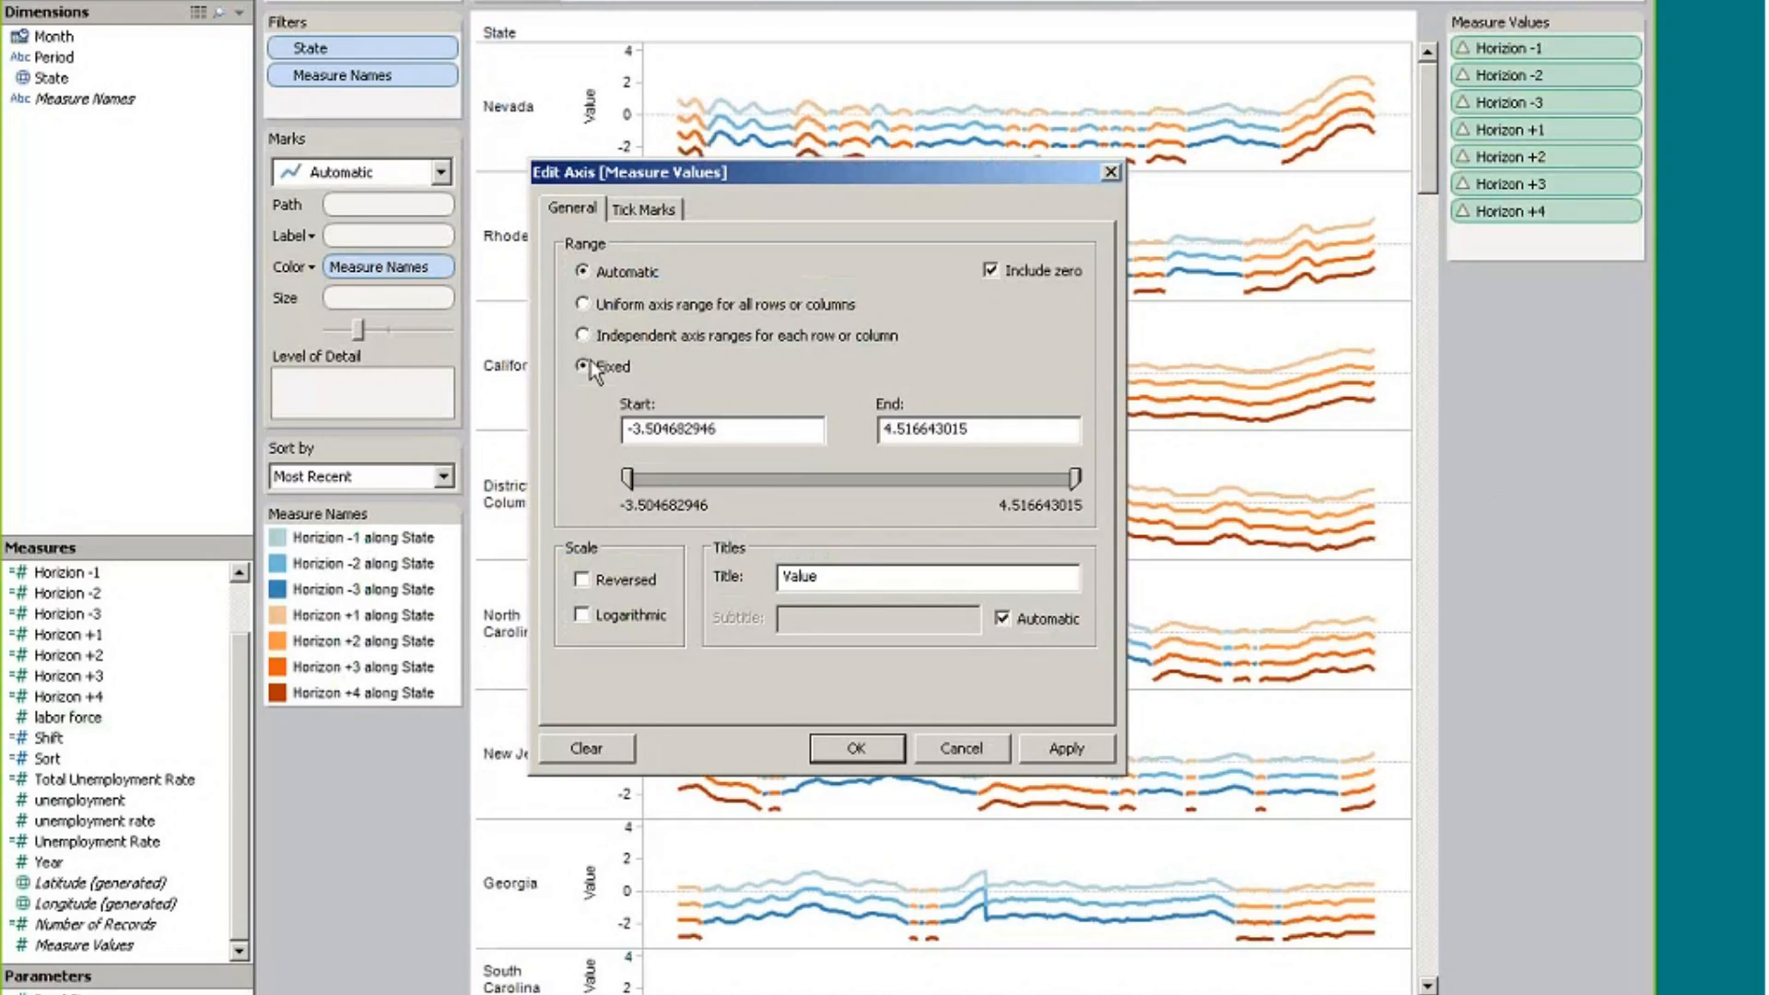
text(0)
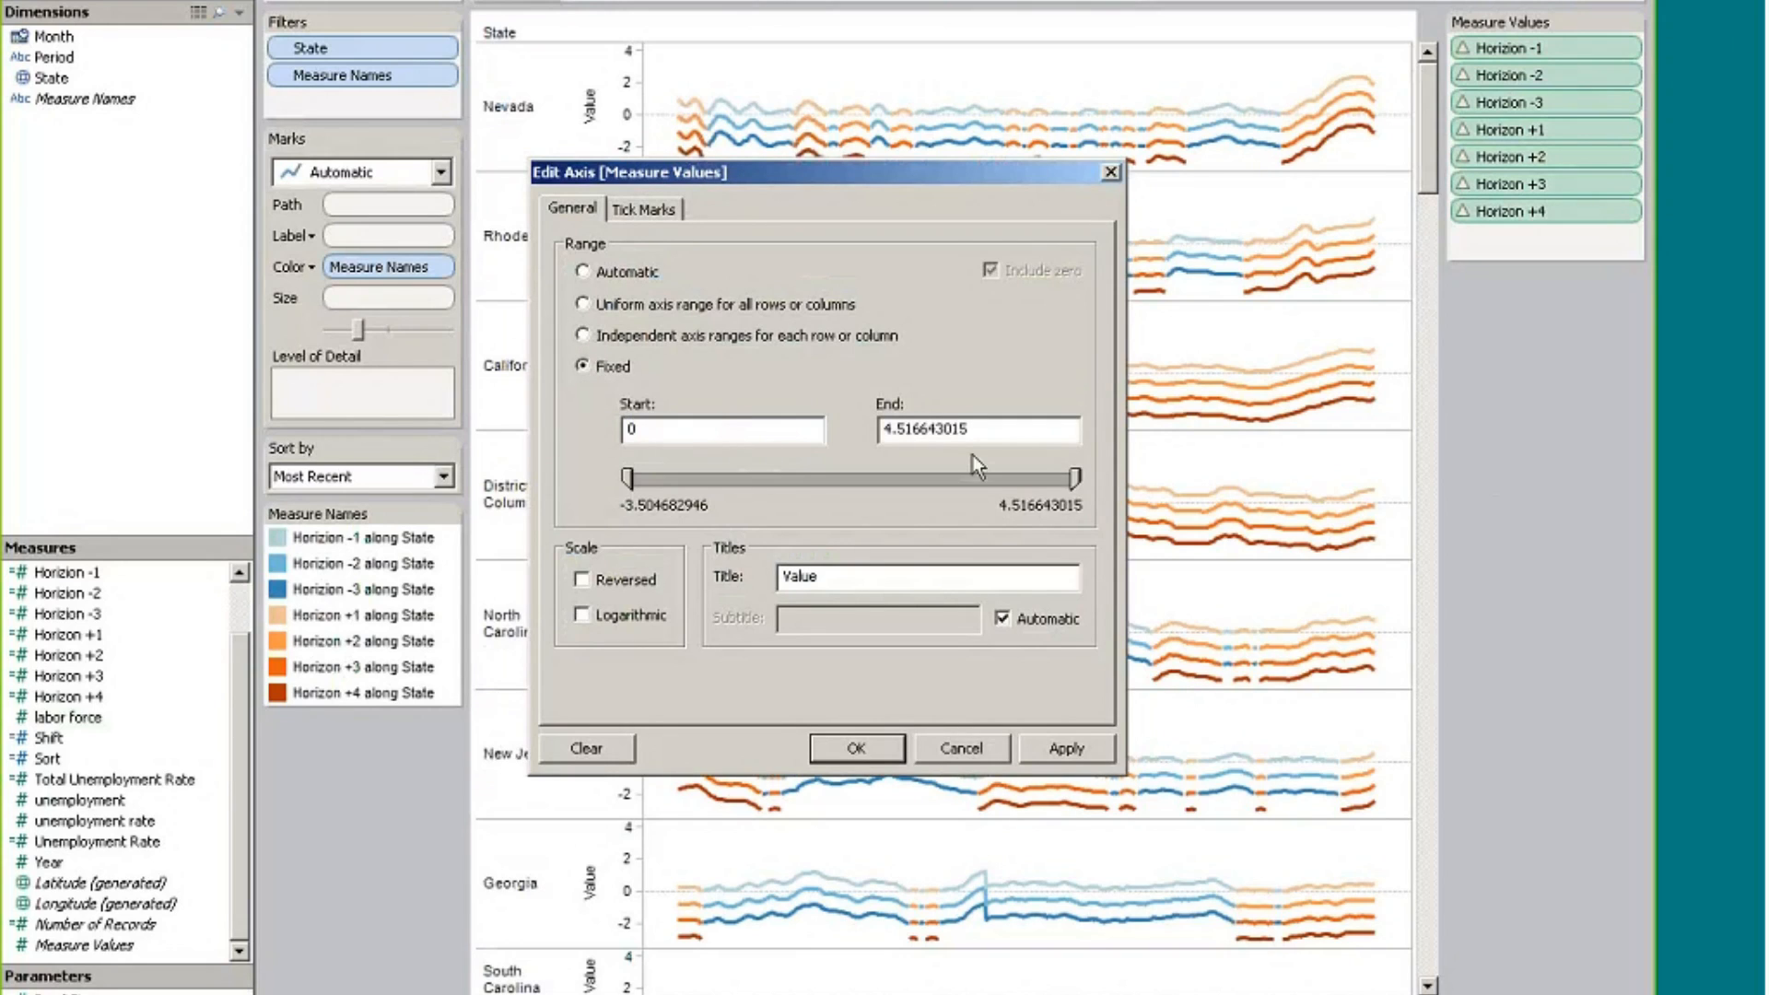
key(Tab)
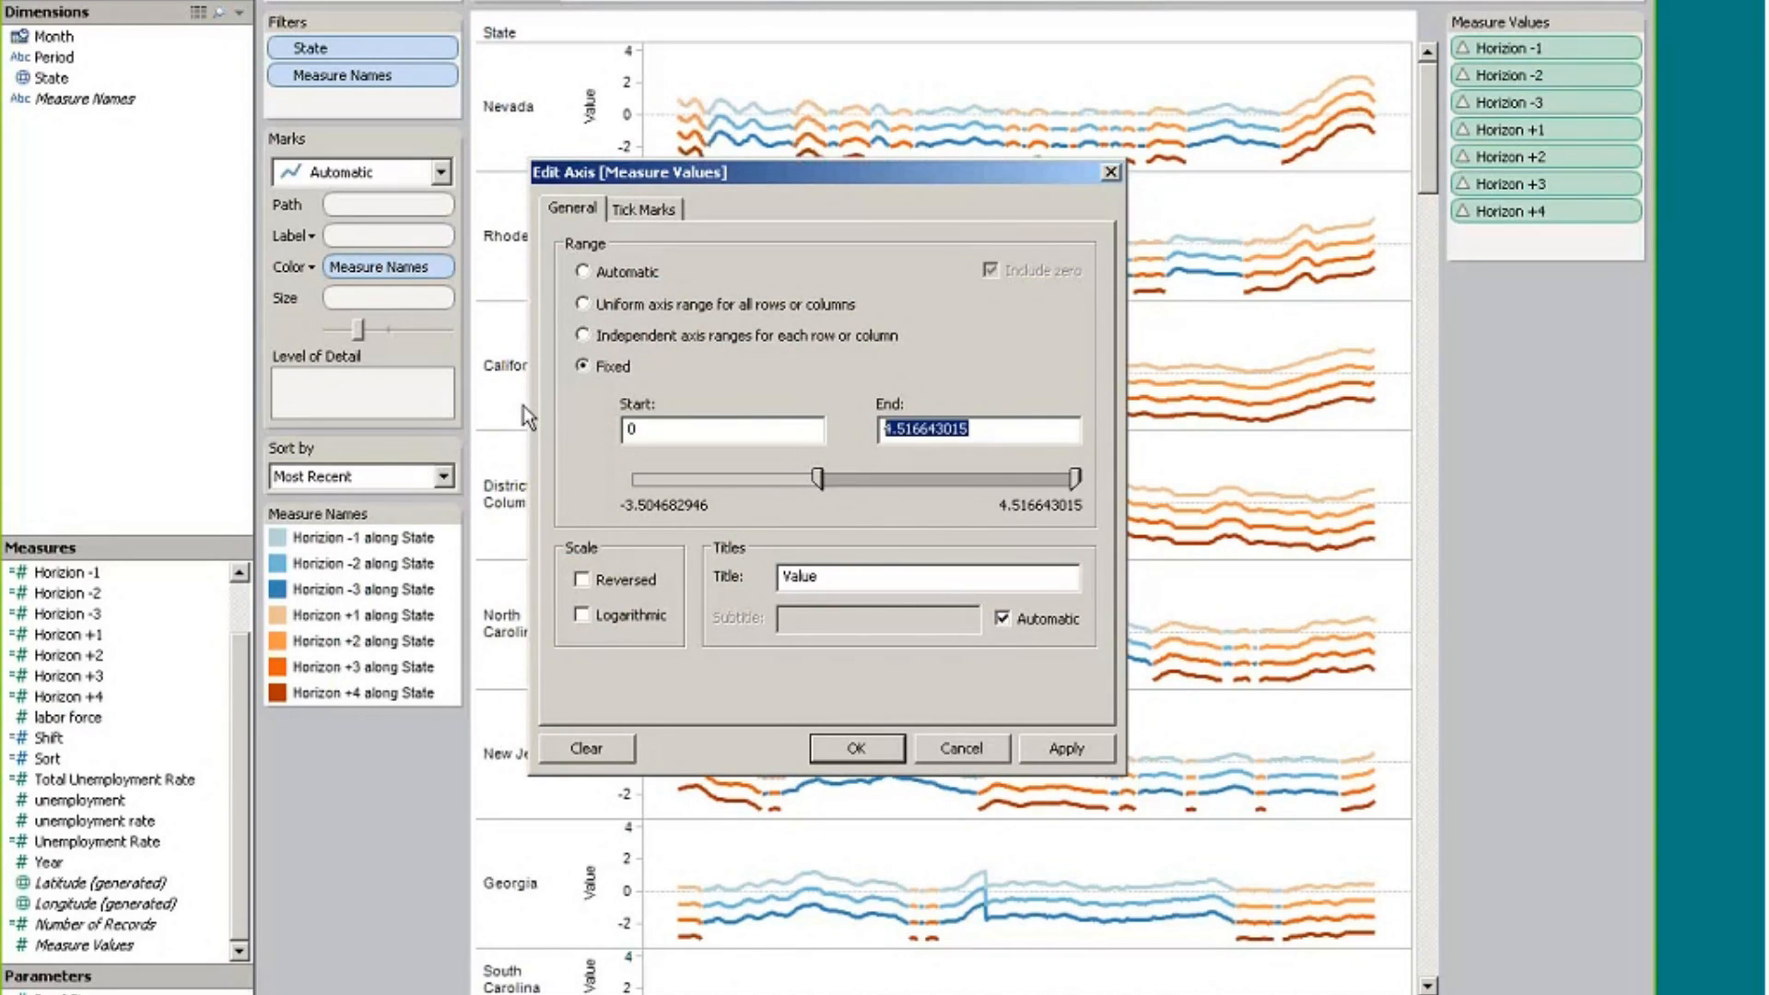
text(.02)
click(856, 748)
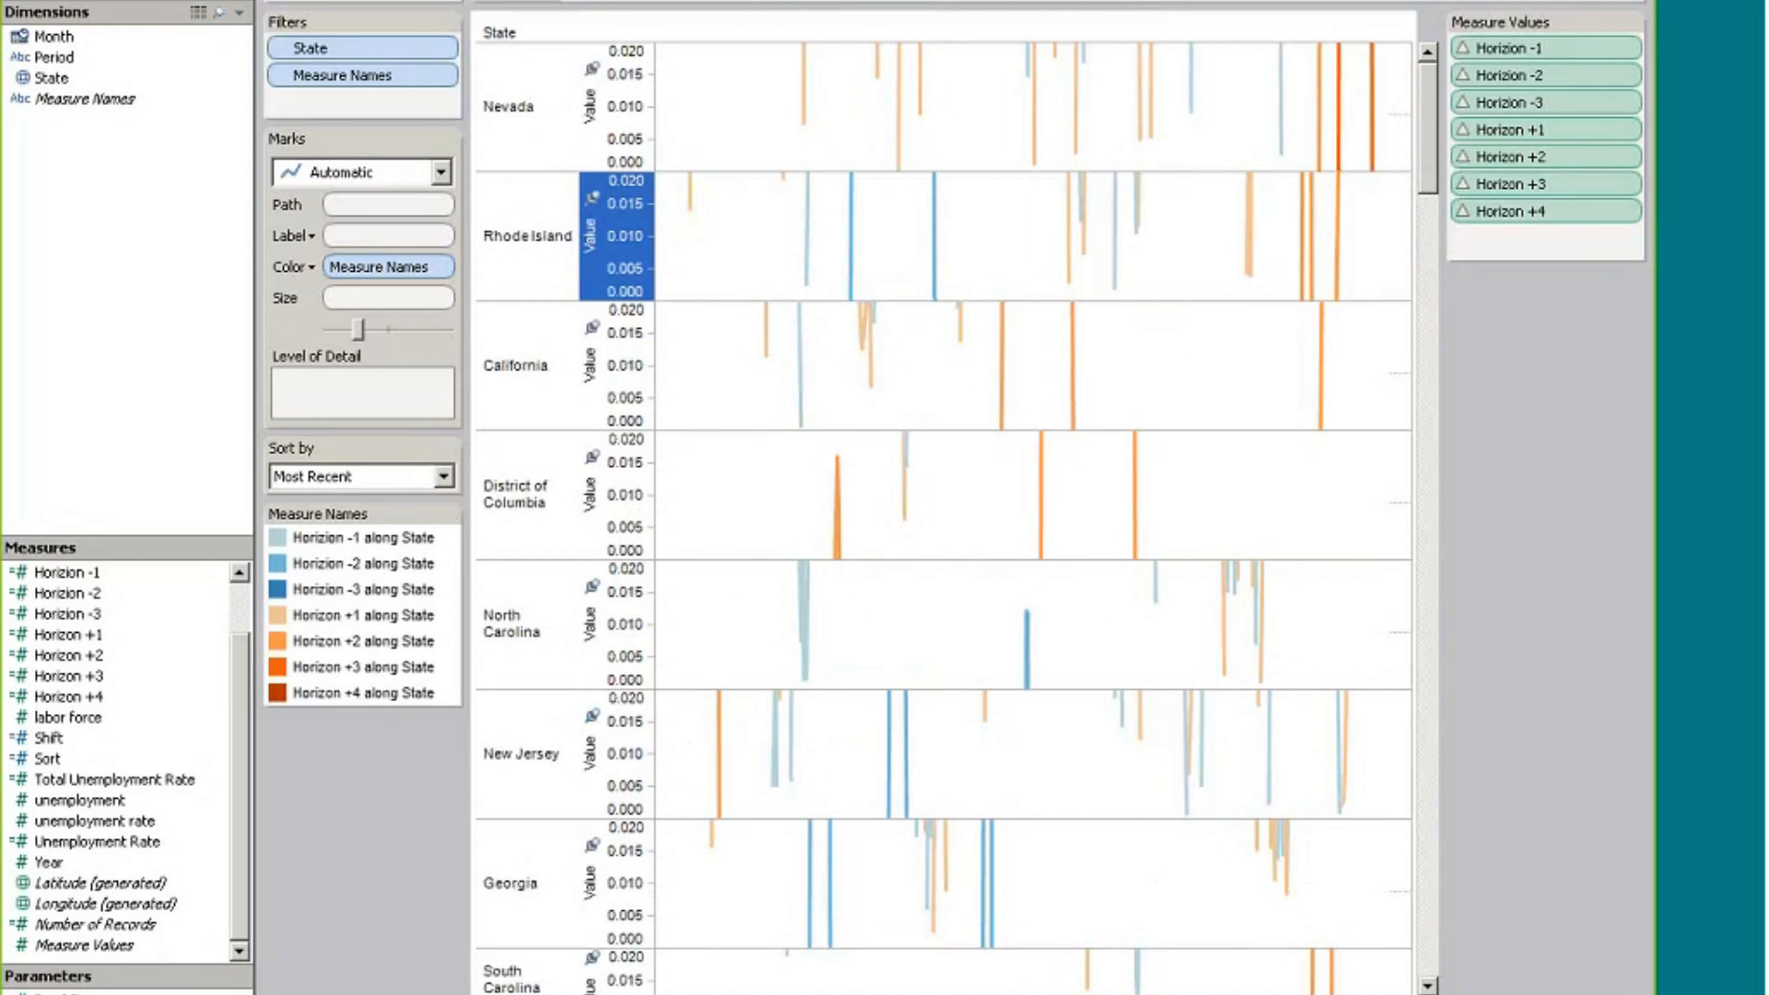
key(ctrl+z)
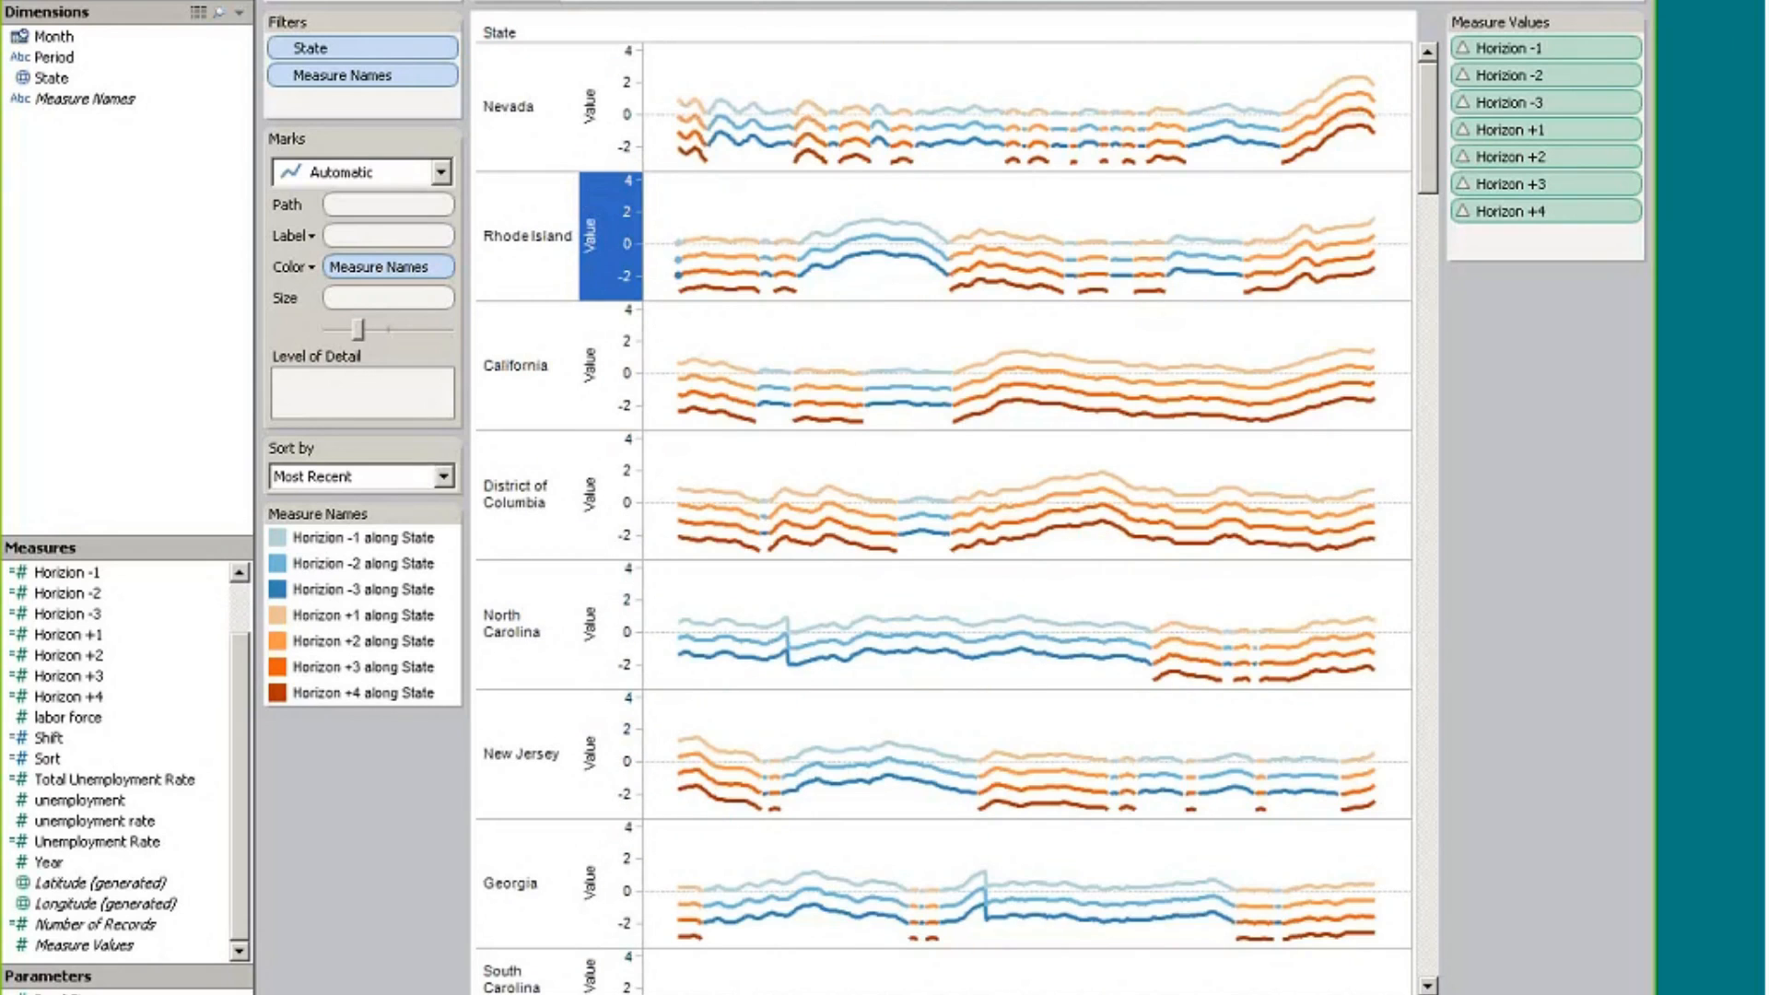
On the unemployment rate line chart sheet, examine the State sort settings and close them unchanged
click(722, 199)
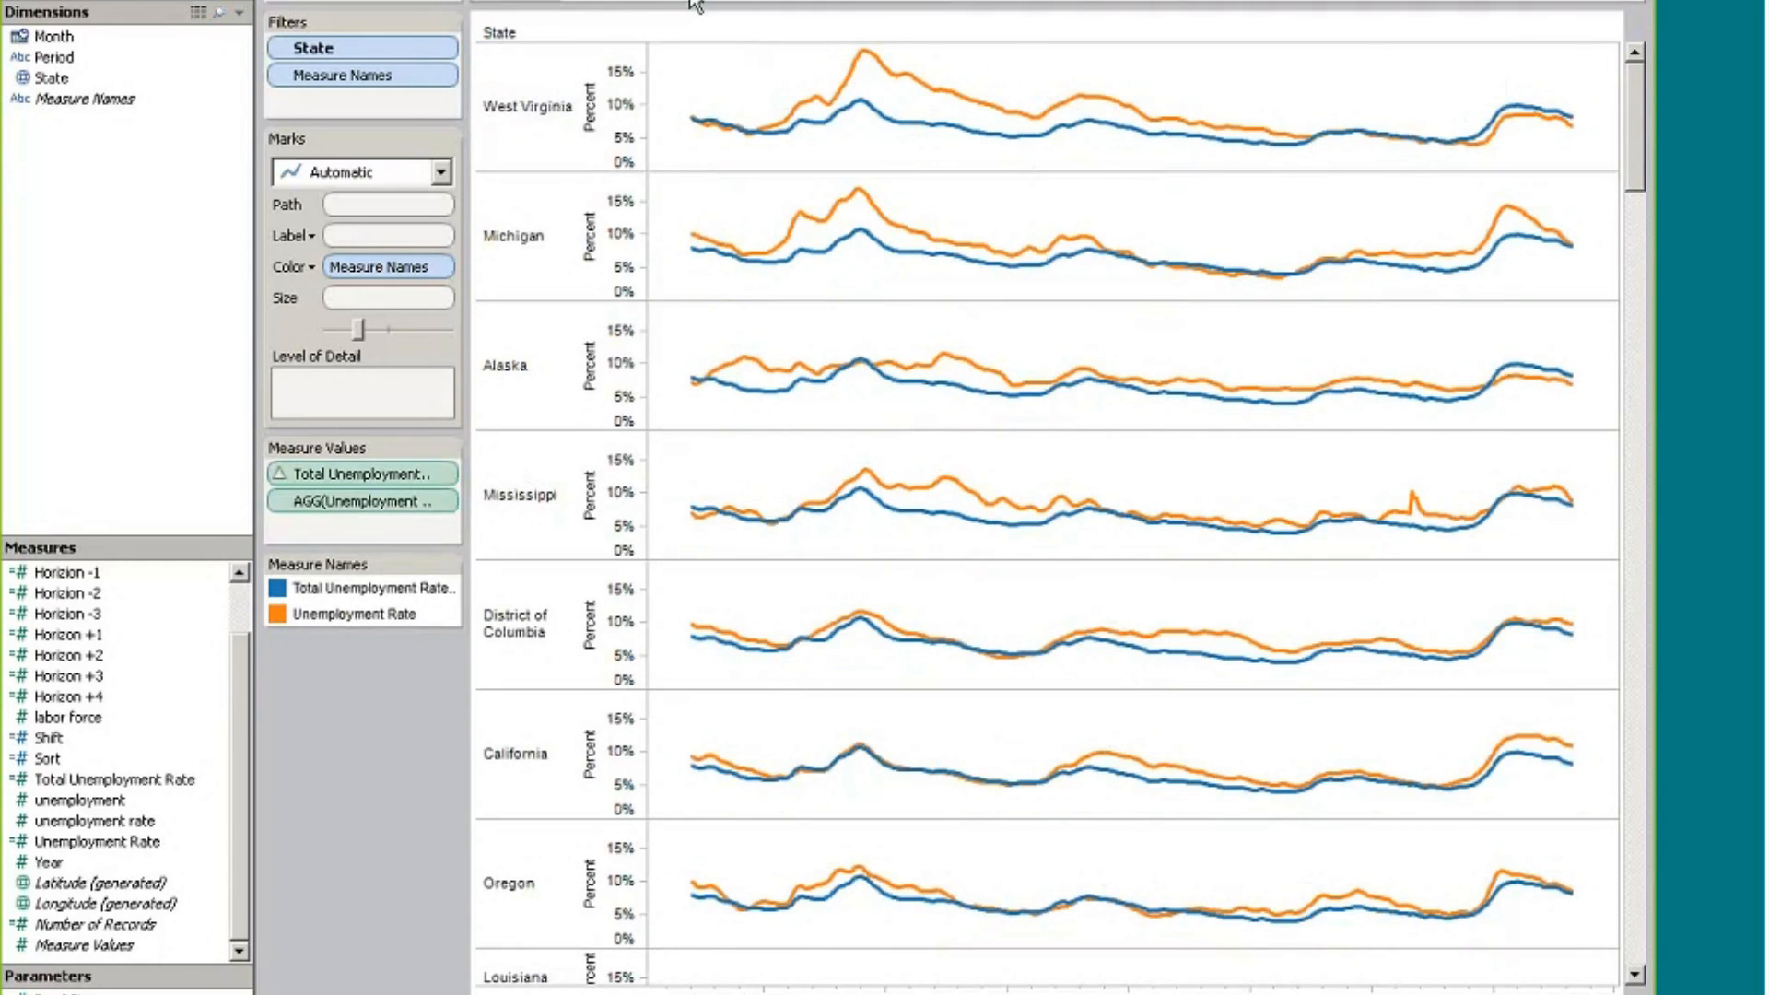
click(751, 4)
click(635, 59)
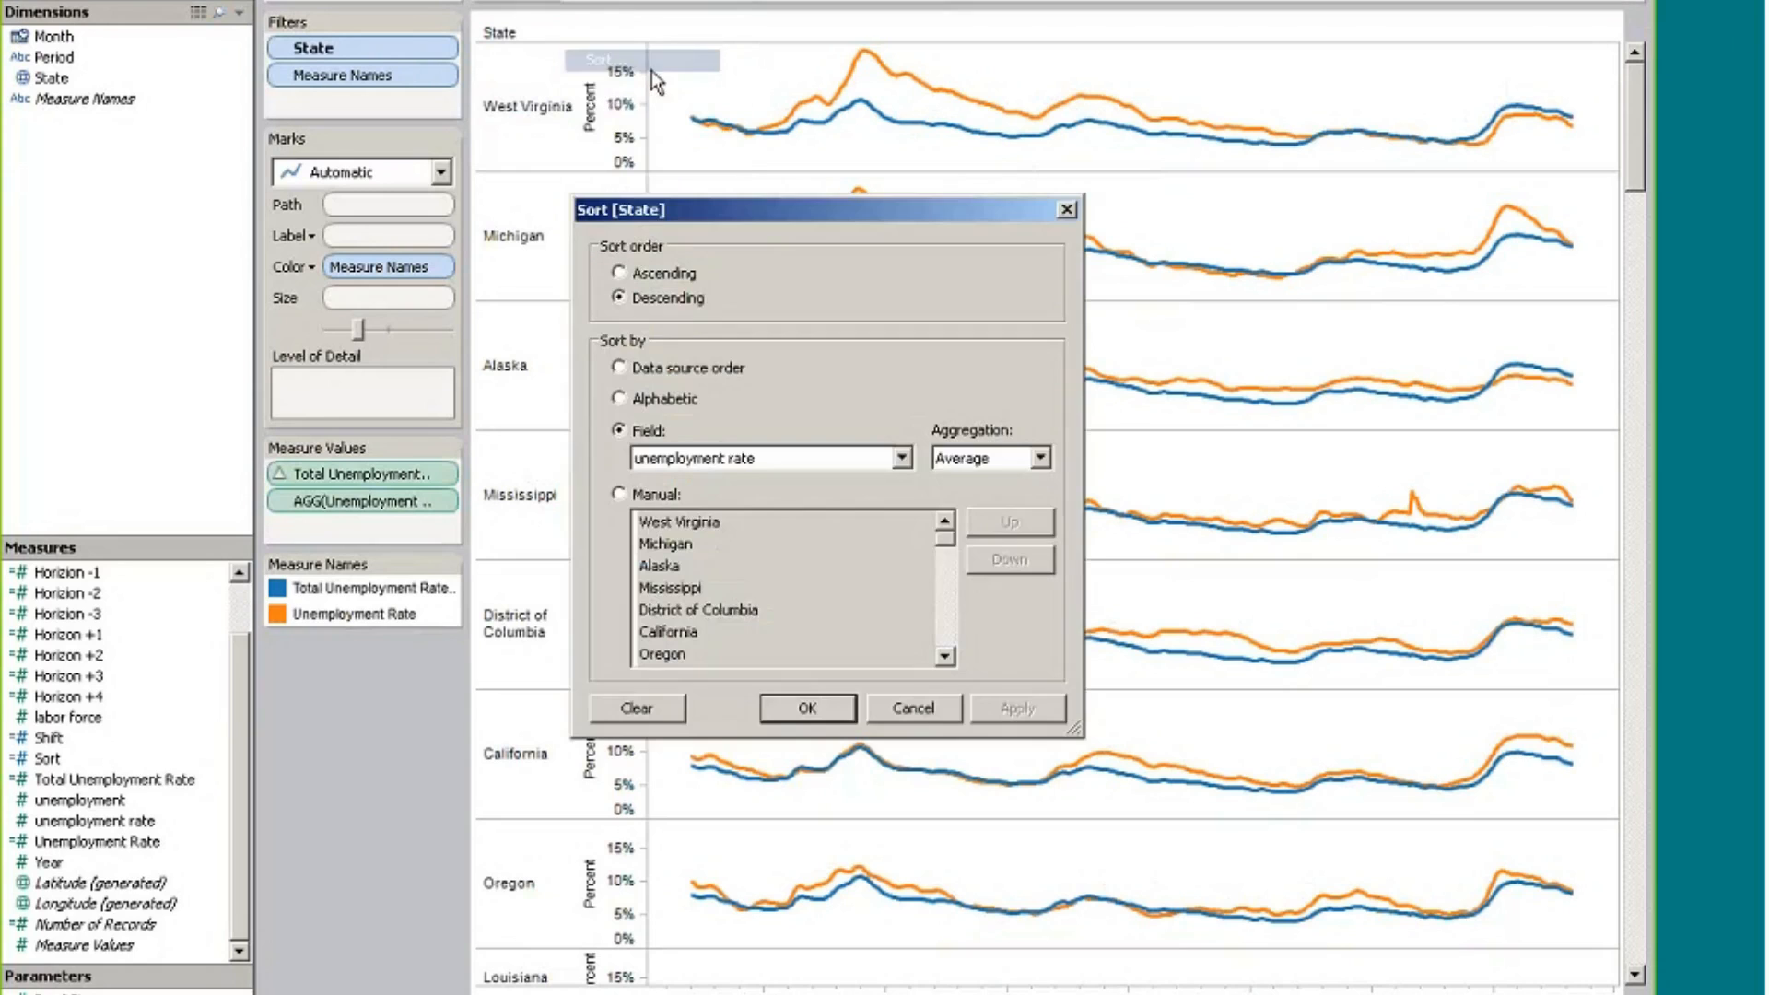
click(916, 717)
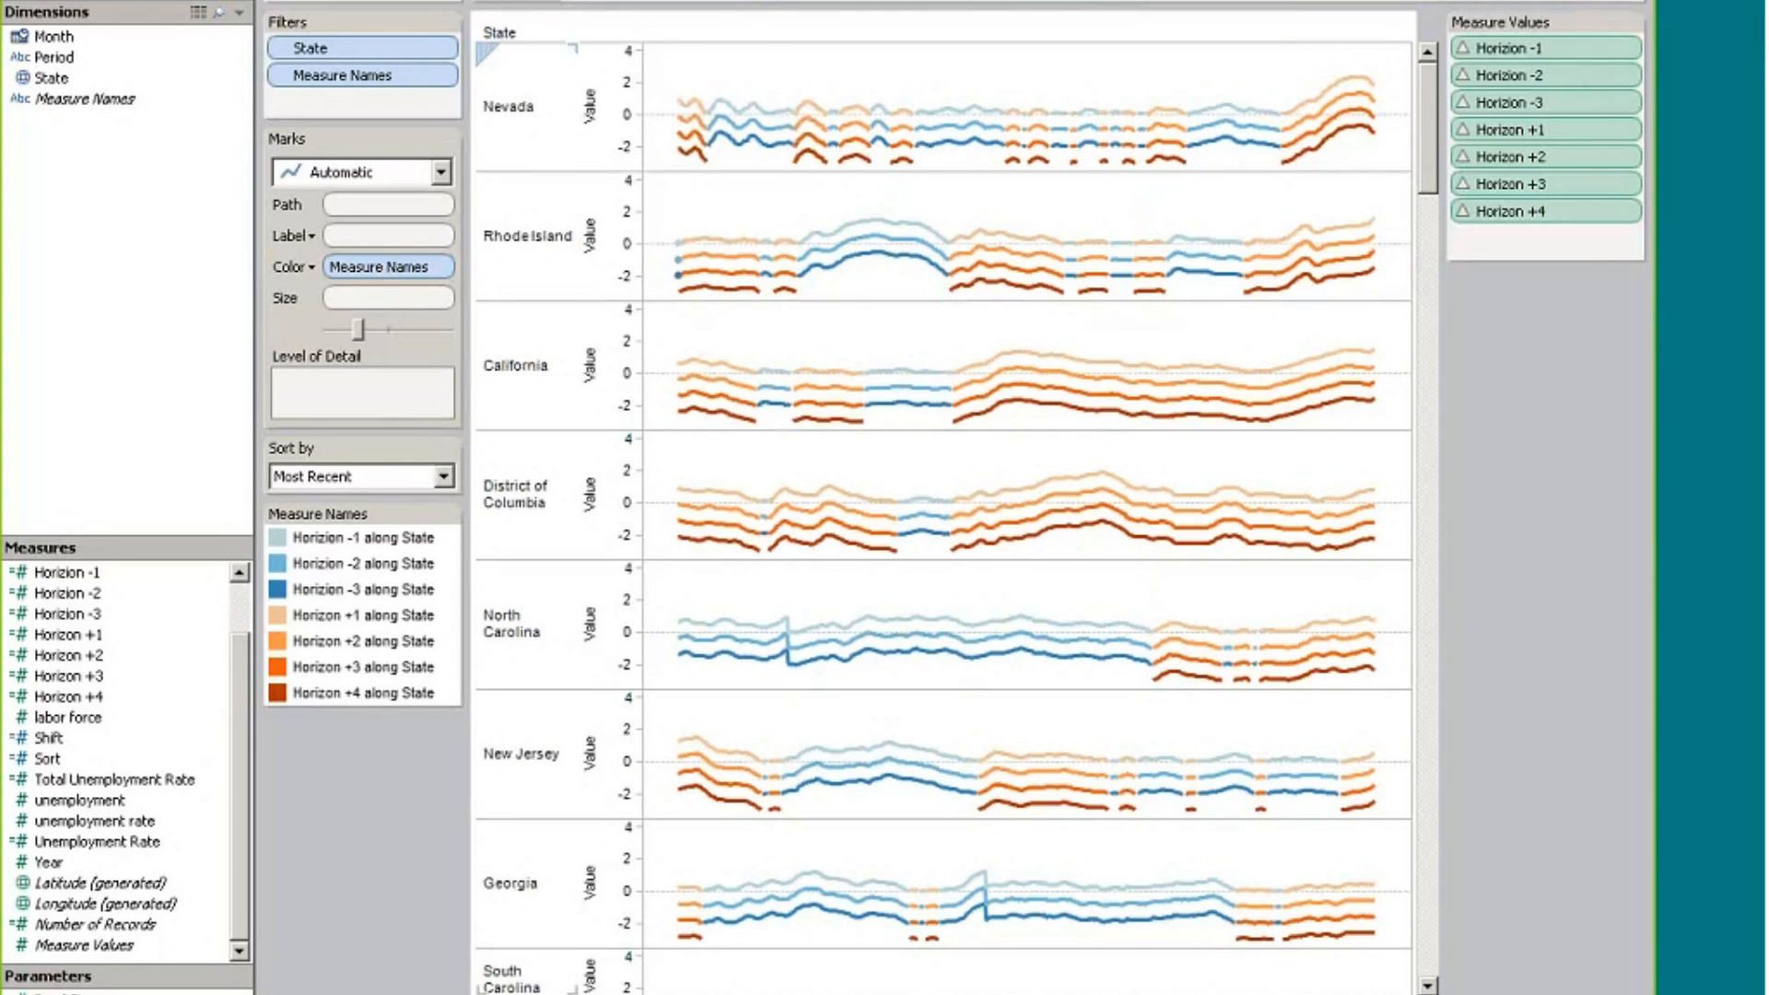
On the Horizon line sheet, examine the list of values of the Sort by parameter and close it without changes
click(742, 1)
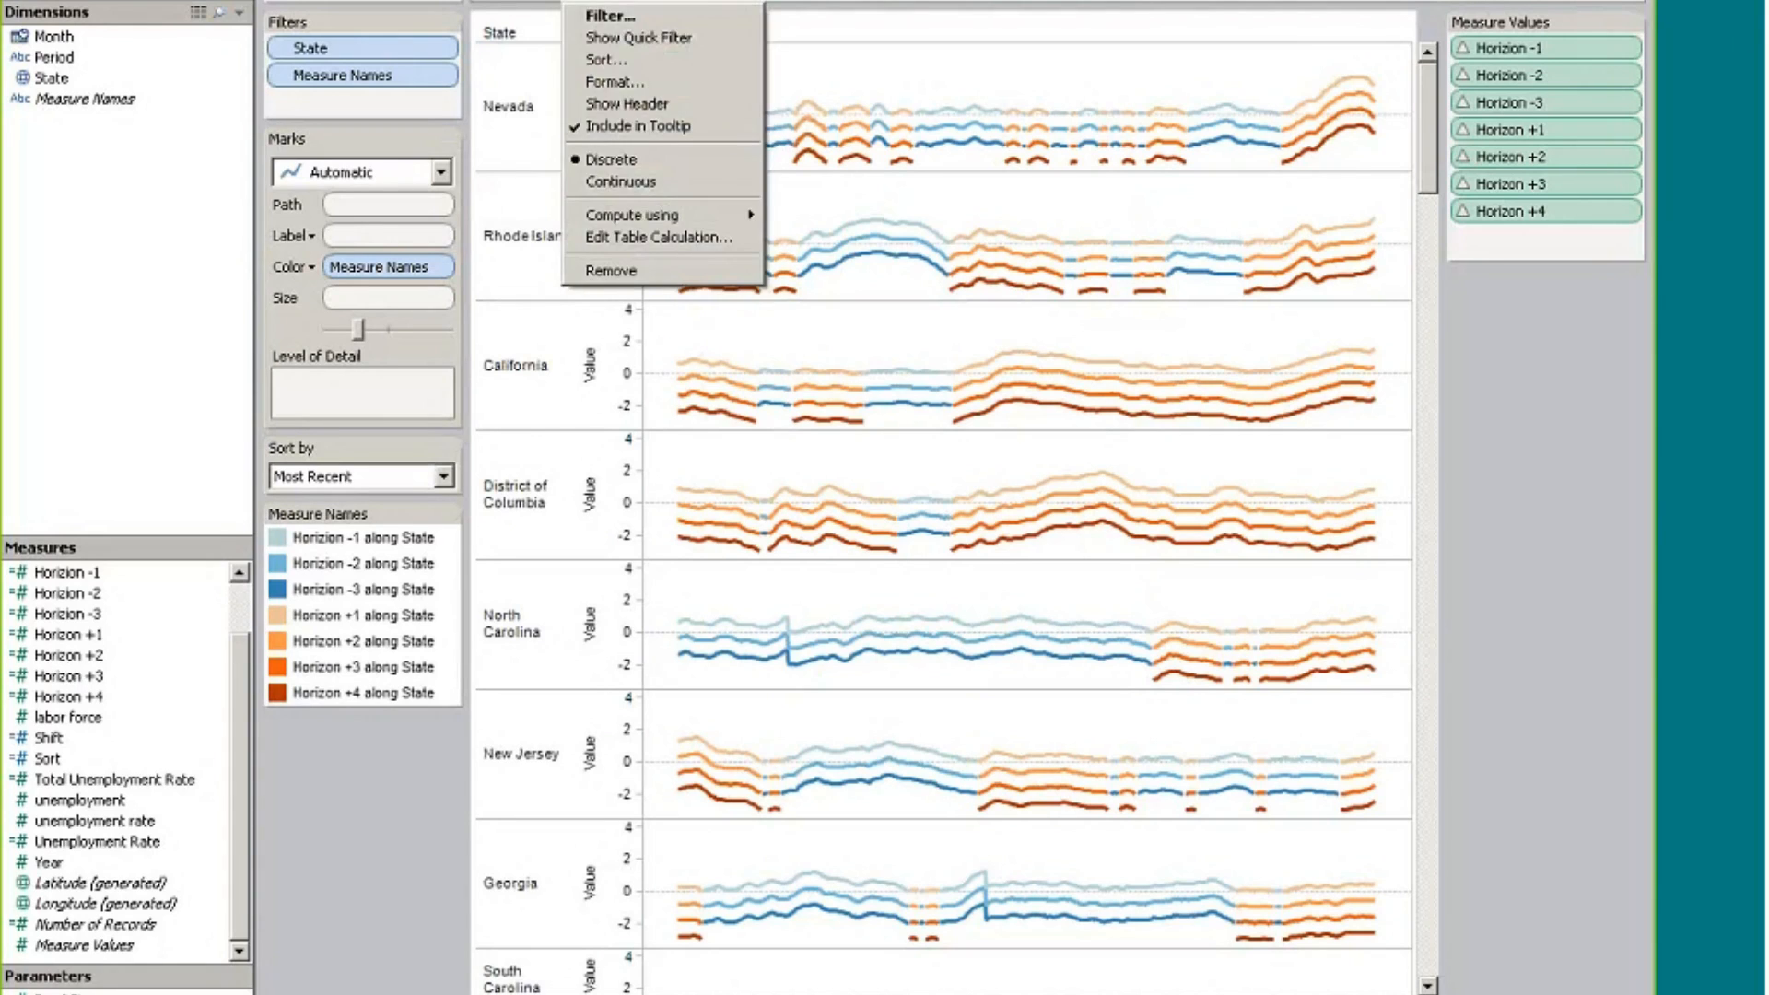
right_click(57, 615)
click(151, 770)
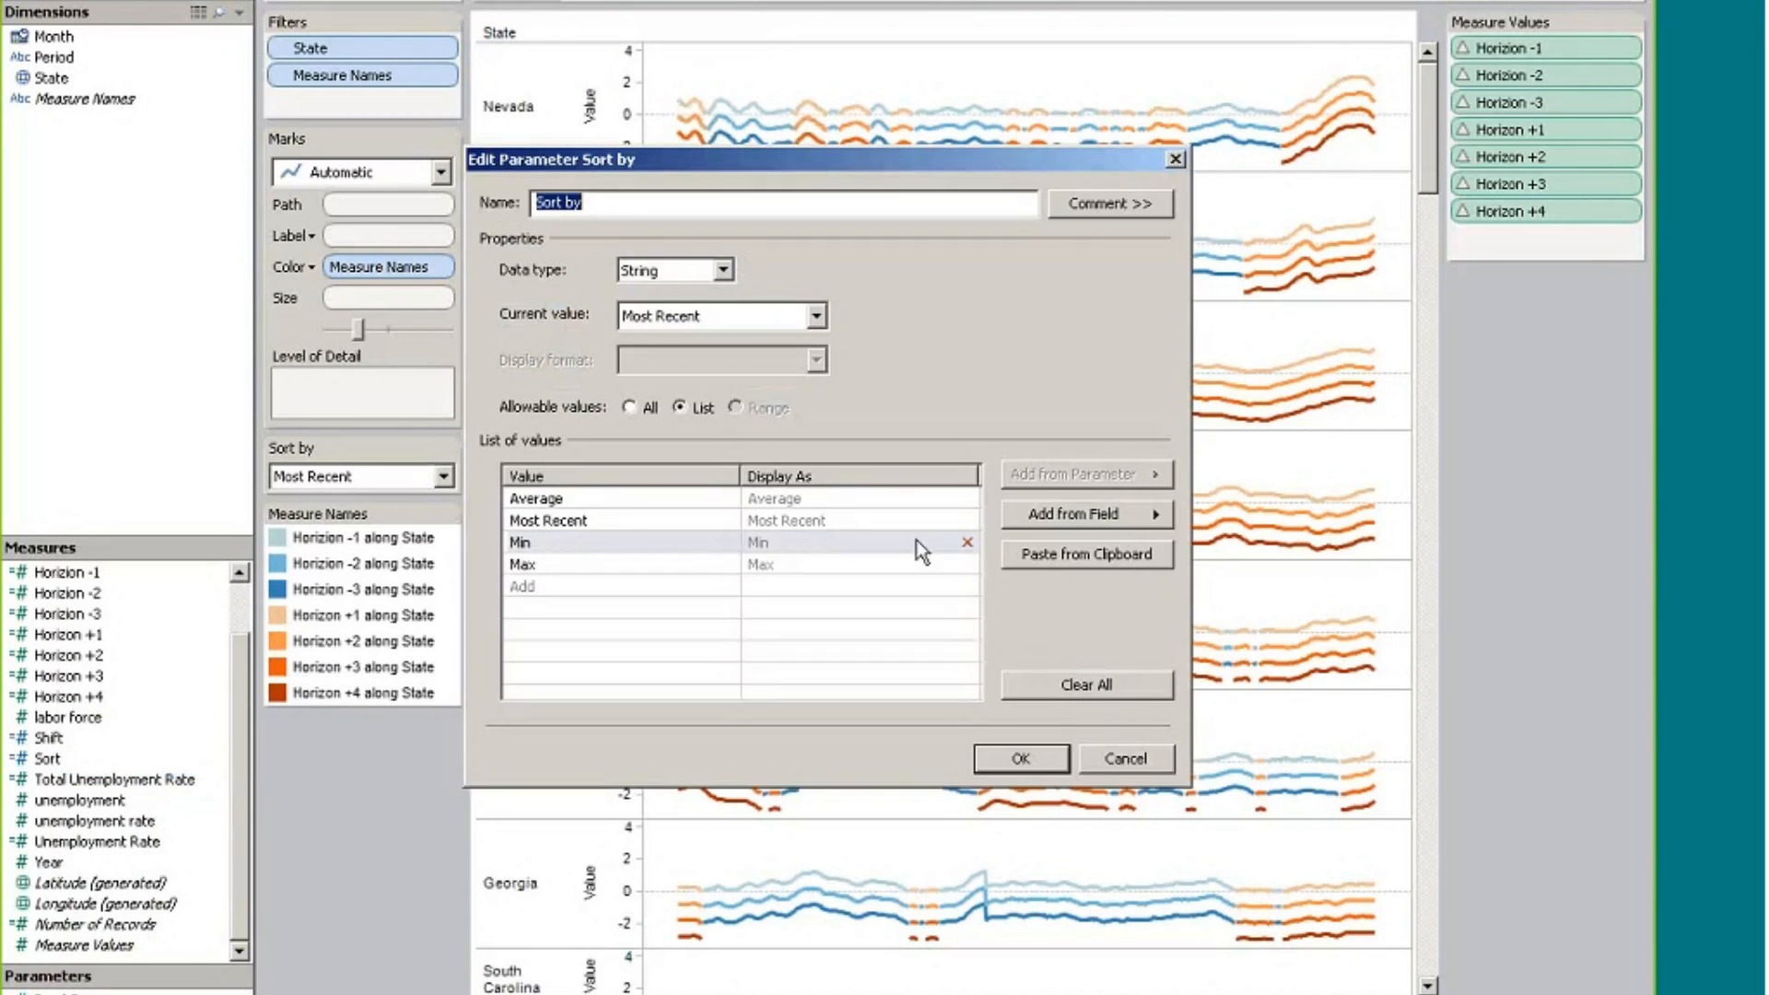
click(1124, 761)
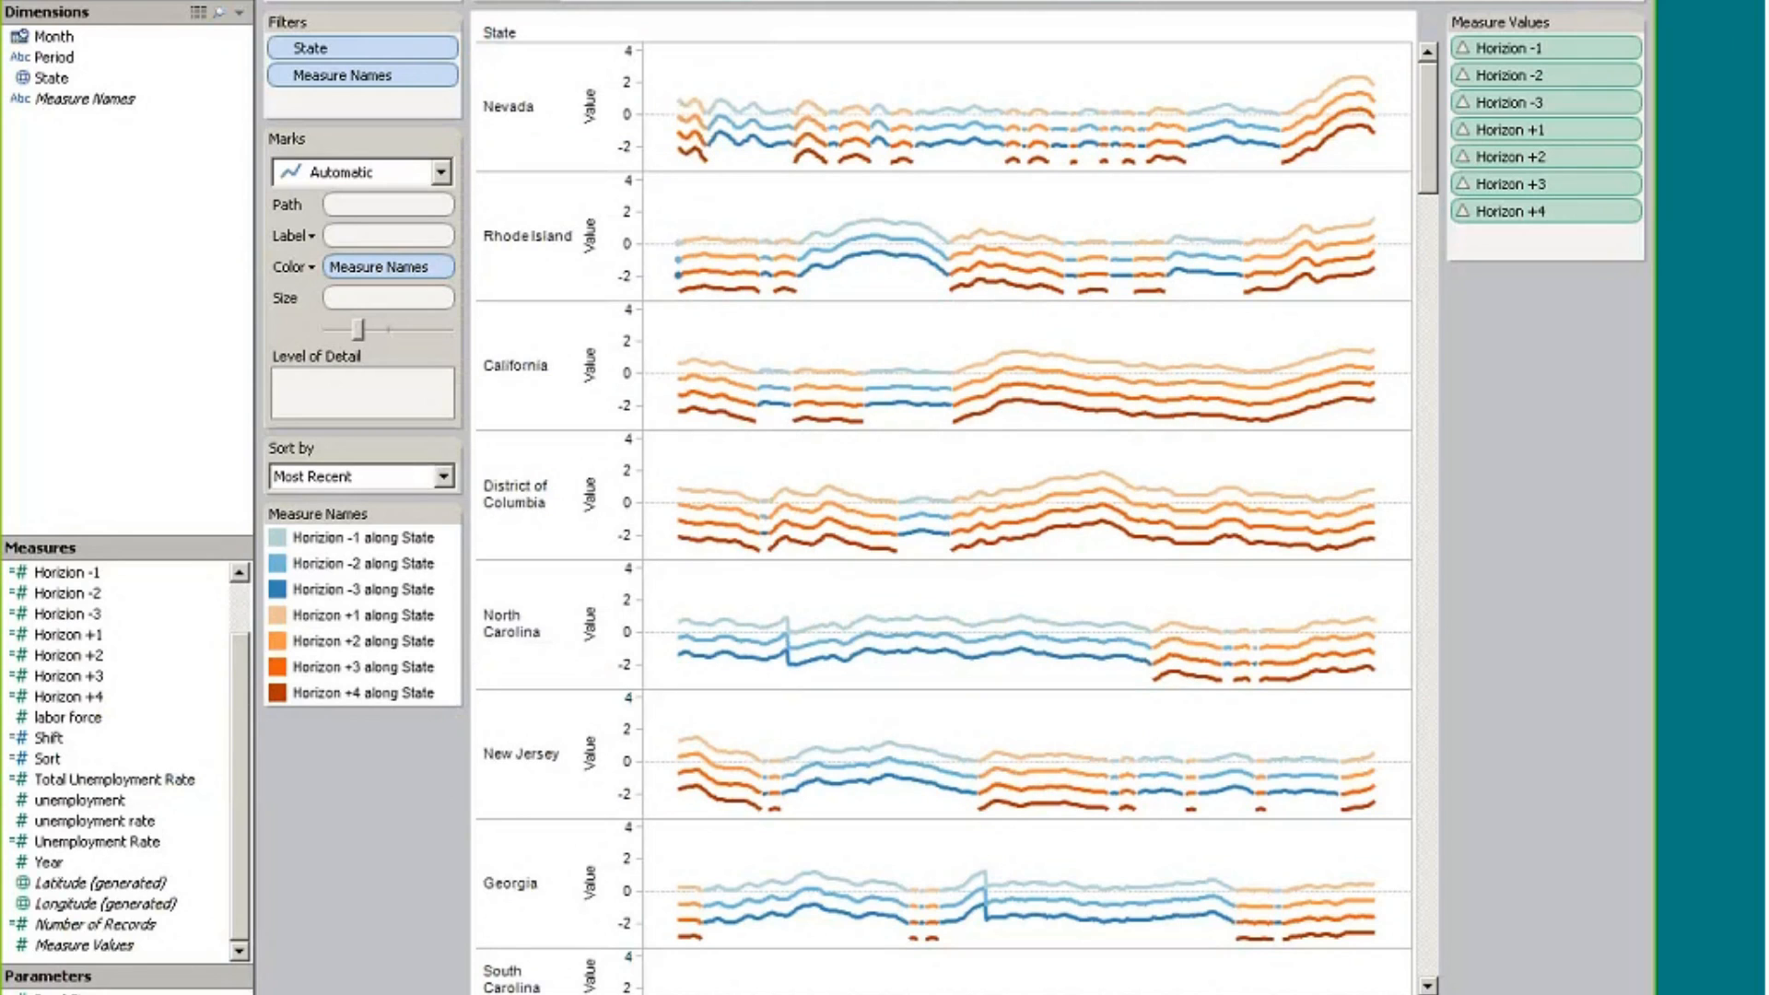
Sort the states in the Horizon line chart by Average
right_click(55, 992)
mouse_move(166, 945)
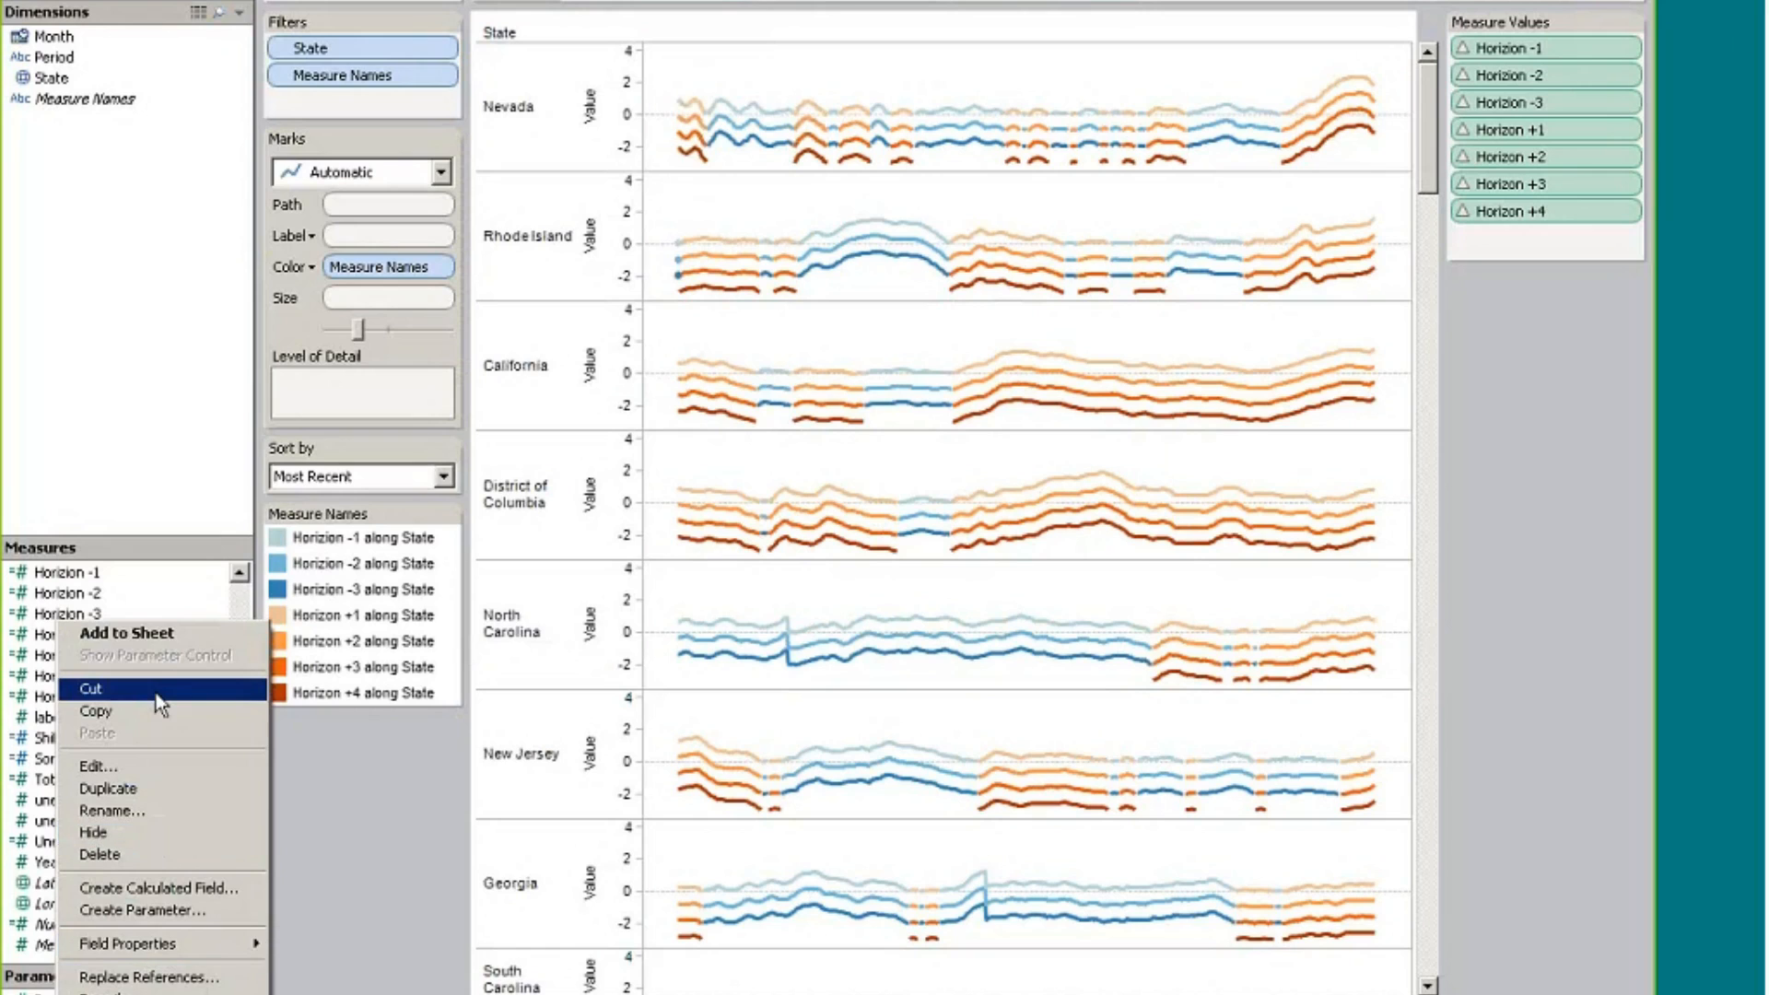
click(274, 802)
click(397, 482)
click(367, 502)
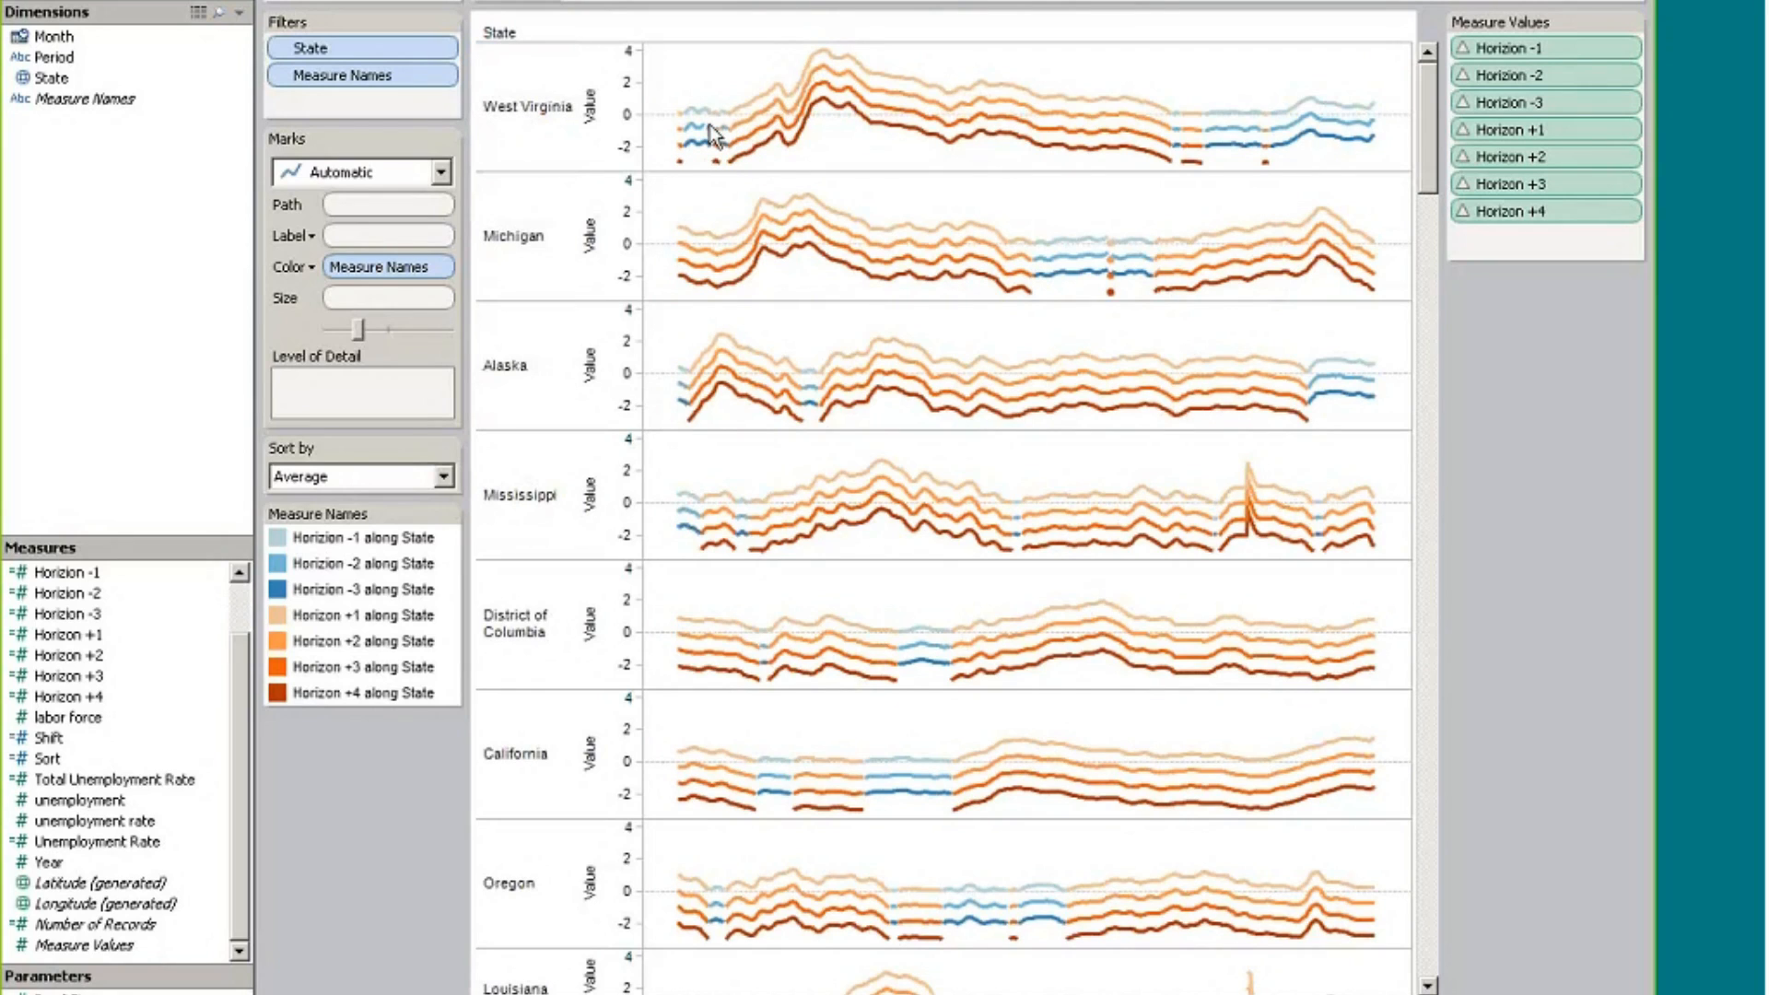
mouse_move(695, 121)
Go to the difference from average sheet and reduce its green bars to the smallest mark size
key(ctrl+shift+Tab)
key(ctrl+Tab)
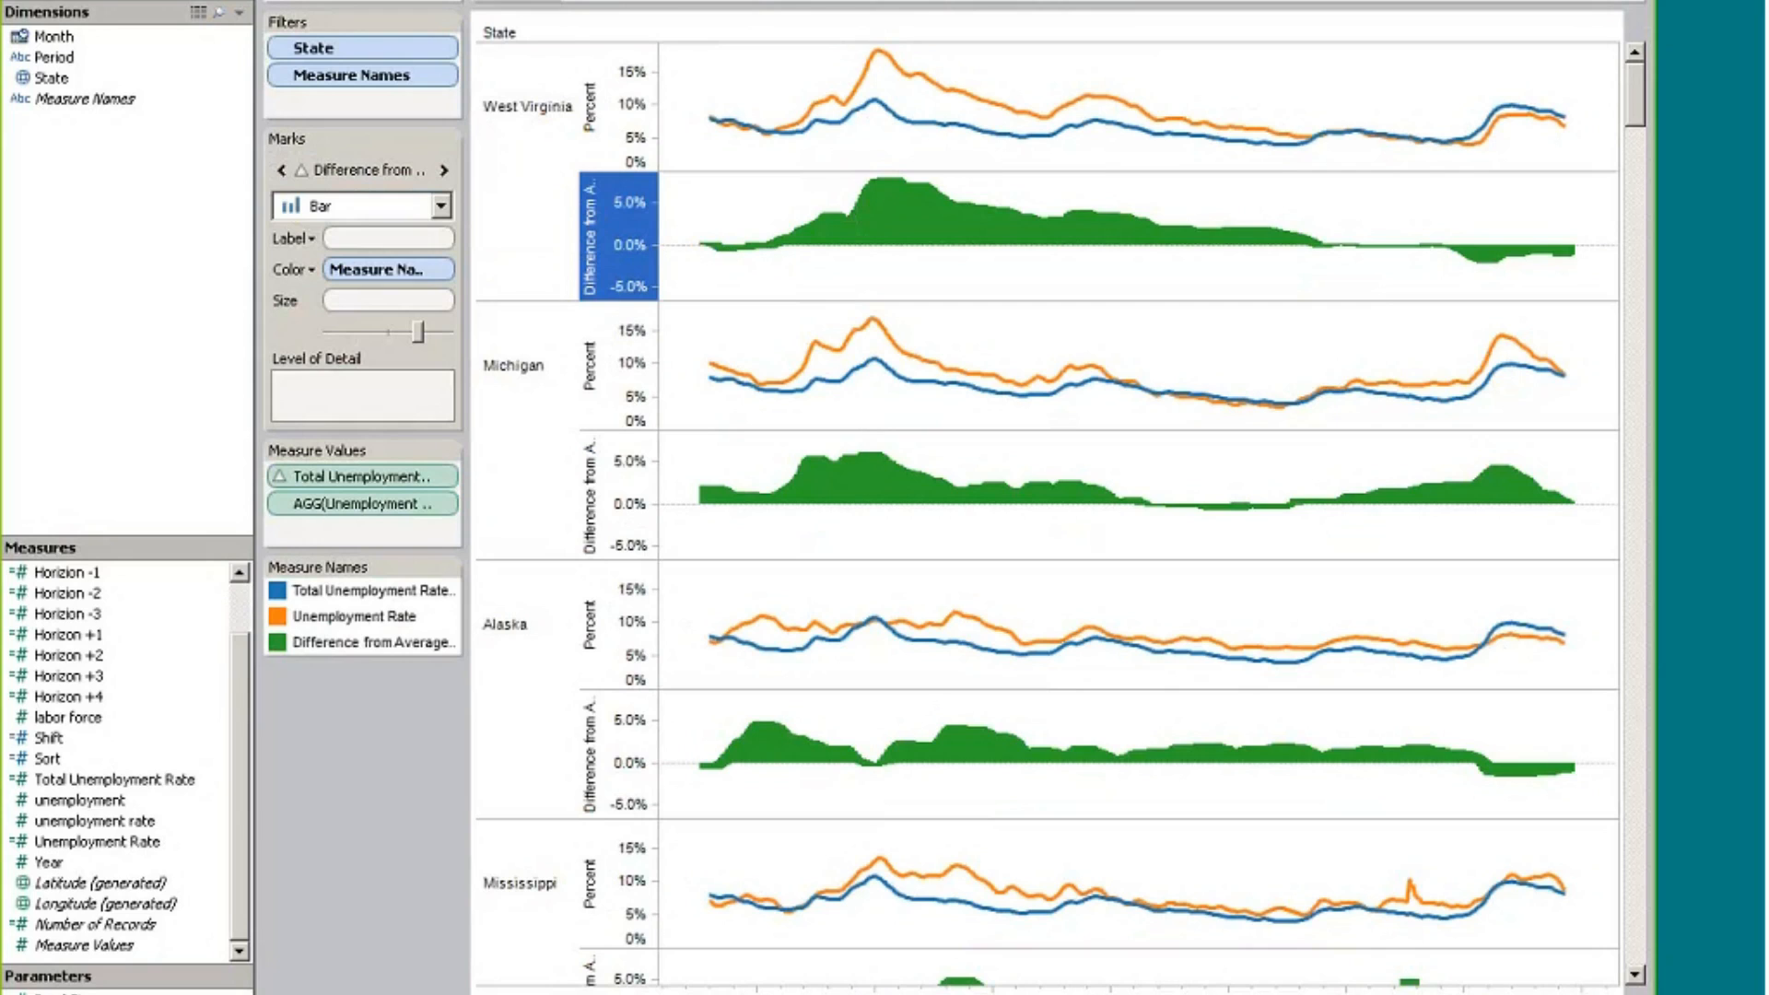
drag(418, 332, 213, 328)
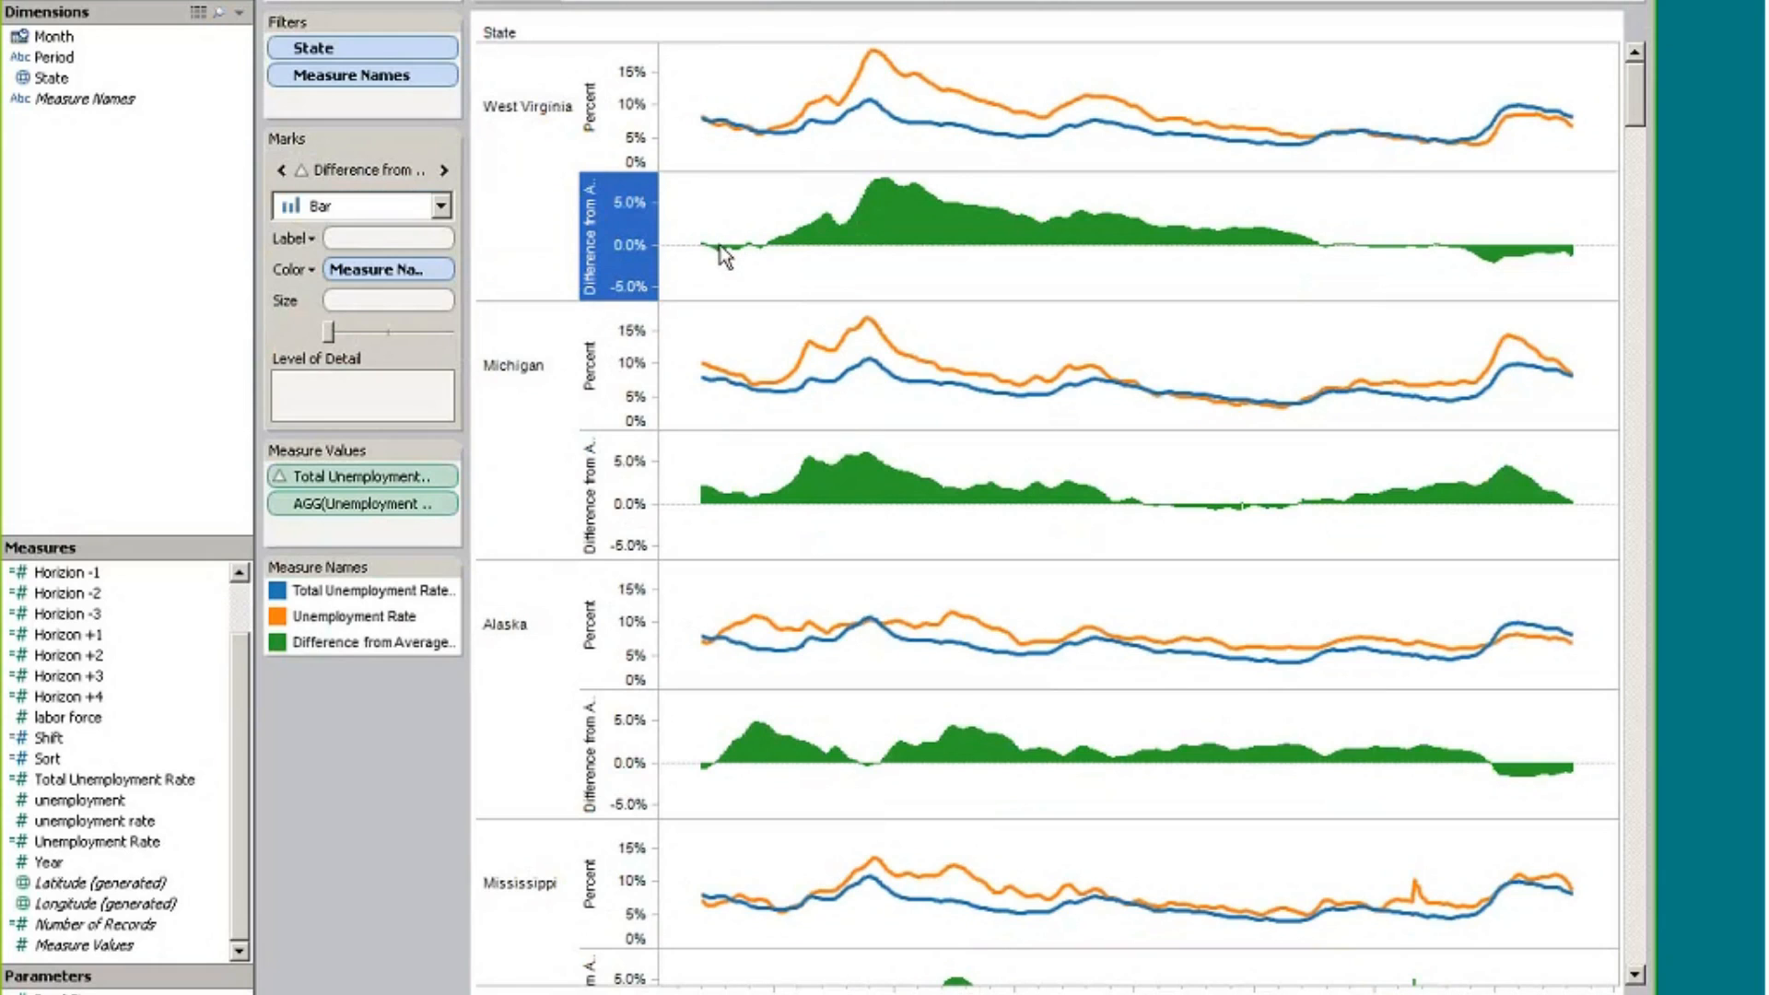
mouse_move(715, 256)
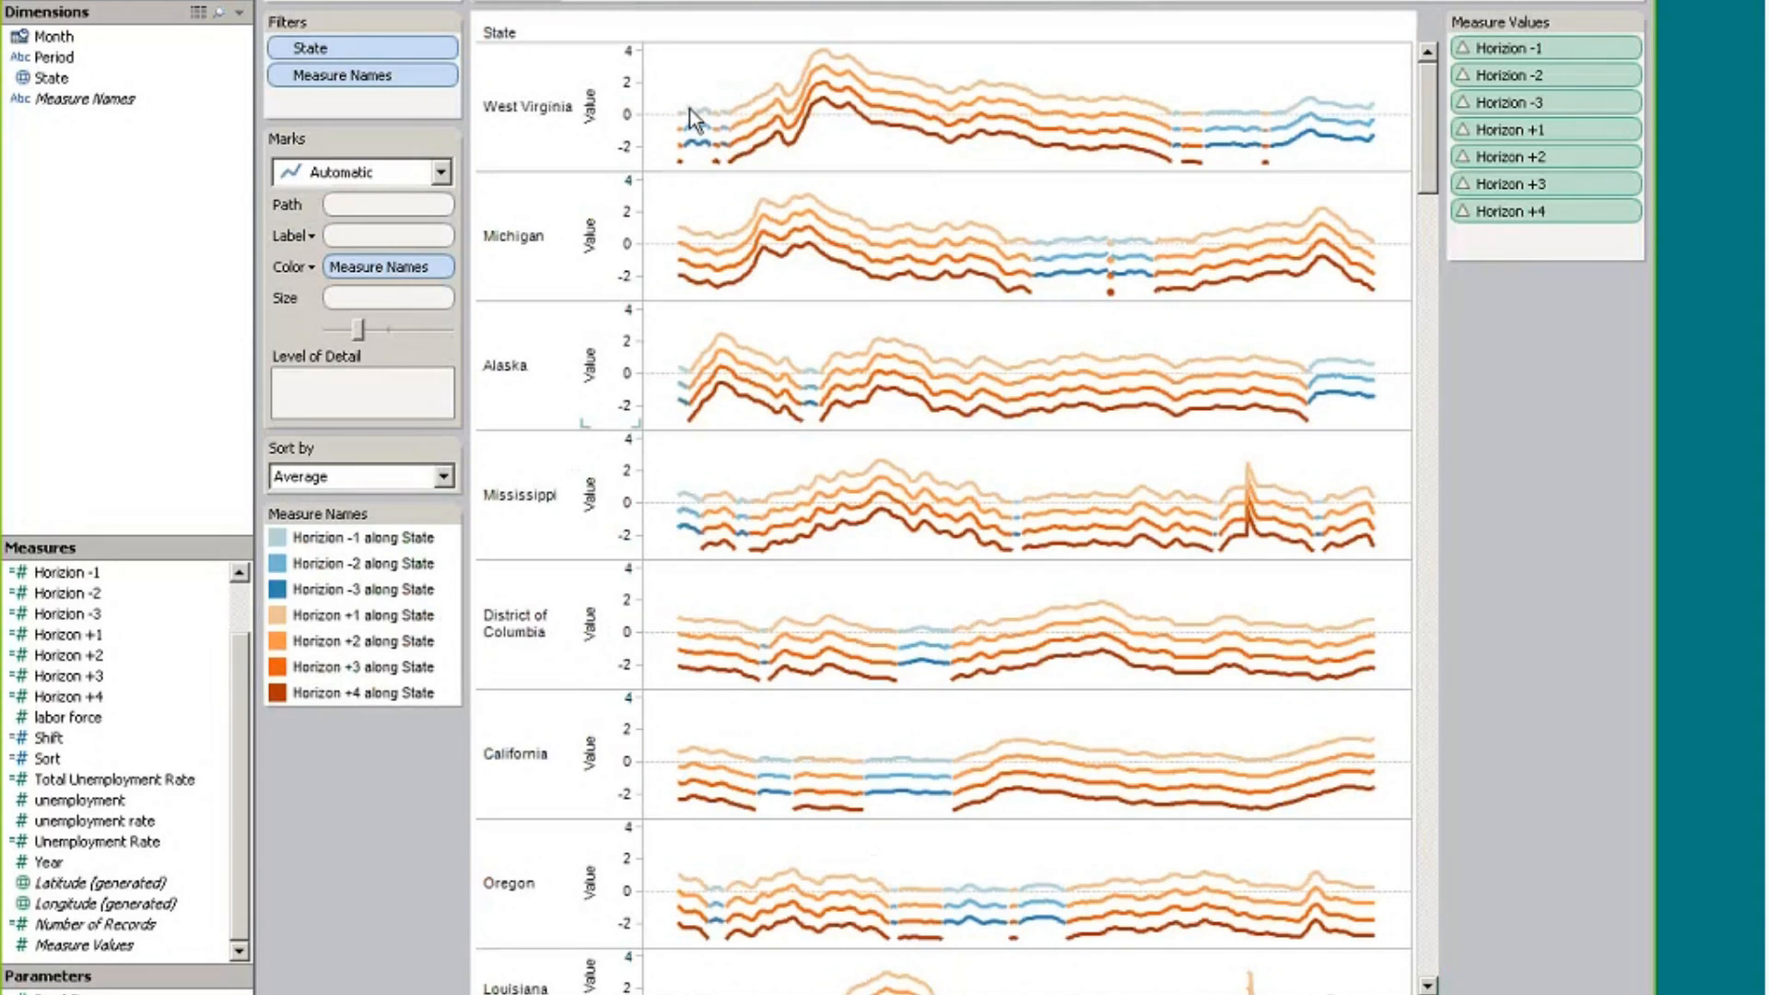
Compare West Virginia's Horizon lines with its difference from average bars, and inspect a Horizon +2 data point
mouse_move(697, 118)
mouse_move(746, 106)
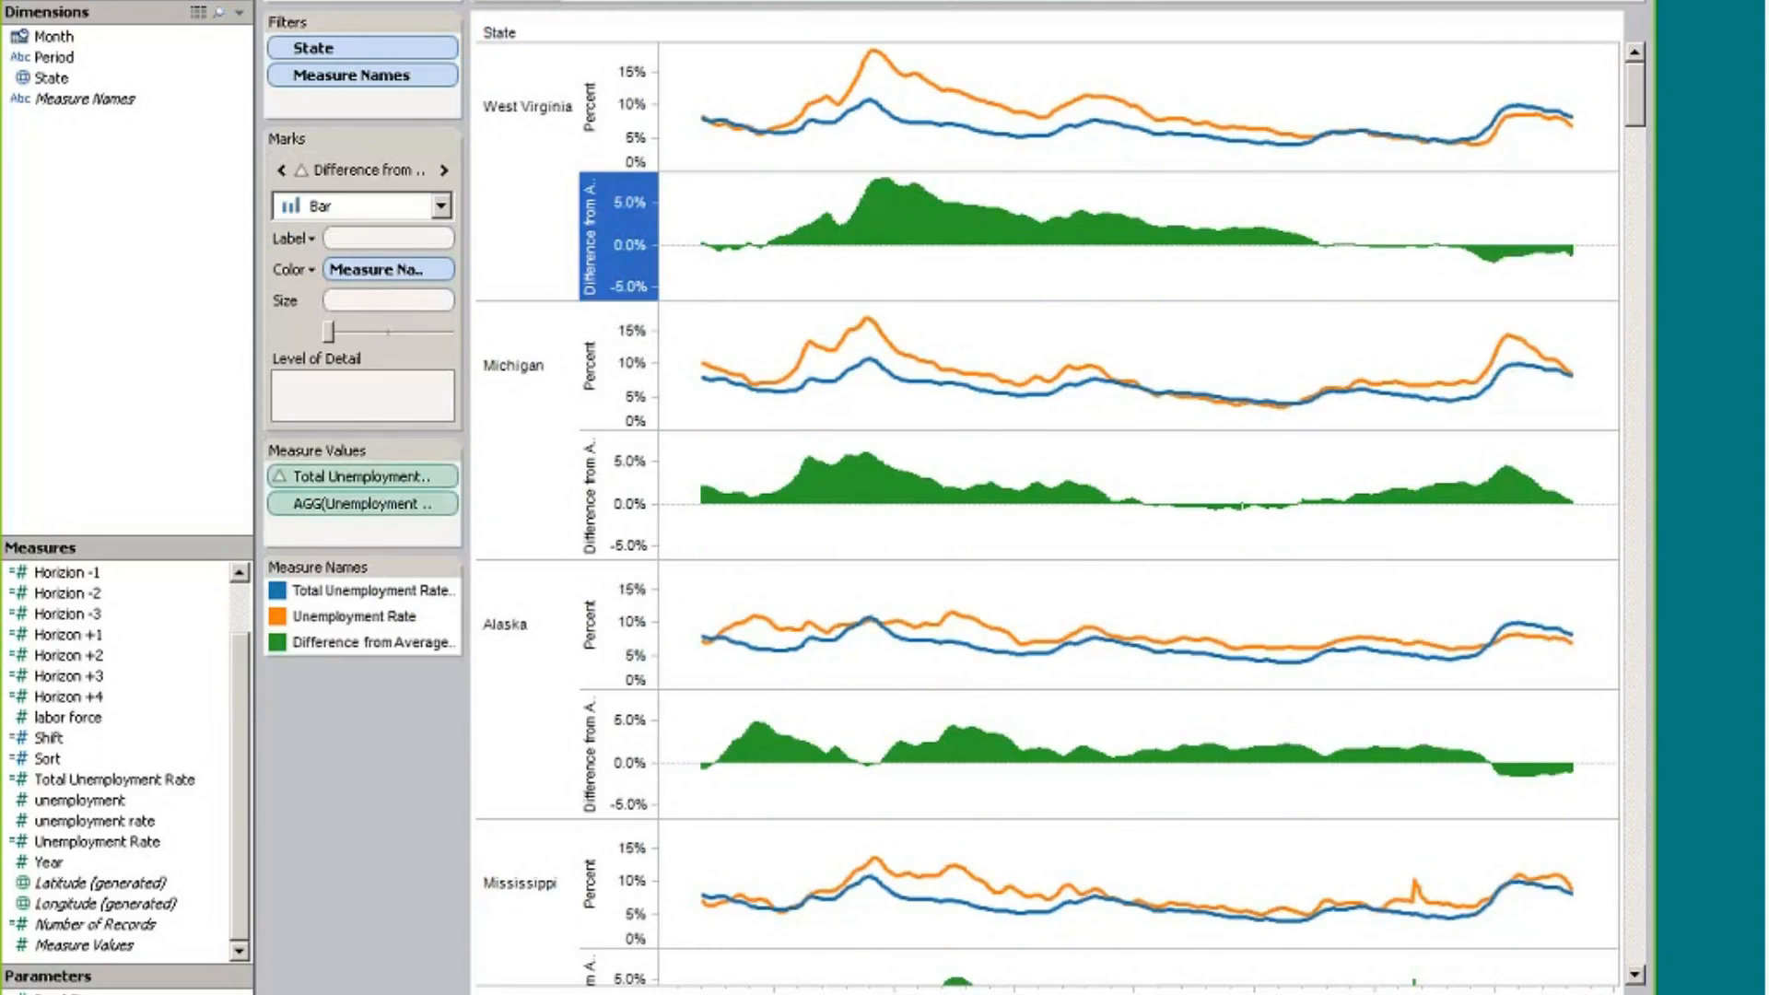
mouse_move(813, 225)
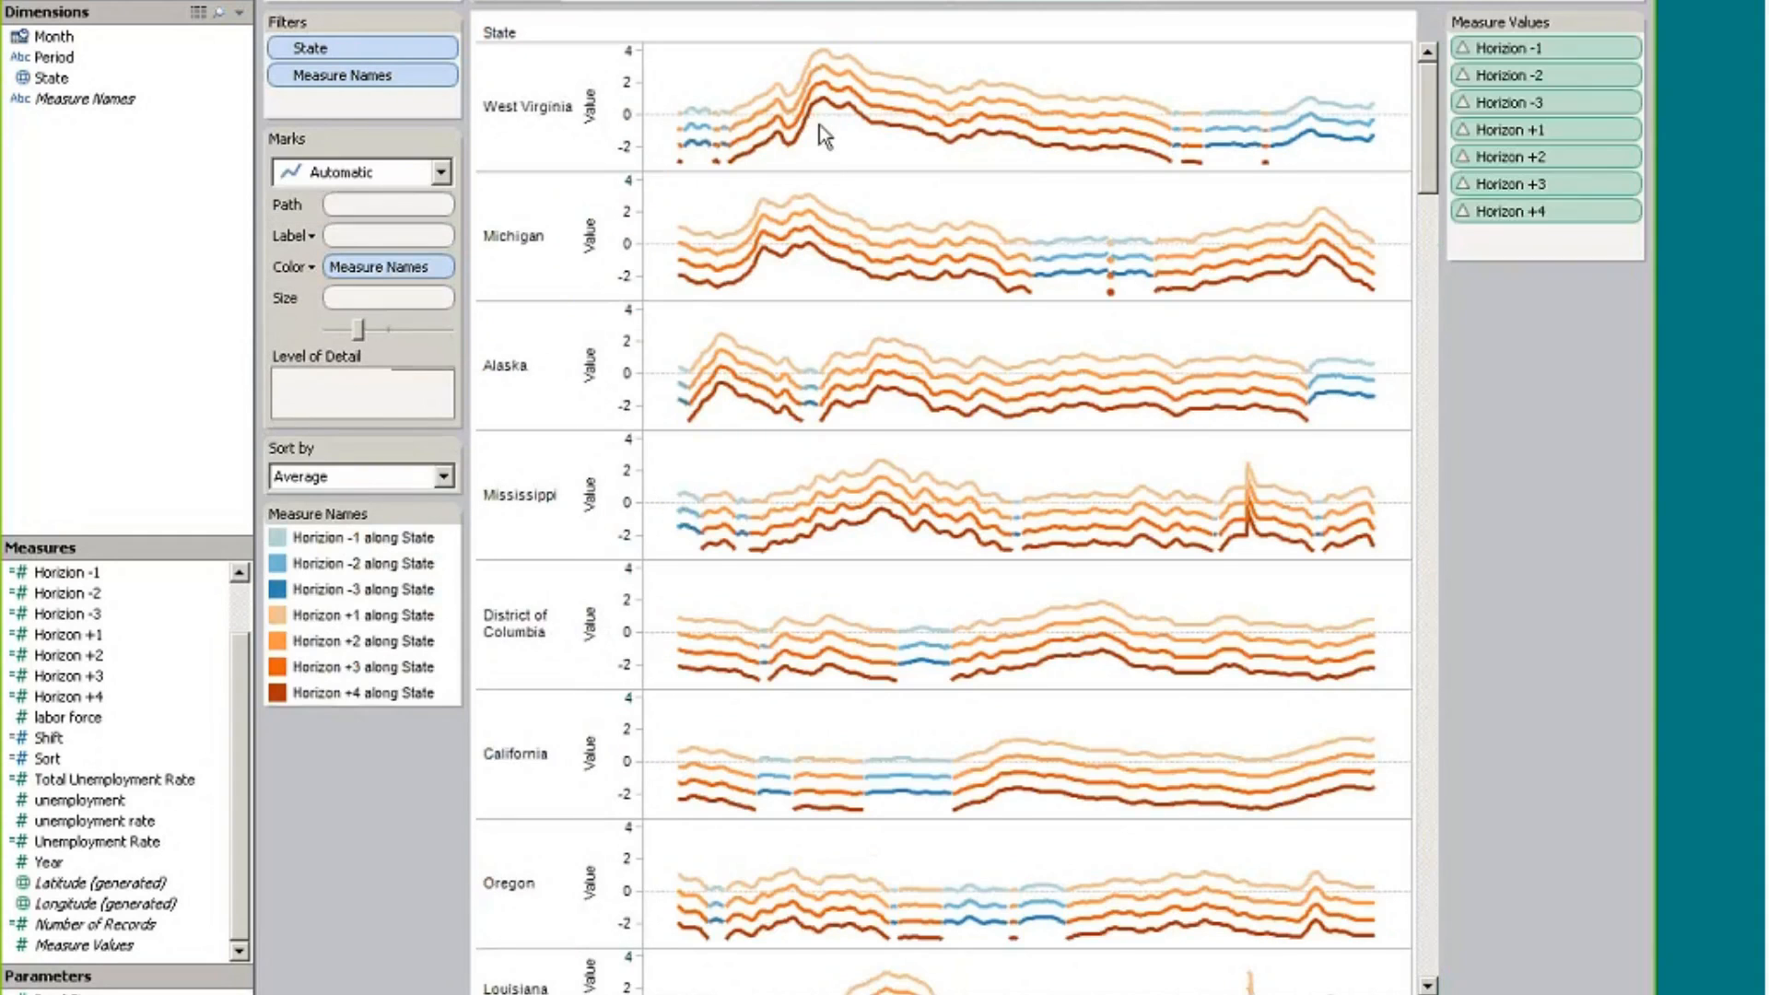
mouse_move(756, 125)
mouse_move(777, 97)
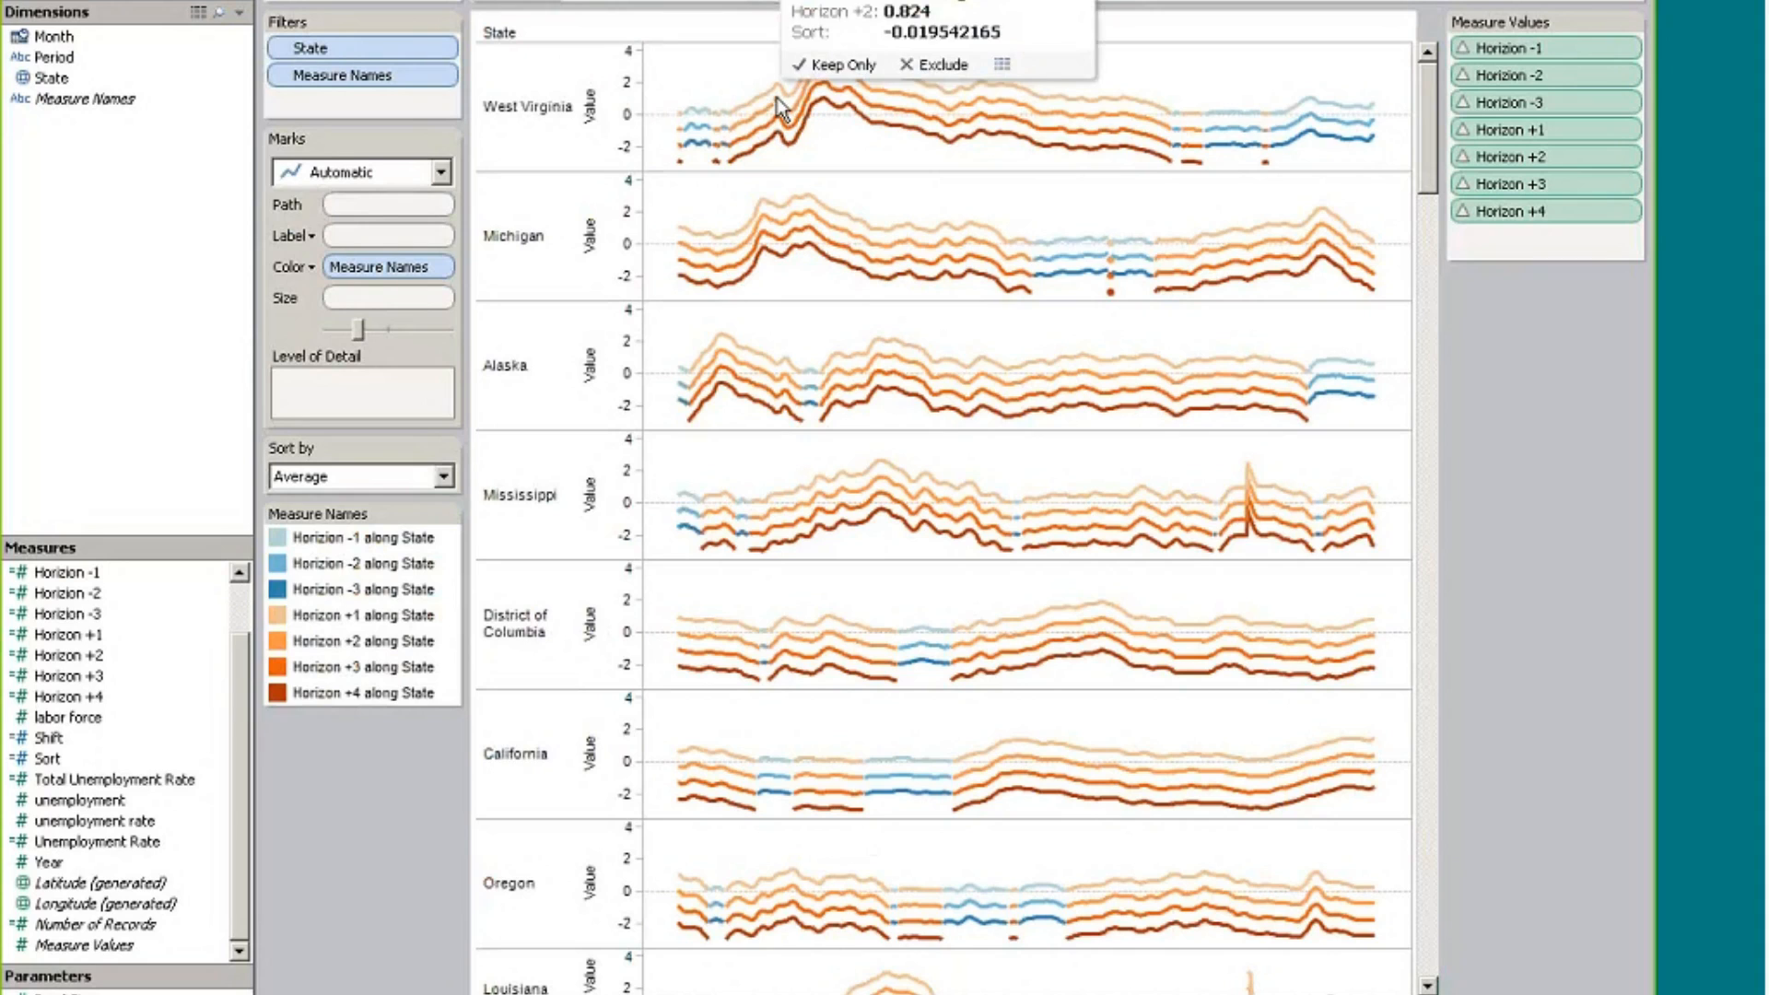
Try a fixed range from 0 to 1 on the Value axis of the Horizon lines, and undo it
right_click(615, 108)
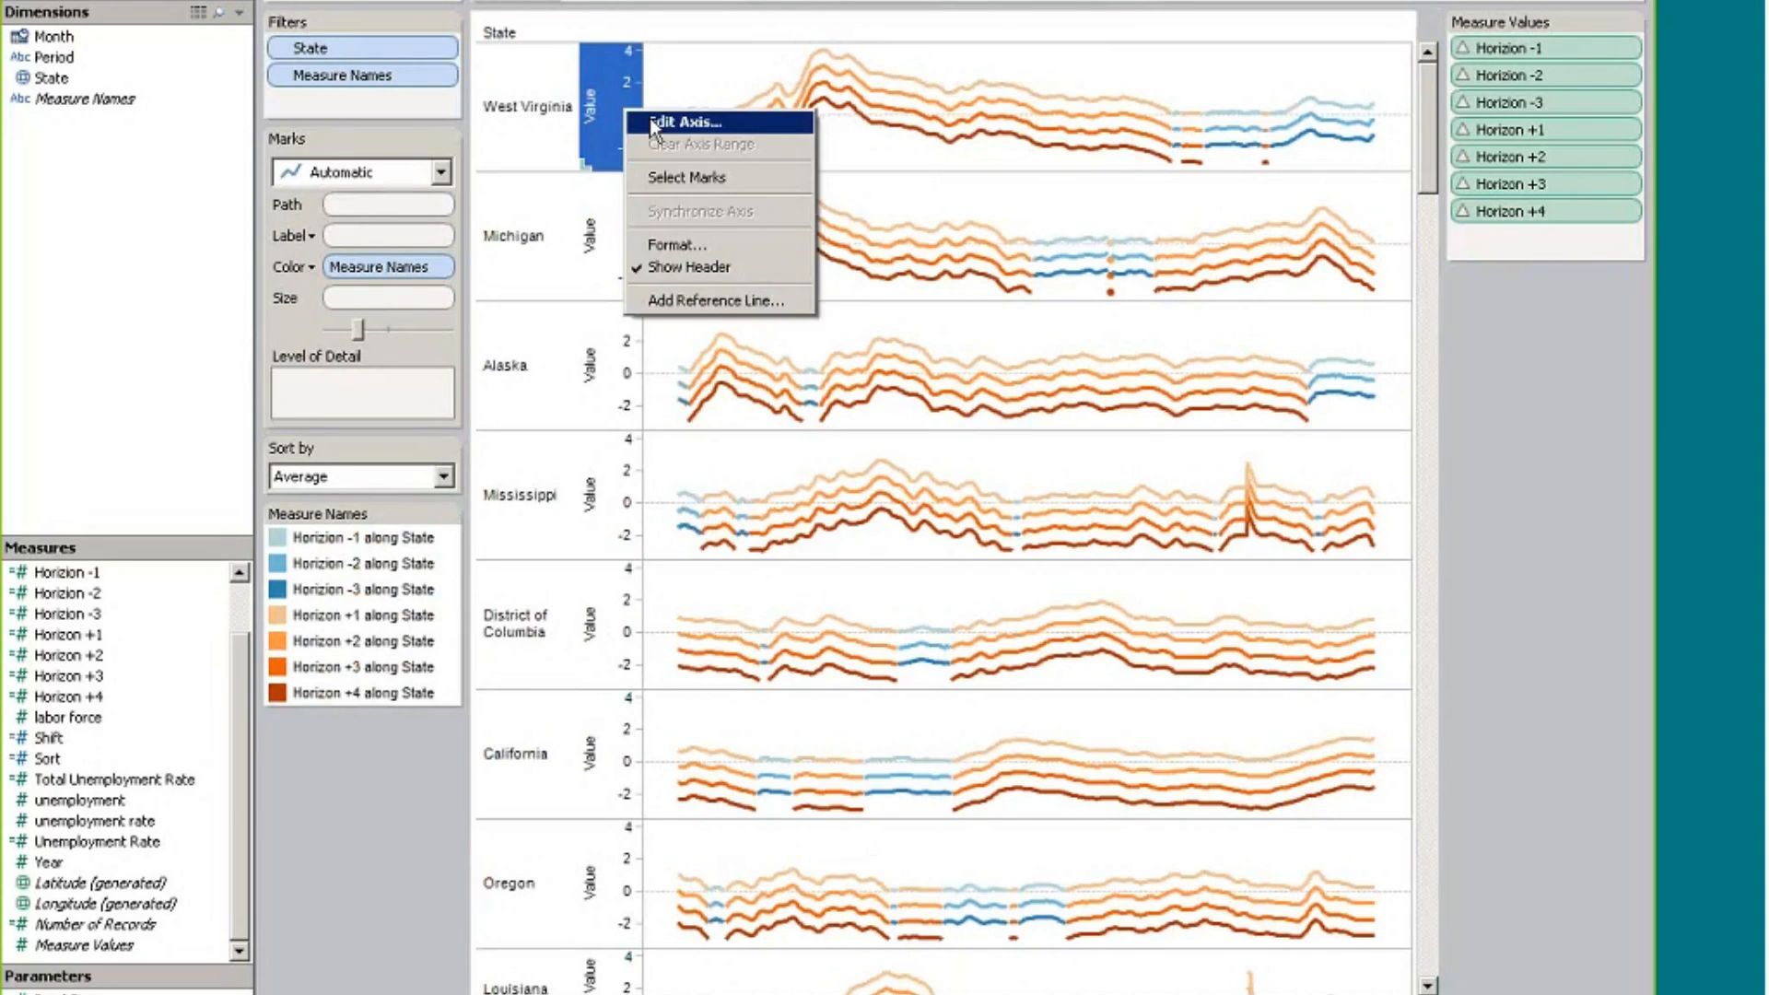
click(649, 120)
click(584, 365)
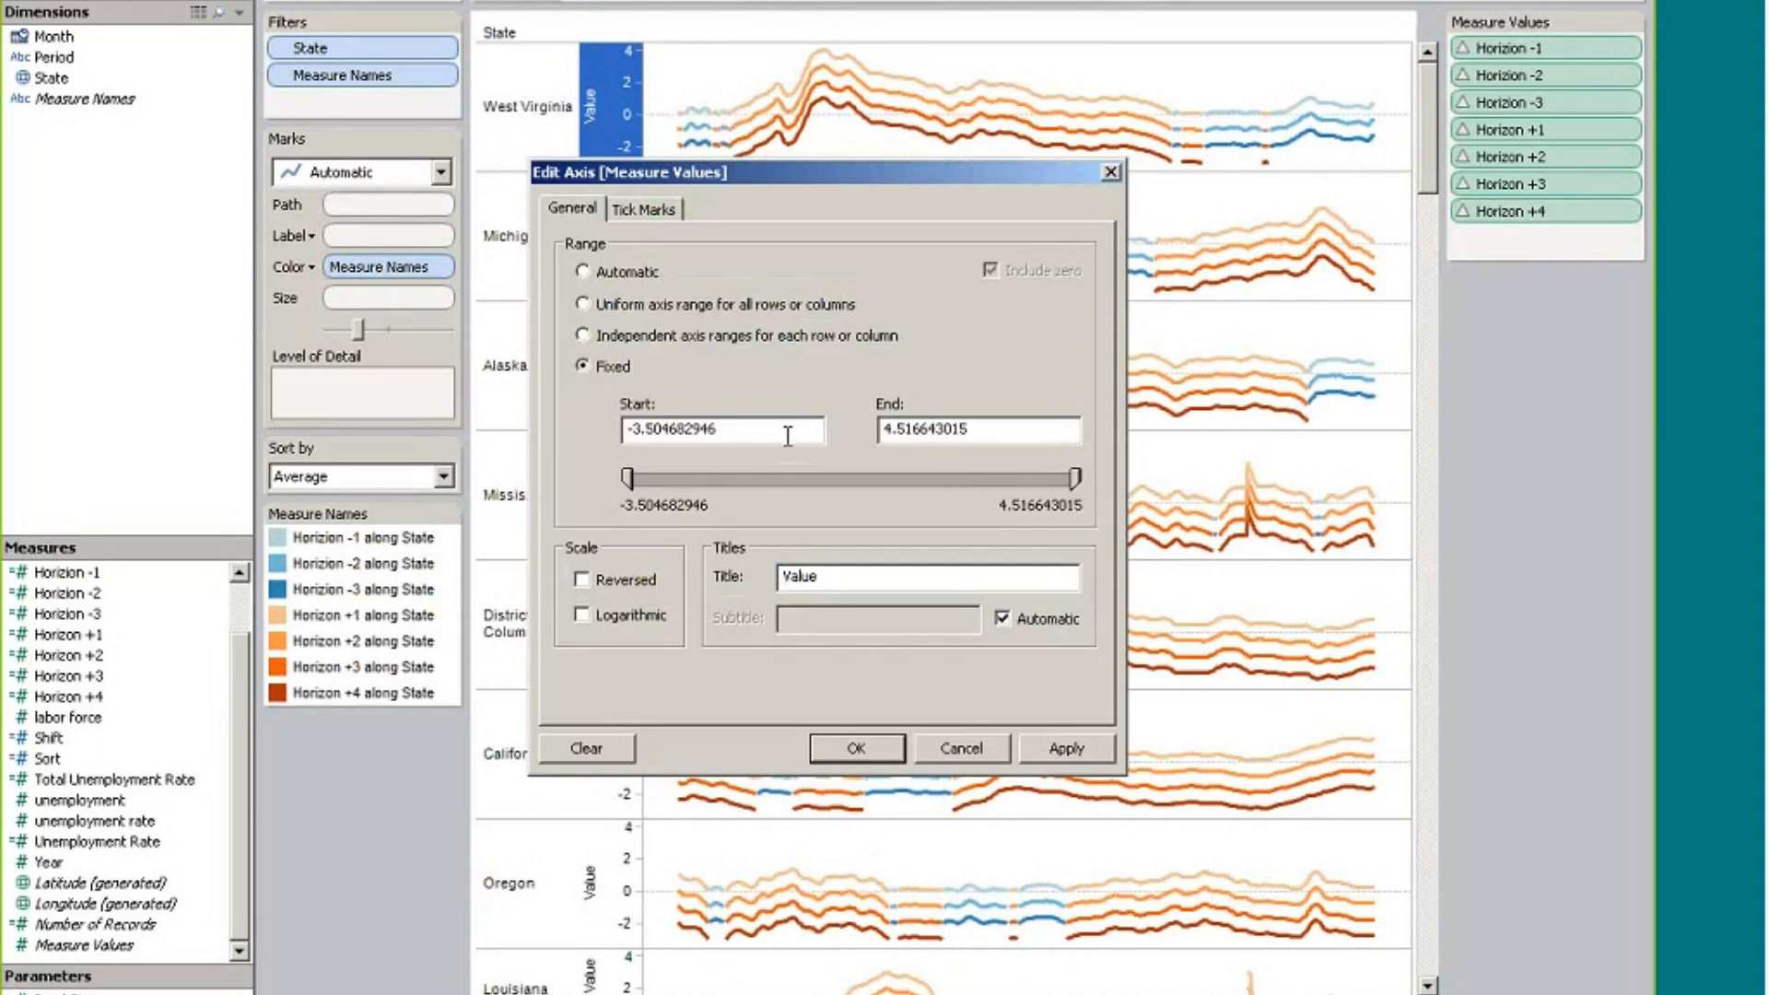
drag(789, 434, 628, 430)
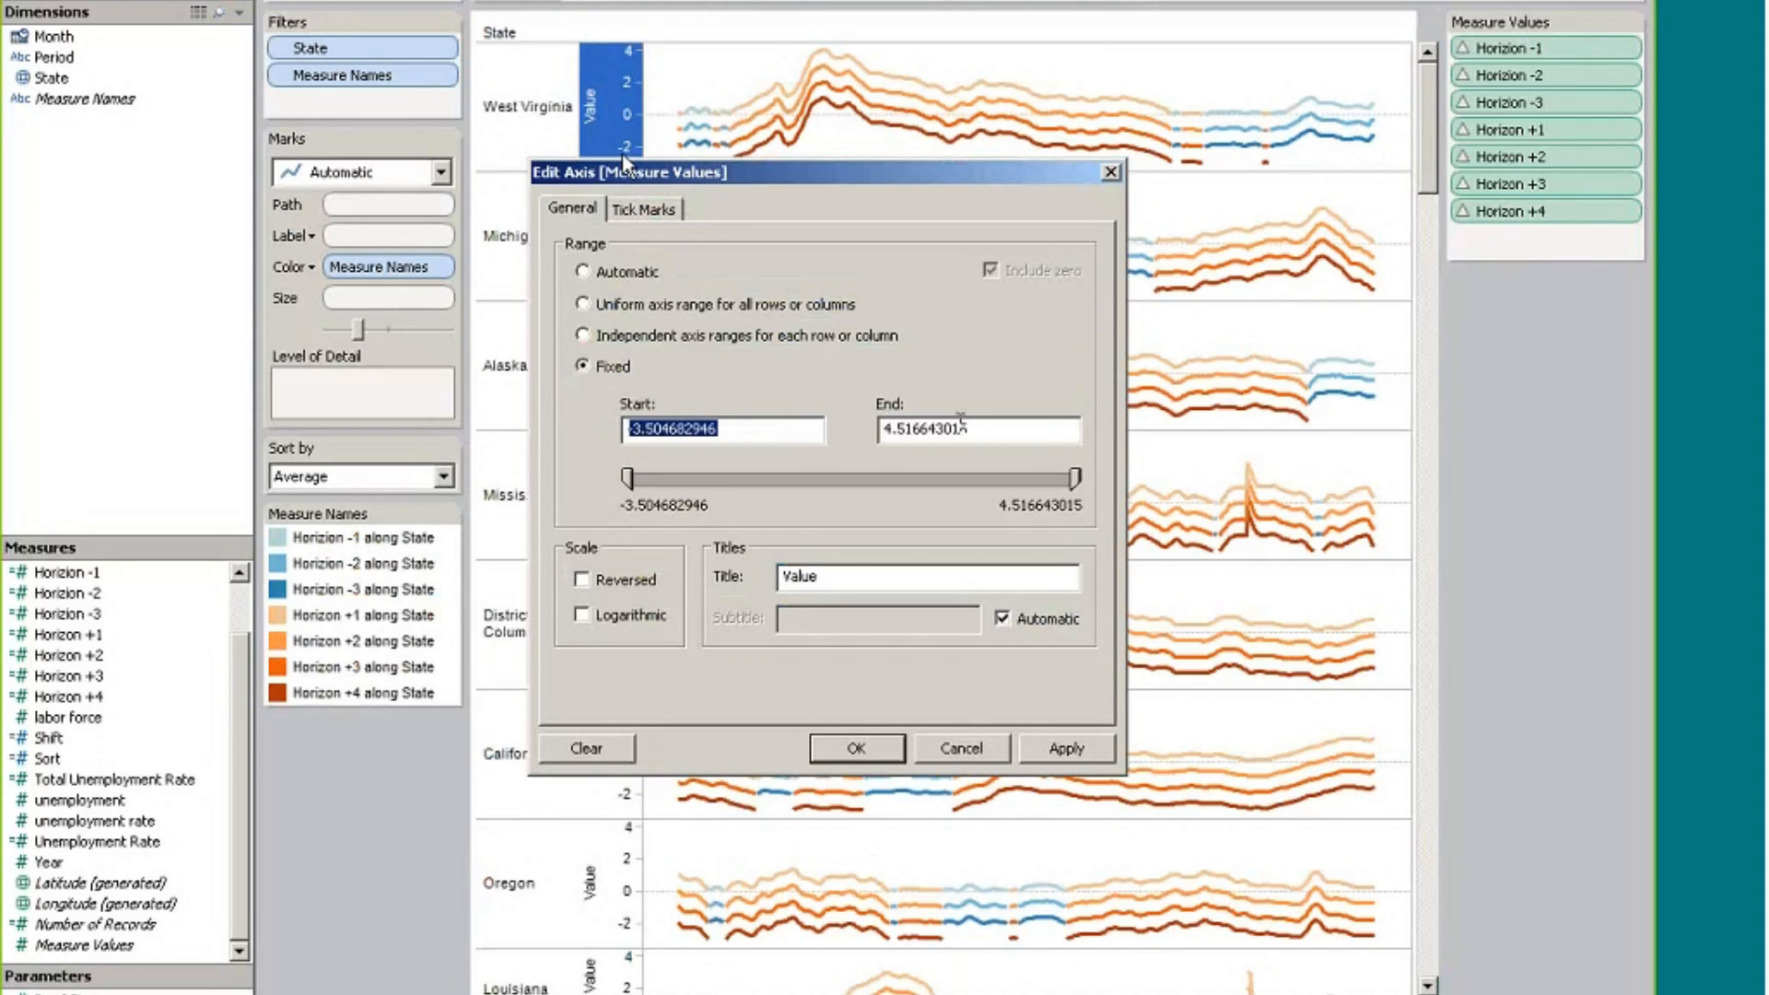
text(.0)
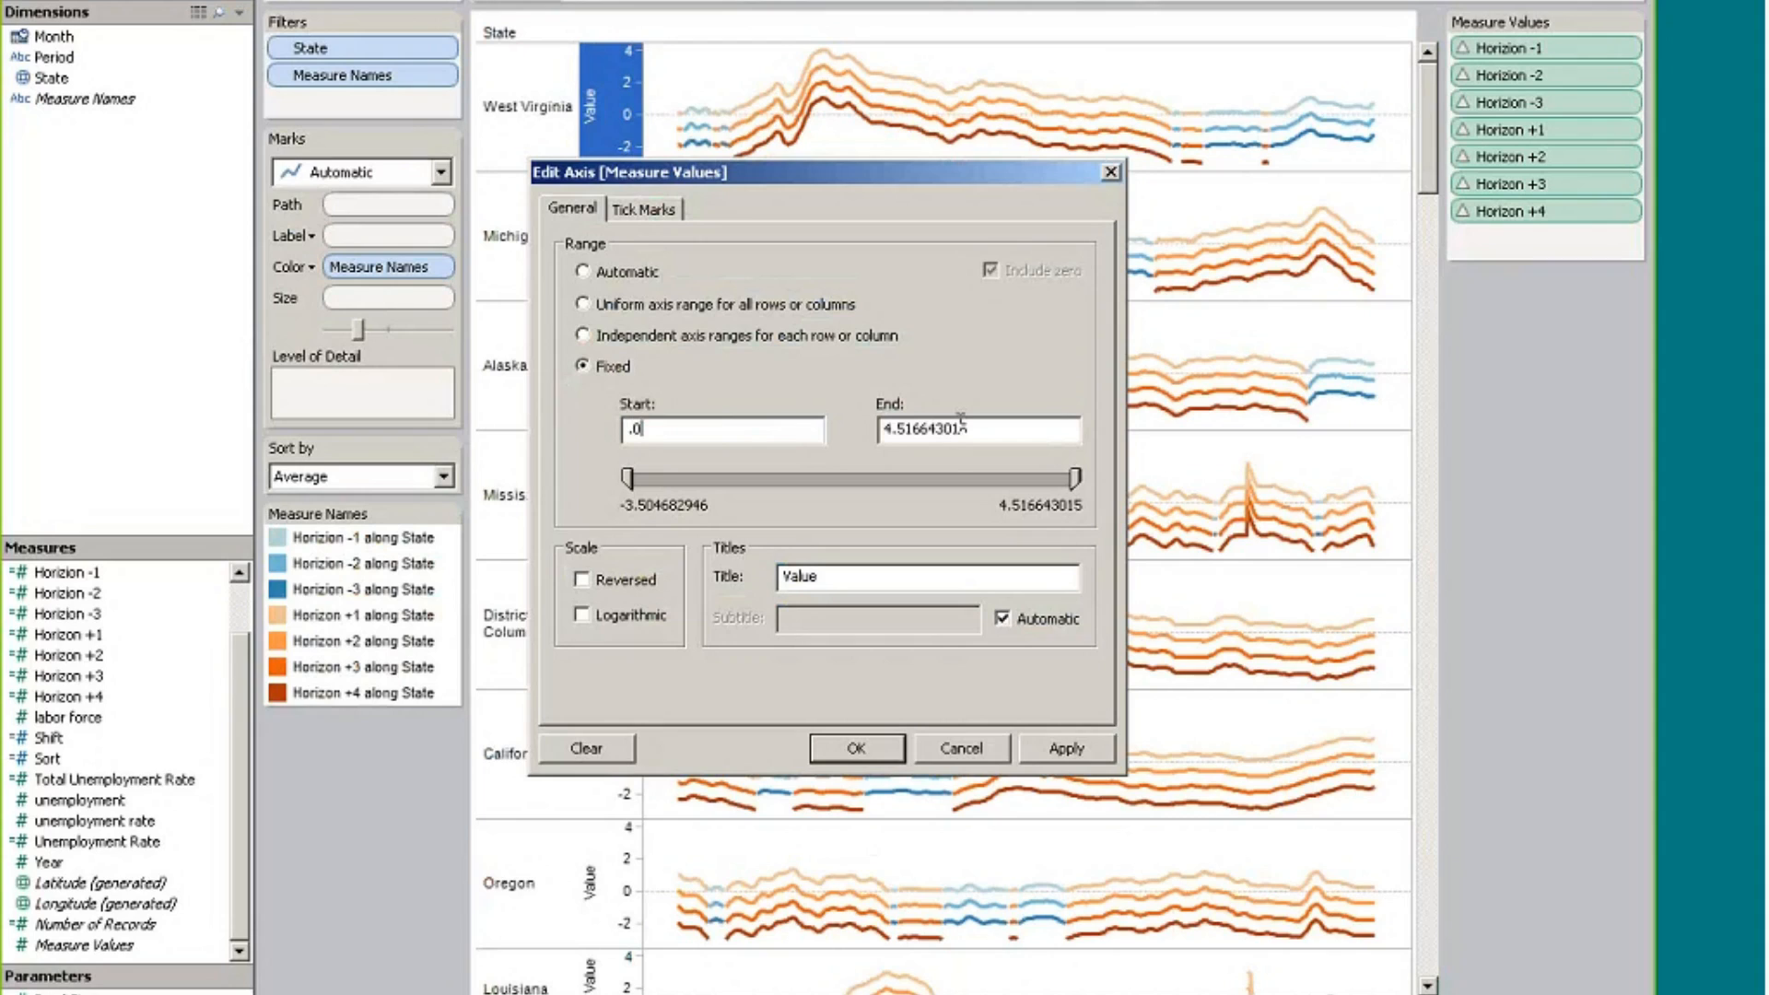
key(Tab)
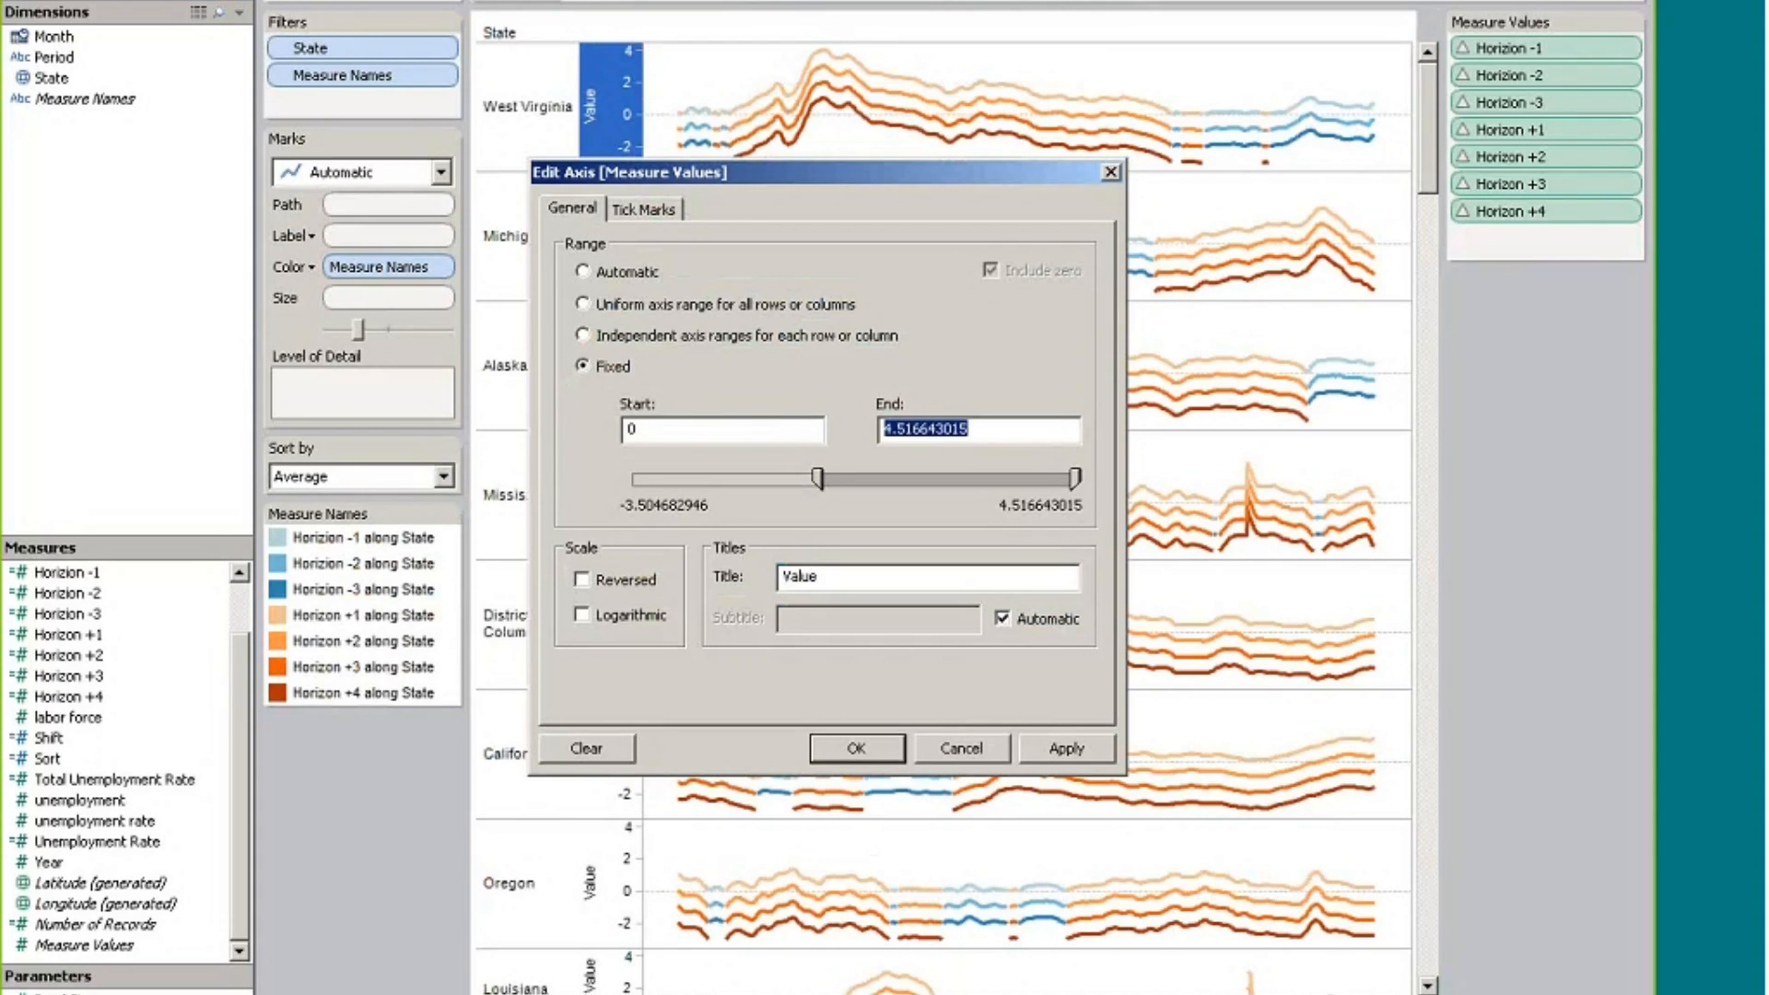
text(0.02)
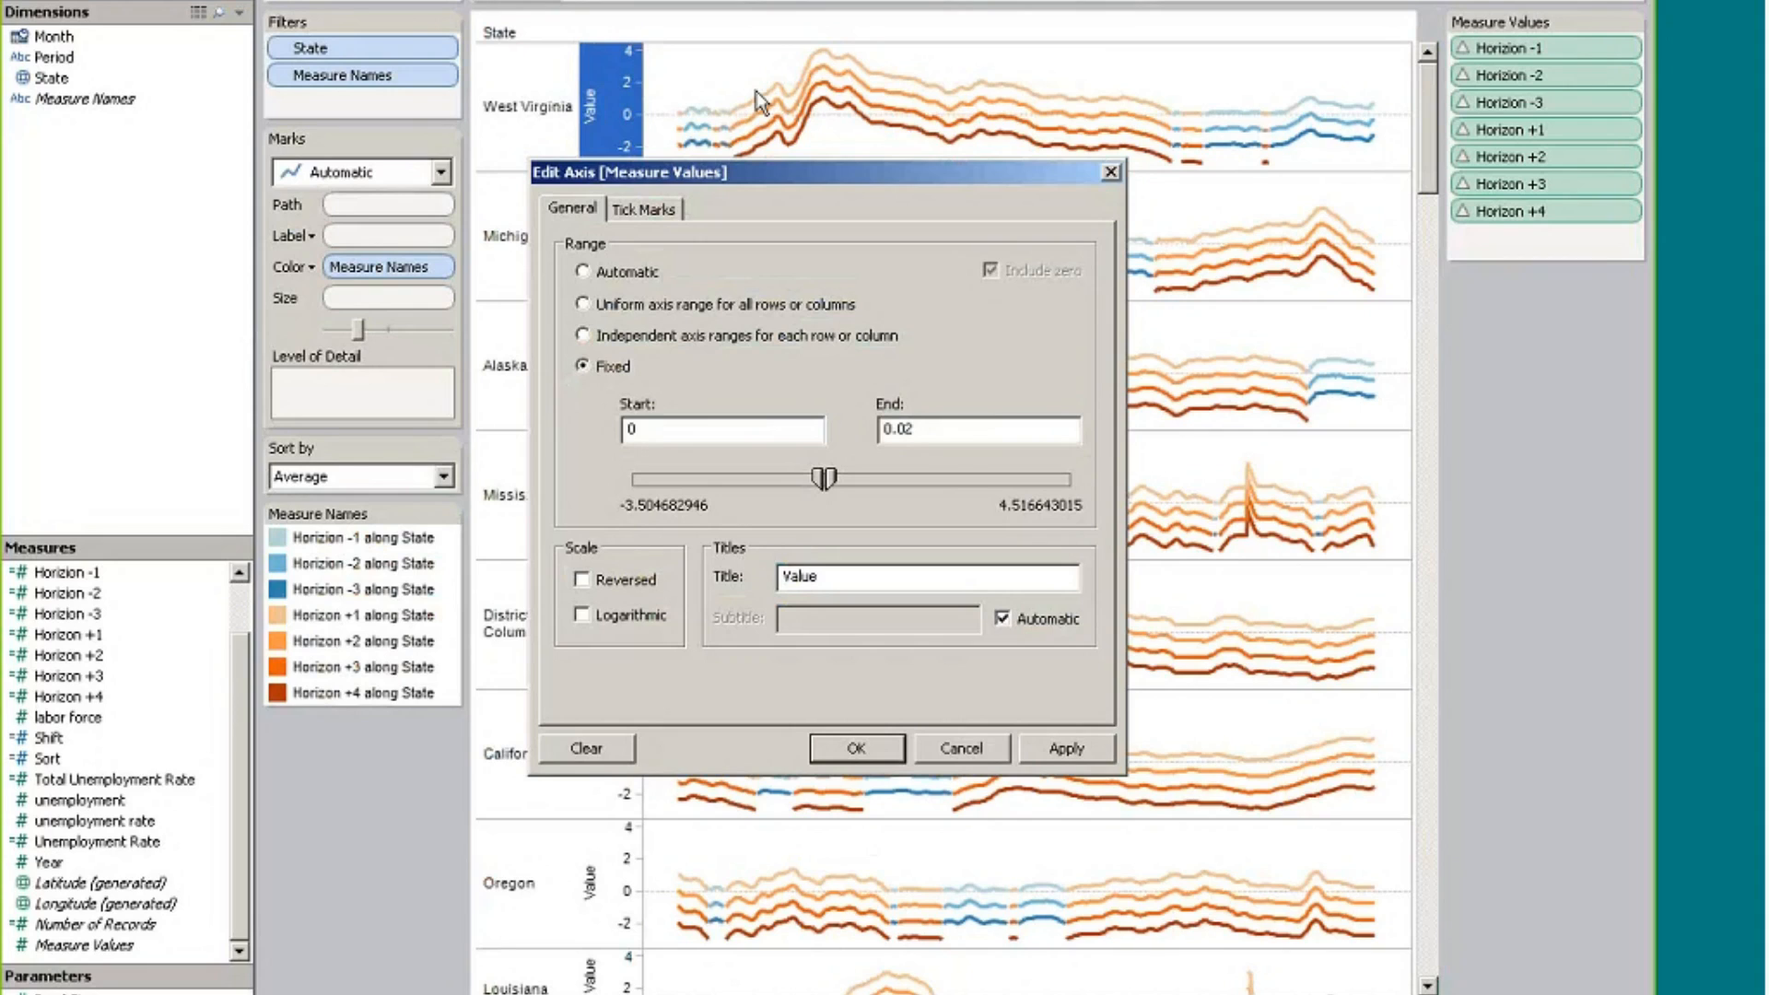
double_click(897, 429)
text(1)
click(861, 748)
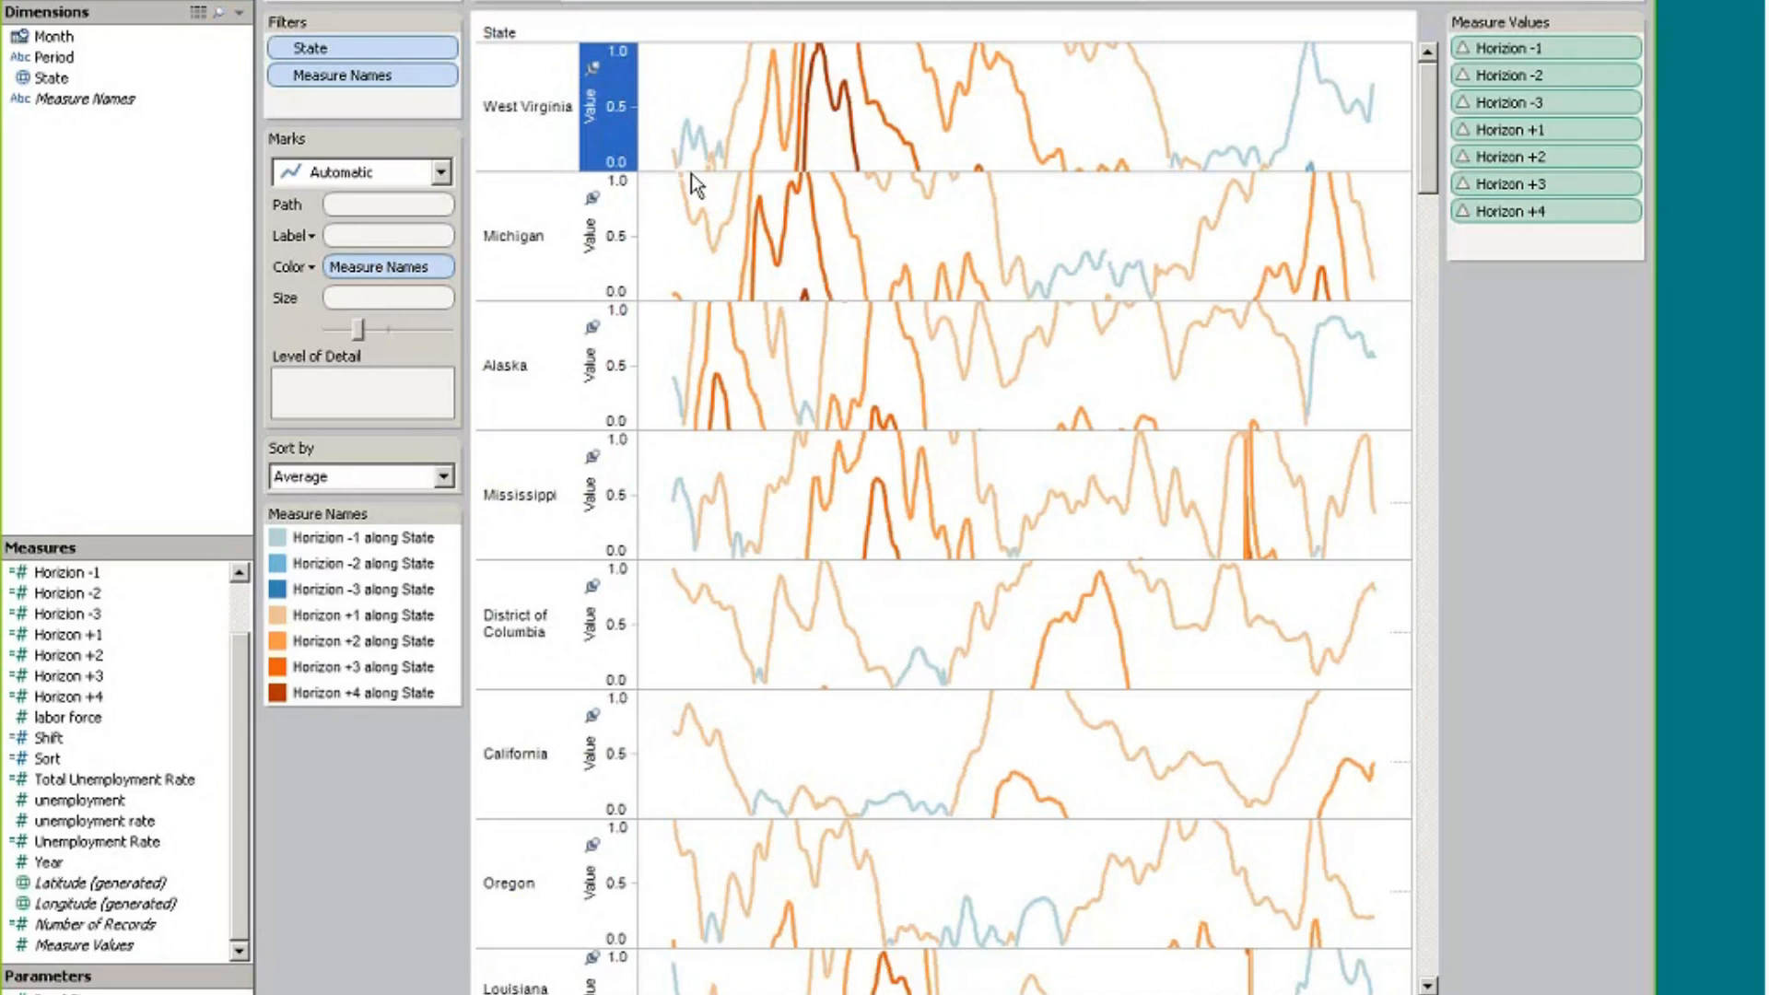
mouse_move(683, 125)
key(ctrl+z)
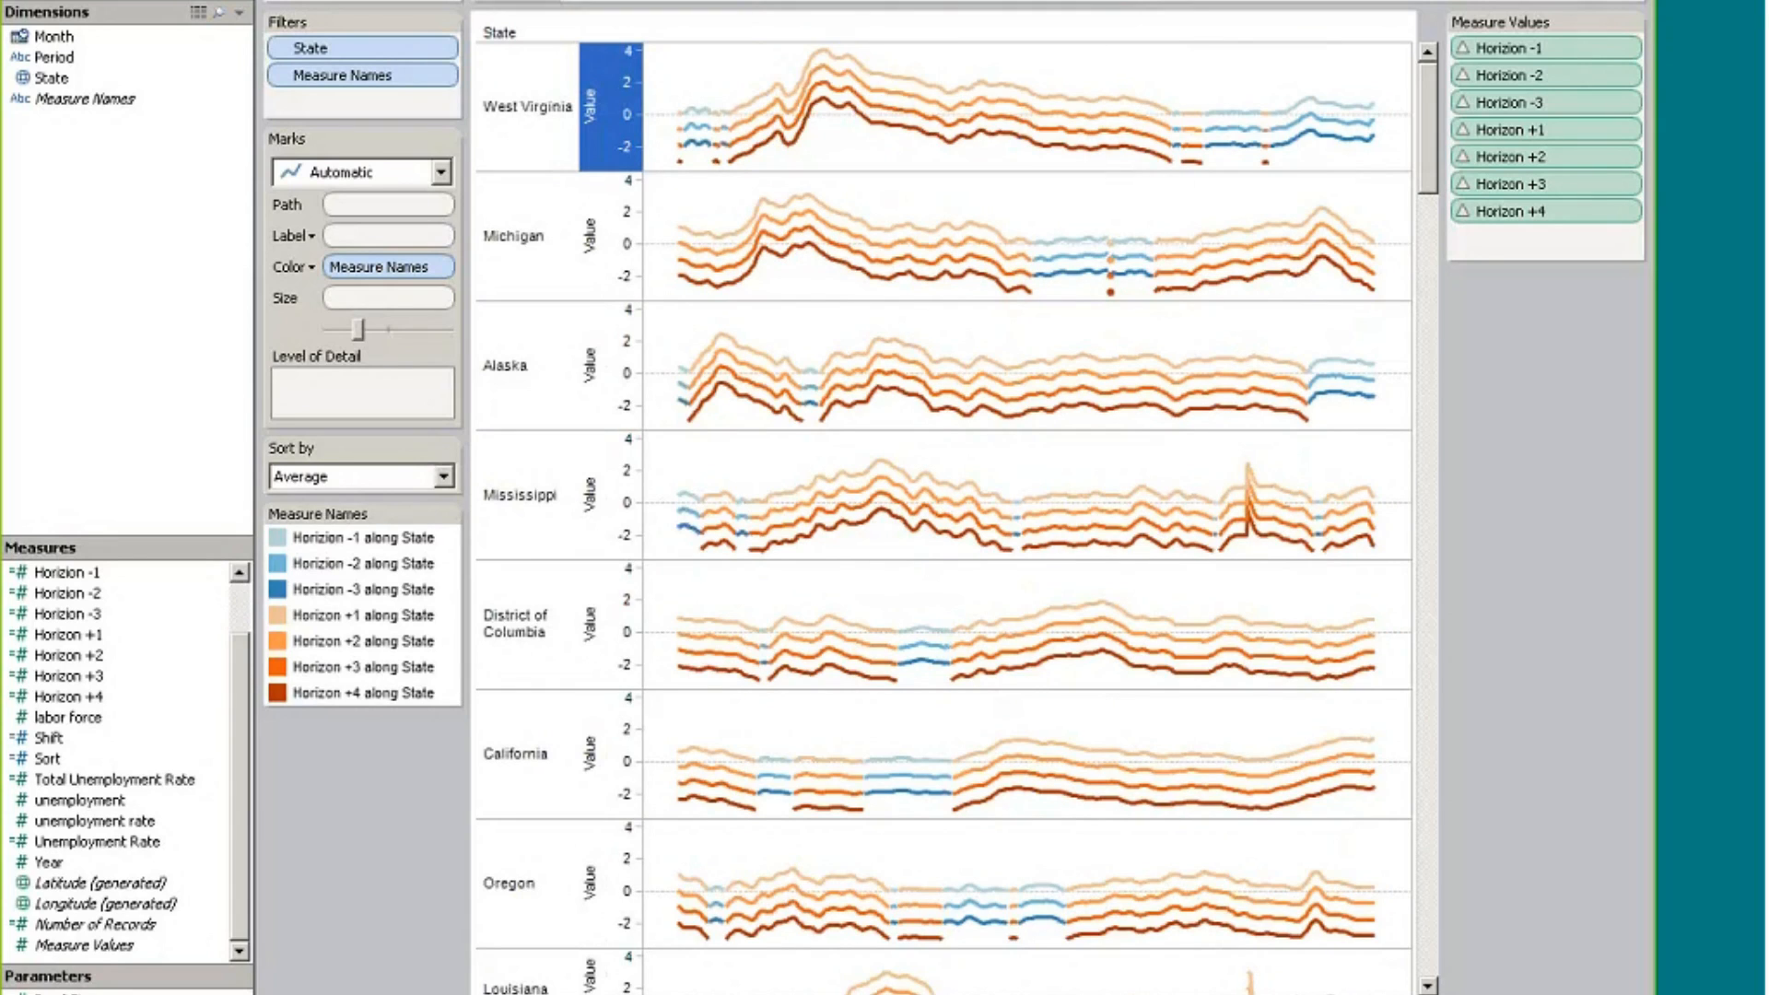
On the area horizon chart sheet, open the Horizon +1 calculated field and examine its [Shift], ABS([Difference from Average]) and /[Band Size] parts
click(650, 993)
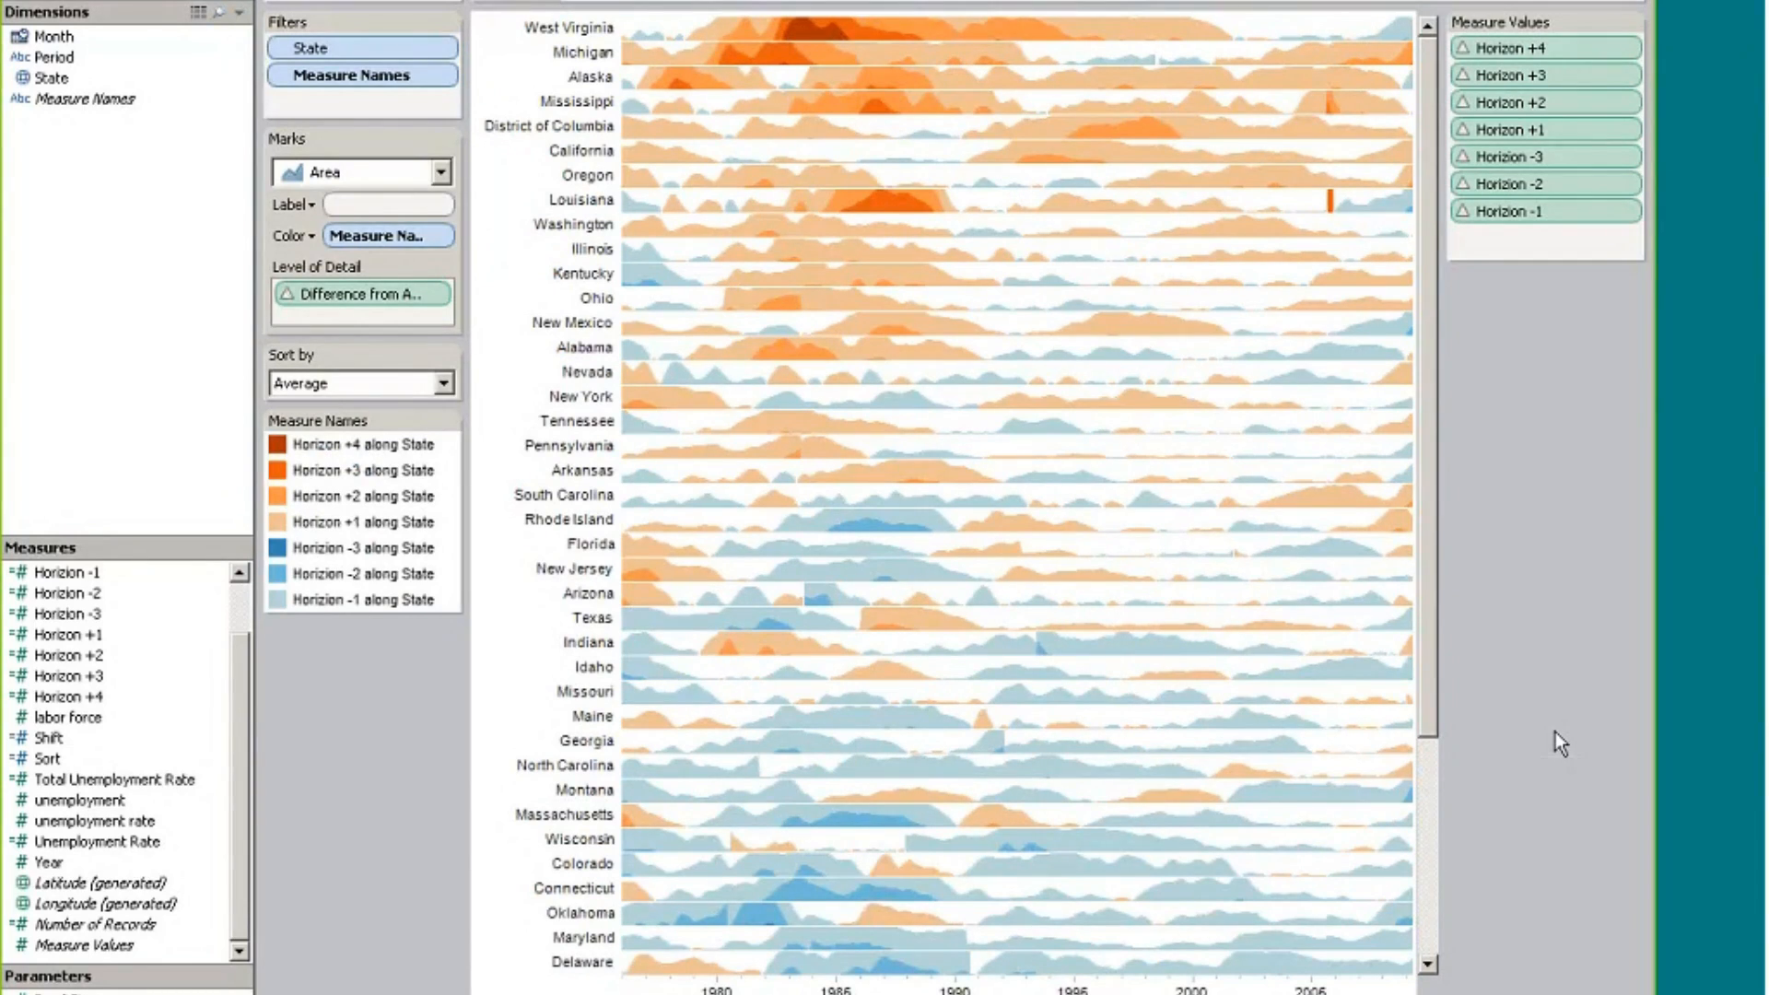
right_click(73, 636)
click(124, 755)
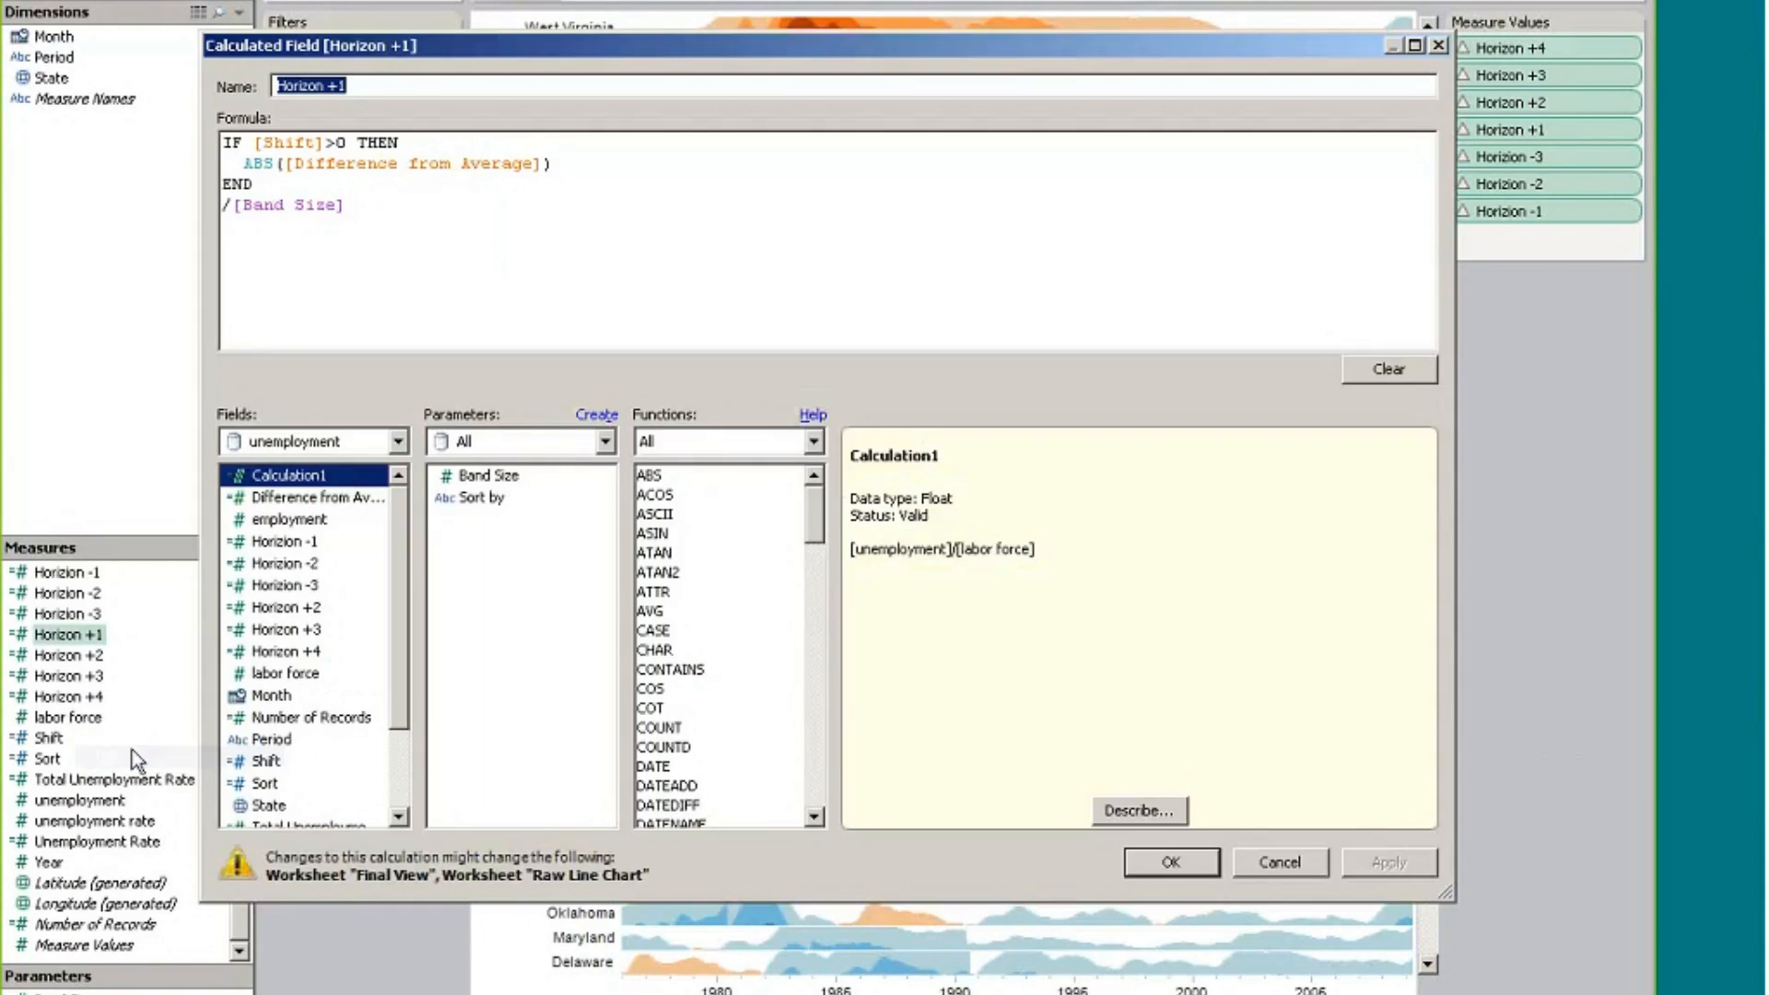
double_click(288, 142)
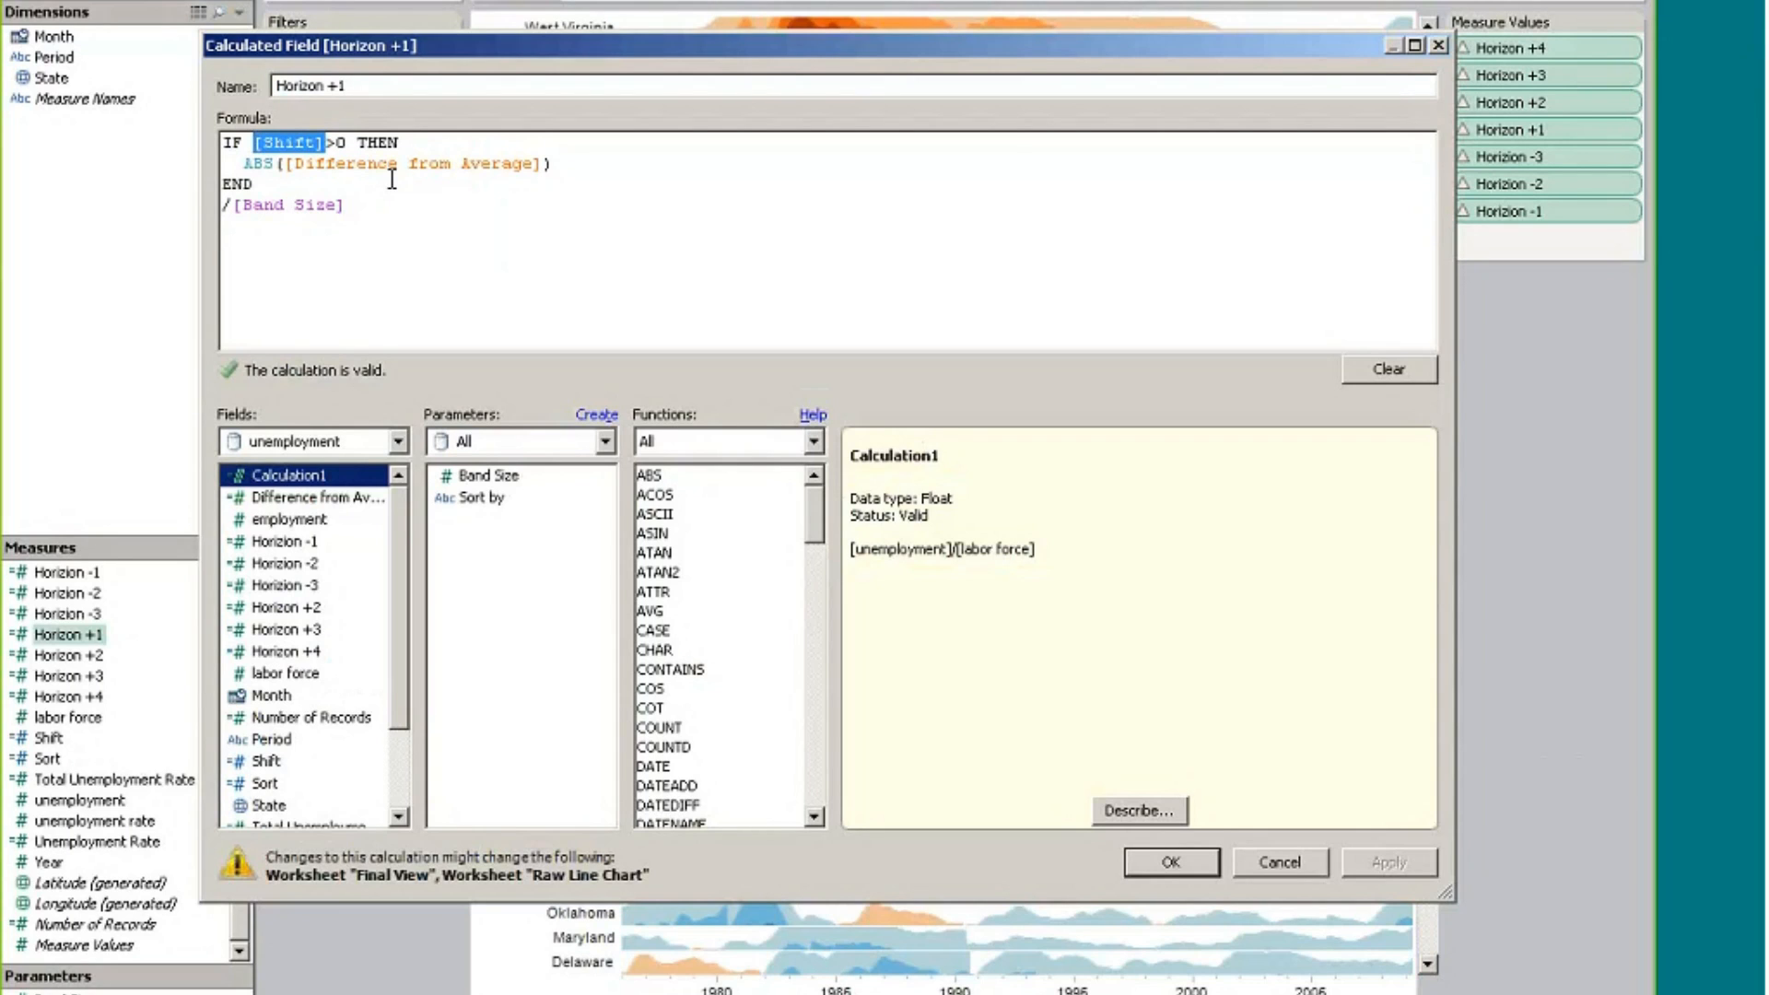
click(590, 166)
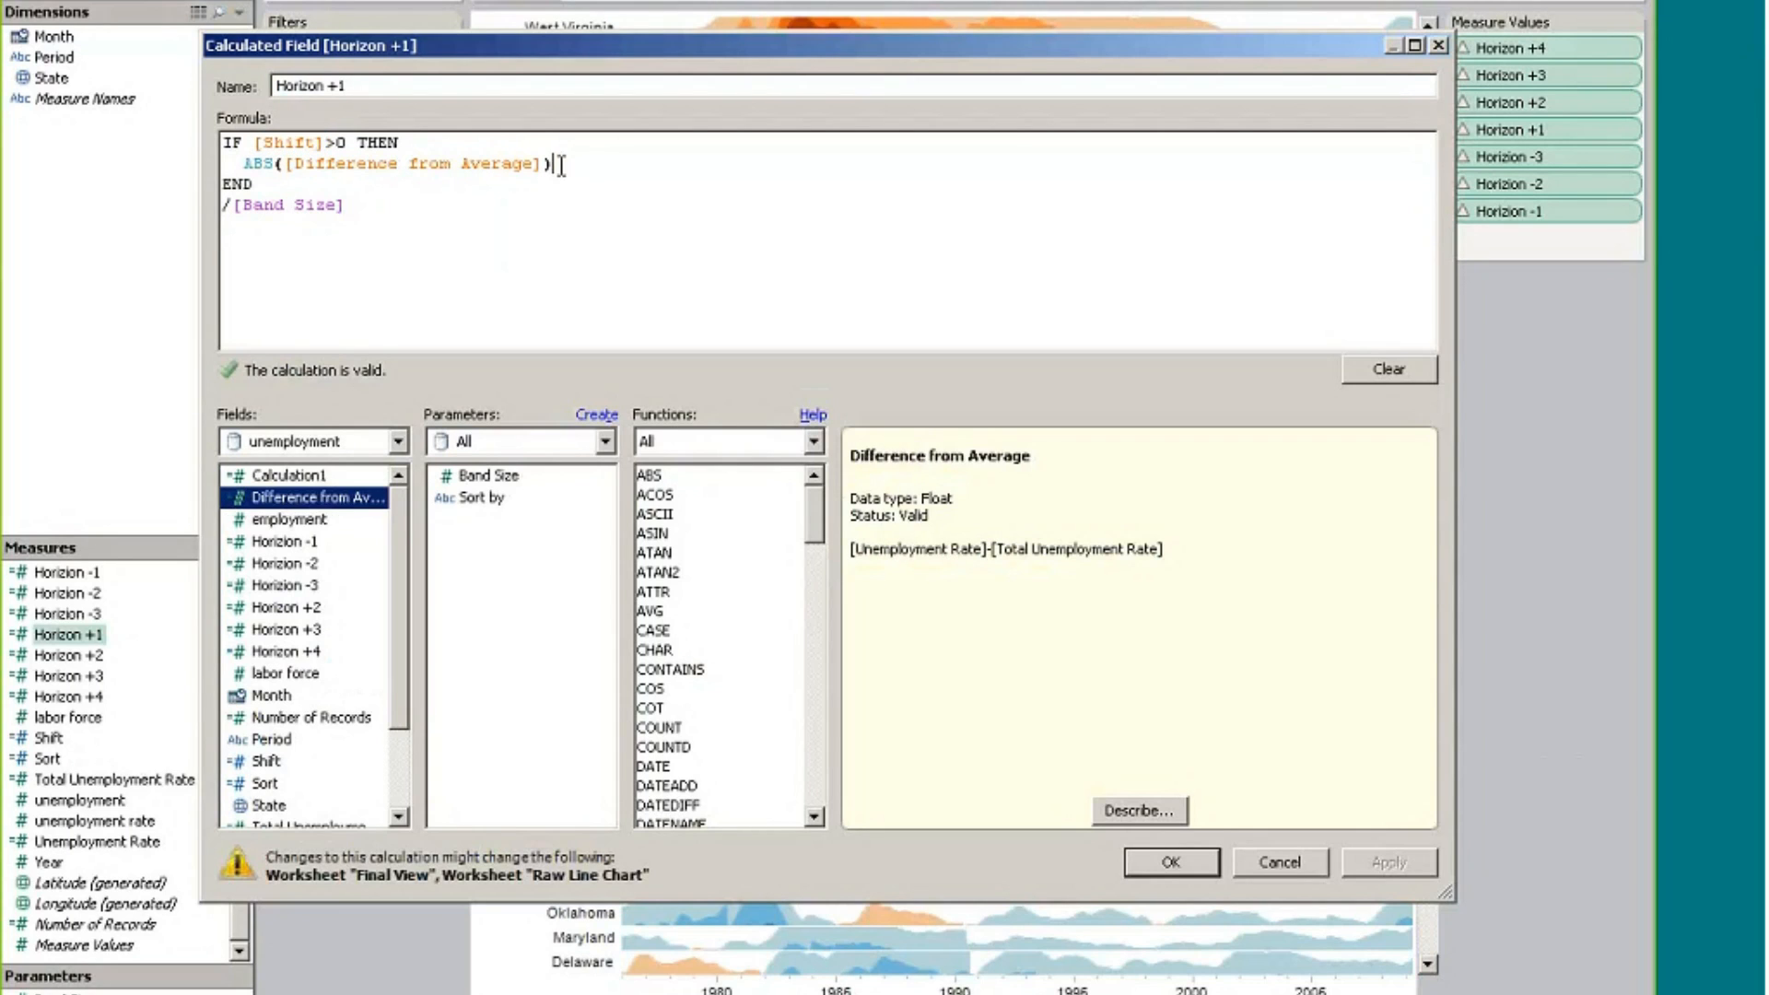
drag(561, 166, 221, 165)
key(ctrl+c)
drag(378, 204, 157, 201)
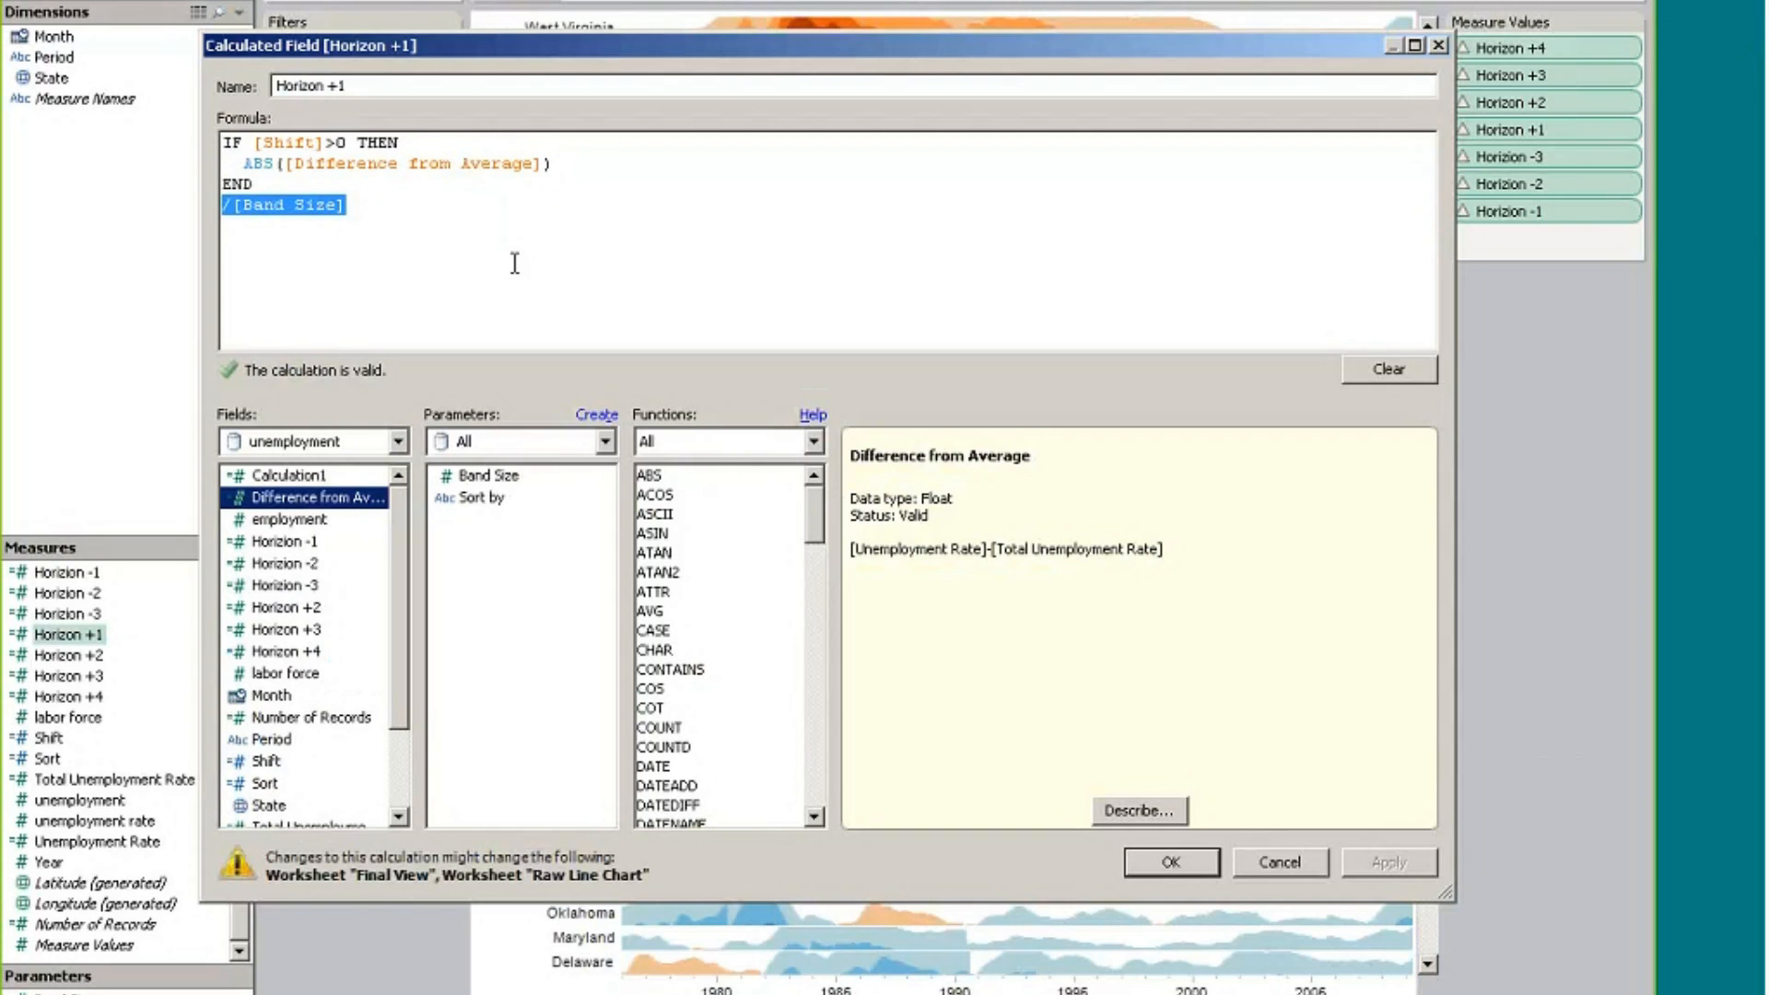
Move the Horizon +1 formula window down to uncover the chart, and examine the Band Size parameter and the [Shift]>0 condition
drag(629, 52, 732, 379)
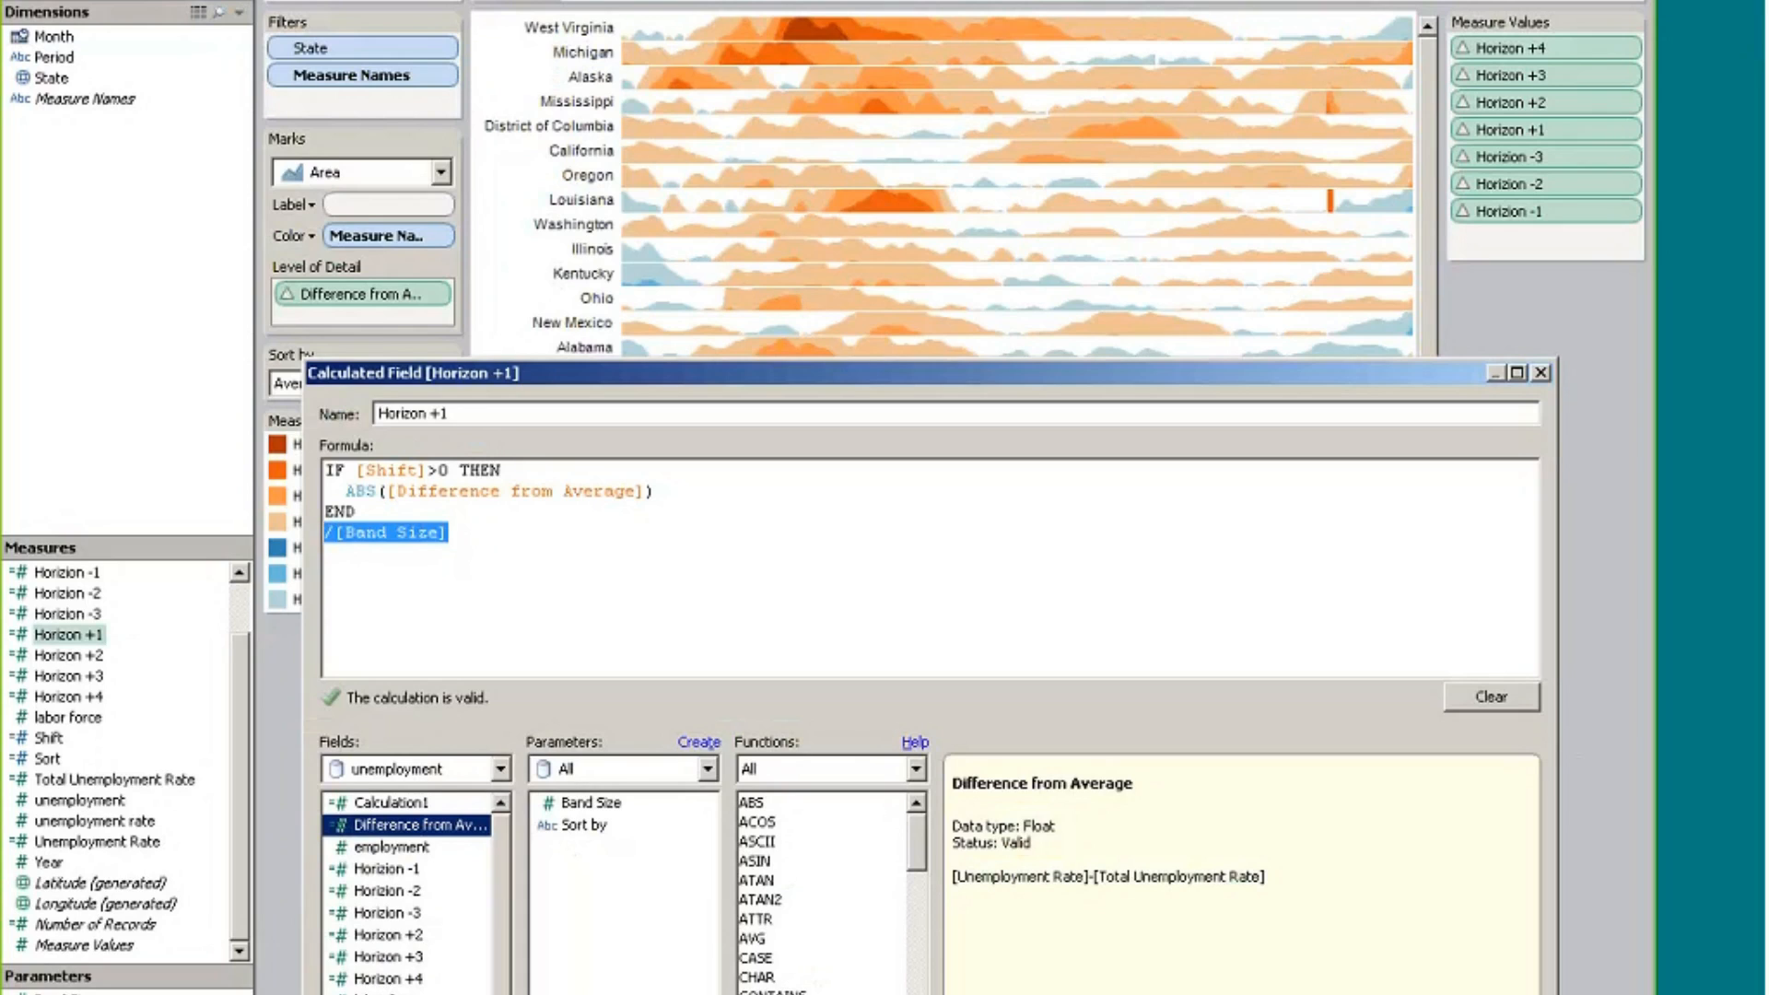
click(591, 802)
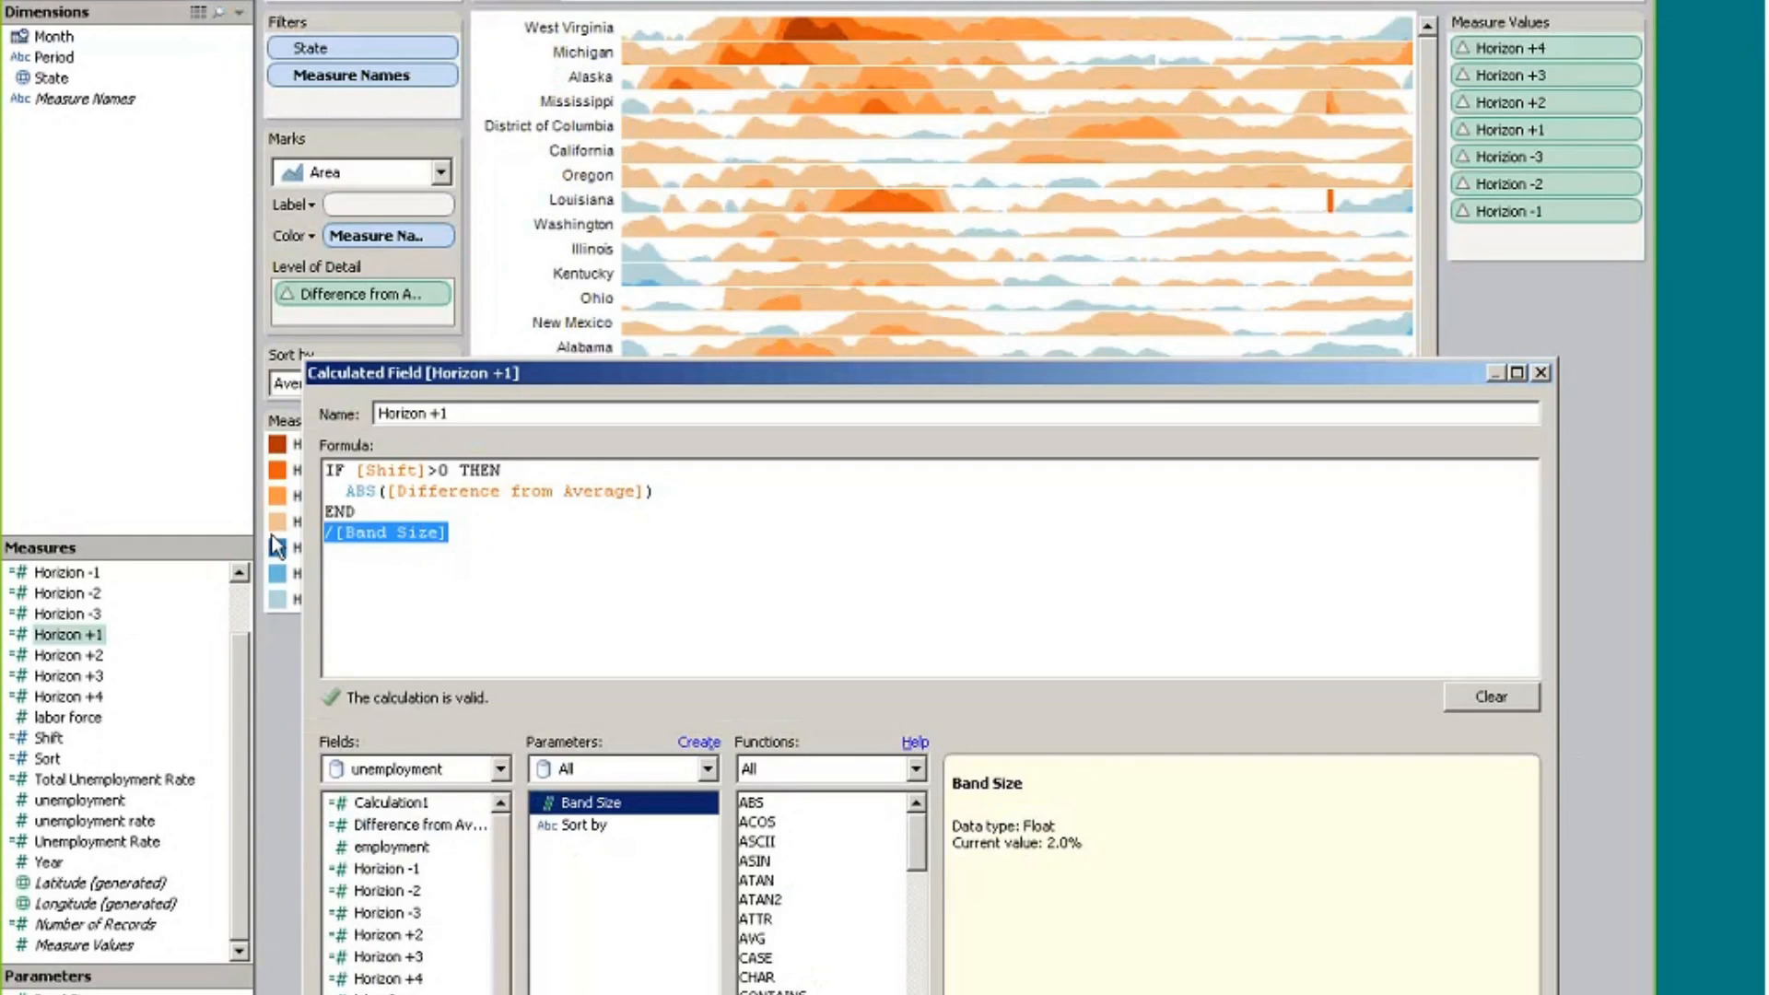
drag(427, 470, 343, 470)
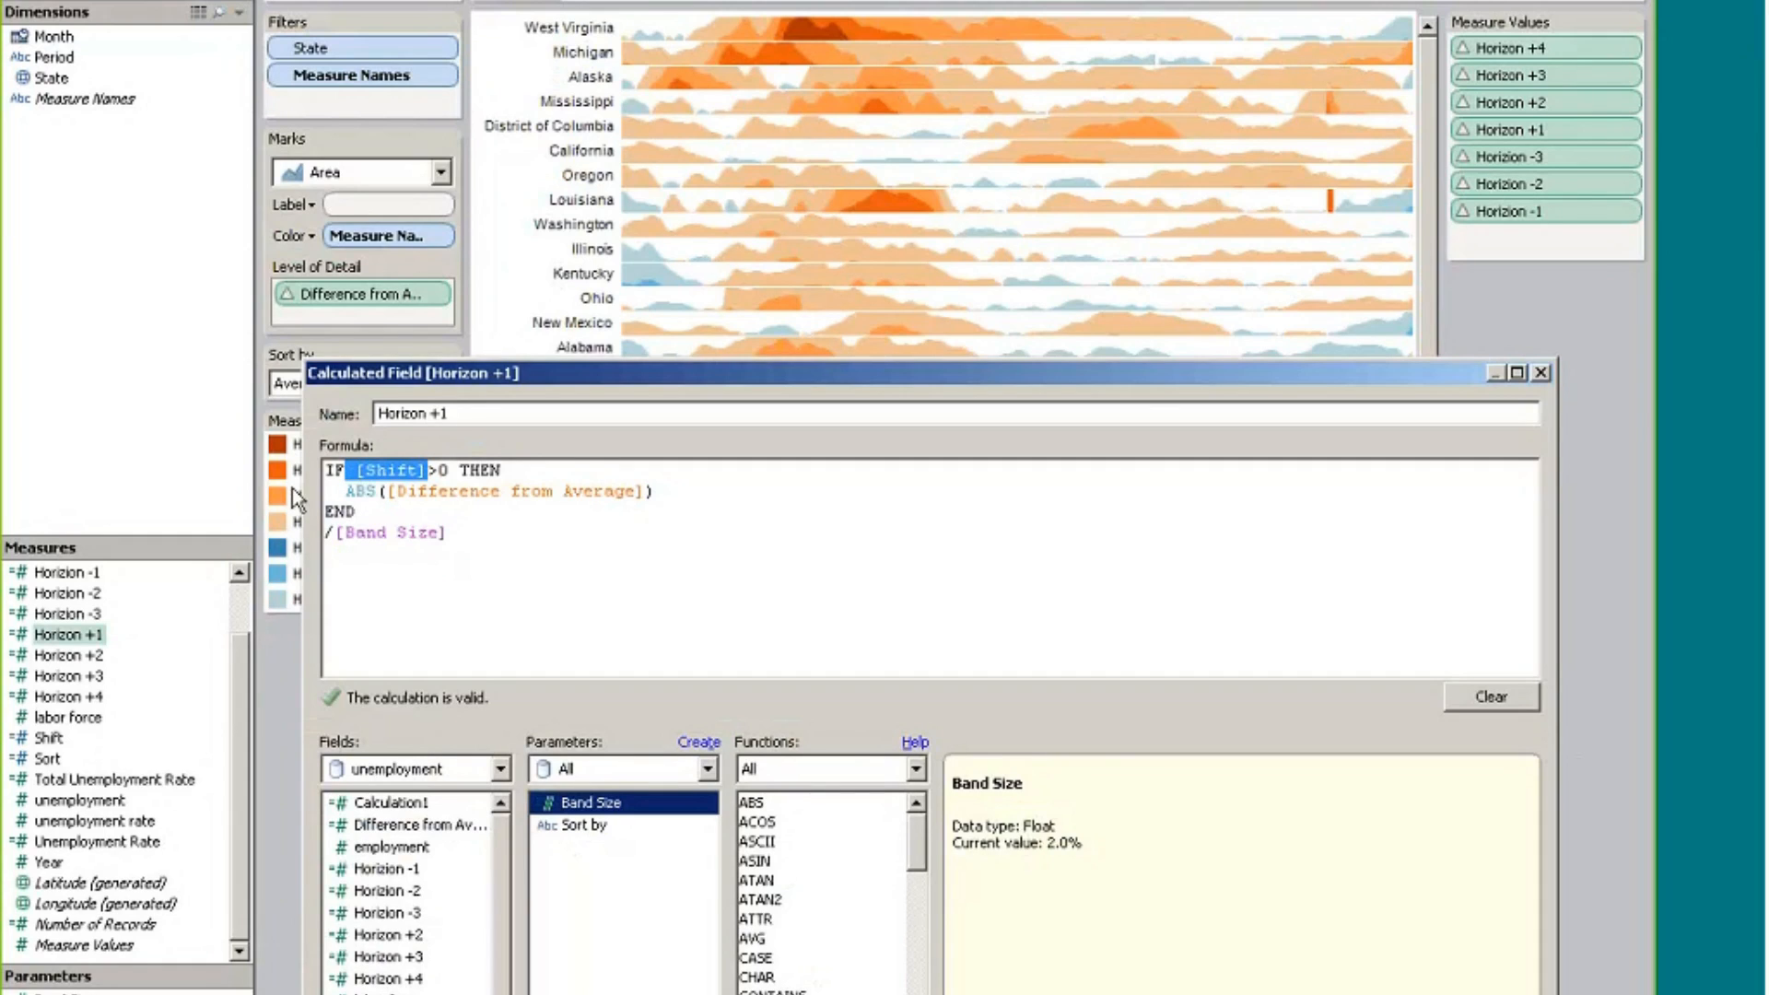
mouse_move(390, 495)
drag(391, 495, 353, 492)
click(460, 544)
drag(469, 472, 460, 471)
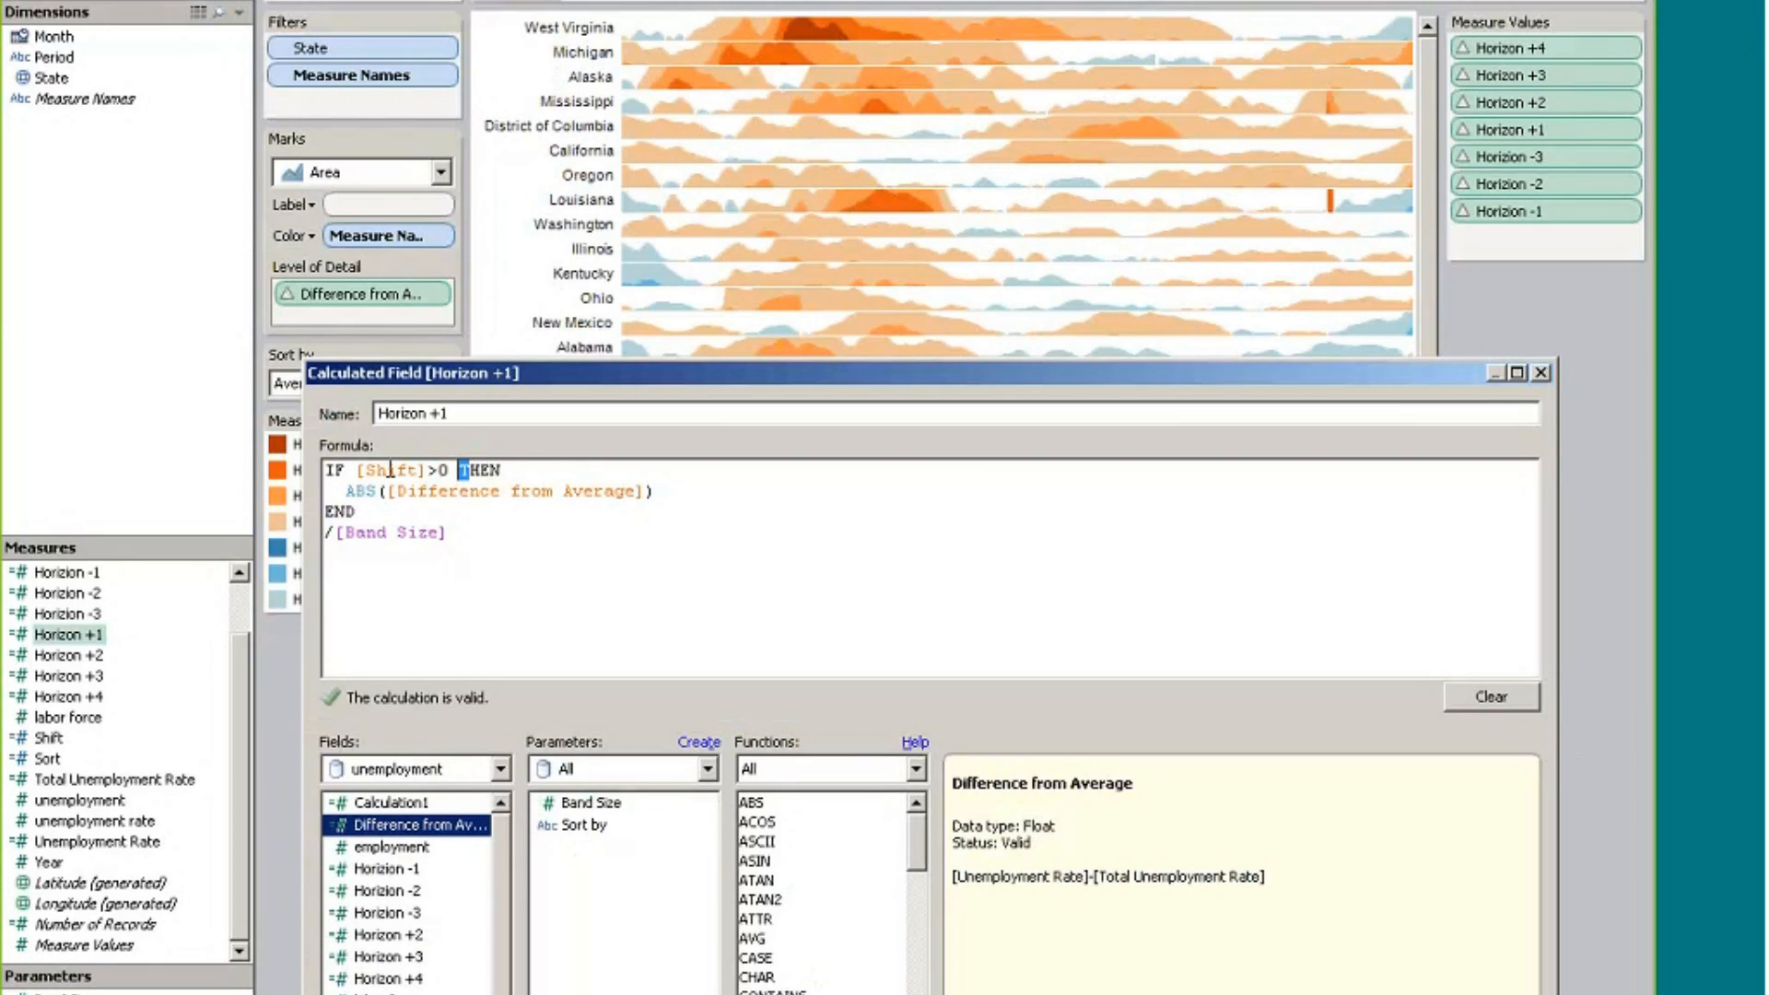
click(377, 471)
click(430, 492)
click(520, 472)
Try replacing [Shift] with [Difference from Average] and removing ABS in the Horizon +1 formula, and cancel the edit
drag(980, 385, 829, 107)
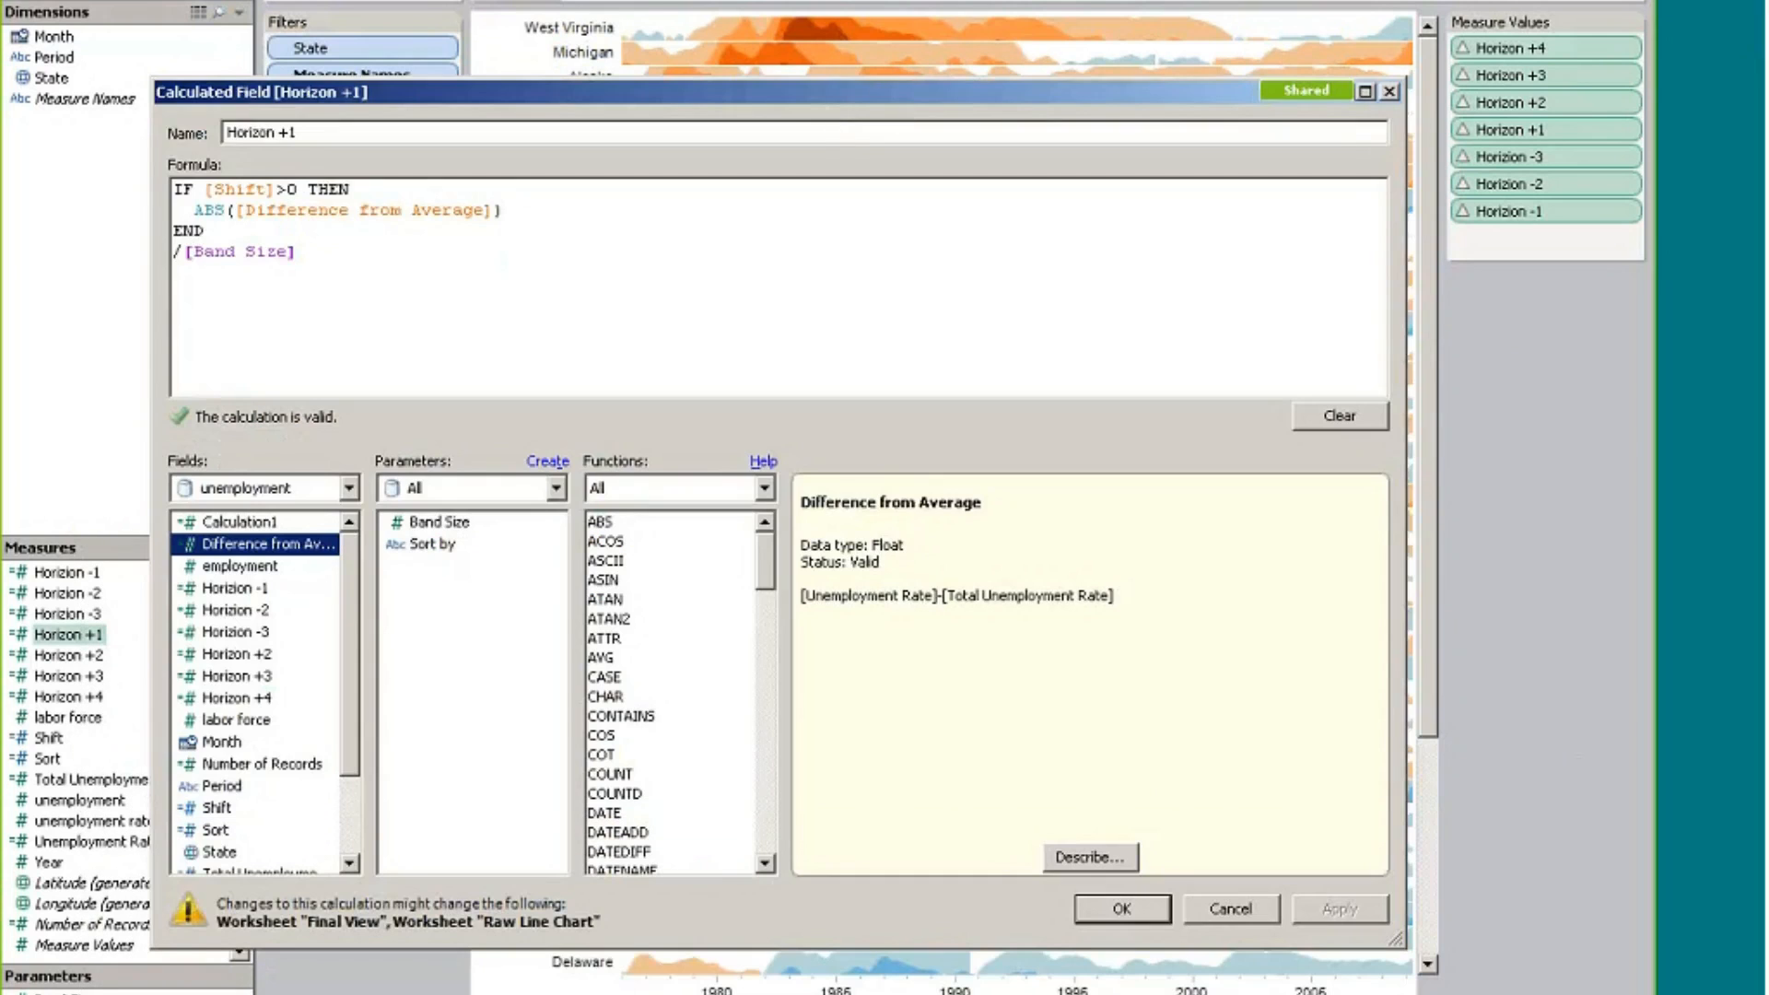
drag(491, 210, 205, 190)
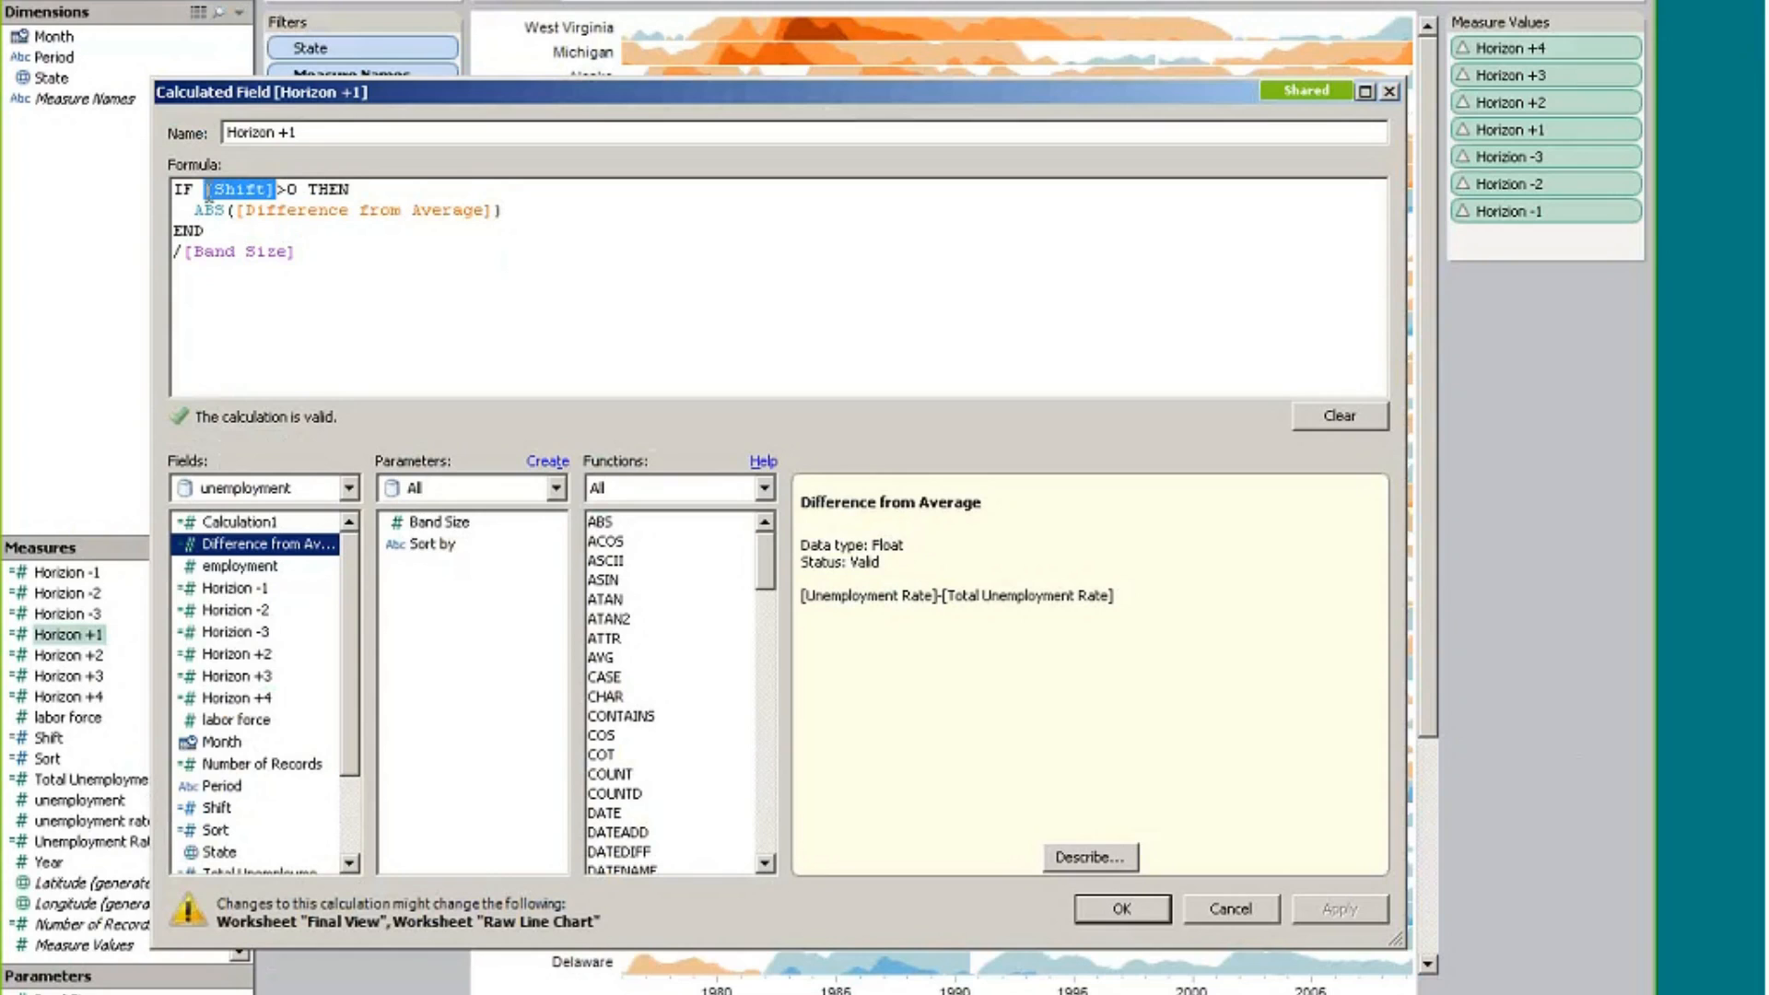
key(ctrl+v)
click(236, 212)
key(BackSpace)
key(BackSpace)
key(BackSpace)
key(BackSpace)
click(464, 219)
key(BackSpace)
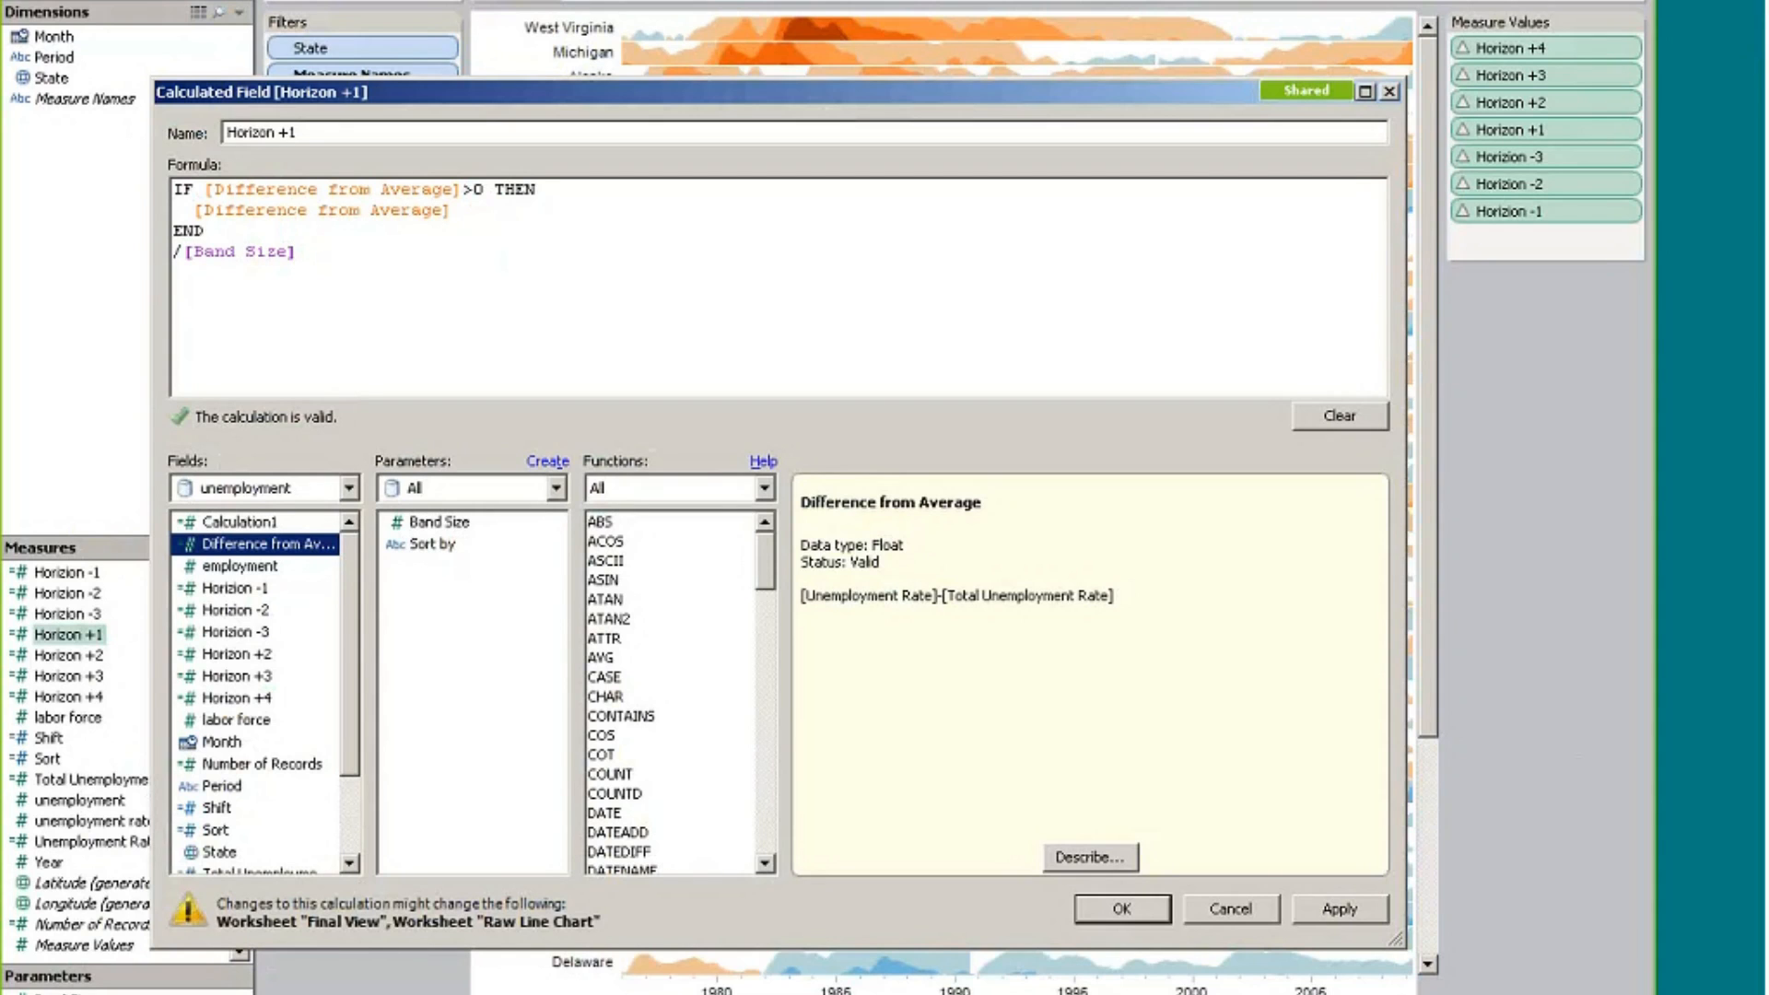
click(1236, 910)
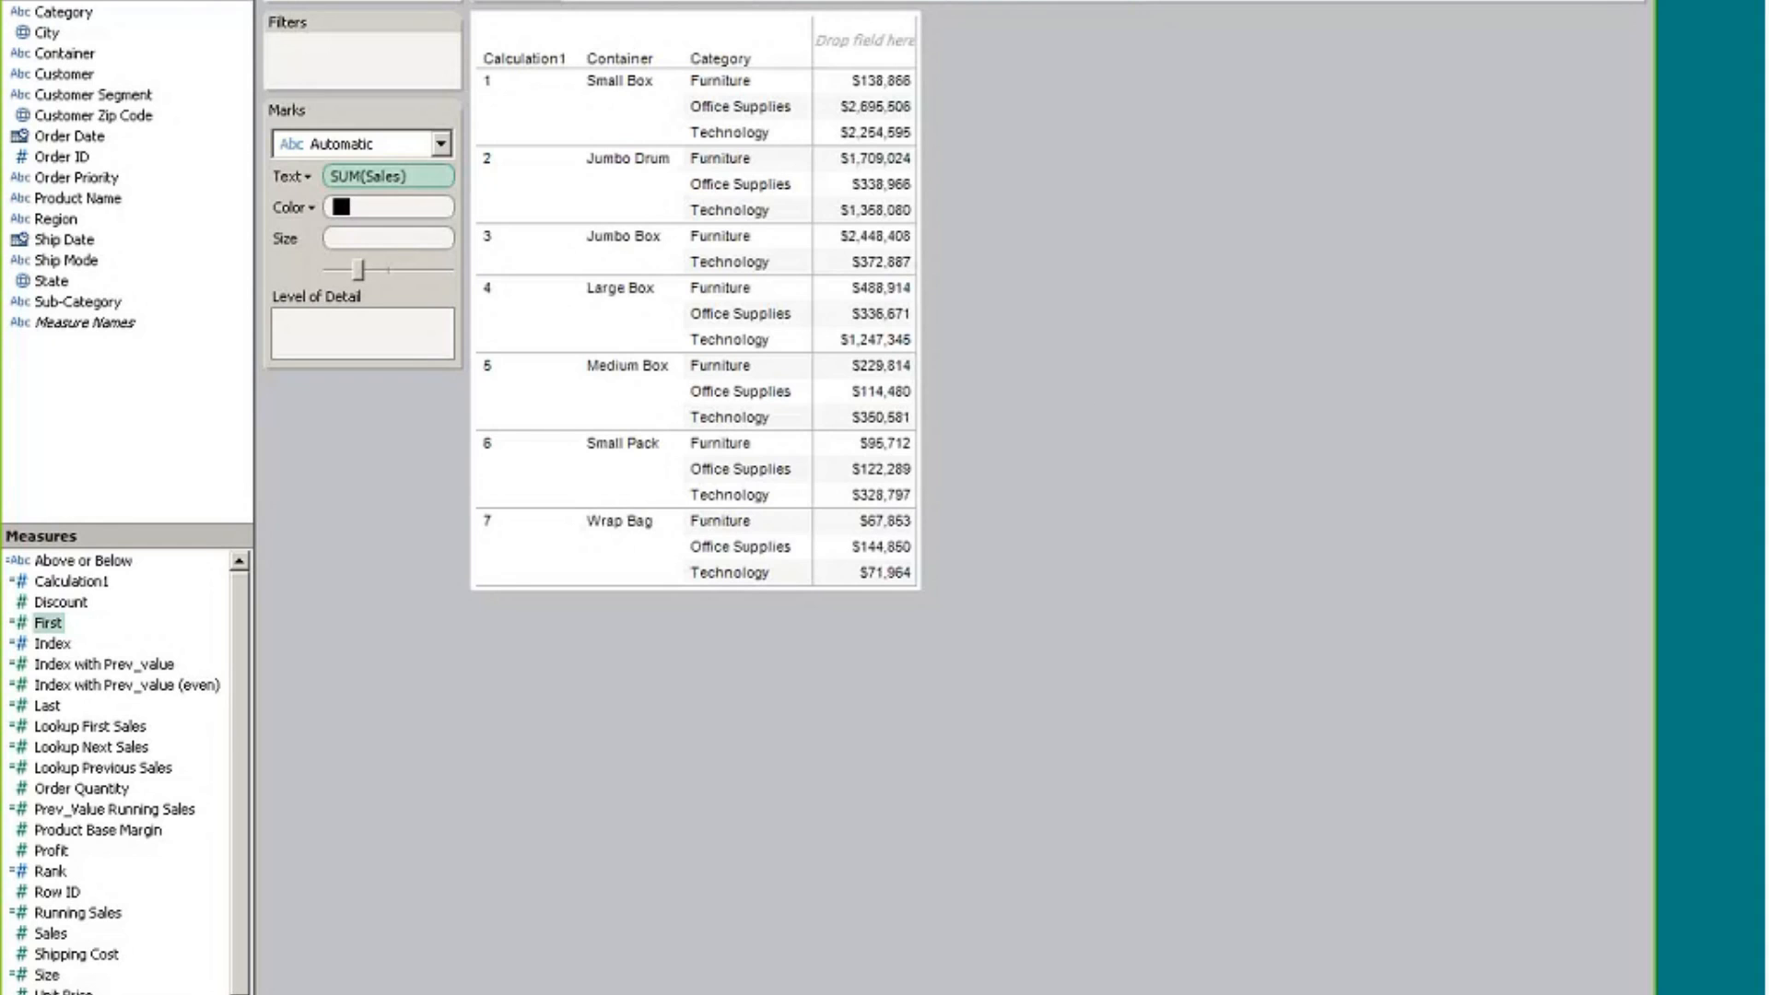
Switch to the browser window with the presentation feedback survey
key(alt+Tab)
key(ctrl+Tab)
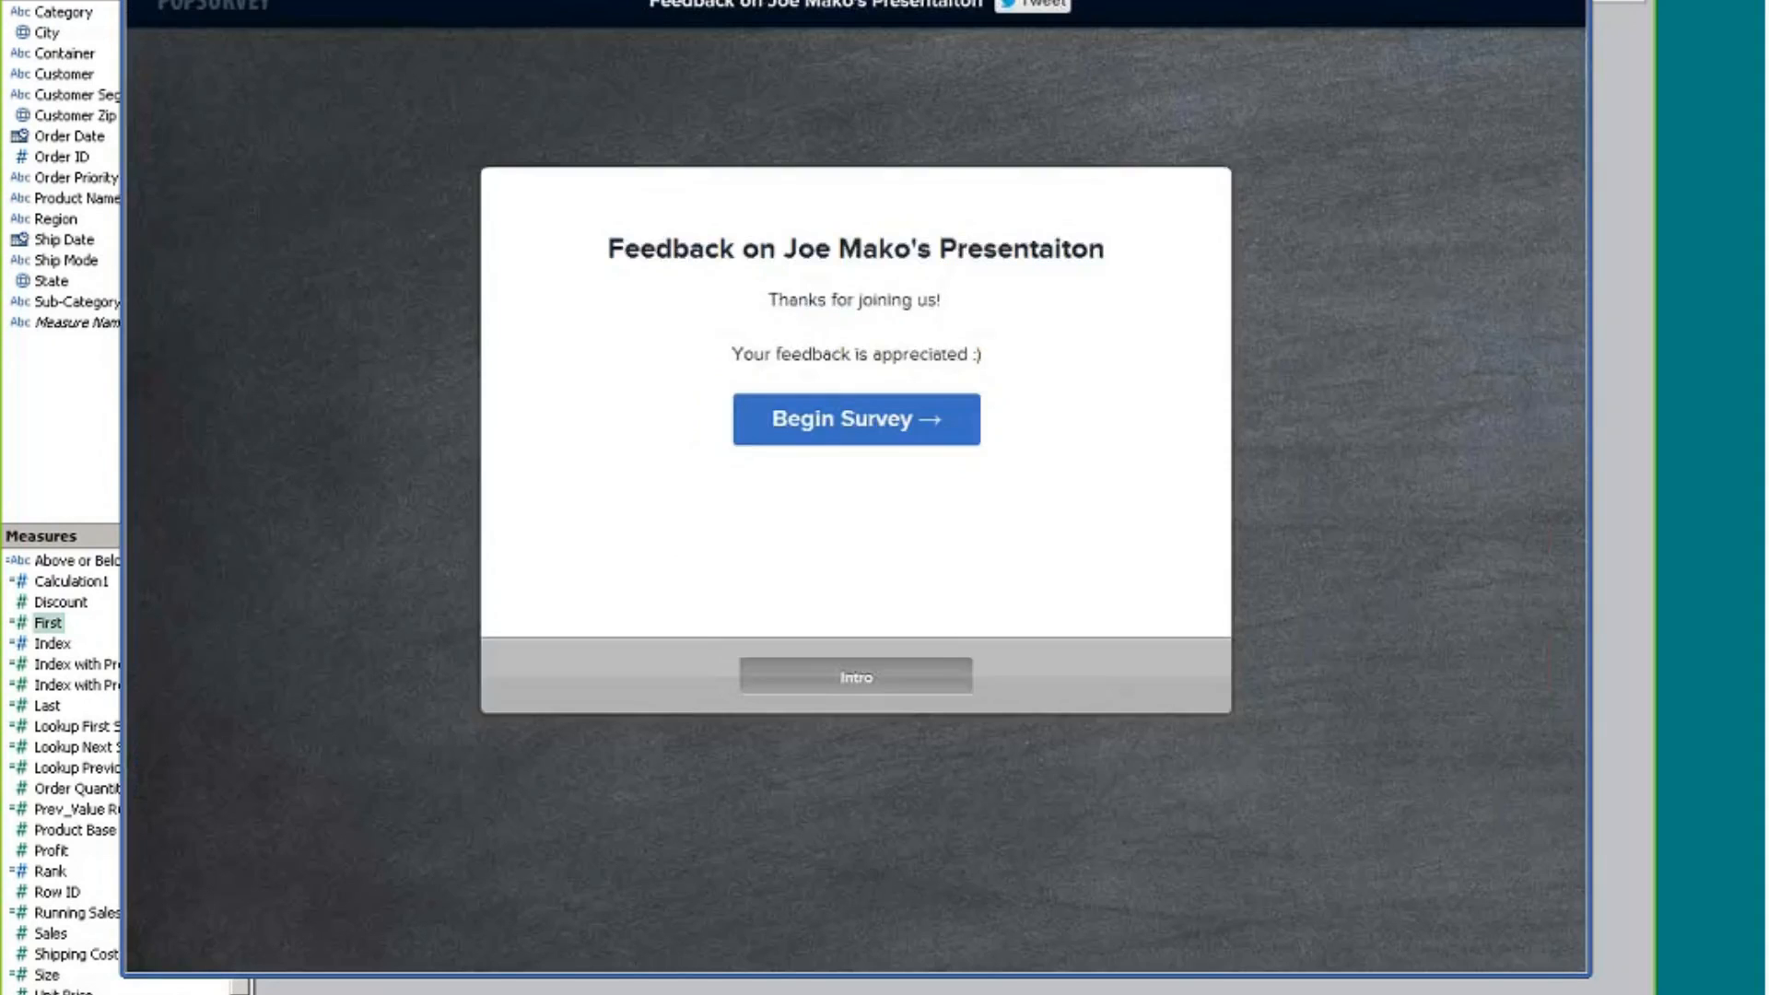